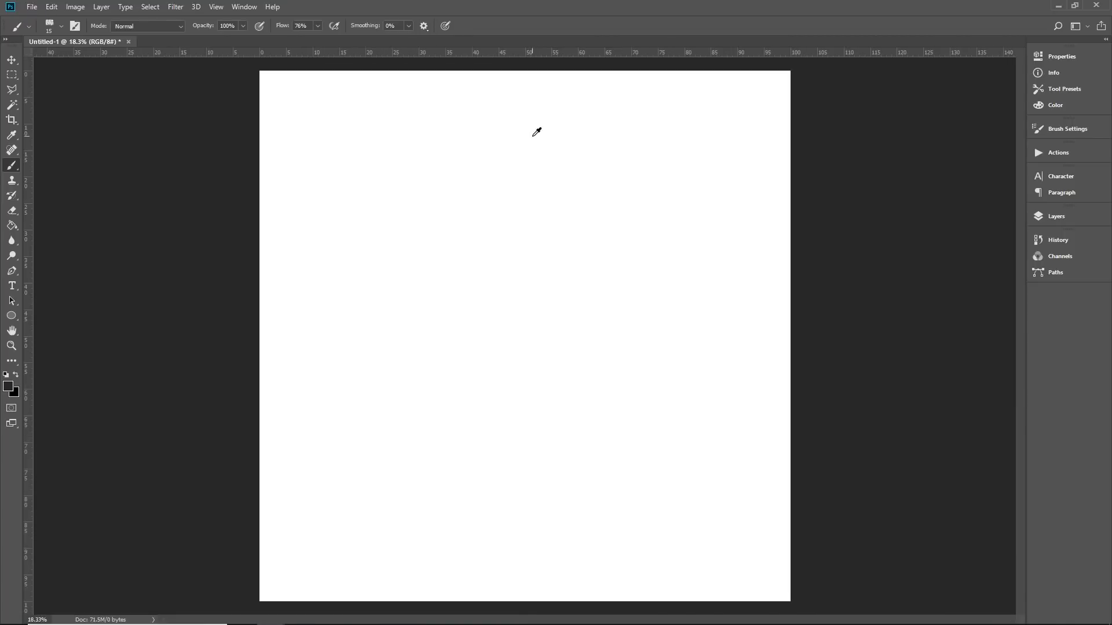
{"action": "scroll", "coordinate": [538, 142], "scroll_direction": "up", "scroll_amount": 1}
{"action": "scroll", "coordinate": [539, 144], "scroll_direction": "down", "scroll_amount": 1}
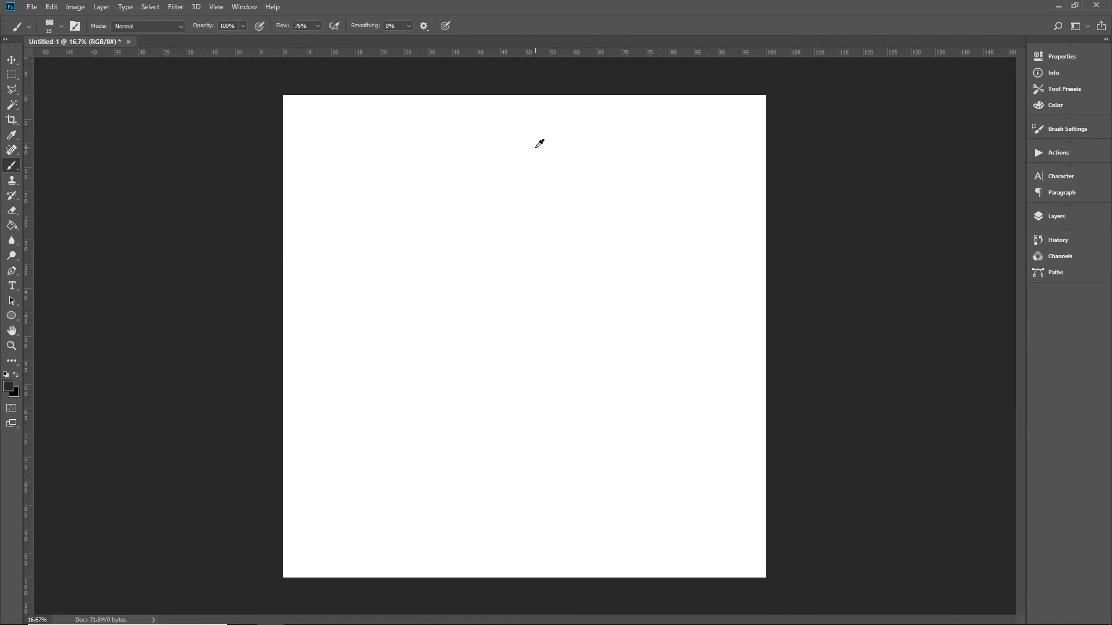
{"action": "scroll", "coordinate": [540, 143], "scroll_direction": "up", "scroll_amount": 1}
{"action": "left_click_drag", "start_coordinate": [519, 141], "coordinate": [513, 177]}
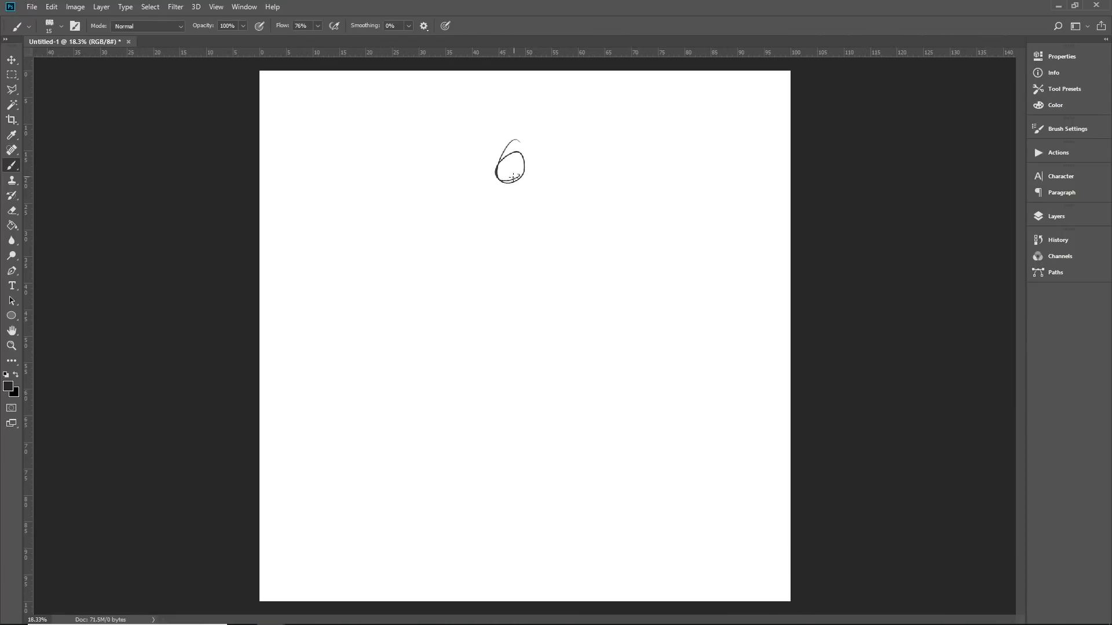
{"action": "key", "text": "ctrl+z"}
{"action": "key", "text": "bracketright"}
{"action": "key", "text": "bracketleft"}
Show the layer list and create a new empty layer above the Background for the sketch
{"action": "left_click", "coordinate": [1049, 216]}
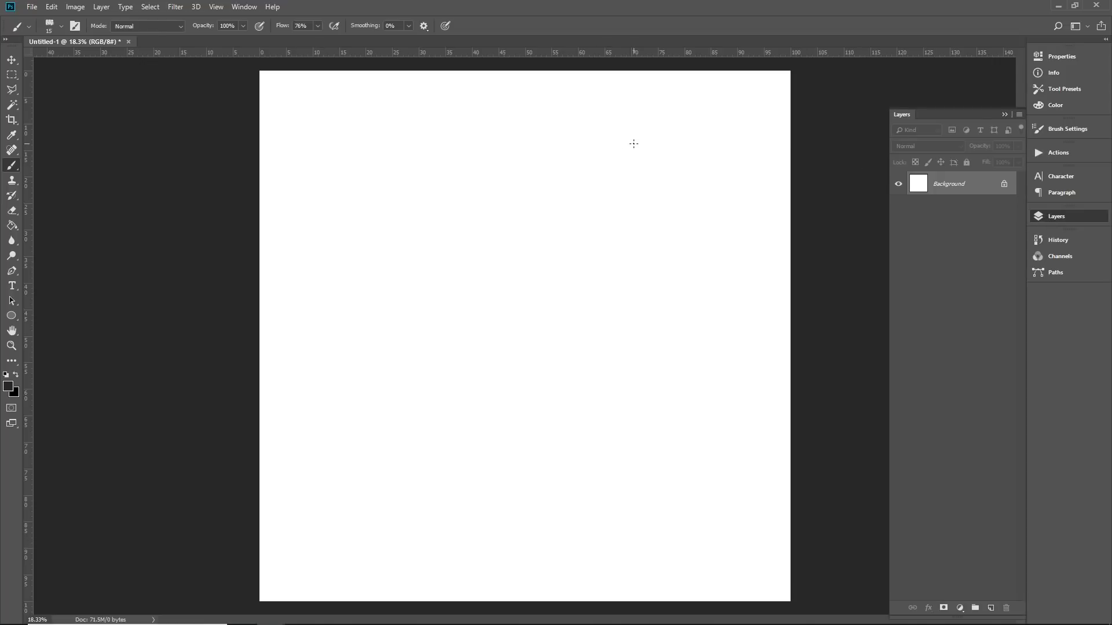
{"action": "key", "text": "ctrl+shift+n"}
{"action": "key", "text": "Return"}
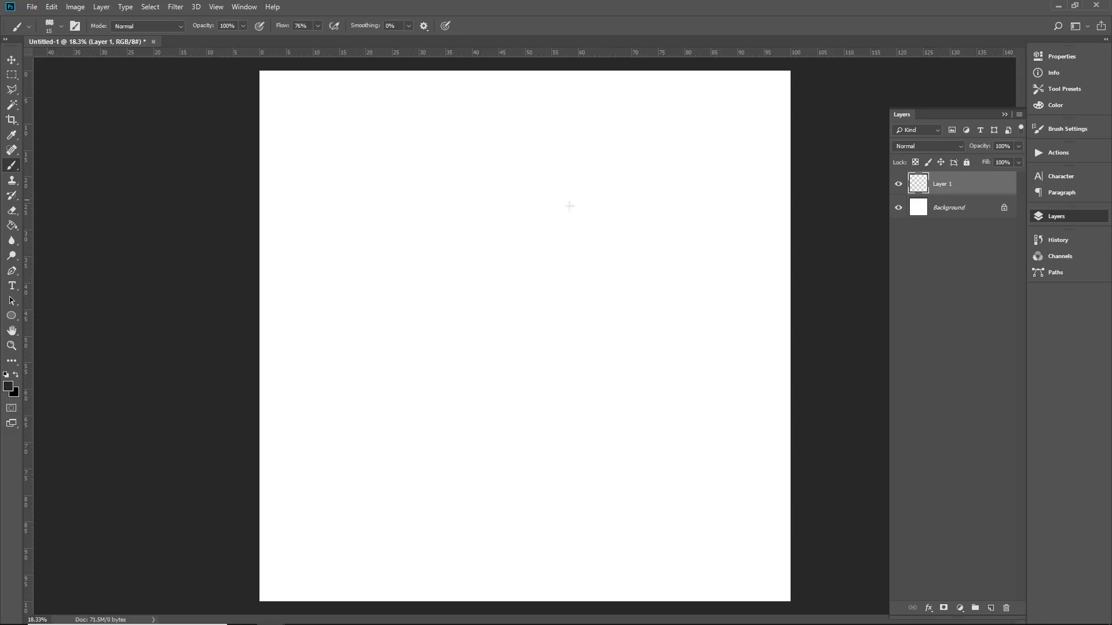
{"action": "mouse_move", "coordinate": [557, 190]}
{"action": "left_mouse_down"}
{"action": "mouse_move", "coordinate": [519, 233]}
{"action": "mouse_move", "coordinate": [532, 220]}
{"action": "mouse_move", "coordinate": [548, 251]}
{"action": "left_mouse_up"}
{"action": "key", "text": "ctrl+z"}
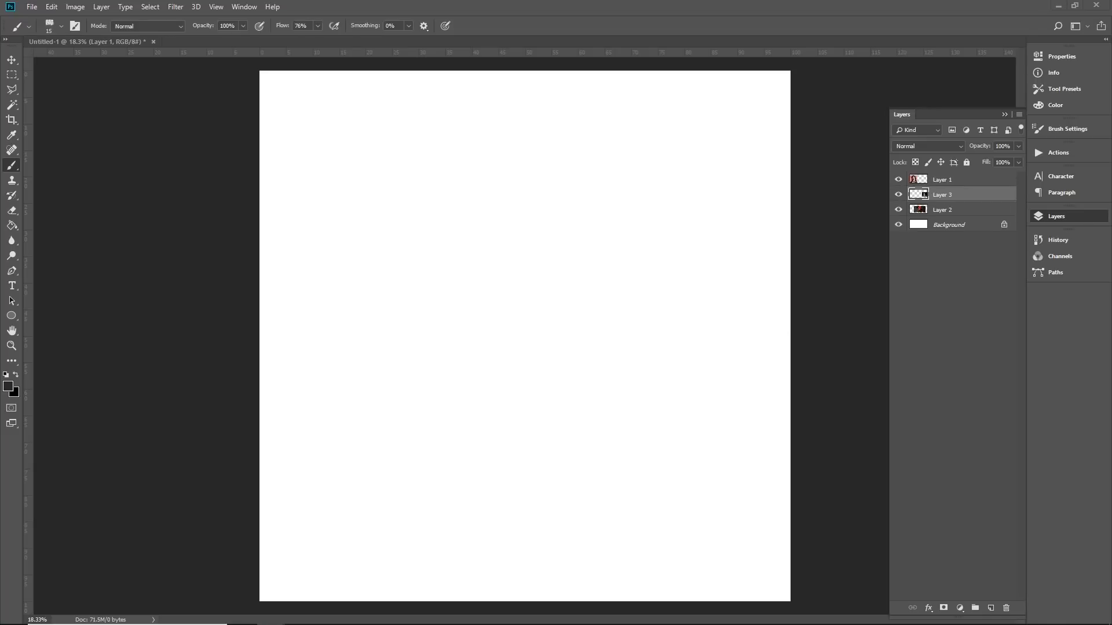
Bring the bobbyleeref.psd window into view, maximize it without the layer list covering it, and examine the three portrait photos
{"action": "left_click_drag", "start_coordinate": [1111, 199], "coordinate": [643, 4]}
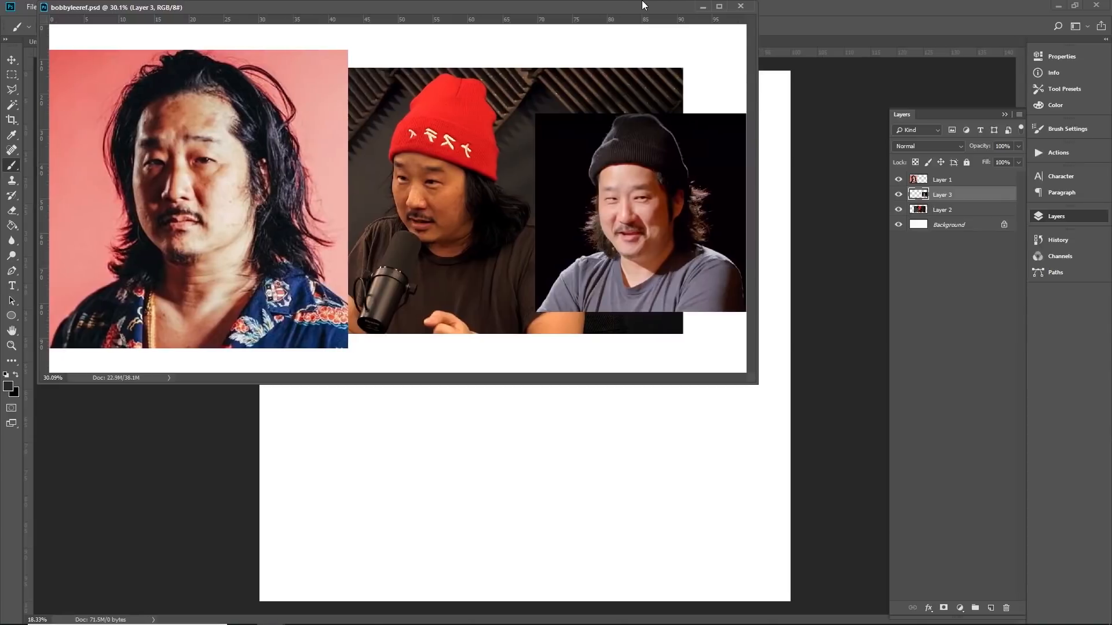
{"action": "left_click", "coordinate": [720, 6]}
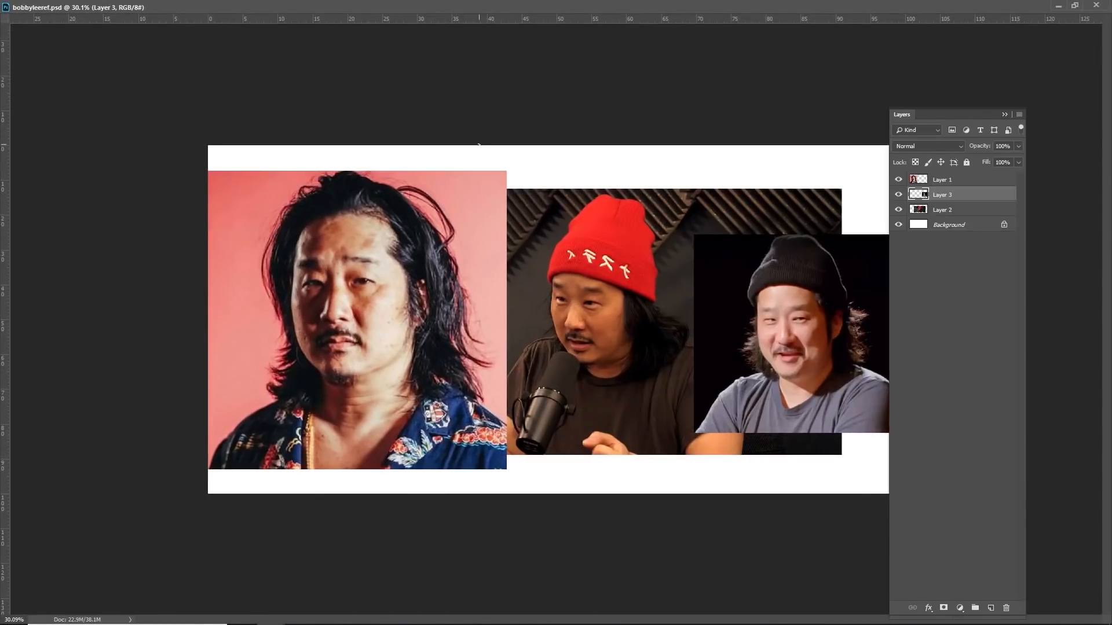
{"action": "left_click", "coordinate": [1005, 114]}
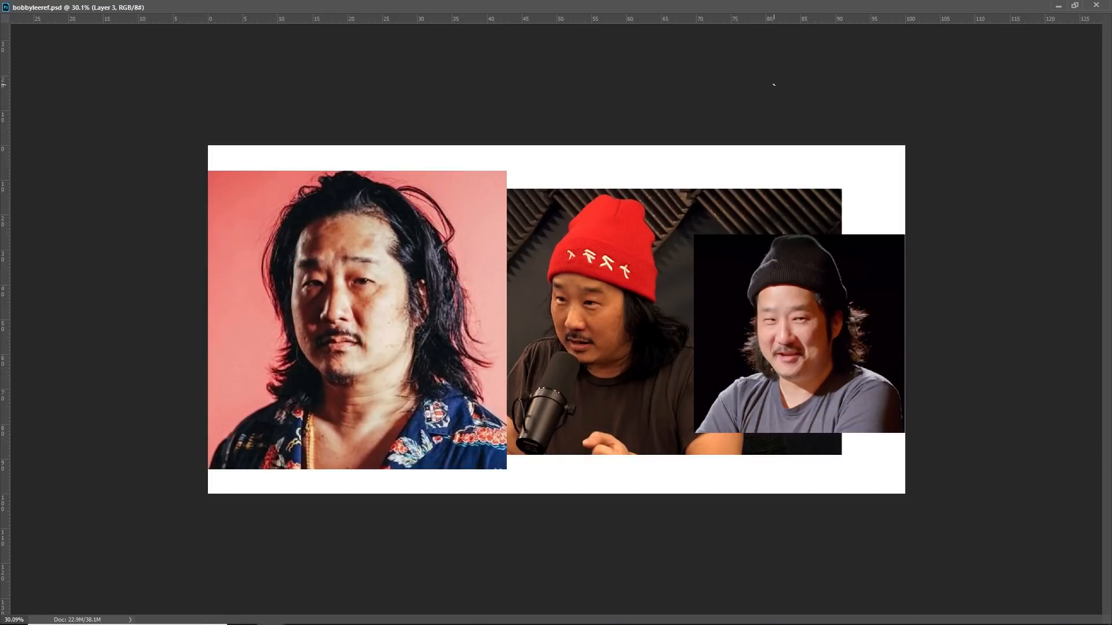
{"action": "scroll", "coordinate": [637, 255], "scroll_direction": "up", "scroll_amount": 2}
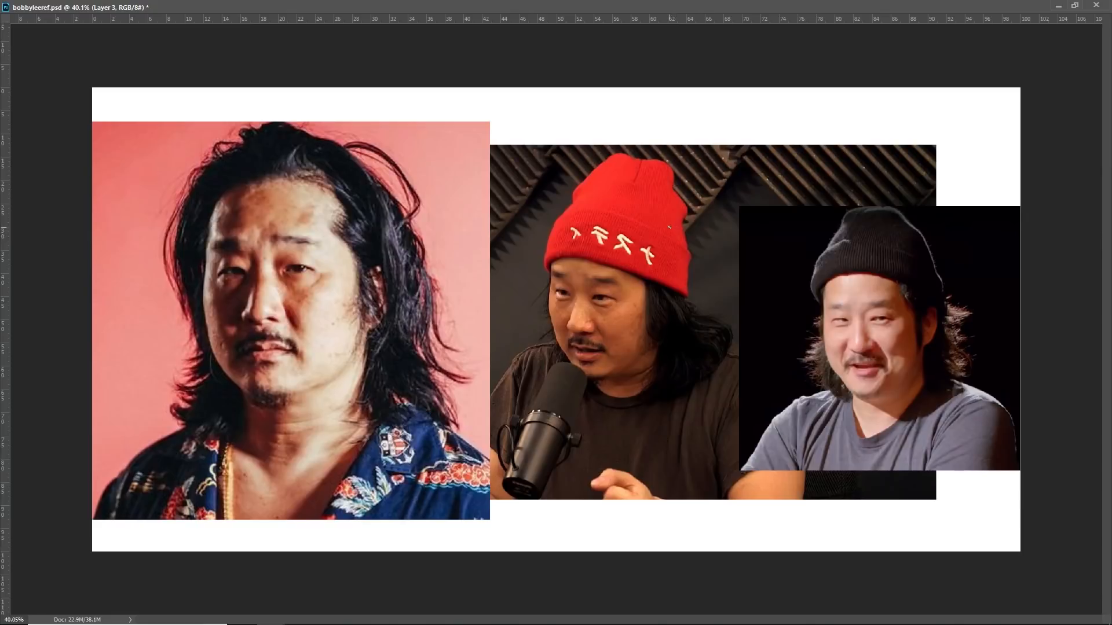
{"action": "scroll", "coordinate": [316, 295], "scroll_direction": "down", "scroll_amount": 2}
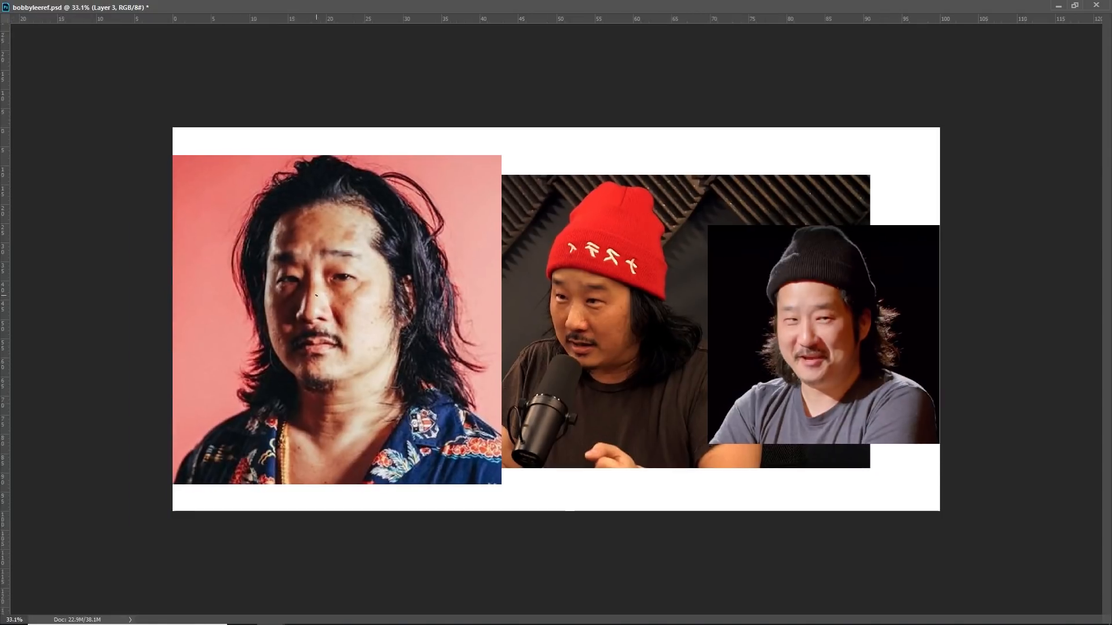
{"action": "scroll", "coordinate": [317, 293], "scroll_direction": "up", "scroll_amount": 2}
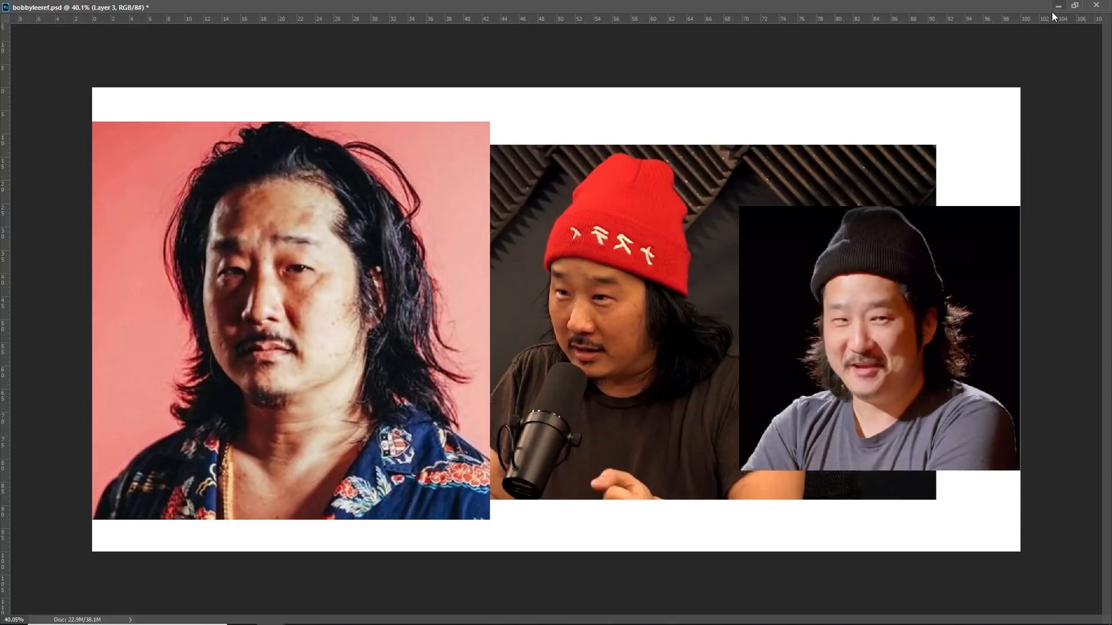
Restore the bobbyleeref.psd window to its smaller size, move it off the canvas, and show the sketch document's layers
{"action": "left_click", "coordinate": [1075, 5]}
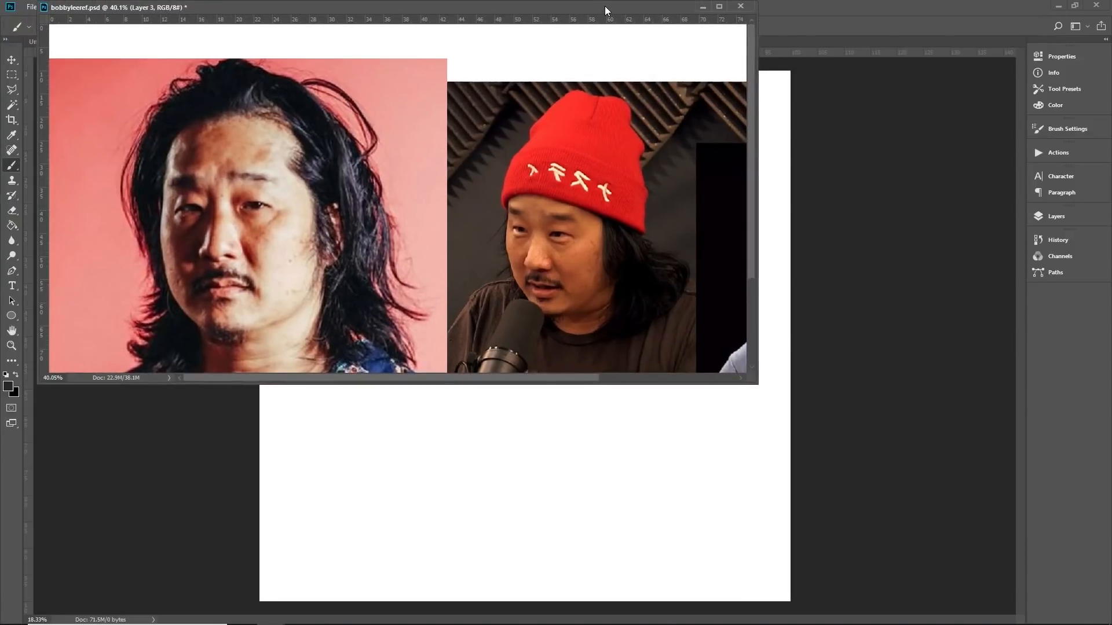
{"action": "left_click_drag", "start_coordinate": [605, 6], "coordinate": [1111, 209]}
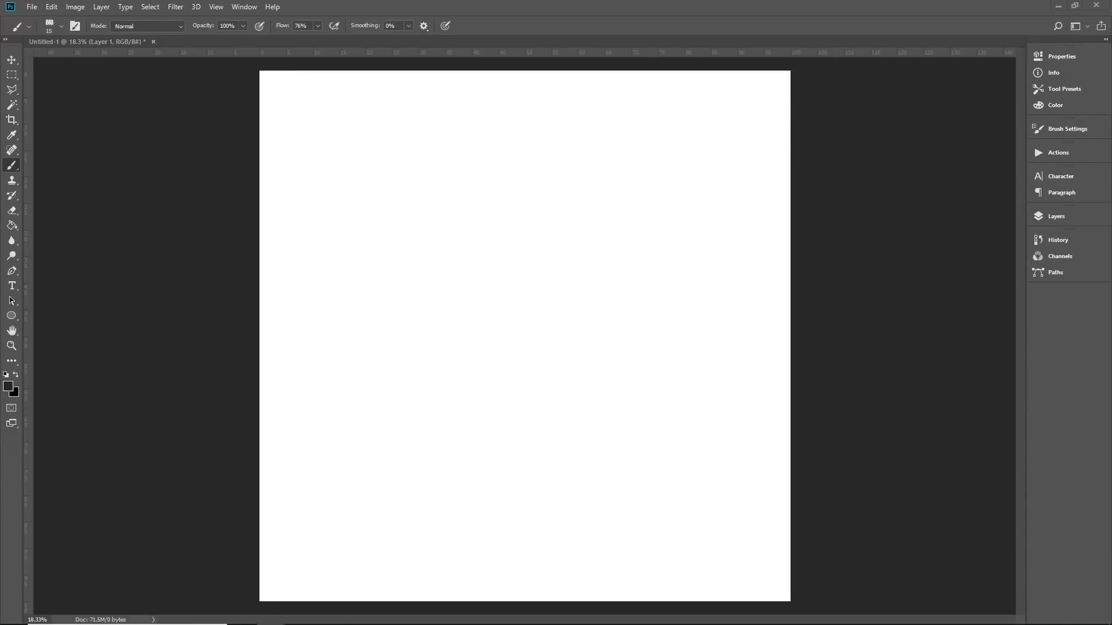
{"action": "left_click", "coordinate": [1051, 223]}
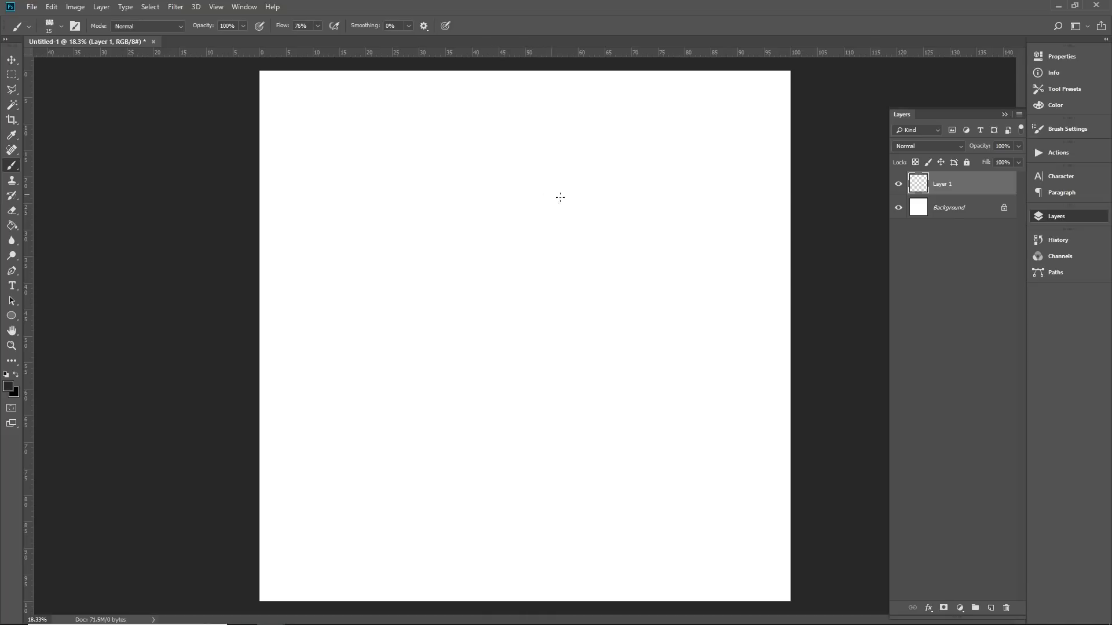
Inspect the current brush's tip settings and compare the neighbouring brush presets over the blank canvas
{"action": "left_click", "coordinate": [1067, 129]}
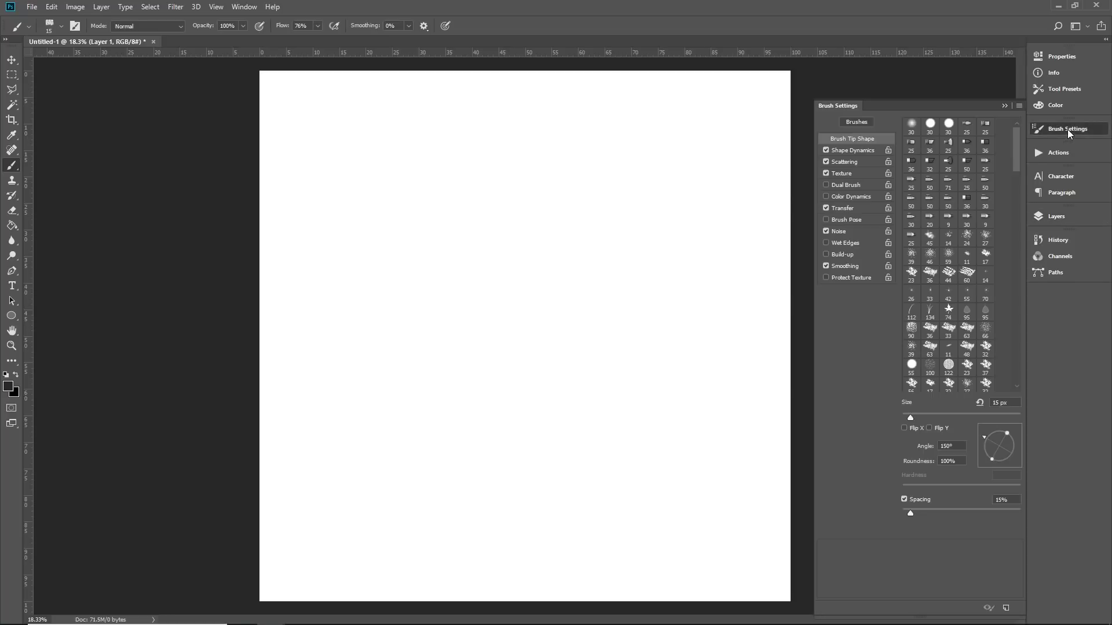
{"action": "left_click", "coordinate": [1068, 129]}
{"action": "left_click", "coordinate": [1058, 216]}
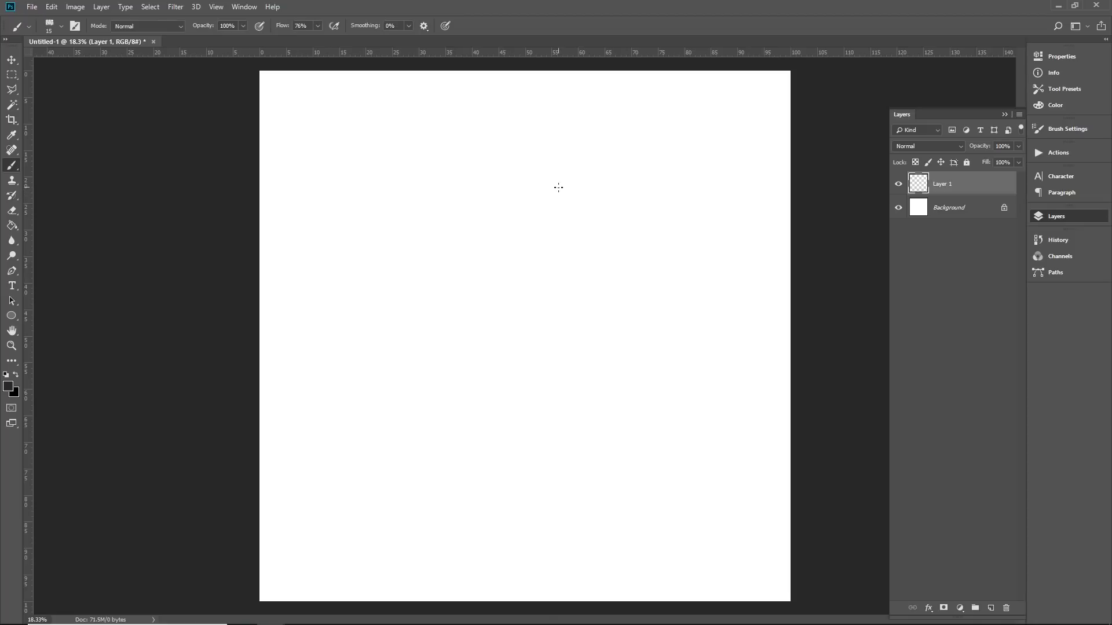
{"action": "key", "text": "period"}
{"action": "key", "text": "period"}
{"action": "scroll", "coordinate": [499, 224], "scroll_direction": "up", "scroll_amount": 1}
{"action": "key", "text": "comma"}
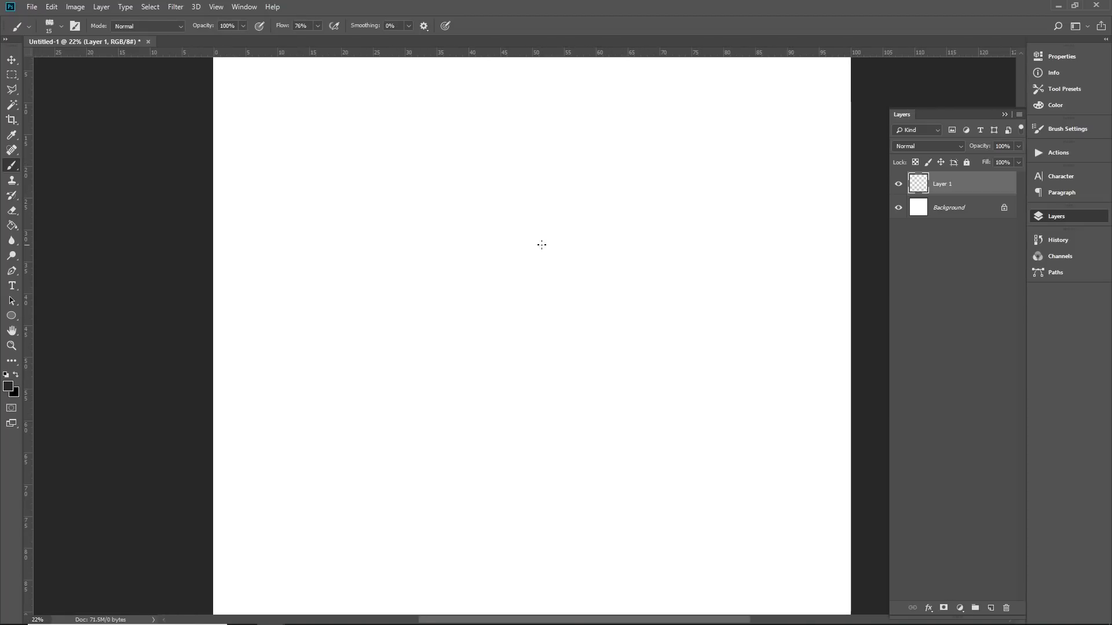
{"action": "key", "text": "period"}
{"action": "key", "text": "period"}
{"action": "key", "text": "period"}
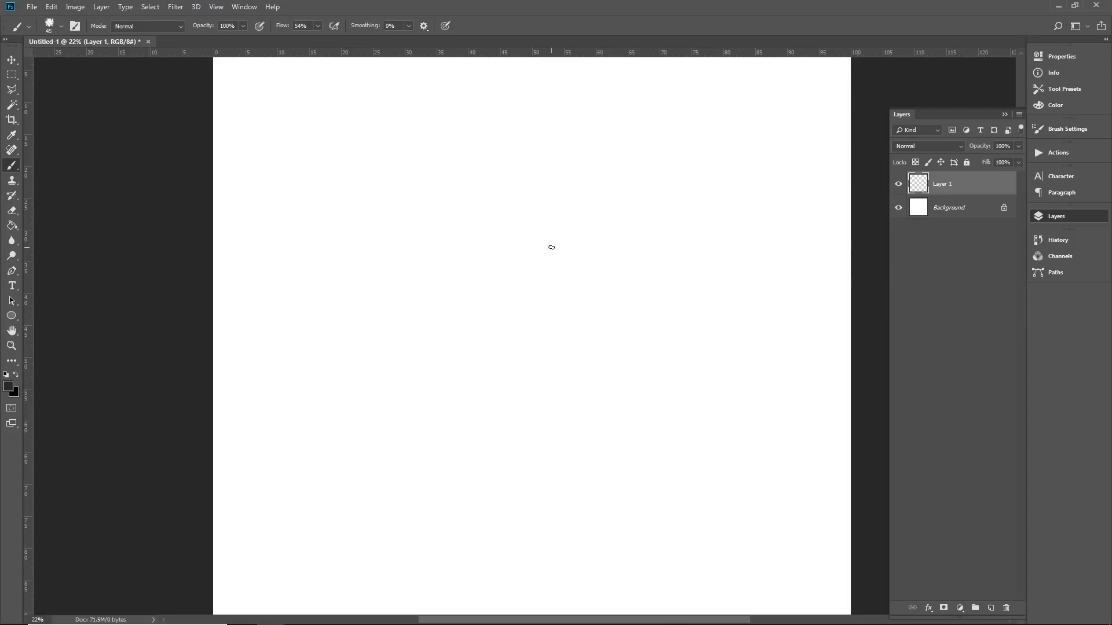
{"action": "key", "text": "period"}
{"action": "key", "text": "period"}
{"action": "key", "text": "comma"}
{"action": "key", "text": "comma"}
{"action": "key", "text": "comma"}
{"action": "key", "text": "comma"}
{"action": "key", "text": "comma"}
{"action": "key", "text": "comma"}
{"action": "scroll", "coordinate": [511, 256], "scroll_direction": "down", "scroll_amount": 1}
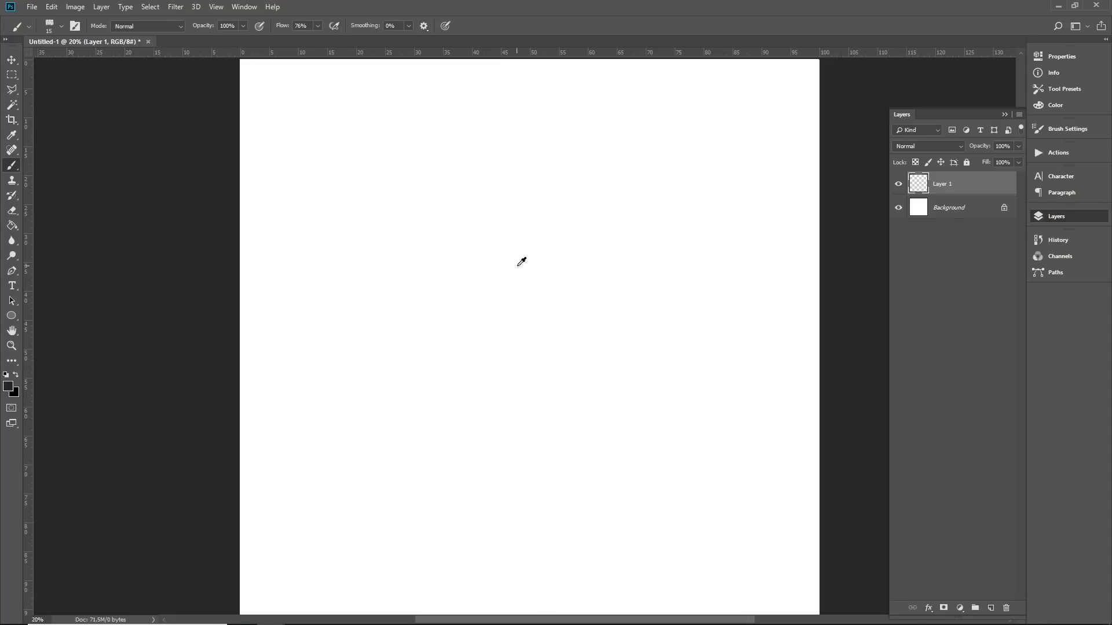
{"action": "scroll", "coordinate": [560, 247], "scroll_direction": "down", "scroll_amount": 1}
{"action": "key", "text": "ctrl+r"}
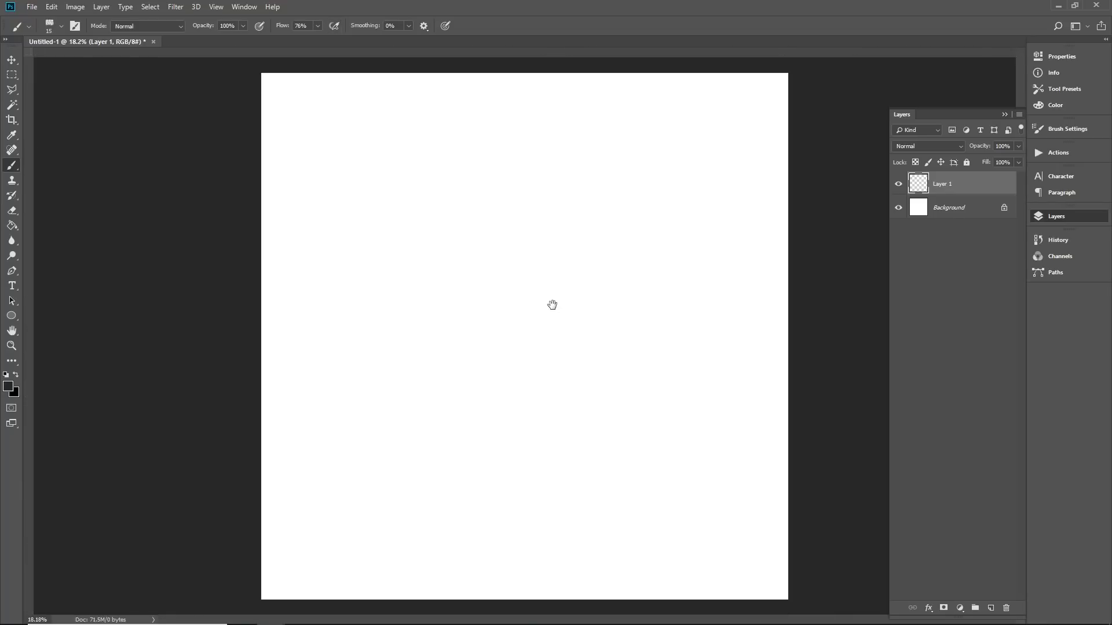
{"action": "scroll", "coordinate": [559, 303], "scroll_direction": "up", "scroll_amount": 1}
{"action": "key", "text": "ctrl+r"}
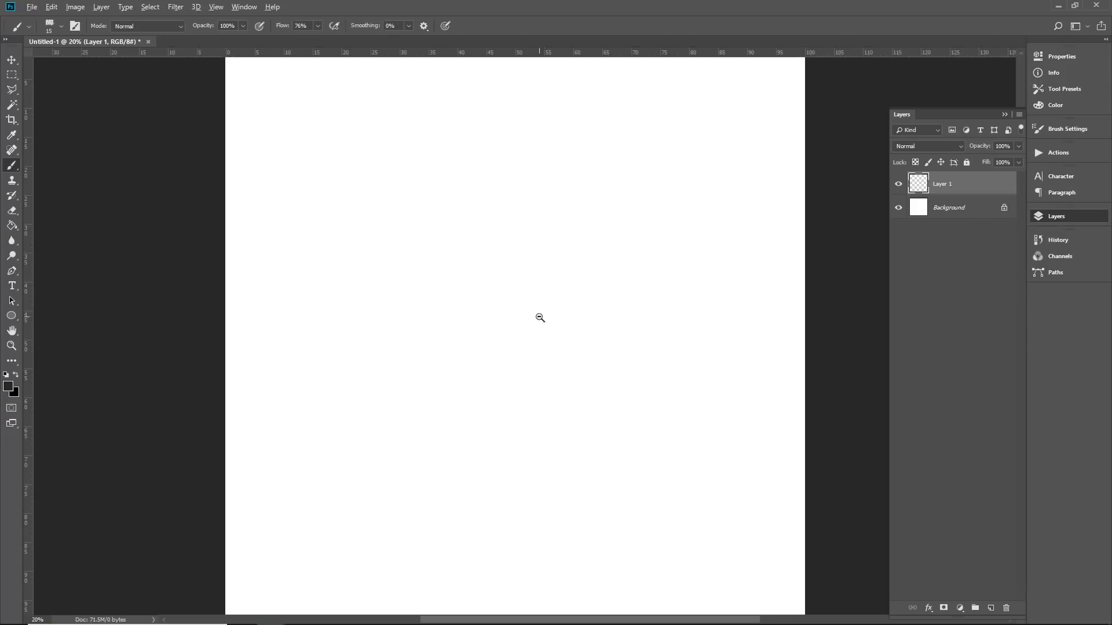
{"action": "scroll", "coordinate": [539, 317], "scroll_direction": "down", "scroll_amount": 1}
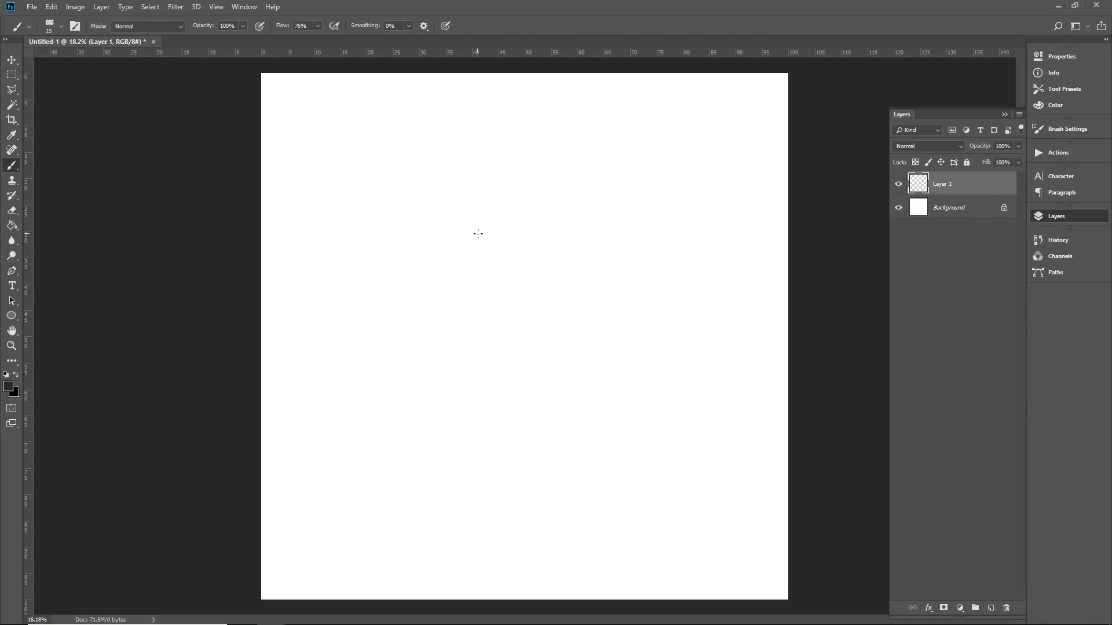
Lightly sketch a large tilted oval for the cheeks and jaw, with short arcs above it marking the forehead
{"action": "mouse_move", "coordinate": [486, 218]}
{"action": "left_mouse_down"}
{"action": "mouse_move", "coordinate": [472, 258]}
{"action": "mouse_move", "coordinate": [472, 248]}
{"action": "left_mouse_up"}
{"action": "key", "text": "ctrl+z"}
{"action": "mouse_move", "coordinate": [517, 134]}
{"action": "left_mouse_down"}
{"action": "mouse_move", "coordinate": [495, 139]}
{"action": "mouse_move", "coordinate": [475, 185]}
{"action": "left_mouse_up"}
{"action": "left_click_drag", "start_coordinate": [620, 232], "coordinate": [458, 217]}
{"action": "left_click_drag", "start_coordinate": [415, 254], "coordinate": [614, 231]}
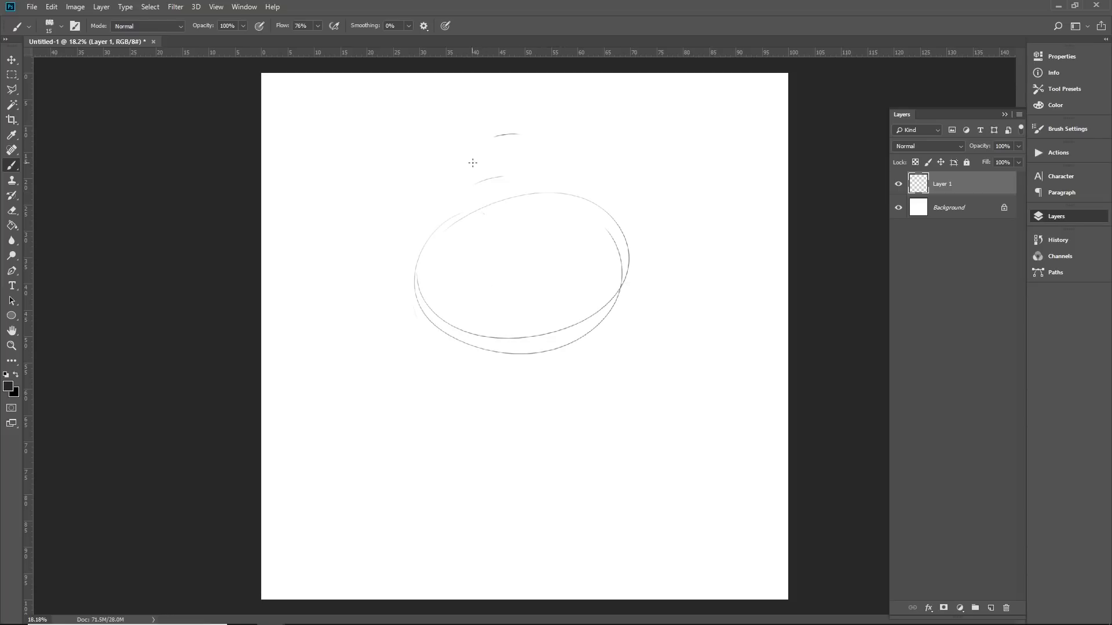
Sketch the narrow forehead above the oval with a curved hairline and sloping lines down both temples
{"action": "left_click_drag", "start_coordinate": [472, 160], "coordinate": [464, 212]}
{"action": "mouse_move", "coordinate": [468, 161]}
{"action": "left_mouse_down"}
{"action": "mouse_move", "coordinate": [518, 168]}
{"action": "mouse_move", "coordinate": [550, 150]}
{"action": "mouse_move", "coordinate": [592, 206]}
{"action": "left_mouse_up"}
{"action": "key", "text": "ctrl+z"}
{"action": "left_click_drag", "start_coordinate": [573, 146], "coordinate": [594, 216]}
{"action": "left_click_drag", "start_coordinate": [591, 190], "coordinate": [617, 231]}
{"action": "mouse_move", "coordinate": [467, 202]}
{"action": "left_mouse_down"}
{"action": "mouse_move", "coordinate": [427, 242]}
{"action": "mouse_move", "coordinate": [466, 179]}
{"action": "left_mouse_up"}
{"action": "left_click_drag", "start_coordinate": [471, 155], "coordinate": [458, 210]}
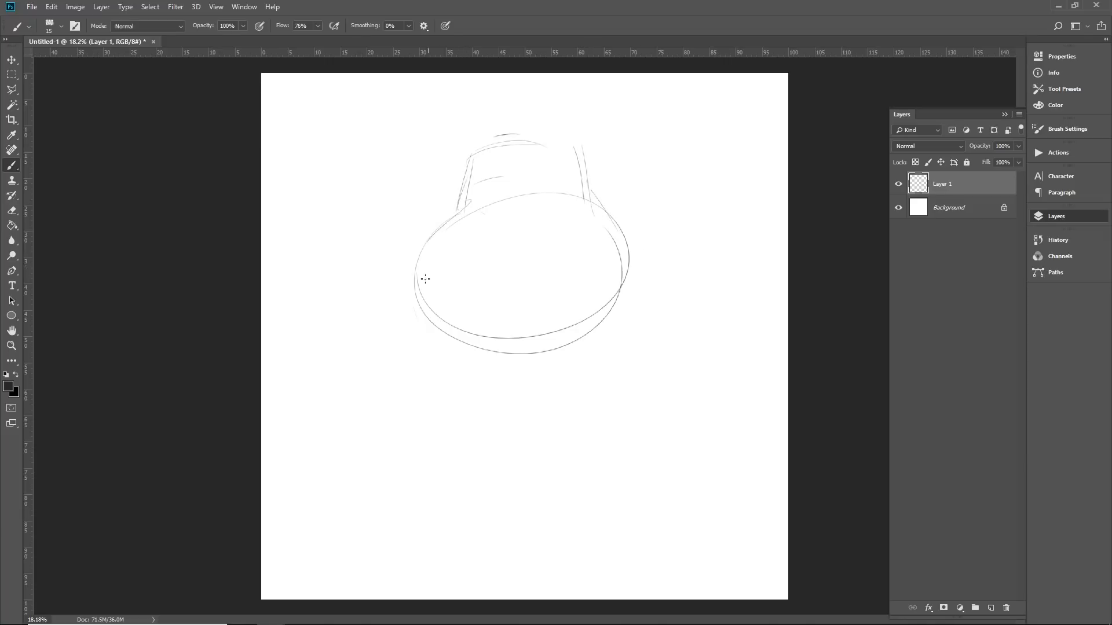
Refine the face contour with a temple-to-jaw curve down the left side and darker strokes at the right temple
{"action": "key", "text": "ctrl+alt+z"}
{"action": "mouse_move", "coordinate": [483, 179]}
{"action": "left_mouse_down"}
{"action": "mouse_move", "coordinate": [458, 176]}
{"action": "mouse_move", "coordinate": [454, 215]}
{"action": "mouse_move", "coordinate": [465, 161]}
{"action": "mouse_move", "coordinate": [420, 322]}
{"action": "mouse_move", "coordinate": [430, 242]}
{"action": "mouse_move", "coordinate": [448, 330]}
{"action": "left_mouse_up"}
{"action": "left_click_drag", "start_coordinate": [581, 158], "coordinate": [589, 197]}
{"action": "key", "text": "ctrl+alt+z"}
{"action": "left_click_drag", "start_coordinate": [584, 187], "coordinate": [598, 203]}
{"action": "left_click_drag", "start_coordinate": [589, 126], "coordinate": [609, 220]}
{"action": "key", "text": "ctrl+z"}
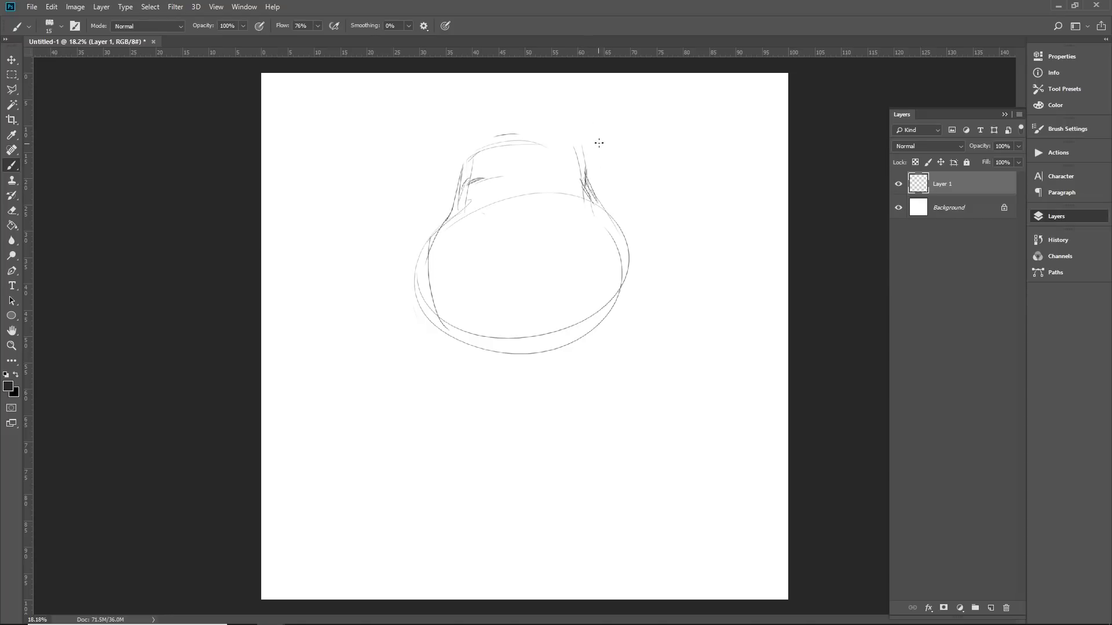
Sketch the outer hair edge beside the right temple and the hair contour outside the left temple
{"action": "left_click_drag", "start_coordinate": [600, 145], "coordinate": [614, 220]}
{"action": "left_click_drag", "start_coordinate": [601, 140], "coordinate": [616, 221]}
{"action": "key", "text": "ctrl+z"}
{"action": "mouse_move", "coordinate": [457, 160]}
{"action": "left_mouse_down"}
{"action": "mouse_move", "coordinate": [444, 214]}
{"action": "mouse_move", "coordinate": [450, 195]}
{"action": "left_mouse_up"}
{"action": "left_click_drag", "start_coordinate": [456, 175], "coordinate": [434, 222]}
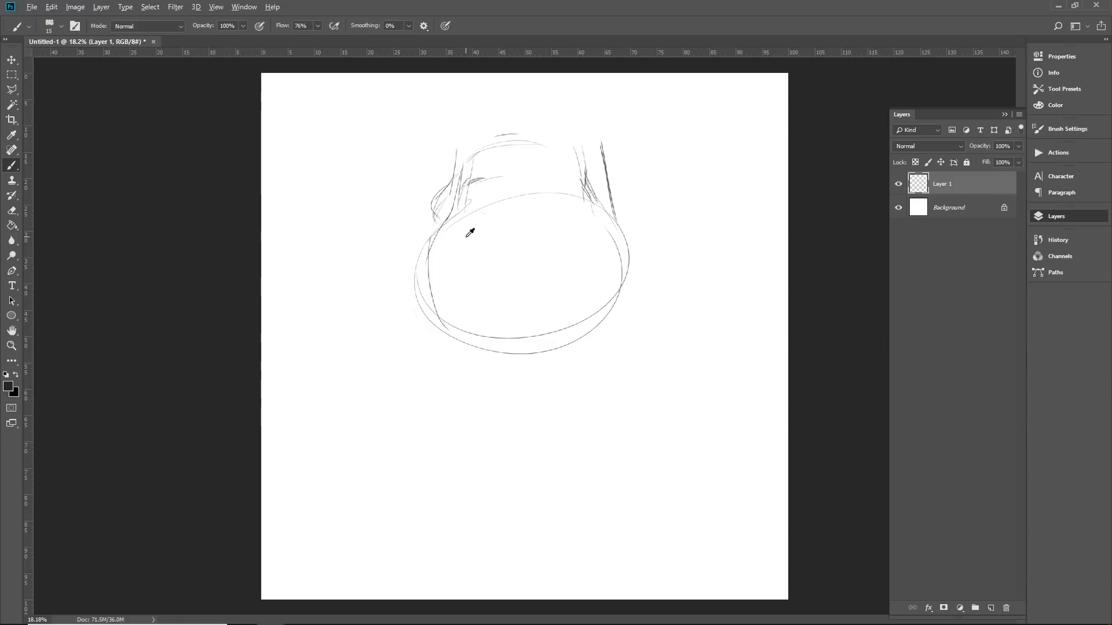
Draw an arc across the top of the forehead and extend the right hair contour down past the cheek
{"action": "scroll", "coordinate": [560, 264], "scroll_direction": "up", "scroll_amount": 1}
{"action": "left_click_drag", "start_coordinate": [569, 263], "coordinate": [573, 283]}
{"action": "key", "text": "ctrl+r"}
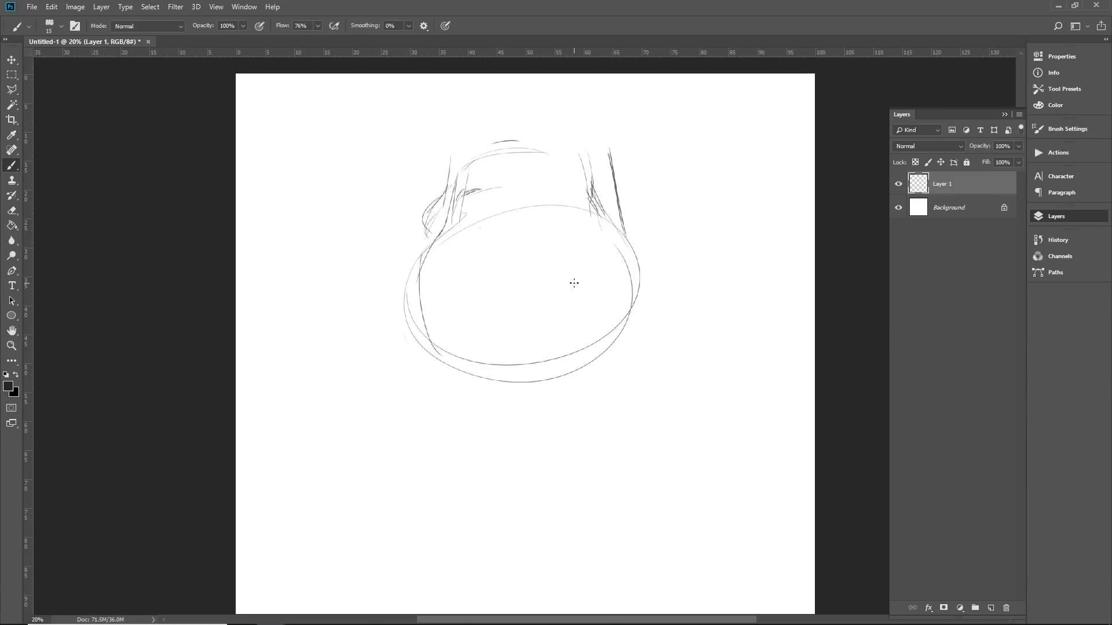
{"action": "key", "text": "ctrl+z"}
{"action": "mouse_move", "coordinate": [434, 177]}
{"action": "left_mouse_down"}
{"action": "mouse_move", "coordinate": [483, 154]}
{"action": "mouse_move", "coordinate": [587, 162]}
{"action": "mouse_move", "coordinate": [630, 181]}
{"action": "mouse_move", "coordinate": [632, 233]}
{"action": "left_mouse_up"}
{"action": "key", "text": "ctrl+z"}
{"action": "left_click_drag", "start_coordinate": [620, 177], "coordinate": [665, 307]}
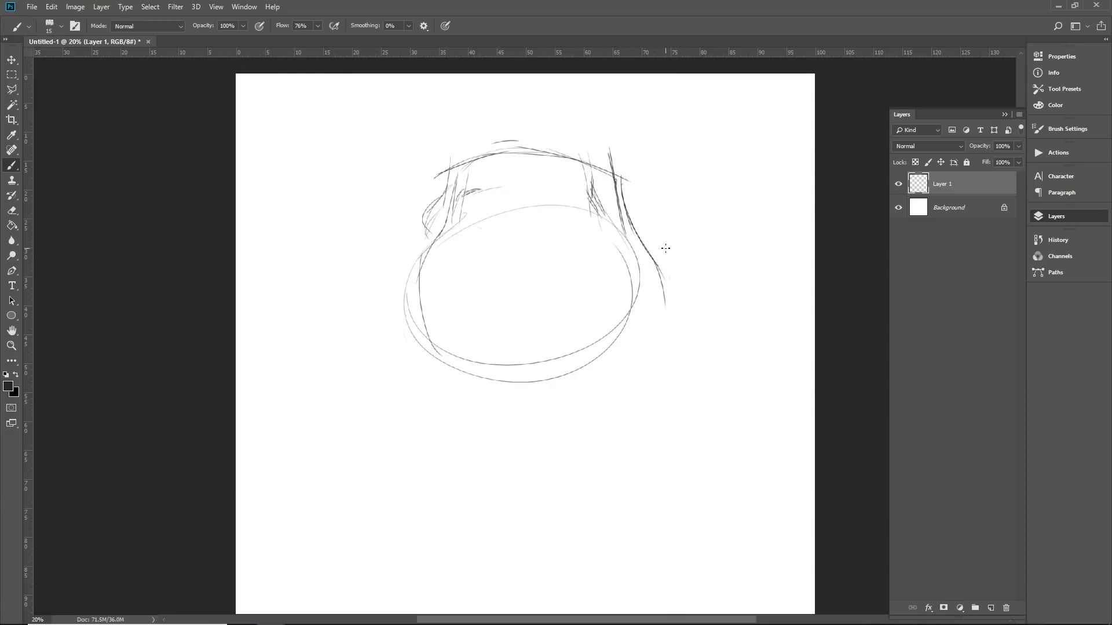
Sketch the flared lower hair on the right side, sweeping outward and curving back toward the jaw
{"action": "left_click_drag", "start_coordinate": [665, 249], "coordinate": [713, 304]}
{"action": "left_click_drag", "start_coordinate": [648, 260], "coordinate": [704, 315]}
{"action": "mouse_move", "coordinate": [698, 294]}
{"action": "left_mouse_down"}
{"action": "mouse_move", "coordinate": [688, 330]}
{"action": "mouse_move", "coordinate": [644, 368]}
{"action": "left_mouse_up"}
{"action": "left_click_drag", "start_coordinate": [639, 370], "coordinate": [702, 332]}
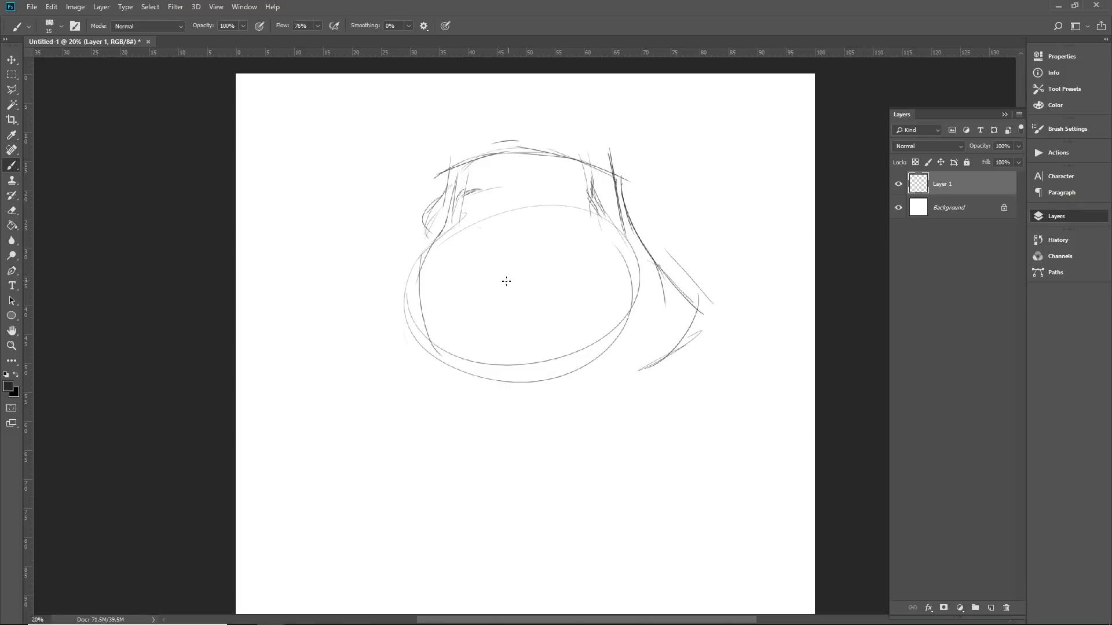
Mark the base of the nose and strengthen the left cheek and lower jaw contour
{"action": "left_click_drag", "start_coordinate": [508, 289], "coordinate": [485, 290]}
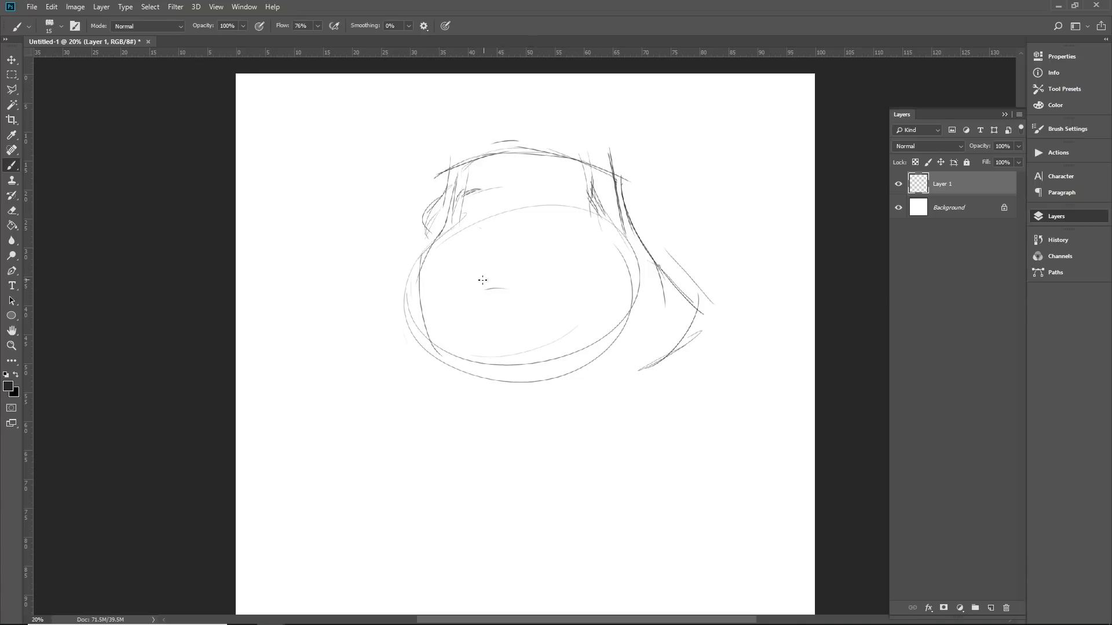
{"action": "left_click_drag", "start_coordinate": [417, 265], "coordinate": [443, 222]}
{"action": "left_click_drag", "start_coordinate": [408, 336], "coordinate": [508, 385]}
{"action": "key", "text": "ctrl"}
Sketch both eyebrows and the narrow eyes beneath them, and rough in the rounded nose tip
{"action": "mouse_move", "coordinate": [459, 192]}
{"action": "left_mouse_down"}
{"action": "mouse_move", "coordinate": [566, 195]}
{"action": "mouse_move", "coordinate": [543, 191]}
{"action": "mouse_move", "coordinate": [529, 219]}
{"action": "left_mouse_up"}
{"action": "left_click_drag", "start_coordinate": [553, 190], "coordinate": [483, 184]}
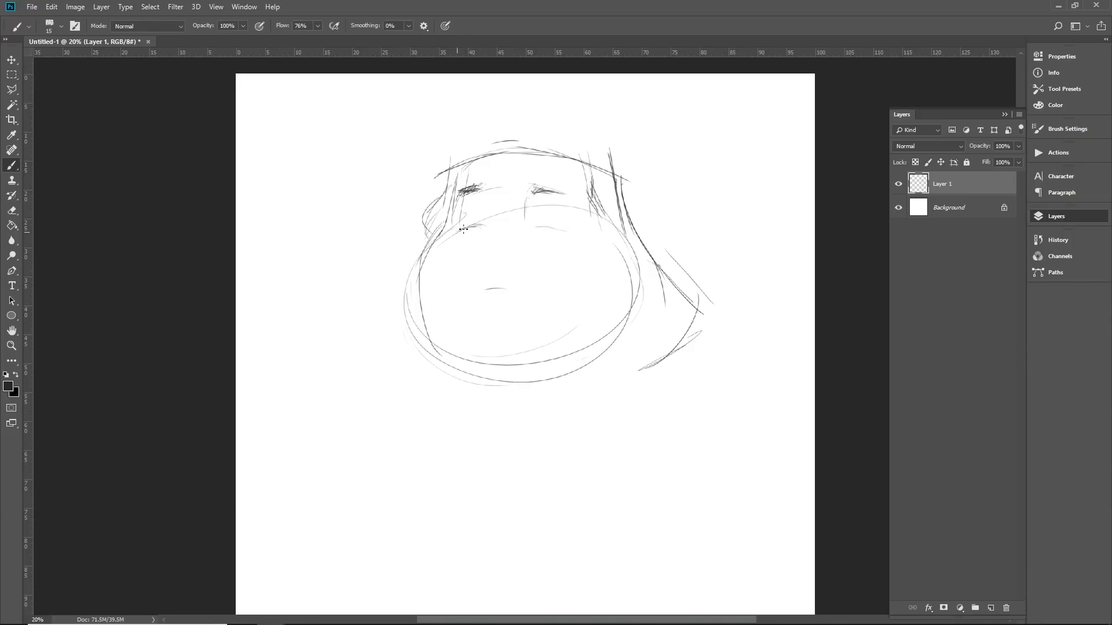
{"action": "mouse_move", "coordinate": [485, 225]}
{"action": "left_mouse_down"}
{"action": "mouse_move", "coordinate": [452, 240]}
{"action": "mouse_move", "coordinate": [437, 222]}
{"action": "mouse_move", "coordinate": [466, 200]}
{"action": "mouse_move", "coordinate": [456, 230]}
{"action": "mouse_move", "coordinate": [467, 191]}
{"action": "mouse_move", "coordinate": [474, 229]}
{"action": "mouse_move", "coordinate": [566, 228]}
{"action": "mouse_move", "coordinate": [546, 248]}
{"action": "left_mouse_up"}
{"action": "left_click_drag", "start_coordinate": [507, 267], "coordinate": [528, 270]}
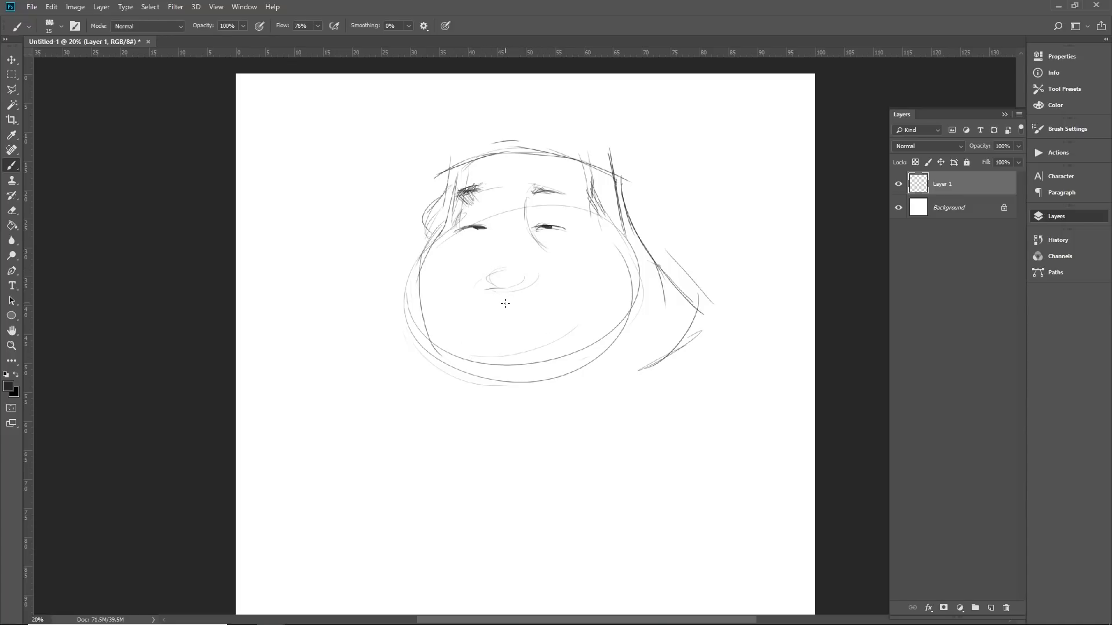
Sketch the mouth with its lip lines and add a rounded chin with a scribbled goatee
{"action": "mouse_move", "coordinate": [480, 315]}
{"action": "left_mouse_down"}
{"action": "mouse_move", "coordinate": [527, 317]}
{"action": "mouse_move", "coordinate": [515, 313]}
{"action": "left_mouse_up"}
{"action": "left_click_drag", "start_coordinate": [519, 309], "coordinate": [533, 316]}
{"action": "mouse_move", "coordinate": [482, 314]}
{"action": "left_mouse_down"}
{"action": "mouse_move", "coordinate": [515, 321]}
{"action": "mouse_move", "coordinate": [478, 322]}
{"action": "left_mouse_up"}
{"action": "mouse_move", "coordinate": [472, 363]}
{"action": "left_mouse_down"}
{"action": "mouse_move", "coordinate": [526, 367]}
{"action": "mouse_move", "coordinate": [472, 365]}
{"action": "mouse_move", "coordinate": [506, 364]}
{"action": "mouse_move", "coordinate": [502, 388]}
{"action": "left_mouse_up"}
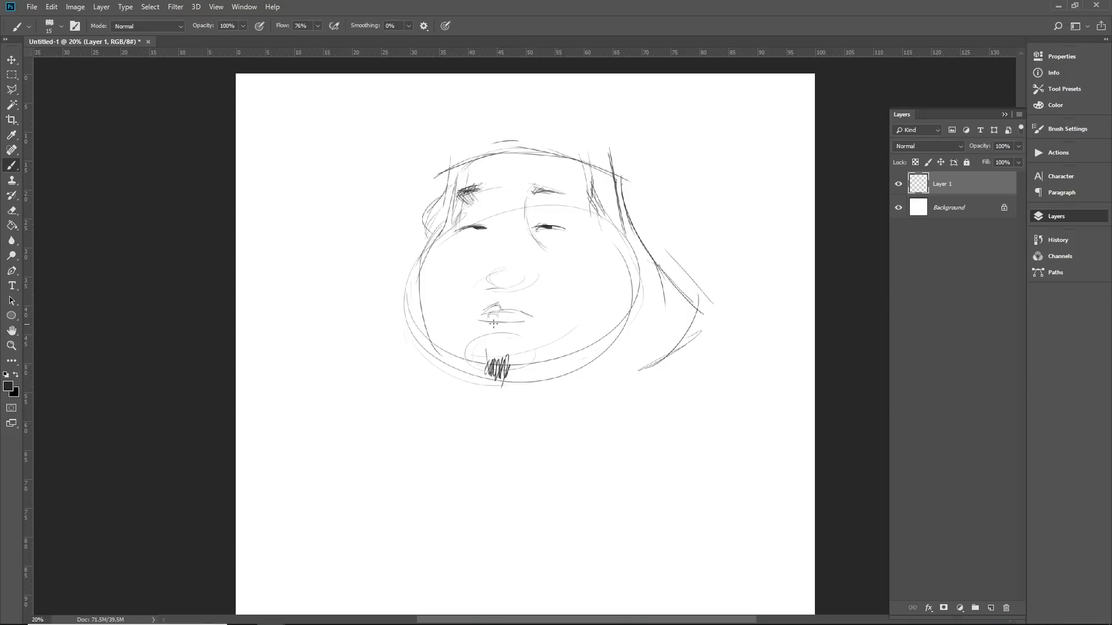
Define the nose with a dark left nostril and a bridge line running up toward the left eye
{"action": "left_click_drag", "start_coordinate": [490, 282], "coordinate": [496, 286]}
{"action": "mouse_move", "coordinate": [490, 277]}
{"action": "left_mouse_down"}
{"action": "mouse_move", "coordinate": [484, 286]}
{"action": "mouse_move", "coordinate": [499, 231]}
{"action": "left_mouse_up"}
{"action": "key", "text": "e"}
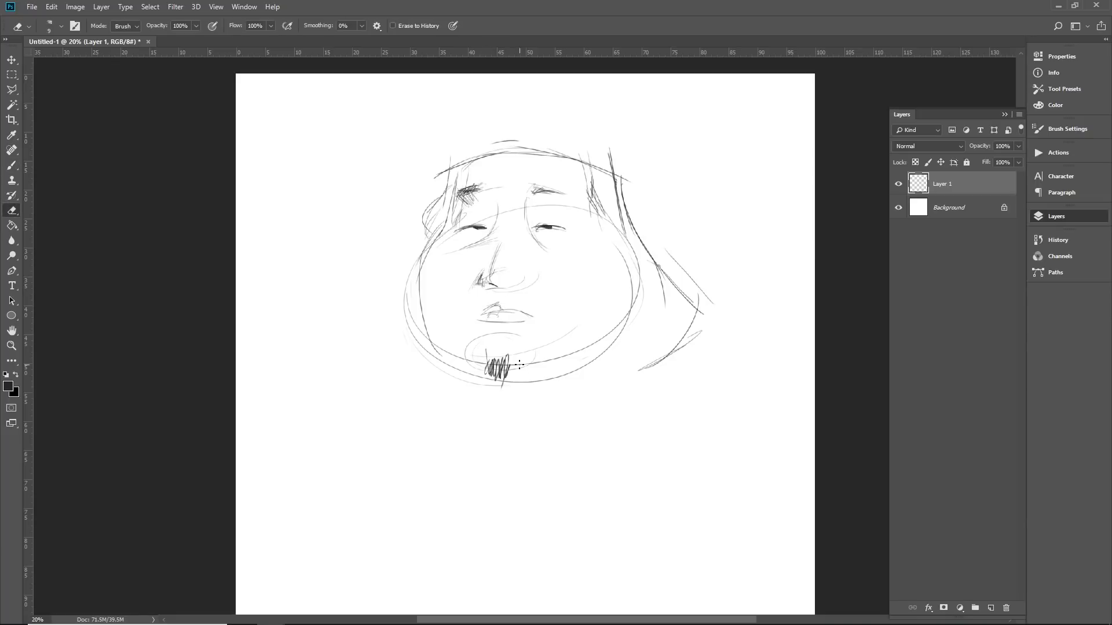
{"action": "key", "text": "b"}
Sketch wavy hair strands flaring out along the left side of the face and a crease beside the right nostril
{"action": "left_click_drag", "start_coordinate": [440, 177], "coordinate": [396, 237]}
{"action": "left_click_drag", "start_coordinate": [440, 229], "coordinate": [414, 336]}
{"action": "left_click_drag", "start_coordinate": [365, 299], "coordinate": [413, 354]}
{"action": "left_click_drag", "start_coordinate": [529, 273], "coordinate": [546, 298]}
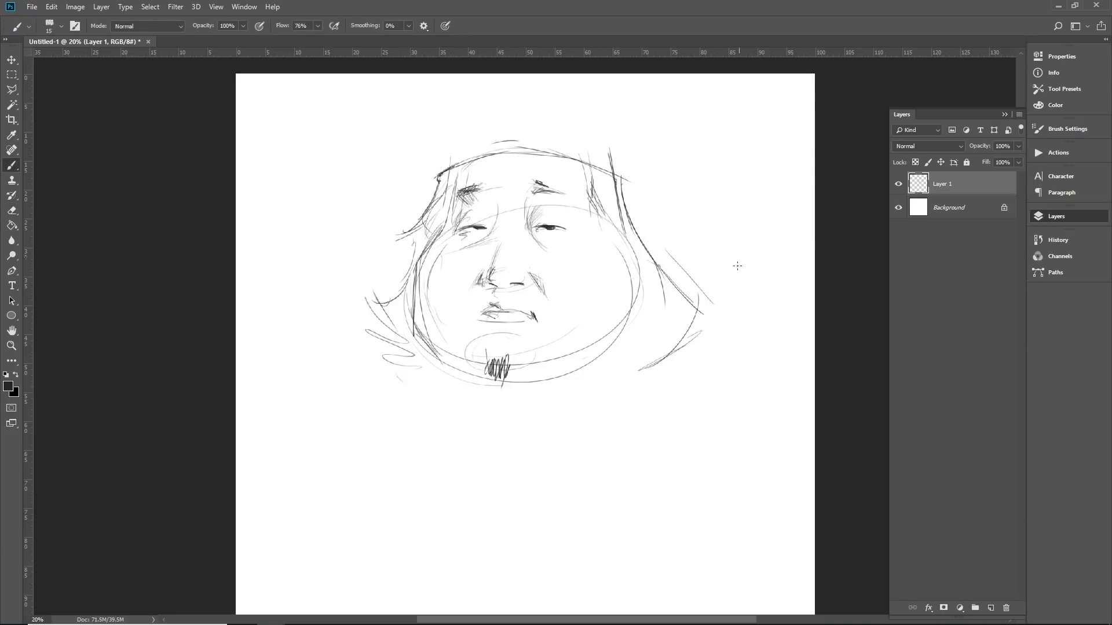
Build up the hair flaring on both sides of the face with hatched strands and sketch a moustache above the lips
{"action": "left_click_drag", "start_coordinate": [599, 169], "coordinate": [678, 266]}
{"action": "left_click_drag", "start_coordinate": [680, 267], "coordinate": [637, 369]}
{"action": "left_click_drag", "start_coordinate": [382, 359], "coordinate": [457, 390]}
{"action": "left_click_drag", "start_coordinate": [515, 310], "coordinate": [536, 319]}
{"action": "mouse_move", "coordinate": [493, 328]}
{"action": "left_mouse_down"}
{"action": "mouse_move", "coordinate": [480, 350]}
{"action": "mouse_move", "coordinate": [512, 415]}
{"action": "left_mouse_up"}
{"action": "left_click_drag", "start_coordinate": [449, 267], "coordinate": [416, 406]}
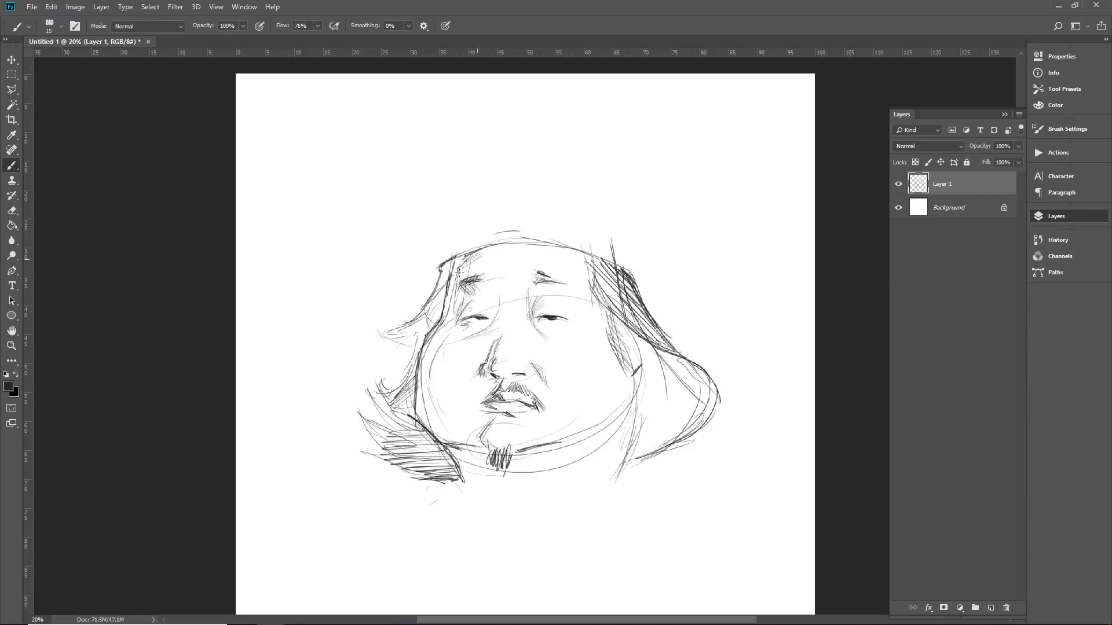
Add light shading under the left eye and sketch flicked hair tips at both sides of the lower hair
{"action": "left_click_drag", "start_coordinate": [471, 325], "coordinate": [445, 349]}
{"action": "left_click_drag", "start_coordinate": [698, 412], "coordinate": [725, 452]}
{"action": "left_click_drag", "start_coordinate": [405, 468], "coordinate": [361, 495]}
{"action": "left_click_drag", "start_coordinate": [646, 347], "coordinate": [599, 469]}
Sketch a V-shaped neckline below the chin and reinforce the left edge of the face
{"action": "left_click_drag", "start_coordinate": [632, 471], "coordinate": [513, 538]}
{"action": "left_click_drag", "start_coordinate": [448, 480], "coordinate": [508, 536]}
{"action": "left_click_drag", "start_coordinate": [418, 356], "coordinate": [440, 441]}
{"action": "scroll", "coordinate": [525, 336], "scroll_direction": "up", "scroll_amount": 1}
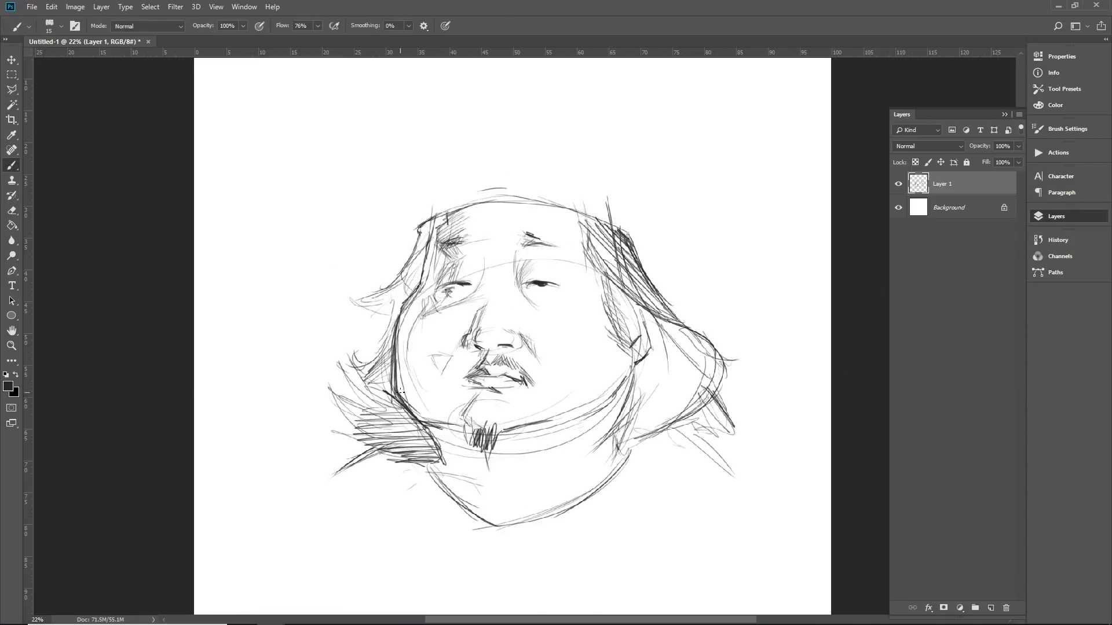
Hatch the upper left hair, the left eye socket and the left half of the moustache
{"action": "left_click_drag", "start_coordinate": [419, 285], "coordinate": [378, 315]}
{"action": "left_click_drag", "start_coordinate": [428, 225], "coordinate": [406, 282]}
{"action": "left_click_drag", "start_coordinate": [463, 261], "coordinate": [451, 282]}
{"action": "mouse_move", "coordinate": [470, 344]}
{"action": "left_mouse_down"}
{"action": "mouse_move", "coordinate": [481, 358]}
{"action": "mouse_move", "coordinate": [449, 393]}
{"action": "left_mouse_up"}
{"action": "scroll", "coordinate": [525, 336], "scroll_direction": "down", "scroll_amount": 2}
{"action": "left_click_drag", "start_coordinate": [510, 347], "coordinate": [508, 380], "text": "ctrl"}
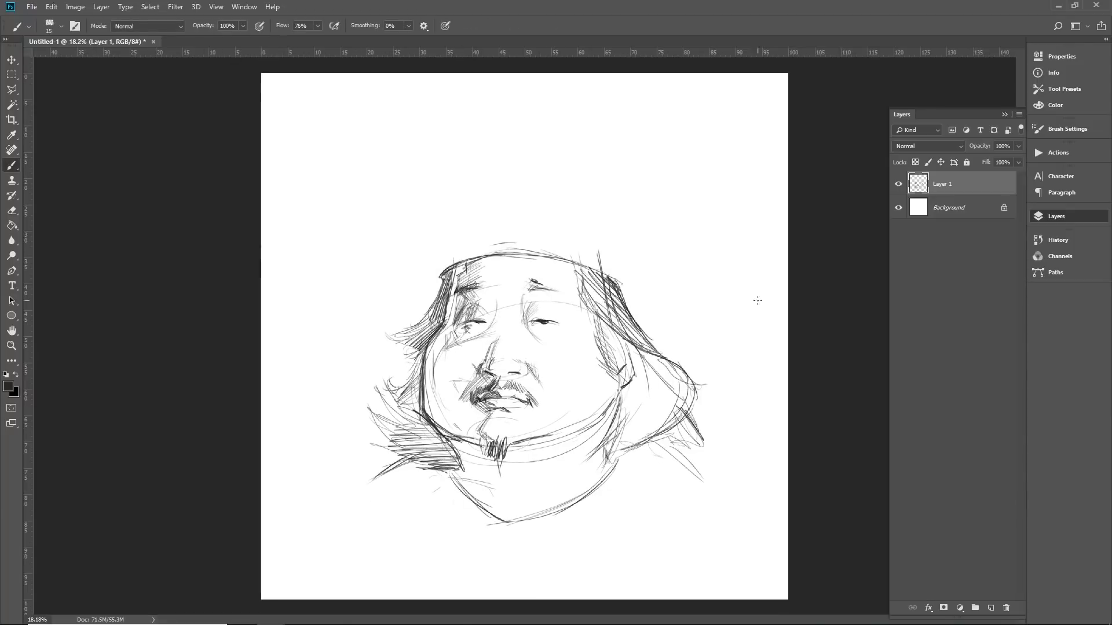
Sketch the beanie's folded cuff above the forehead and thicken the hair strands on the right side
{"action": "left_click_drag", "start_coordinate": [434, 223], "coordinate": [510, 197]}
{"action": "left_click_drag", "start_coordinate": [619, 221], "coordinate": [632, 287]}
{"action": "left_click_drag", "start_coordinate": [666, 362], "coordinate": [622, 454]}
{"action": "scroll", "coordinate": [524, 336], "scroll_direction": "up", "scroll_amount": 1}
{"action": "left_click_drag", "start_coordinate": [509, 194], "coordinate": [441, 220]}
Erase the old neckline and redraw it as a deeper V with a thick hatched right edge
{"action": "key", "text": "e"}
{"action": "mouse_move", "coordinate": [618, 468]}
{"action": "left_mouse_down"}
{"action": "mouse_move", "coordinate": [501, 552]}
{"action": "mouse_move", "coordinate": [515, 521]}
{"action": "left_mouse_up"}
{"action": "key", "text": "b"}
{"action": "scroll", "coordinate": [524, 336], "scroll_direction": "down", "scroll_amount": 1}
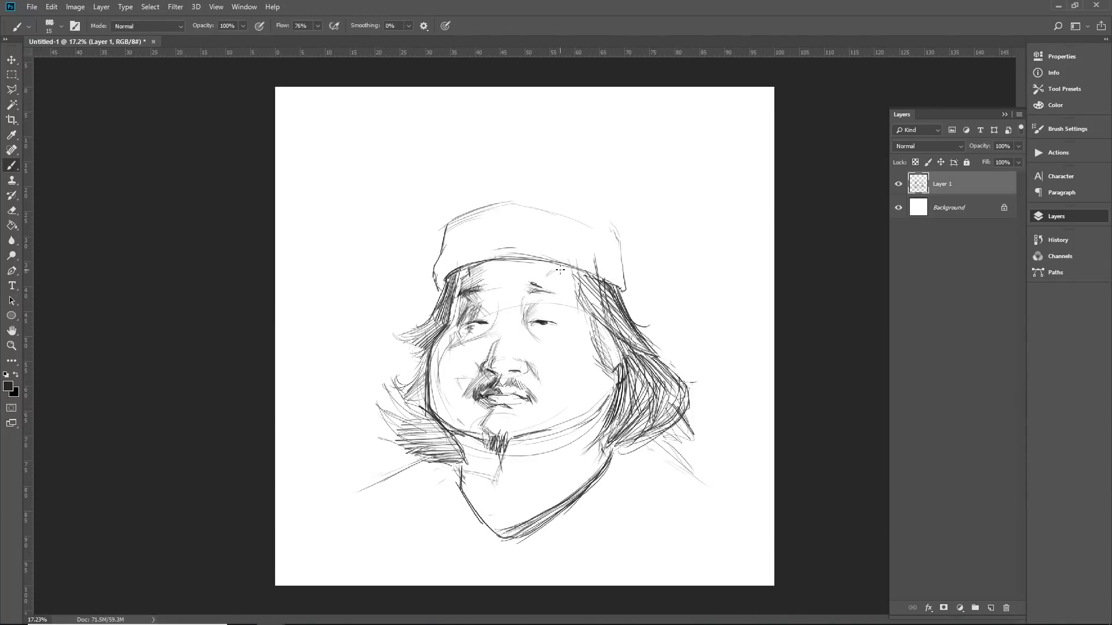
{"action": "scroll", "coordinate": [525, 336], "scroll_direction": "up", "scroll_amount": 1}
{"action": "left_click_drag", "start_coordinate": [491, 342], "coordinate": [445, 405]}
{"action": "key", "text": "ctrl+z"}
Sketch the beanie's tall crown above the cuff and hatch its left side
{"action": "scroll", "coordinate": [524, 336], "scroll_direction": "up", "scroll_amount": 1}
{"action": "left_click_drag", "start_coordinate": [460, 188], "coordinate": [590, 95]}
{"action": "left_click_drag", "start_coordinate": [595, 104], "coordinate": [650, 295]}
{"action": "scroll", "coordinate": [525, 336], "scroll_direction": "down", "scroll_amount": 3}
{"action": "scroll", "coordinate": [504, 214], "scroll_direction": "down", "scroll_amount": 3}
{"action": "left_click_drag", "start_coordinate": [491, 168], "coordinate": [476, 252]}
{"action": "scroll", "coordinate": [525, 336], "scroll_direction": "up", "scroll_amount": 3}
Select the beanie's crown with the Polygonal Lasso and open the editing commands for the selection
{"action": "key", "text": "l"}
{"action": "left_click", "coordinate": [471, 144]}
{"action": "left_click", "coordinate": [51, 6]}
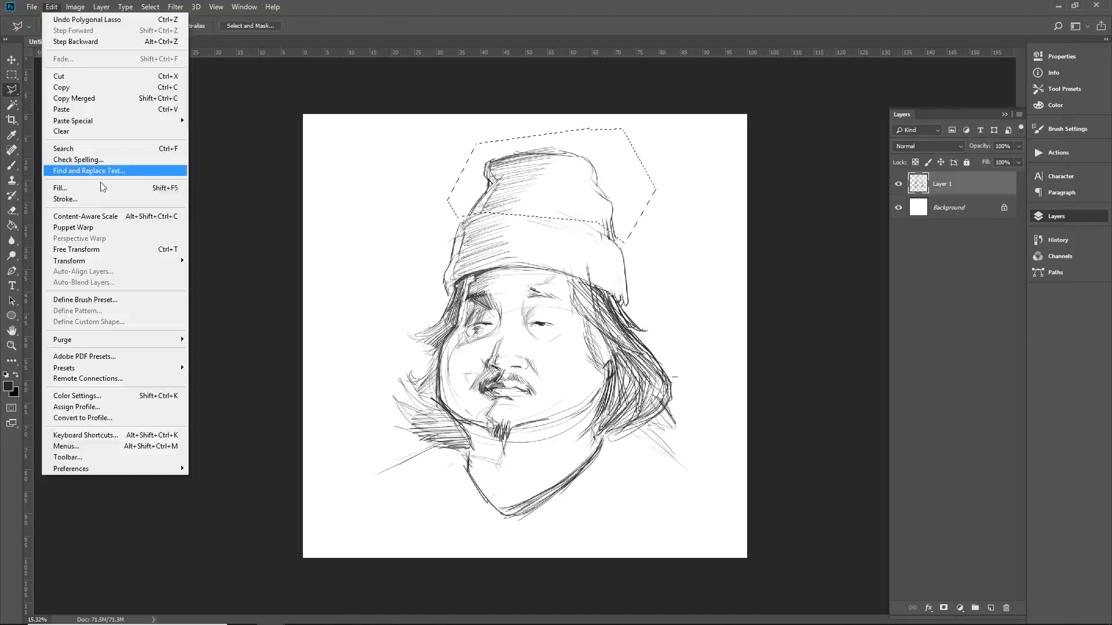
Brush in sloping lines for both shoulders and darken the hair strands along the right side
{"action": "key", "text": "b"}
{"action": "mouse_move", "coordinate": [469, 431]}
{"action": "left_mouse_down"}
{"action": "mouse_move", "coordinate": [504, 454]}
{"action": "mouse_move", "coordinate": [391, 472]}
{"action": "left_mouse_up"}
{"action": "scroll", "coordinate": [524, 336], "scroll_direction": "up", "scroll_amount": 3}
{"action": "scroll", "coordinate": [601, 476], "scroll_direction": "down", "scroll_amount": 3}
{"action": "left_click_drag", "start_coordinate": [622, 431], "coordinate": [693, 472]}
{"action": "left_click_drag", "start_coordinate": [603, 342], "coordinate": [663, 434]}
{"action": "left_click_drag", "start_coordinate": [600, 301], "coordinate": [645, 337]}
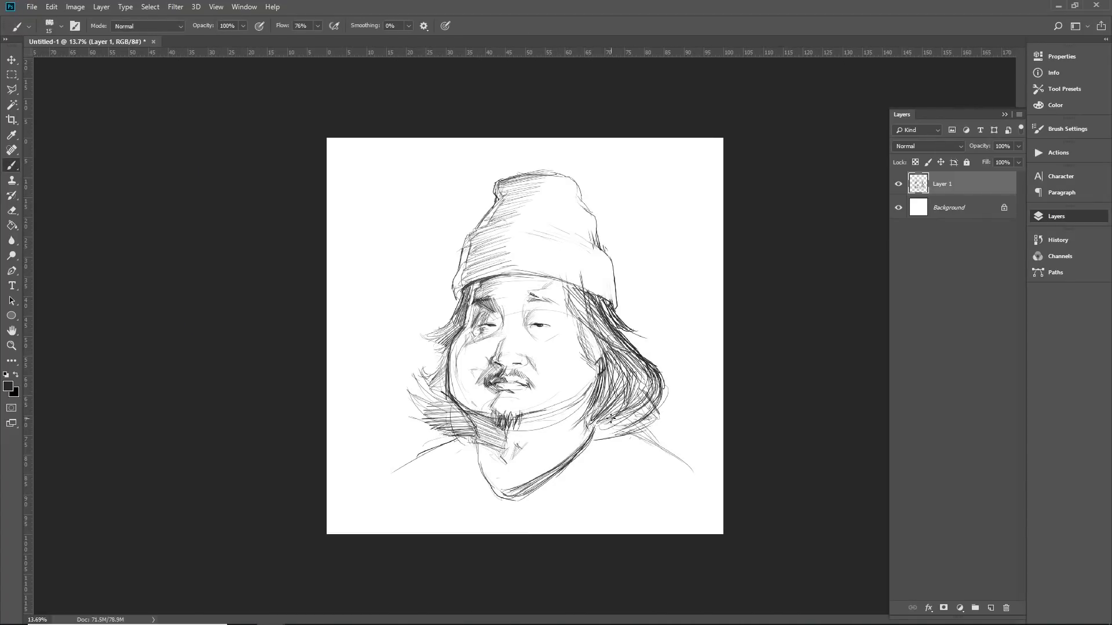
Hatch shading across both shoulders and mirror the canvas horizontally
{"action": "scroll", "coordinate": [525, 336], "scroll_direction": "up", "scroll_amount": 3}
{"action": "key", "text": "F2"}
{"action": "scroll", "coordinate": [612, 304], "scroll_direction": "down", "scroll_amount": 1}
{"action": "scroll", "coordinate": [616, 300], "scroll_direction": "up", "scroll_amount": 1}
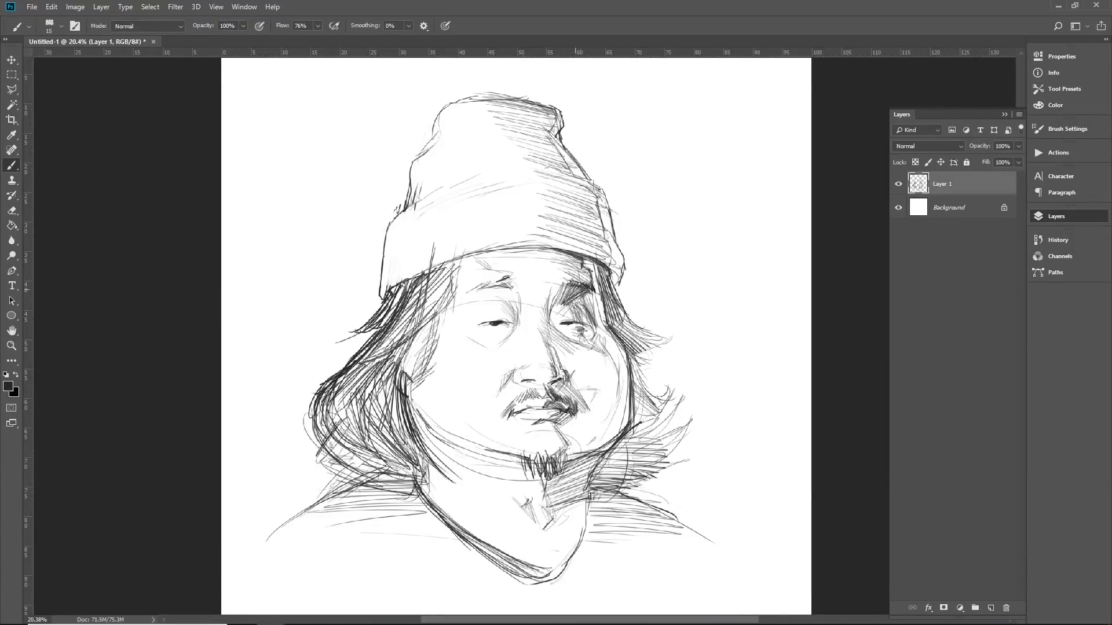
Flip the canvas horizontally and toggle the flip repeatedly to compare the caricature in both orientations
{"action": "left_click", "coordinate": [75, 7]}
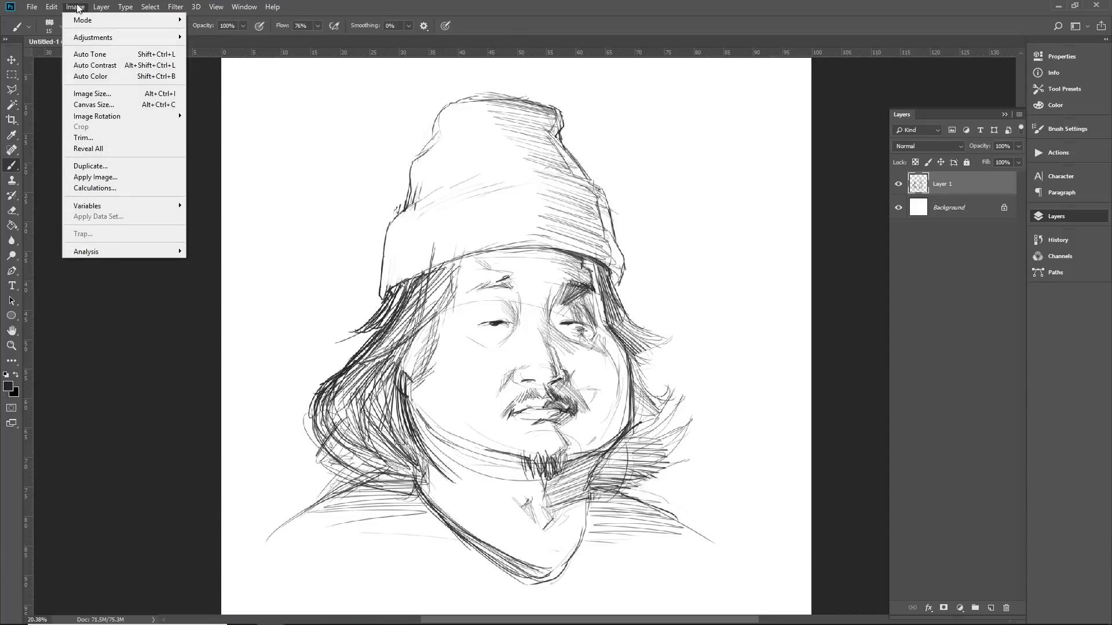
{"action": "mouse_move", "coordinate": [99, 115]}
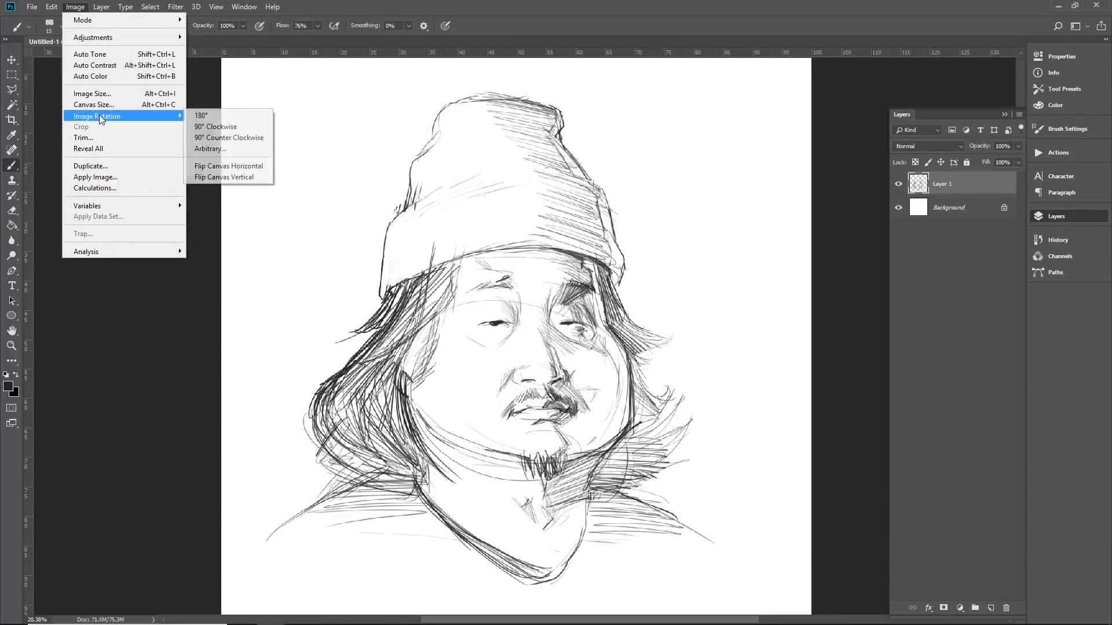
{"action": "left_click", "coordinate": [227, 168]}
{"action": "key", "text": "ctrl+z"}
{"action": "key", "text": "ctrl+z"}
{"action": "key", "text": "ctrl+z"}
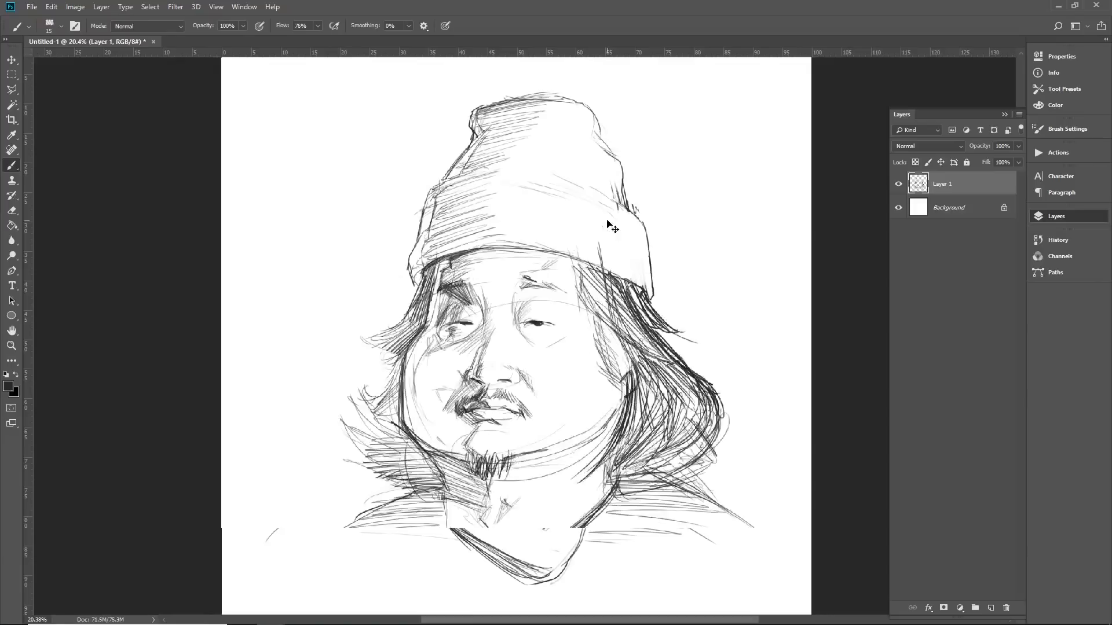
{"action": "key", "text": "ctrl+z"}
{"action": "key", "text": "ctrl+z"}
{"action": "scroll", "coordinate": [751, 268], "scroll_direction": "down", "scroll_amount": 8}
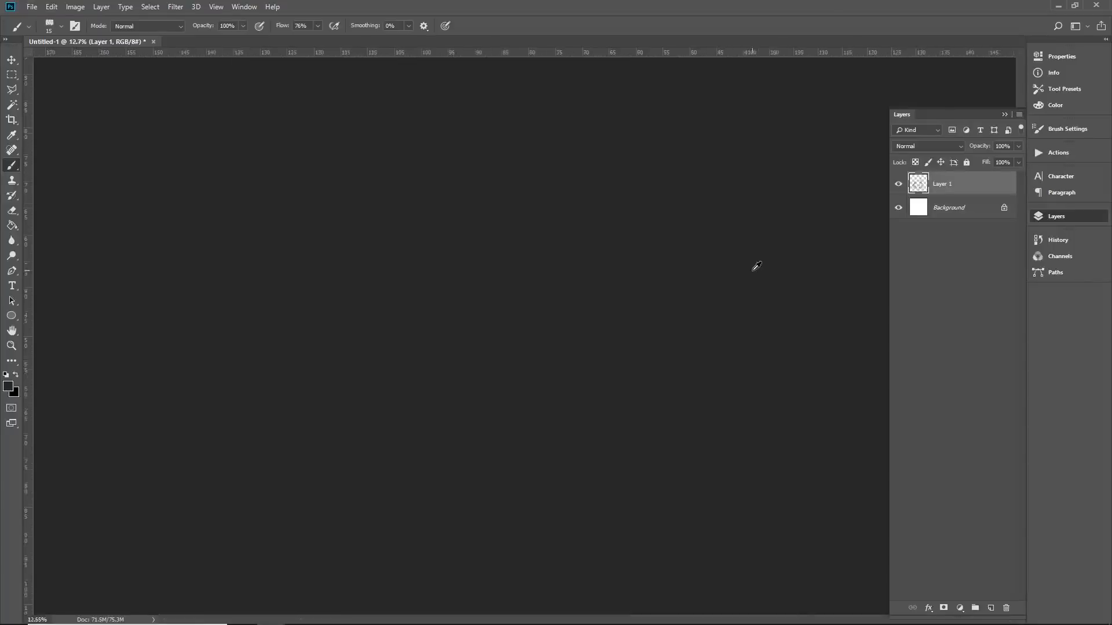
{"action": "scroll", "coordinate": [700, 287], "scroll_direction": "up", "scroll_amount": 5}
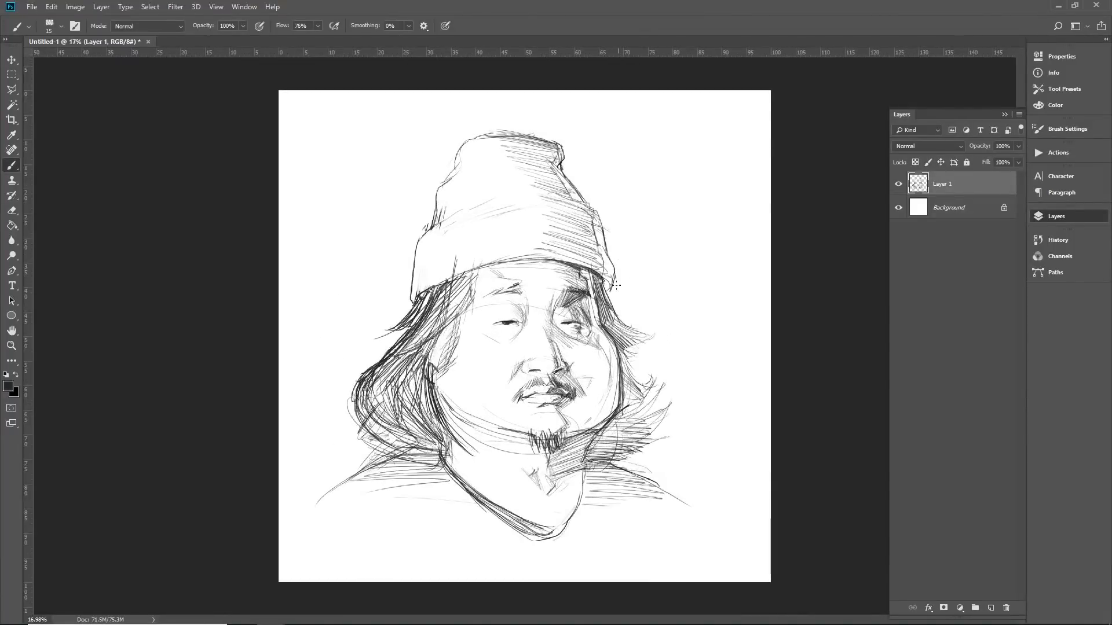
{"action": "key", "text": "ctrl+z"}
{"action": "key", "text": "ctrl+z"}
{"action": "key", "text": "ctrl+z"}
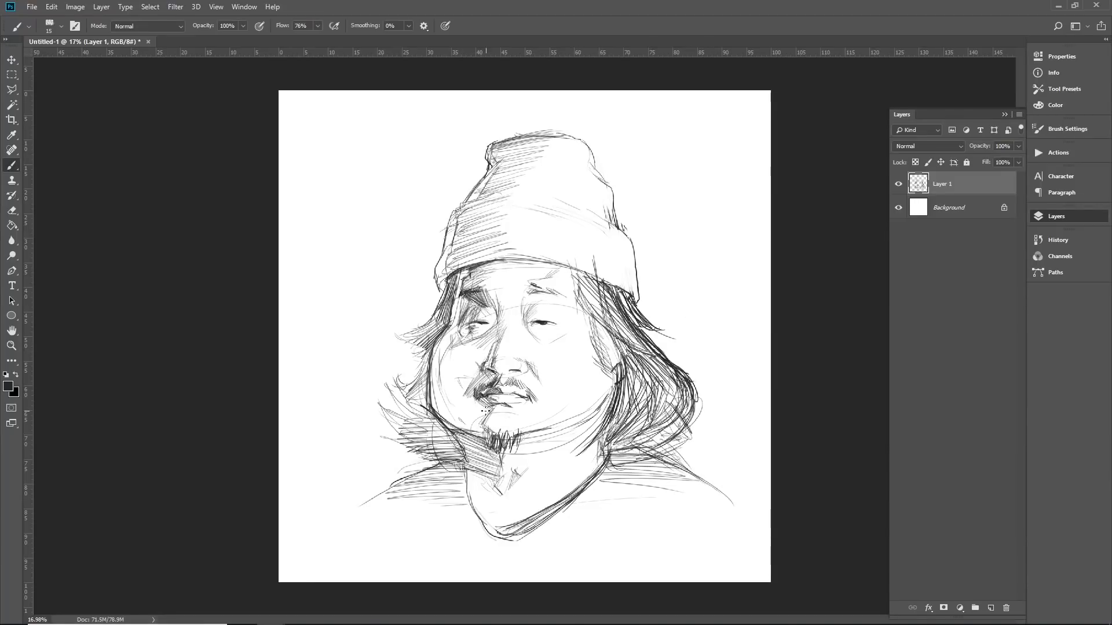
Flip the canvas horizontally to continue drawing on the mirrored portrait
{"action": "scroll", "coordinate": [491, 360], "scroll_direction": "up", "scroll_amount": 1}
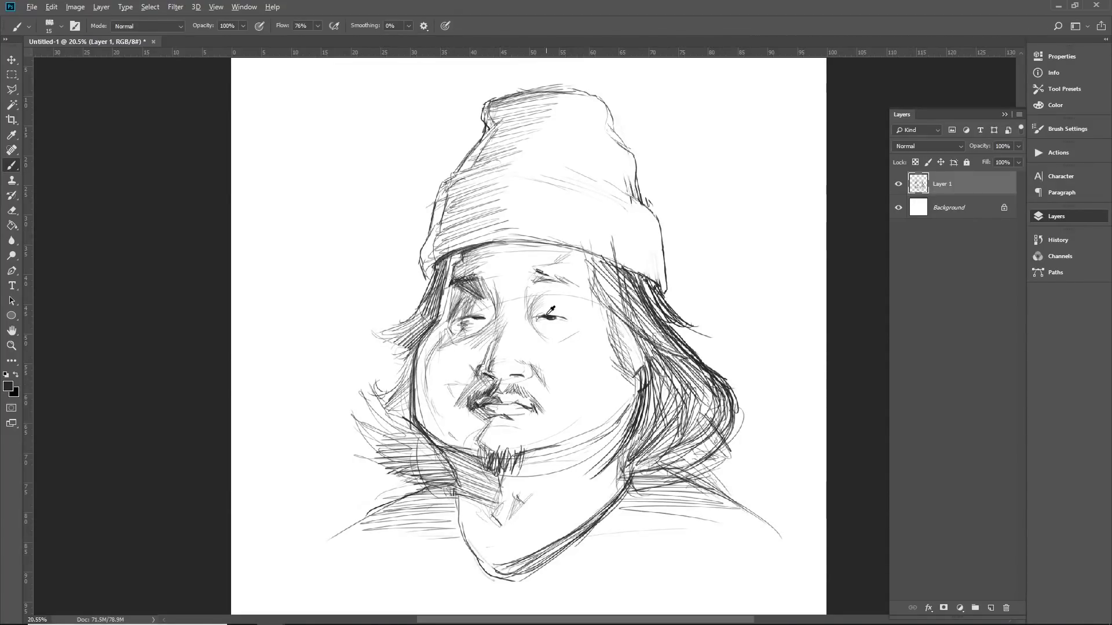
{"action": "scroll", "coordinate": [552, 309], "scroll_direction": "down", "scroll_amount": 3}
{"action": "scroll", "coordinate": [553, 291], "scroll_direction": "up", "scroll_amount": 4}
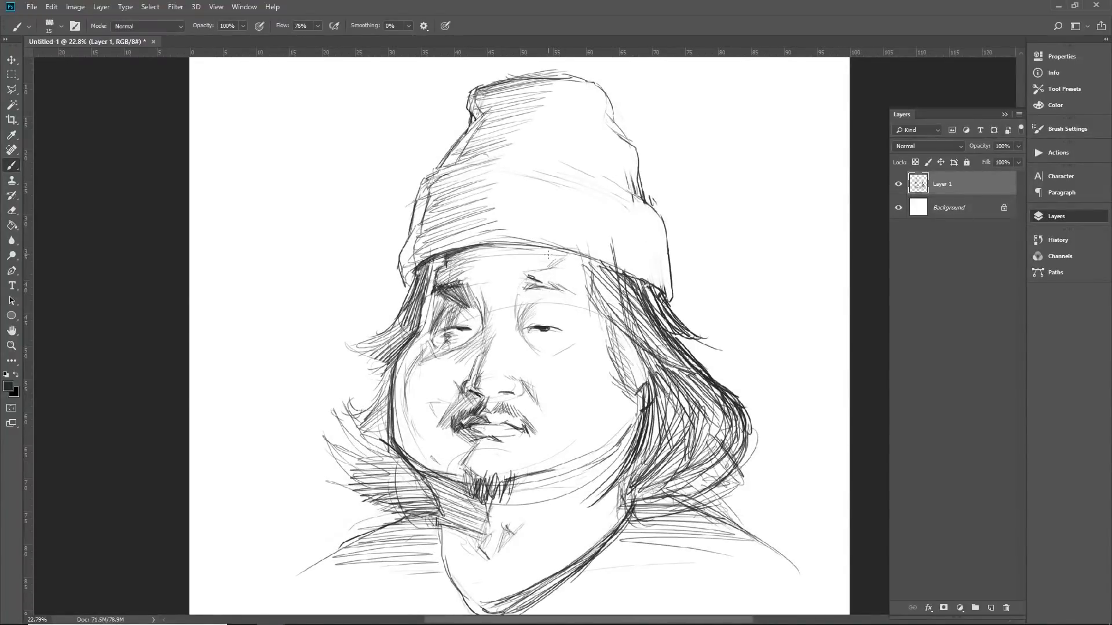
{"action": "left_click", "coordinate": [73, 6]}
{"action": "mouse_move", "coordinate": [92, 119]}
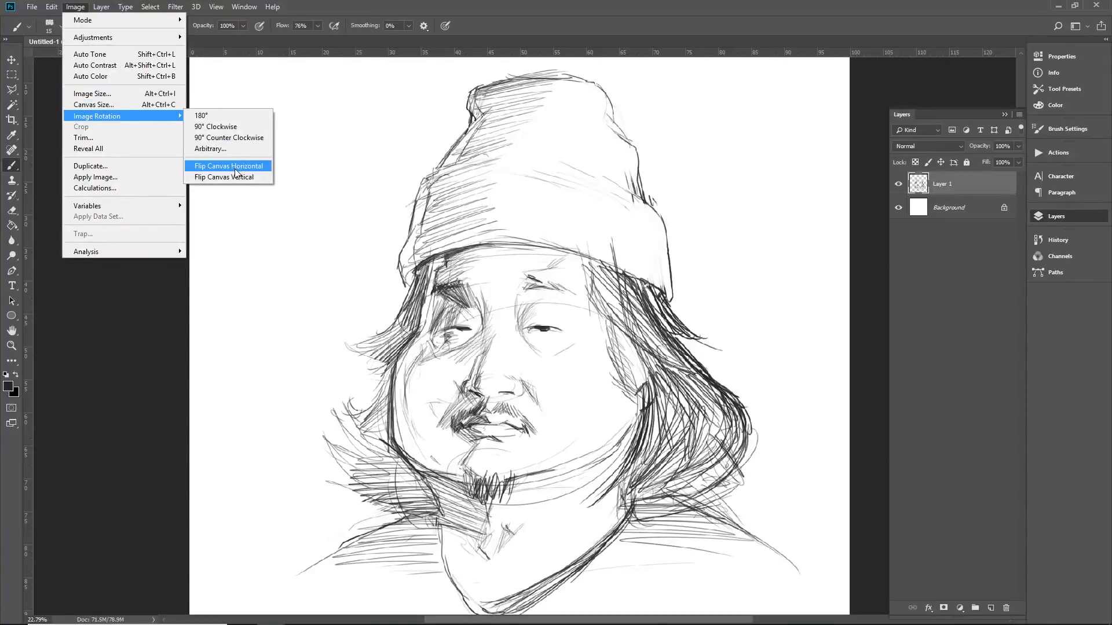
{"action": "left_click", "coordinate": [234, 171]}
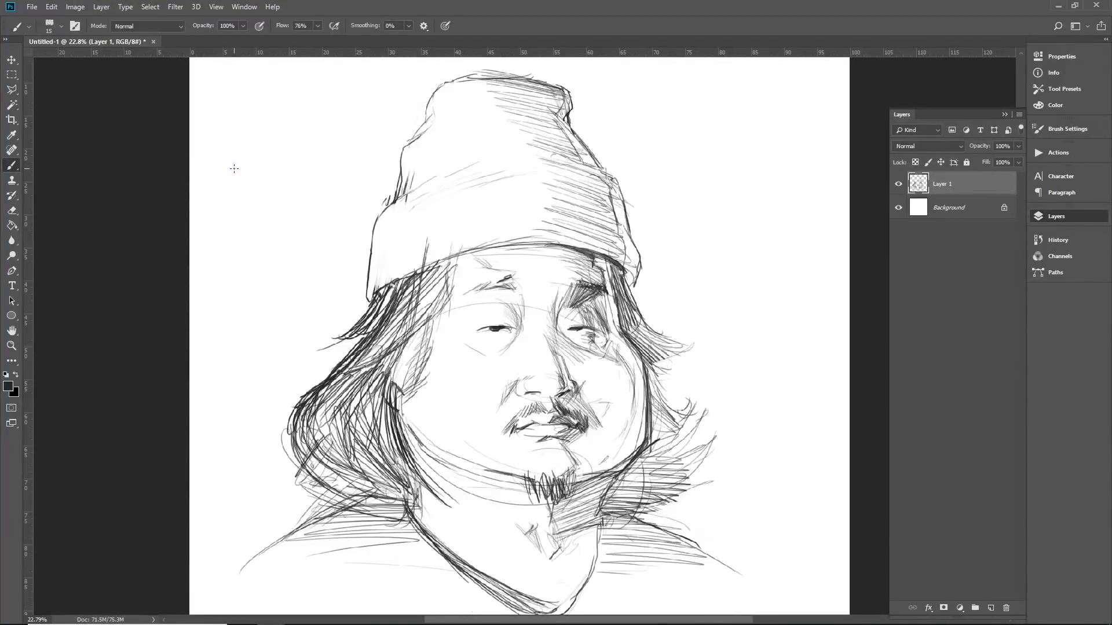
Erase and redraw the eye on the left of the mirrored face and retouch the lower jawline beside the goatee
{"action": "scroll", "coordinate": [608, 372], "scroll_direction": "down", "scroll_amount": 4}
{"action": "scroll", "coordinate": [611, 371], "scroll_direction": "up", "scroll_amount": 1}
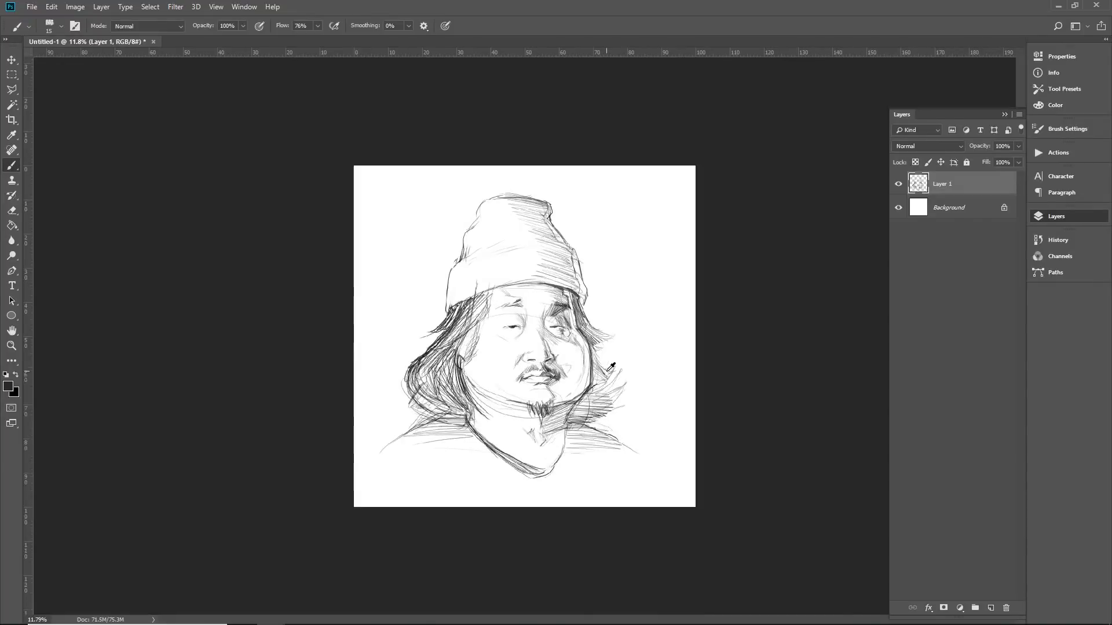
{"action": "scroll", "coordinate": [591, 374], "scroll_direction": "up", "scroll_amount": 1}
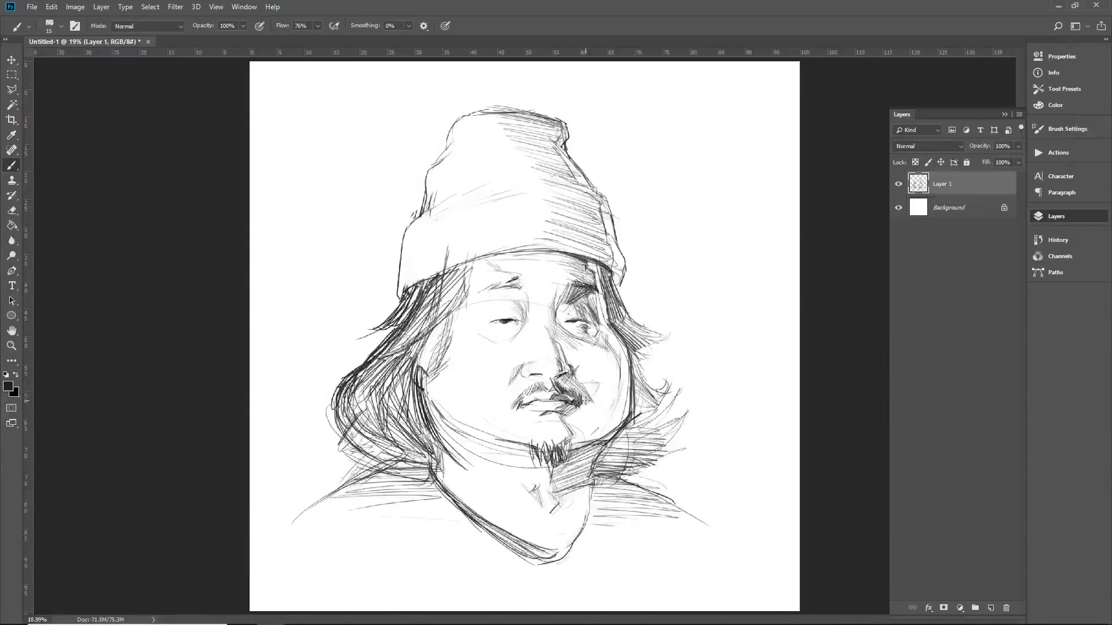
{"action": "key", "text": "e"}
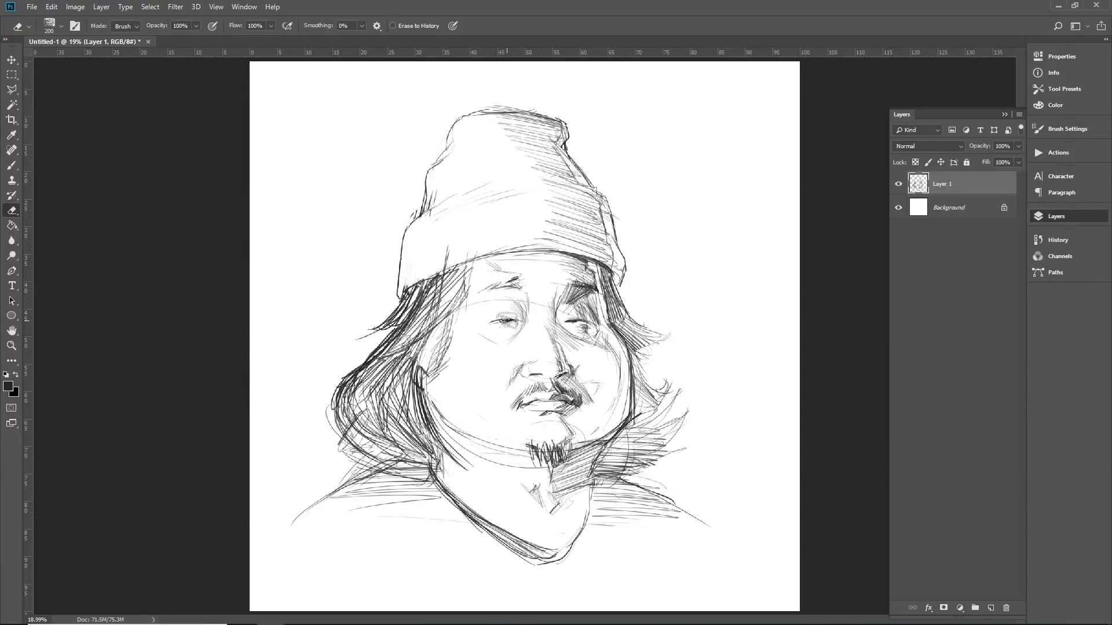
{"action": "key", "text": "b"}
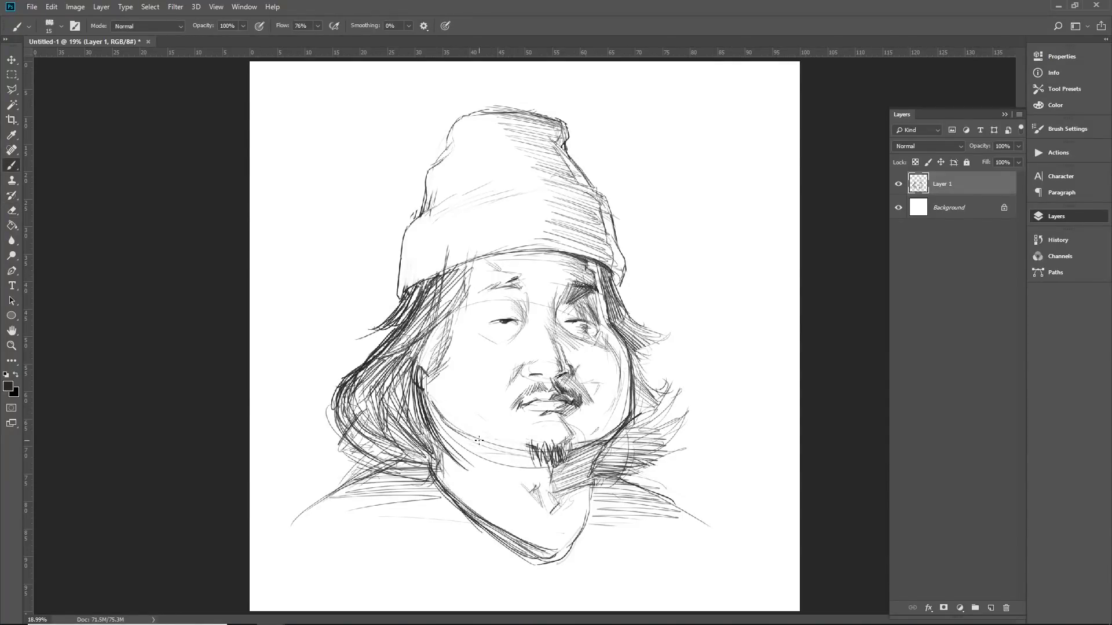
{"action": "mouse_move", "coordinate": [479, 440]}
{"action": "left_mouse_down"}
{"action": "mouse_move", "coordinate": [529, 469]}
{"action": "mouse_move", "coordinate": [551, 377]}
{"action": "mouse_move", "coordinate": [560, 425]}
{"action": "mouse_move", "coordinate": [539, 447]}
{"action": "mouse_move", "coordinate": [542, 464]}
{"action": "mouse_move", "coordinate": [541, 466]}
{"action": "left_mouse_up"}
Reinforce the right jaw contour of the mirrored face where it meets the lower hair
{"action": "scroll", "coordinate": [577, 455], "scroll_direction": "down", "scroll_amount": 5}
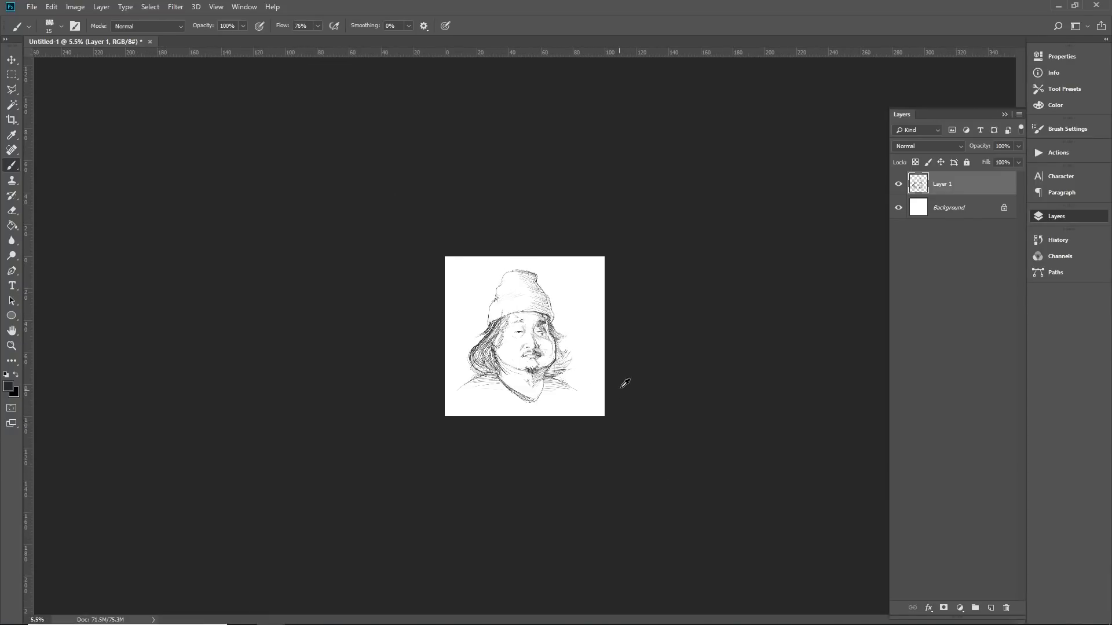
{"action": "scroll", "coordinate": [615, 373], "scroll_direction": "up", "scroll_amount": 2}
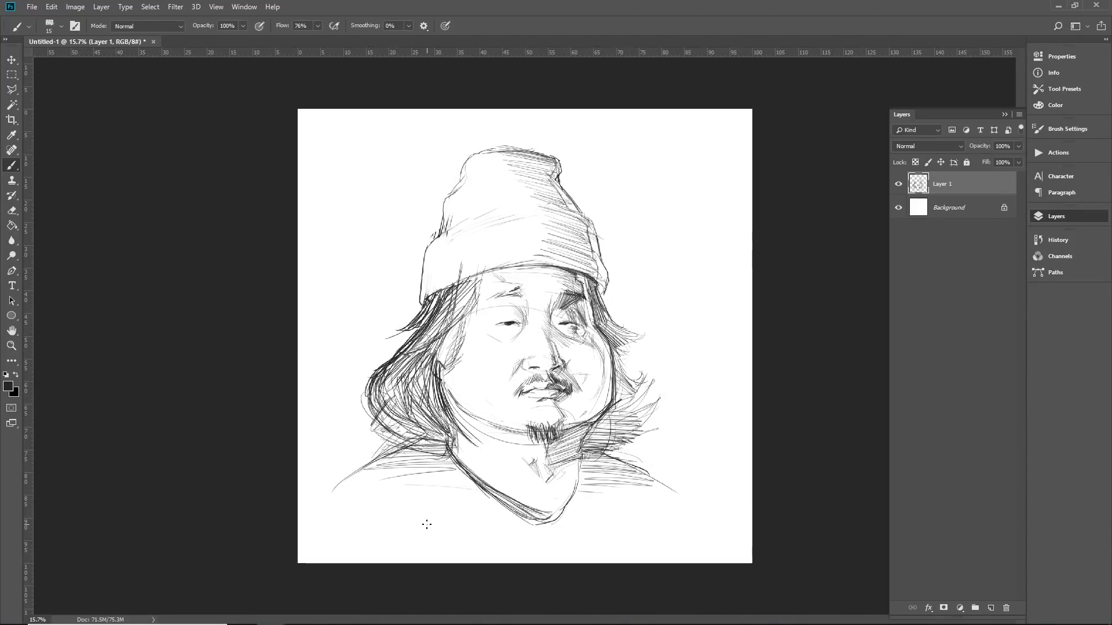
{"action": "scroll", "coordinate": [683, 399], "scroll_direction": "down", "scroll_amount": 2}
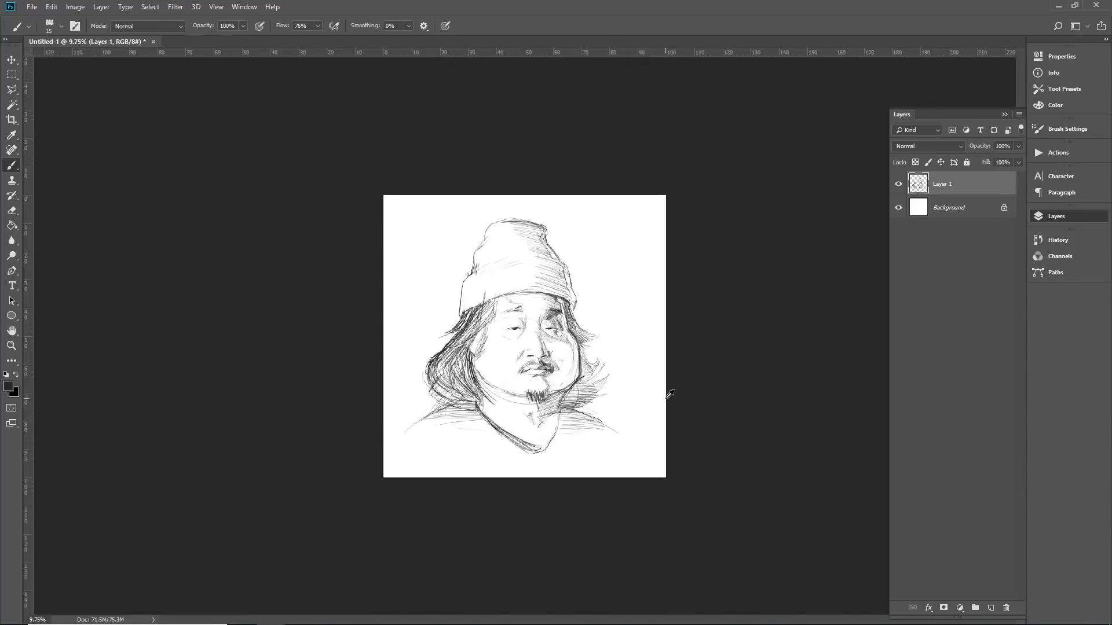
{"action": "scroll", "coordinate": [662, 388], "scroll_direction": "up", "scroll_amount": 3}
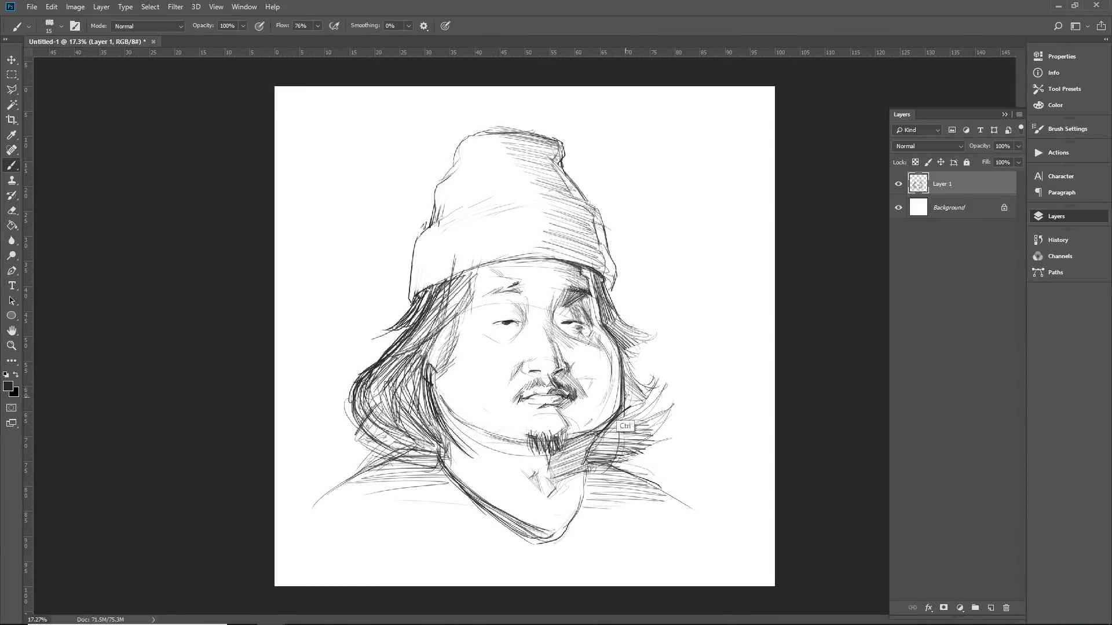
{"action": "left_click_drag", "start_coordinate": [618, 414], "coordinate": [596, 433]}
{"action": "left_click", "coordinate": [66, 7]}
{"action": "left_click", "coordinate": [75, 5]}
Darken the inner end of the left eyebrow on the mirrored face
{"action": "scroll", "coordinate": [615, 269], "scroll_direction": "down", "scroll_amount": 5}
{"action": "scroll", "coordinate": [603, 335], "scroll_direction": "up", "scroll_amount": 3}
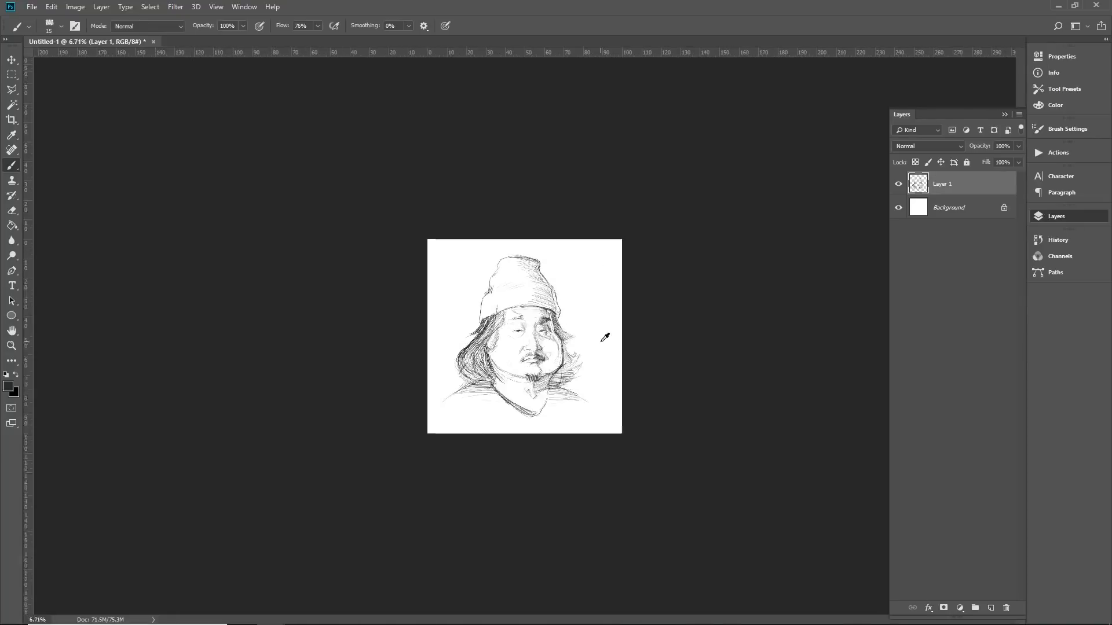
{"action": "scroll", "coordinate": [603, 341], "scroll_direction": "up", "scroll_amount": 2}
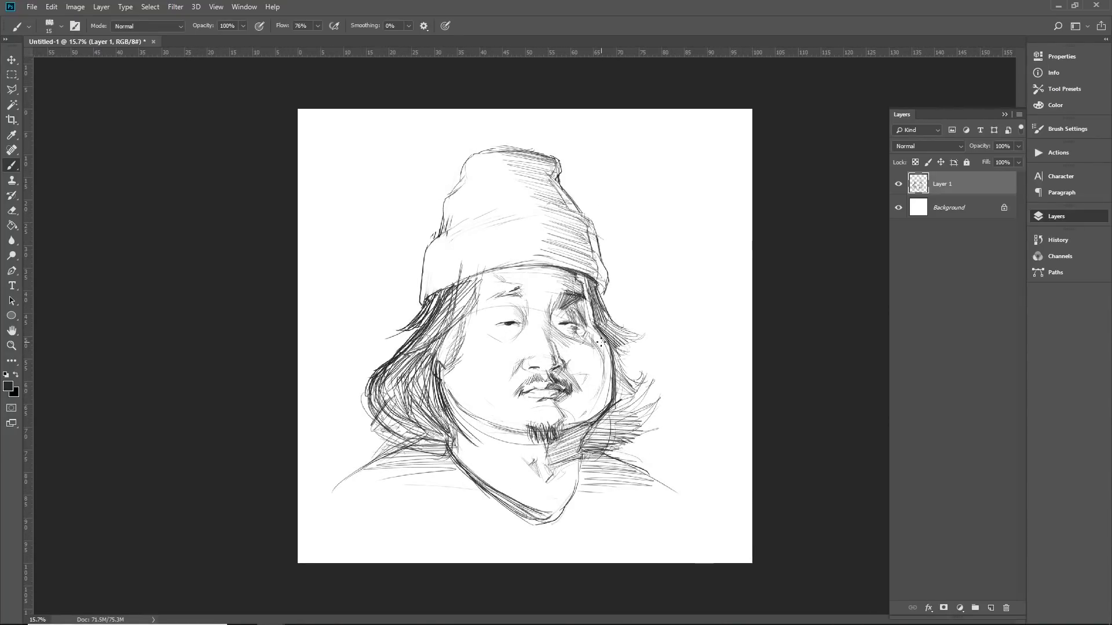
{"action": "scroll", "coordinate": [561, 253], "scroll_direction": "up", "scroll_amount": 3}
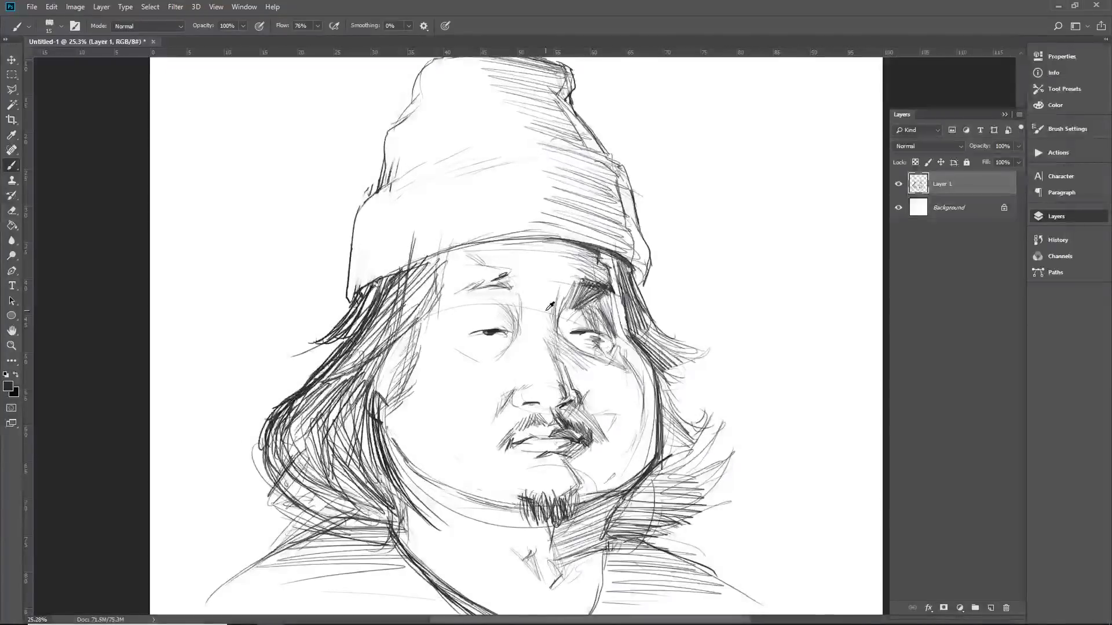
{"action": "scroll", "coordinate": [496, 298], "scroll_direction": "down", "scroll_amount": 1}
{"action": "left_click_drag", "start_coordinate": [499, 287], "coordinate": [519, 282]}
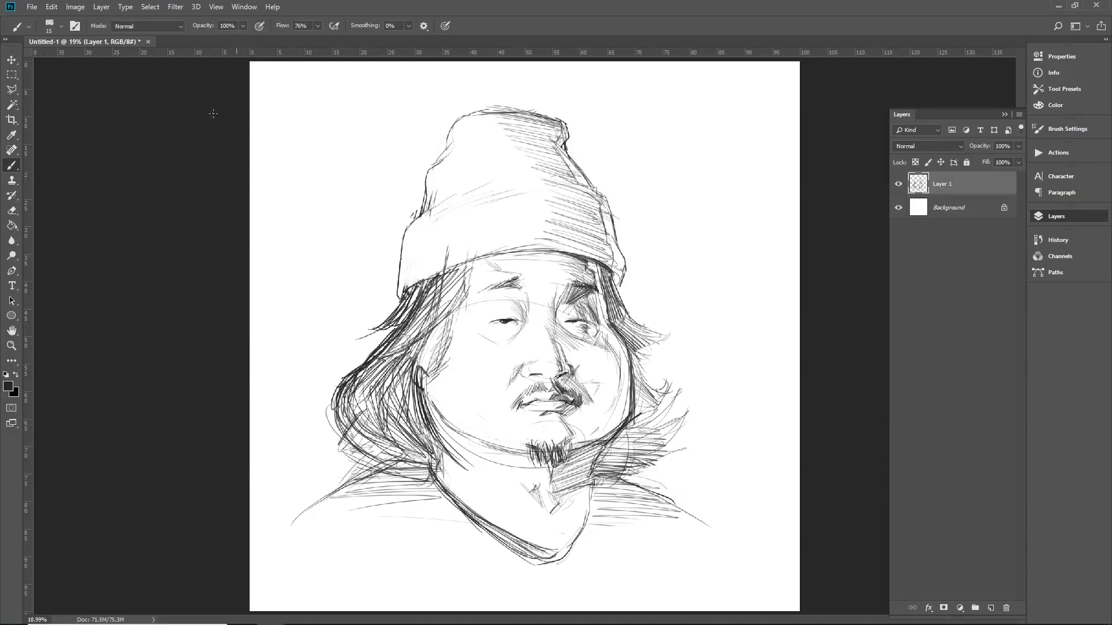
Flip the canvas horizontally back to its original orientation
{"action": "left_click", "coordinate": [75, 7]}
{"action": "mouse_move", "coordinate": [100, 120]}
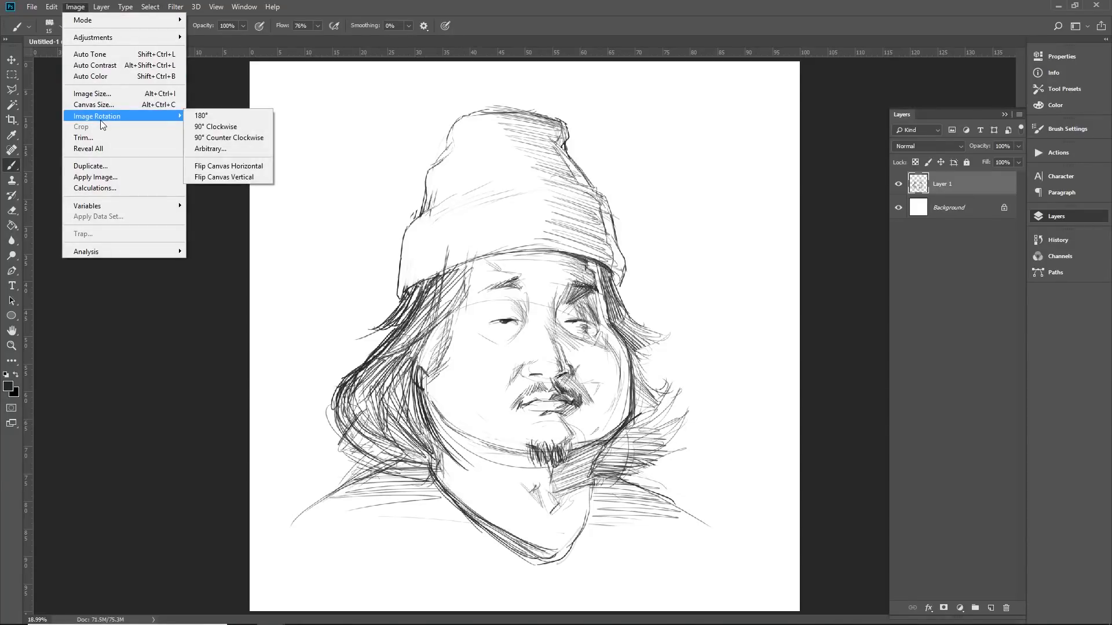
{"action": "left_click", "coordinate": [230, 167]}
Hatch shading over the left cheek and between the brows, and fill out the goatee
{"action": "scroll", "coordinate": [637, 426], "scroll_direction": "down", "scroll_amount": 3}
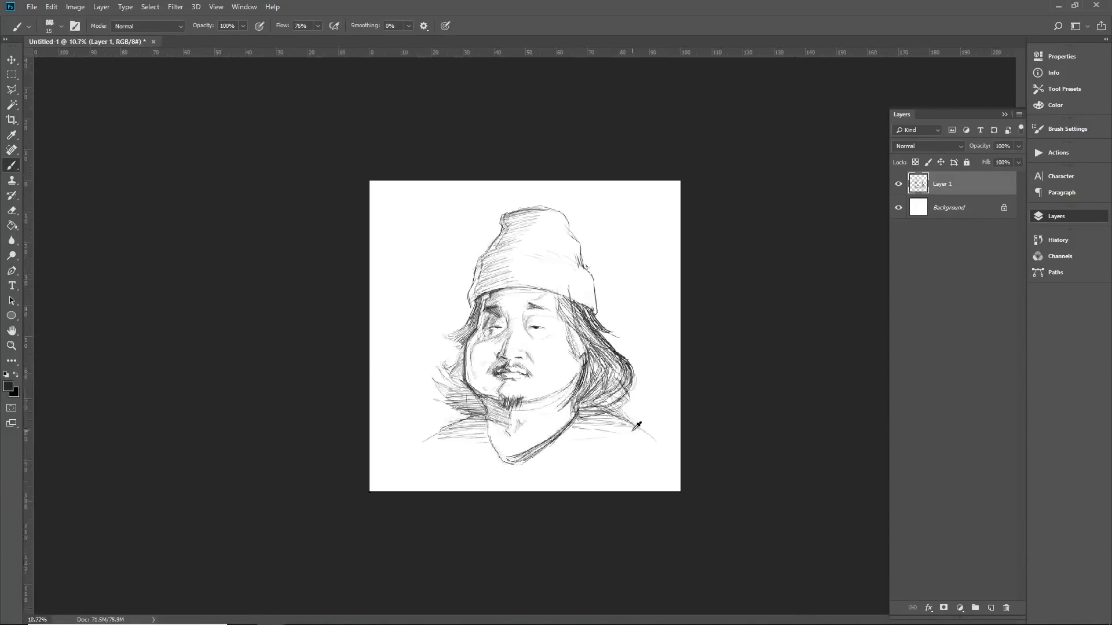
{"action": "scroll", "coordinate": [634, 429], "scroll_direction": "down", "scroll_amount": 3}
{"action": "scroll", "coordinate": [632, 420], "scroll_direction": "up", "scroll_amount": 8}
{"action": "scroll", "coordinate": [499, 301], "scroll_direction": "down", "scroll_amount": 2}
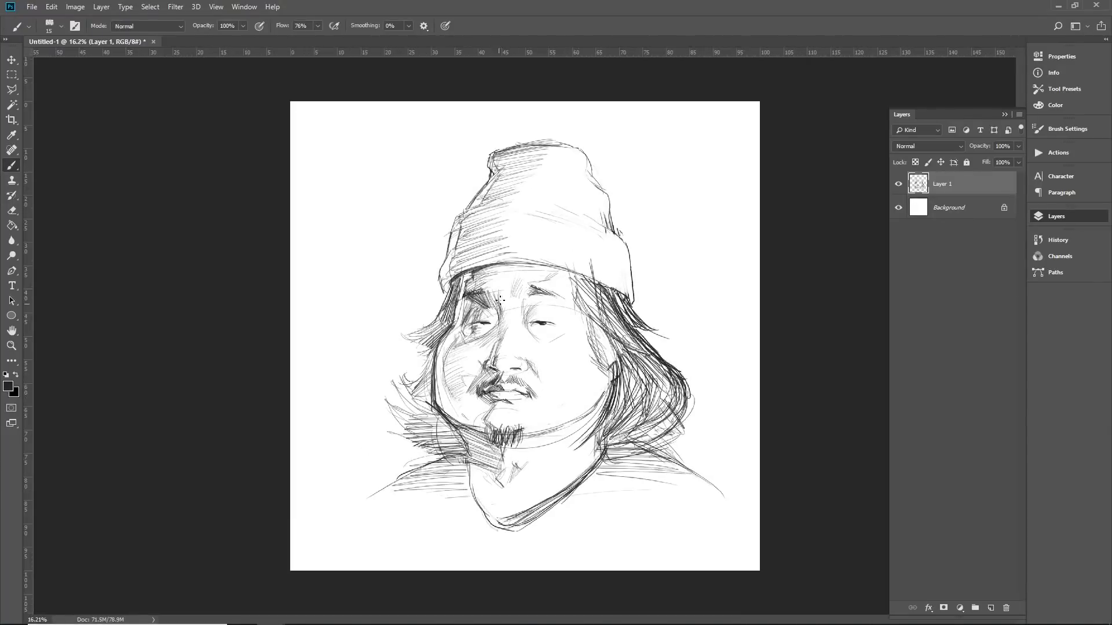
{"action": "scroll", "coordinate": [500, 300], "scroll_direction": "up", "scroll_amount": 2}
{"action": "scroll", "coordinate": [493, 301], "scroll_direction": "down", "scroll_amount": 4}
{"action": "scroll", "coordinate": [474, 301], "scroll_direction": "up", "scroll_amount": 4}
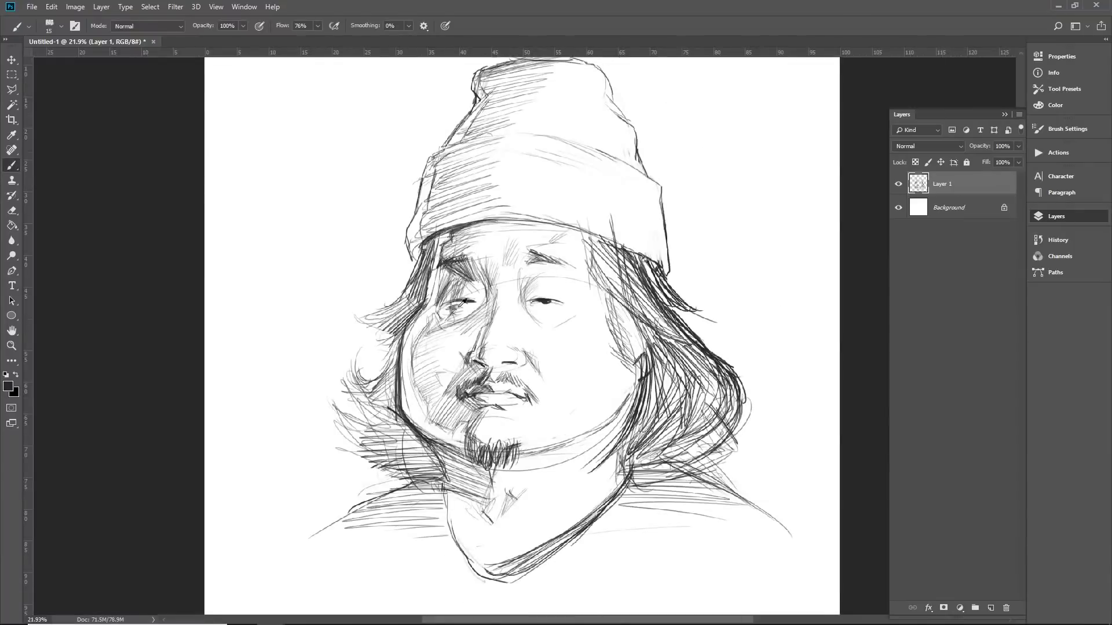
Darken the lower left hair and the strands beside the right temple with denser hatching
{"action": "scroll", "coordinate": [463, 301], "scroll_direction": "down", "scroll_amount": 1}
{"action": "scroll", "coordinate": [464, 302], "scroll_direction": "down", "scroll_amount": 4}
{"action": "scroll", "coordinate": [460, 307], "scroll_direction": "up", "scroll_amount": 4}
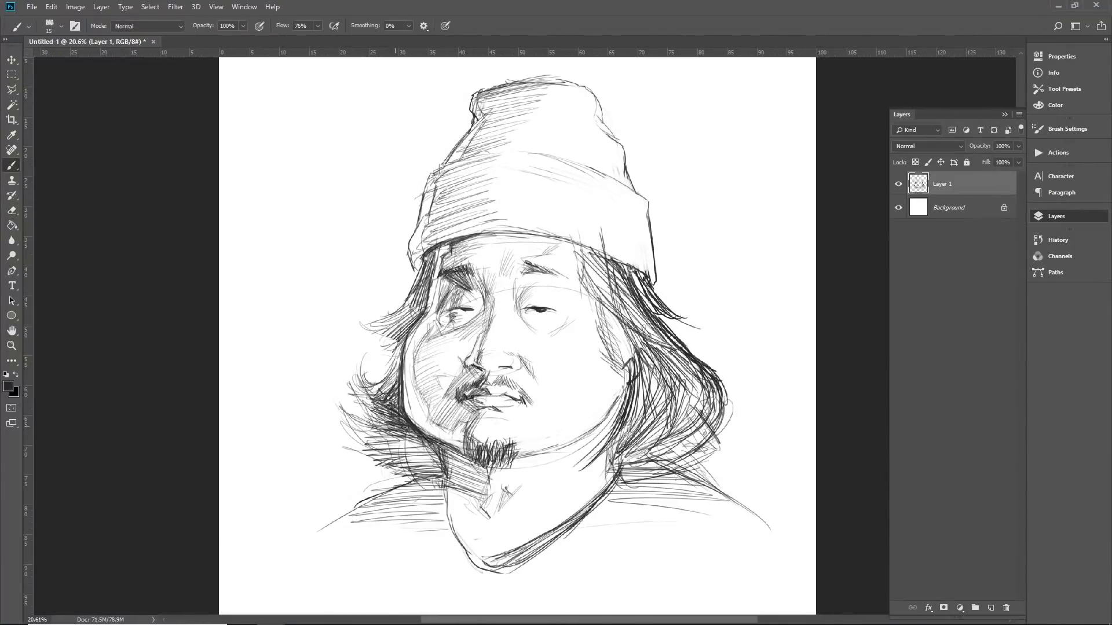
{"action": "scroll", "coordinate": [575, 365], "scroll_direction": "down", "scroll_amount": 4}
{"action": "scroll", "coordinate": [579, 354], "scroll_direction": "up", "scroll_amount": 3}
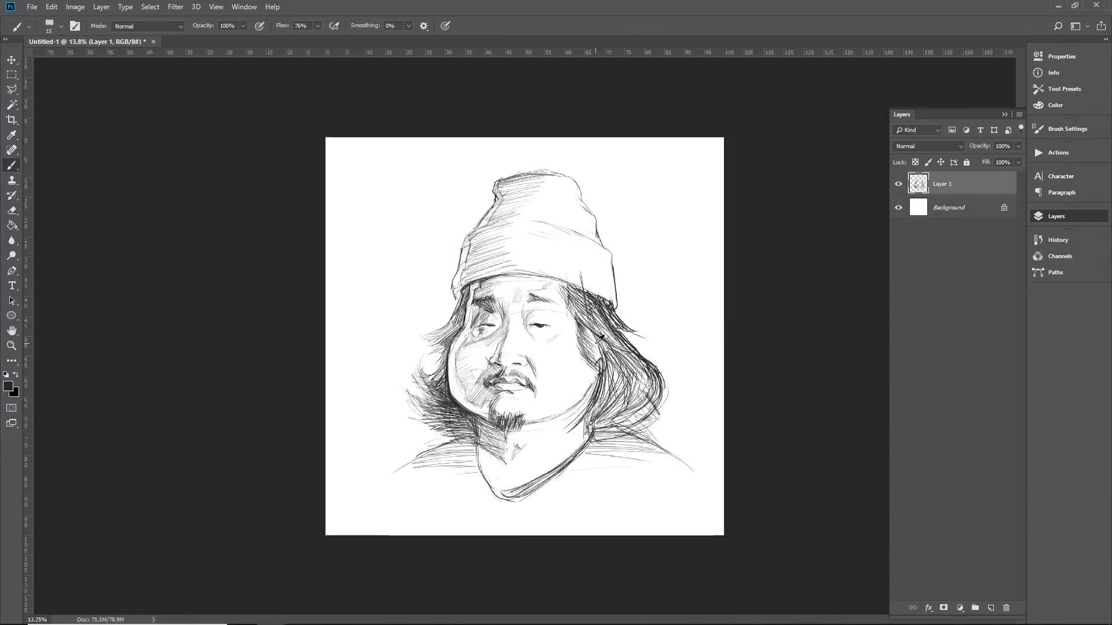
Erase stray sketch lines around the fold of the beanie on the sketch layer
{"action": "scroll", "coordinate": [600, 339], "scroll_direction": "up", "scroll_amount": 1}
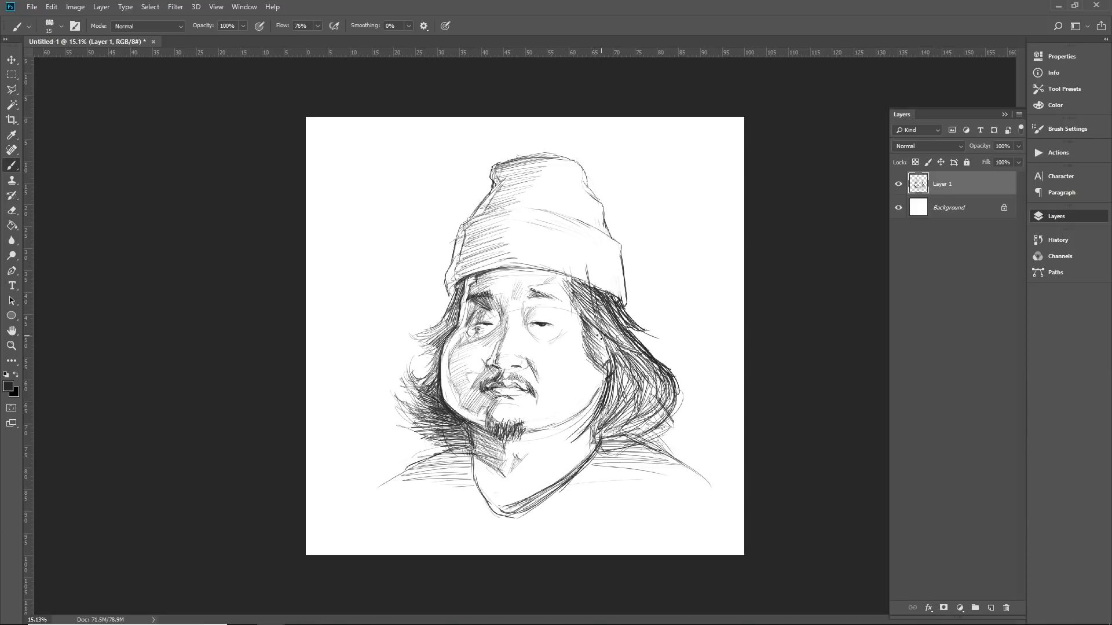
{"action": "scroll", "coordinate": [565, 339], "scroll_direction": "up", "scroll_amount": 5}
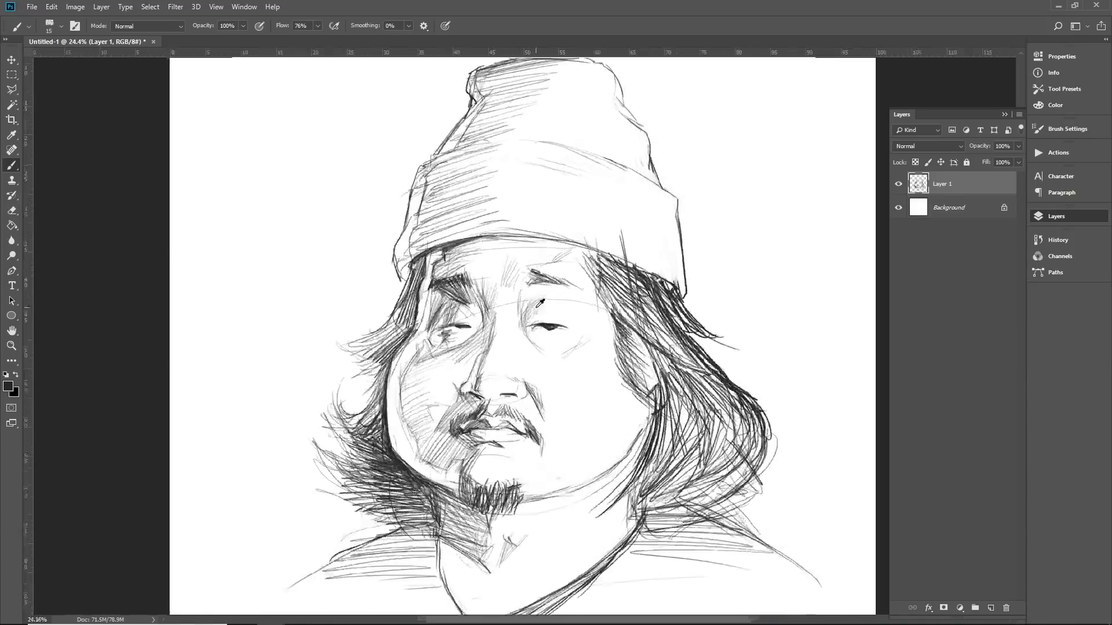
{"action": "mouse_move", "coordinate": [592, 314]}
{"action": "left_mouse_down"}
{"action": "mouse_move", "coordinate": [596, 326]}
{"action": "mouse_move", "coordinate": [608, 309]}
{"action": "left_mouse_up"}
{"action": "key", "text": "ctrl+r"}
{"action": "scroll", "coordinate": [608, 309], "scroll_direction": "down", "scroll_amount": 3}
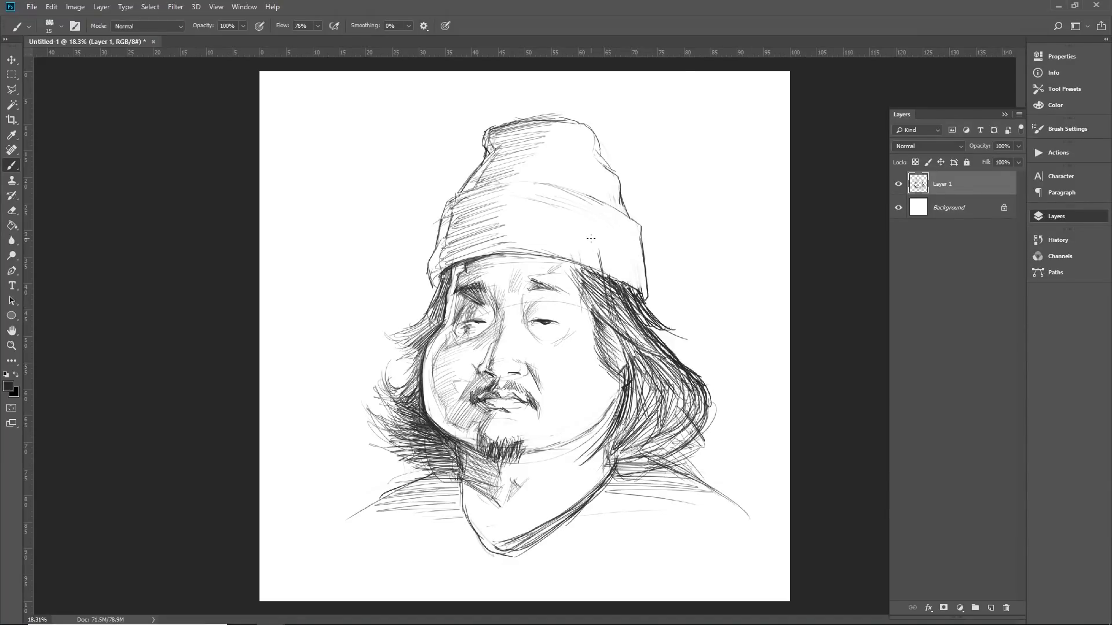
{"action": "key", "text": "e"}
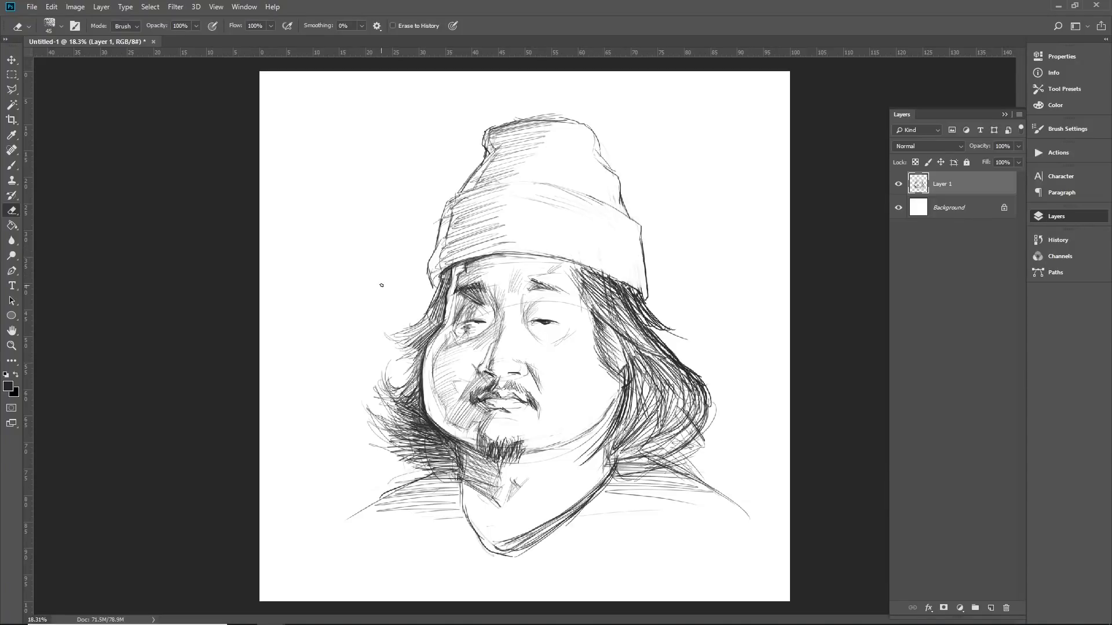
{"action": "left_click_drag", "start_coordinate": [530, 201], "coordinate": [551, 204]}
{"action": "key", "text": "b"}
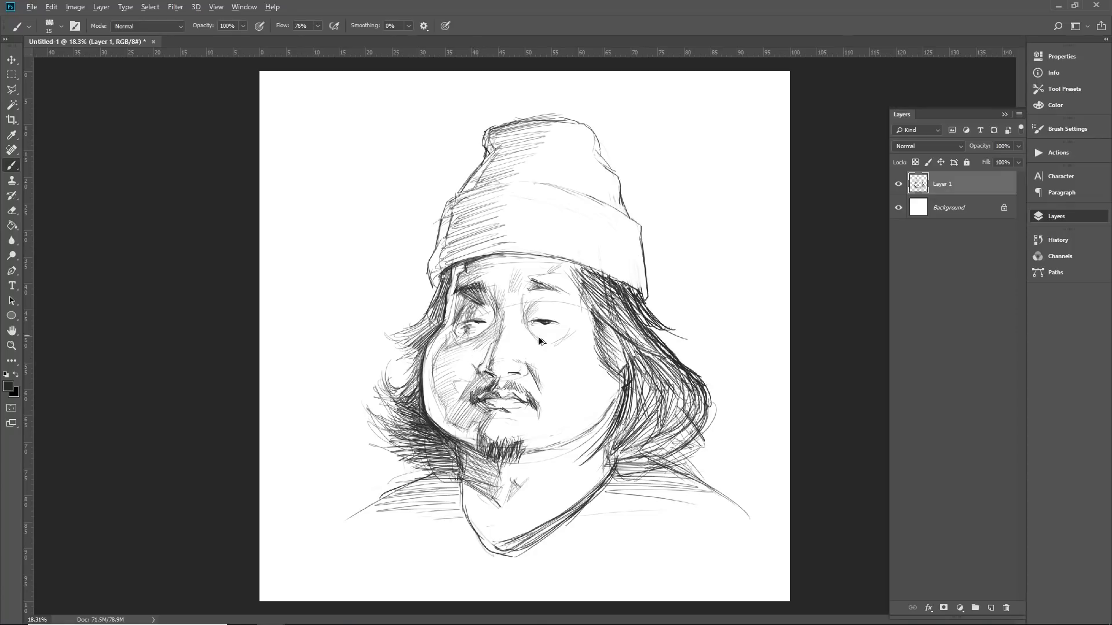
Switch to the larger textured brush at 25% flow and add a new layer between the Background and the sketch
{"action": "scroll", "coordinate": [603, 323], "scroll_direction": "down", "scroll_amount": 6}
{"action": "scroll", "coordinate": [580, 333], "scroll_direction": "up", "scroll_amount": 5}
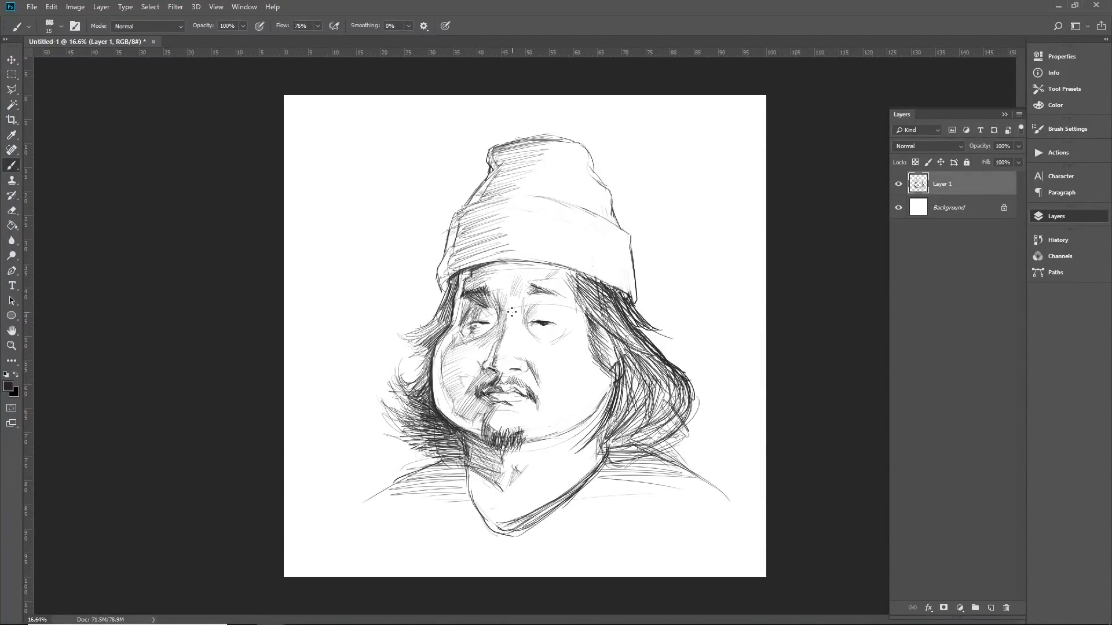
{"action": "key", "text": "."}
{"action": "left_click", "coordinate": [956, 215]}
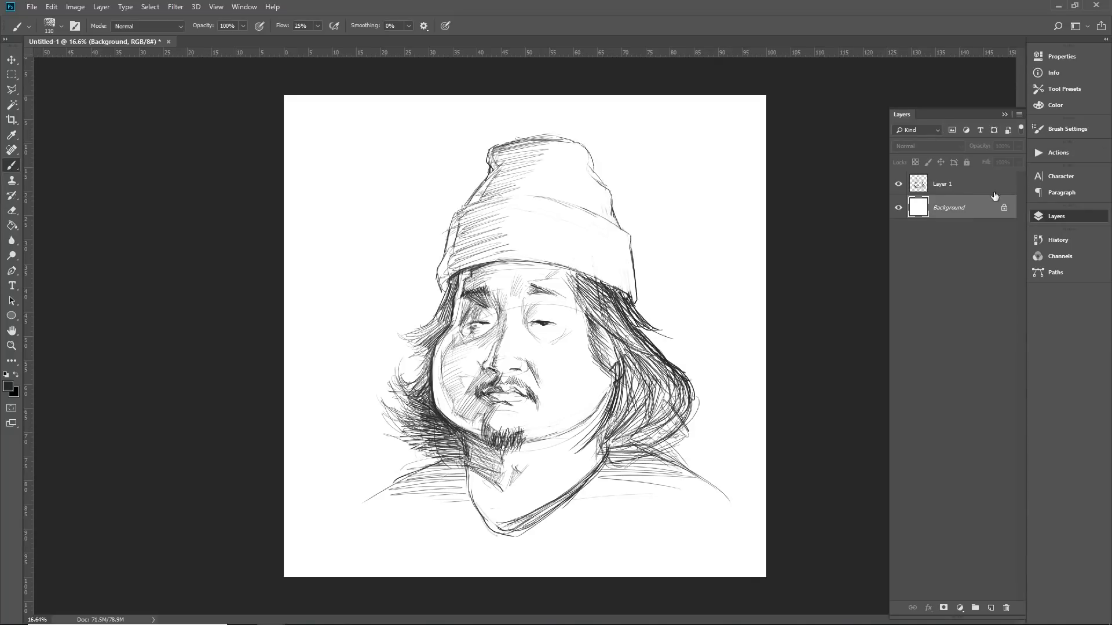
{"action": "left_click", "coordinate": [972, 186]}
{"action": "left_click", "coordinate": [965, 209]}
{"action": "key", "text": "ctrl+shift+n"}
{"action": "key", "text": "Return"}
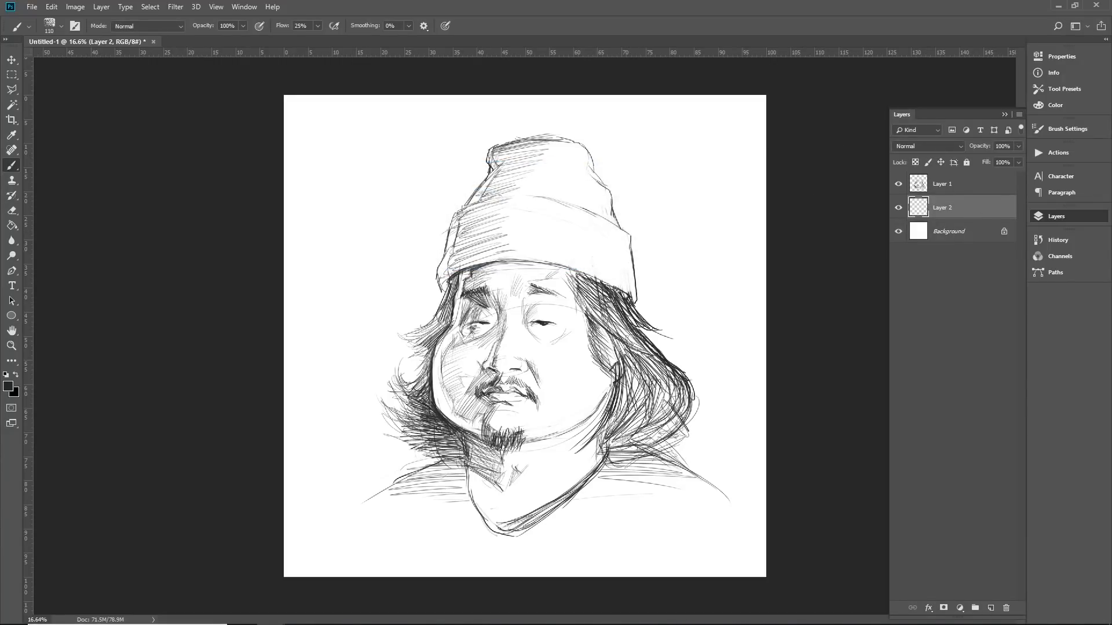
Choose a muted orange as the foreground color, trying it with a stroke on the face and undoing that stroke
{"action": "left_click", "coordinate": [598, 258]}
{"action": "left_click", "coordinate": [1055, 105]}
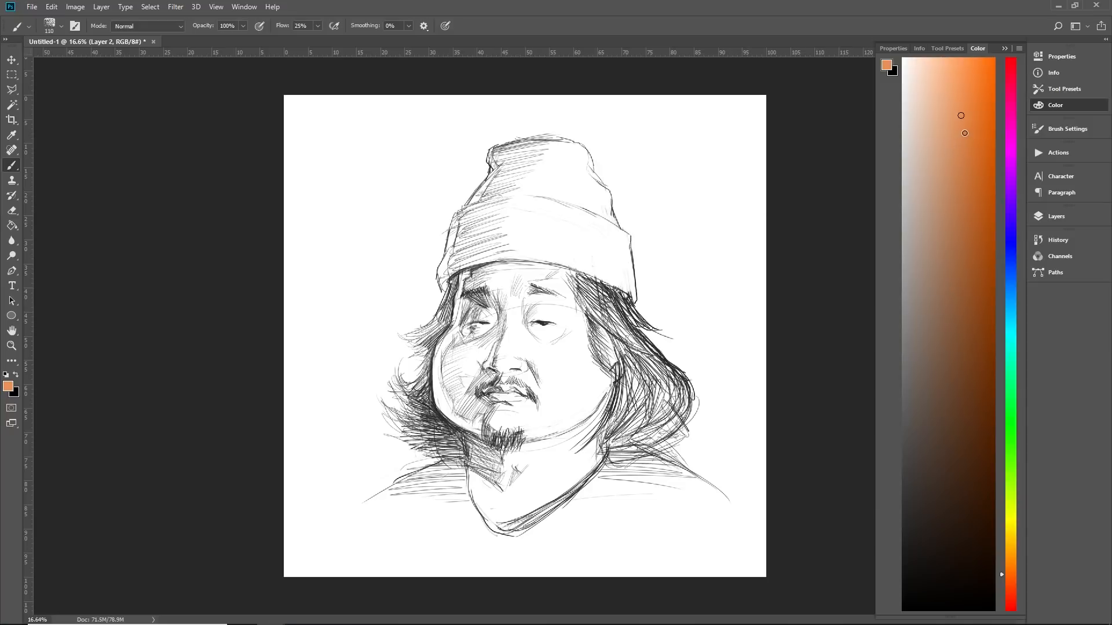
{"action": "left_click_drag", "start_coordinate": [553, 284], "coordinate": [583, 359]}
{"action": "key", "text": "ctrl+z"}
{"action": "left_click", "coordinate": [1078, 215]}
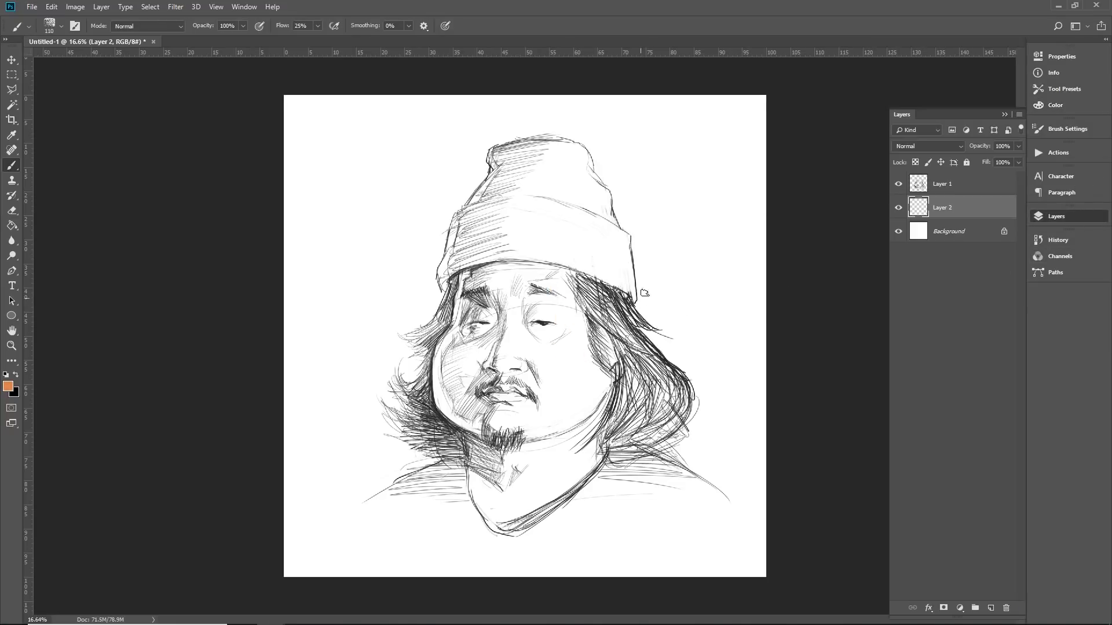
Enlarge the brush to 200 and block in the face and neck with flat orange beneath the sketch
{"action": "key", "text": "bracketright"}
{"action": "key", "text": "bracketright"}
{"action": "key", "text": "bracketright"}
{"action": "key", "text": "bracketright"}
{"action": "mouse_move", "coordinate": [530, 200]}
{"action": "left_mouse_down"}
{"action": "mouse_move", "coordinate": [503, 258]}
{"action": "mouse_move", "coordinate": [539, 263]}
{"action": "mouse_move", "coordinate": [539, 212]}
{"action": "mouse_move", "coordinate": [560, 280]}
{"action": "mouse_move", "coordinate": [596, 309]}
{"action": "mouse_move", "coordinate": [535, 361]}
{"action": "mouse_move", "coordinate": [577, 333]}
{"action": "mouse_move", "coordinate": [583, 287]}
{"action": "mouse_move", "coordinate": [544, 283]}
{"action": "mouse_move", "coordinate": [523, 351]}
{"action": "mouse_move", "coordinate": [517, 325]}
{"action": "mouse_move", "coordinate": [486, 364]}
{"action": "mouse_move", "coordinate": [489, 470]}
{"action": "mouse_move", "coordinate": [498, 490]}
{"action": "mouse_move", "coordinate": [570, 473]}
{"action": "mouse_move", "coordinate": [531, 410]}
{"action": "mouse_move", "coordinate": [451, 427]}
{"action": "mouse_move", "coordinate": [427, 372]}
{"action": "mouse_move", "coordinate": [461, 315]}
{"action": "mouse_move", "coordinate": [491, 289]}
{"action": "mouse_move", "coordinate": [495, 316]}
{"action": "mouse_move", "coordinate": [450, 342]}
{"action": "mouse_move", "coordinate": [472, 369]}
{"action": "mouse_move", "coordinate": [504, 265]}
{"action": "mouse_move", "coordinate": [487, 259]}
{"action": "mouse_move", "coordinate": [465, 309]}
{"action": "left_mouse_up"}
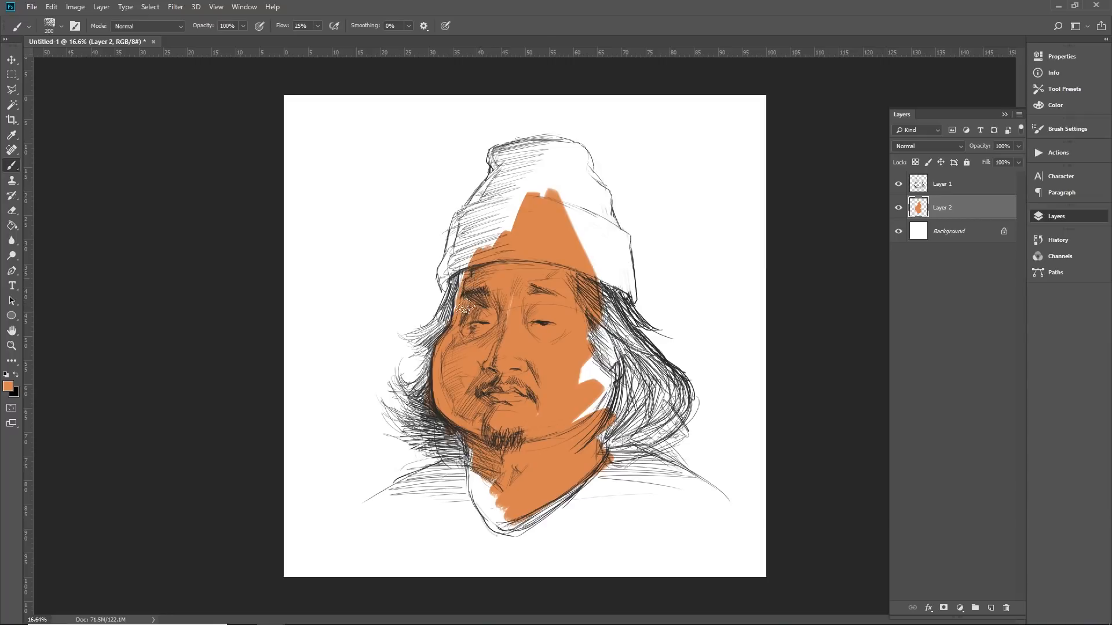
Fill the beanie with orange, reducing the brush to 100 for the area along its right edge and brim
{"action": "mouse_move", "coordinate": [462, 237]}
{"action": "left_mouse_down"}
{"action": "mouse_move", "coordinate": [455, 338]}
{"action": "mouse_move", "coordinate": [478, 208]}
{"action": "mouse_move", "coordinate": [498, 177]}
{"action": "mouse_move", "coordinate": [470, 215]}
{"action": "mouse_move", "coordinate": [502, 171]}
{"action": "mouse_move", "coordinate": [465, 214]}
{"action": "mouse_move", "coordinate": [471, 253]}
{"action": "mouse_move", "coordinate": [478, 232]}
{"action": "mouse_move", "coordinate": [460, 253]}
{"action": "mouse_move", "coordinate": [490, 260]}
{"action": "mouse_move", "coordinate": [560, 189]}
{"action": "mouse_move", "coordinate": [513, 172]}
{"action": "mouse_move", "coordinate": [509, 144]}
{"action": "mouse_move", "coordinate": [496, 158]}
{"action": "mouse_move", "coordinate": [500, 170]}
{"action": "mouse_move", "coordinate": [523, 141]}
{"action": "mouse_move", "coordinate": [501, 152]}
{"action": "mouse_move", "coordinate": [543, 142]}
{"action": "mouse_move", "coordinate": [579, 151]}
{"action": "mouse_move", "coordinate": [512, 167]}
{"action": "mouse_move", "coordinate": [550, 189]}
{"action": "mouse_move", "coordinate": [541, 191]}
{"action": "mouse_move", "coordinate": [566, 214]}
{"action": "mouse_move", "coordinate": [569, 164]}
{"action": "mouse_move", "coordinate": [588, 191]}
{"action": "mouse_move", "coordinate": [586, 149]}
{"action": "mouse_move", "coordinate": [573, 147]}
{"action": "mouse_move", "coordinate": [599, 188]}
{"action": "left_mouse_up"}
{"action": "key", "text": "["}
{"action": "key", "text": "["}
{"action": "key", "text": "["}
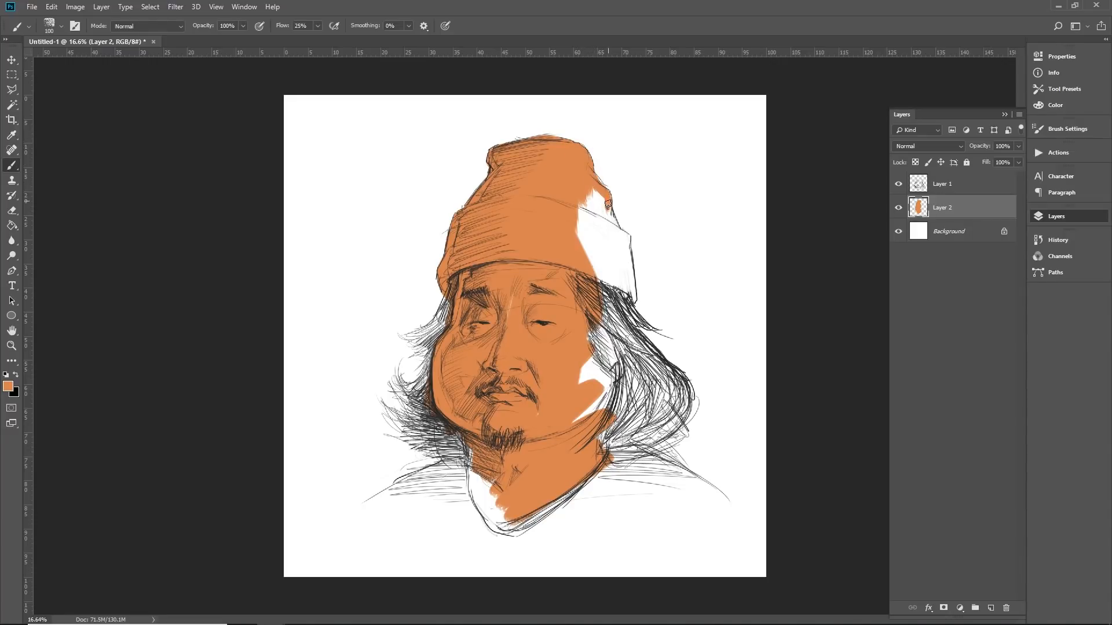
{"action": "mouse_move", "coordinate": [599, 190]}
{"action": "left_mouse_down"}
{"action": "mouse_move", "coordinate": [592, 215]}
{"action": "mouse_move", "coordinate": [603, 223]}
{"action": "mouse_move", "coordinate": [606, 210]}
{"action": "left_mouse_up"}
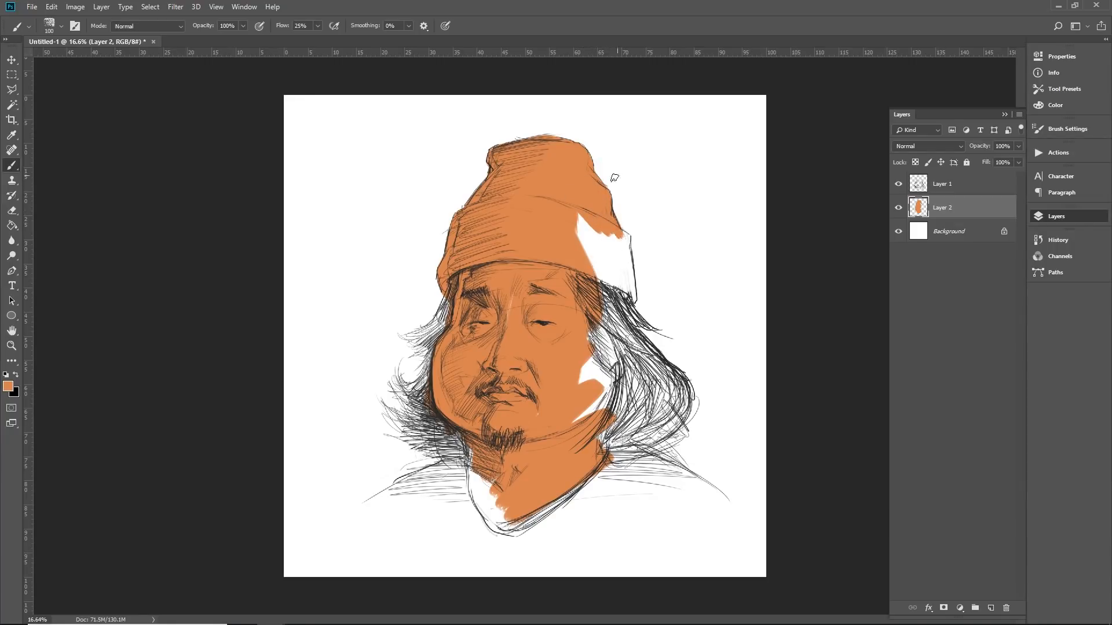
{"action": "mouse_move", "coordinate": [607, 235]}
{"action": "left_mouse_down"}
{"action": "mouse_move", "coordinate": [584, 209]}
{"action": "mouse_move", "coordinate": [576, 215]}
{"action": "mouse_move", "coordinate": [586, 265]}
{"action": "mouse_move", "coordinate": [596, 262]}
{"action": "mouse_move", "coordinate": [550, 281]}
{"action": "mouse_move", "coordinate": [504, 325]}
{"action": "mouse_move", "coordinate": [511, 339]}
{"action": "mouse_move", "coordinate": [491, 323]}
{"action": "mouse_move", "coordinate": [512, 350]}
{"action": "mouse_move", "coordinate": [571, 253]}
{"action": "mouse_move", "coordinate": [605, 235]}
{"action": "mouse_move", "coordinate": [626, 241]}
{"action": "mouse_move", "coordinate": [626, 260]}
{"action": "mouse_move", "coordinate": [617, 230]}
{"action": "mouse_move", "coordinate": [630, 299]}
{"action": "mouse_move", "coordinate": [612, 268]}
{"action": "left_mouse_up"}
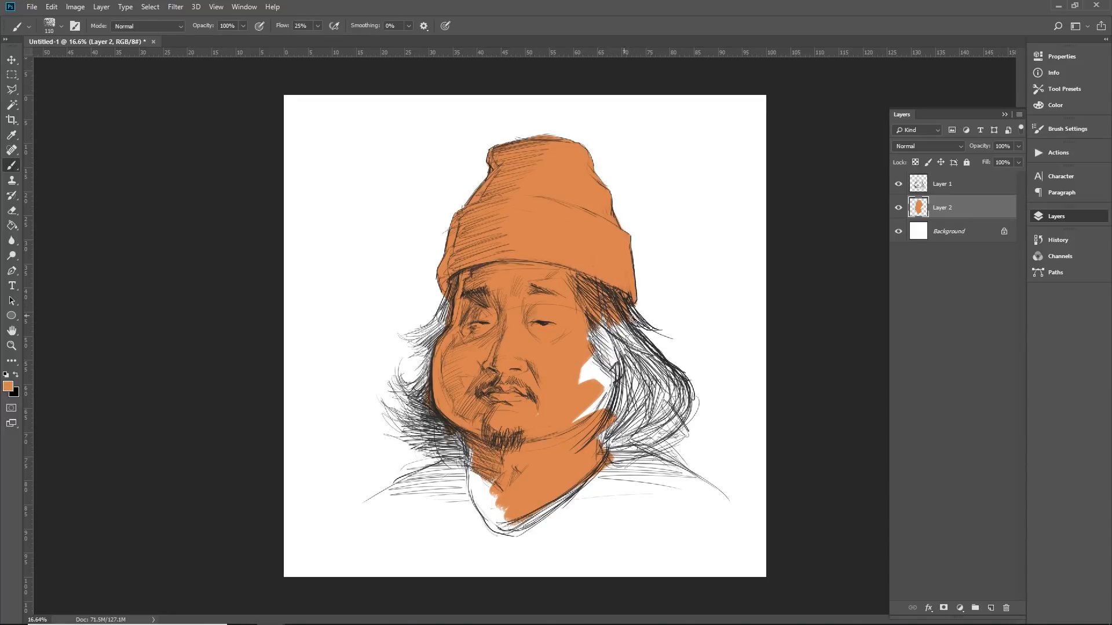
Fill the remaining gaps on the right cheek and the whole right-hand hair mass with orange
{"action": "left_click_drag", "start_coordinate": [632, 317], "coordinate": [646, 324]}
{"action": "mouse_move", "coordinate": [621, 322]}
{"action": "left_mouse_down"}
{"action": "mouse_move", "coordinate": [616, 291]}
{"action": "mouse_move", "coordinate": [674, 374]}
{"action": "left_mouse_up"}
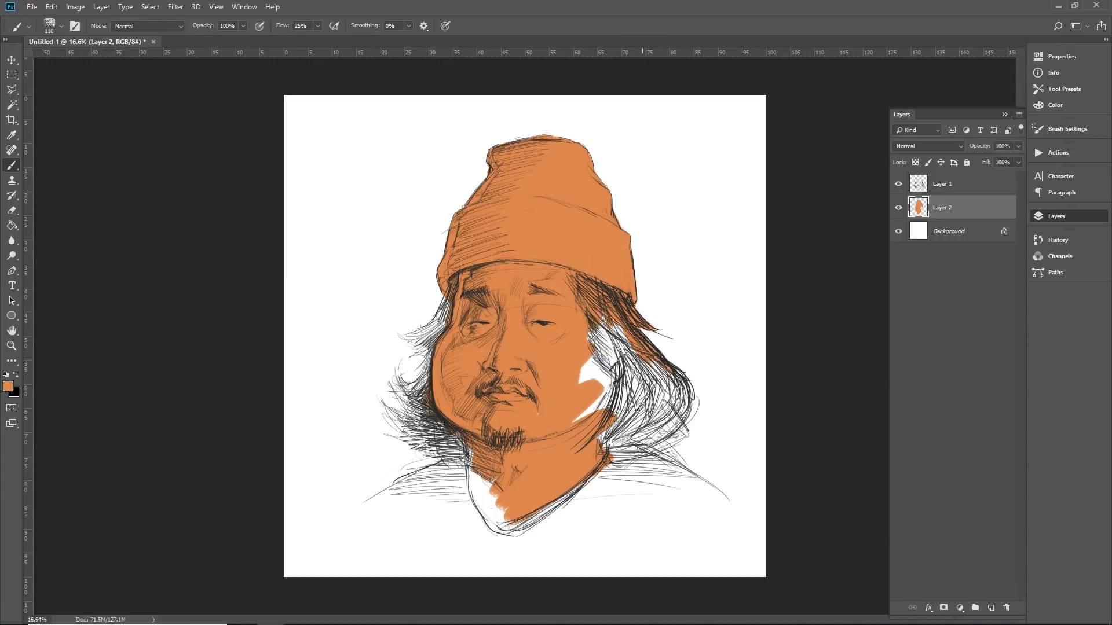
{"action": "mouse_move", "coordinate": [605, 317]}
{"action": "left_mouse_down"}
{"action": "mouse_move", "coordinate": [628, 394]}
{"action": "mouse_move", "coordinate": [599, 403]}
{"action": "mouse_move", "coordinate": [583, 335]}
{"action": "left_mouse_up"}
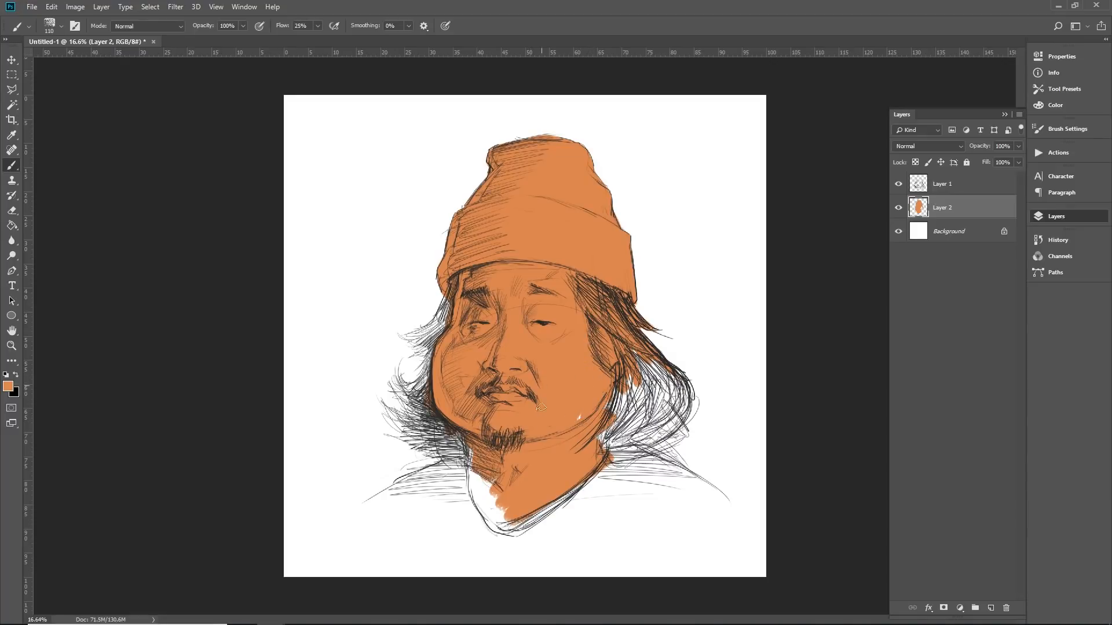
{"action": "mouse_move", "coordinate": [568, 441]}
{"action": "left_mouse_down"}
{"action": "mouse_move", "coordinate": [596, 439]}
{"action": "mouse_move", "coordinate": [649, 384]}
{"action": "mouse_move", "coordinate": [668, 402]}
{"action": "mouse_move", "coordinate": [640, 430]}
{"action": "mouse_move", "coordinate": [644, 438]}
{"action": "mouse_move", "coordinate": [679, 419]}
{"action": "mouse_move", "coordinate": [670, 428]}
{"action": "mouse_move", "coordinate": [676, 348]}
{"action": "mouse_move", "coordinate": [682, 400]}
{"action": "mouse_move", "coordinate": [669, 370]}
{"action": "mouse_move", "coordinate": [683, 417]}
{"action": "mouse_move", "coordinate": [682, 384]}
{"action": "mouse_move", "coordinate": [684, 412]}
{"action": "mouse_move", "coordinate": [638, 351]}
{"action": "left_mouse_up"}
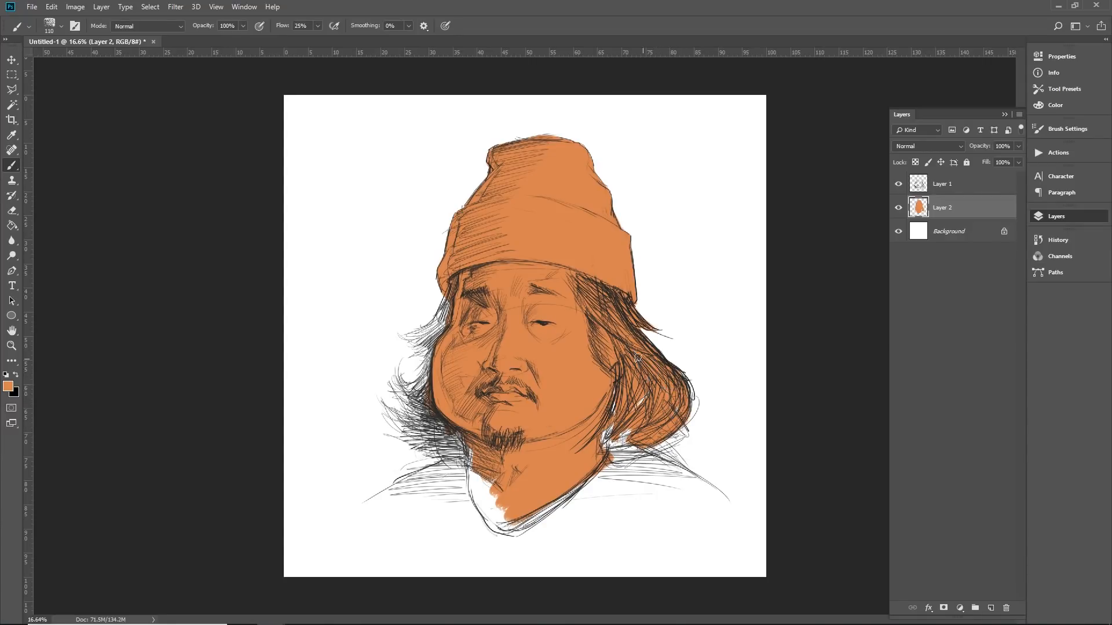
{"action": "mouse_move", "coordinate": [643, 403]}
{"action": "left_mouse_down"}
{"action": "mouse_move", "coordinate": [602, 411]}
{"action": "mouse_move", "coordinate": [632, 398]}
{"action": "mouse_move", "coordinate": [652, 413]}
{"action": "mouse_move", "coordinate": [593, 445]}
{"action": "mouse_move", "coordinate": [606, 441]}
{"action": "mouse_move", "coordinate": [629, 452]}
{"action": "left_mouse_up"}
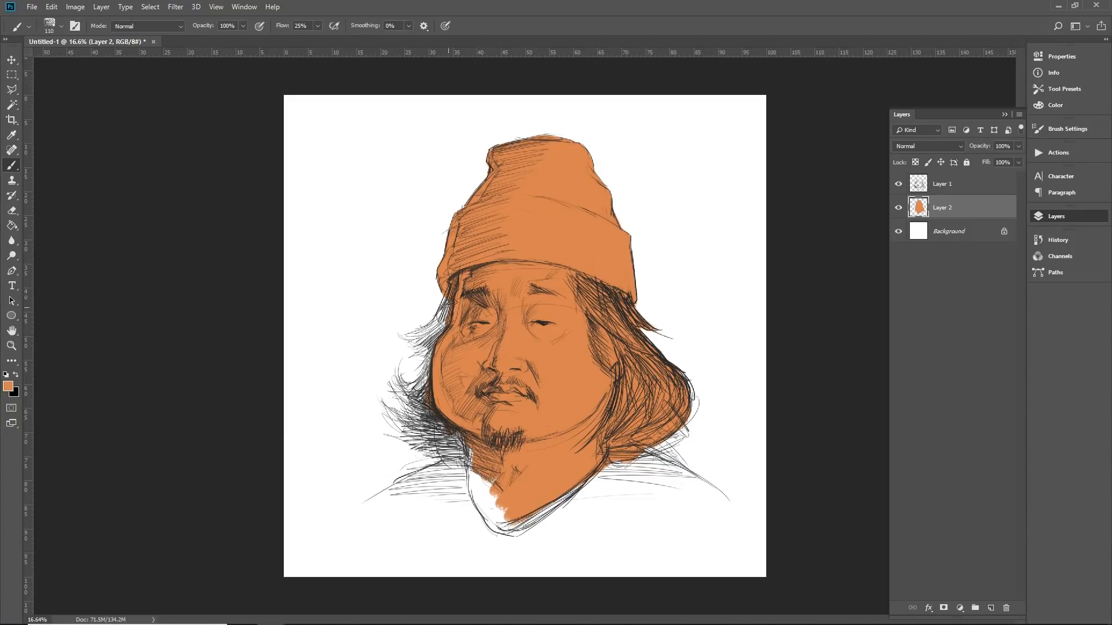
Paint orange over the left-hand hair strands down to the collar, undoing stray strokes
{"action": "mouse_move", "coordinate": [451, 302]}
{"action": "left_mouse_down"}
{"action": "mouse_move", "coordinate": [433, 327]}
{"action": "mouse_move", "coordinate": [451, 289]}
{"action": "left_mouse_up"}
{"action": "mouse_move", "coordinate": [429, 328]}
{"action": "left_mouse_down"}
{"action": "mouse_move", "coordinate": [406, 335]}
{"action": "mouse_move", "coordinate": [436, 338]}
{"action": "left_mouse_up"}
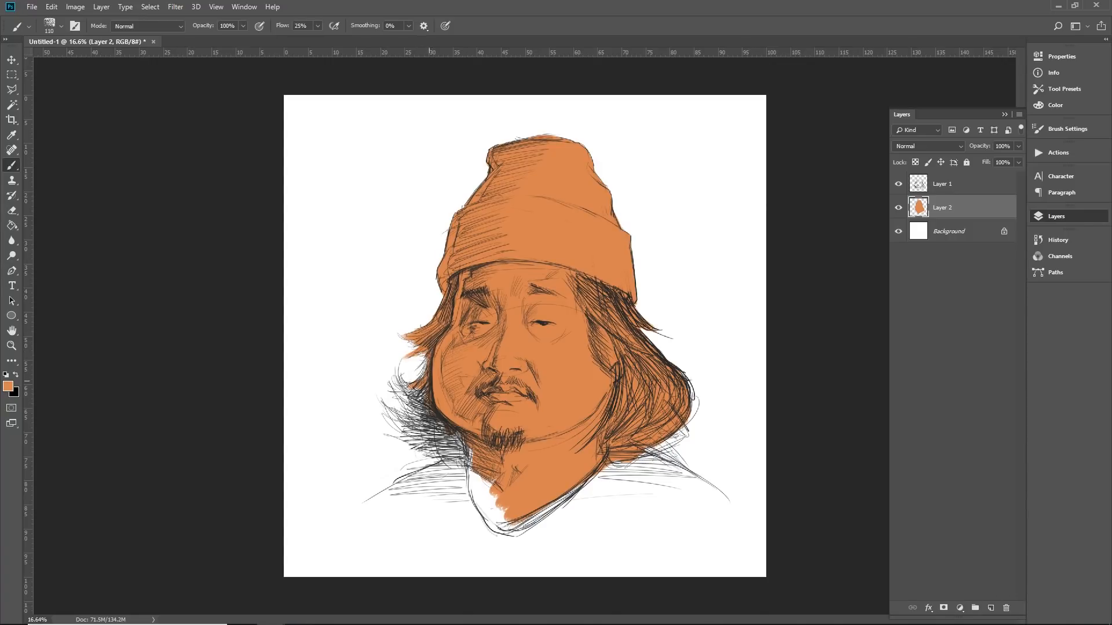
{"action": "mouse_move", "coordinate": [406, 376]}
{"action": "left_mouse_down"}
{"action": "mouse_move", "coordinate": [426, 400]}
{"action": "mouse_move", "coordinate": [420, 382]}
{"action": "mouse_move", "coordinate": [405, 417]}
{"action": "mouse_move", "coordinate": [399, 405]}
{"action": "mouse_move", "coordinate": [405, 428]}
{"action": "mouse_move", "coordinate": [393, 414]}
{"action": "mouse_move", "coordinate": [441, 448]}
{"action": "mouse_move", "coordinate": [467, 450]}
{"action": "mouse_move", "coordinate": [422, 471]}
{"action": "mouse_move", "coordinate": [474, 484]}
{"action": "left_mouse_up"}
{"action": "key", "text": "ctrl+z"}
{"action": "key", "text": "ctrl+z"}
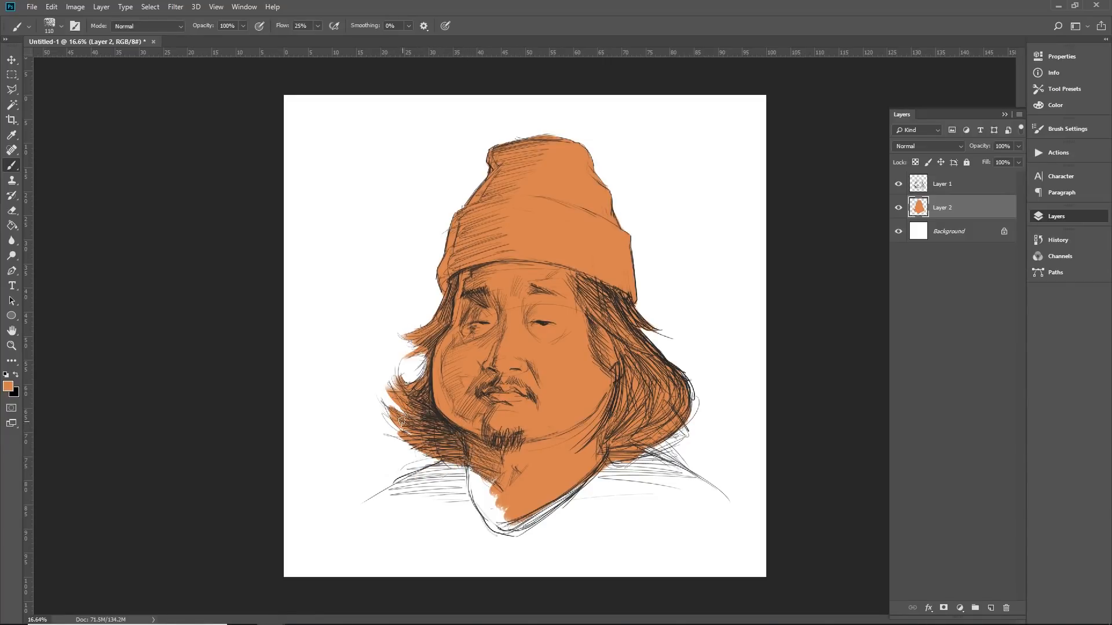
Outline the left shoulder and fill both shoulders and the neckline with orange, enlarging the brush to 250
{"action": "mouse_move", "coordinate": [424, 444]}
{"action": "left_mouse_down"}
{"action": "mouse_move", "coordinate": [458, 456]}
{"action": "mouse_move", "coordinate": [395, 434]}
{"action": "mouse_move", "coordinate": [464, 457]}
{"action": "mouse_move", "coordinate": [461, 422]}
{"action": "mouse_move", "coordinate": [427, 480]}
{"action": "mouse_move", "coordinate": [390, 502]}
{"action": "mouse_move", "coordinate": [434, 516]}
{"action": "mouse_move", "coordinate": [499, 506]}
{"action": "left_mouse_up"}
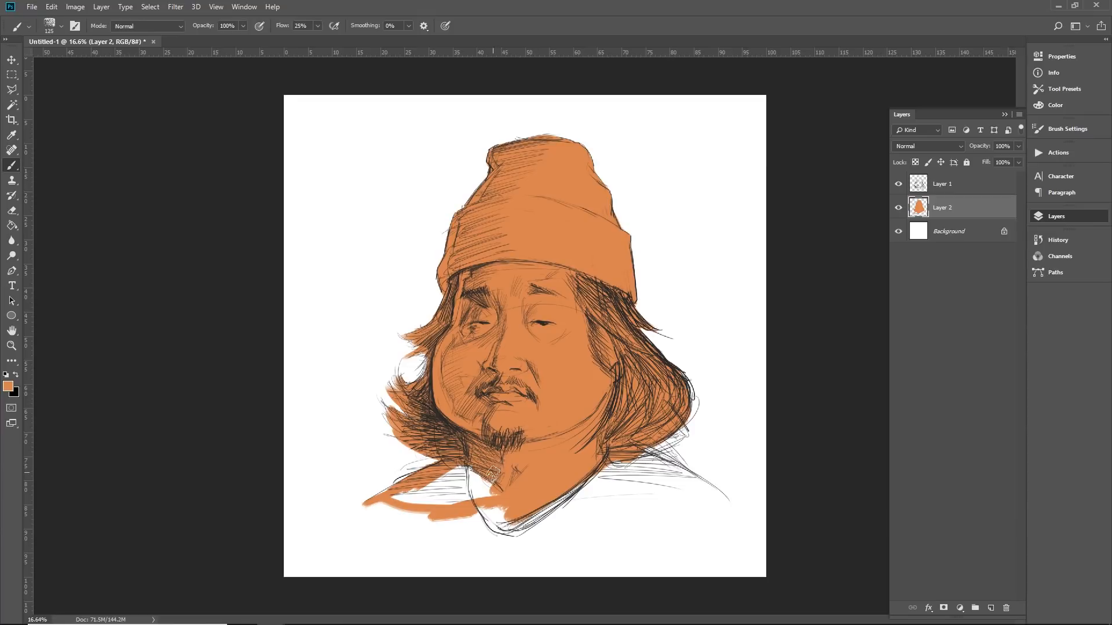
{"action": "key", "text": "bracketright"}
{"action": "key", "text": "bracketright"}
{"action": "key", "text": "bracketright"}
{"action": "key", "text": "bracketright"}
{"action": "key", "text": "bracketright"}
{"action": "mouse_move", "coordinate": [453, 476]}
{"action": "left_mouse_down"}
{"action": "mouse_move", "coordinate": [478, 471]}
{"action": "mouse_move", "coordinate": [407, 495]}
{"action": "mouse_move", "coordinate": [455, 492]}
{"action": "mouse_move", "coordinate": [417, 497]}
{"action": "mouse_move", "coordinate": [583, 526]}
{"action": "mouse_move", "coordinate": [506, 517]}
{"action": "mouse_move", "coordinate": [636, 469]}
{"action": "mouse_move", "coordinate": [630, 455]}
{"action": "mouse_move", "coordinate": [713, 503]}
{"action": "mouse_move", "coordinate": [674, 477]}
{"action": "mouse_move", "coordinate": [702, 486]}
{"action": "mouse_move", "coordinate": [646, 465]}
{"action": "mouse_move", "coordinate": [724, 496]}
{"action": "mouse_move", "coordinate": [644, 476]}
{"action": "mouse_move", "coordinate": [607, 499]}
{"action": "mouse_move", "coordinate": [670, 498]}
{"action": "mouse_move", "coordinate": [666, 511]}
{"action": "mouse_move", "coordinate": [704, 516]}
{"action": "mouse_move", "coordinate": [672, 526]}
{"action": "mouse_move", "coordinate": [429, 527]}
{"action": "mouse_move", "coordinate": [405, 502]}
{"action": "mouse_move", "coordinate": [477, 528]}
{"action": "mouse_move", "coordinate": [672, 529]}
{"action": "left_mouse_up"}
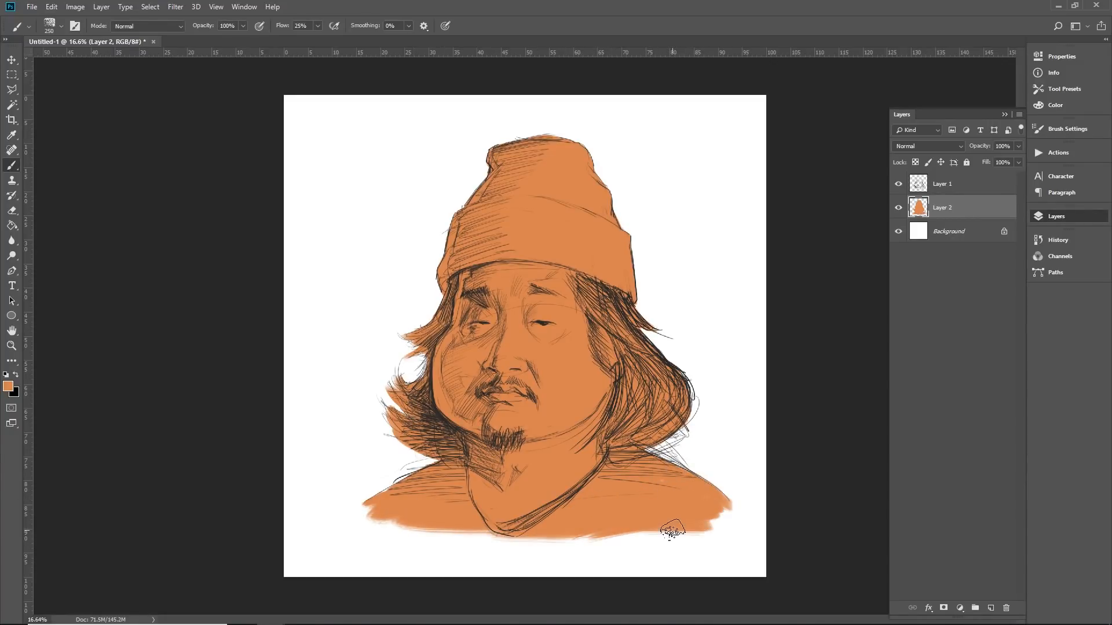
Lock the transparent pixels of Layer 2, which holds the orange silhouette
{"action": "scroll", "coordinate": [586, 307], "scroll_direction": "down", "scroll_amount": 6}
{"action": "scroll", "coordinate": [586, 308], "scroll_direction": "up", "scroll_amount": 5}
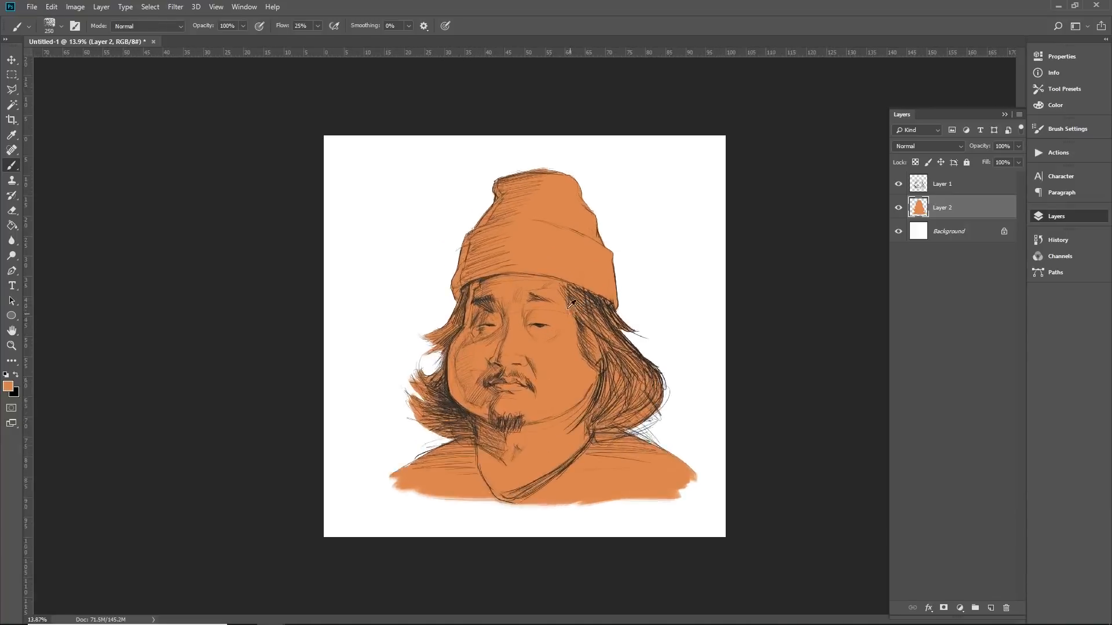
{"action": "scroll", "coordinate": [572, 304], "scroll_direction": "up", "scroll_amount": 1}
{"action": "scroll", "coordinate": [556, 319], "scroll_direction": "down", "scroll_amount": 1}
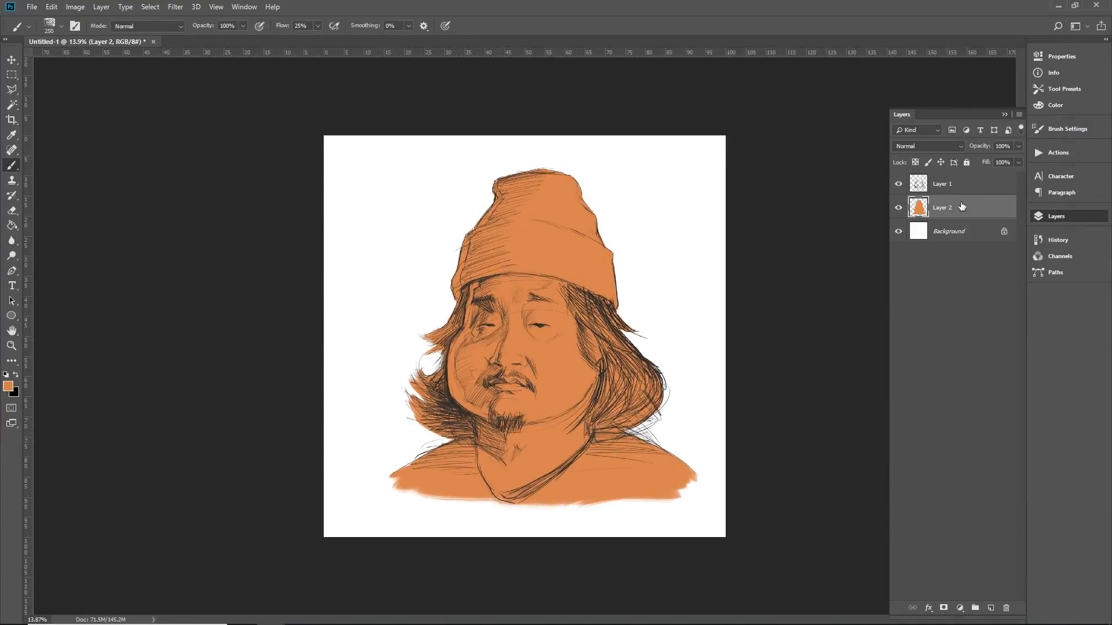
{"action": "left_click", "coordinate": [916, 163]}
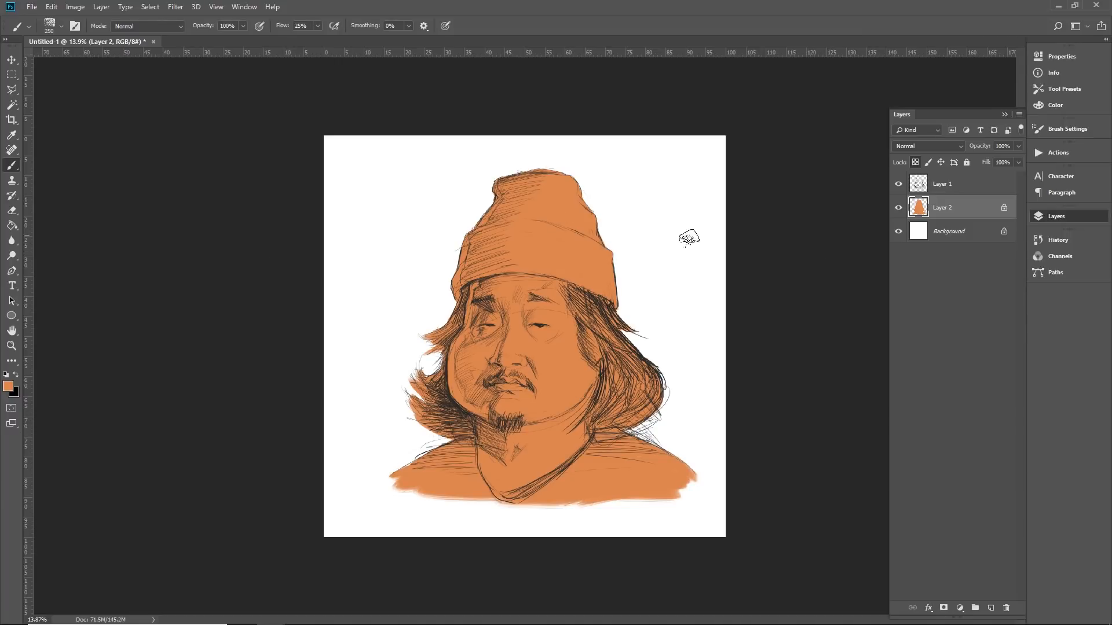
Change the foreground color's hue from orange to violet
{"action": "left_click_drag", "start_coordinate": [1074, 106], "coordinate": [1070, 103]}
{"action": "left_click", "coordinate": [1059, 104]}
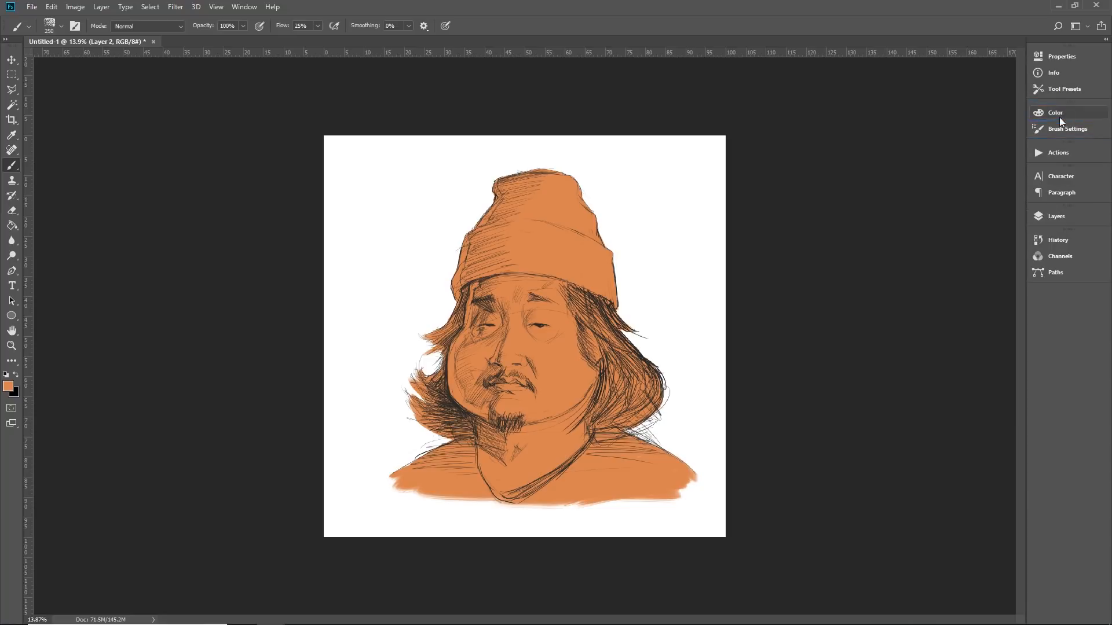
{"action": "left_click", "coordinate": [1058, 115]}
{"action": "left_click", "coordinate": [1011, 202]}
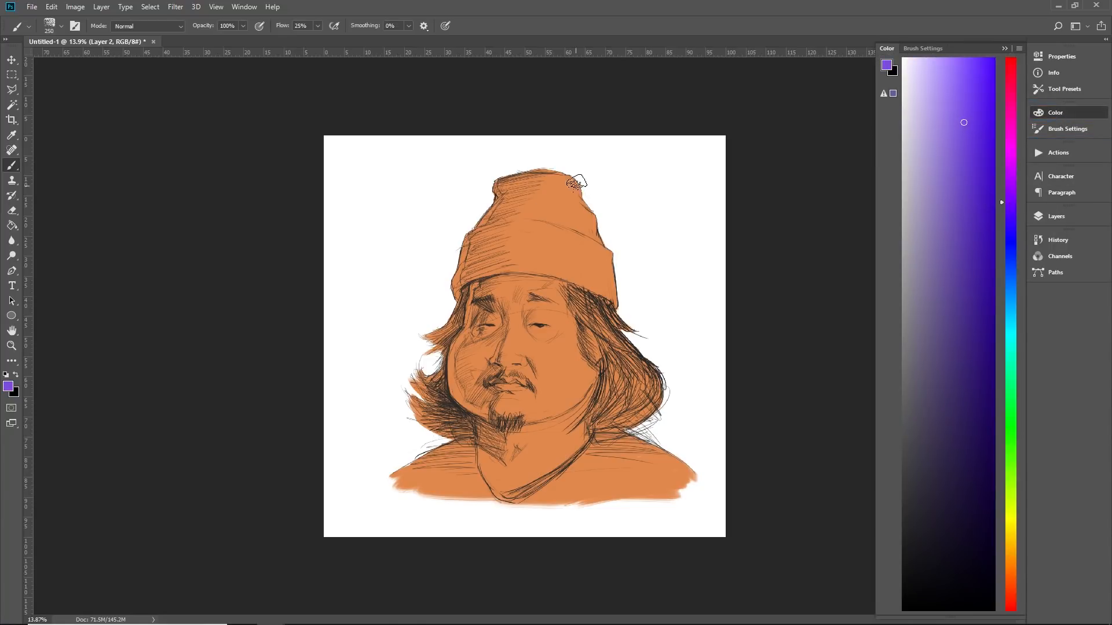
Test the transparency lock by brushing violet across the beanie and upper face, and undo the painting
{"action": "mouse_move", "coordinate": [576, 183]}
{"action": "left_mouse_down"}
{"action": "mouse_move", "coordinate": [559, 342]}
{"action": "mouse_move", "coordinate": [620, 254]}
{"action": "mouse_move", "coordinate": [582, 172]}
{"action": "mouse_move", "coordinate": [576, 186]}
{"action": "mouse_move", "coordinate": [556, 161]}
{"action": "mouse_move", "coordinate": [579, 190]}
{"action": "mouse_move", "coordinate": [560, 177]}
{"action": "mouse_move", "coordinate": [485, 202]}
{"action": "mouse_move", "coordinate": [442, 173]}
{"action": "mouse_move", "coordinate": [523, 248]}
{"action": "mouse_move", "coordinate": [550, 253]}
{"action": "mouse_move", "coordinate": [569, 224]}
{"action": "mouse_move", "coordinate": [632, 277]}
{"action": "mouse_move", "coordinate": [506, 223]}
{"action": "mouse_move", "coordinate": [505, 269]}
{"action": "mouse_move", "coordinate": [463, 267]}
{"action": "mouse_move", "coordinate": [443, 295]}
{"action": "mouse_move", "coordinate": [580, 285]}
{"action": "mouse_move", "coordinate": [551, 316]}
{"action": "mouse_move", "coordinate": [486, 346]}
{"action": "mouse_move", "coordinate": [572, 360]}
{"action": "left_mouse_up"}
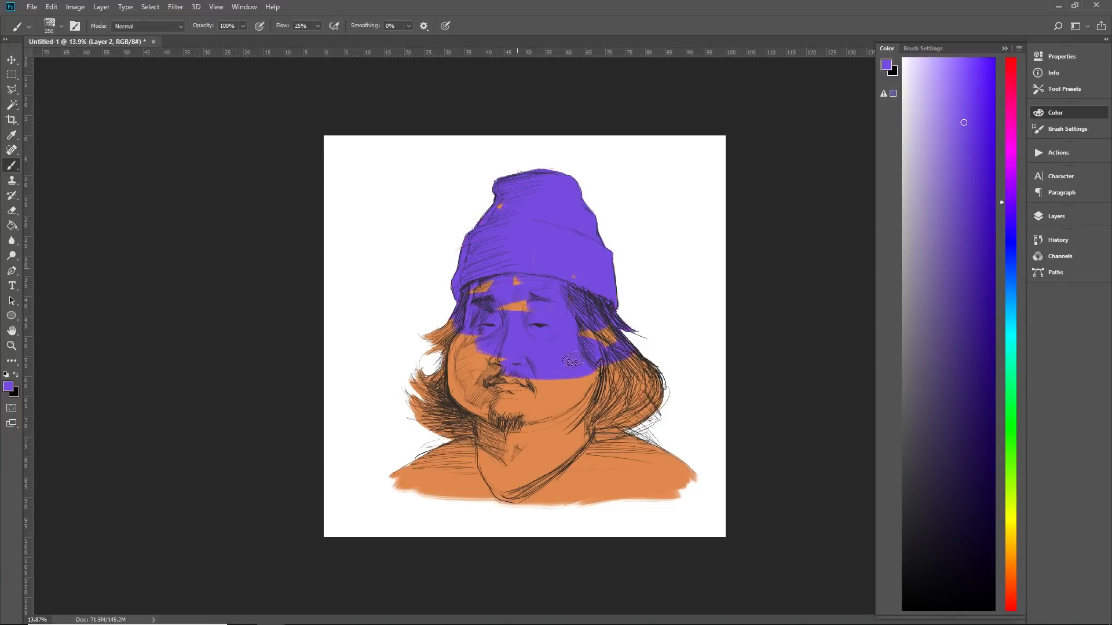
{"action": "scroll", "coordinate": [714, 300], "scroll_direction": "down", "scroll_amount": 5}
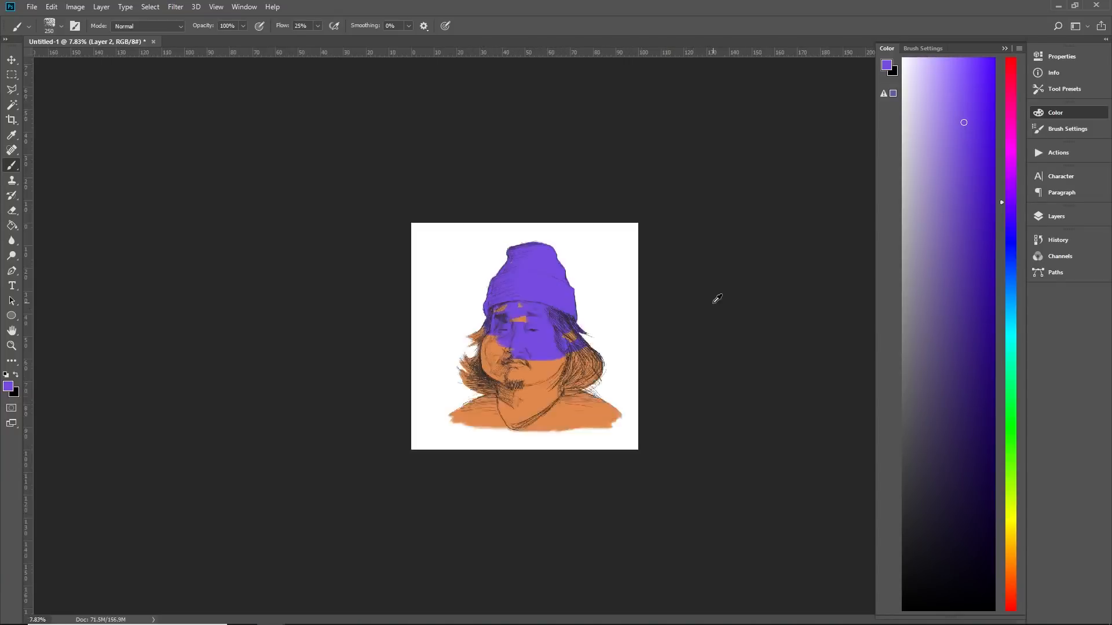
{"action": "scroll", "coordinate": [675, 290], "scroll_direction": "up", "scroll_amount": 3}
{"action": "key", "text": "ctrl+z"}
{"action": "scroll", "coordinate": [590, 276], "scroll_direction": "up", "scroll_amount": 1}
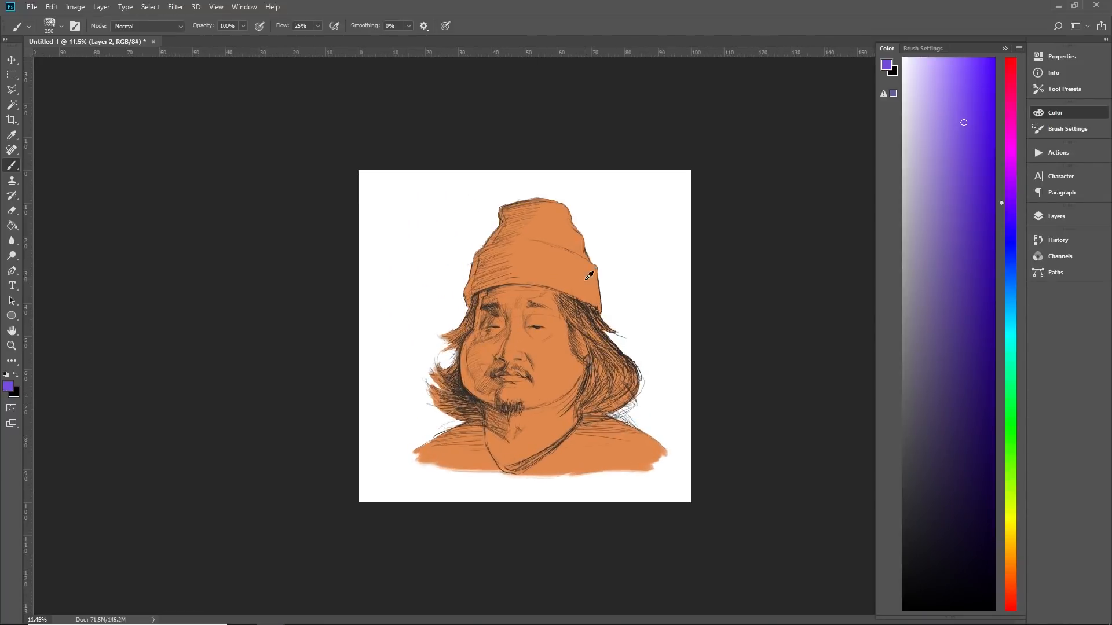
Try violet strokes down the beanie's right side and across its crown, undoing each attempt
{"action": "mouse_move", "coordinate": [578, 233]}
{"action": "left_mouse_down"}
{"action": "mouse_move", "coordinate": [555, 254]}
{"action": "mouse_move", "coordinate": [598, 302]}
{"action": "left_mouse_up"}
{"action": "key", "text": "ctrl+alt+z"}
{"action": "key", "text": "ctrl+alt+z"}
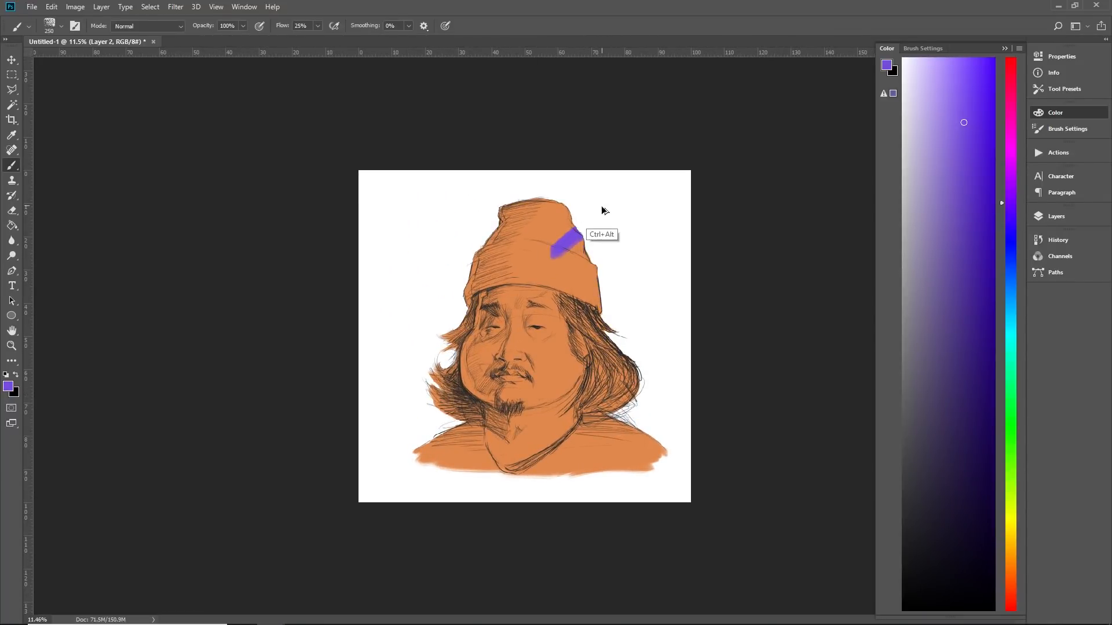
{"action": "mouse_move", "coordinate": [559, 203]}
{"action": "left_mouse_down"}
{"action": "mouse_move", "coordinate": [597, 307]}
{"action": "mouse_move", "coordinate": [581, 275]}
{"action": "mouse_move", "coordinate": [585, 289]}
{"action": "left_mouse_up"}
{"action": "key", "text": "ctrl+alt+z"}
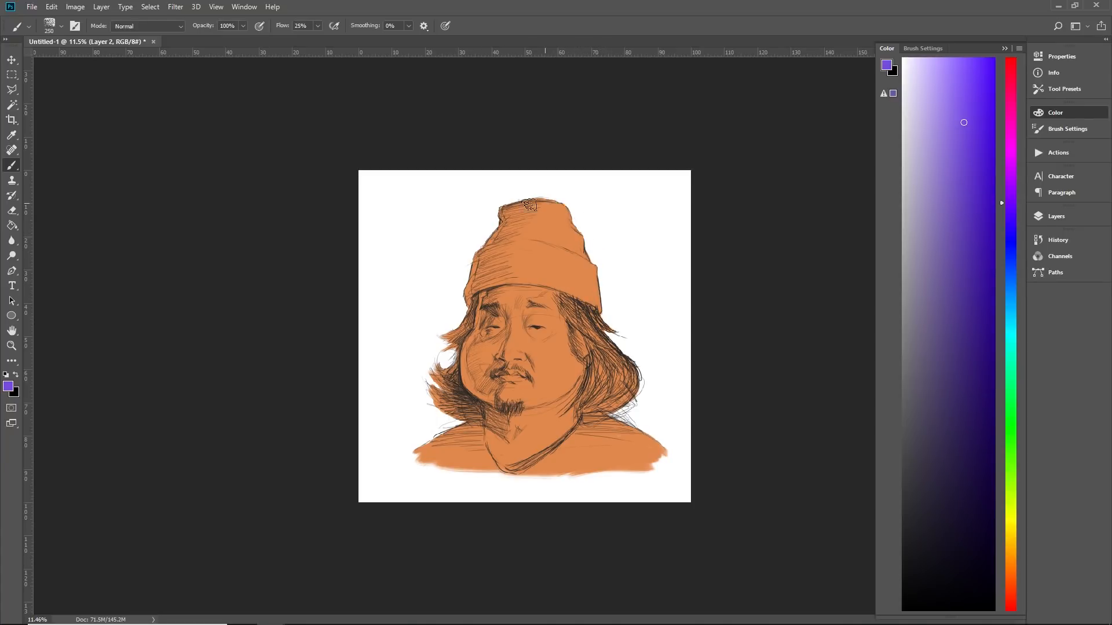
{"action": "left_click_drag", "start_coordinate": [559, 204], "coordinate": [505, 210]}
{"action": "key", "text": "ctrl+alt+z"}
Try violet strokes around the beanie's edges and along its brim, and undo them all
{"action": "left_click_drag", "start_coordinate": [530, 218], "coordinate": [481, 256]}
{"action": "mouse_move", "coordinate": [514, 249]}
{"action": "left_mouse_down"}
{"action": "mouse_move", "coordinate": [469, 298]}
{"action": "mouse_move", "coordinate": [532, 293]}
{"action": "mouse_move", "coordinate": [494, 281]}
{"action": "mouse_move", "coordinate": [588, 302]}
{"action": "left_mouse_up"}
{"action": "mouse_move", "coordinate": [594, 307]}
{"action": "left_mouse_down"}
{"action": "mouse_move", "coordinate": [576, 237]}
{"action": "mouse_move", "coordinate": [599, 296]}
{"action": "left_mouse_up"}
{"action": "mouse_move", "coordinate": [576, 235]}
{"action": "left_mouse_down"}
{"action": "mouse_move", "coordinate": [554, 209]}
{"action": "mouse_move", "coordinate": [515, 209]}
{"action": "mouse_move", "coordinate": [544, 210]}
{"action": "left_mouse_up"}
{"action": "left_click_drag", "start_coordinate": [547, 214], "coordinate": [563, 231]}
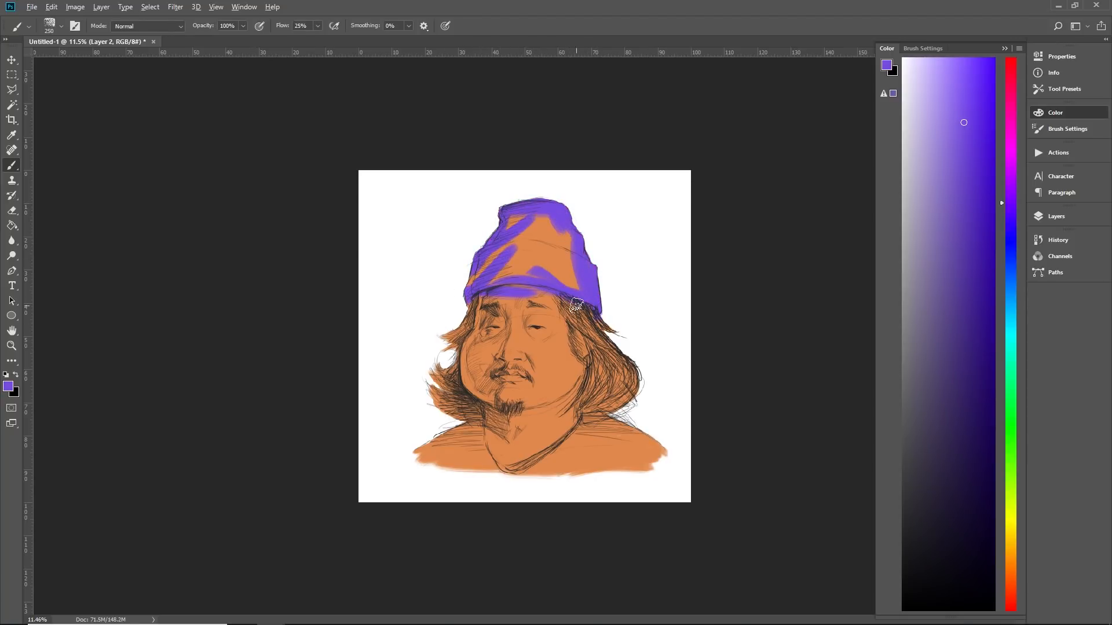
{"action": "scroll", "coordinate": [618, 236], "scroll_direction": "down", "scroll_amount": 5}
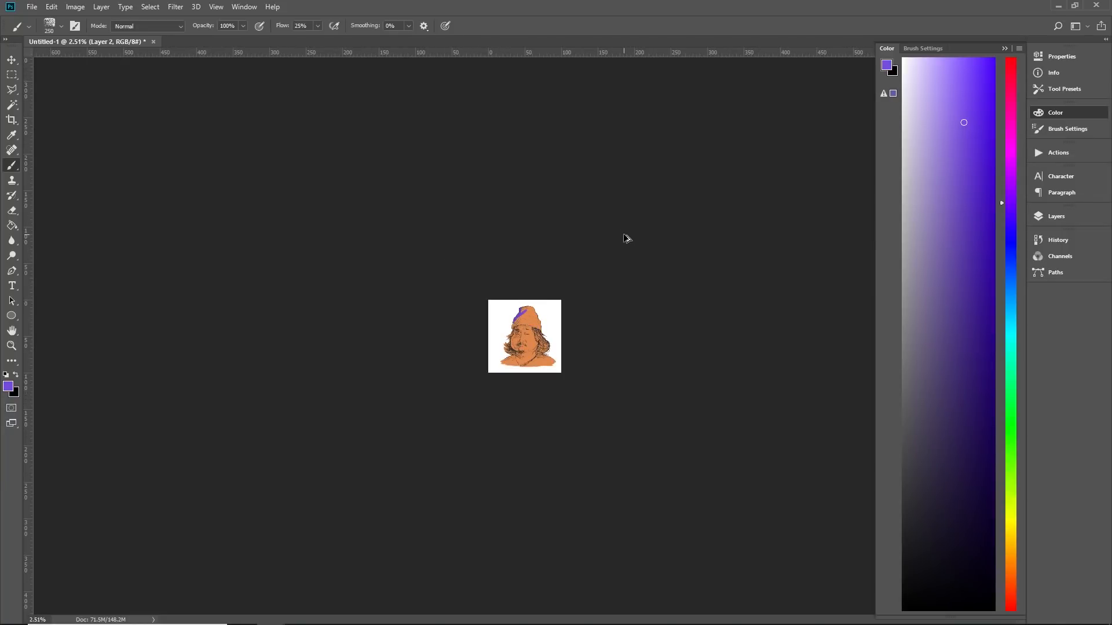
{"action": "scroll", "coordinate": [624, 235], "scroll_direction": "up", "scroll_amount": 2}
{"action": "key", "text": "ctrl+alt+z"}
{"action": "key", "text": "ctrl+alt+z"}
{"action": "scroll", "coordinate": [580, 231], "scroll_direction": "up", "scroll_amount": 4}
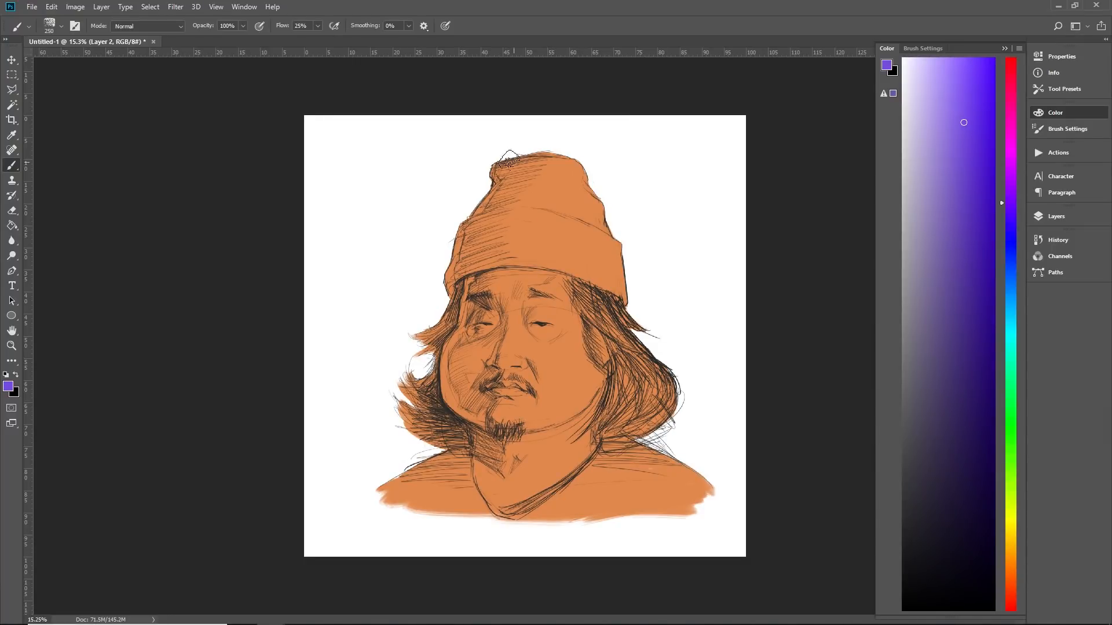
Try a violet stroke down the beanie's left edge, and undo it
{"action": "left_click_drag", "start_coordinate": [497, 168], "coordinate": [467, 223]}
{"action": "key", "text": "ctrl+z"}
{"action": "scroll", "coordinate": [546, 297], "scroll_direction": "down", "scroll_amount": 5}
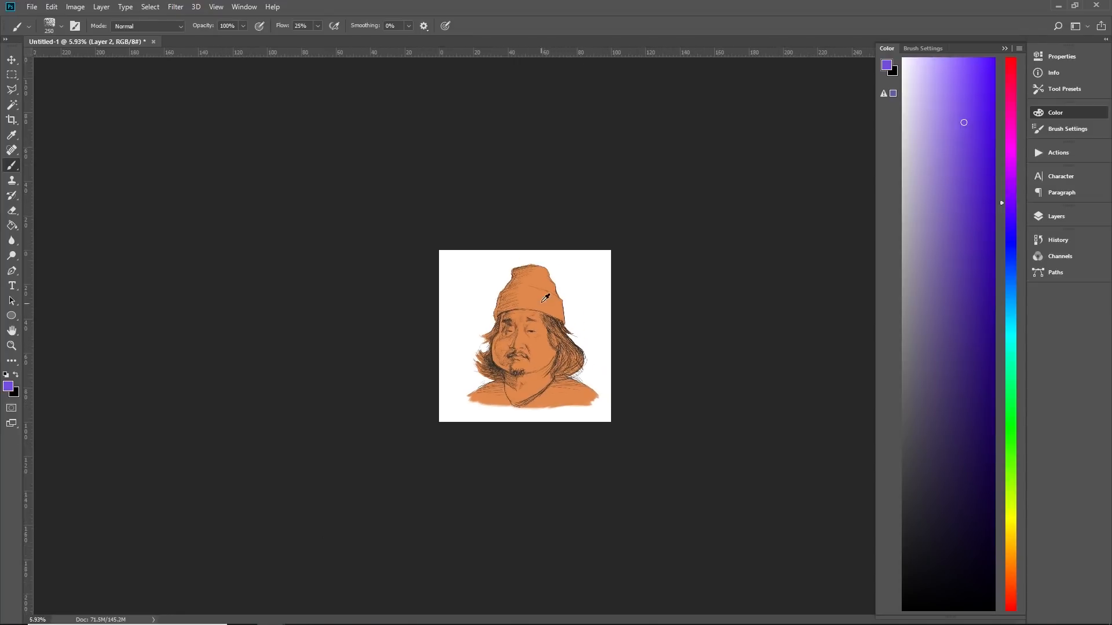
{"action": "scroll", "coordinate": [546, 301], "scroll_direction": "up", "scroll_amount": 6}
{"action": "scroll", "coordinate": [555, 300], "scroll_direction": "up", "scroll_amount": 1}
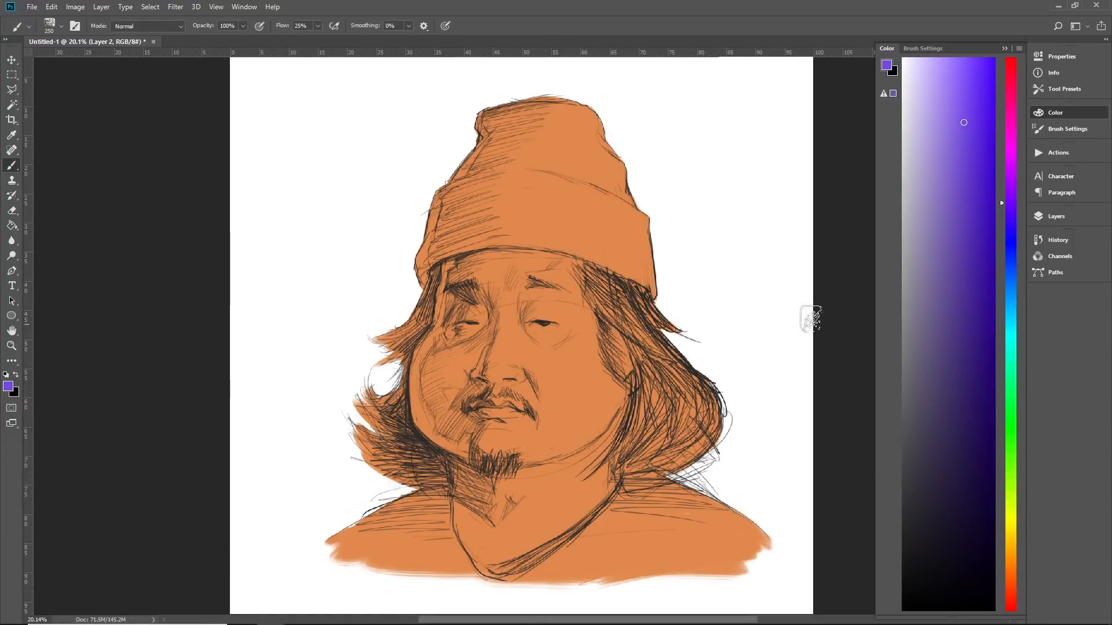
Toggle the visibility of Layer 2 to compare, and lock the transparent pixels of the sketch on Layer 1
{"action": "left_click", "coordinate": [1077, 215]}
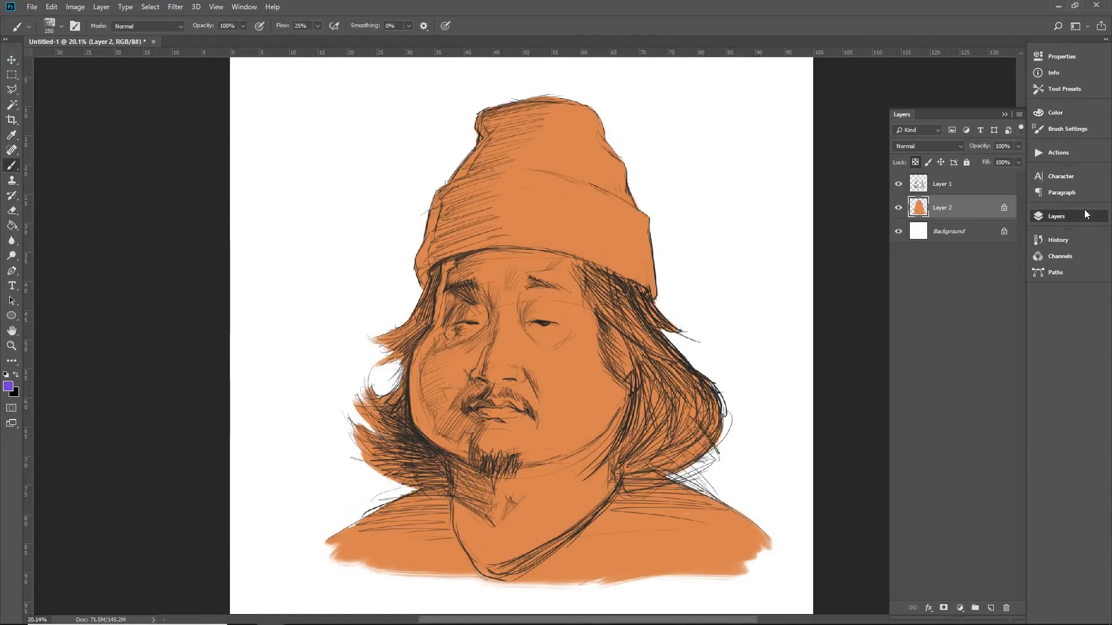
{"action": "left_click", "coordinate": [899, 208]}
{"action": "left_click", "coordinate": [898, 208]}
{"action": "left_click", "coordinate": [984, 186]}
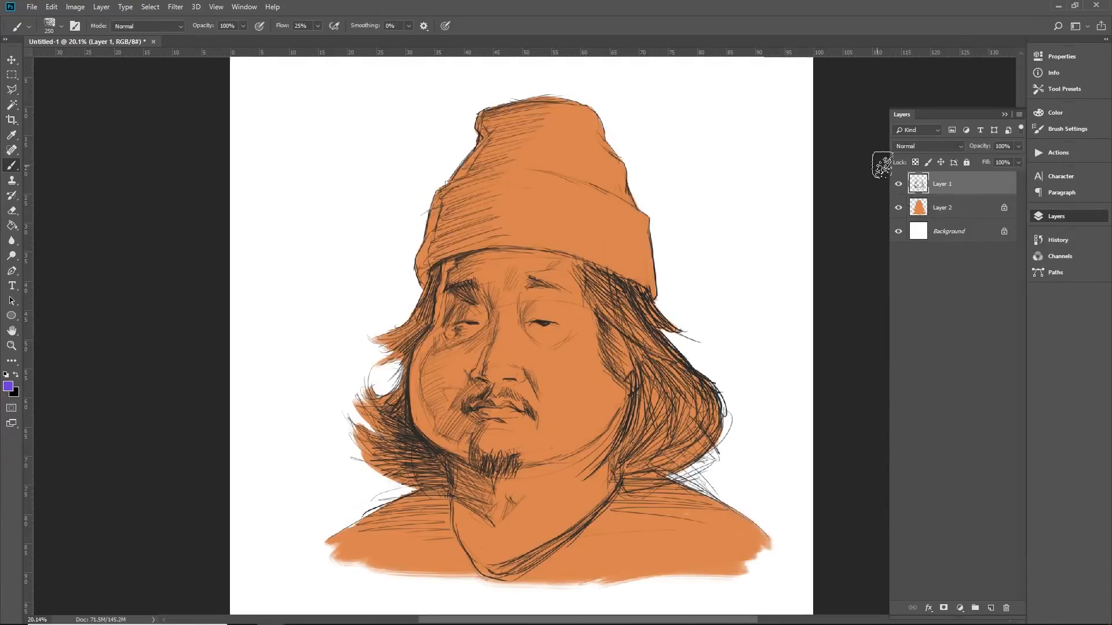
{"action": "left_click", "coordinate": [916, 163]}
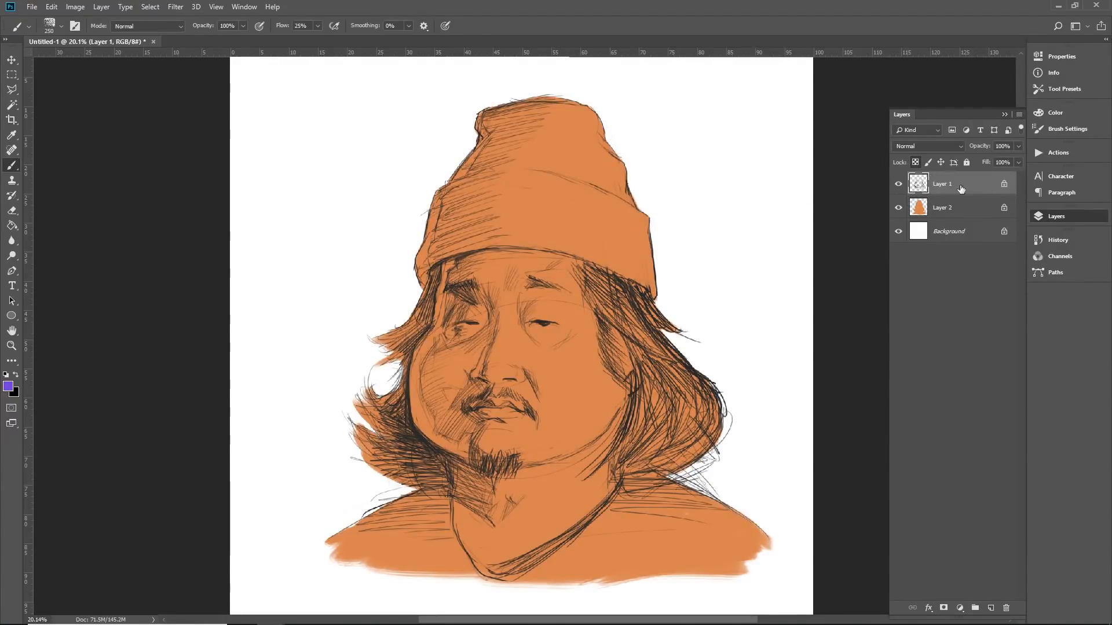
Enlarge the brush to 400 and set Layer 1's blend mode to Multiply
{"action": "key", "text": "bracketright"}
{"action": "key", "text": "bracketright"}
{"action": "key", "text": "bracketright"}
{"action": "key", "text": "bracketright"}
{"action": "key", "text": "bracketright"}
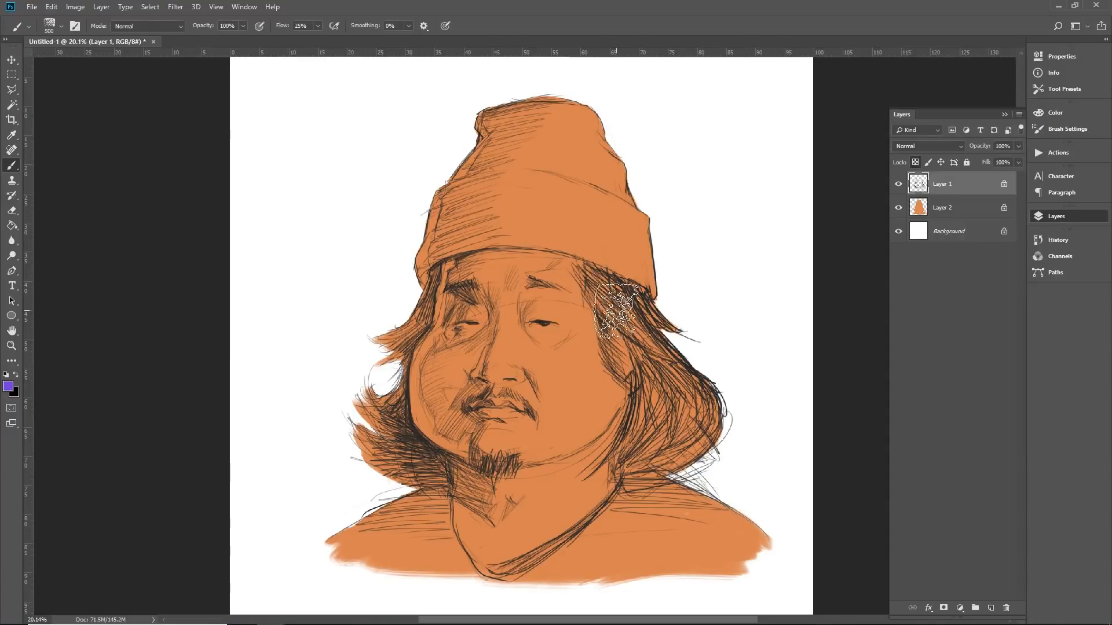
{"action": "key", "text": "bracketleft"}
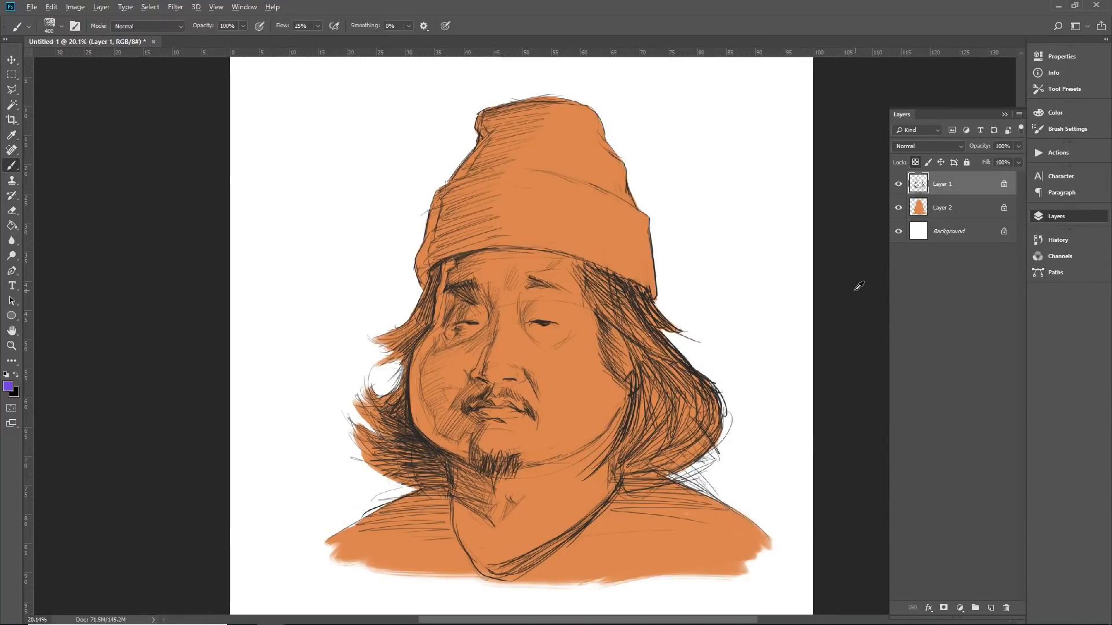
{"action": "left_click", "coordinate": [927, 148]}
{"action": "left_click", "coordinate": [915, 194]}
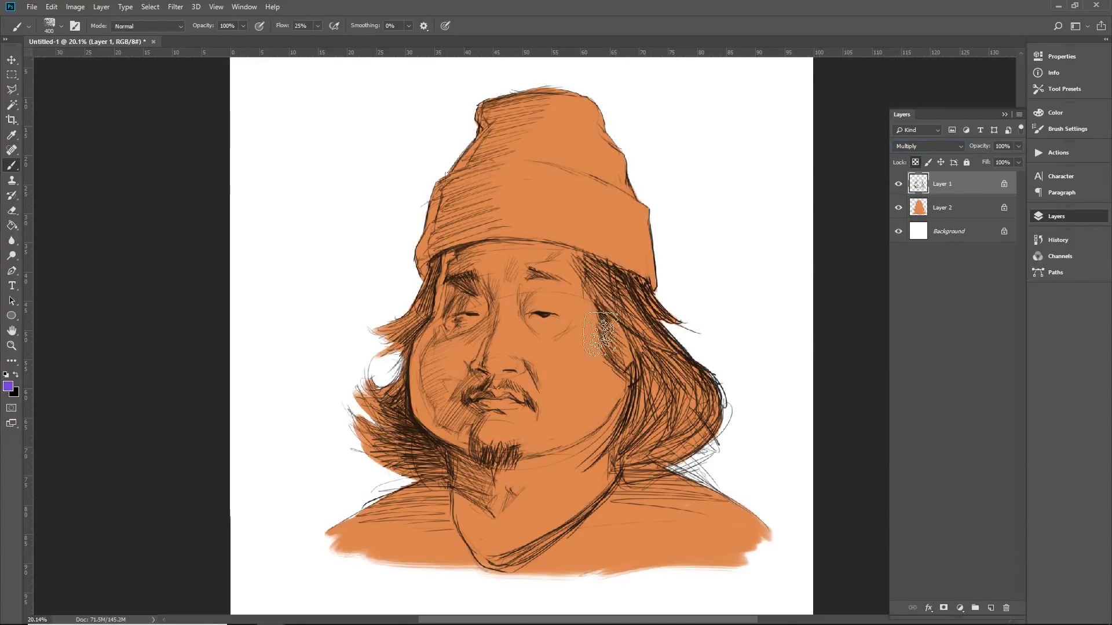
{"action": "mouse_move", "coordinate": [536, 324]}
{"action": "left_mouse_down"}
{"action": "mouse_move", "coordinate": [486, 325]}
{"action": "mouse_move", "coordinate": [536, 318]}
{"action": "left_mouse_up"}
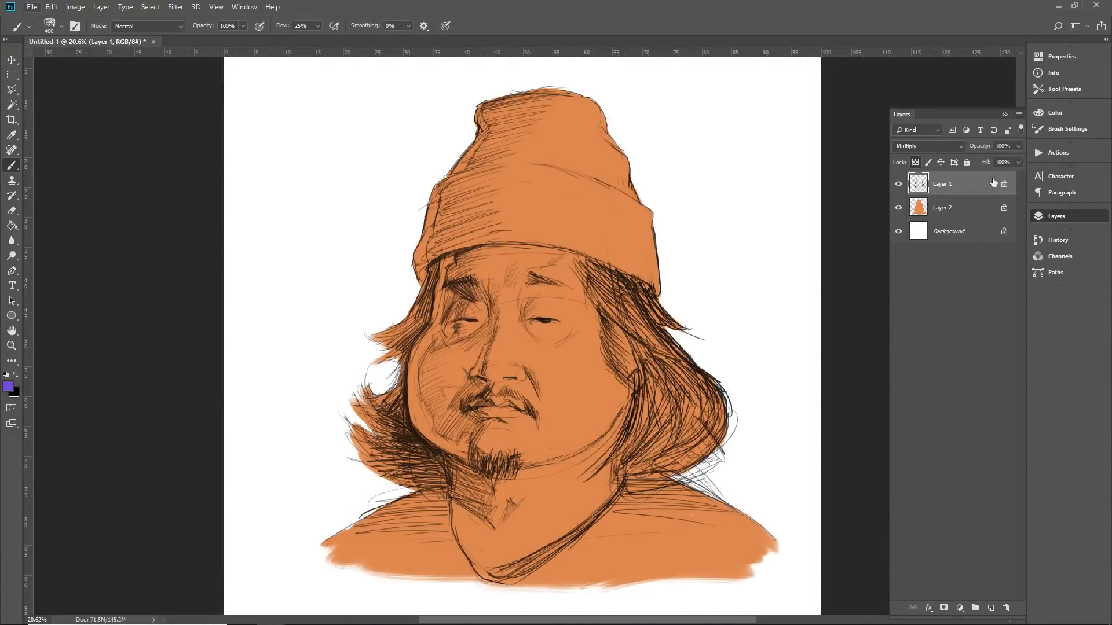
Change the foreground color from violet to a deep red, test it over the hair beside the beanie, and undo the stroke
{"action": "left_click", "coordinate": [1066, 110]}
{"action": "left_click", "coordinate": [1015, 64]}
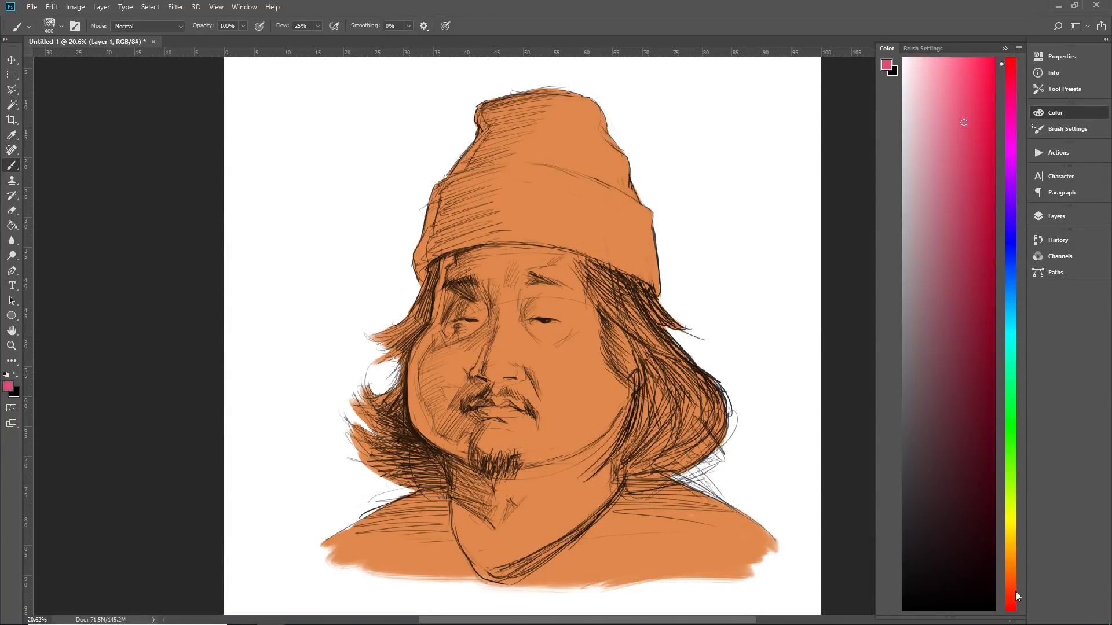
{"action": "left_click", "coordinate": [1013, 613]}
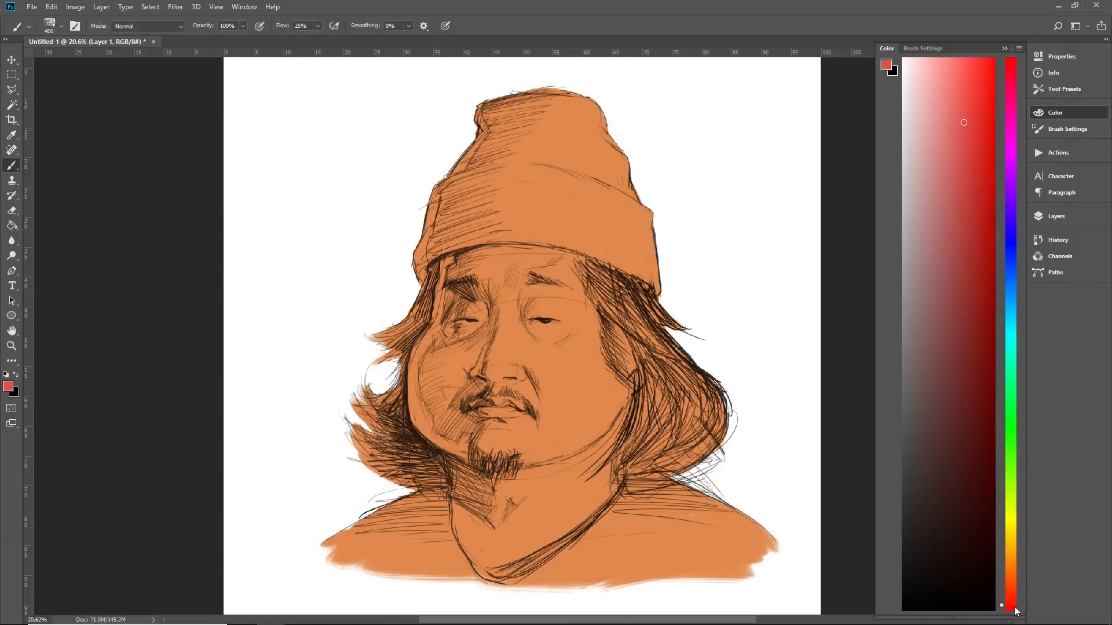
{"action": "left_click", "coordinate": [984, 217]}
{"action": "mouse_move", "coordinate": [588, 255]}
{"action": "left_mouse_down"}
{"action": "mouse_move", "coordinate": [606, 368]}
{"action": "mouse_move", "coordinate": [612, 261]}
{"action": "mouse_move", "coordinate": [657, 298]}
{"action": "left_mouse_up"}
{"action": "key", "text": "ctrl+z"}
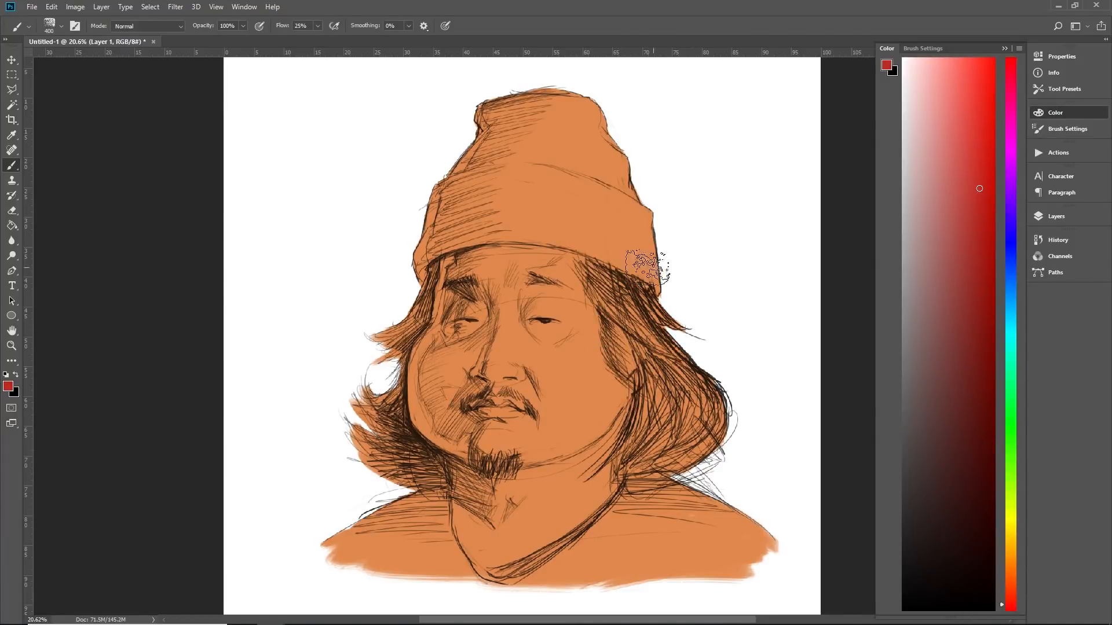
Enlarge the brush to 800 and paint red over the whole sketch to recolor its lines
{"action": "key", "text": "bracketright"}
{"action": "key", "text": "bracketright"}
{"action": "key", "text": "bracketright"}
{"action": "key", "text": "bracketright"}
{"action": "mouse_move", "coordinate": [588, 85]}
{"action": "left_mouse_down"}
{"action": "mouse_move", "coordinate": [623, 106]}
{"action": "mouse_move", "coordinate": [509, 145]}
{"action": "mouse_move", "coordinate": [439, 185]}
{"action": "mouse_move", "coordinate": [672, 205]}
{"action": "mouse_move", "coordinate": [420, 227]}
{"action": "mouse_move", "coordinate": [557, 268]}
{"action": "left_mouse_up"}
{"action": "mouse_move", "coordinate": [602, 325]}
{"action": "left_mouse_down"}
{"action": "mouse_move", "coordinate": [650, 296]}
{"action": "mouse_move", "coordinate": [689, 348]}
{"action": "mouse_move", "coordinate": [666, 440]}
{"action": "mouse_move", "coordinate": [684, 472]}
{"action": "mouse_move", "coordinate": [753, 510]}
{"action": "mouse_move", "coordinate": [657, 593]}
{"action": "mouse_move", "coordinate": [573, 582]}
{"action": "mouse_move", "coordinate": [492, 517]}
{"action": "mouse_move", "coordinate": [429, 440]}
{"action": "mouse_move", "coordinate": [406, 347]}
{"action": "mouse_move", "coordinate": [336, 405]}
{"action": "mouse_move", "coordinate": [374, 541]}
{"action": "left_mouse_up"}
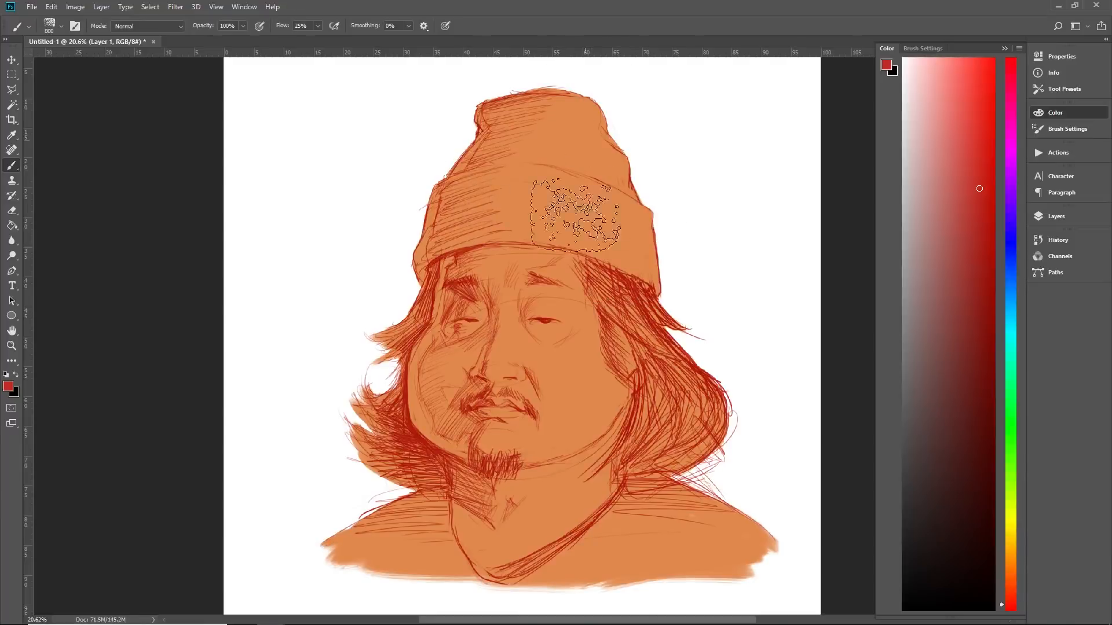
{"action": "scroll", "coordinate": [727, 346], "scroll_direction": "down", "scroll_amount": 12}
{"action": "scroll", "coordinate": [726, 346], "scroll_direction": "up", "scroll_amount": 7}
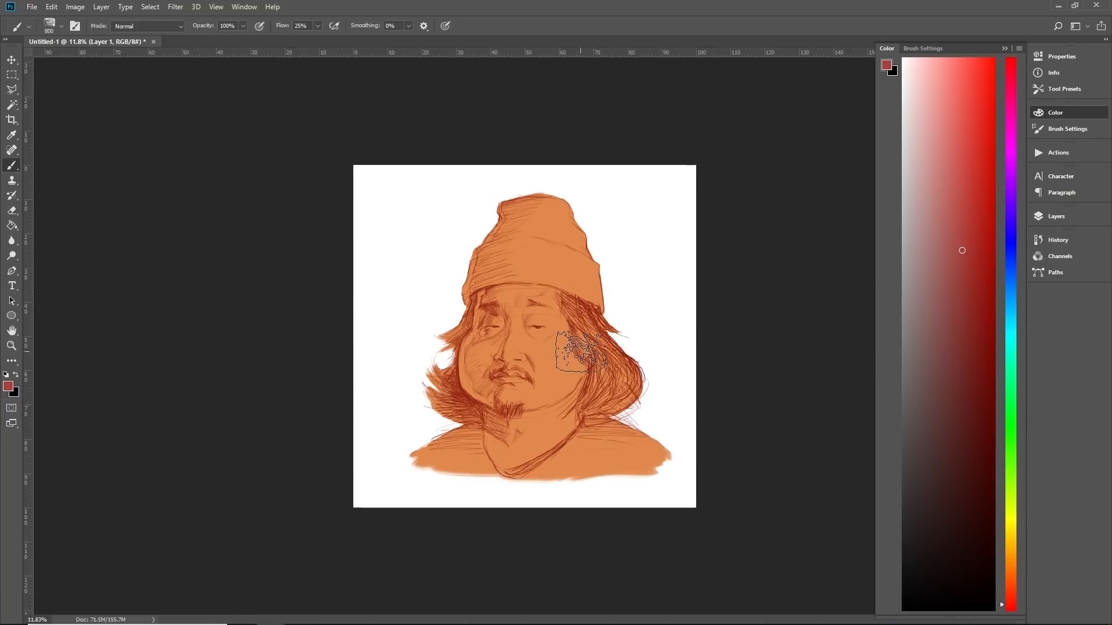
{"action": "scroll", "coordinate": [580, 351], "scroll_direction": "down", "scroll_amount": 2}
{"action": "scroll", "coordinate": [582, 348], "scroll_direction": "up", "scroll_amount": 5}
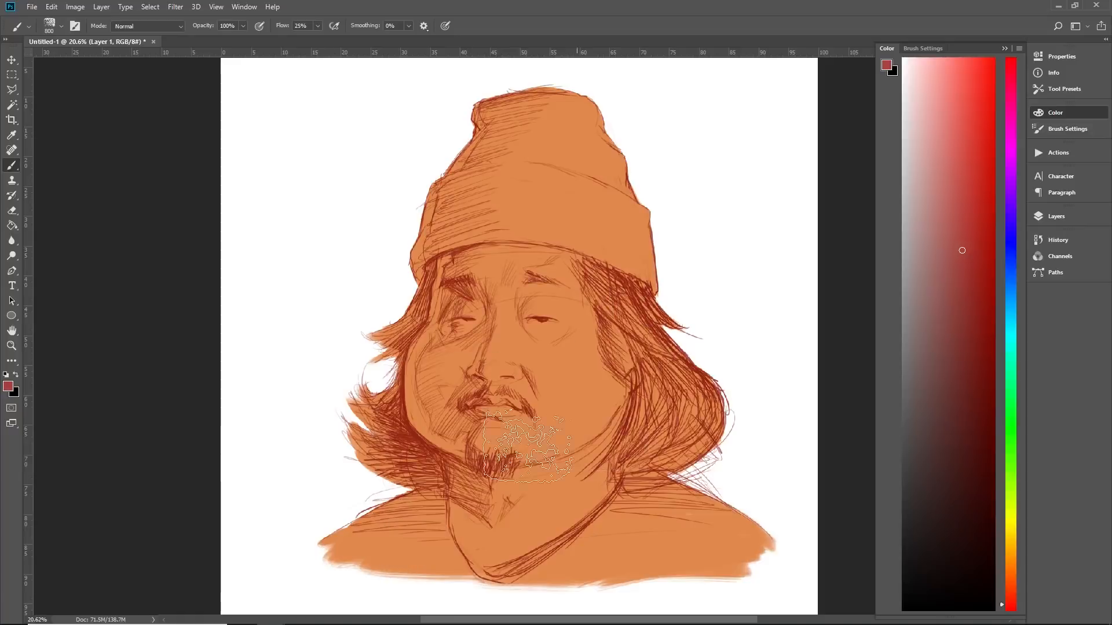
Make the orange silhouette on Layer 2 active and pick a deeper red for shading
{"action": "left_click", "coordinate": [1060, 217]}
{"action": "left_click", "coordinate": [950, 209]}
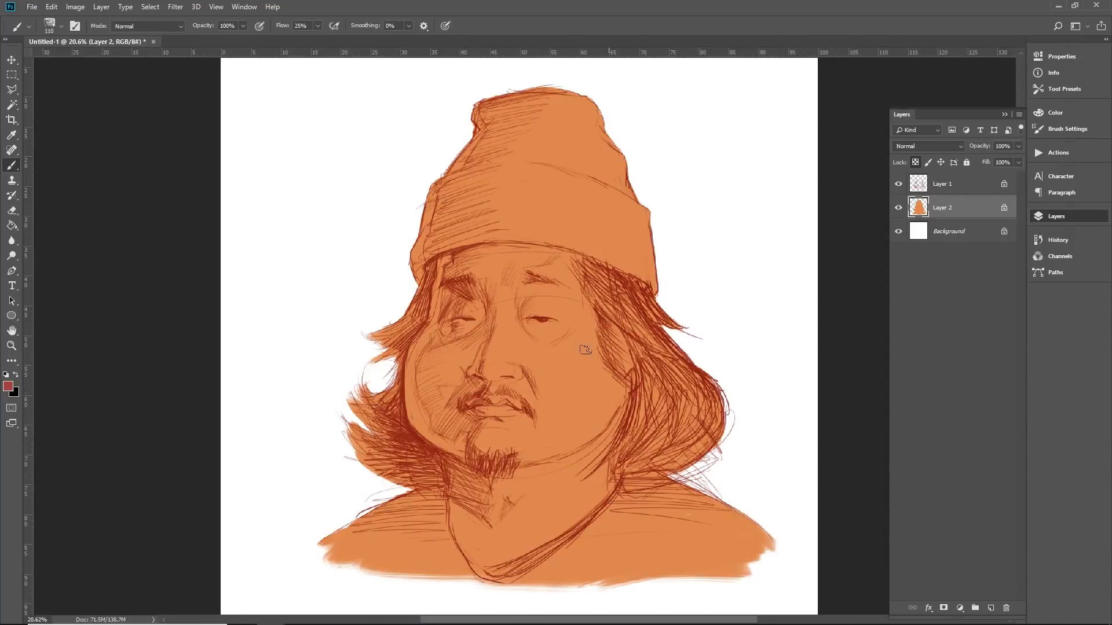
{"action": "left_click", "coordinate": [950, 191]}
{"action": "left_click", "coordinate": [947, 210]}
{"action": "left_click", "coordinate": [1054, 113]}
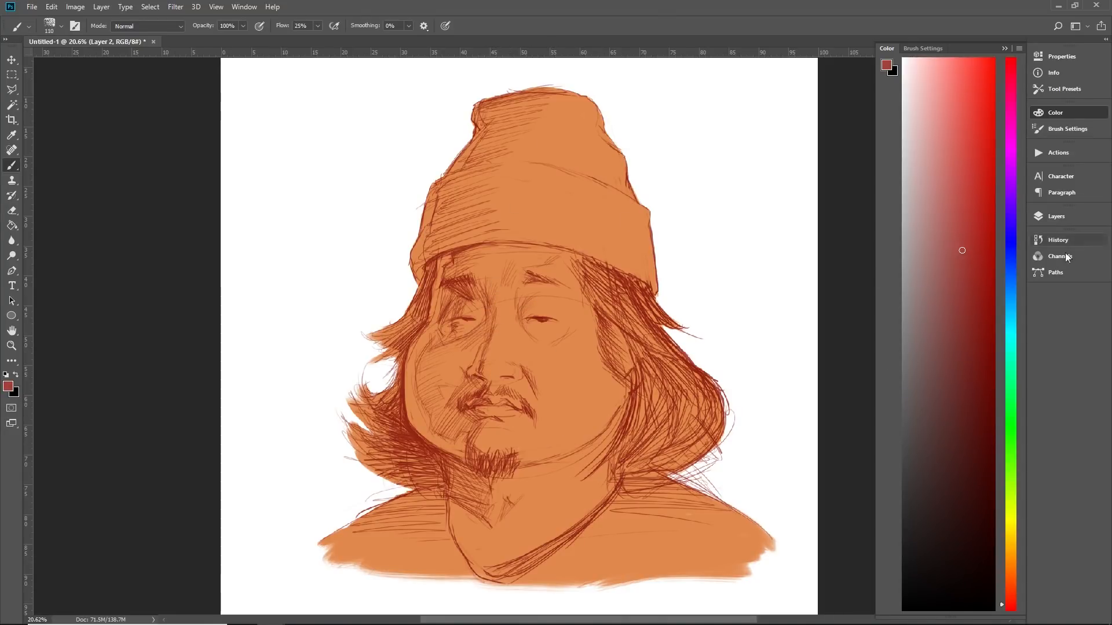
{"action": "left_click", "coordinate": [975, 228]}
Try dark red shading strokes on the shadowed cheek and above the left eyebrow, undoing each attempt
{"action": "mouse_move", "coordinate": [446, 352]}
{"action": "left_mouse_down"}
{"action": "mouse_move", "coordinate": [441, 374]}
{"action": "mouse_move", "coordinate": [461, 387]}
{"action": "left_mouse_up"}
{"action": "key", "text": "ctrl+z"}
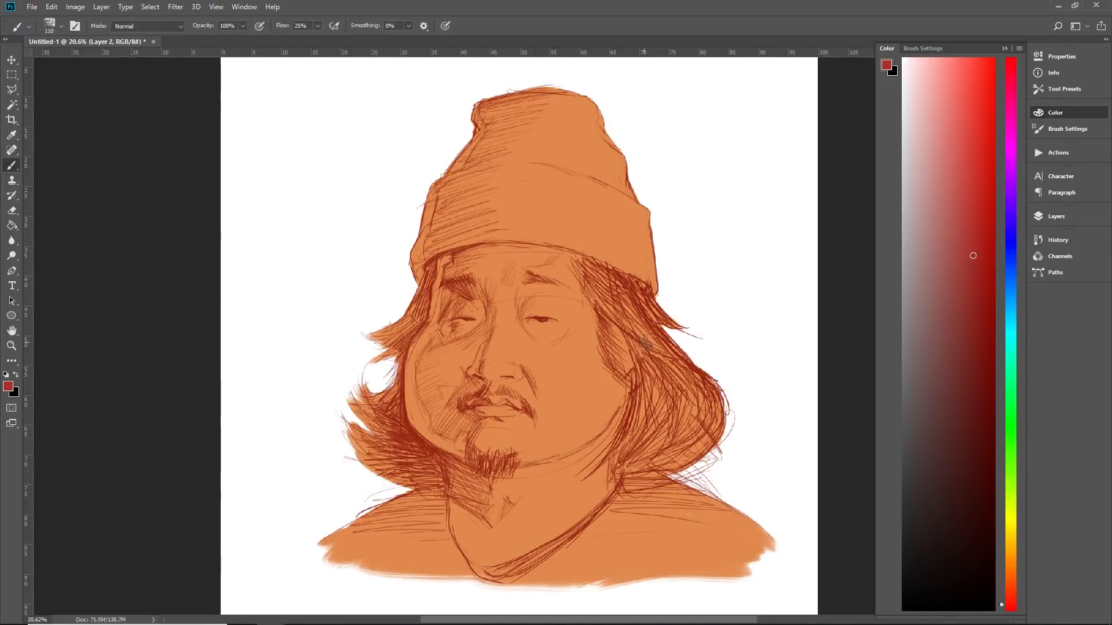
{"action": "left_click_drag", "start_coordinate": [475, 343], "coordinate": [441, 377]}
{"action": "key", "text": "ctrl+z"}
{"action": "left_click_drag", "start_coordinate": [471, 268], "coordinate": [471, 287]}
{"action": "key", "text": "ctrl+z"}
{"action": "key", "text": "ctrl+z"}
Shade the forehead, eye sockets, left cheek and neck with reddish brown strokes on the silhouette layer
{"action": "left_click_drag", "start_coordinate": [460, 263], "coordinate": [463, 268]}
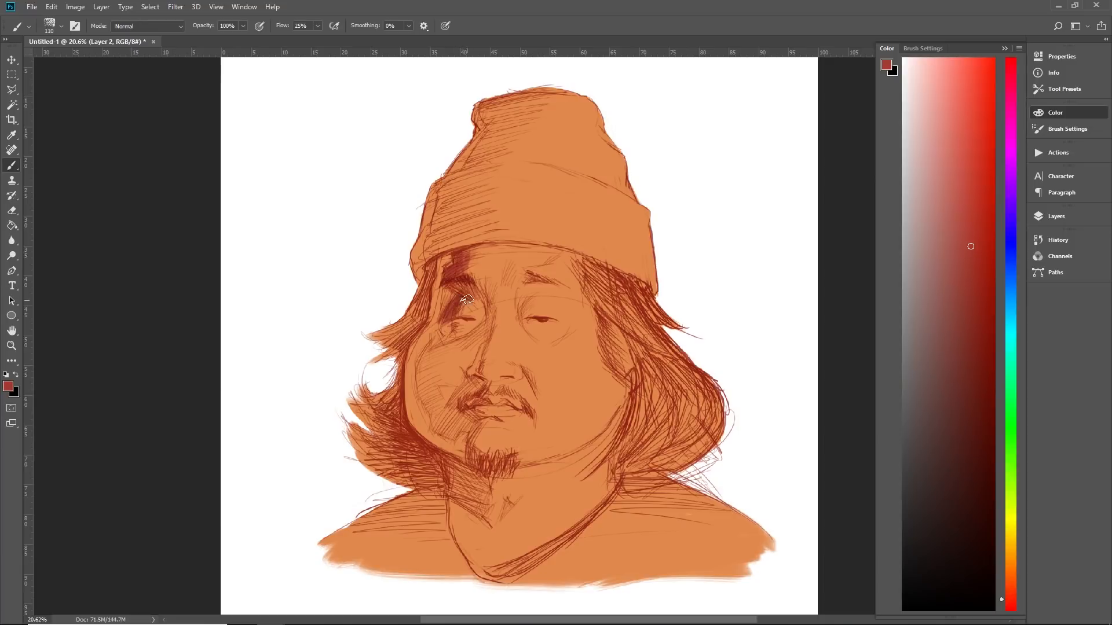
{"action": "left_click_drag", "start_coordinate": [452, 290], "coordinate": [481, 294]}
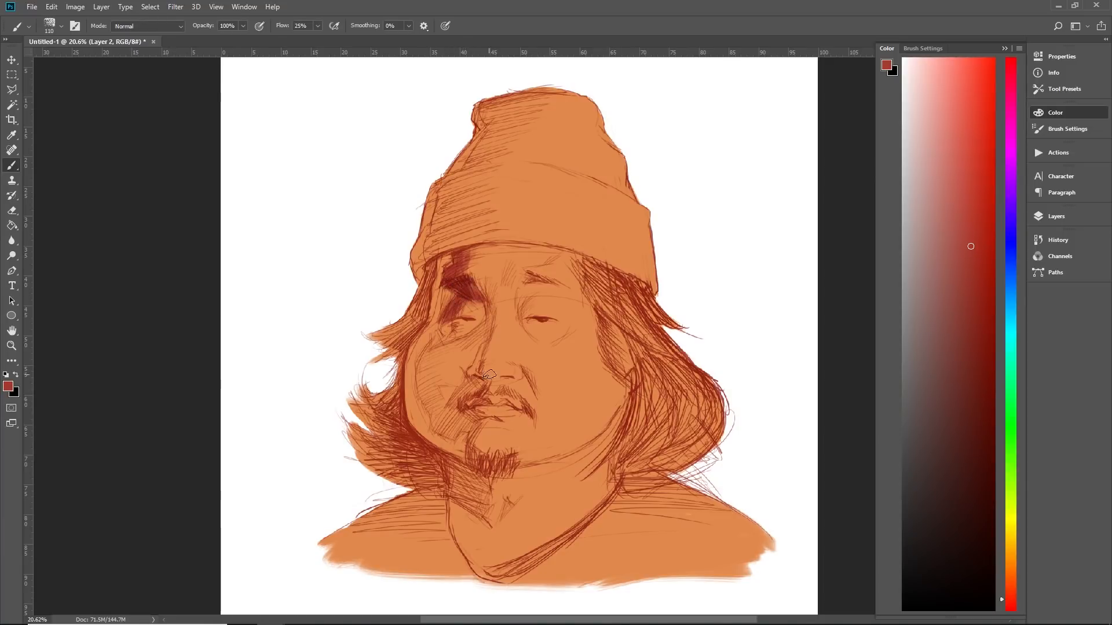
{"action": "left_click_drag", "start_coordinate": [435, 333], "coordinate": [420, 368]}
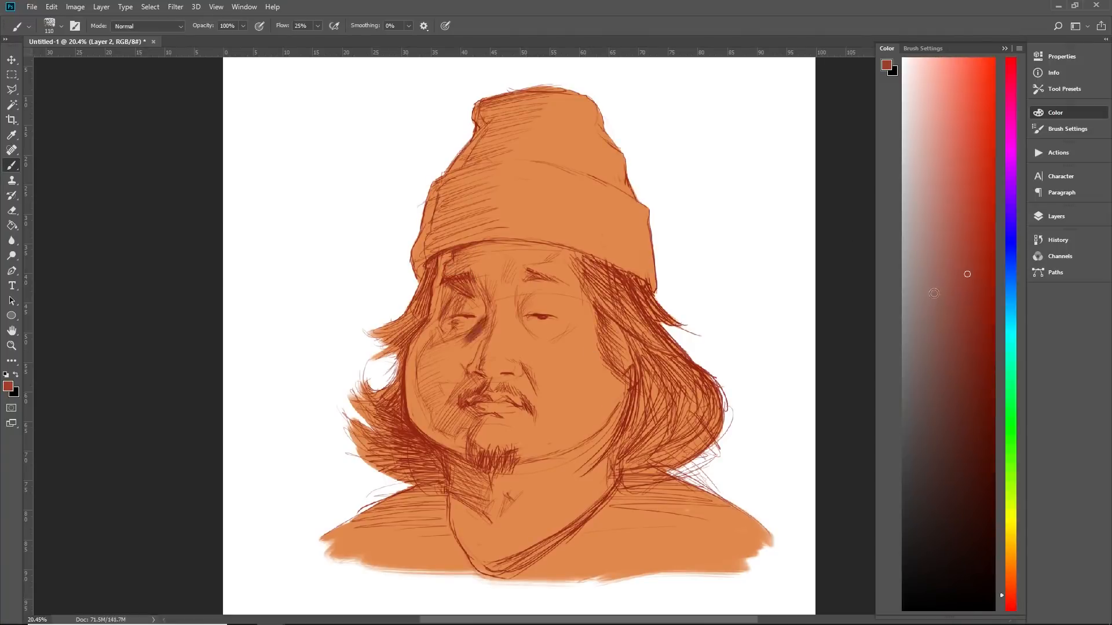
{"action": "left_click_drag", "start_coordinate": [458, 325], "coordinate": [447, 350]}
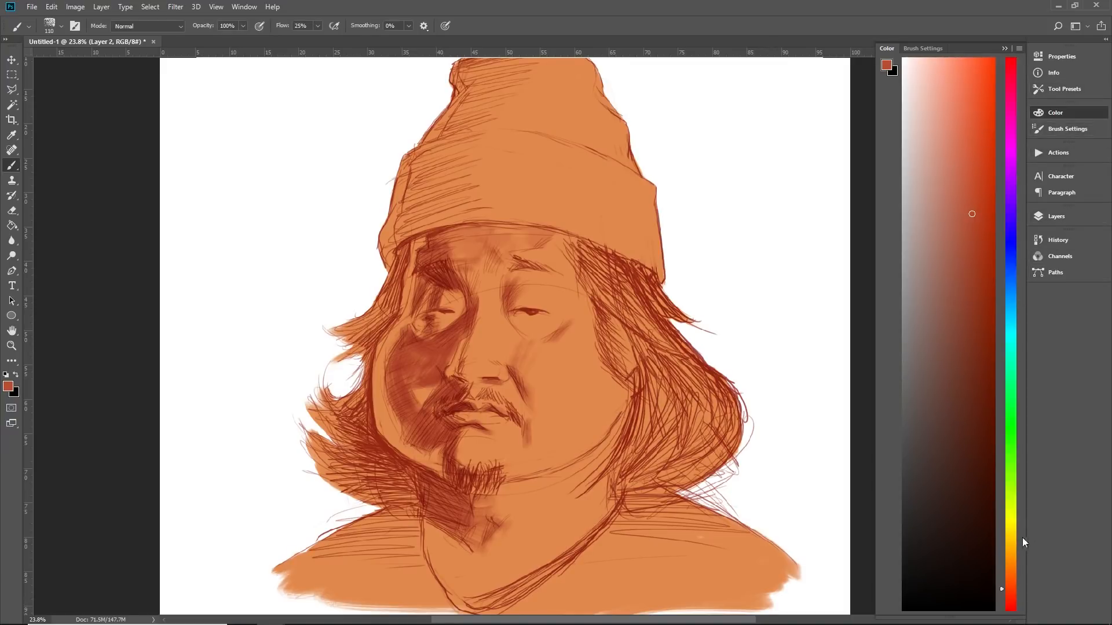
Pick a pale yellow, try a highlight stroke down the nose, and undo it
{"action": "left_click", "coordinate": [1008, 504]}
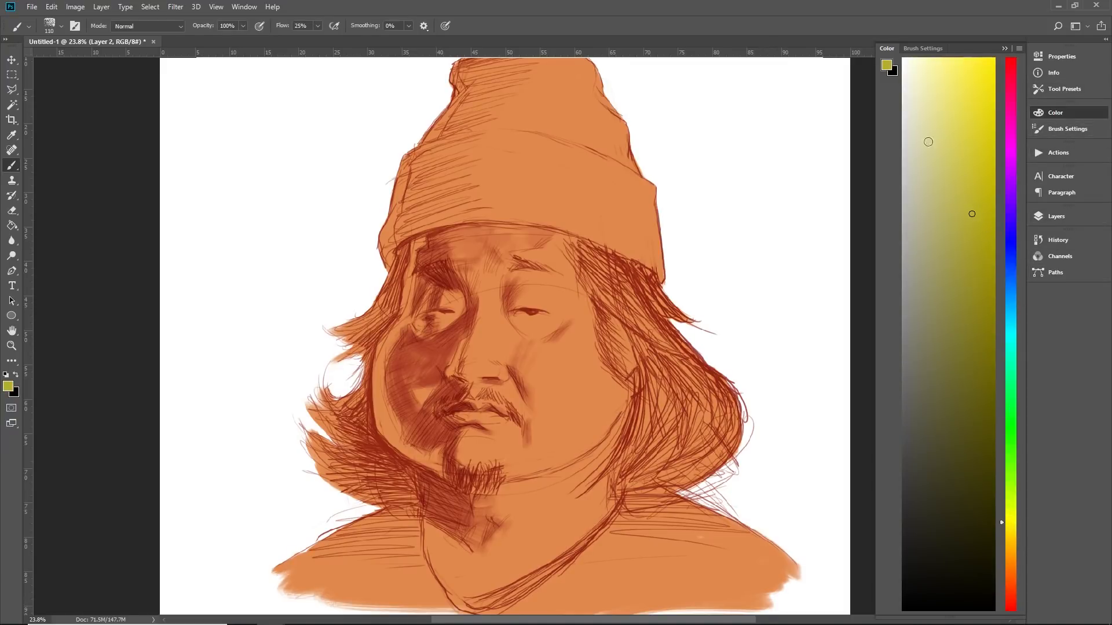
{"action": "left_click", "coordinate": [942, 123]}
{"action": "left_click", "coordinate": [1014, 536]}
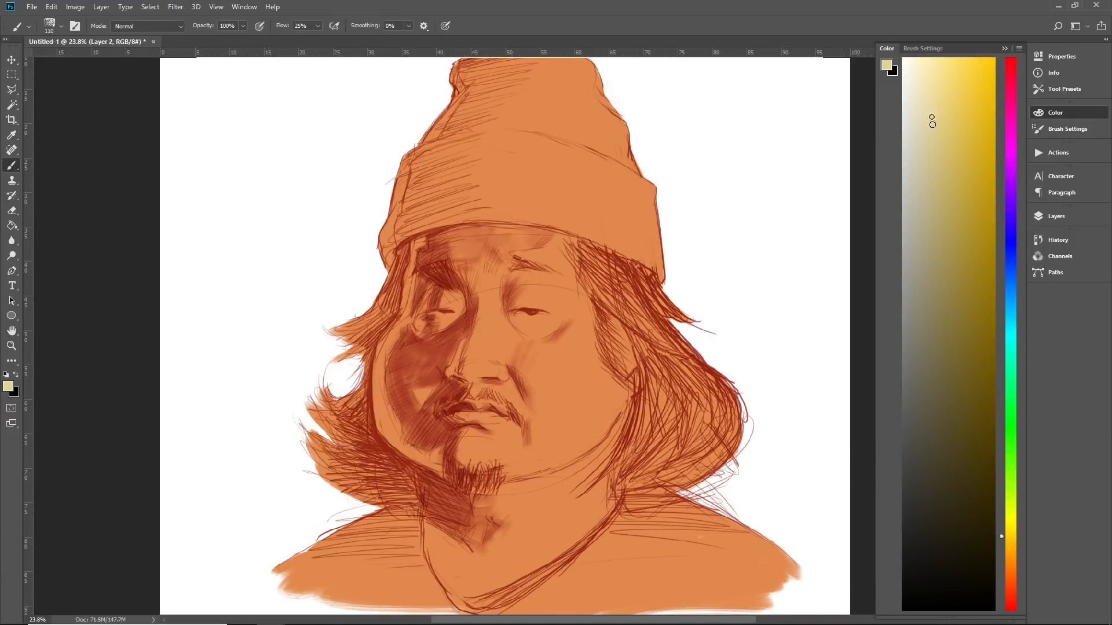
{"action": "left_click_drag", "start_coordinate": [486, 319], "coordinate": [505, 374]}
{"action": "key", "text": "ctrl+z"}
Shift the highlight color to a pale peach and test it on the bridge of the nose
{"action": "left_click", "coordinate": [1010, 572]}
{"action": "left_click", "coordinate": [914, 97]}
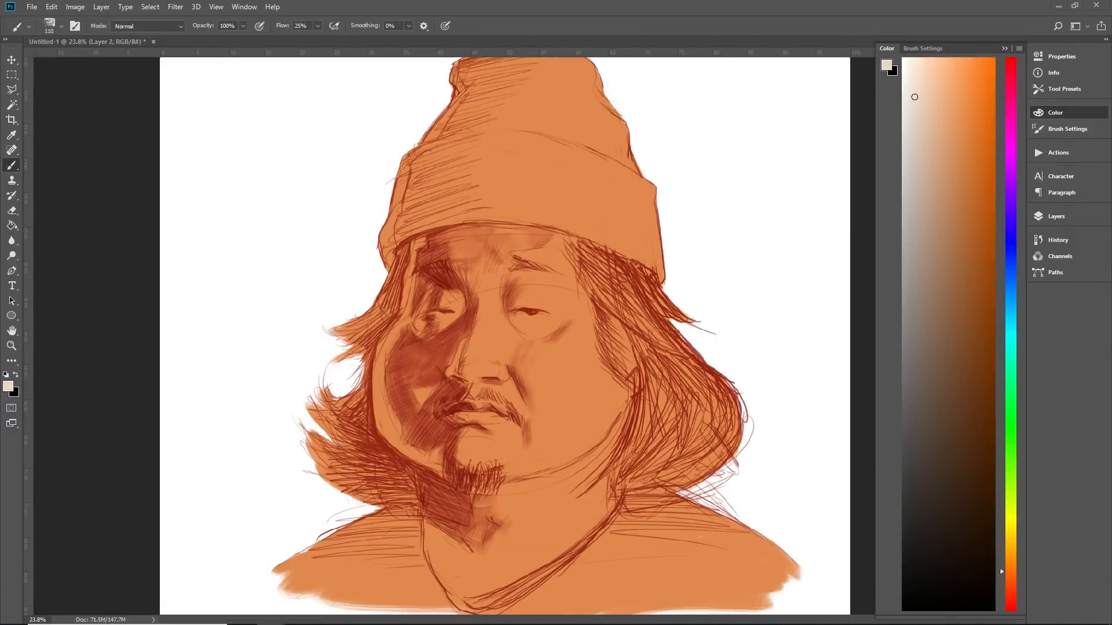
{"action": "mouse_move", "coordinate": [915, 97]}
{"action": "left_mouse_down"}
{"action": "mouse_move", "coordinate": [918, 123]}
{"action": "mouse_move", "coordinate": [914, 110]}
{"action": "left_mouse_up"}
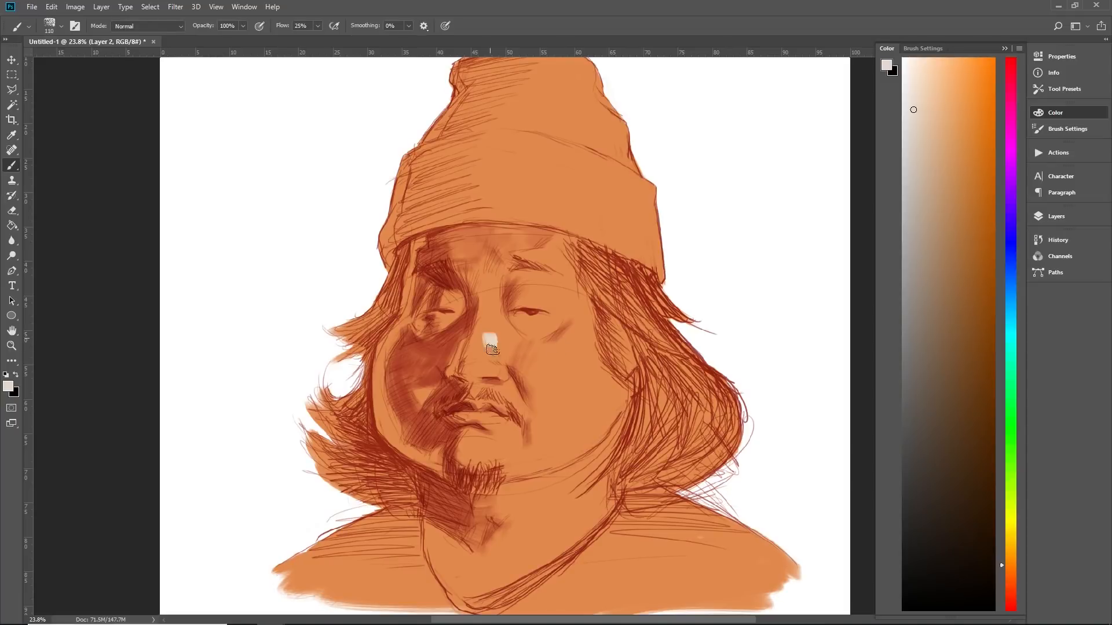
{"action": "scroll", "coordinate": [492, 341], "scroll_direction": "down", "scroll_amount": 5}
{"action": "scroll", "coordinate": [569, 352], "scroll_direction": "up", "scroll_amount": 5}
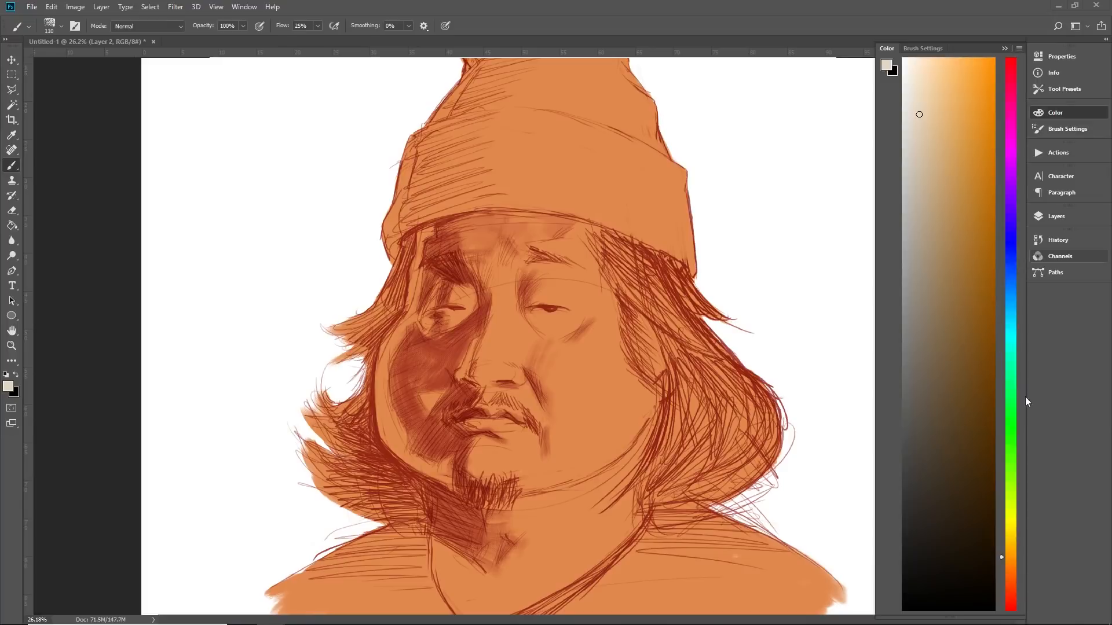
Shift the color to a pale yellow-green and try a highlight on the right cheek
{"action": "left_click_drag", "start_coordinate": [1016, 528], "coordinate": [1013, 513]}
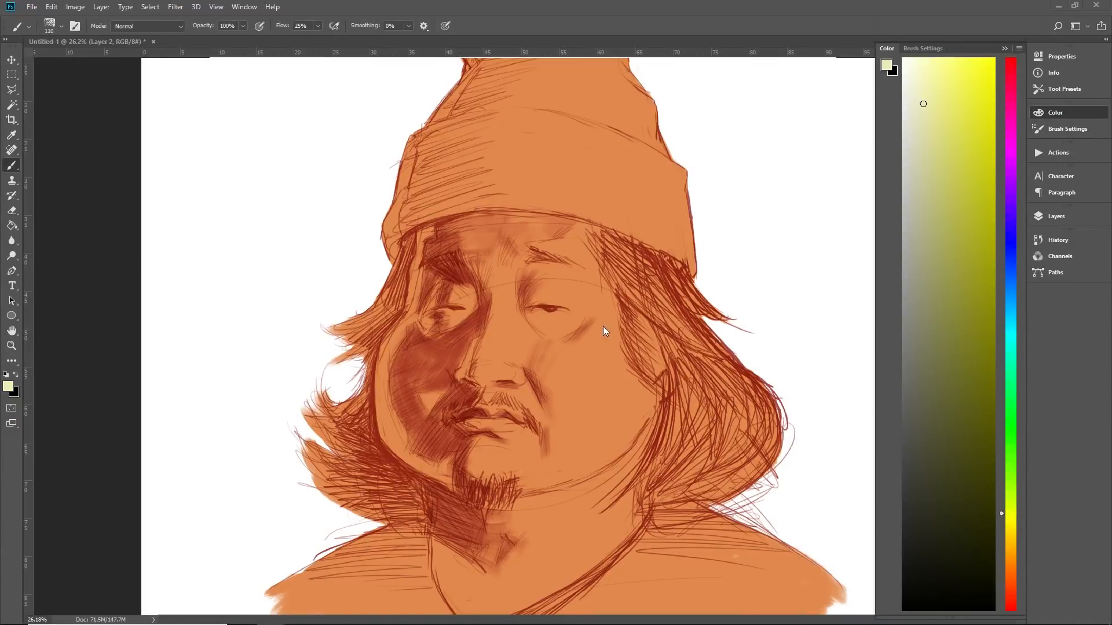
{"action": "left_click_drag", "start_coordinate": [609, 326], "coordinate": [588, 364]}
{"action": "scroll", "coordinate": [646, 327], "scroll_direction": "down", "scroll_amount": 2}
{"action": "scroll", "coordinate": [646, 330], "scroll_direction": "down", "scroll_amount": 14}
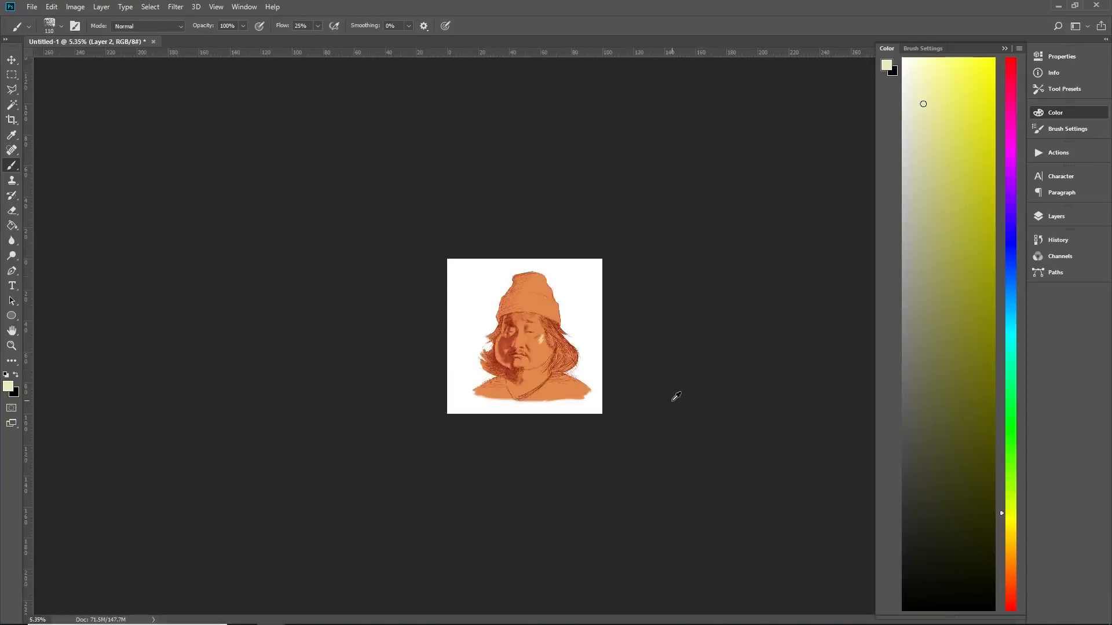
{"action": "key", "text": "ctrl+0"}
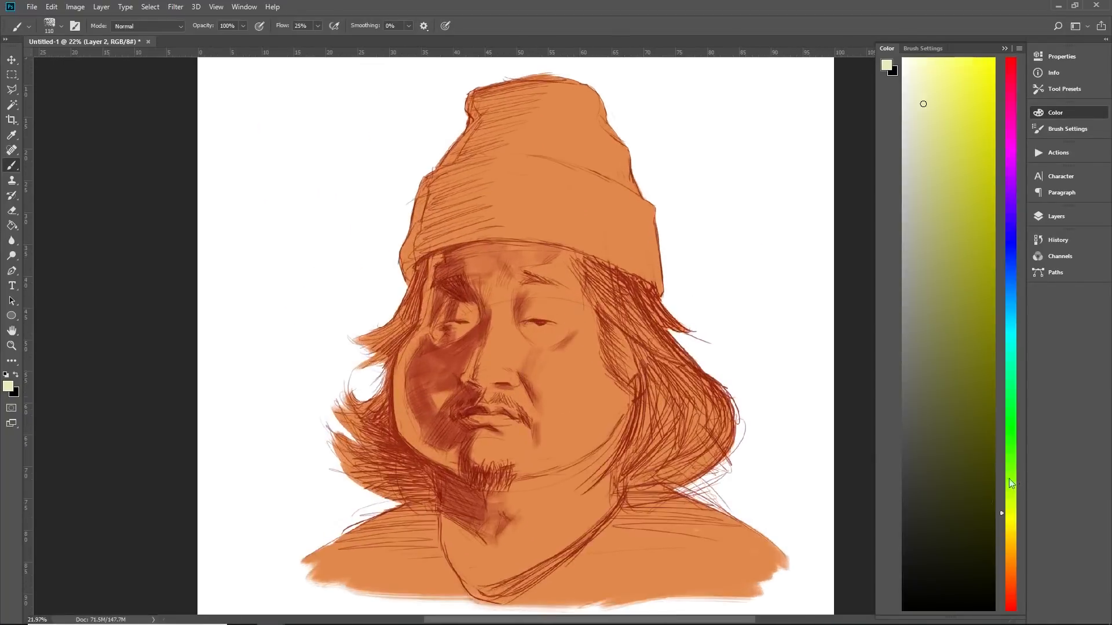
Warm the hue slightly toward yellow and test highlight strokes on the right cheek below the eye, undoing unwanted ones
{"action": "left_click_drag", "start_coordinate": [1006, 526], "coordinate": [1011, 524]}
{"action": "mouse_move", "coordinate": [596, 345]}
{"action": "left_mouse_down"}
{"action": "mouse_move", "coordinate": [567, 375]}
{"action": "mouse_move", "coordinate": [564, 367]}
{"action": "left_mouse_up"}
{"action": "key", "text": "ctrl+z"}
{"action": "key", "text": "ctrl+z"}
{"action": "key", "text": "ctrl+z"}
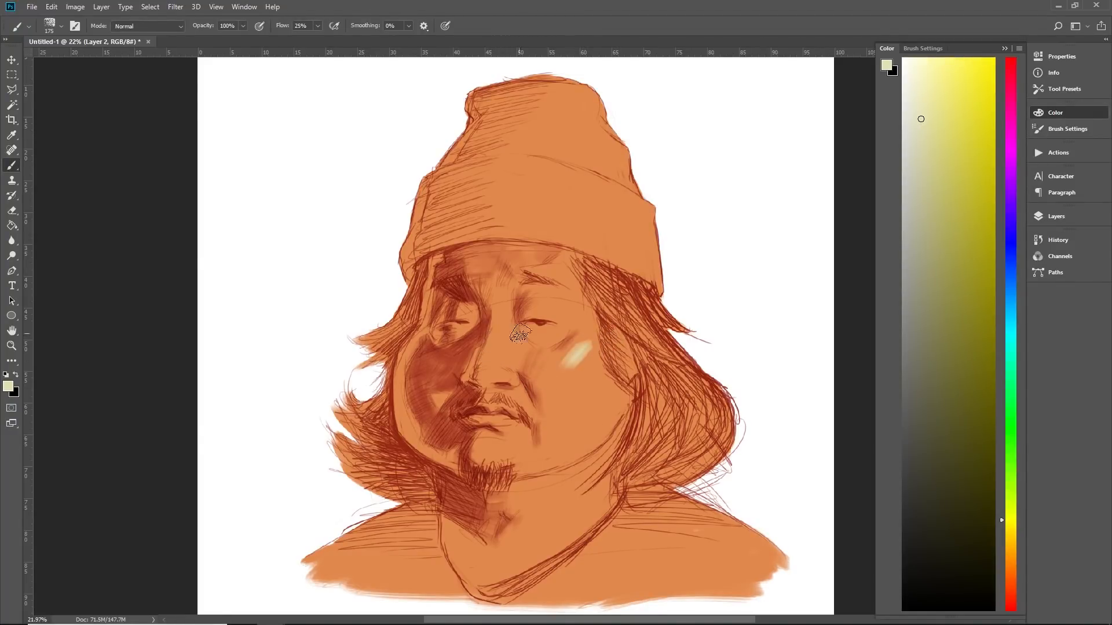
Paint pale yellow highlights on the nose, beside the mouth and on the lower right cheek
{"action": "left_click_drag", "start_coordinate": [497, 343], "coordinate": [501, 371]}
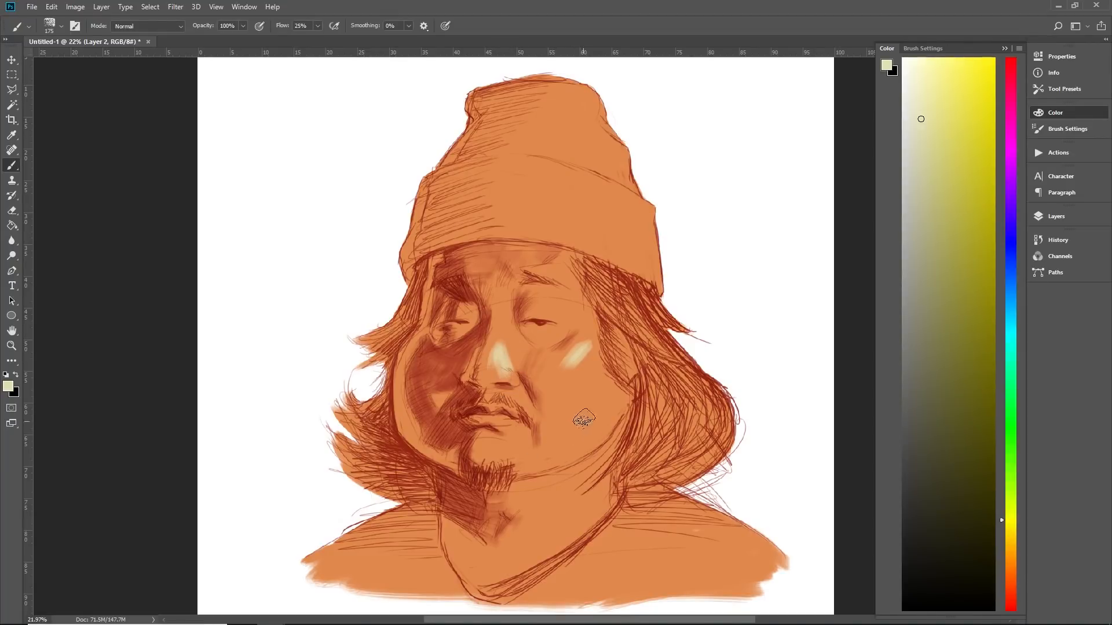
{"action": "mouse_move", "coordinate": [565, 395]}
{"action": "left_mouse_down"}
{"action": "mouse_move", "coordinate": [572, 432]}
{"action": "mouse_move", "coordinate": [546, 472]}
{"action": "mouse_move", "coordinate": [544, 455]}
{"action": "mouse_move", "coordinate": [568, 437]}
{"action": "mouse_move", "coordinate": [524, 450]}
{"action": "mouse_move", "coordinate": [524, 444]}
{"action": "left_mouse_up"}
{"action": "scroll", "coordinate": [610, 376], "scroll_direction": "down", "scroll_amount": 7}
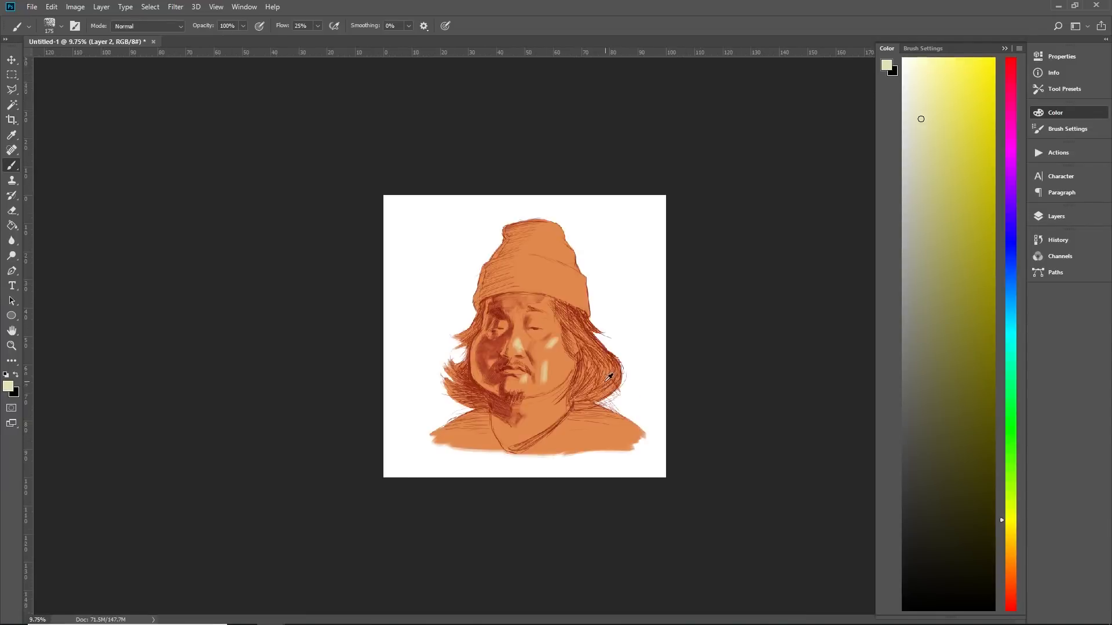
{"action": "scroll", "coordinate": [583, 385], "scroll_direction": "up", "scroll_amount": 8}
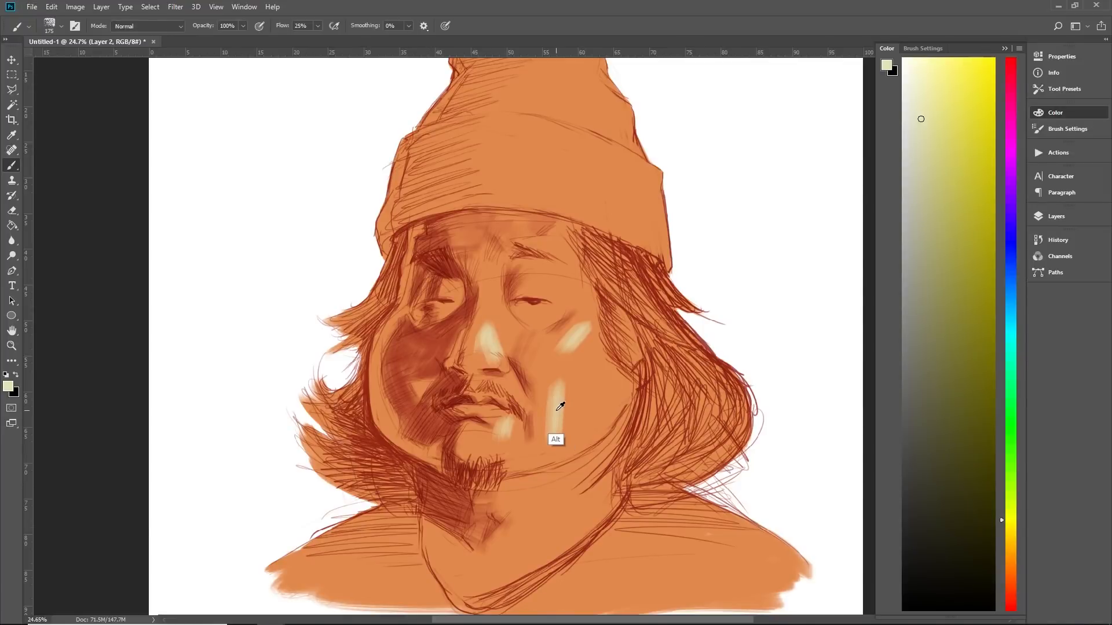
{"action": "left_click_drag", "start_coordinate": [593, 384], "coordinate": [578, 411]}
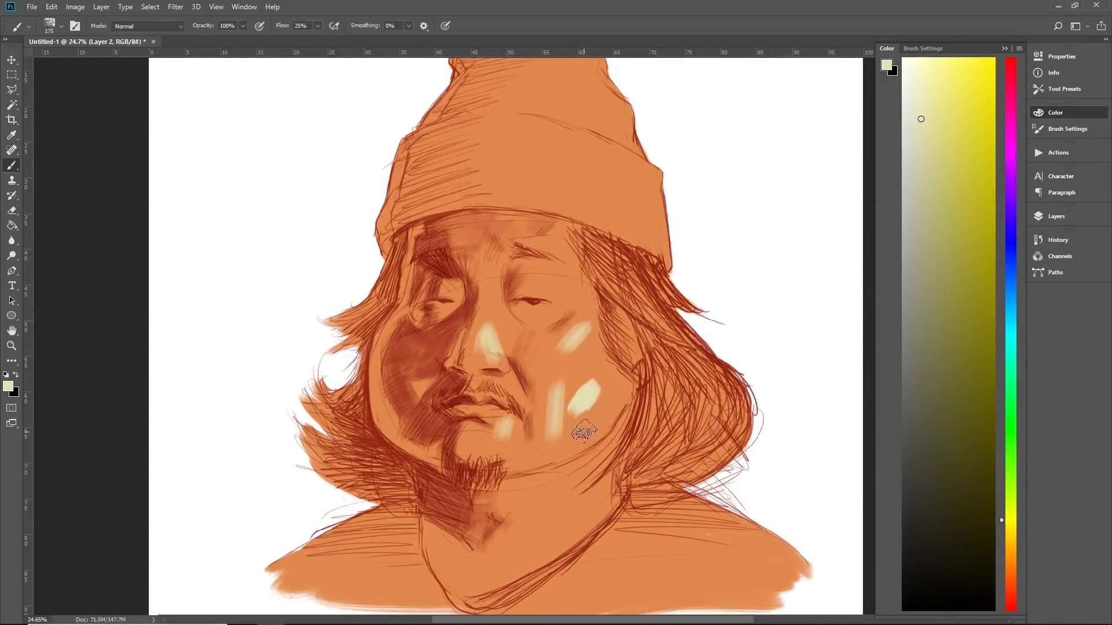
Sample peach tones from the lower right cheek highlight and paint around it to widen and blend its edges
{"action": "left_click", "coordinate": [583, 410], "text": "alt"}
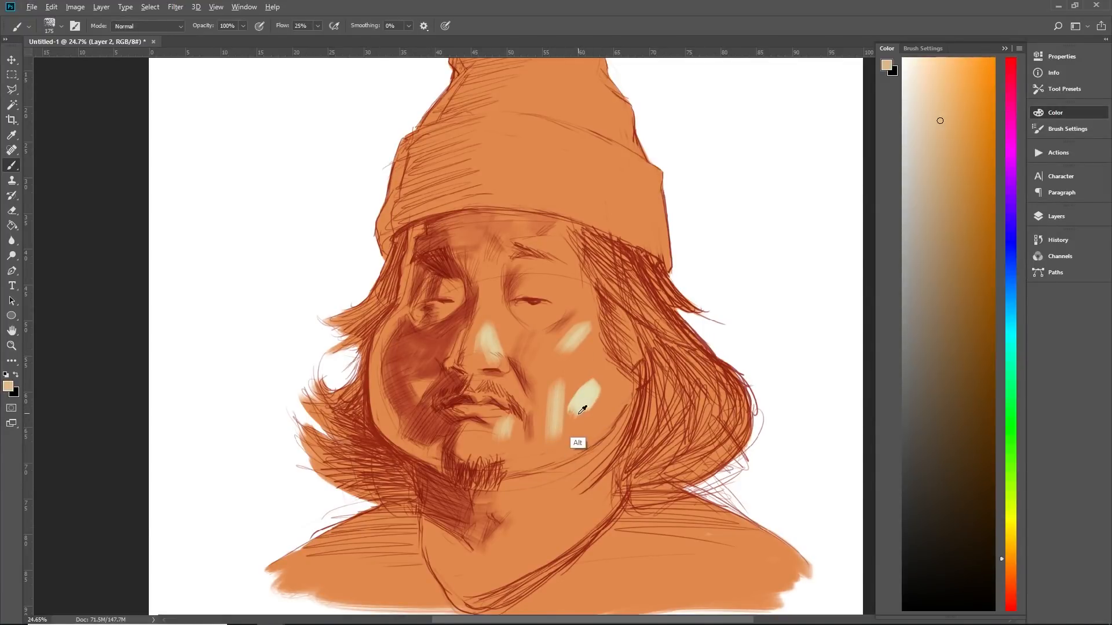
{"action": "left_click", "coordinate": [580, 406], "text": "alt"}
{"action": "mouse_move", "coordinate": [586, 408]}
{"action": "left_mouse_down"}
{"action": "mouse_move", "coordinate": [572, 478]}
{"action": "mouse_move", "coordinate": [599, 406]}
{"action": "mouse_move", "coordinate": [595, 429]}
{"action": "left_mouse_up"}
{"action": "left_click", "coordinate": [585, 428], "text": "alt"}
{"action": "left_click", "coordinate": [606, 413], "text": "alt"}
{"action": "left_click_drag", "start_coordinate": [610, 389], "coordinate": [602, 422]}
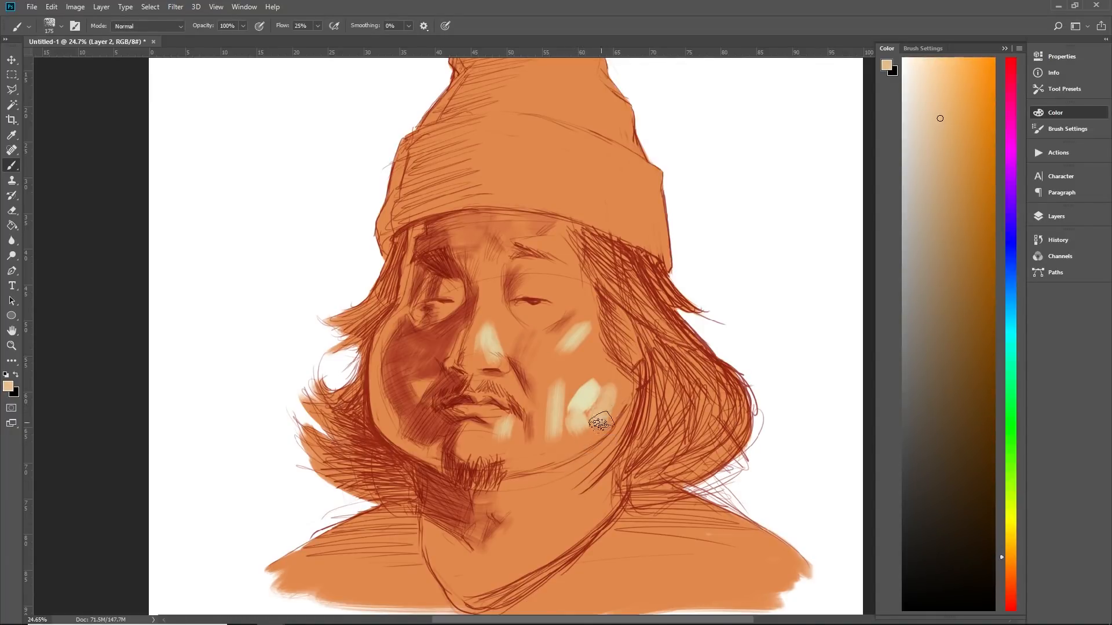
{"action": "mouse_move", "coordinate": [601, 370]}
{"action": "left_mouse_down"}
{"action": "mouse_move", "coordinate": [600, 401]}
{"action": "mouse_move", "coordinate": [582, 430]}
{"action": "mouse_move", "coordinate": [611, 402]}
{"action": "mouse_move", "coordinate": [594, 426]}
{"action": "left_mouse_up"}
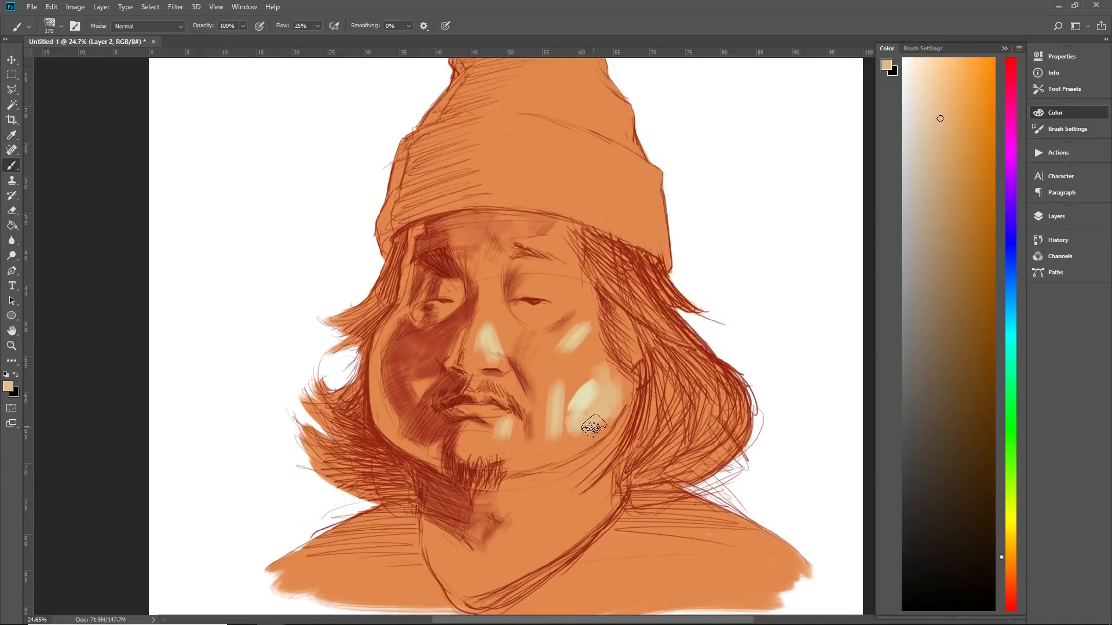
Sample the pale yellow from the right cheek and paint highlights on the right eyelid, outer brow and under the eye
{"action": "scroll", "coordinate": [591, 494], "scroll_direction": "down", "scroll_amount": 10, "text": "alt"}
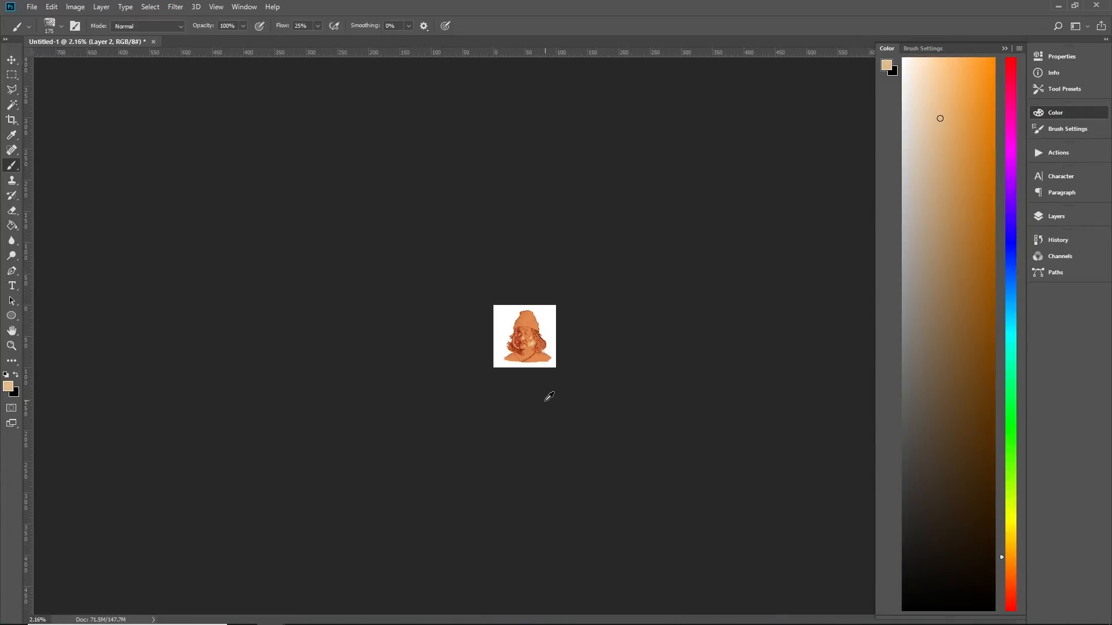
{"action": "scroll", "coordinate": [550, 397], "scroll_direction": "up", "scroll_amount": 10, "text": "alt"}
{"action": "scroll", "coordinate": [600, 385], "scroll_direction": "down", "scroll_amount": 2, "text": "alt"}
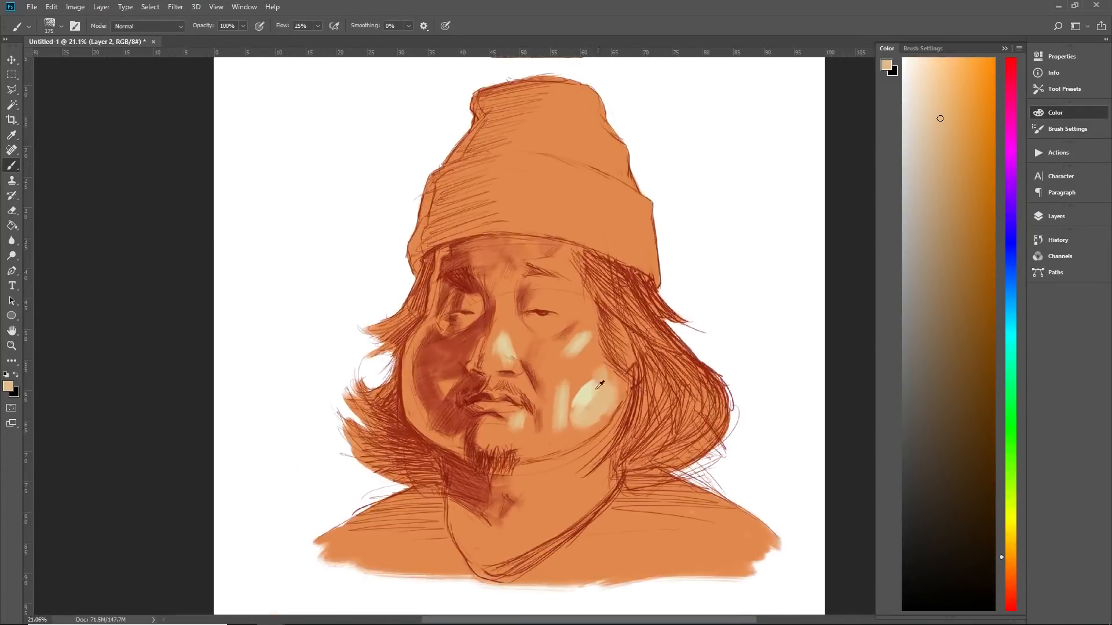
{"action": "left_click", "coordinate": [595, 395], "text": "alt"}
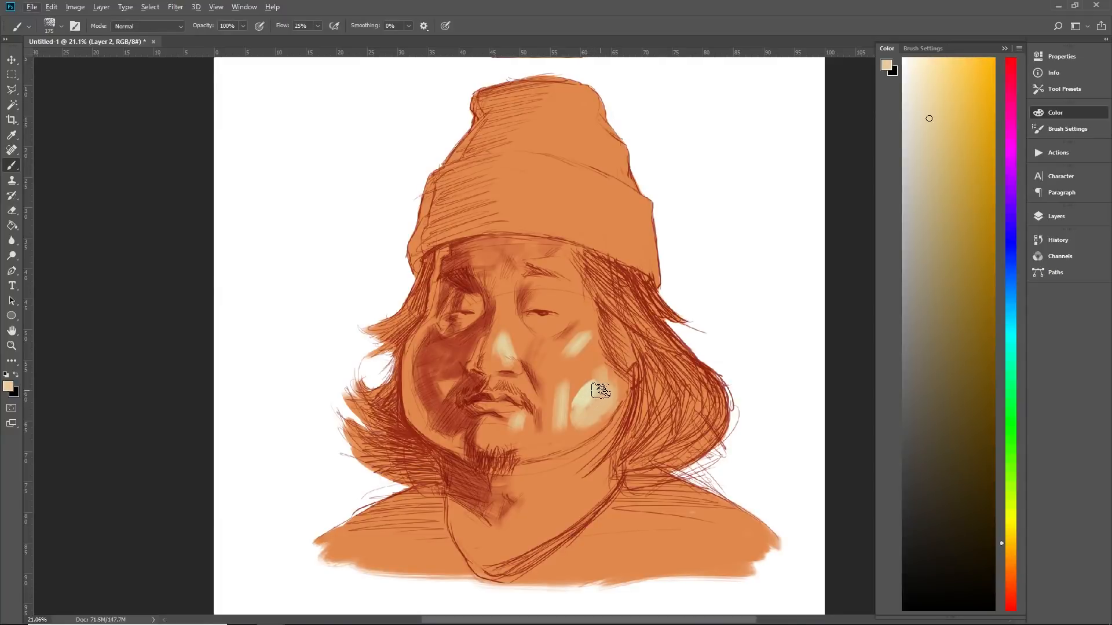
{"action": "left_click", "coordinate": [590, 392], "text": "alt"}
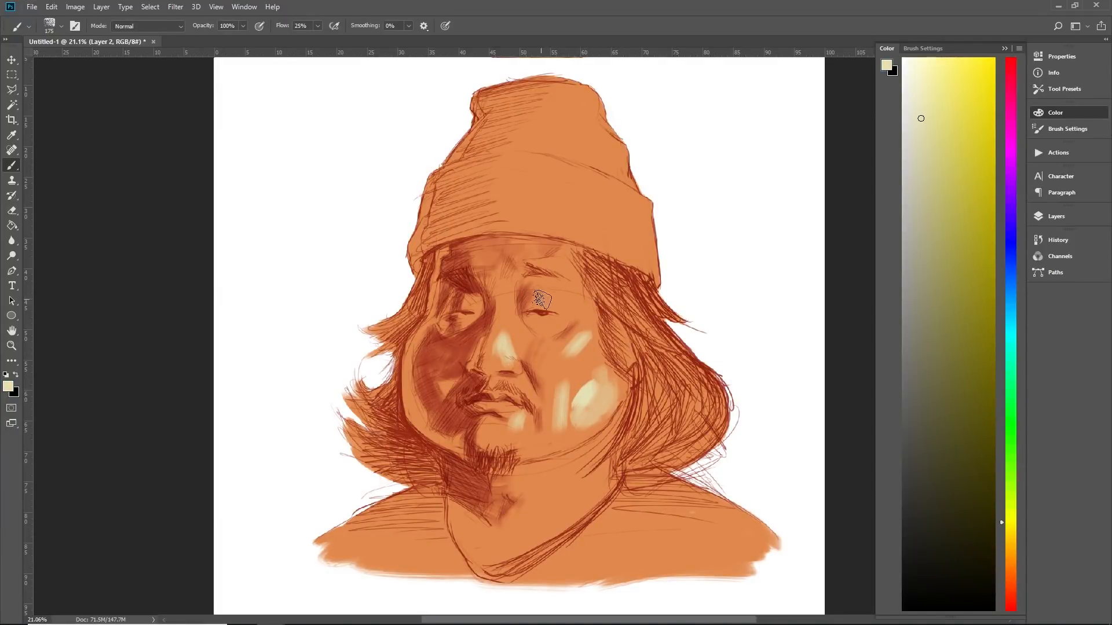
{"action": "left_click_drag", "start_coordinate": [540, 298], "coordinate": [577, 320]}
{"action": "left_click_drag", "start_coordinate": [561, 267], "coordinate": [581, 287]}
{"action": "key", "text": "ctrl+z"}
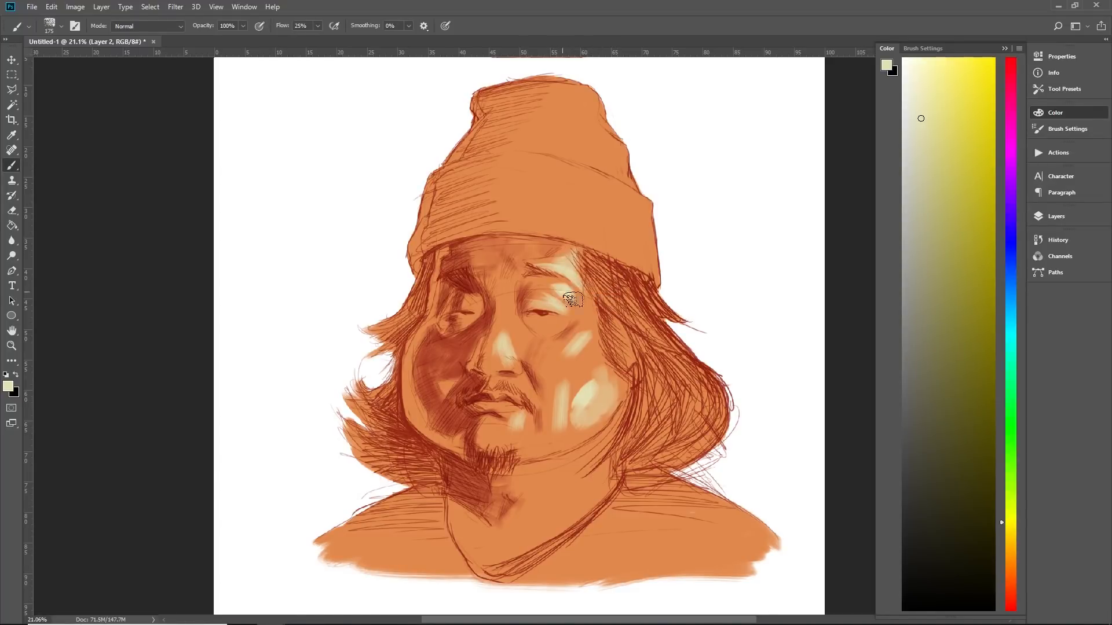
{"action": "mouse_move", "coordinate": [557, 289]}
{"action": "left_mouse_down"}
{"action": "mouse_move", "coordinate": [563, 279]}
{"action": "mouse_move", "coordinate": [536, 288]}
{"action": "mouse_move", "coordinate": [565, 299]}
{"action": "mouse_move", "coordinate": [560, 282]}
{"action": "mouse_move", "coordinate": [586, 330]}
{"action": "mouse_move", "coordinate": [541, 328]}
{"action": "mouse_move", "coordinate": [556, 331]}
{"action": "left_mouse_up"}
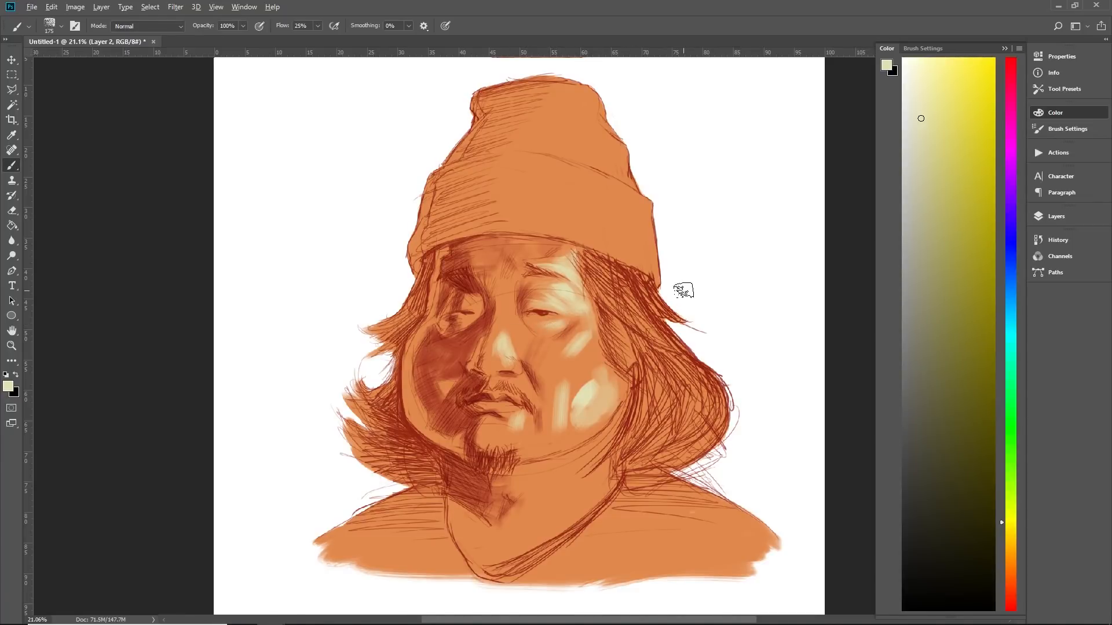
Reduce the brush size to 100 and refine the pale yellow highlight on the nose
{"action": "scroll", "coordinate": [626, 330], "scroll_direction": "down", "scroll_amount": 6}
{"action": "scroll", "coordinate": [617, 330], "scroll_direction": "up", "scroll_amount": 6}
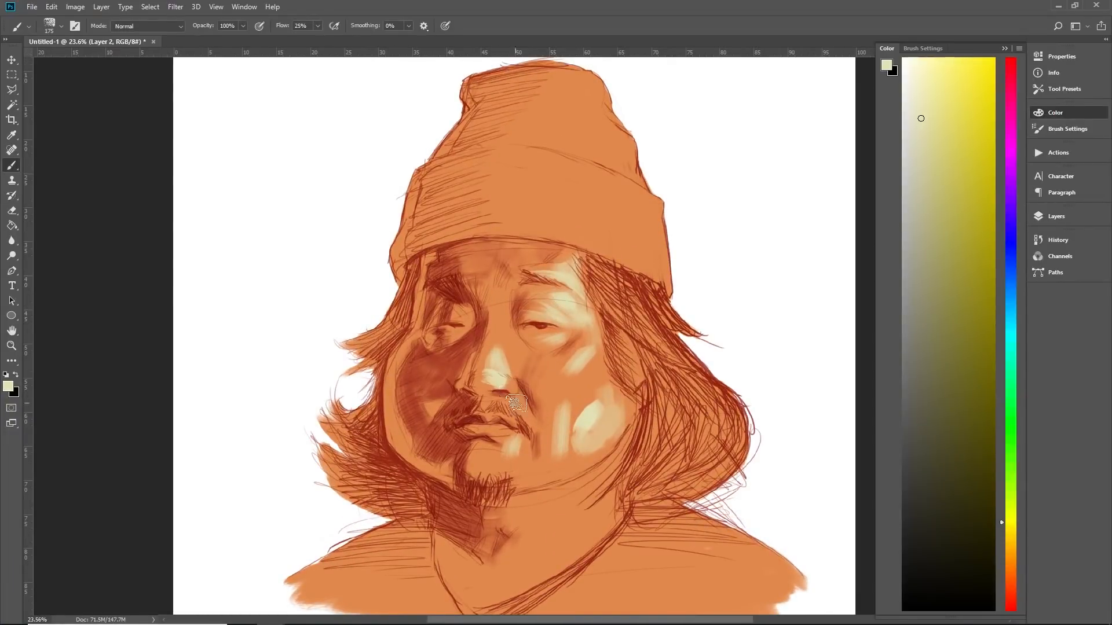
{"action": "key", "text": "bracketleft"}
{"action": "key", "text": "bracketleft"}
{"action": "left_click_drag", "start_coordinate": [493, 349], "coordinate": [489, 365]}
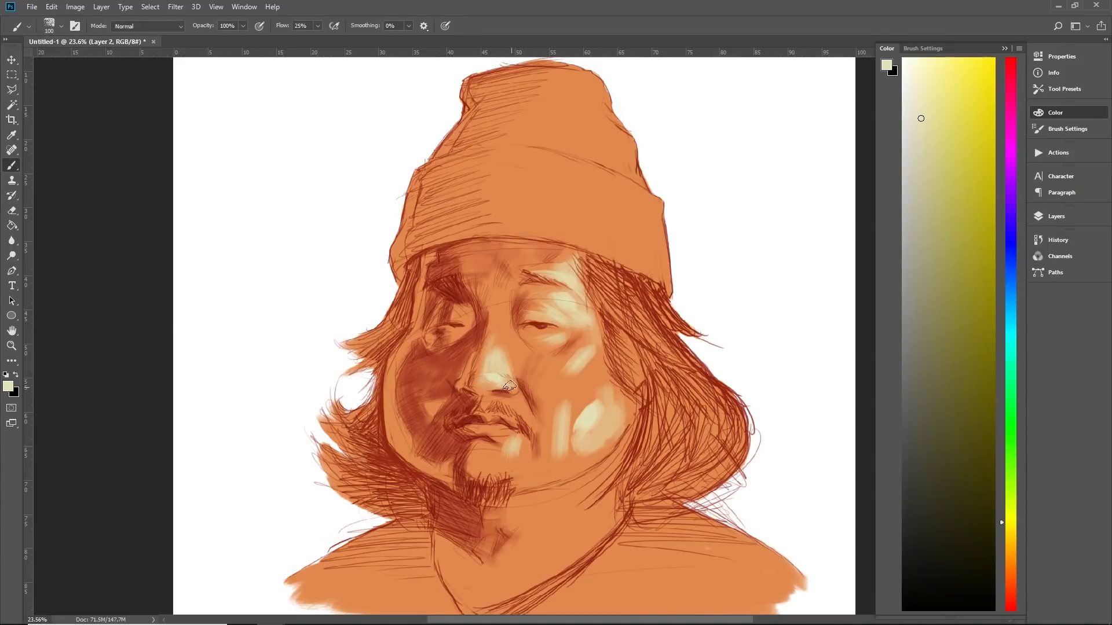
{"action": "scroll", "coordinate": [769, 499], "scroll_direction": "down", "scroll_amount": 4}
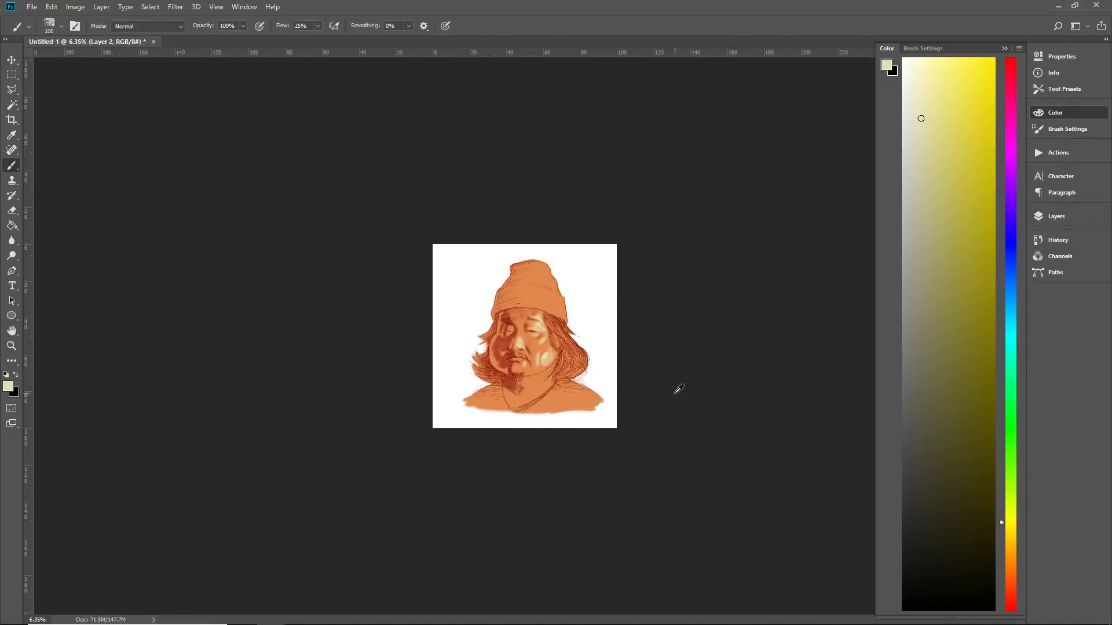
Paint light peach accents with a size 70 brush along the bridge of the nose and just beneath the nose
{"action": "scroll", "coordinate": [576, 311], "scroll_direction": "up", "scroll_amount": 3}
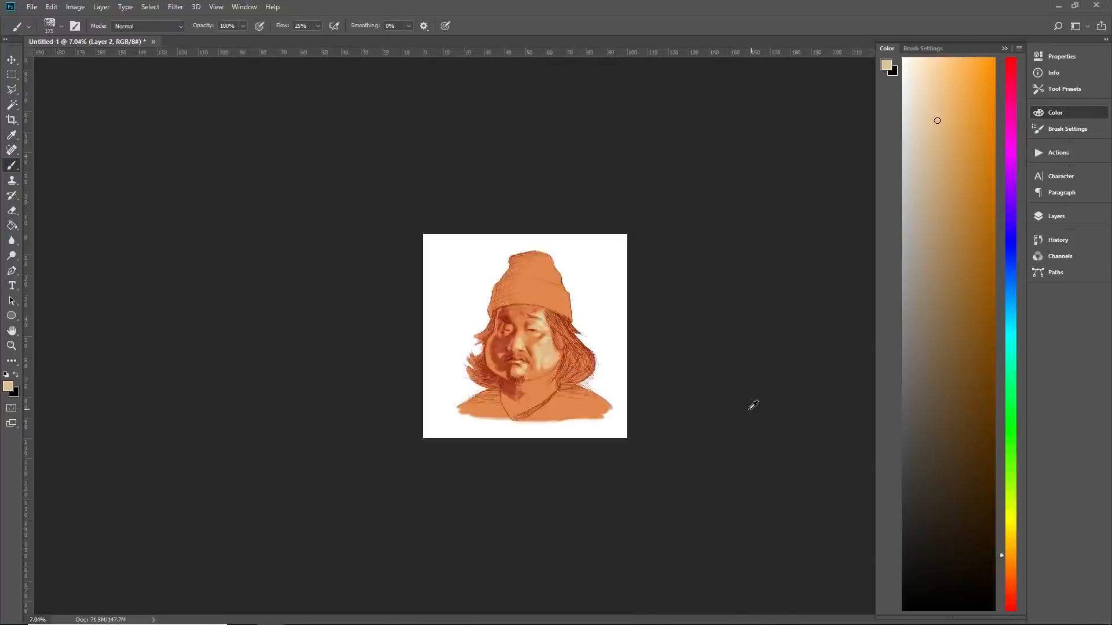
{"action": "scroll", "coordinate": [524, 336], "scroll_direction": "up", "scroll_amount": 6}
{"action": "scroll", "coordinate": [492, 278], "scroll_direction": "down", "scroll_amount": 1}
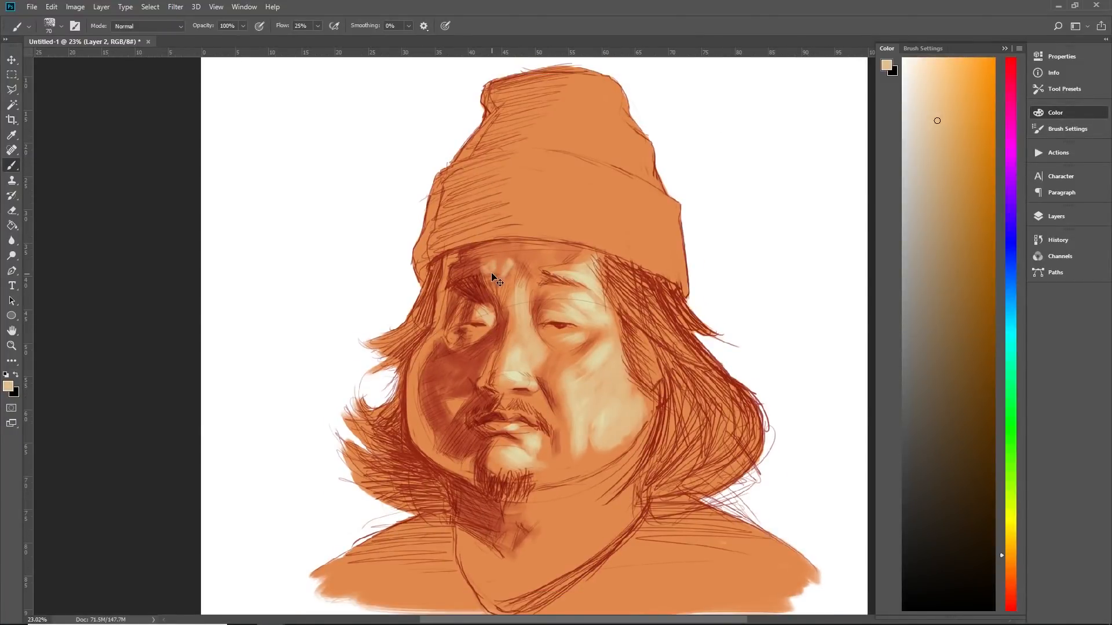
{"action": "left_click_drag", "start_coordinate": [535, 298], "coordinate": [507, 322]}
{"action": "left_click_drag", "start_coordinate": [538, 403], "coordinate": [531, 383]}
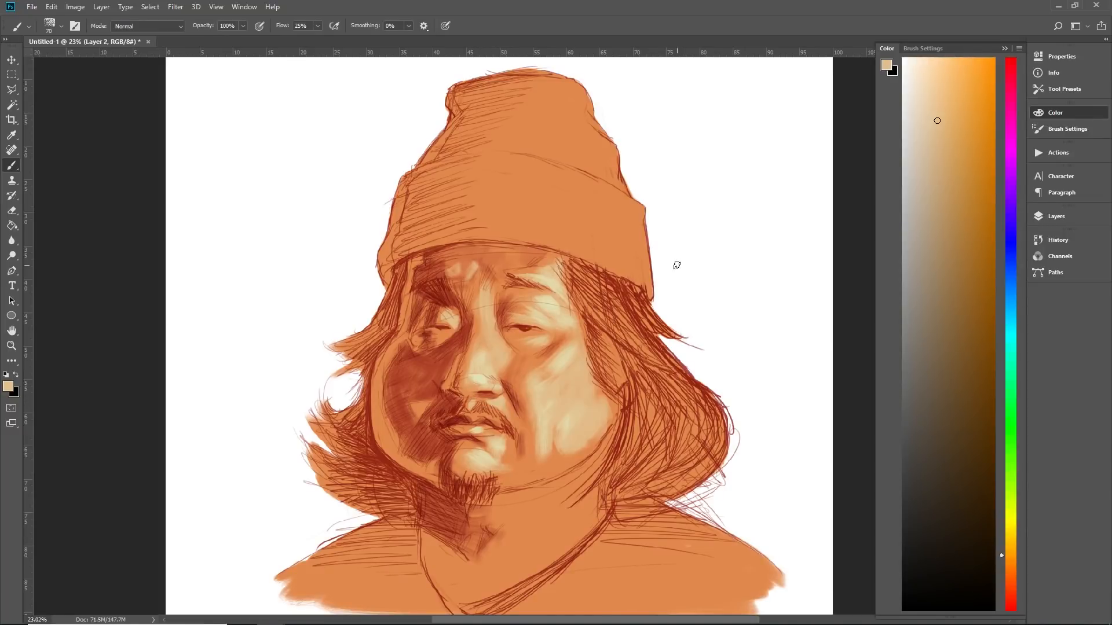
Sample the pale yellow above the right eye and paint highlights along the jaw between the right cheek and chin
{"action": "scroll", "coordinate": [626, 268], "scroll_direction": "down", "scroll_amount": 6}
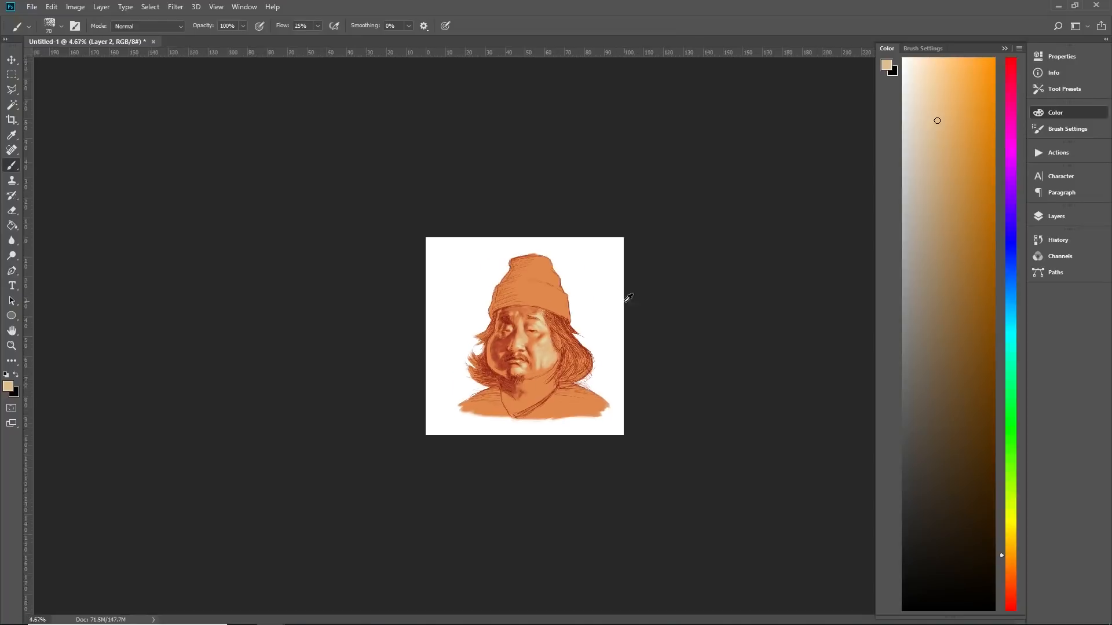
{"action": "scroll", "coordinate": [611, 300], "scroll_direction": "up", "scroll_amount": 4}
{"action": "scroll", "coordinate": [586, 356], "scroll_direction": "up", "scroll_amount": 2}
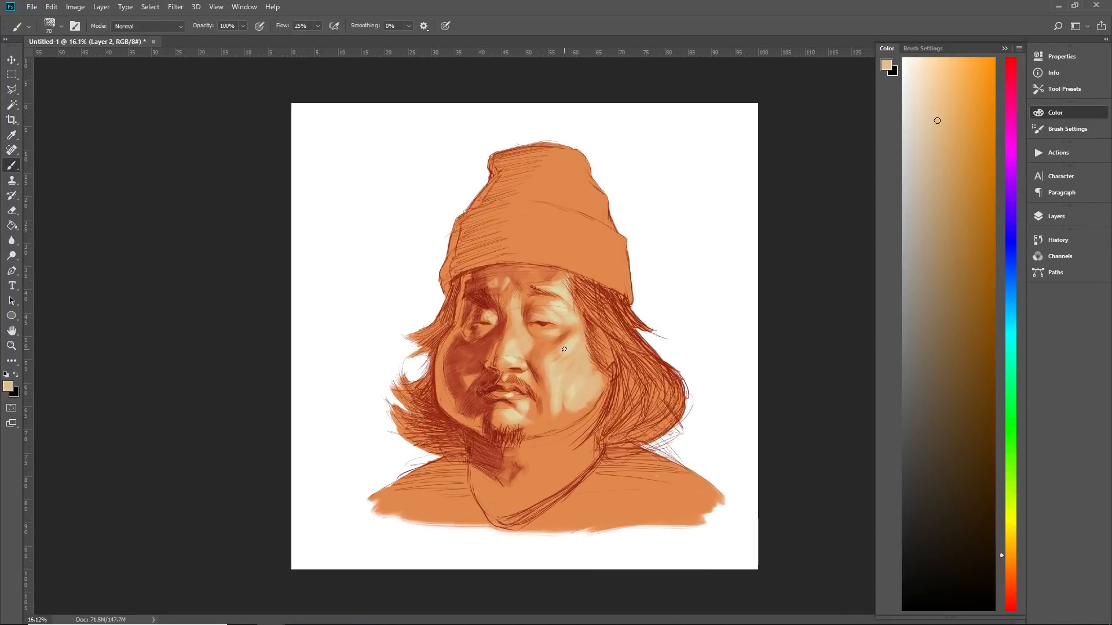
{"action": "scroll", "coordinate": [563, 292], "scroll_direction": "up", "scroll_amount": 3}
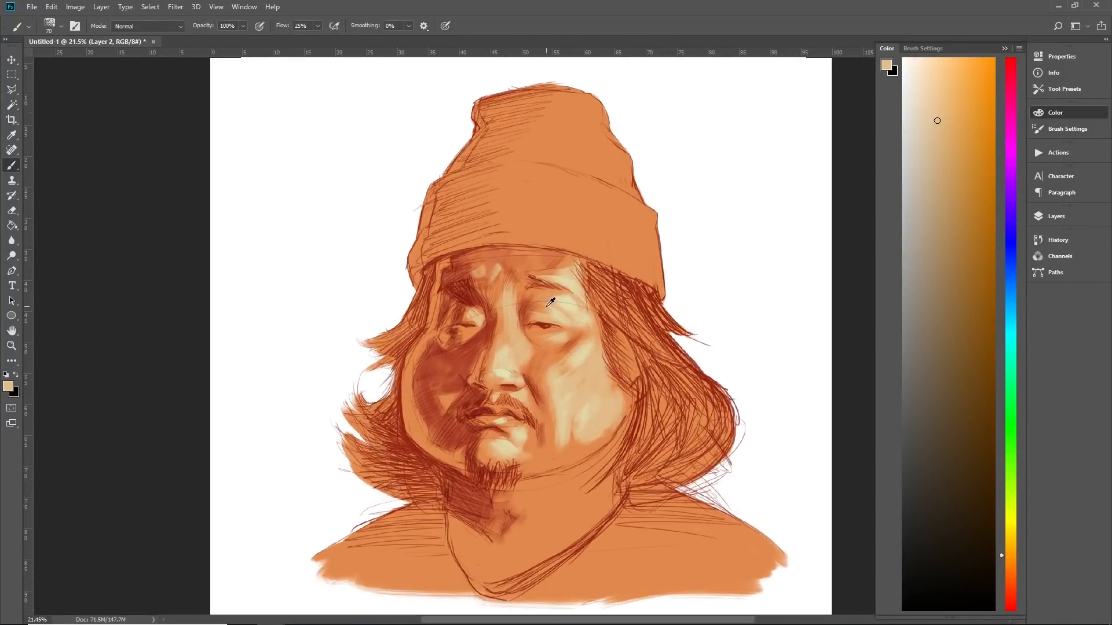
{"action": "left_click", "coordinate": [572, 295], "text": "alt"}
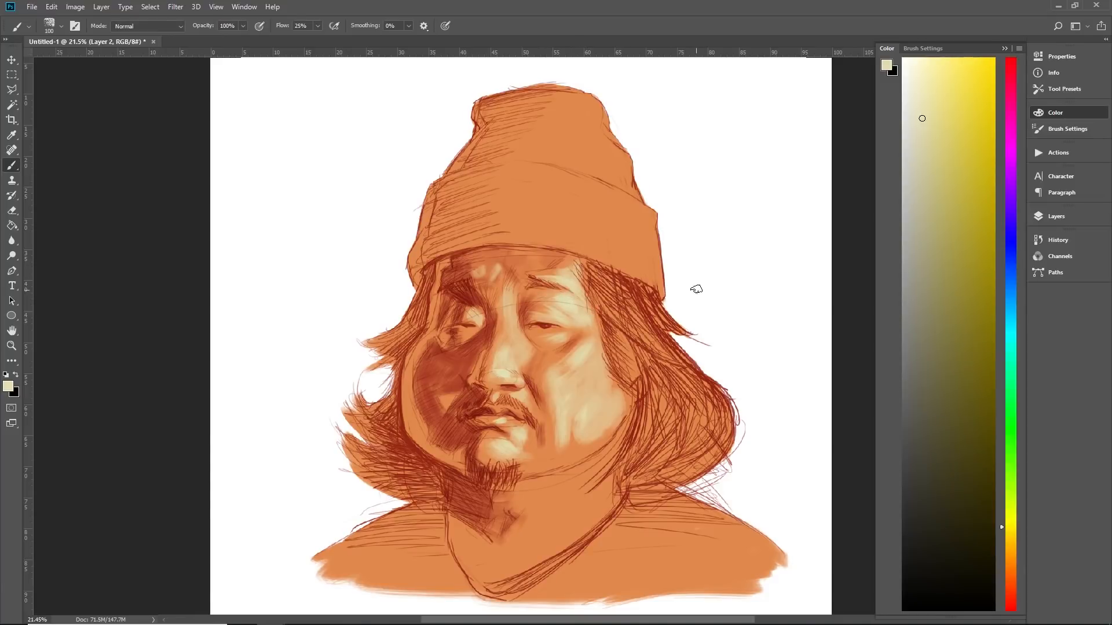
{"action": "scroll", "coordinate": [662, 155], "scroll_direction": "down", "scroll_amount": 2}
{"action": "scroll", "coordinate": [600, 365], "scroll_direction": "up", "scroll_amount": 2}
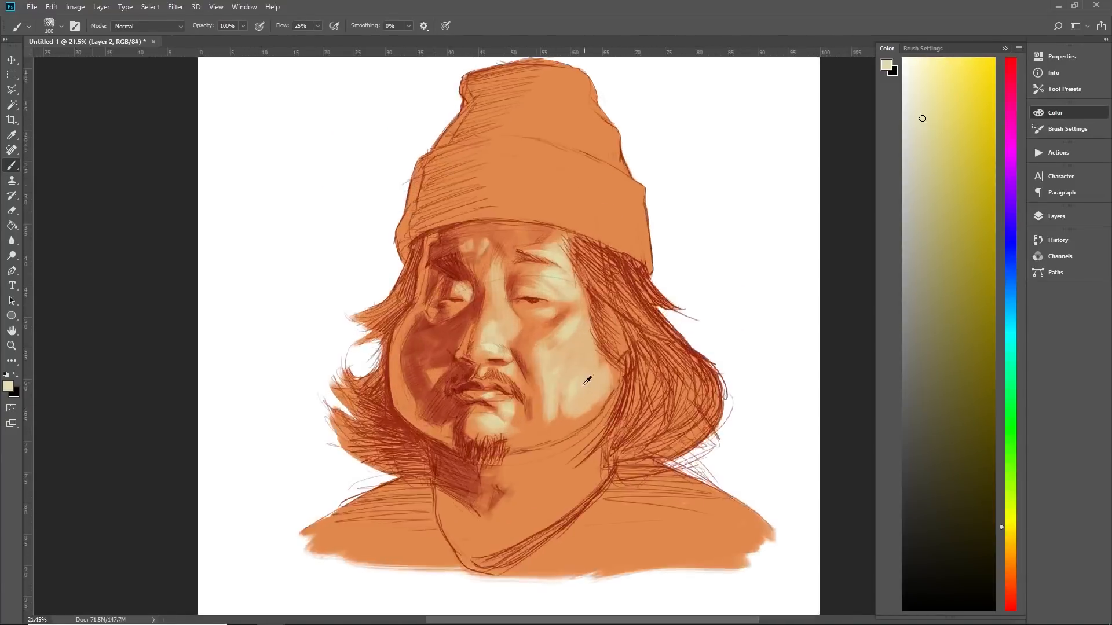
{"action": "scroll", "coordinate": [587, 380], "scroll_direction": "up", "scroll_amount": 1}
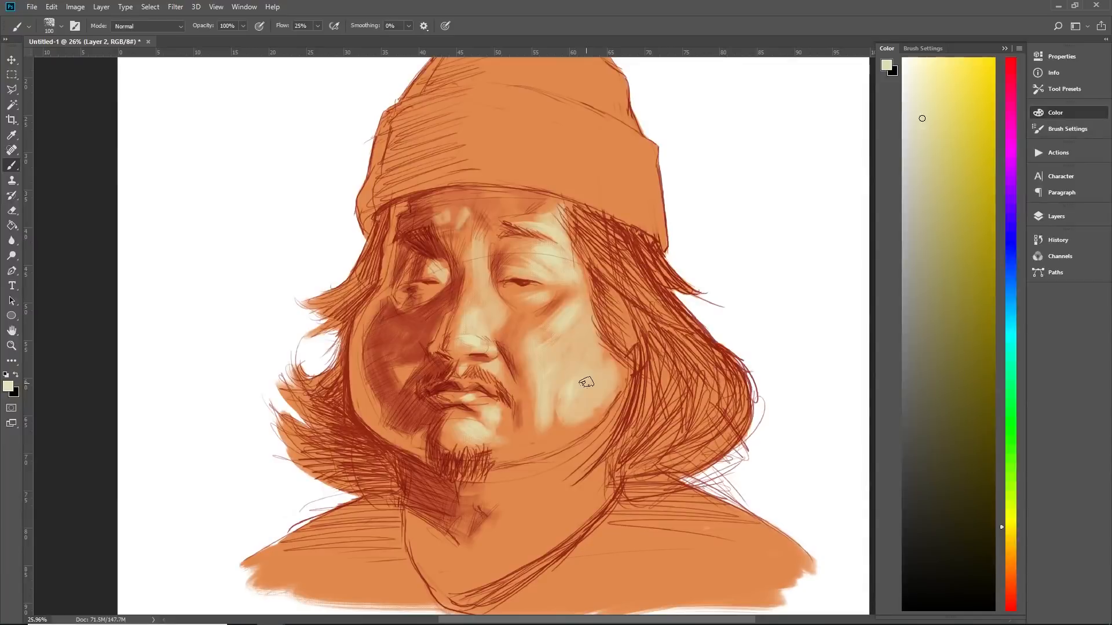
{"action": "left_click_drag", "start_coordinate": [541, 424], "coordinate": [517, 445]}
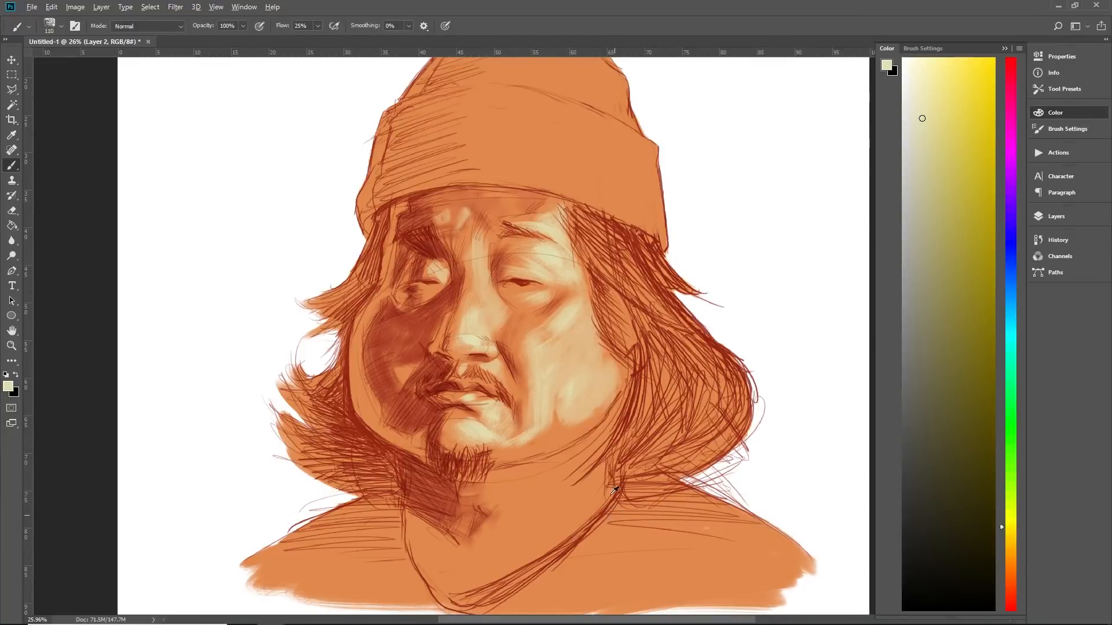
Enlarge the brush to 150, soften the right cheek highlight, and blend sampled peach along the lower jawline
{"action": "scroll", "coordinate": [615, 490], "scroll_direction": "down", "scroll_amount": 5}
{"action": "scroll", "coordinate": [569, 432], "scroll_direction": "up", "scroll_amount": 5}
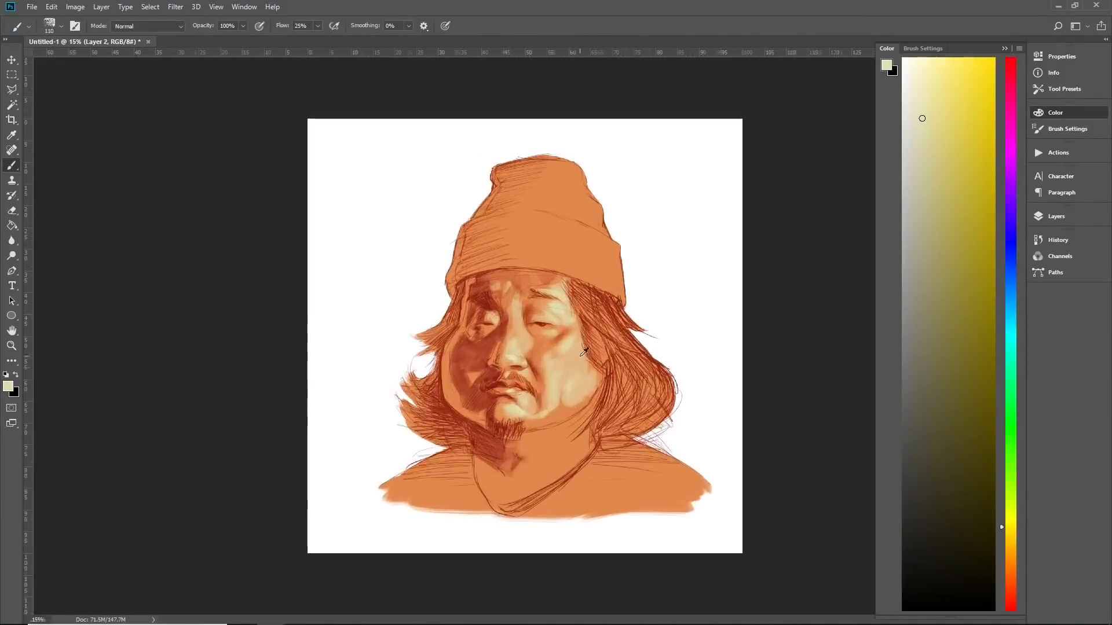
{"action": "scroll", "coordinate": [584, 351], "scroll_direction": "up", "scroll_amount": 1}
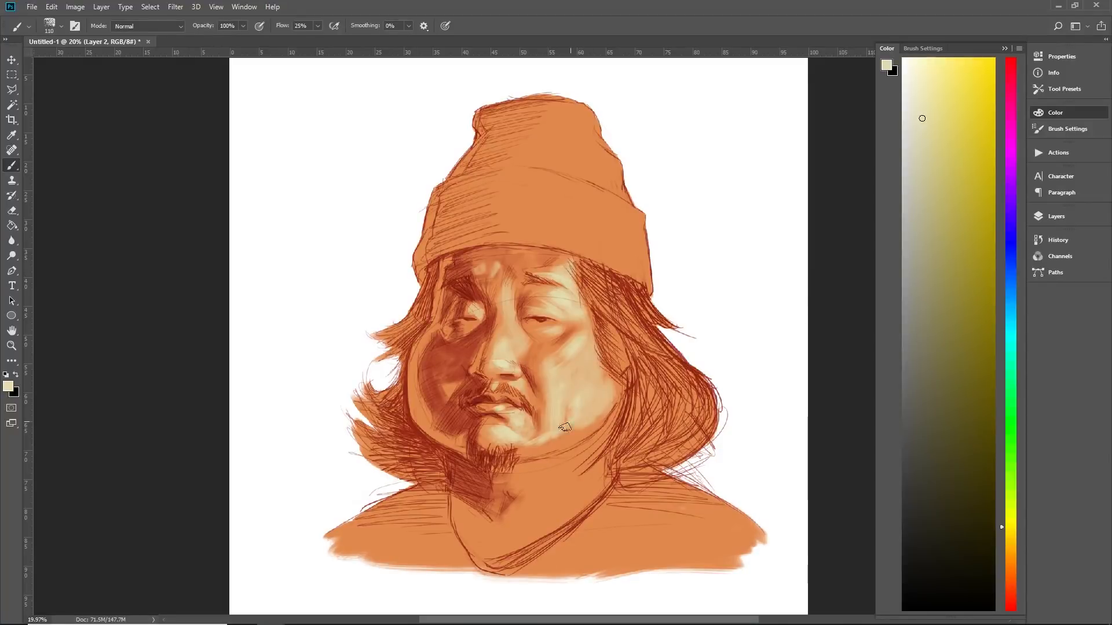
{"action": "key", "text": "bracketright"}
{"action": "key", "text": "bracketright"}
{"action": "mouse_move", "coordinate": [596, 397]}
{"action": "left_mouse_down"}
{"action": "mouse_move", "coordinate": [566, 430]}
{"action": "mouse_move", "coordinate": [596, 398]}
{"action": "mouse_move", "coordinate": [561, 422]}
{"action": "mouse_move", "coordinate": [586, 399]}
{"action": "mouse_move", "coordinate": [568, 407]}
{"action": "mouse_move", "coordinate": [581, 420]}
{"action": "mouse_move", "coordinate": [596, 390]}
{"action": "left_mouse_up"}
{"action": "left_click", "coordinate": [605, 399], "text": "alt"}
{"action": "mouse_move", "coordinate": [580, 428]}
{"action": "left_mouse_down"}
{"action": "mouse_move", "coordinate": [526, 455]}
{"action": "mouse_move", "coordinate": [605, 416]}
{"action": "mouse_move", "coordinate": [520, 448]}
{"action": "mouse_move", "coordinate": [541, 453]}
{"action": "mouse_move", "coordinate": [554, 440]}
{"action": "mouse_move", "coordinate": [524, 450]}
{"action": "left_mouse_up"}
{"action": "scroll", "coordinate": [446, 251], "scroll_direction": "down", "scroll_amount": 5}
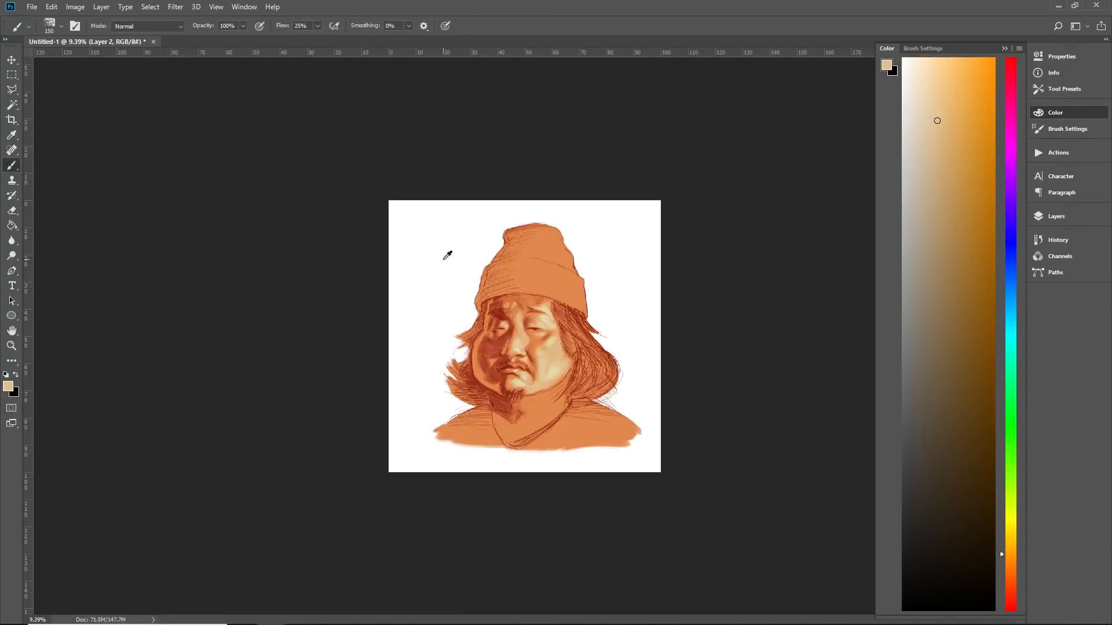
Sample the pale yellow on the outer right eyelid and brighten the skin around the right eye
{"action": "scroll", "coordinate": [576, 385], "scroll_direction": "up", "scroll_amount": 6}
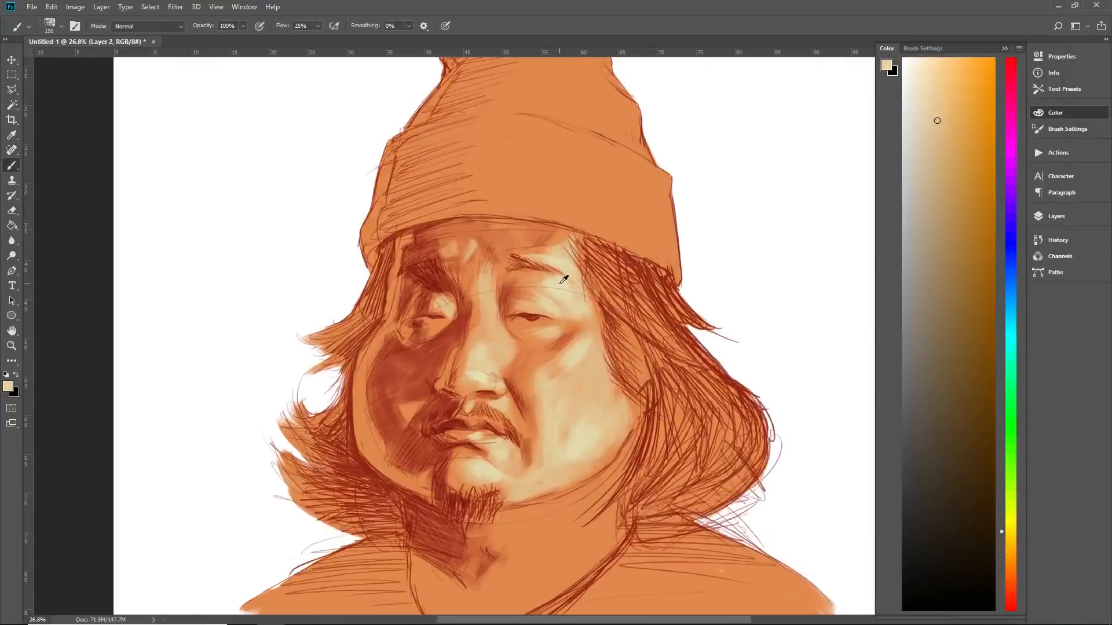
{"action": "left_click", "coordinate": [562, 283], "text": "alt"}
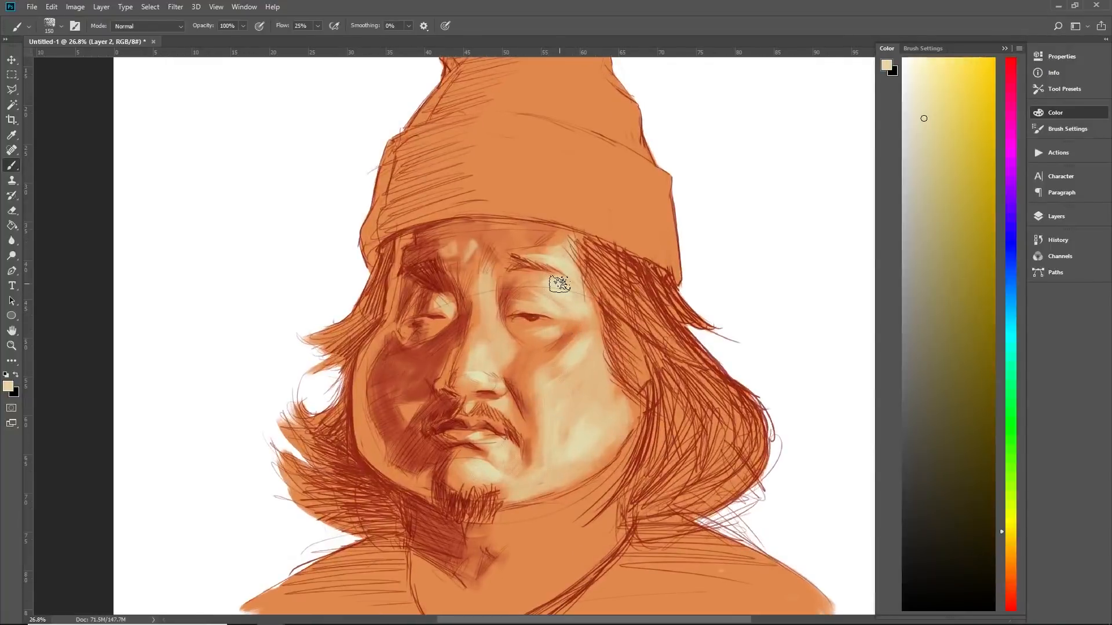
{"action": "mouse_move", "coordinate": [557, 281]}
{"action": "left_mouse_down"}
{"action": "mouse_move", "coordinate": [535, 282]}
{"action": "mouse_move", "coordinate": [565, 287]}
{"action": "mouse_move", "coordinate": [581, 315]}
{"action": "mouse_move", "coordinate": [559, 284]}
{"action": "mouse_move", "coordinate": [535, 297]}
{"action": "mouse_move", "coordinate": [553, 309]}
{"action": "mouse_move", "coordinate": [555, 333]}
{"action": "left_mouse_up"}
Enlarge the brush to 300 and paint broad pale yellow highlights on the neck below the right jawline
{"action": "left_click_drag", "start_coordinate": [546, 442], "coordinate": [548, 377]}
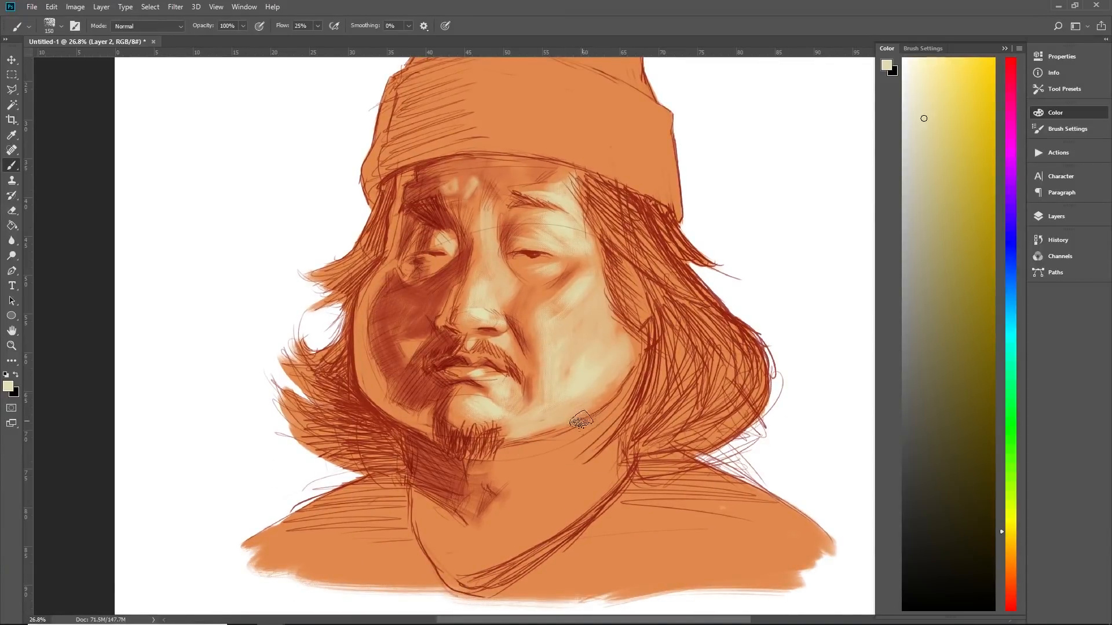
{"action": "key", "text": "bracketright"}
{"action": "key", "text": "bracketright"}
{"action": "key", "text": "bracketright"}
{"action": "key", "text": "bracketright"}
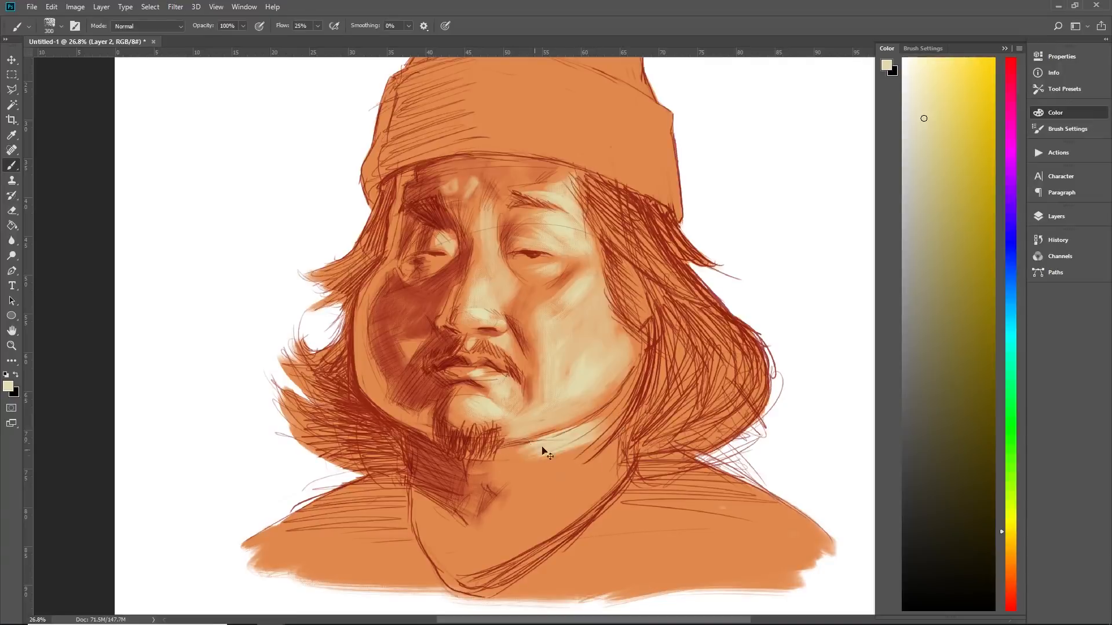
{"action": "mouse_move", "coordinate": [534, 450]}
{"action": "left_mouse_down"}
{"action": "mouse_move", "coordinate": [600, 428]}
{"action": "mouse_move", "coordinate": [503, 454]}
{"action": "mouse_move", "coordinate": [533, 470]}
{"action": "mouse_move", "coordinate": [609, 428]}
{"action": "mouse_move", "coordinate": [532, 484]}
{"action": "mouse_move", "coordinate": [588, 456]}
{"action": "mouse_move", "coordinate": [549, 465]}
{"action": "mouse_move", "coordinate": [579, 476]}
{"action": "mouse_move", "coordinate": [562, 499]}
{"action": "mouse_move", "coordinate": [555, 480]}
{"action": "mouse_move", "coordinate": [569, 483]}
{"action": "mouse_move", "coordinate": [569, 468]}
{"action": "mouse_move", "coordinate": [577, 515]}
{"action": "mouse_move", "coordinate": [599, 519]}
{"action": "mouse_move", "coordinate": [615, 562]}
{"action": "mouse_move", "coordinate": [645, 552]}
{"action": "left_mouse_up"}
Try other brush presets with pale yellow test strokes on the neck and shirt, undoing each test
{"action": "key", "text": "period"}
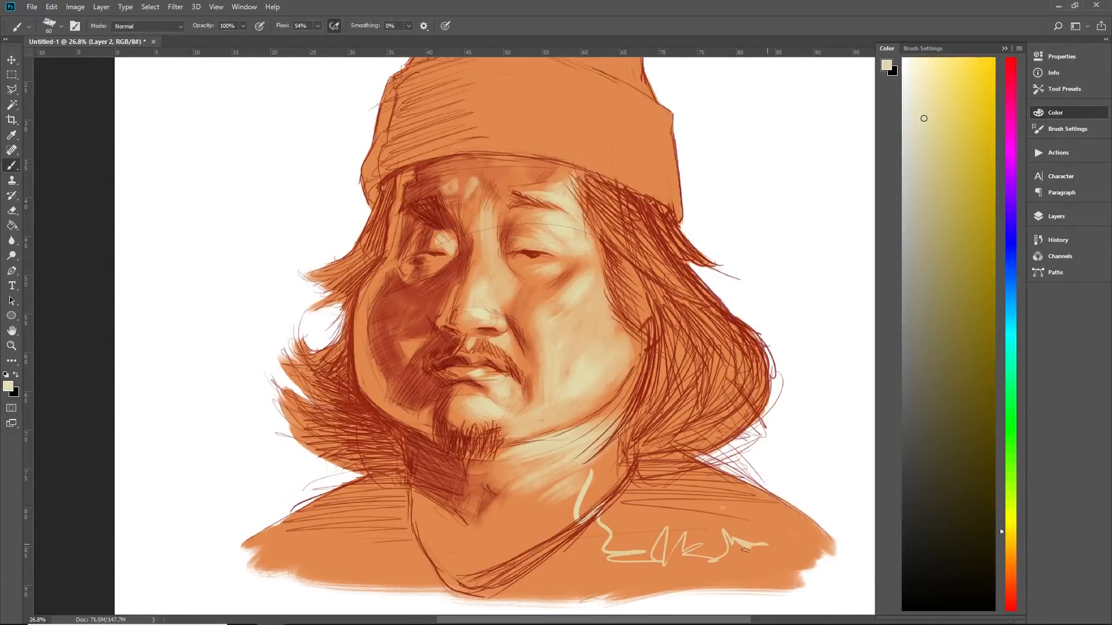
{"action": "key", "text": "ctrl+z"}
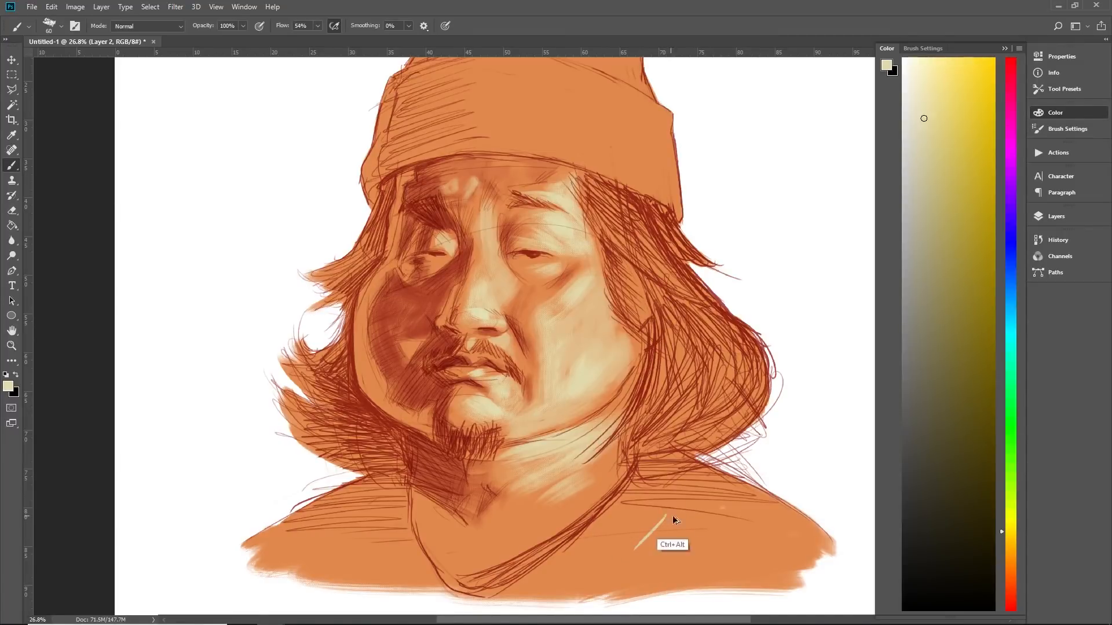
{"action": "key", "text": "ctrl+alt+z"}
{"action": "left_click_drag", "start_coordinate": [652, 515], "coordinate": [613, 537]}
{"action": "key", "text": "ctrl+alt+z"}
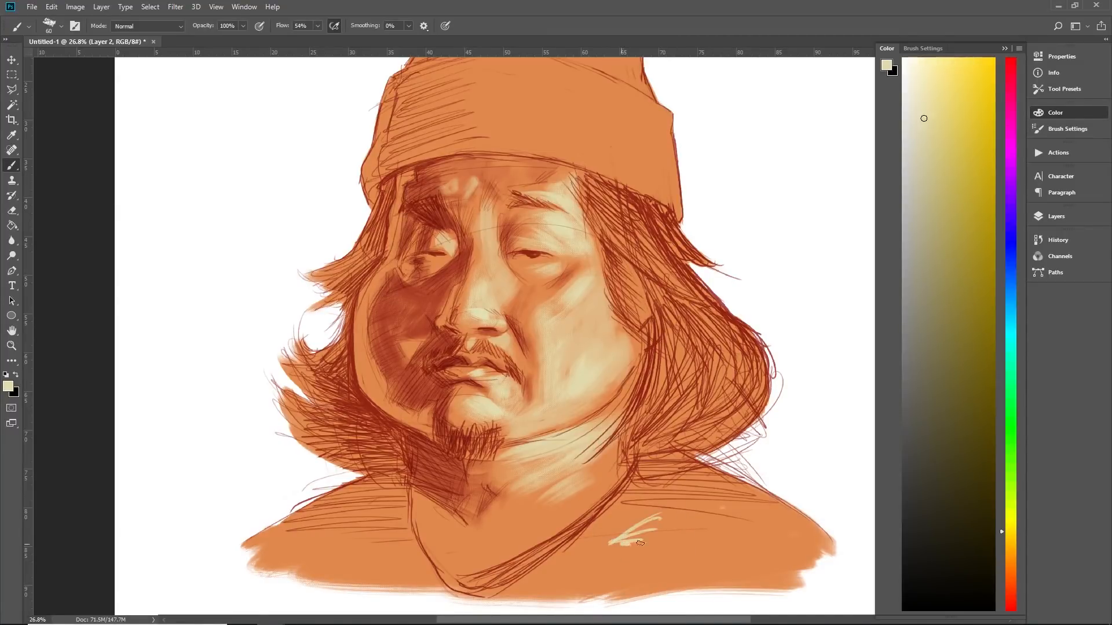
{"action": "key", "text": "ctrl+alt+z"}
{"action": "key", "text": "."}
{"action": "mouse_move", "coordinate": [639, 518]}
{"action": "left_mouse_down"}
{"action": "mouse_move", "coordinate": [611, 561]}
{"action": "mouse_move", "coordinate": [728, 527]}
{"action": "mouse_move", "coordinate": [752, 542]}
{"action": "mouse_move", "coordinate": [682, 523]}
{"action": "mouse_move", "coordinate": [720, 566]}
{"action": "mouse_move", "coordinate": [567, 578]}
{"action": "left_mouse_up"}
{"action": "key", "text": "ctrl+alt+z"}
Set the brush flow to 25% and build up the neck highlights above the collar with a size 110 brush
{"action": "key", "text": "shift+2"}
{"action": "key", "text": "shift+5"}
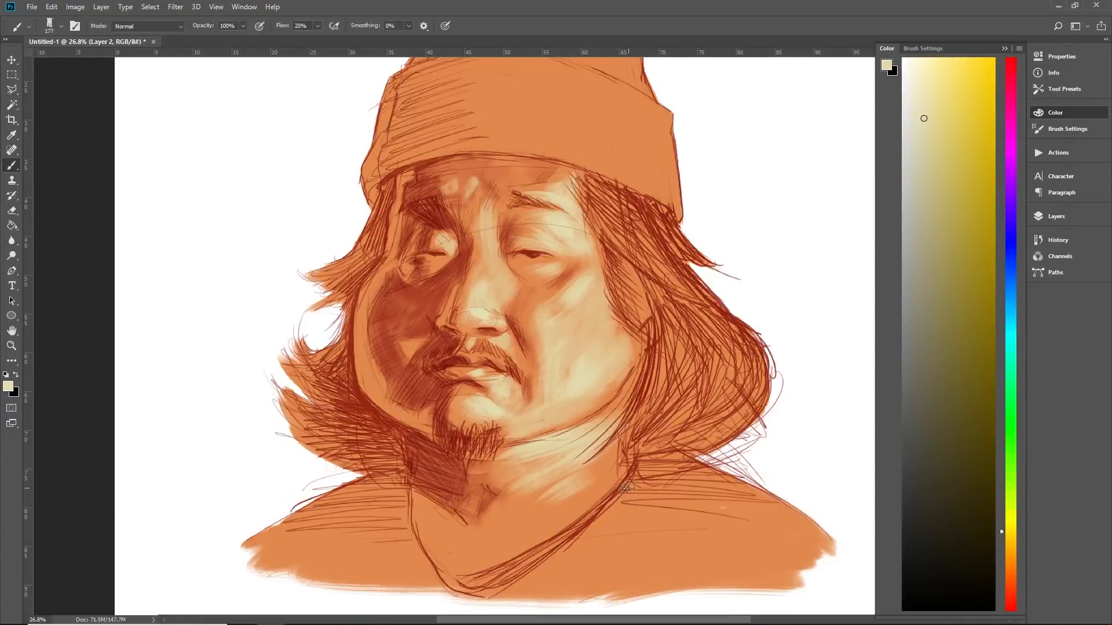
{"action": "key", "text": "."}
{"action": "mouse_move", "coordinate": [602, 463]}
{"action": "left_mouse_down"}
{"action": "mouse_move", "coordinate": [588, 483]}
{"action": "mouse_move", "coordinate": [536, 497]}
{"action": "left_mouse_up"}
{"action": "scroll", "coordinate": [612, 453], "scroll_direction": "down", "scroll_amount": 1}
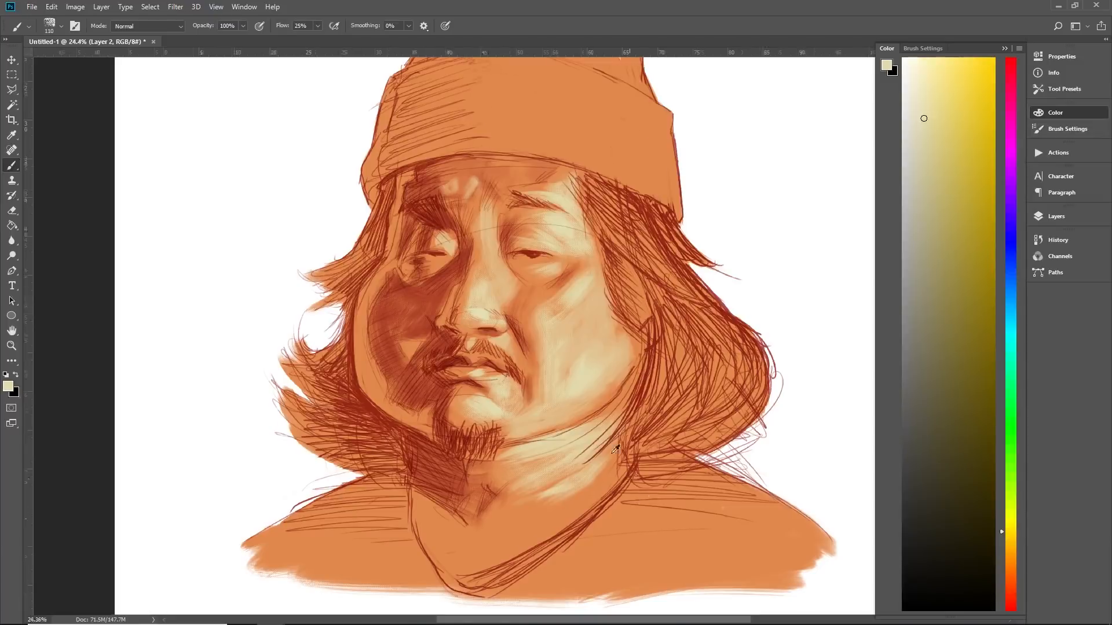
{"action": "scroll", "coordinate": [620, 406], "scroll_direction": "down", "scroll_amount": 3}
{"action": "scroll", "coordinate": [634, 383], "scroll_direction": "up", "scroll_amount": 3}
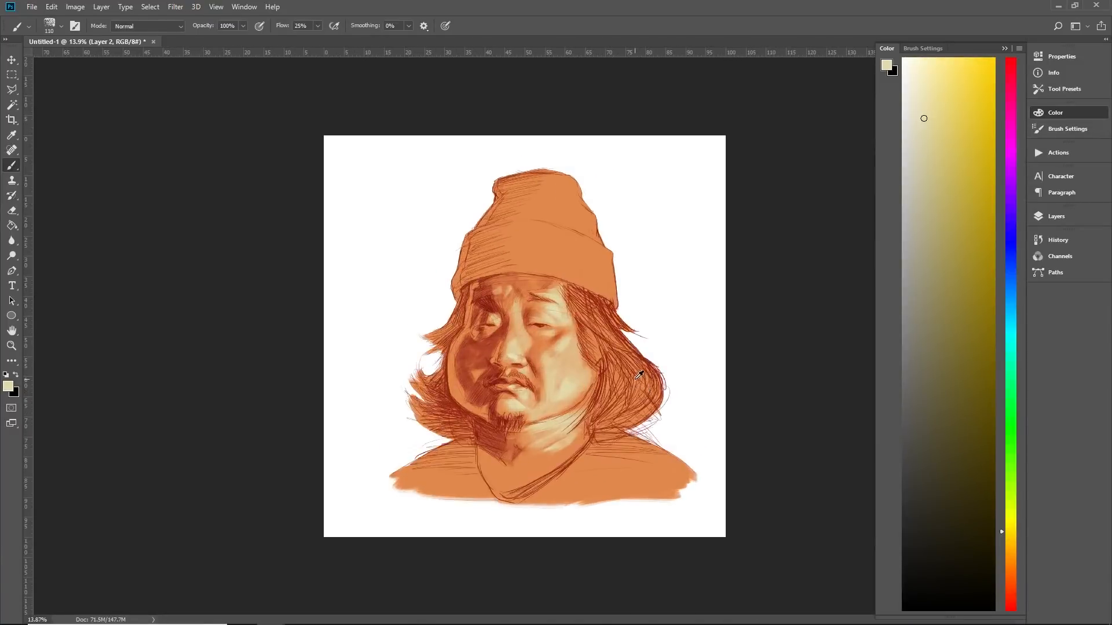
Sample the light peach tone on the neck and paint the skin above the V-neck collar with a size 200 brush
{"action": "scroll", "coordinate": [639, 376], "scroll_direction": "up", "scroll_amount": 1}
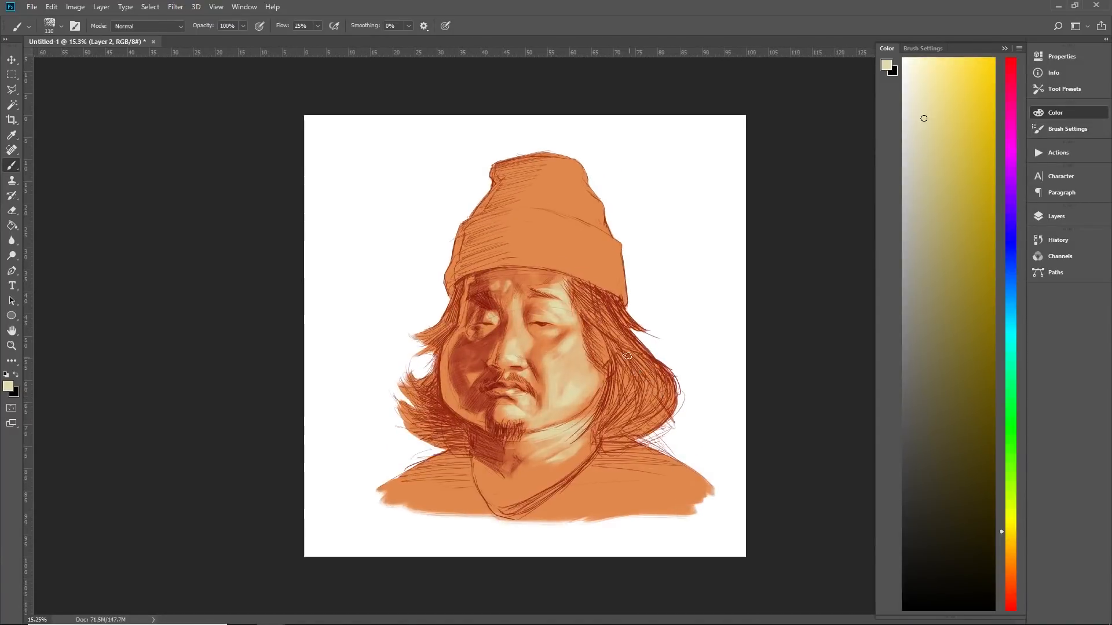
{"action": "left_click", "coordinate": [555, 358], "text": "alt"}
{"action": "scroll", "coordinate": [542, 454], "scroll_direction": "up", "scroll_amount": 4}
{"action": "scroll", "coordinate": [543, 454], "scroll_direction": "down", "scroll_amount": 4}
{"action": "left_click", "coordinate": [541, 463], "text": "alt"}
{"action": "left_click_drag", "start_coordinate": [515, 486], "coordinate": [541, 477]}
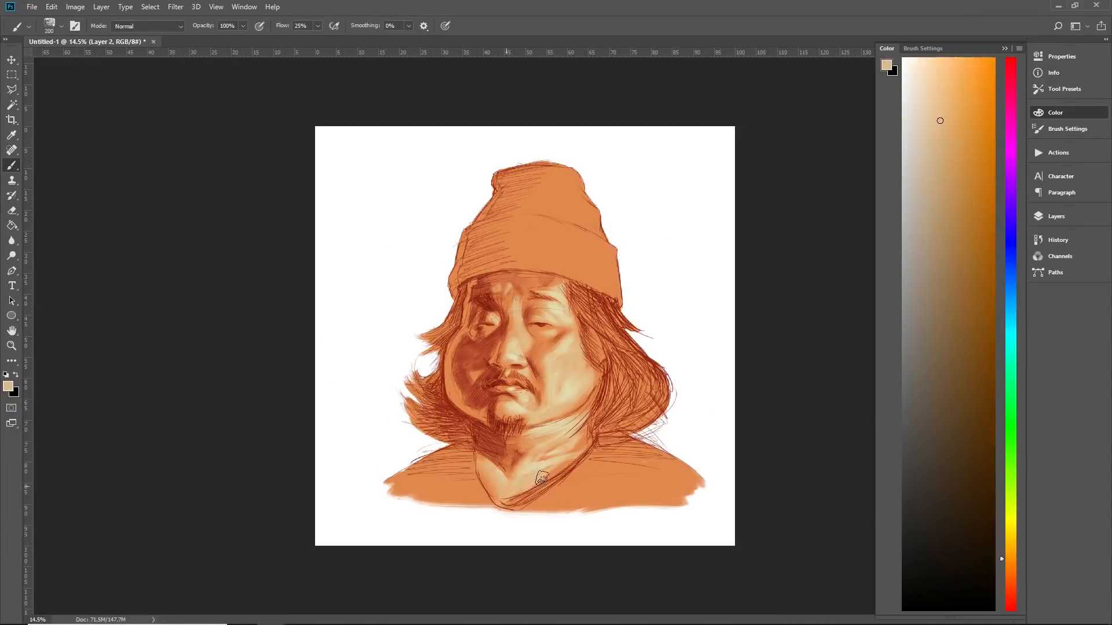
{"action": "left_click", "coordinate": [533, 481], "text": "alt"}
Sample the red-brown shadow on the left cheek and set the brush size to 175
{"action": "left_click", "coordinate": [472, 376], "text": "alt"}
{"action": "key", "text": "bracketleft"}
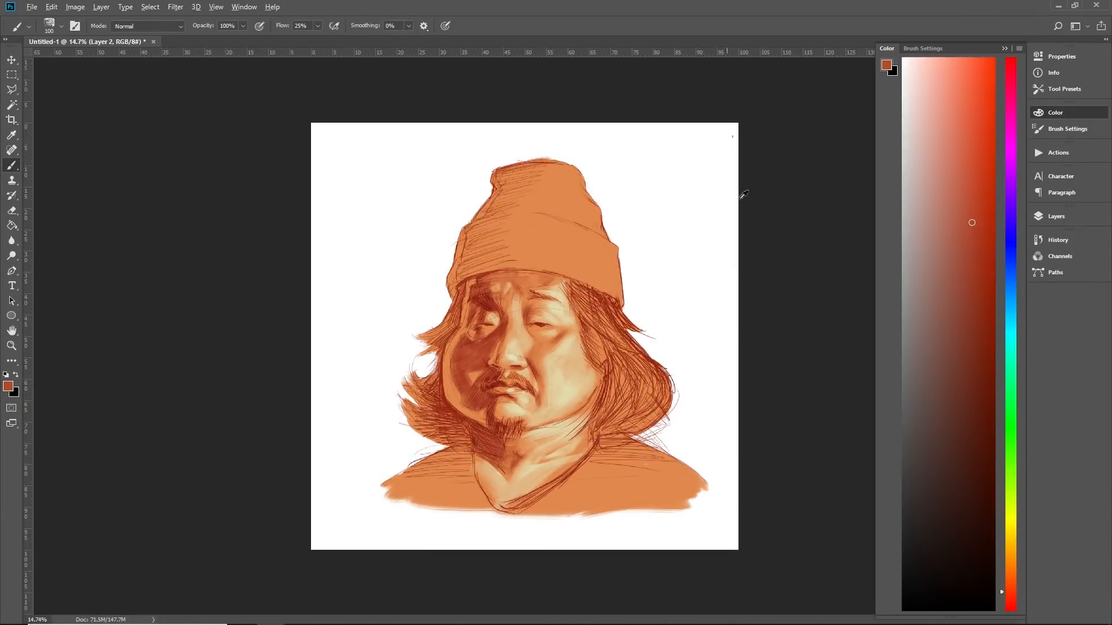
{"action": "scroll", "coordinate": [765, 328], "scroll_direction": "down", "scroll_amount": 4}
{"action": "scroll", "coordinate": [703, 332], "scroll_direction": "up", "scroll_amount": 4}
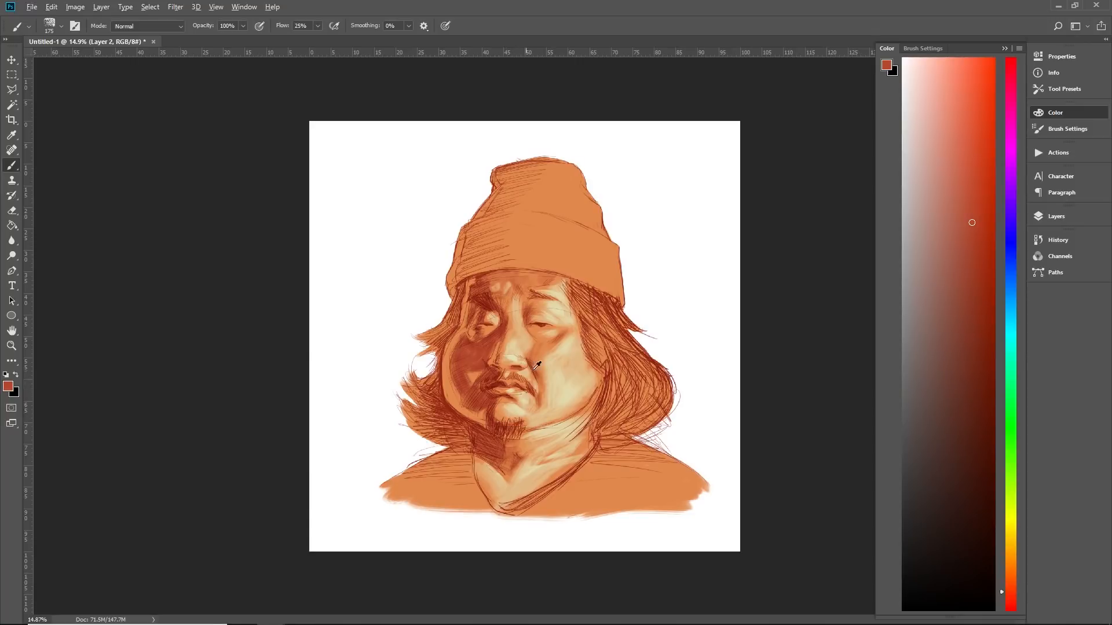
{"action": "scroll", "coordinate": [536, 364], "scroll_direction": "up", "scroll_amount": 2}
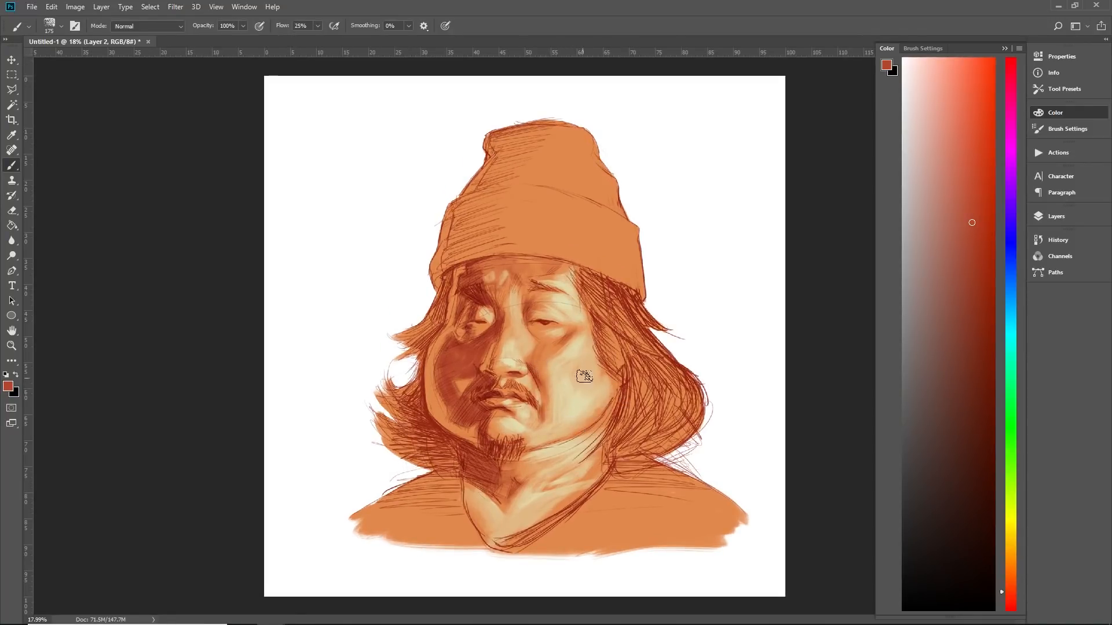
Pick a bright red and paint over the whole beanie with a size 400 brush
{"action": "left_click", "coordinate": [1011, 609]}
{"action": "left_click", "coordinate": [980, 66]}
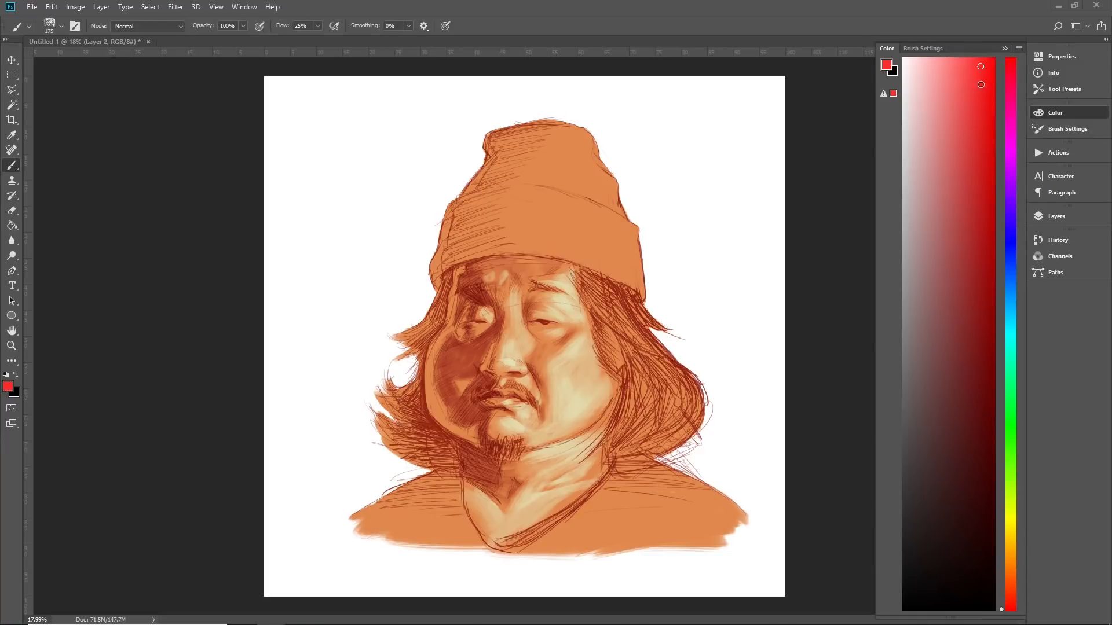
{"action": "left_click", "coordinate": [983, 85]}
{"action": "mouse_move", "coordinate": [519, 191]}
{"action": "left_mouse_down"}
{"action": "mouse_move", "coordinate": [496, 220]}
{"action": "mouse_move", "coordinate": [502, 211]}
{"action": "left_mouse_up"}
{"action": "key", "text": "ctrl+z"}
{"action": "key", "text": "bracketright"}
{"action": "key", "text": "bracketright"}
{"action": "key", "text": "bracketright"}
{"action": "key", "text": "bracketright"}
{"action": "key", "text": "bracketright"}
{"action": "key", "text": "bracketright"}
{"action": "key", "text": "bracketright"}
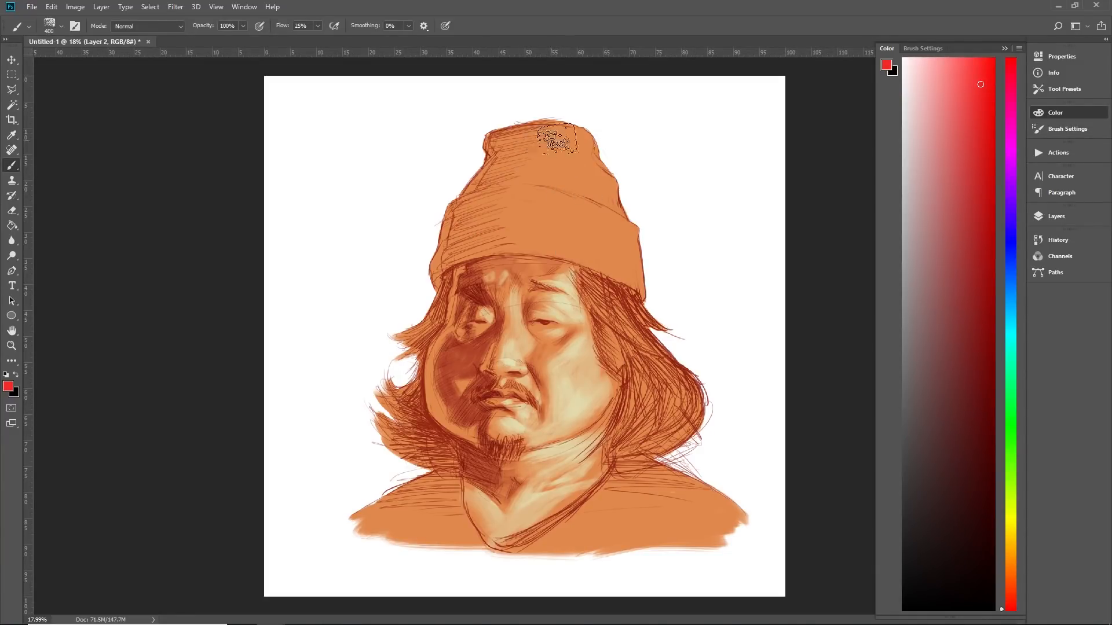
{"action": "mouse_move", "coordinate": [556, 142]}
{"action": "left_mouse_down"}
{"action": "mouse_move", "coordinate": [594, 153]}
{"action": "mouse_move", "coordinate": [604, 167]}
{"action": "mouse_move", "coordinate": [499, 186]}
{"action": "mouse_move", "coordinate": [454, 208]}
{"action": "mouse_move", "coordinate": [457, 218]}
{"action": "mouse_move", "coordinate": [557, 226]}
{"action": "mouse_move", "coordinate": [493, 237]}
{"action": "mouse_move", "coordinate": [655, 244]}
{"action": "mouse_move", "coordinate": [566, 157]}
{"action": "mouse_move", "coordinate": [586, 232]}
{"action": "mouse_move", "coordinate": [622, 260]}
{"action": "mouse_move", "coordinate": [535, 241]}
{"action": "mouse_move", "coordinate": [630, 270]}
{"action": "mouse_move", "coordinate": [569, 244]}
{"action": "mouse_move", "coordinate": [663, 278]}
{"action": "left_mouse_up"}
{"action": "mouse_move", "coordinate": [440, 244]}
{"action": "left_mouse_down"}
{"action": "mouse_move", "coordinate": [418, 262]}
{"action": "mouse_move", "coordinate": [466, 249]}
{"action": "left_mouse_up"}
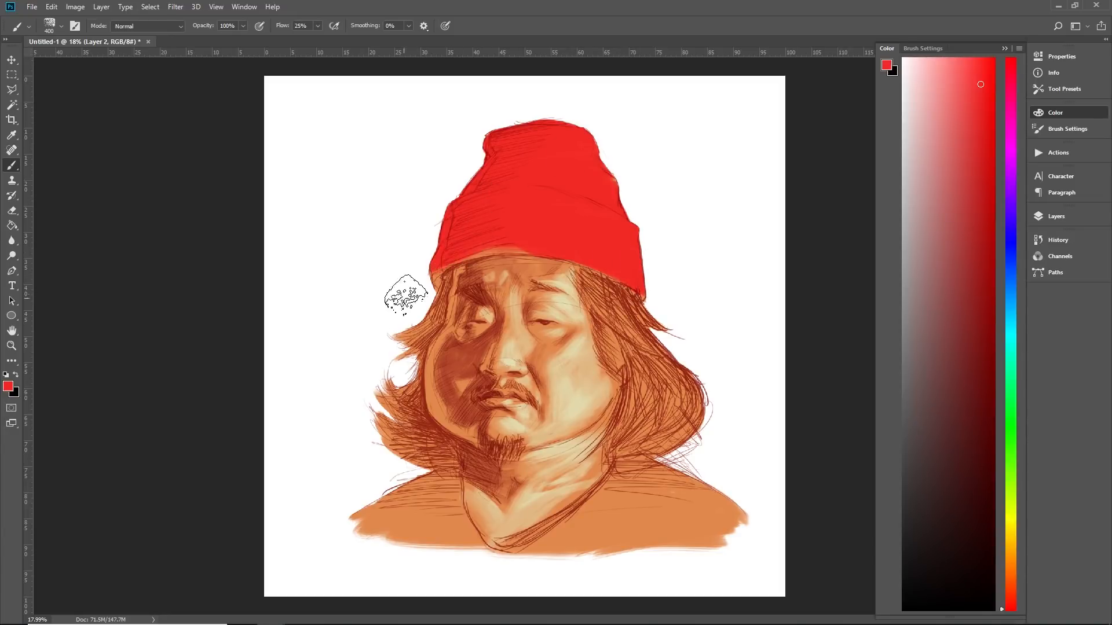
Reduce the brush to 125 and fill in the beanie's lower brim edge with the same red
{"action": "key", "text": "bracketleft"}
{"action": "key", "text": "bracketleft"}
{"action": "key", "text": "bracketleft"}
{"action": "key", "text": "bracketleft"}
{"action": "key", "text": "bracketleft"}
{"action": "key", "text": "bracketleft"}
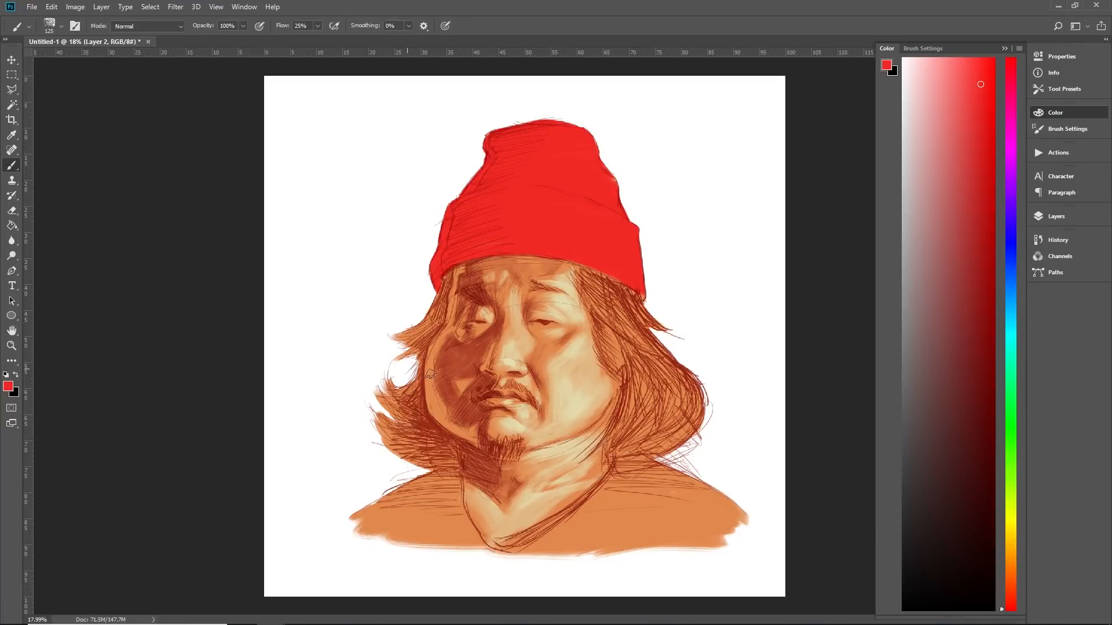
Test a dark blue and a duller slate blue with strokes beside the left collar, undoing each one
{"action": "left_click", "coordinate": [1011, 231]}
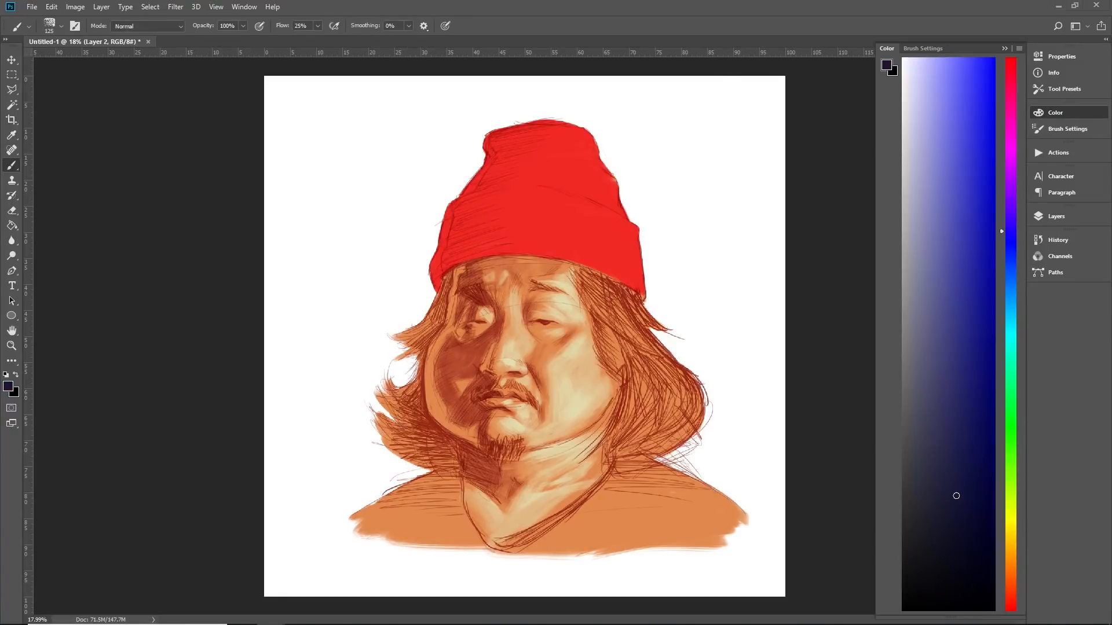
{"action": "left_click", "coordinate": [956, 310]}
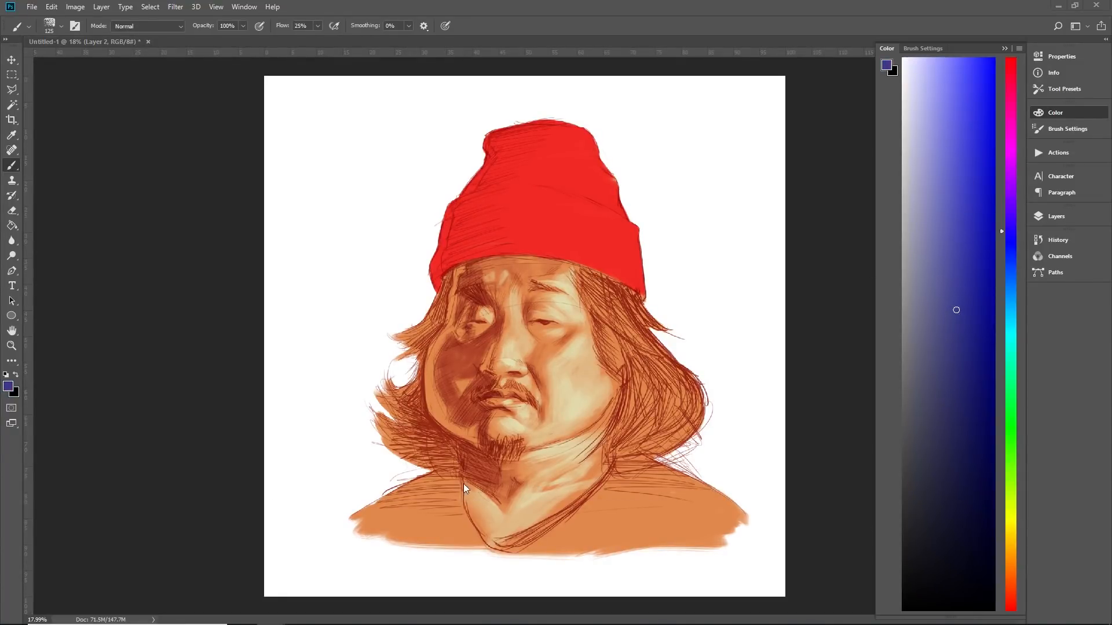
{"action": "left_click_drag", "start_coordinate": [464, 489], "coordinate": [459, 530]}
{"action": "scroll", "coordinate": [564, 333], "scroll_direction": "down", "scroll_amount": 5}
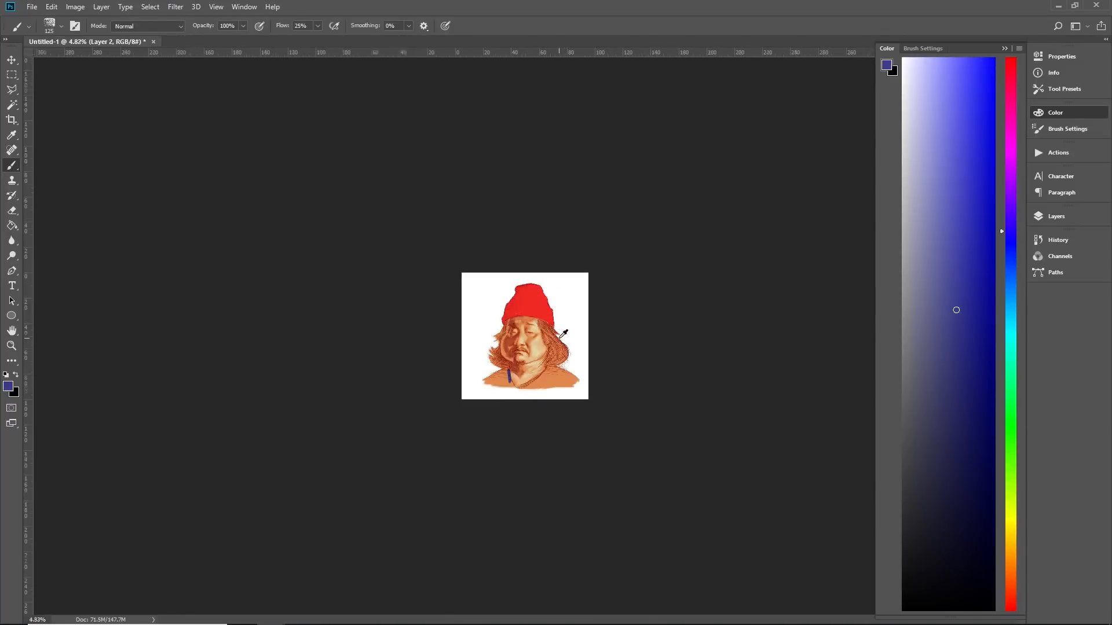
{"action": "scroll", "coordinate": [564, 334], "scroll_direction": "up", "scroll_amount": 4}
{"action": "key", "text": "ctrl+z"}
{"action": "left_click", "coordinate": [924, 365]}
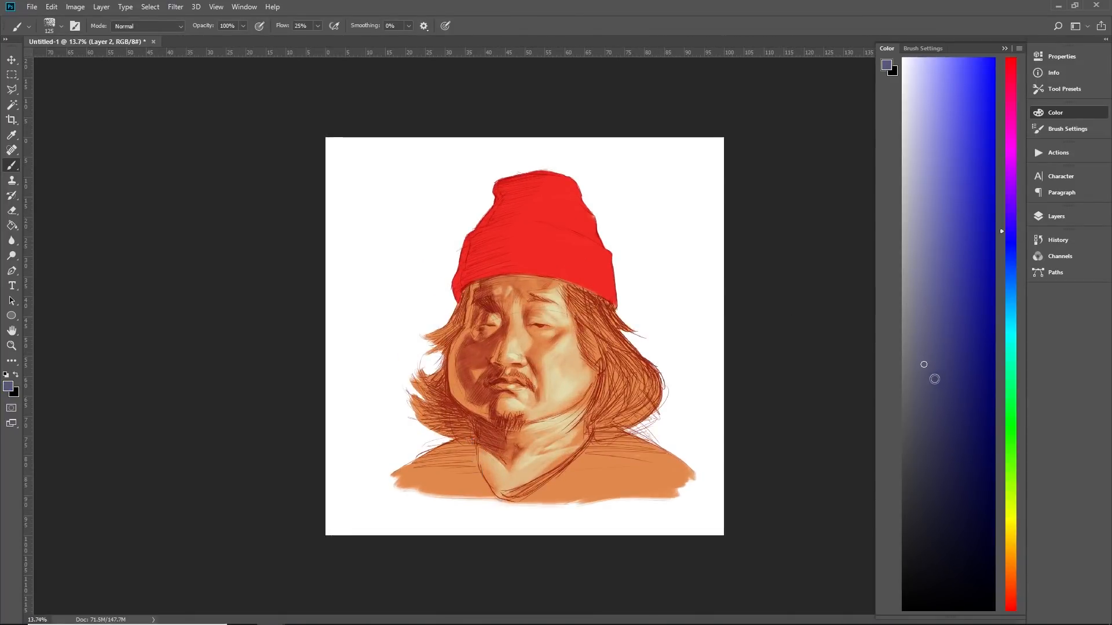
{"action": "left_click_drag", "start_coordinate": [466, 435], "coordinate": [478, 481]}
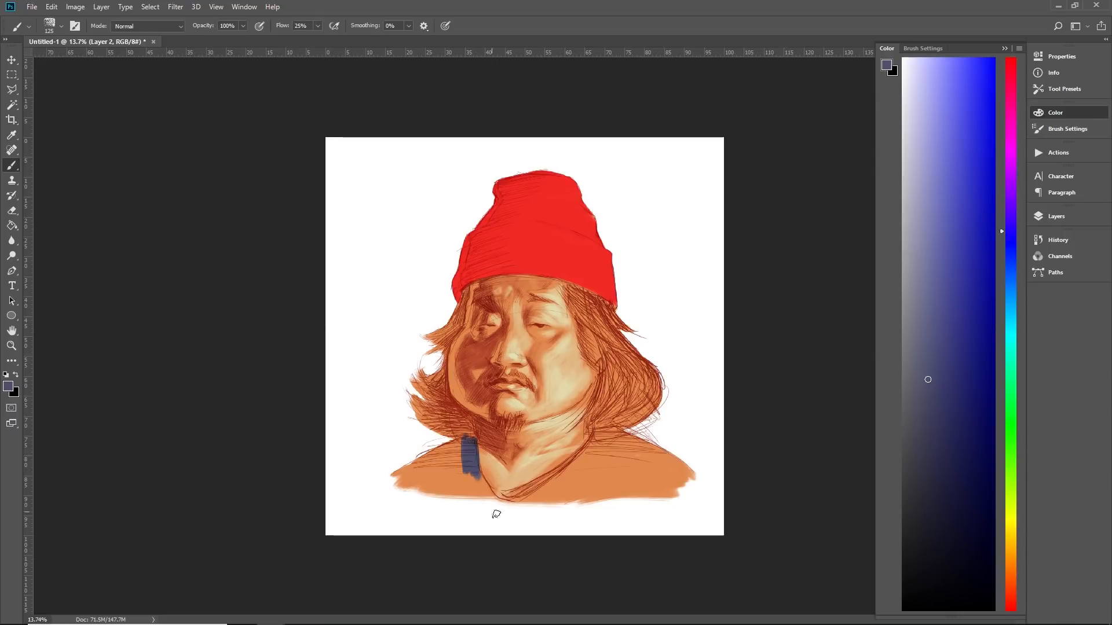
{"action": "key", "text": "ctrl+z"}
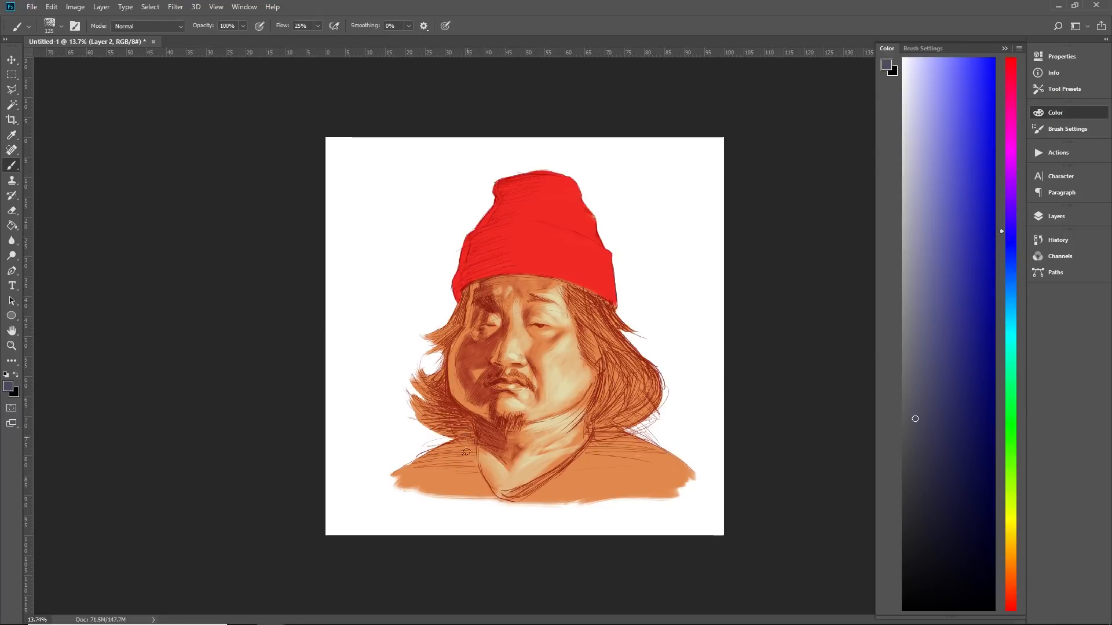
Try a darker blue-gray along the left collar edge and undo the test strokes
{"action": "mouse_move", "coordinate": [471, 440]}
{"action": "left_mouse_down"}
{"action": "mouse_move", "coordinate": [475, 475]}
{"action": "mouse_move", "coordinate": [474, 440]}
{"action": "mouse_move", "coordinate": [490, 495]}
{"action": "left_mouse_up"}
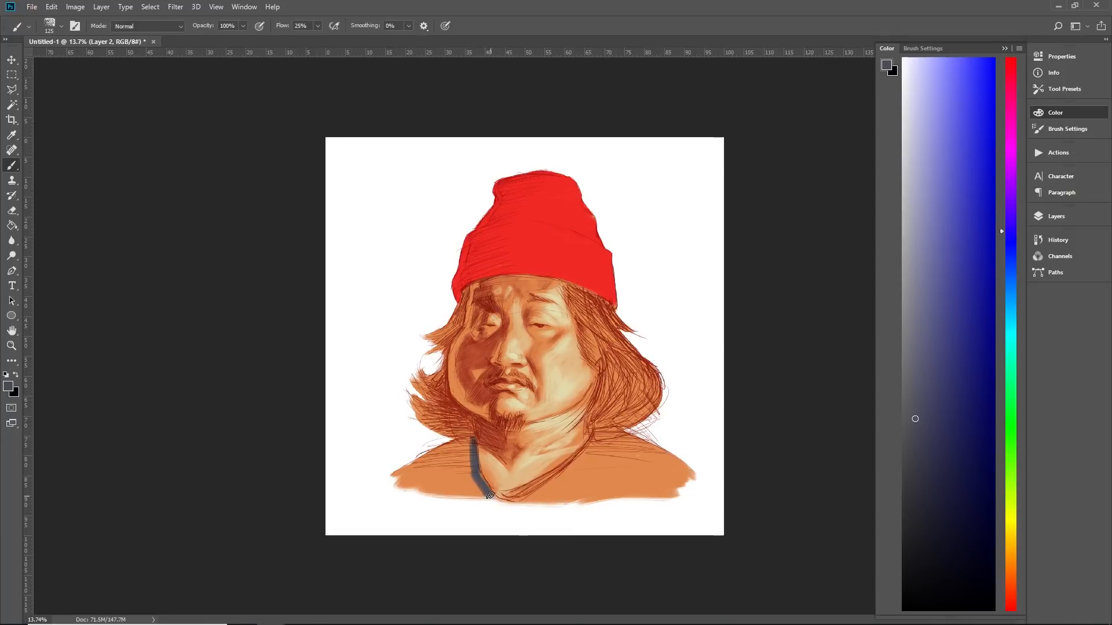
{"action": "key", "text": "ctrl+alt+z"}
{"action": "key", "text": "ctrl+alt+z"}
{"action": "left_click_drag", "start_coordinate": [473, 441], "coordinate": [477, 475]}
{"action": "key", "text": "ctrl+alt+z"}
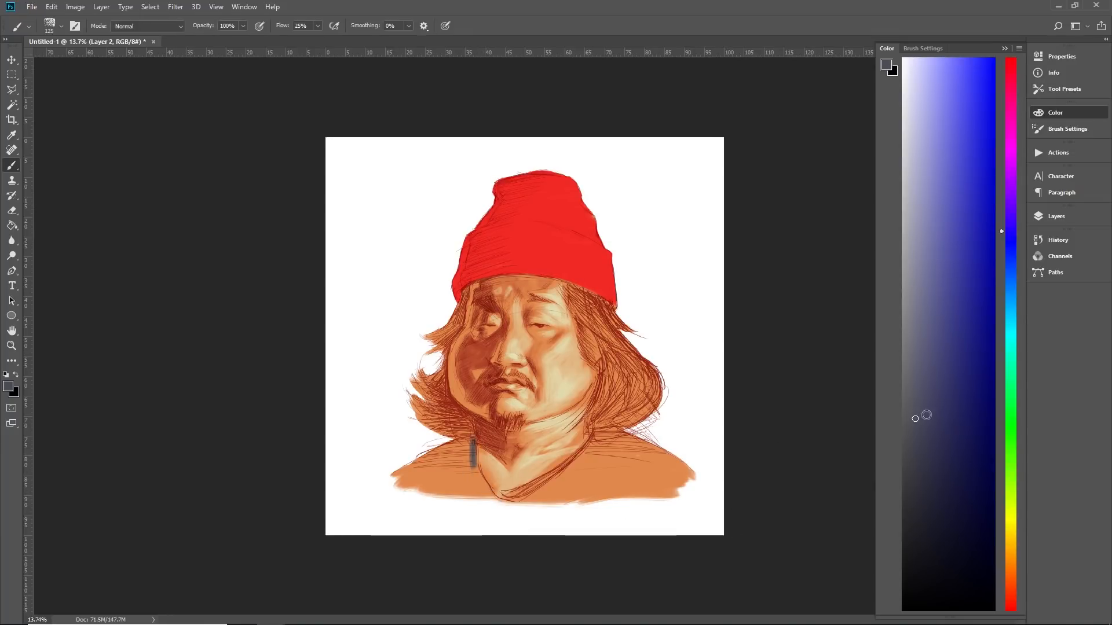
Pick a neutral dark gray and paint the left half of the shirt from the collar edge to the shoulder
{"action": "left_click_drag", "start_coordinate": [927, 415], "coordinate": [829, 429]}
{"action": "key", "text": "ctrl+alt+z"}
{"action": "left_click_drag", "start_coordinate": [457, 430], "coordinate": [472, 483]}
{"action": "left_click_drag", "start_coordinate": [472, 438], "coordinate": [493, 499]}
{"action": "scroll", "coordinate": [521, 463], "scroll_direction": "down", "scroll_amount": 5}
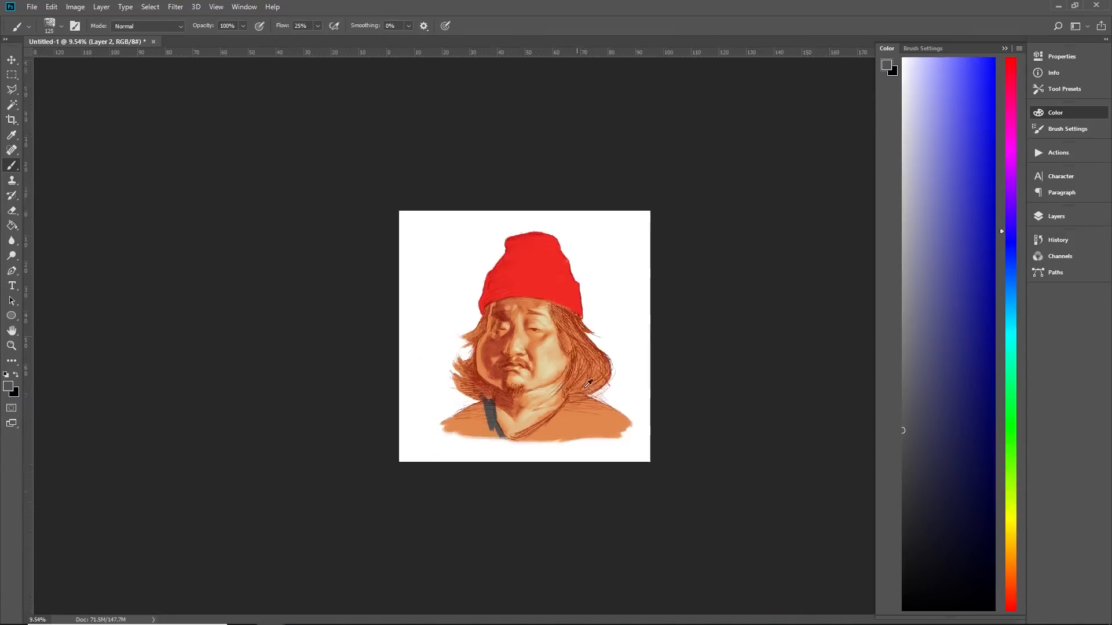
{"action": "scroll", "coordinate": [533, 449], "scroll_direction": "up", "scroll_amount": 4}
{"action": "scroll", "coordinate": [532, 449], "scroll_direction": "up", "scroll_amount": 4}
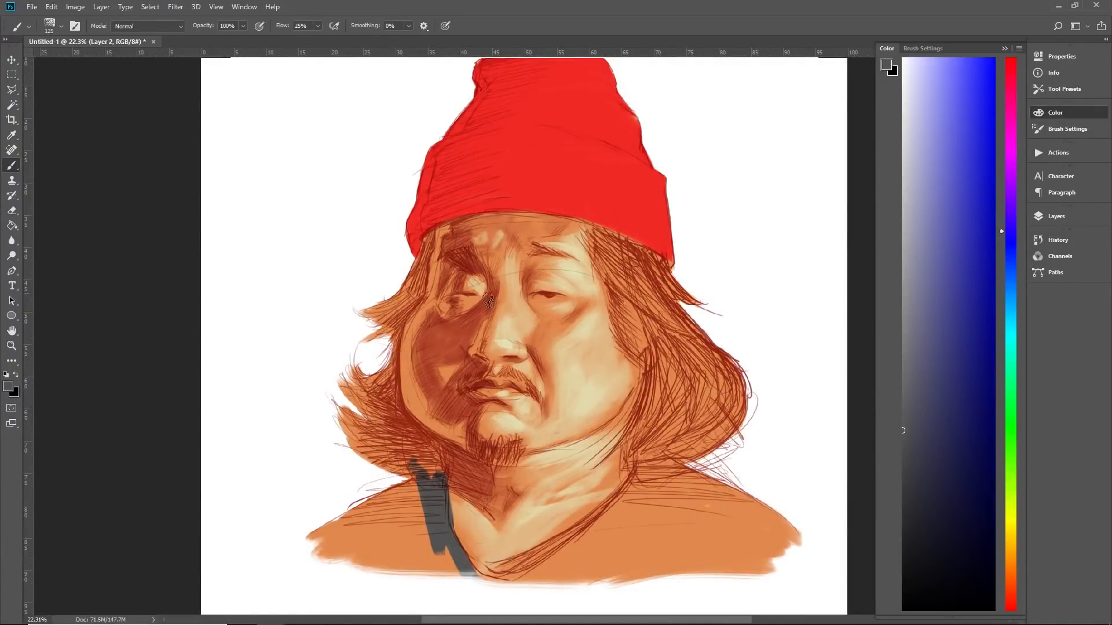
{"action": "mouse_move", "coordinate": [416, 487]}
{"action": "left_mouse_down"}
{"action": "mouse_move", "coordinate": [316, 542]}
{"action": "mouse_move", "coordinate": [424, 498]}
{"action": "mouse_move", "coordinate": [347, 550]}
{"action": "mouse_move", "coordinate": [359, 574]}
{"action": "mouse_move", "coordinate": [464, 577]}
{"action": "left_mouse_up"}
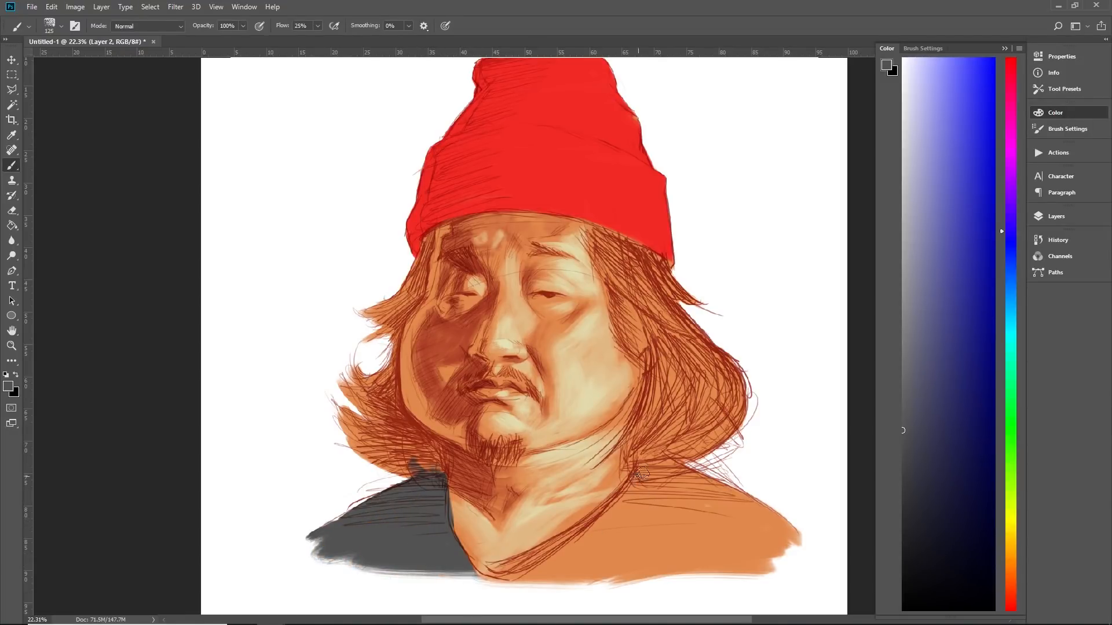
Paint the right collar edge and the right half of the shirt with the same dark gray
{"action": "left_click_drag", "start_coordinate": [648, 455], "coordinate": [559, 561]}
{"action": "left_click_drag", "start_coordinate": [638, 481], "coordinate": [510, 590]}
{"action": "left_click_drag", "start_coordinate": [598, 539], "coordinate": [509, 581]}
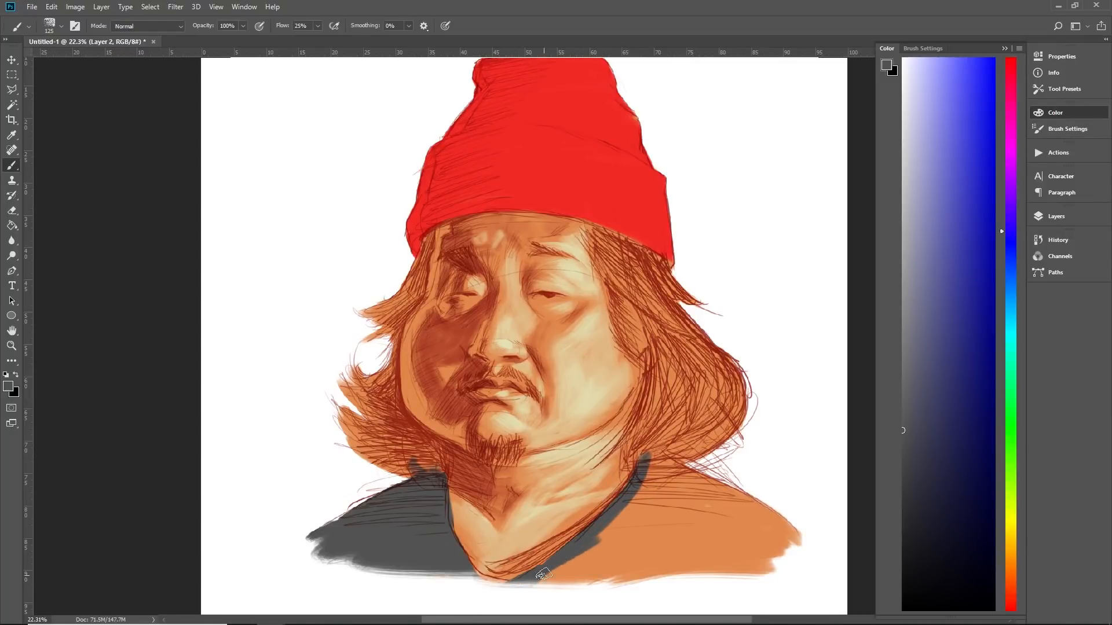
{"action": "mouse_move", "coordinate": [627, 504]}
{"action": "left_mouse_down"}
{"action": "mouse_move", "coordinate": [622, 542]}
{"action": "mouse_move", "coordinate": [659, 508]}
{"action": "left_mouse_up"}
{"action": "mouse_move", "coordinate": [649, 458]}
{"action": "left_mouse_down"}
{"action": "mouse_move", "coordinate": [666, 485]}
{"action": "mouse_move", "coordinate": [680, 476]}
{"action": "mouse_move", "coordinate": [764, 505]}
{"action": "mouse_move", "coordinate": [638, 486]}
{"action": "mouse_move", "coordinate": [797, 519]}
{"action": "mouse_move", "coordinate": [794, 503]}
{"action": "mouse_move", "coordinate": [819, 531]}
{"action": "mouse_move", "coordinate": [808, 553]}
{"action": "mouse_move", "coordinate": [598, 576]}
{"action": "mouse_move", "coordinate": [548, 556]}
{"action": "mouse_move", "coordinate": [562, 564]}
{"action": "mouse_move", "coordinate": [576, 536]}
{"action": "mouse_move", "coordinate": [686, 543]}
{"action": "mouse_move", "coordinate": [587, 561]}
{"action": "mouse_move", "coordinate": [596, 572]}
{"action": "left_mouse_up"}
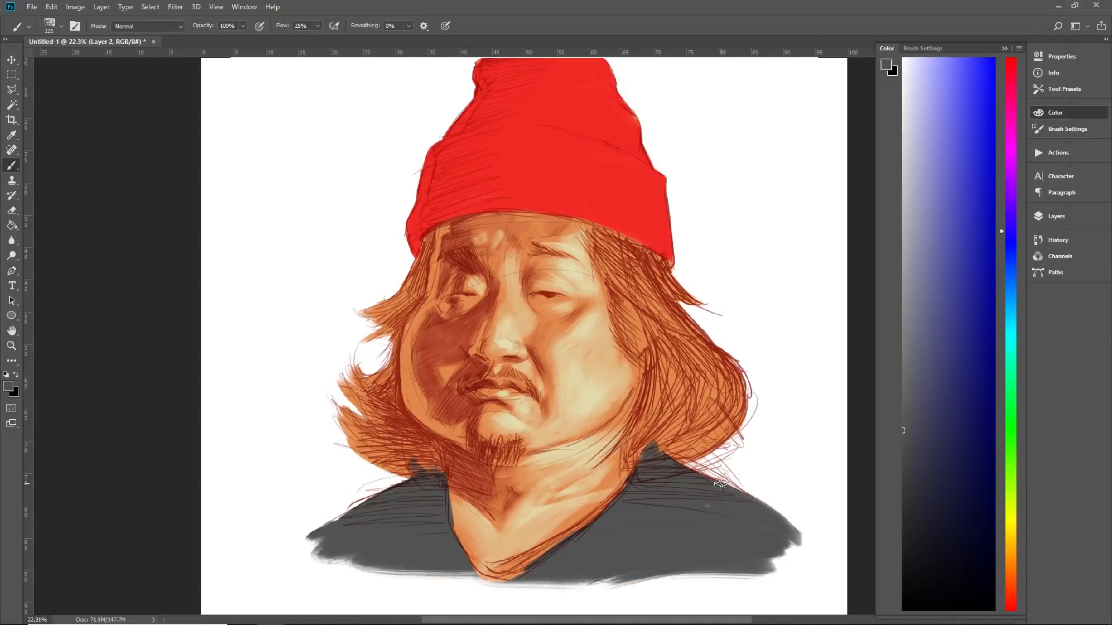
Add a new layer, move it above the sketch layer, and leave only it and the background visible
{"action": "key", "text": "ctrl+shift+n"}
{"action": "left_click", "coordinate": [641, 193]}
{"action": "left_click", "coordinate": [1042, 218]}
{"action": "left_click", "coordinate": [898, 207]}
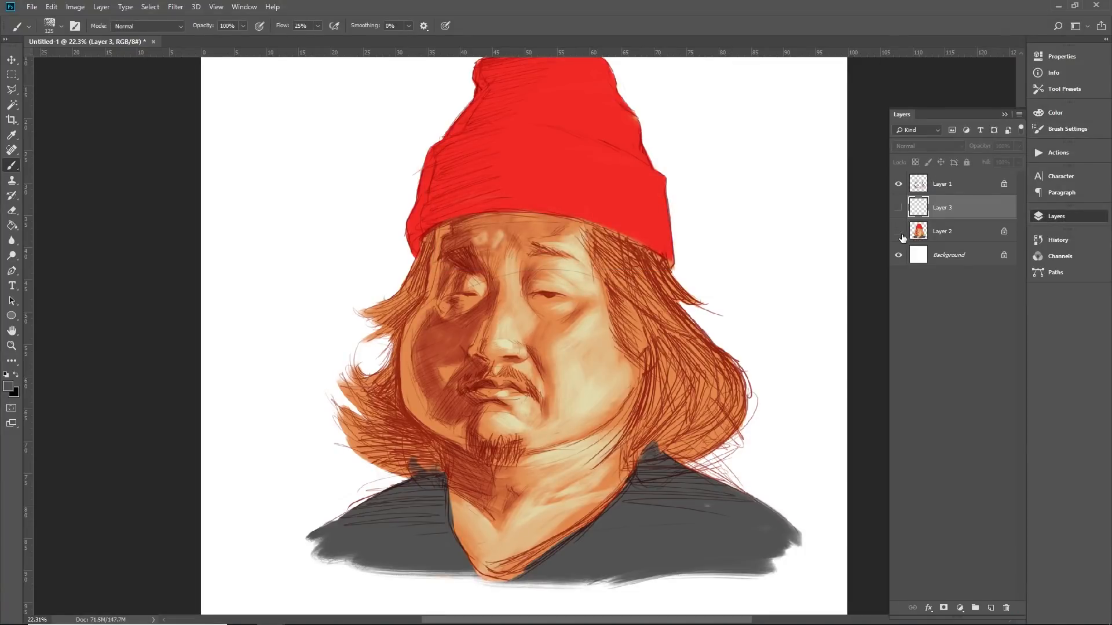
{"action": "left_click", "coordinate": [898, 231]}
{"action": "left_click", "coordinate": [899, 183]}
{"action": "left_click_drag", "start_coordinate": [948, 185], "coordinate": [946, 179]}
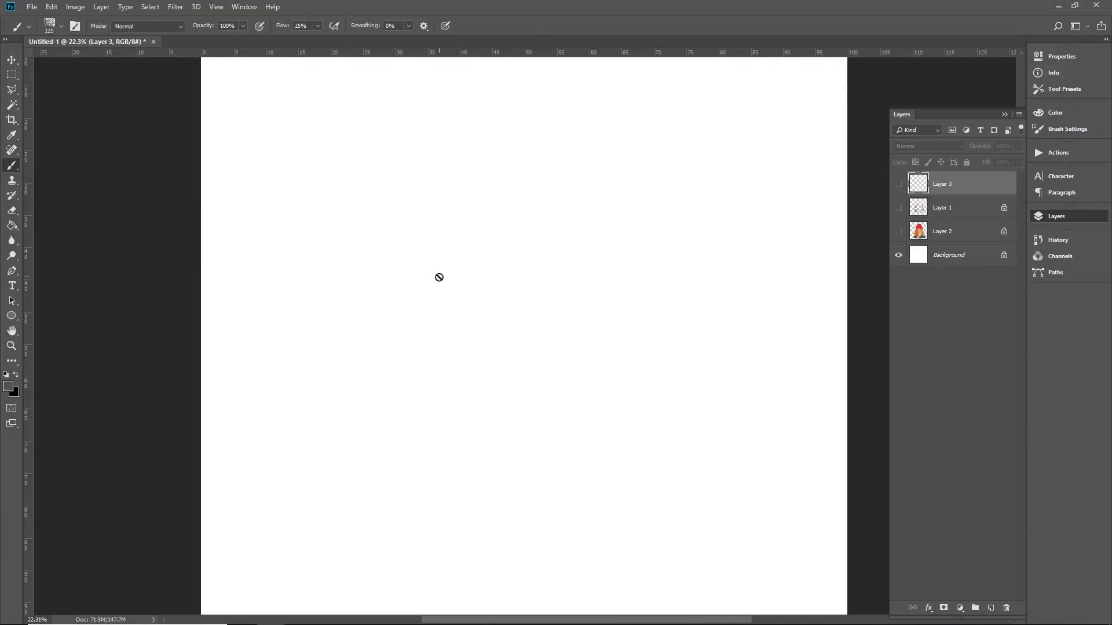
{"action": "left_click", "coordinate": [899, 184]}
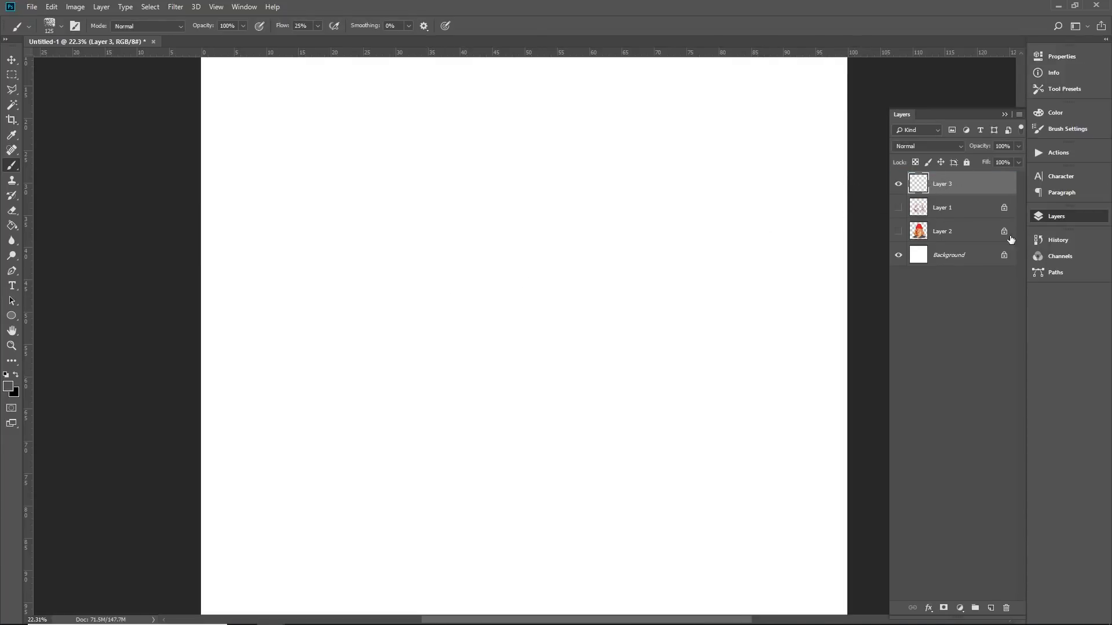
Pick a bright blue and paint a large solid oval in the middle of the blank canvas
{"action": "left_click", "coordinate": [1055, 112]}
{"action": "left_click", "coordinate": [976, 102]}
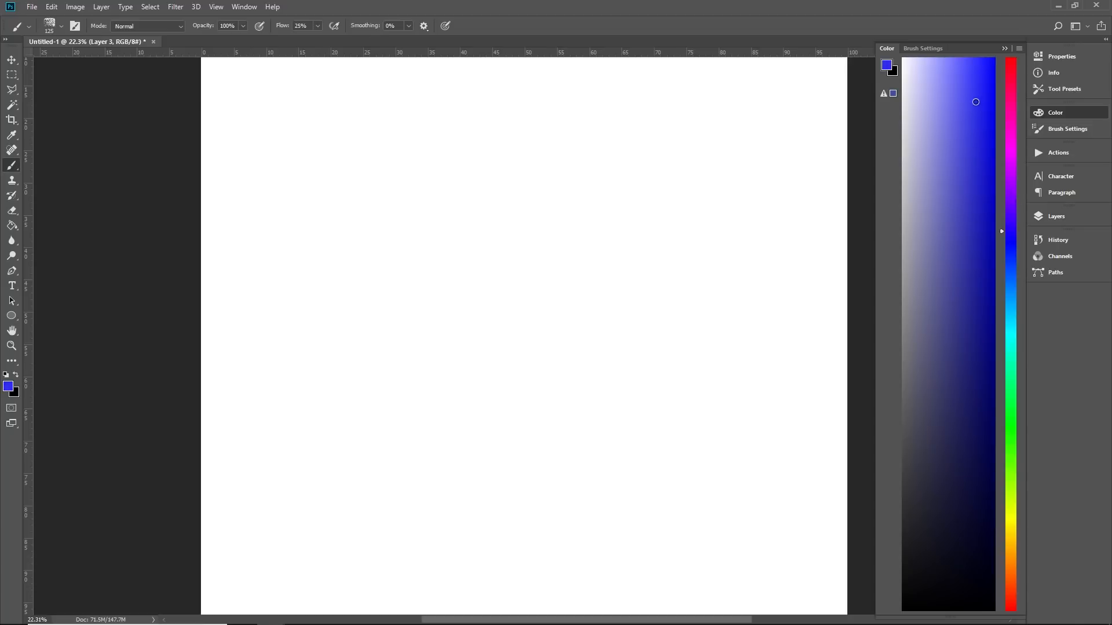
{"action": "left_click", "coordinate": [974, 89]}
{"action": "left_click_drag", "start_coordinate": [504, 241], "coordinate": [553, 210]}
{"action": "mouse_move", "coordinate": [478, 313]}
{"action": "left_mouse_down"}
{"action": "mouse_move", "coordinate": [618, 217]}
{"action": "mouse_move", "coordinate": [519, 300]}
{"action": "mouse_move", "coordinate": [503, 263]}
{"action": "mouse_move", "coordinate": [591, 203]}
{"action": "mouse_move", "coordinate": [594, 214]}
{"action": "mouse_move", "coordinate": [507, 292]}
{"action": "mouse_move", "coordinate": [489, 359]}
{"action": "mouse_move", "coordinate": [597, 288]}
{"action": "mouse_move", "coordinate": [665, 272]}
{"action": "mouse_move", "coordinate": [564, 383]}
{"action": "mouse_move", "coordinate": [517, 343]}
{"action": "mouse_move", "coordinate": [556, 280]}
{"action": "left_mouse_up"}
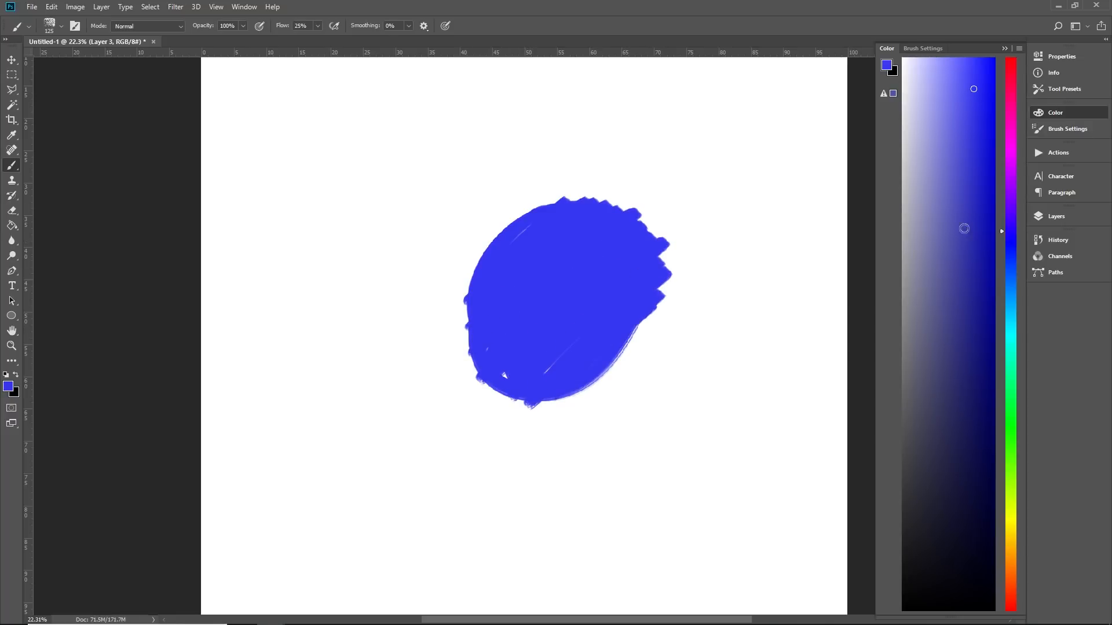
Pick a neutral mid gray and paint a patch inside the upper part of the blue oval
{"action": "left_click_drag", "start_coordinate": [964, 229], "coordinate": [848, 288]}
{"action": "left_click_drag", "start_coordinate": [569, 253], "coordinate": [611, 311]}
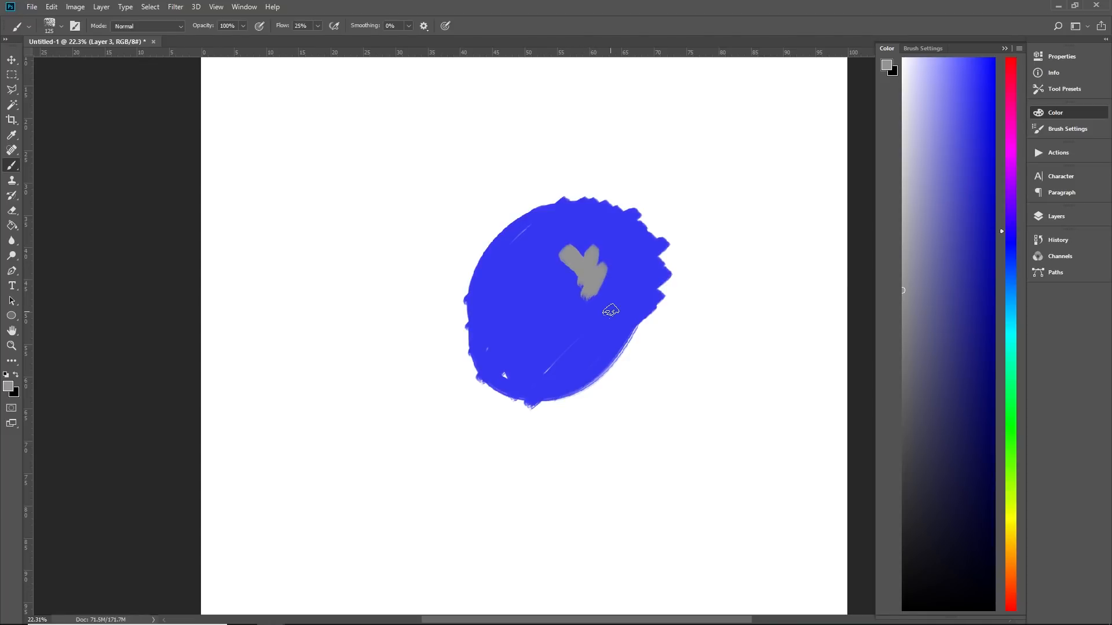
{"action": "scroll", "coordinate": [606, 260], "scroll_direction": "up", "scroll_amount": 3}
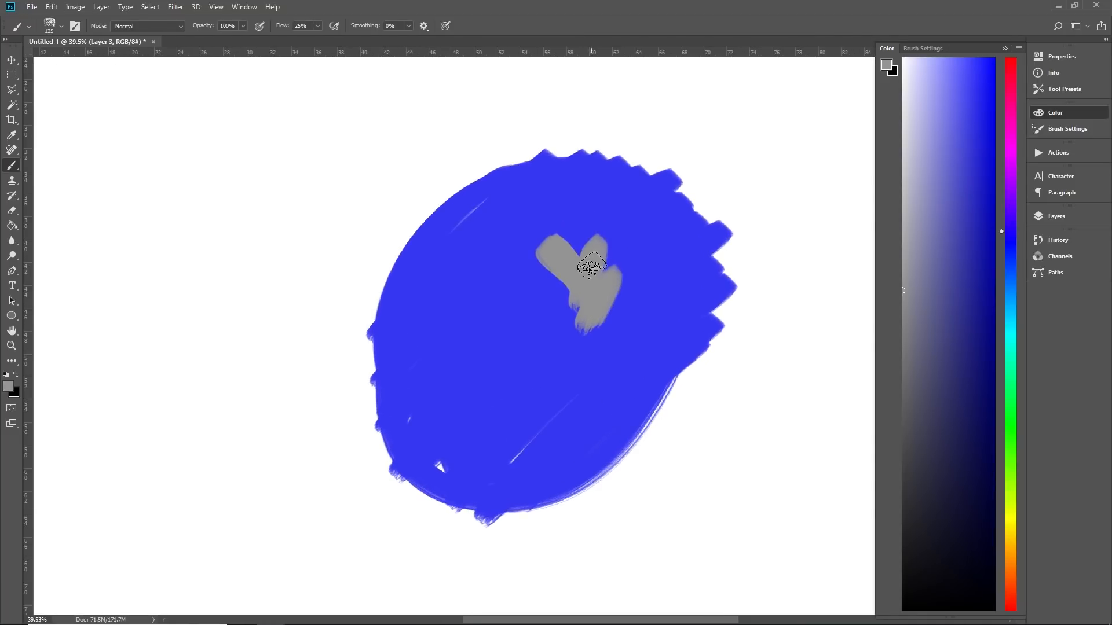
{"action": "mouse_move", "coordinate": [585, 250]}
{"action": "left_mouse_down"}
{"action": "mouse_move", "coordinate": [563, 251]}
{"action": "mouse_move", "coordinate": [605, 230]}
{"action": "mouse_move", "coordinate": [619, 272]}
{"action": "mouse_move", "coordinate": [541, 269]}
{"action": "mouse_move", "coordinate": [560, 317]}
{"action": "mouse_move", "coordinate": [599, 328]}
{"action": "mouse_move", "coordinate": [627, 312]}
{"action": "mouse_move", "coordinate": [605, 330]}
{"action": "left_mouse_up"}
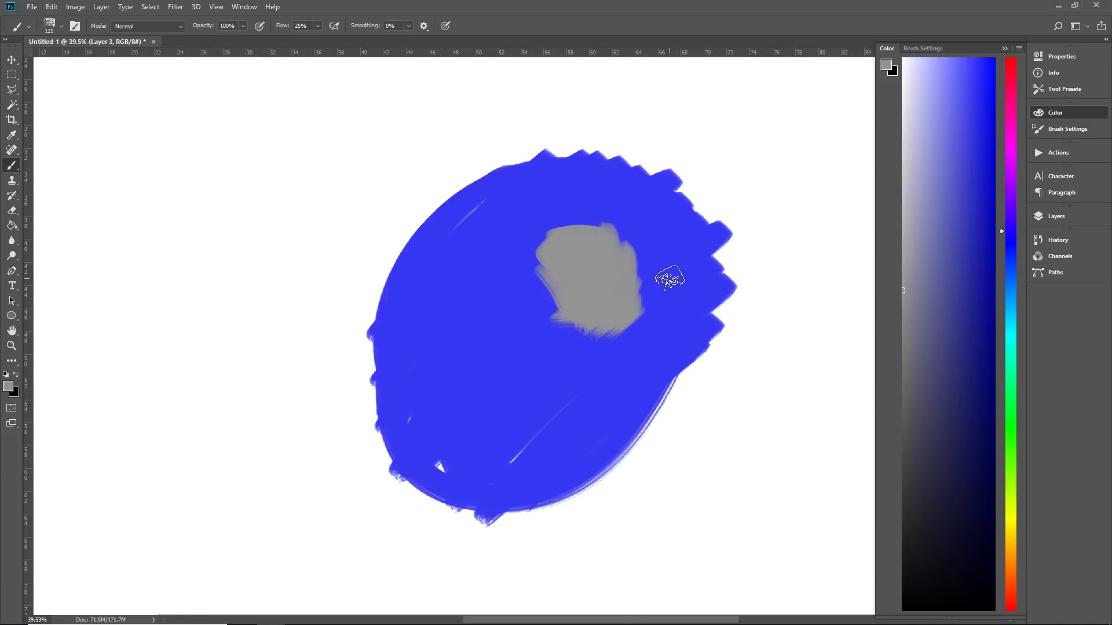
{"action": "mouse_move", "coordinate": [570, 263]}
{"action": "left_mouse_down"}
{"action": "mouse_move", "coordinate": [566, 255]}
{"action": "mouse_move", "coordinate": [561, 293]}
{"action": "mouse_move", "coordinate": [591, 324]}
{"action": "left_mouse_up"}
Delete the color demonstration layer and show the sketch and paint layers again
{"action": "left_click", "coordinate": [1056, 216]}
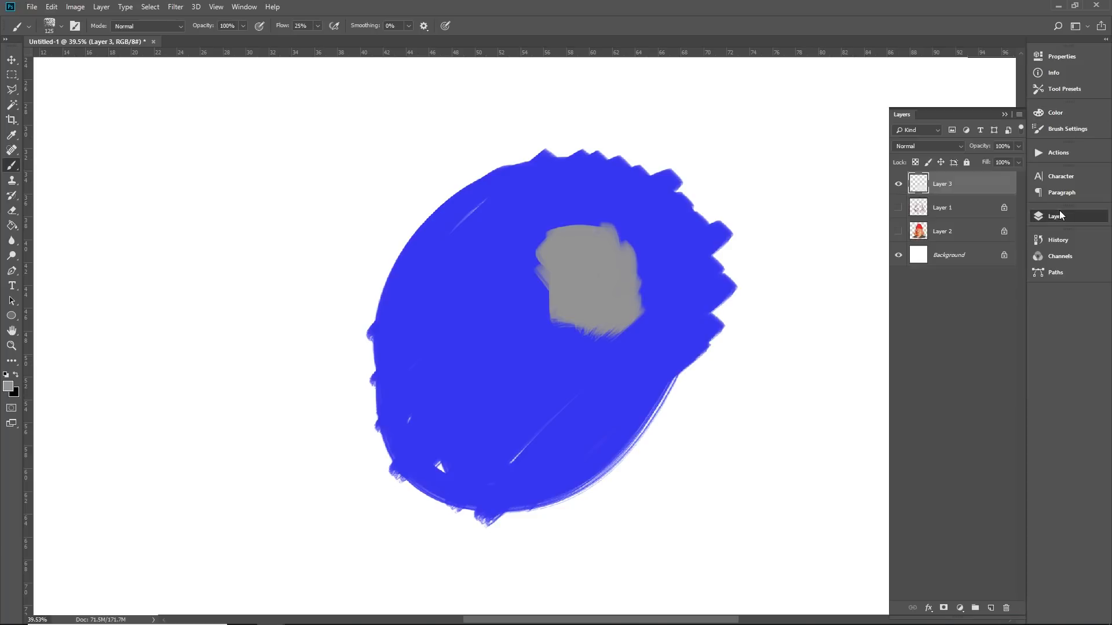
{"action": "key", "text": "Delete"}
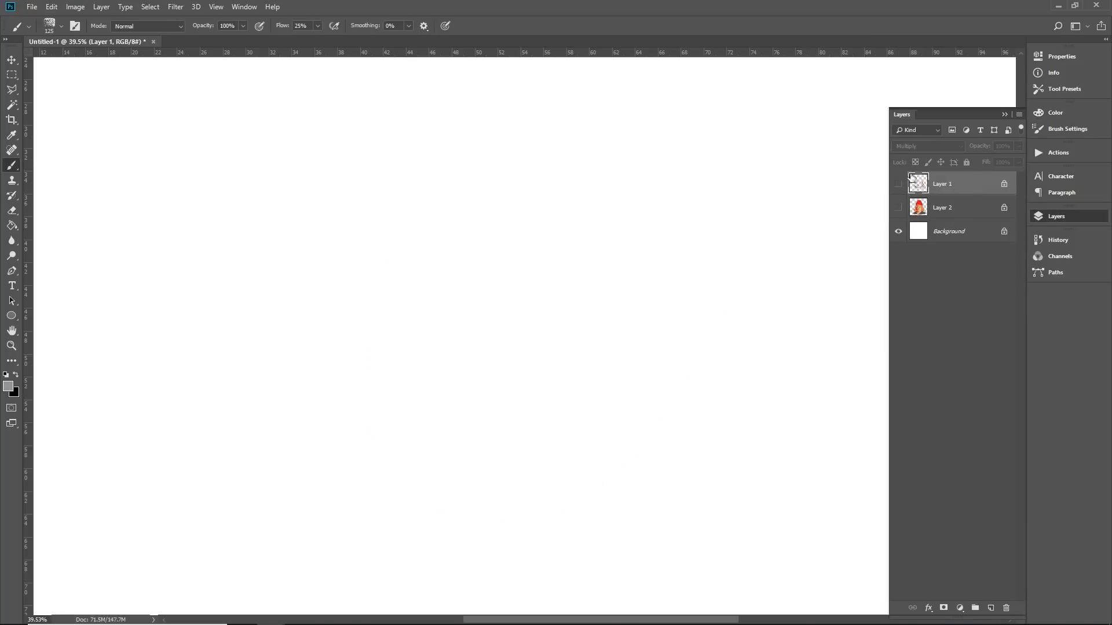
{"action": "left_click", "coordinate": [898, 183]}
{"action": "left_click", "coordinate": [898, 207]}
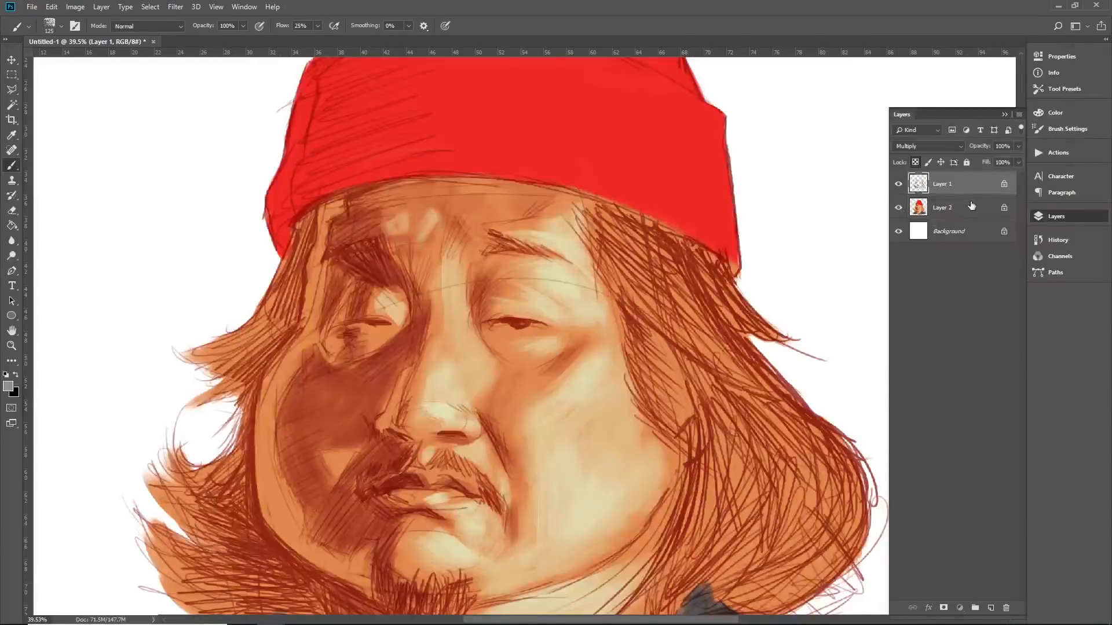
Make Layer 2 the active layer and sample the dark gray from the shirt
{"action": "left_click", "coordinate": [971, 206]}
{"action": "left_click_drag", "start_coordinate": [614, 360], "coordinate": [553, 420]}
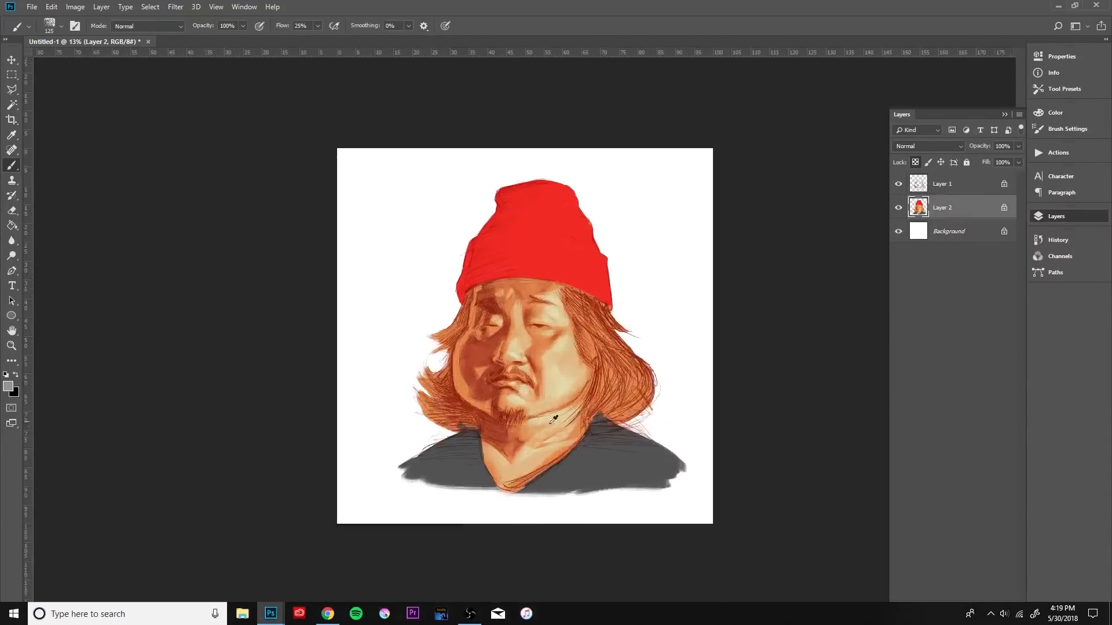
{"action": "scroll", "coordinate": [550, 424], "scroll_direction": "up", "scroll_amount": 2}
{"action": "left_click", "coordinate": [471, 498], "text": "alt"}
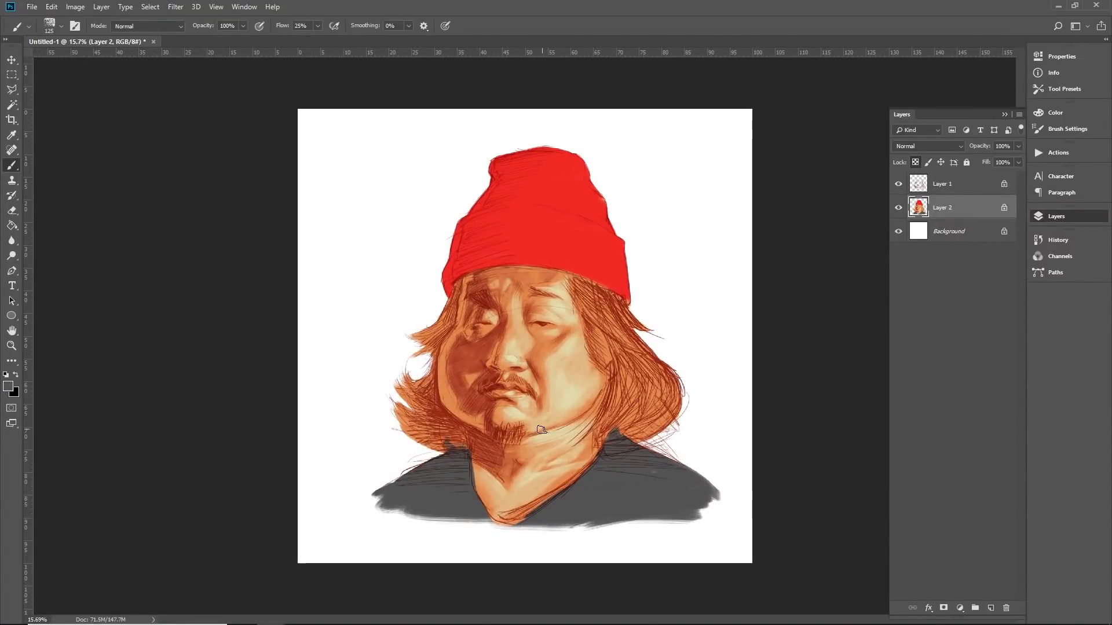
Pick a desaturated blue-gray and repaint the whole shirt with it, using a 250-pixel brush
{"action": "left_click", "coordinate": [1060, 113]}
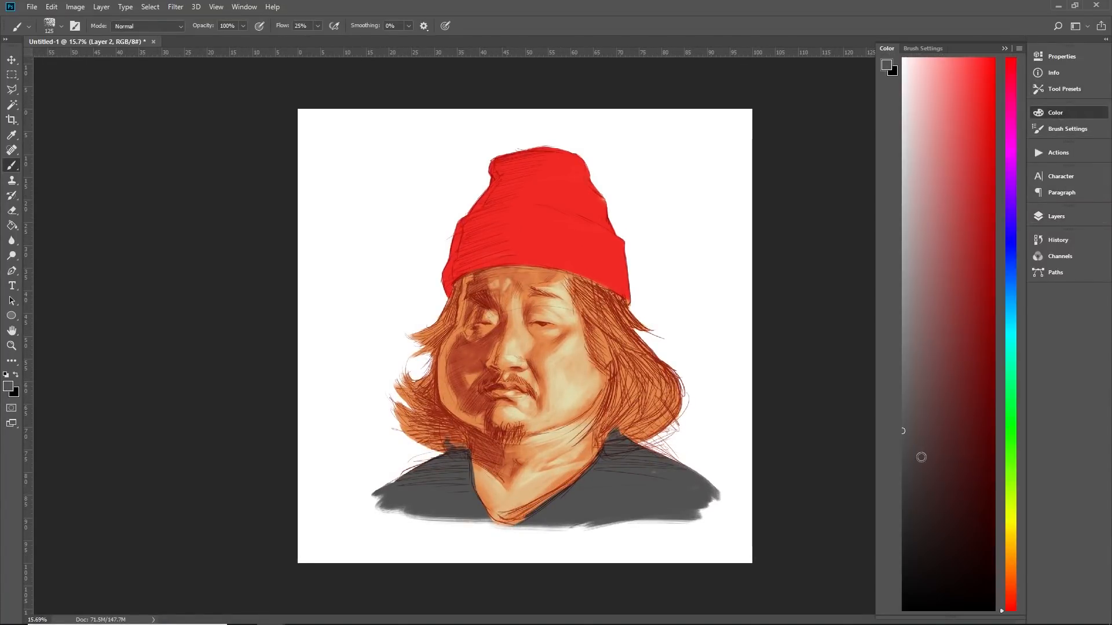
{"action": "left_click", "coordinate": [1010, 234]}
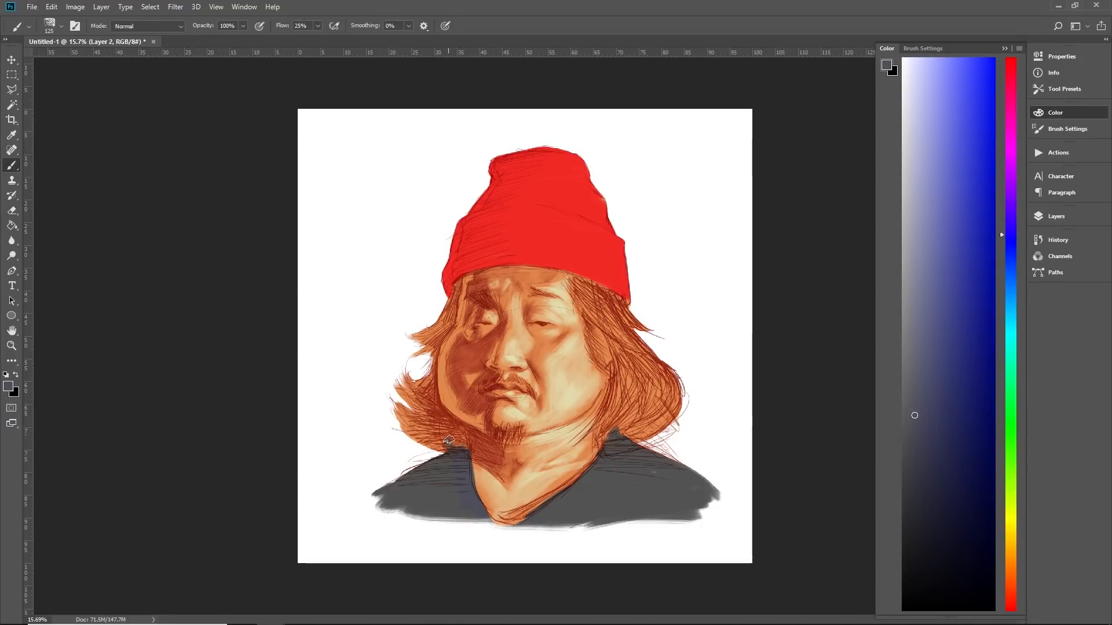
{"action": "key", "text": "bracketright"}
{"action": "key", "text": "bracketright"}
{"action": "key", "text": "bracketright"}
{"action": "key", "text": "bracketright"}
{"action": "mouse_move", "coordinate": [424, 495]}
{"action": "left_mouse_down"}
{"action": "mouse_move", "coordinate": [369, 503]}
{"action": "mouse_move", "coordinate": [388, 498]}
{"action": "mouse_move", "coordinate": [443, 518]}
{"action": "mouse_move", "coordinate": [592, 496]}
{"action": "mouse_move", "coordinate": [533, 537]}
{"action": "mouse_move", "coordinate": [532, 525]}
{"action": "mouse_move", "coordinate": [615, 449]}
{"action": "mouse_move", "coordinate": [647, 469]}
{"action": "mouse_move", "coordinate": [632, 489]}
{"action": "mouse_move", "coordinate": [643, 501]}
{"action": "mouse_move", "coordinate": [743, 501]}
{"action": "left_mouse_up"}
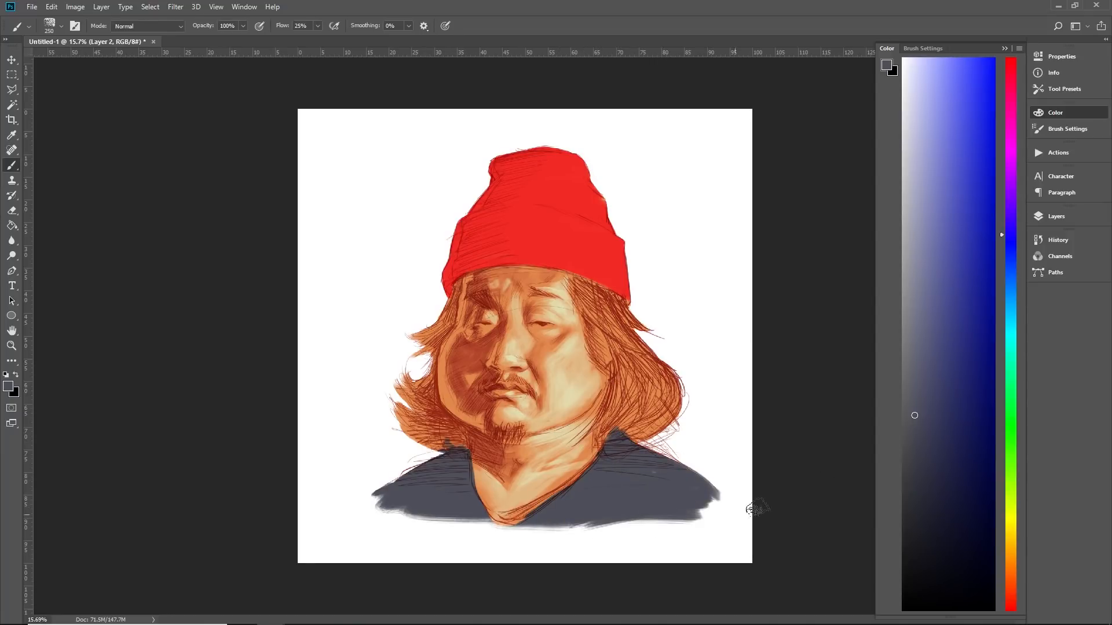
Paint the hair on the left side of the face in a darker blue-gray with a 100-pixel brush
{"action": "scroll", "coordinate": [677, 397], "scroll_direction": "down", "scroll_amount": 8}
{"action": "scroll", "coordinate": [596, 348], "scroll_direction": "up", "scroll_amount": 7}
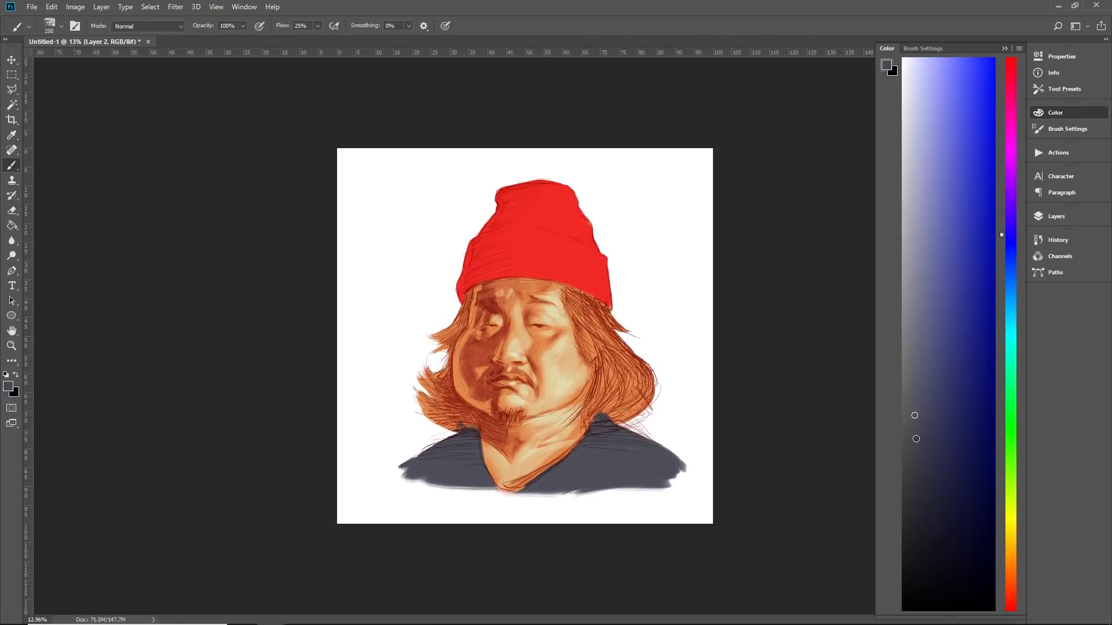
{"action": "key", "text": "bracketleft"}
{"action": "mouse_move", "coordinate": [473, 289]}
{"action": "left_mouse_down"}
{"action": "mouse_move", "coordinate": [472, 318]}
{"action": "mouse_move", "coordinate": [467, 302]}
{"action": "left_mouse_up"}
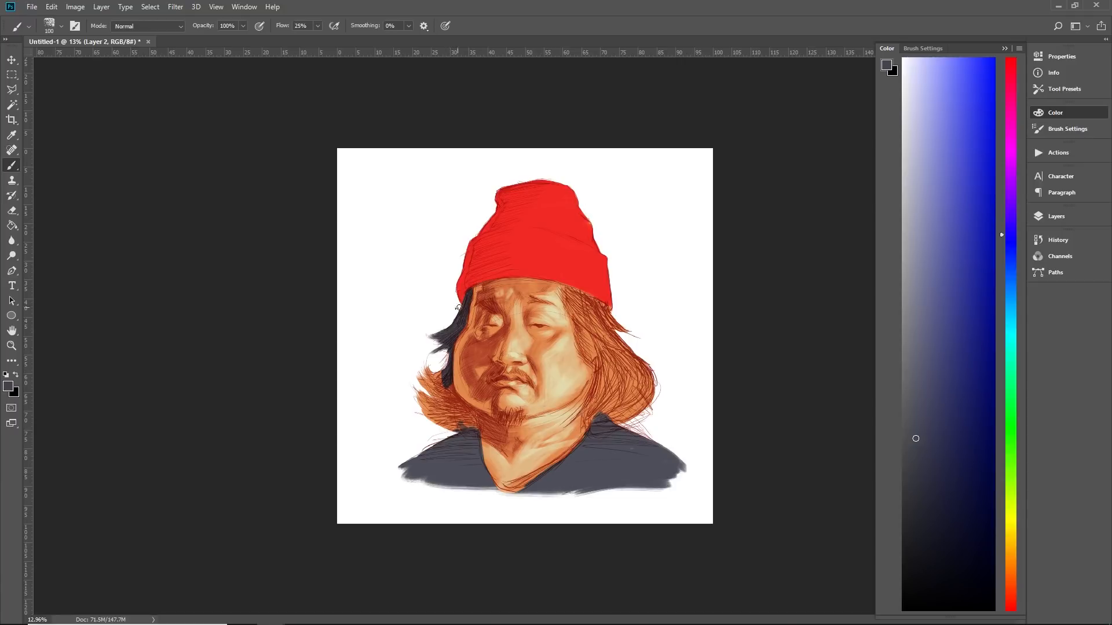
{"action": "left_click_drag", "start_coordinate": [458, 308], "coordinate": [450, 340]}
{"action": "left_click_drag", "start_coordinate": [453, 408], "coordinate": [416, 377]}
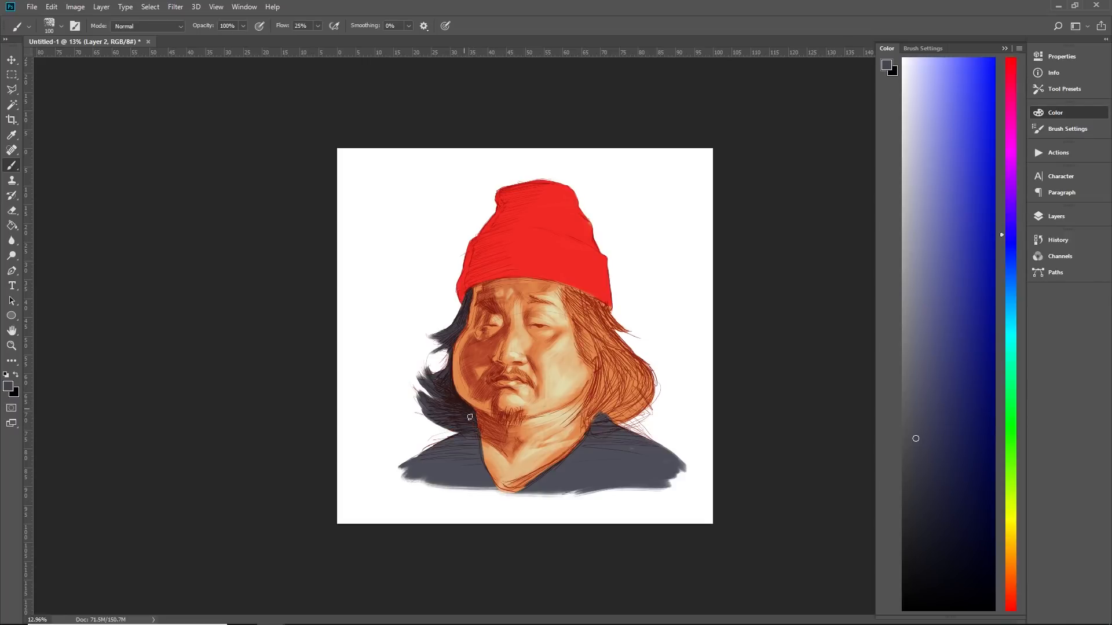
Paint the upper hair on the right side, from the beanie edge past the ear, in the same dark blue-gray
{"action": "scroll", "coordinate": [690, 342], "scroll_direction": "down", "scroll_amount": 5}
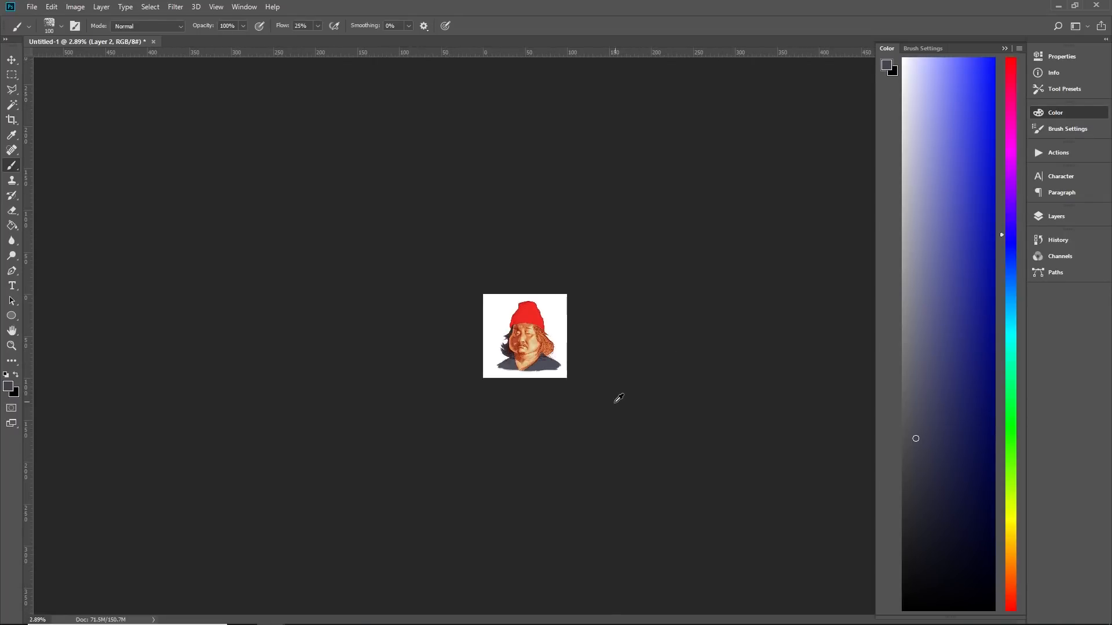
{"action": "scroll", "coordinate": [606, 357], "scroll_direction": "up", "scroll_amount": 4}
{"action": "scroll", "coordinate": [609, 354], "scroll_direction": "up", "scroll_amount": 1}
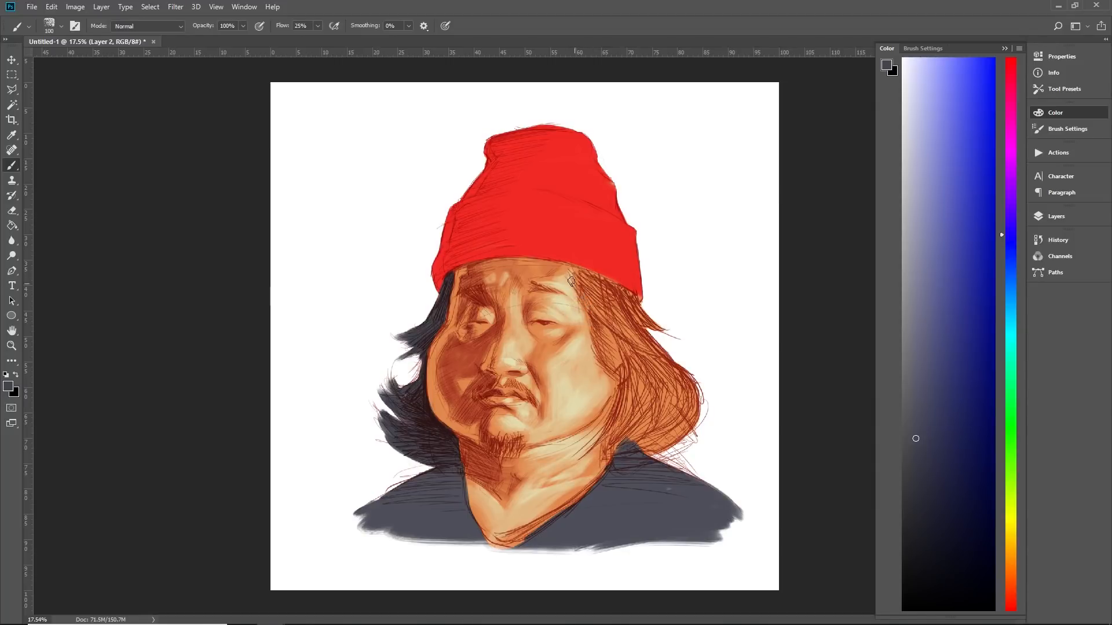
{"action": "mouse_move", "coordinate": [571, 281]}
{"action": "left_mouse_down"}
{"action": "mouse_move", "coordinate": [582, 272]}
{"action": "mouse_move", "coordinate": [602, 282]}
{"action": "mouse_move", "coordinate": [577, 266]}
{"action": "mouse_move", "coordinate": [624, 296]}
{"action": "left_mouse_up"}
{"action": "mouse_move", "coordinate": [628, 295]}
{"action": "left_mouse_down"}
{"action": "mouse_move", "coordinate": [660, 329]}
{"action": "mouse_move", "coordinate": [644, 329]}
{"action": "mouse_move", "coordinate": [657, 347]}
{"action": "mouse_move", "coordinate": [640, 318]}
{"action": "mouse_move", "coordinate": [661, 398]}
{"action": "left_mouse_up"}
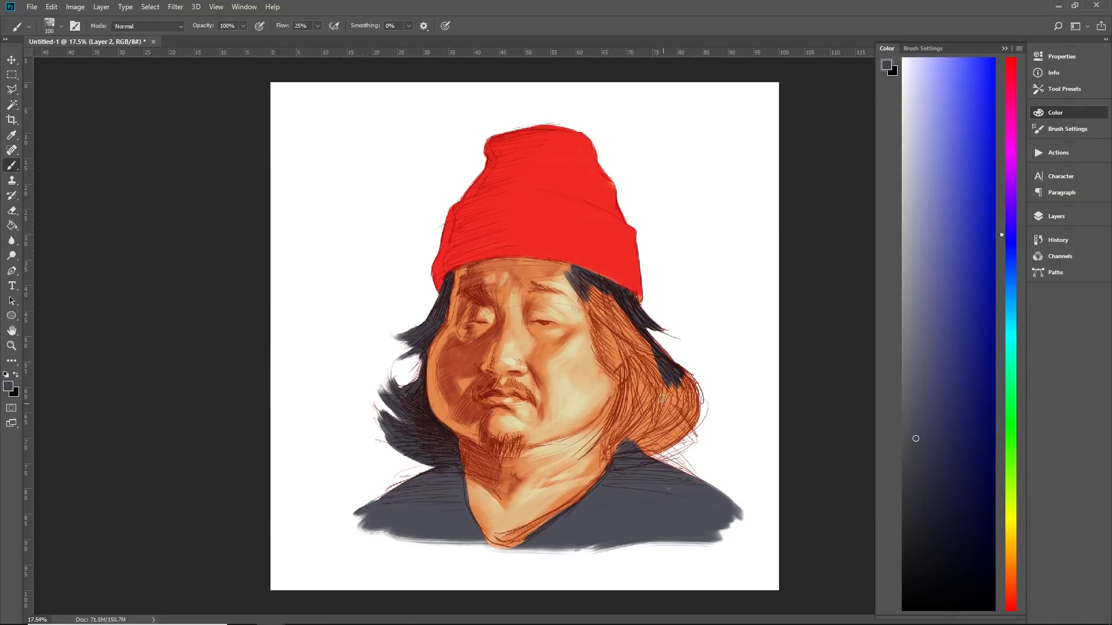
{"action": "key", "text": "bracketright"}
{"action": "key", "text": "bracketright"}
{"action": "key", "text": "bracketright"}
{"action": "mouse_move", "coordinate": [611, 333]}
{"action": "left_mouse_down"}
{"action": "mouse_move", "coordinate": [592, 321]}
{"action": "mouse_move", "coordinate": [614, 368]}
{"action": "mouse_move", "coordinate": [599, 354]}
{"action": "mouse_move", "coordinate": [611, 356]}
{"action": "mouse_move", "coordinate": [592, 306]}
{"action": "mouse_move", "coordinate": [618, 325]}
{"action": "mouse_move", "coordinate": [612, 302]}
{"action": "mouse_move", "coordinate": [591, 309]}
{"action": "mouse_move", "coordinate": [608, 320]}
{"action": "mouse_move", "coordinate": [571, 263]}
{"action": "mouse_move", "coordinate": [627, 355]}
{"action": "left_mouse_up"}
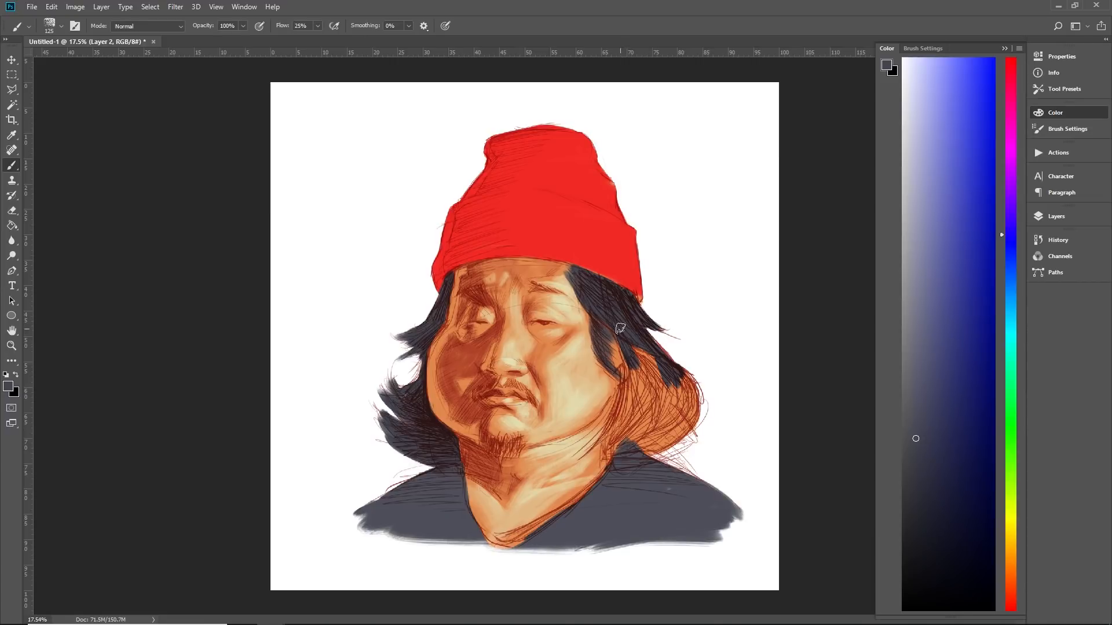
{"action": "mouse_move", "coordinate": [628, 338]}
{"action": "left_mouse_down"}
{"action": "mouse_move", "coordinate": [638, 357]}
{"action": "mouse_move", "coordinate": [622, 373]}
{"action": "mouse_move", "coordinate": [623, 332]}
{"action": "mouse_move", "coordinate": [654, 390]}
{"action": "left_mouse_up"}
{"action": "left_click_drag", "start_coordinate": [658, 351], "coordinate": [675, 376]}
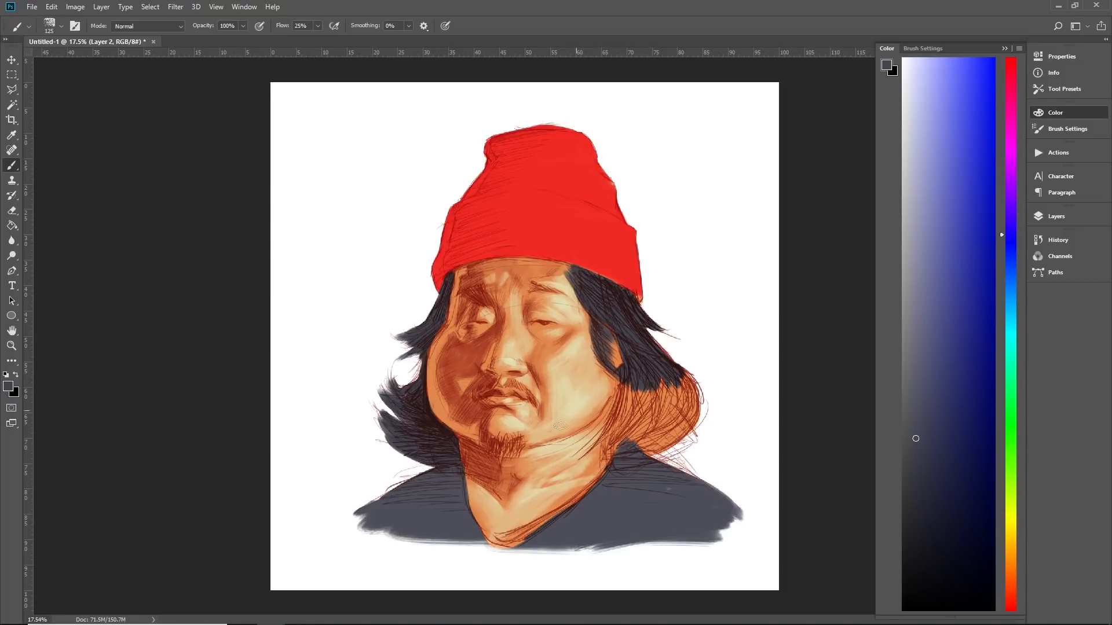
Fill the lower hair on the right side down to the shoulder with the dark blue-gray
{"action": "left_click_drag", "start_coordinate": [621, 382], "coordinate": [608, 430]}
{"action": "left_click_drag", "start_coordinate": [623, 362], "coordinate": [608, 429]}
{"action": "mouse_move", "coordinate": [619, 385]}
{"action": "left_mouse_down"}
{"action": "mouse_move", "coordinate": [607, 431]}
{"action": "mouse_move", "coordinate": [613, 423]}
{"action": "mouse_move", "coordinate": [580, 456]}
{"action": "mouse_move", "coordinate": [626, 409]}
{"action": "mouse_move", "coordinate": [606, 468]}
{"action": "left_mouse_up"}
{"action": "left_click_drag", "start_coordinate": [653, 382], "coordinate": [621, 445]}
{"action": "mouse_move", "coordinate": [695, 377]}
{"action": "left_mouse_down"}
{"action": "mouse_move", "coordinate": [640, 447]}
{"action": "mouse_move", "coordinate": [649, 455]}
{"action": "left_mouse_up"}
{"action": "left_click_drag", "start_coordinate": [698, 408], "coordinate": [672, 448]}
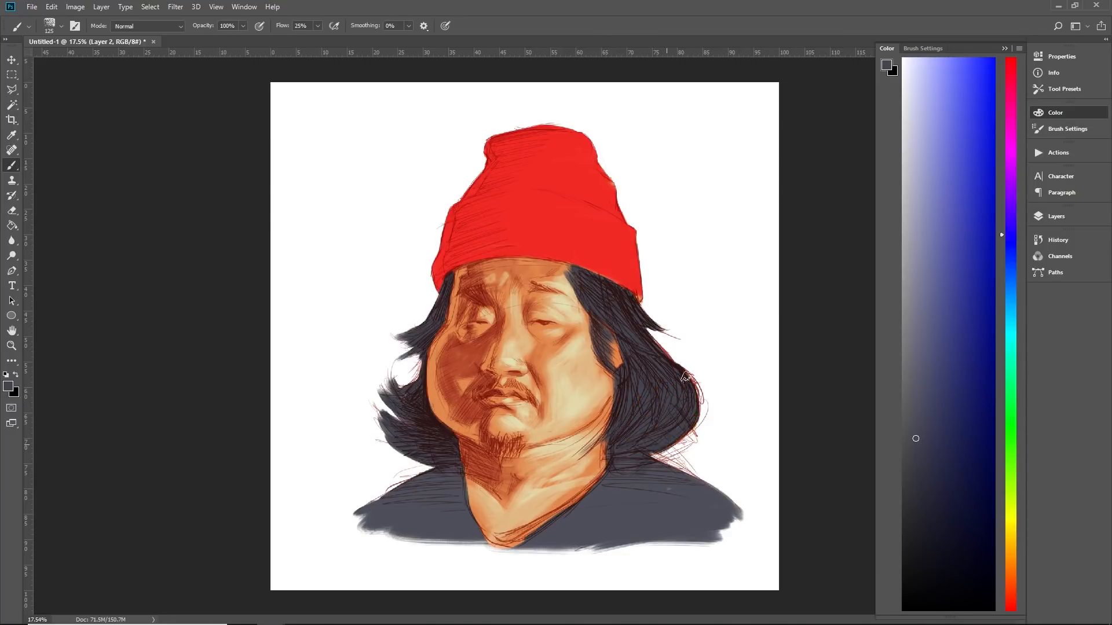
Try a dark shadow stroke on the right shoulder of the shirt, remove it, and resample the shirt color
{"action": "left_click_drag", "start_coordinate": [687, 487], "coordinate": [682, 519]}
{"action": "scroll", "coordinate": [688, 514], "scroll_direction": "down", "scroll_amount": 5}
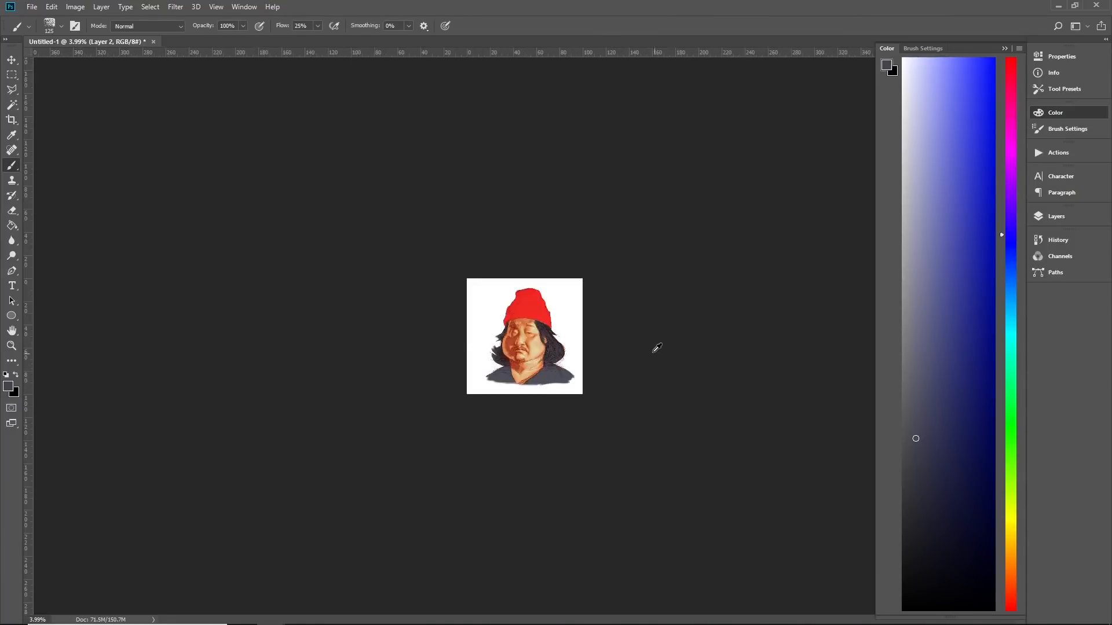
{"action": "scroll", "coordinate": [637, 437], "scroll_direction": "up", "scroll_amount": 3}
{"action": "scroll", "coordinate": [637, 439], "scroll_direction": "down", "scroll_amount": 4}
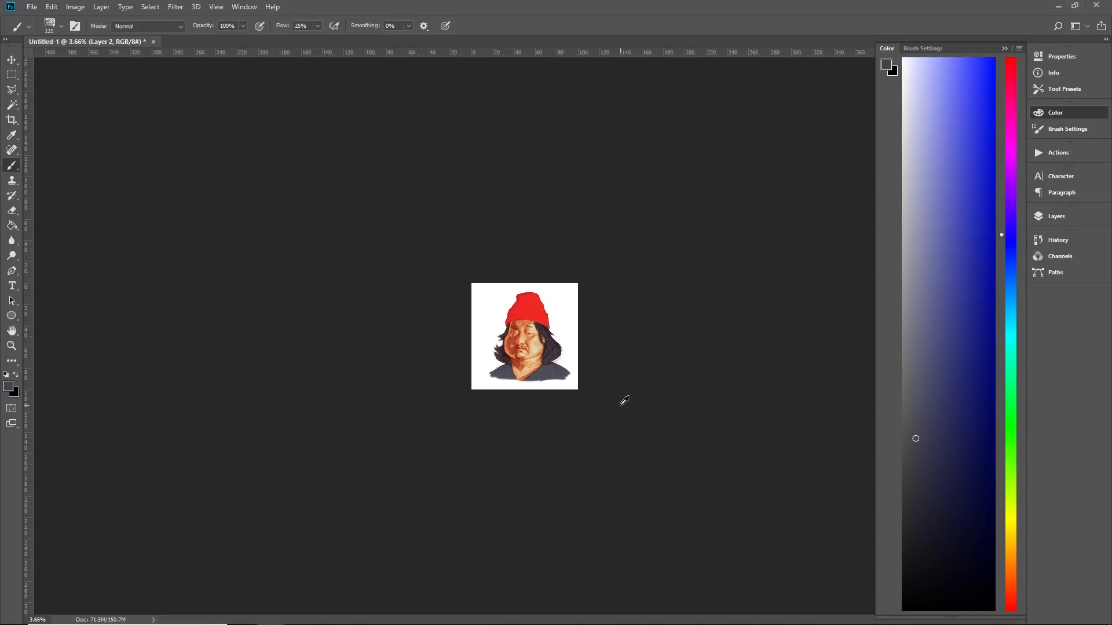
{"action": "scroll", "coordinate": [627, 390], "scroll_direction": "up", "scroll_amount": 6}
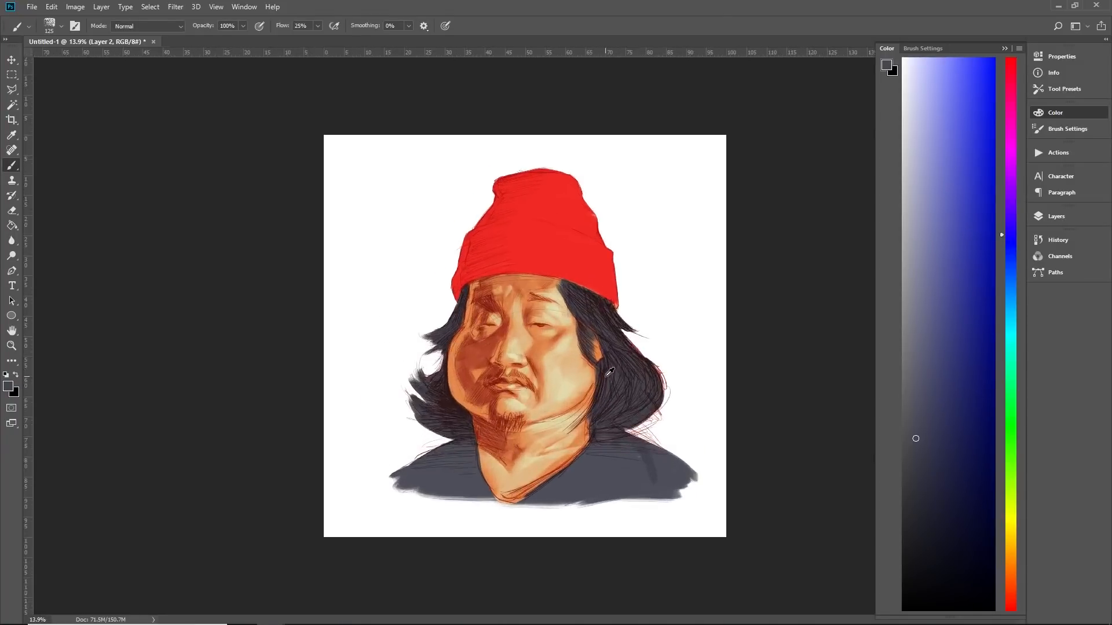
{"action": "scroll", "coordinate": [596, 345], "scroll_direction": "down", "scroll_amount": 3}
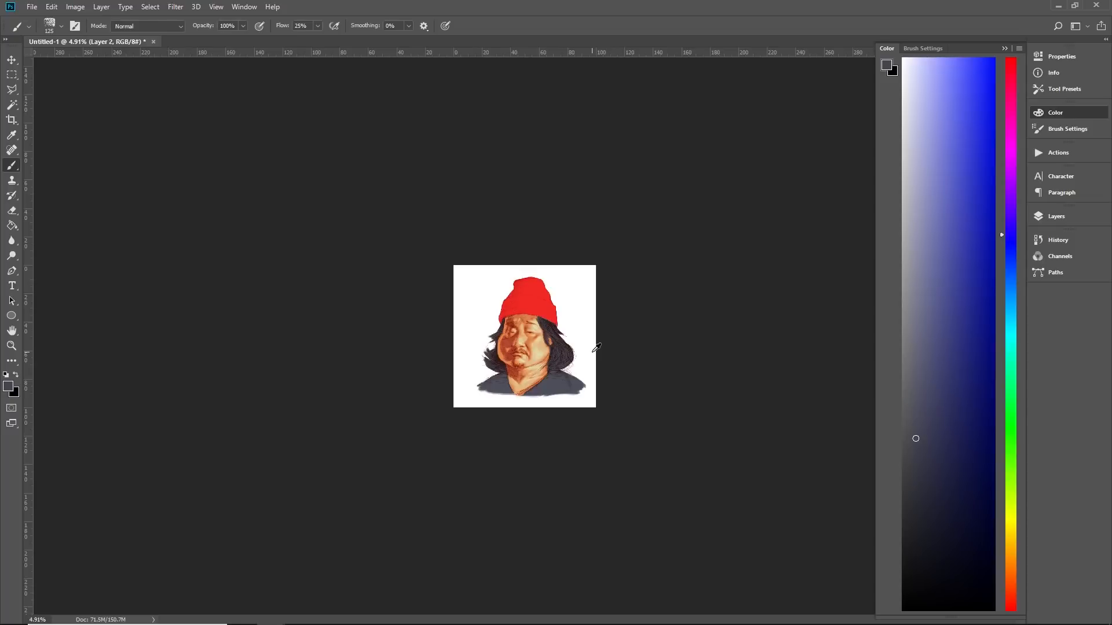
{"action": "scroll", "coordinate": [596, 346], "scroll_direction": "up", "scroll_amount": 5}
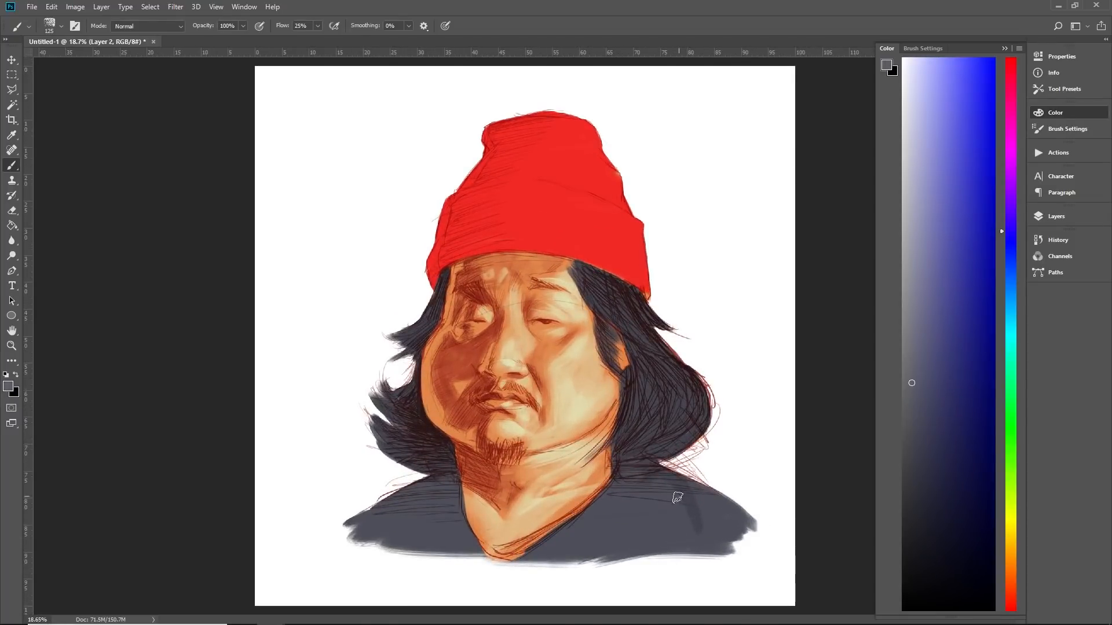
{"action": "mouse_move", "coordinate": [678, 498]}
{"action": "left_mouse_down"}
{"action": "mouse_move", "coordinate": [685, 486]}
{"action": "mouse_move", "coordinate": [708, 531]}
{"action": "mouse_move", "coordinate": [687, 487]}
{"action": "left_mouse_up"}
{"action": "key", "text": "ctrl+z"}
{"action": "left_click", "coordinate": [676, 523], "text": "alt"}
Sample the dark hair color and paint both eyebrows with it
{"action": "scroll", "coordinate": [601, 352], "scroll_direction": "down", "scroll_amount": 4}
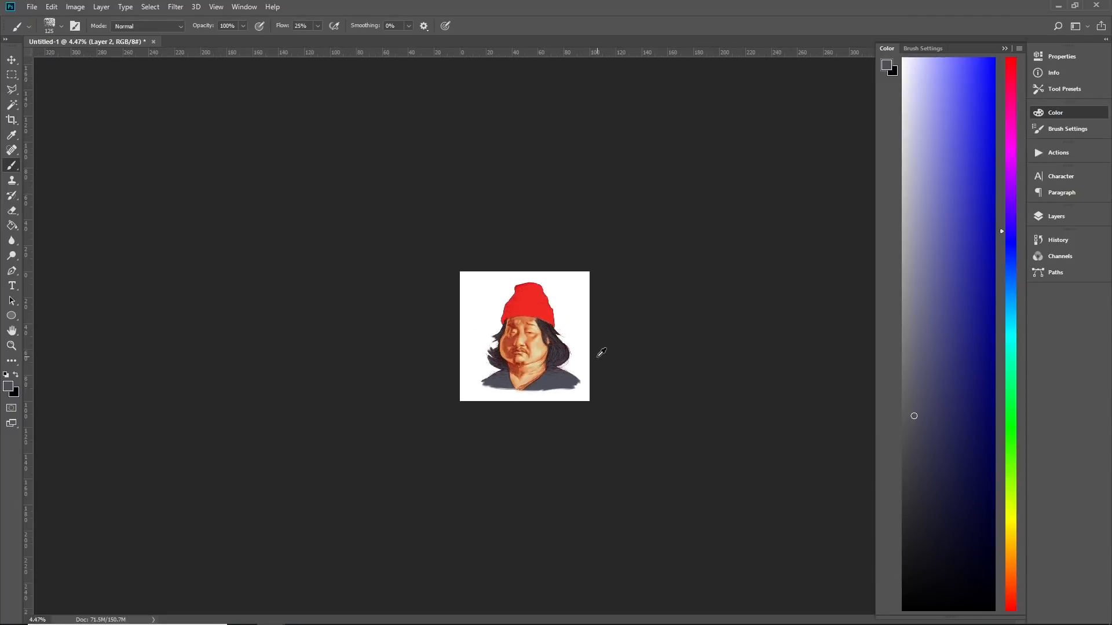
{"action": "scroll", "coordinate": [593, 318], "scroll_direction": "down", "scroll_amount": 2}
{"action": "scroll", "coordinate": [565, 343], "scroll_direction": "up", "scroll_amount": 3}
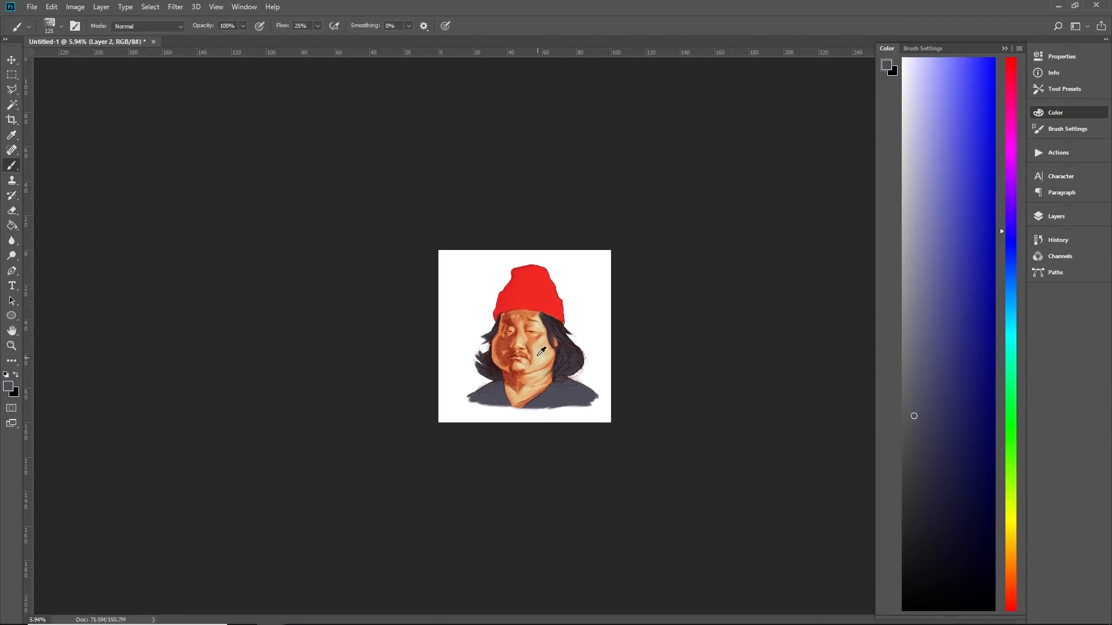
{"action": "scroll", "coordinate": [530, 356], "scroll_direction": "up", "scroll_amount": 8}
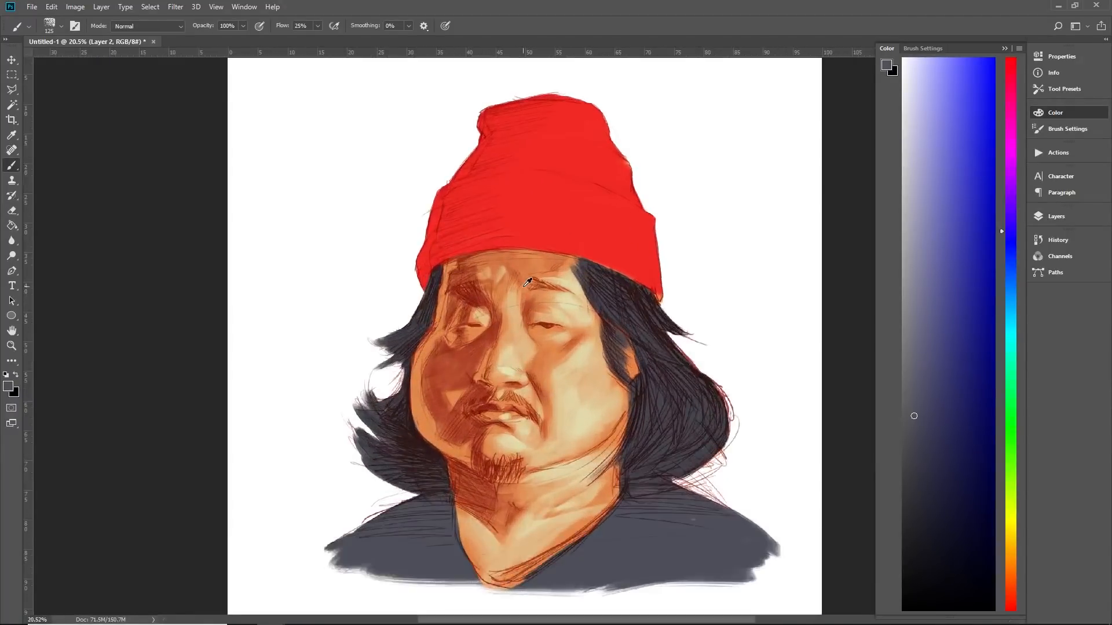
{"action": "left_click", "coordinate": [603, 270], "text": "alt"}
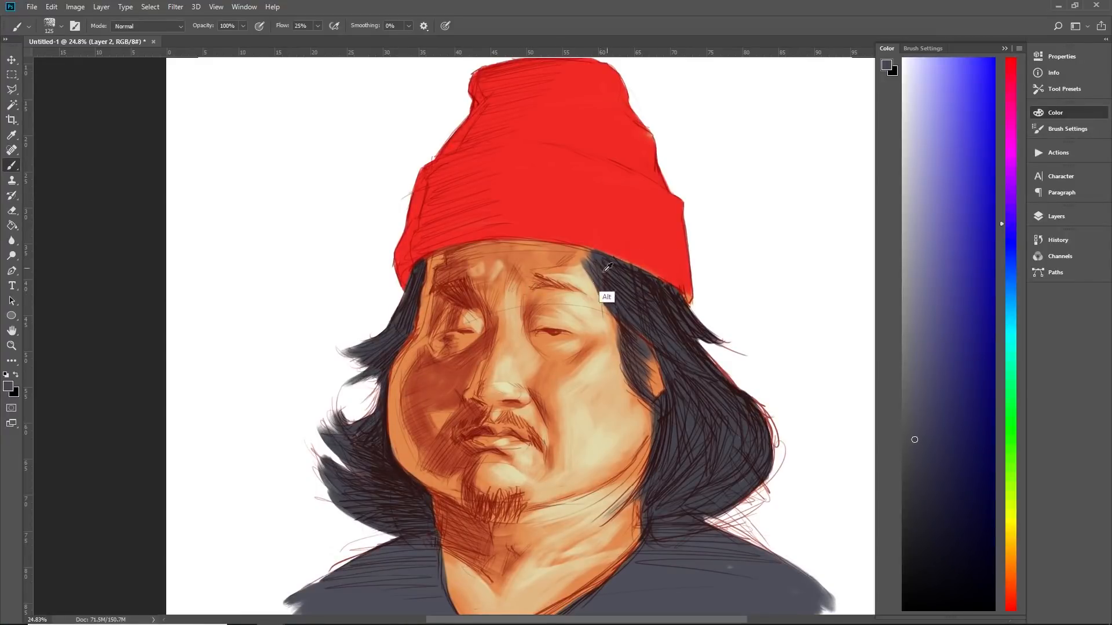
{"action": "mouse_move", "coordinate": [440, 290]}
{"action": "left_mouse_down"}
{"action": "mouse_move", "coordinate": [468, 288]}
{"action": "mouse_move", "coordinate": [440, 290]}
{"action": "left_mouse_up"}
{"action": "mouse_move", "coordinate": [538, 283]}
{"action": "left_mouse_down"}
{"action": "mouse_move", "coordinate": [578, 283]}
{"action": "mouse_move", "coordinate": [538, 281]}
{"action": "left_mouse_up"}
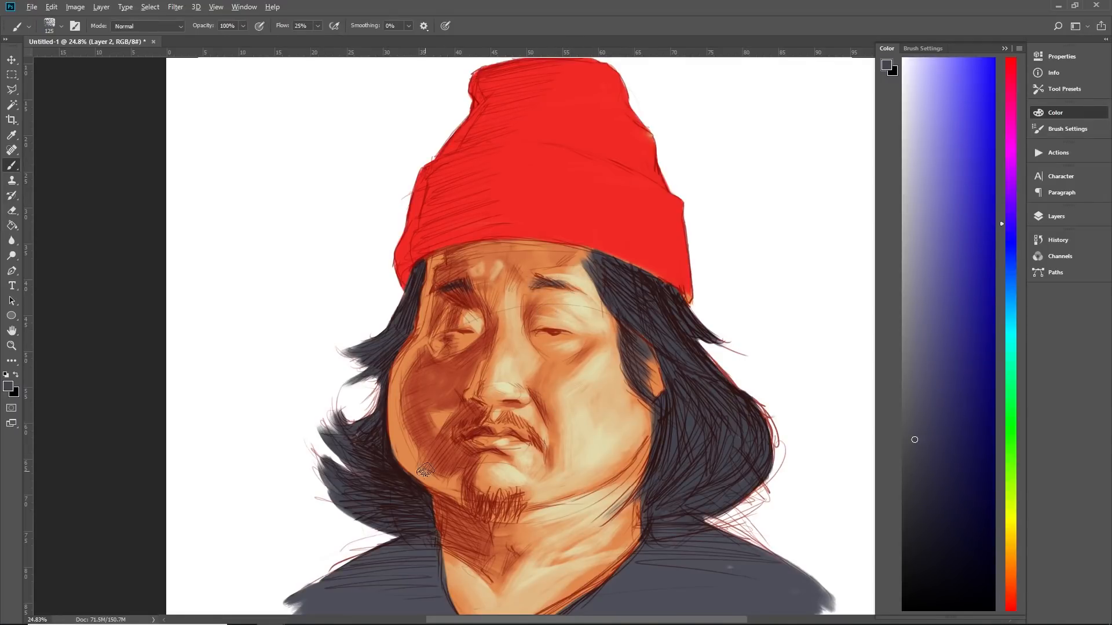
Paint the goatee in the hair color and the mustache in an even darker blue-gray
{"action": "scroll", "coordinate": [424, 470], "scroll_direction": "down", "scroll_amount": 8}
{"action": "scroll", "coordinate": [549, 359], "scroll_direction": "up", "scroll_amount": 6}
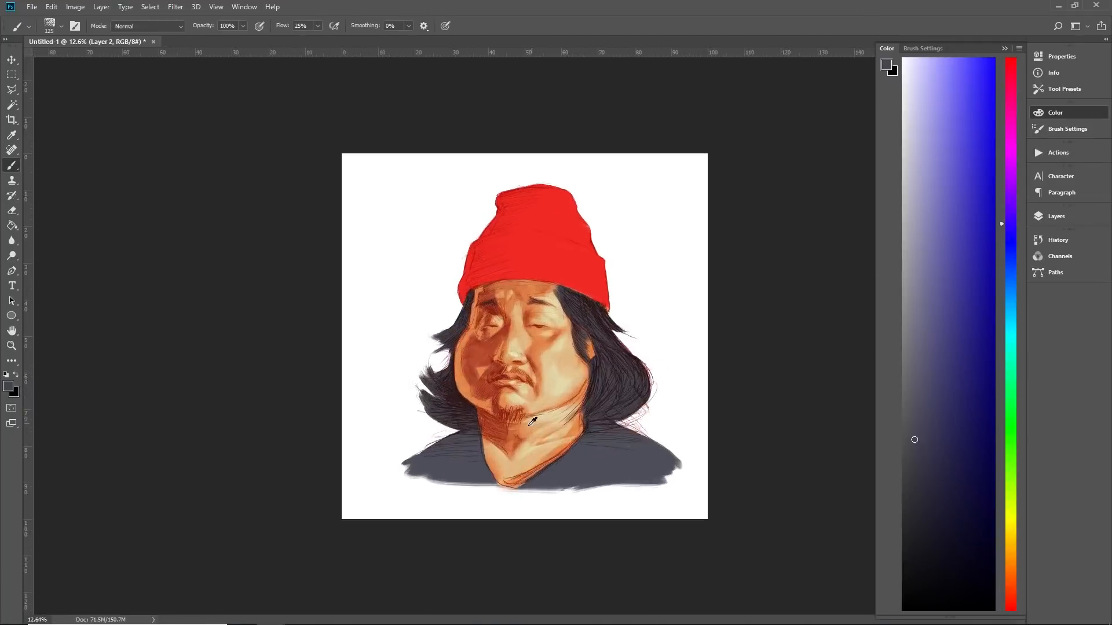
{"action": "mouse_move", "coordinate": [495, 433]}
{"action": "left_mouse_down"}
{"action": "mouse_move", "coordinate": [491, 454]}
{"action": "mouse_move", "coordinate": [509, 447]}
{"action": "mouse_move", "coordinate": [522, 461]}
{"action": "left_mouse_up"}
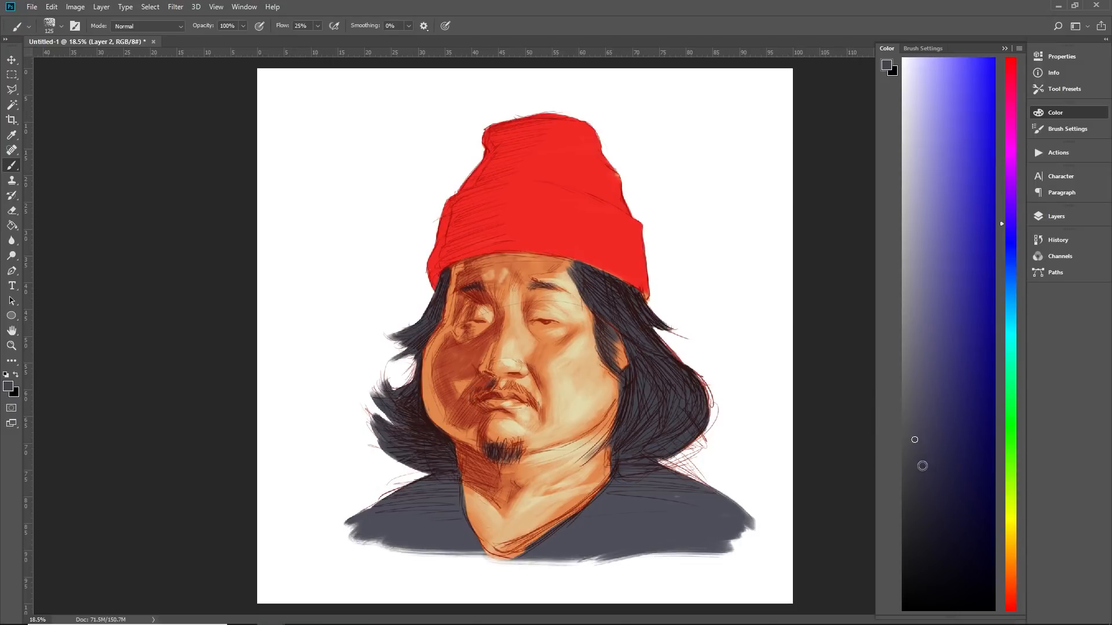
{"action": "left_click", "coordinate": [918, 479]}
{"action": "left_click_drag", "start_coordinate": [493, 381], "coordinate": [496, 383]}
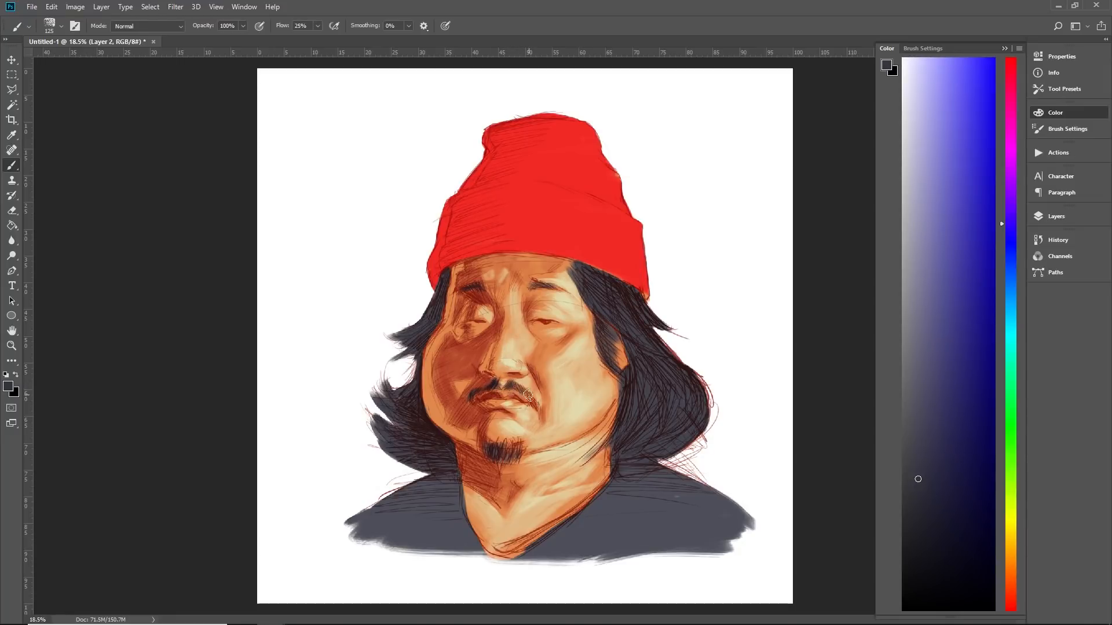
{"action": "left_click_drag", "start_coordinate": [527, 395], "coordinate": [538, 406]}
Sample the beanie red, mark the middle of the face with an ellipse, and undo the mark
{"action": "scroll", "coordinate": [564, 331], "scroll_direction": "down", "scroll_amount": 5, "text": "alt"}
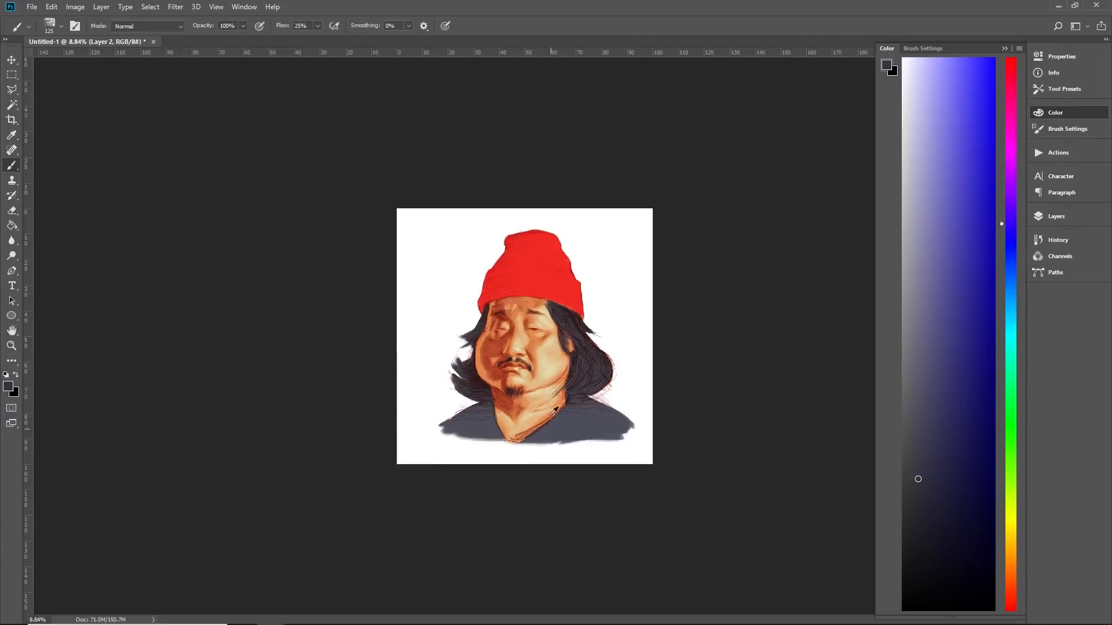
{"action": "scroll", "coordinate": [564, 331], "scroll_direction": "up", "scroll_amount": 5, "text": "alt"}
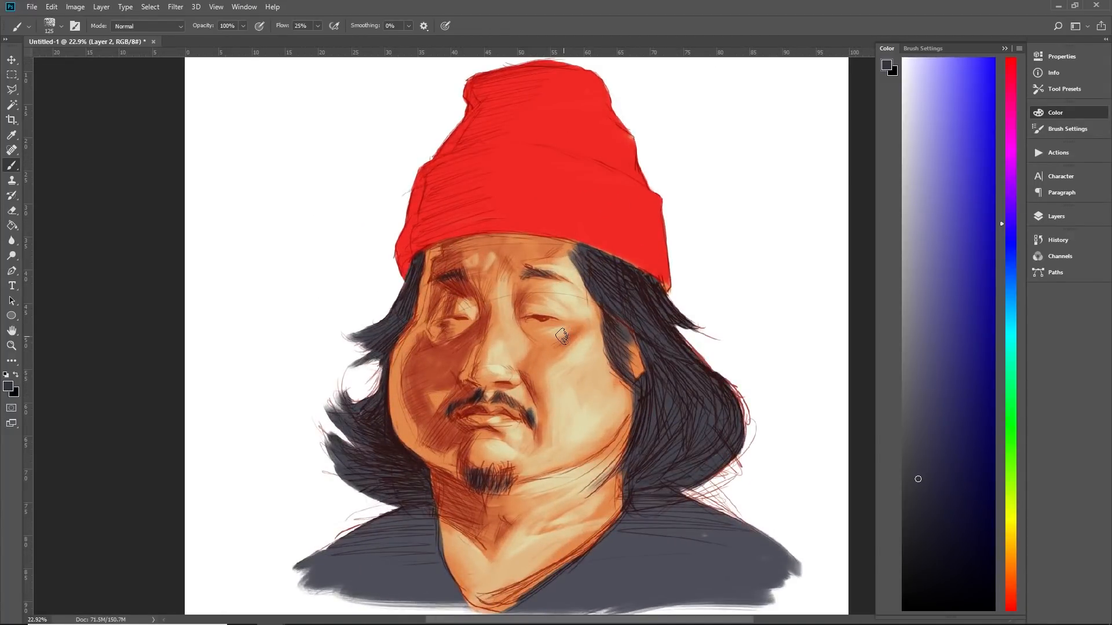
{"action": "key", "text": "bracketright"}
{"action": "key", "text": "bracketright"}
{"action": "left_click", "coordinate": [608, 403], "text": "alt"}
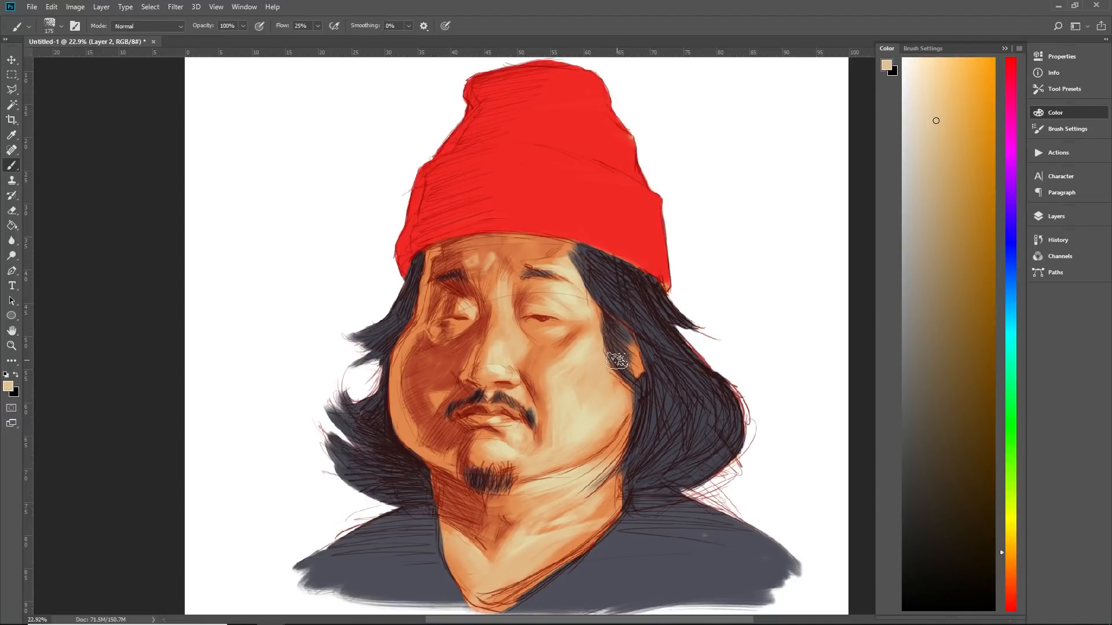
{"action": "left_click", "coordinate": [499, 337], "text": "alt"}
{"action": "key", "text": "bracketleft"}
{"action": "key", "text": "bracketleft"}
{"action": "key", "text": "bracketleft"}
{"action": "left_click", "coordinate": [610, 241], "text": "alt"}
{"action": "mouse_move", "coordinate": [592, 296]}
{"action": "left_mouse_down"}
{"action": "mouse_move", "coordinate": [472, 307]}
{"action": "mouse_move", "coordinate": [632, 348]}
{"action": "mouse_move", "coordinate": [423, 331]}
{"action": "left_mouse_up"}
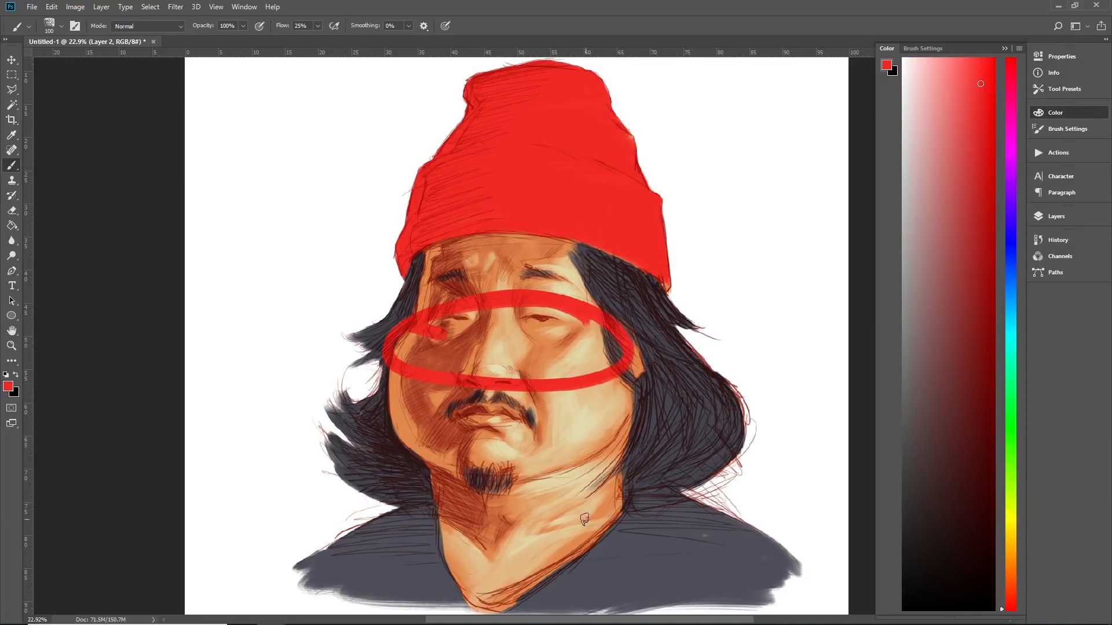
{"action": "key", "text": "ctrl+z"}
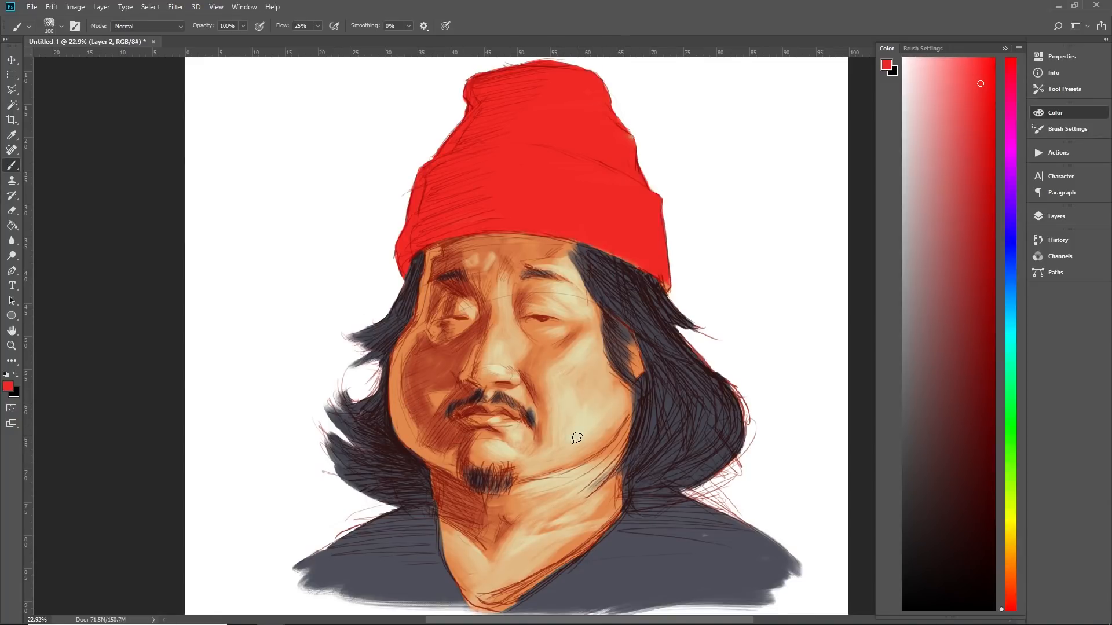
Shift the sampled skin tone toward yellow and glaze it along the right cheek and jaw with a 175-pixel brush
{"action": "scroll", "coordinate": [599, 424], "scroll_direction": "down", "scroll_amount": 4}
{"action": "scroll", "coordinate": [579, 417], "scroll_direction": "up", "scroll_amount": 3}
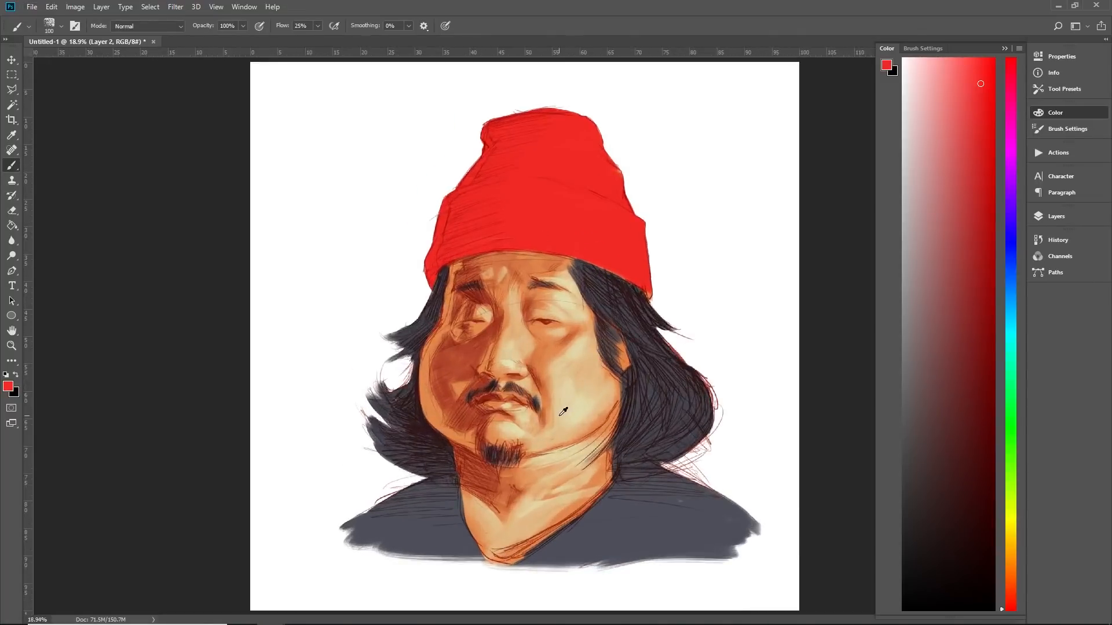
{"action": "left_click", "coordinate": [565, 422], "text": "alt"}
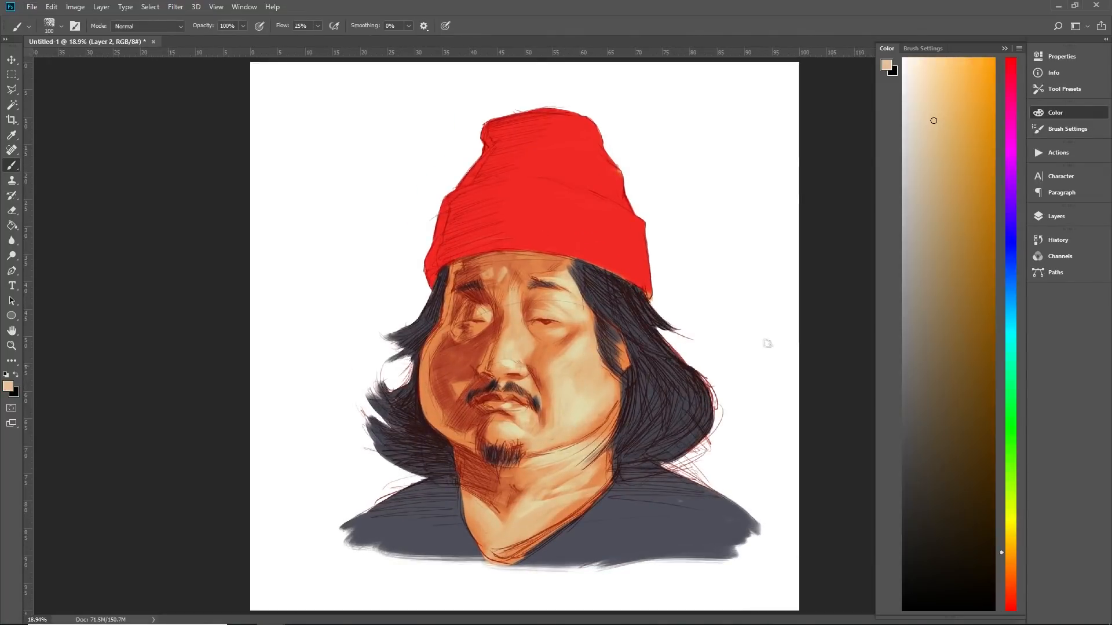
{"action": "left_click", "coordinate": [1013, 501]}
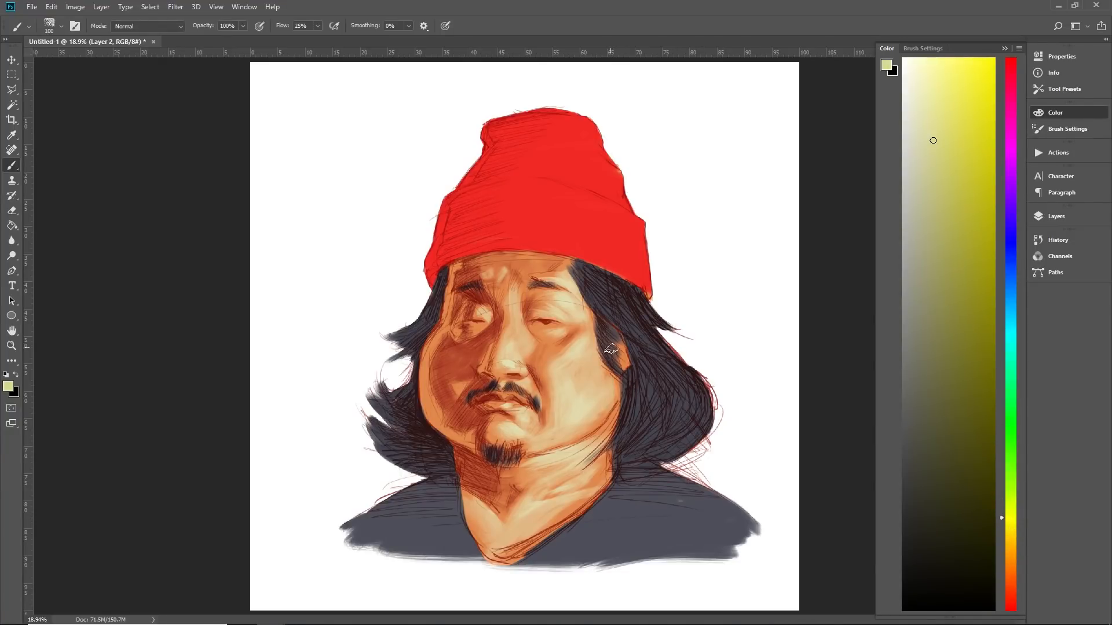
{"action": "key", "text": "]"}
{"action": "key", "text": "]"}
{"action": "key", "text": "]"}
{"action": "left_click", "coordinate": [940, 174]}
{"action": "mouse_move", "coordinate": [619, 377]}
{"action": "left_mouse_down"}
{"action": "mouse_move", "coordinate": [598, 422]}
{"action": "mouse_move", "coordinate": [561, 438]}
{"action": "left_mouse_up"}
{"action": "left_click", "coordinate": [611, 391], "text": "alt"}
{"action": "left_click_drag", "start_coordinate": [618, 404], "coordinate": [526, 454]}
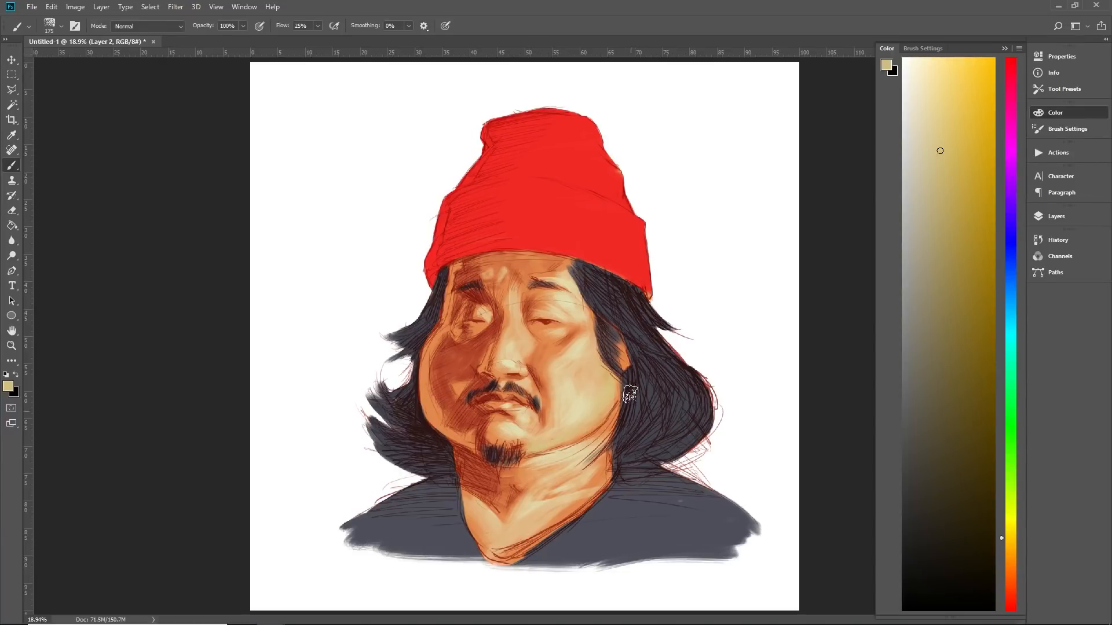
Sample the cheek tone beside the nose, shift its hue toward red and glaze the middle of the face
{"action": "left_click", "coordinate": [541, 375], "text": "alt"}
{"action": "left_click", "coordinate": [1010, 590]}
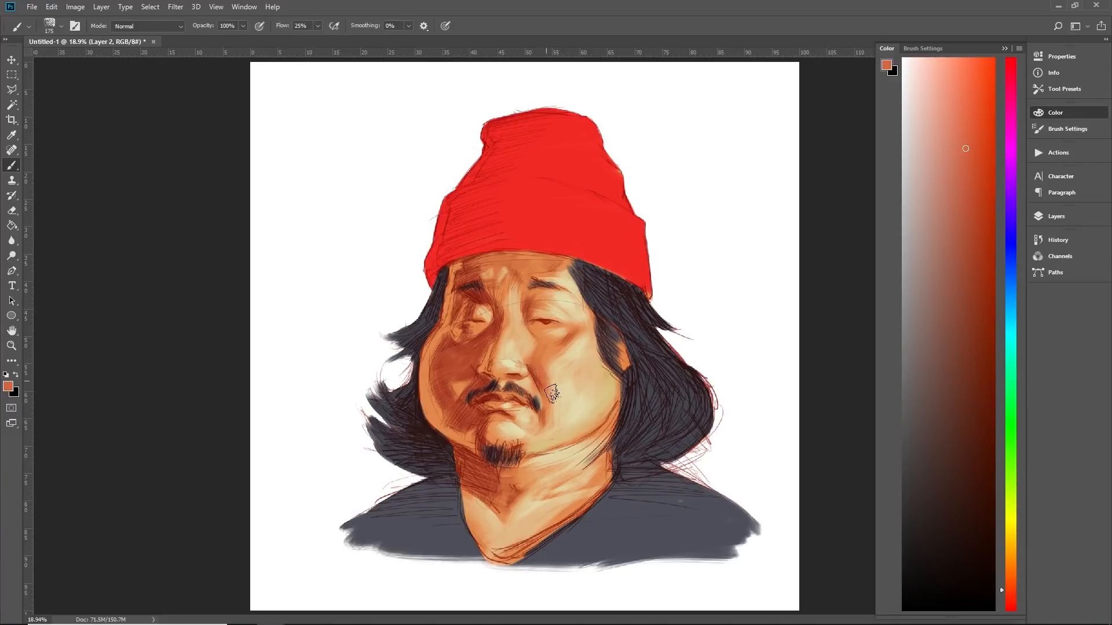
{"action": "key", "text": "ctrl+minus"}
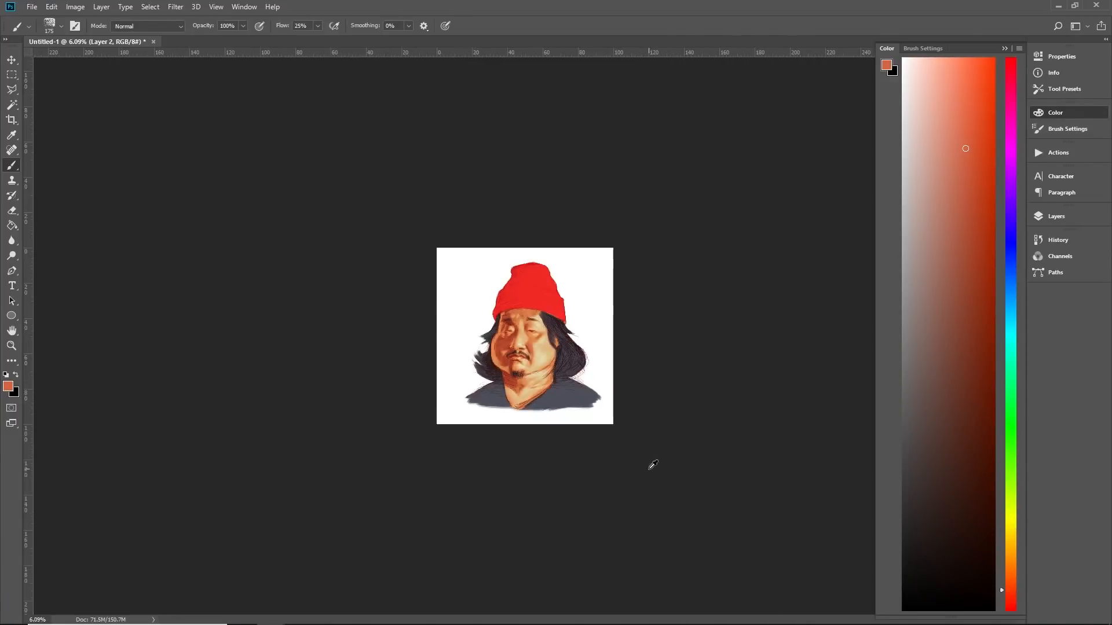
{"action": "key", "text": "ctrl+plus"}
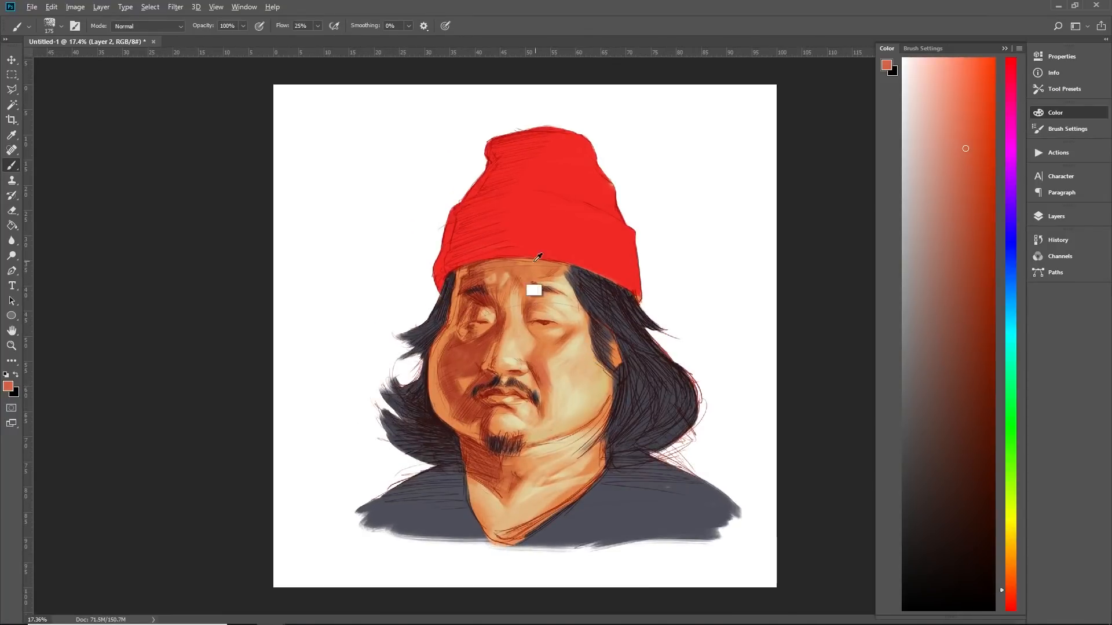
Sample the forehead's skin tone between the eyebrows and shift its hue to orange for glazing the skin
{"action": "left_click", "coordinate": [539, 295], "text": "alt"}
{"action": "left_click", "coordinate": [1012, 565]}
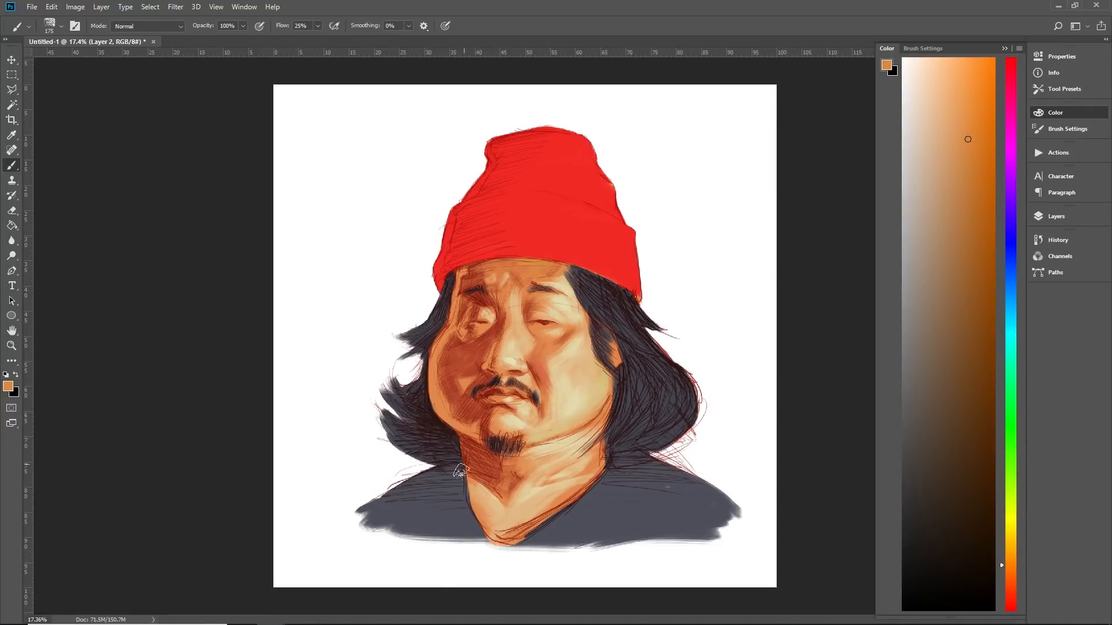
{"action": "scroll", "coordinate": [530, 443], "scroll_direction": "down", "scroll_amount": 4}
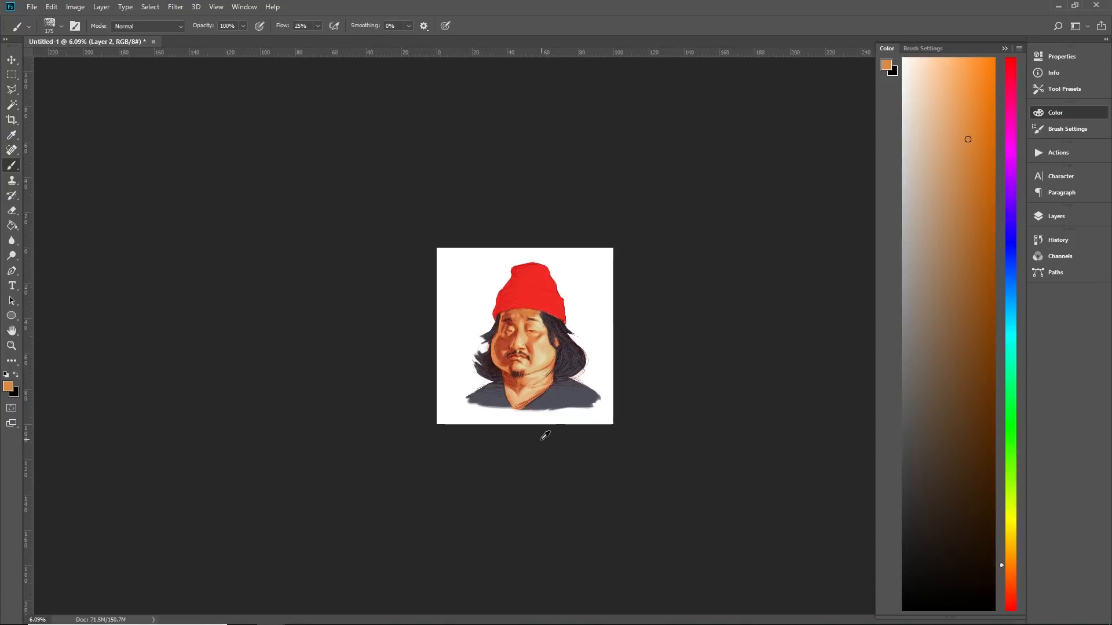
{"action": "scroll", "coordinate": [545, 436], "scroll_direction": "down", "scroll_amount": 1}
{"action": "scroll", "coordinate": [543, 434], "scroll_direction": "up", "scroll_amount": 5}
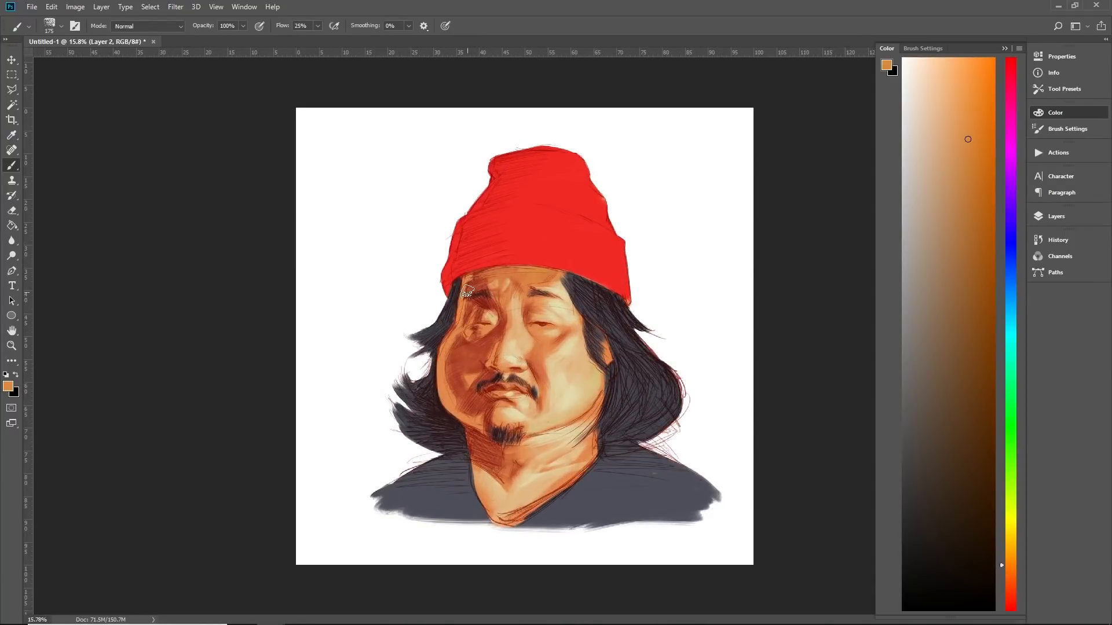
{"action": "scroll", "coordinate": [463, 289], "scroll_direction": "up", "scroll_amount": 1}
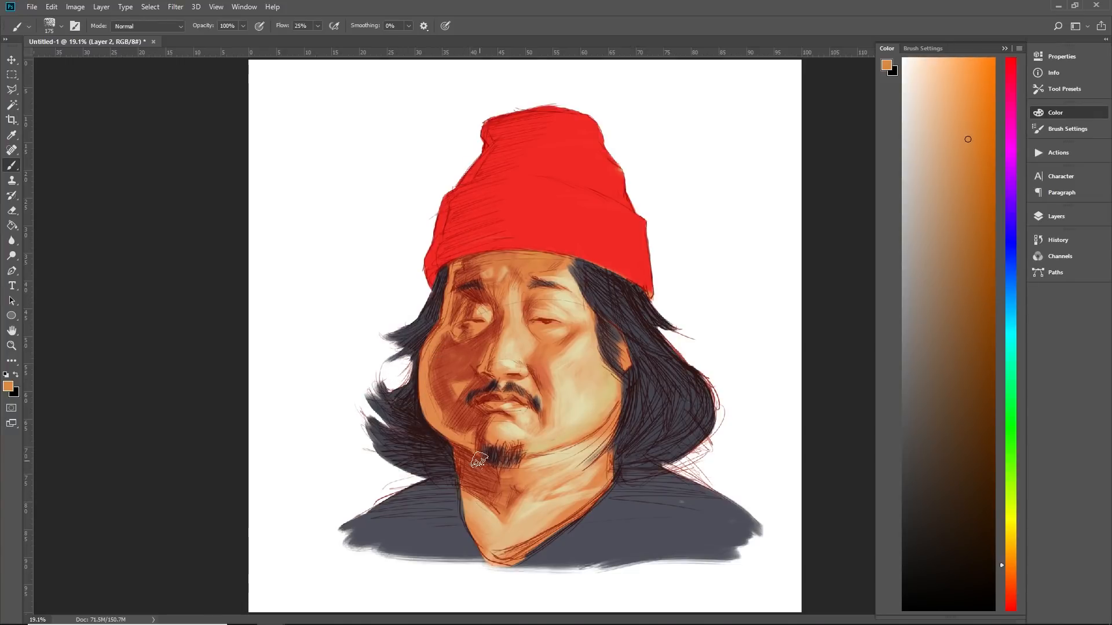
Sample the pale highlight near the right eyebrow and study the two photos in bobbyleeref.psd for the skin colors
{"action": "left_click", "coordinate": [557, 292], "text": "alt"}
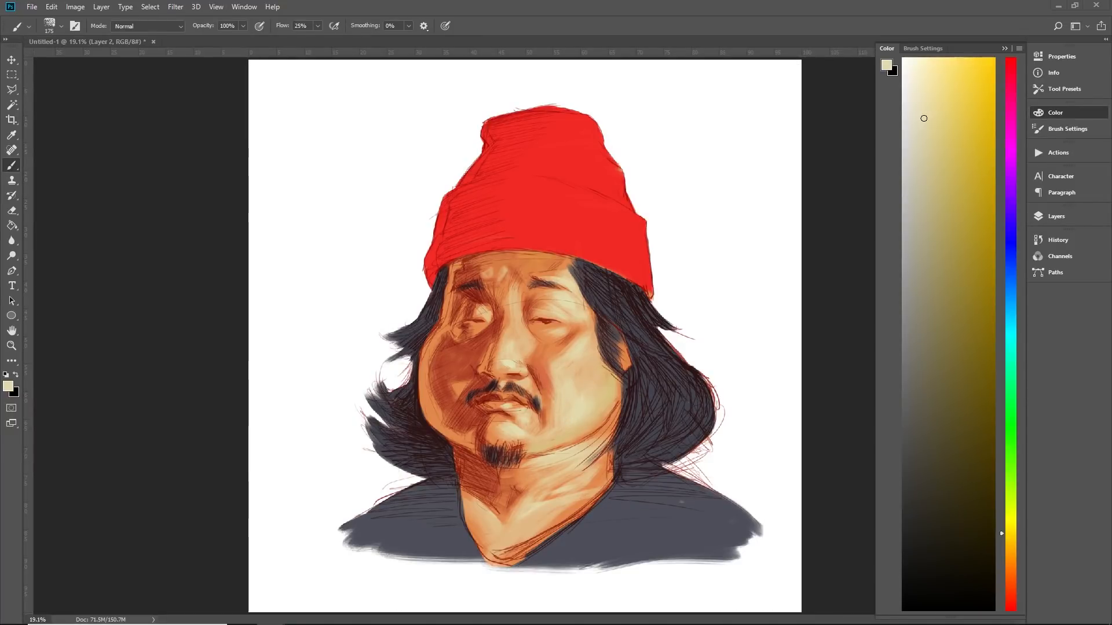
{"action": "left_click_drag", "start_coordinate": [1111, 100], "coordinate": [405, 9]}
{"action": "left_click_drag", "start_coordinate": [702, 302], "coordinate": [703, 448]}
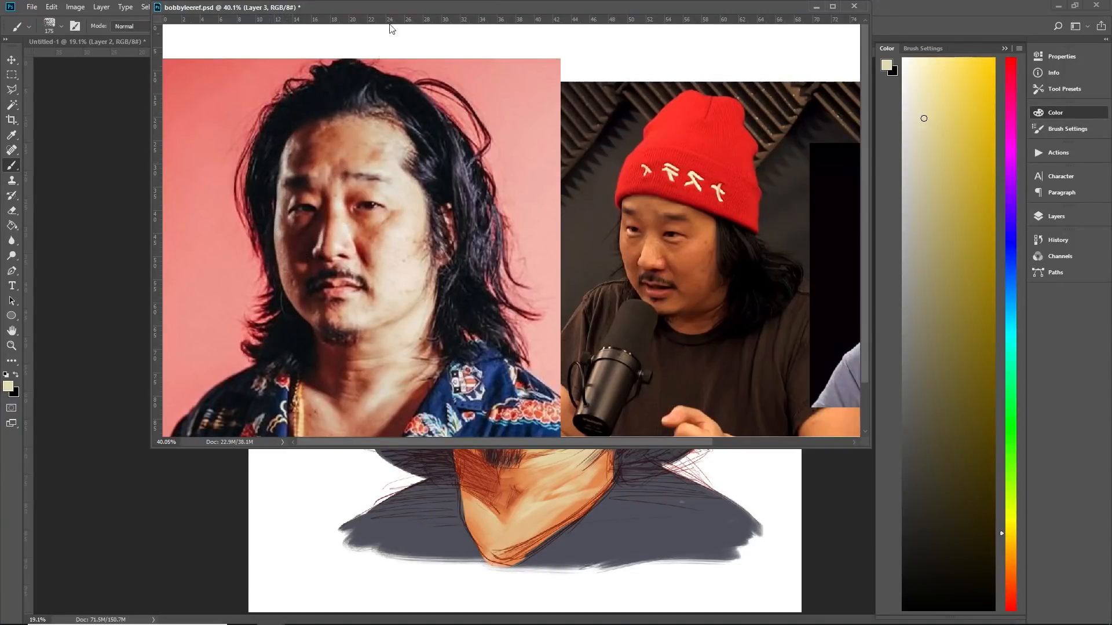
{"action": "mouse_move", "coordinate": [390, 11]}
{"action": "left_mouse_down"}
{"action": "mouse_move", "coordinate": [400, 28]}
{"action": "mouse_move", "coordinate": [1111, 139]}
{"action": "left_mouse_up"}
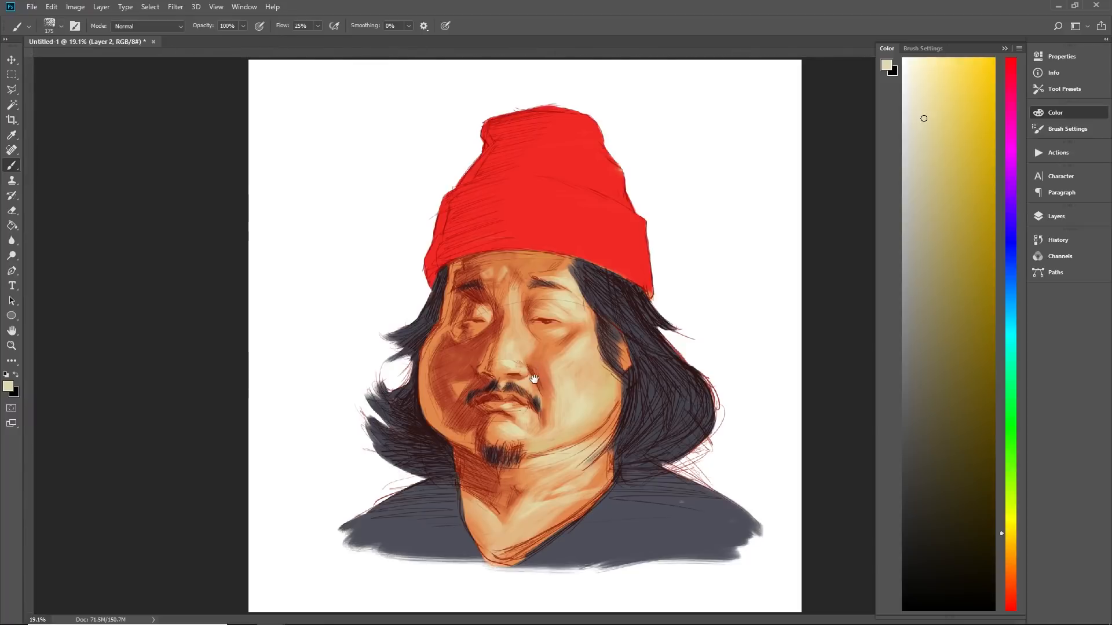
{"action": "scroll", "coordinate": [469, 274], "scroll_direction": "up", "scroll_amount": 1}
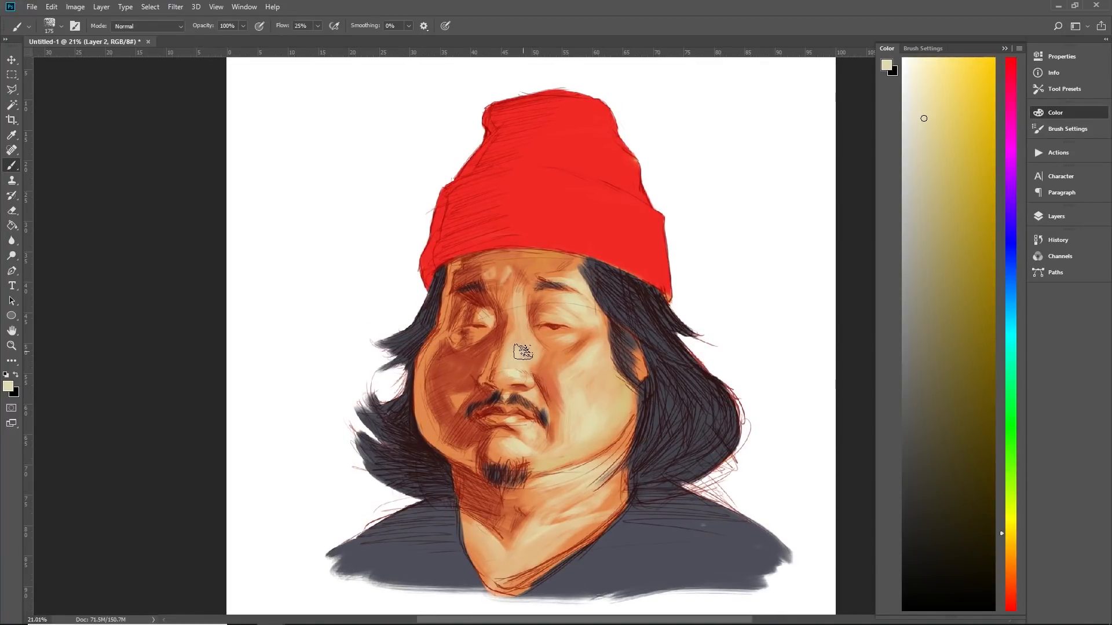
Reduce the brush to 90 pixels and sample the dark red shadow beside the nose
{"action": "key", "text": "bracketleft"}
{"action": "key", "text": "bracketleft"}
{"action": "key", "text": "bracketleft"}
{"action": "key", "text": "bracketleft"}
{"action": "key", "text": "bracketleft"}
{"action": "left_click", "coordinate": [484, 372], "text": "alt"}
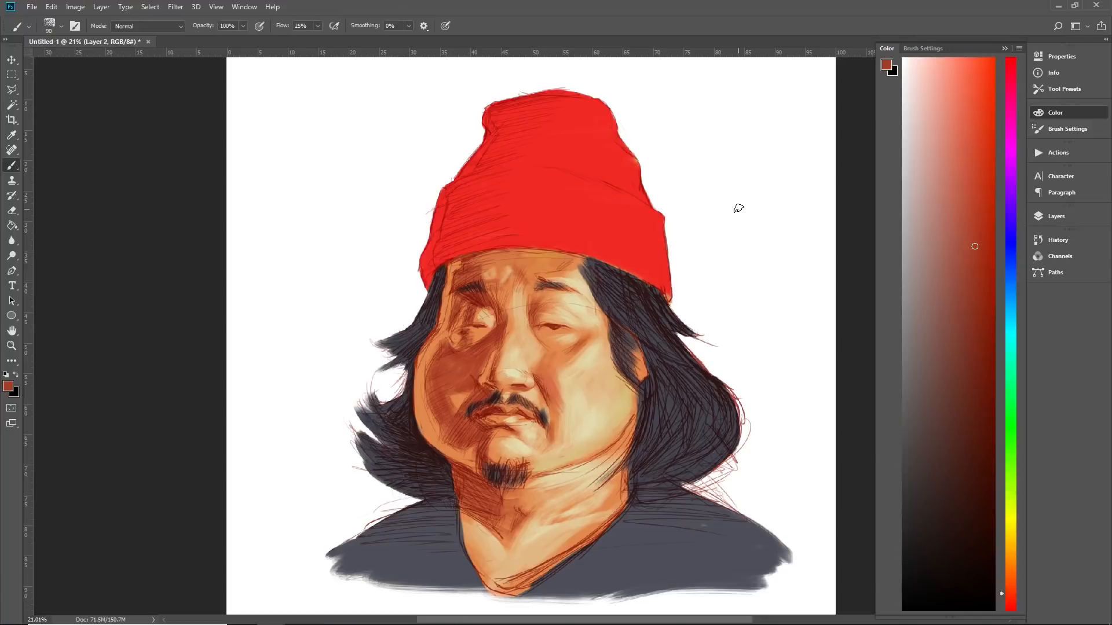
{"action": "scroll", "coordinate": [738, 209], "scroll_direction": "down", "scroll_amount": 5}
{"action": "scroll", "coordinate": [701, 281], "scroll_direction": "up", "scroll_amount": 4}
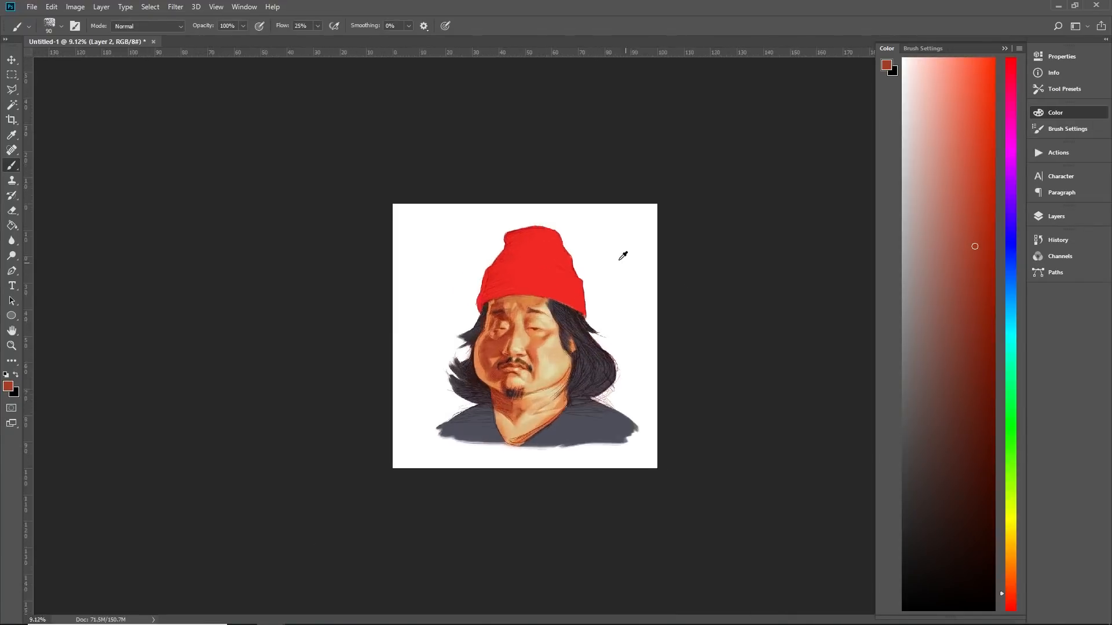
{"action": "scroll", "coordinate": [515, 306], "scroll_direction": "up", "scroll_amount": 2}
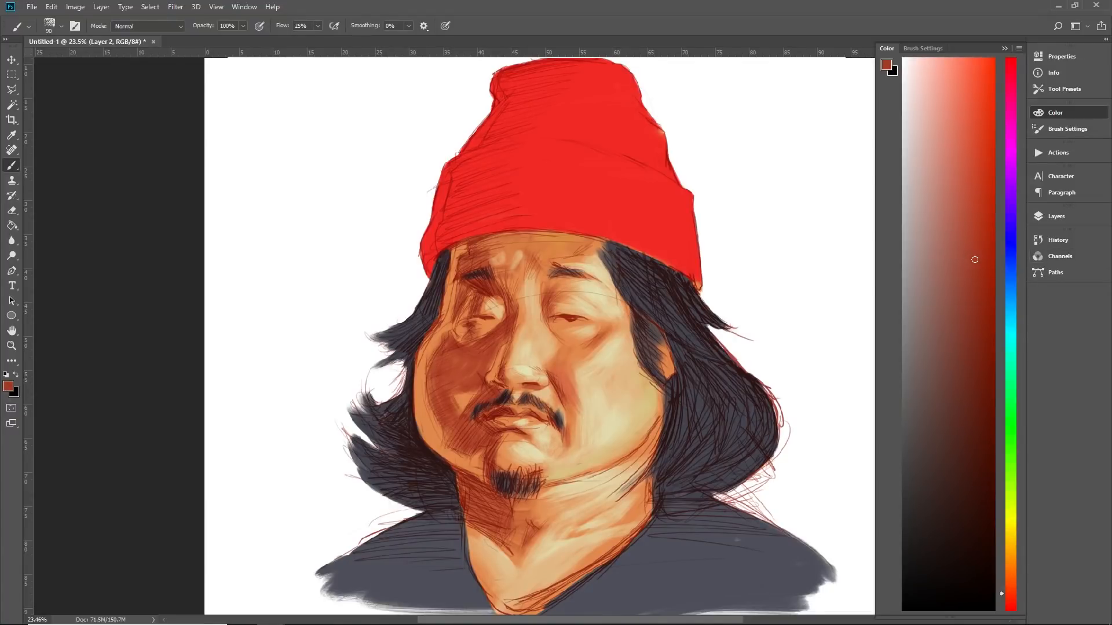
Pick a pale grayish cyan and brush a rim-light stroke down the shaded left temple
{"action": "left_click", "coordinate": [1012, 316]}
{"action": "left_click", "coordinate": [939, 212]}
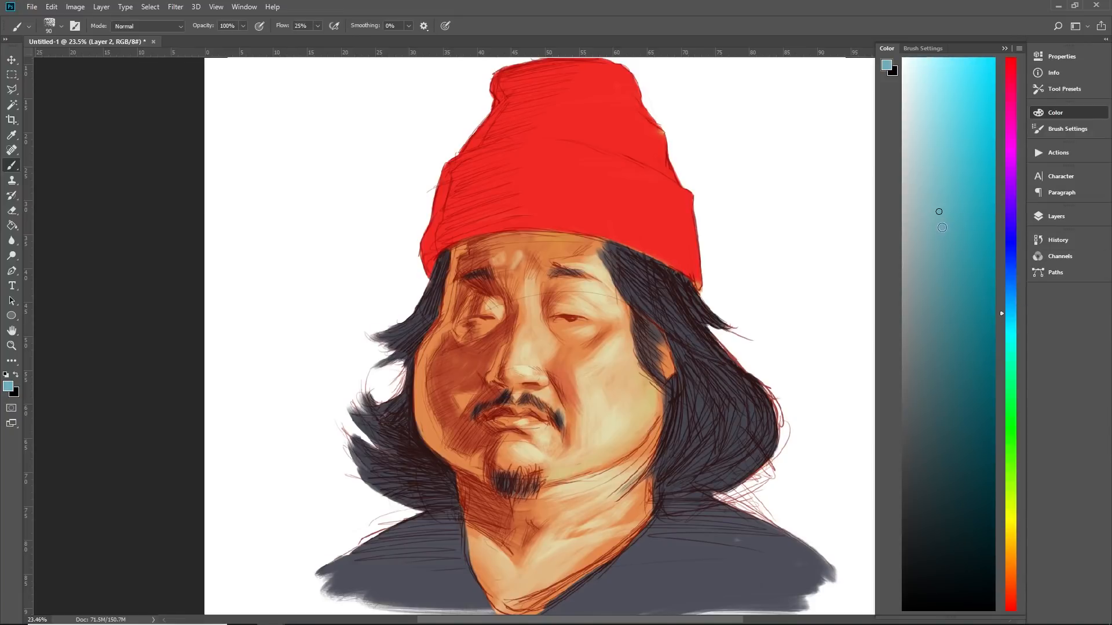
{"action": "left_click", "coordinate": [928, 183]}
{"action": "key", "text": "ctrl+z"}
{"action": "left_click_drag", "start_coordinate": [463, 251], "coordinate": [450, 295]}
{"action": "scroll", "coordinate": [455, 386], "scroll_direction": "down", "scroll_amount": 5}
{"action": "key", "text": "ctrl+0"}
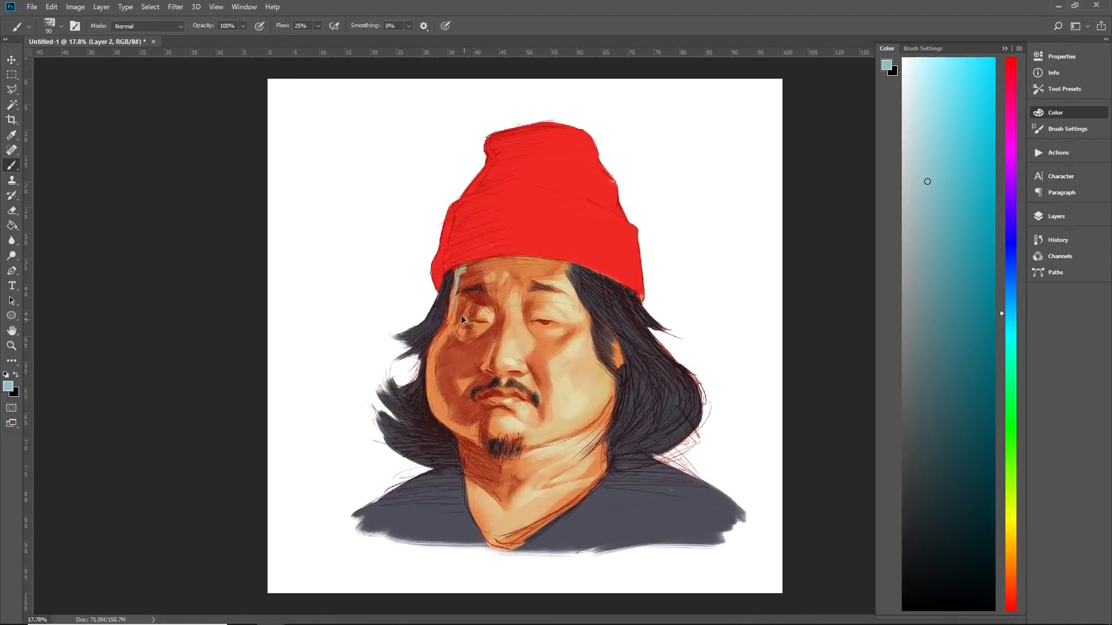
Paint the rim light down the left temple and outer cheek in a light beige-gray
{"action": "scroll", "coordinate": [440, 287], "scroll_direction": "up", "scroll_amount": 2}
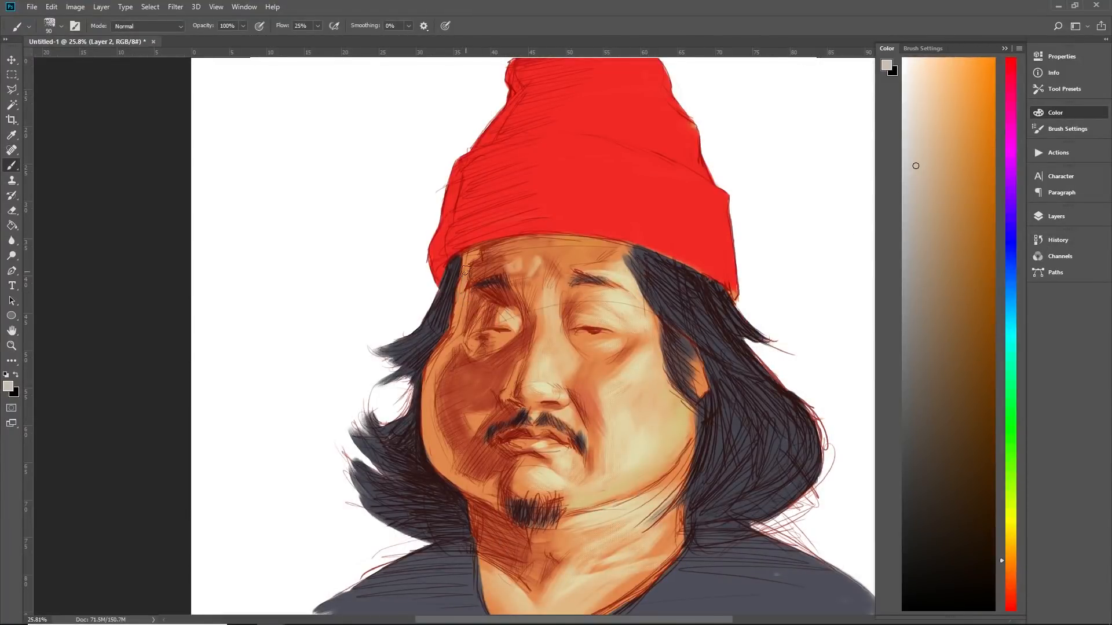
{"action": "mouse_move", "coordinate": [468, 269]}
{"action": "left_mouse_down"}
{"action": "mouse_move", "coordinate": [461, 296]}
{"action": "mouse_move", "coordinate": [474, 256]}
{"action": "mouse_move", "coordinate": [457, 331]}
{"action": "left_mouse_up"}
{"action": "scroll", "coordinate": [456, 498], "scroll_direction": "down", "scroll_amount": 5, "text": "alt"}
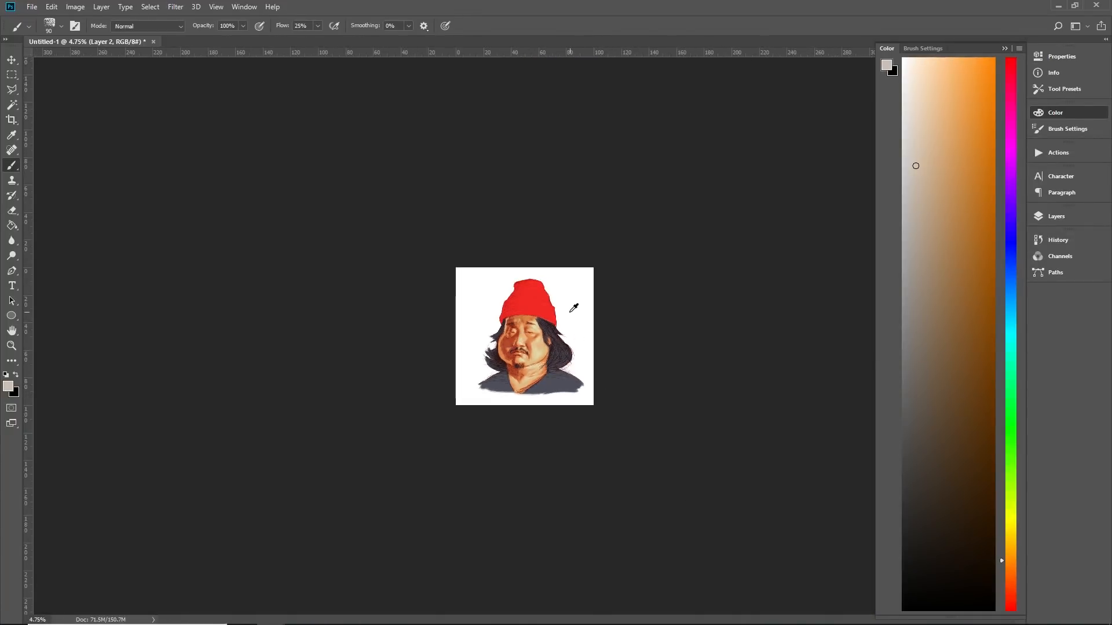
{"action": "scroll", "coordinate": [571, 300], "scroll_direction": "up", "scroll_amount": 4, "text": "alt"}
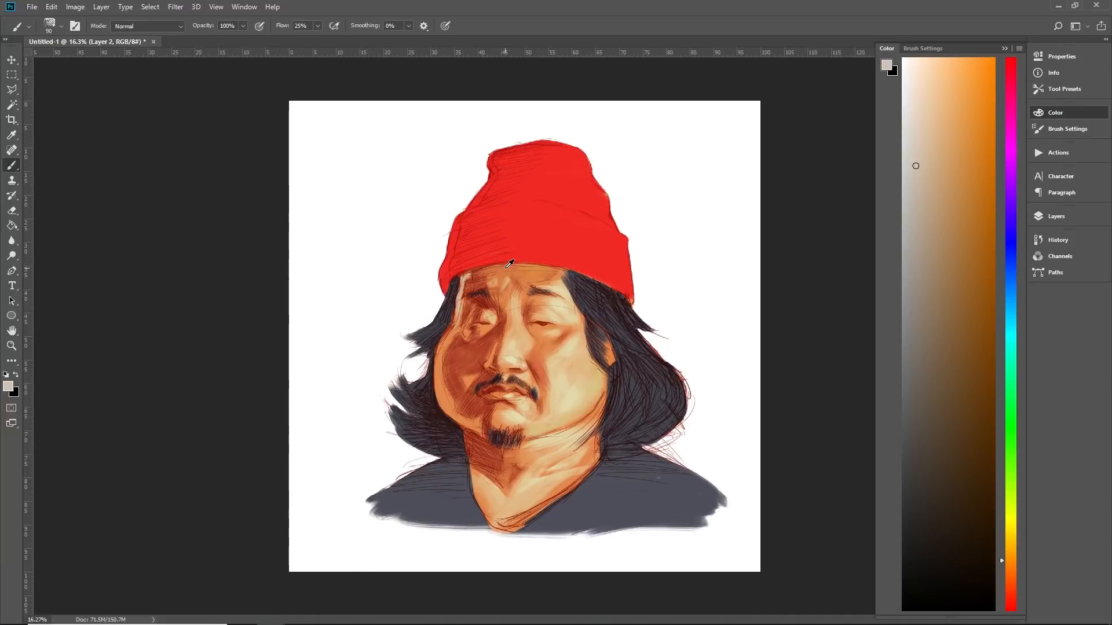
{"action": "scroll", "coordinate": [510, 264], "scroll_direction": "up", "scroll_amount": 1, "text": "alt"}
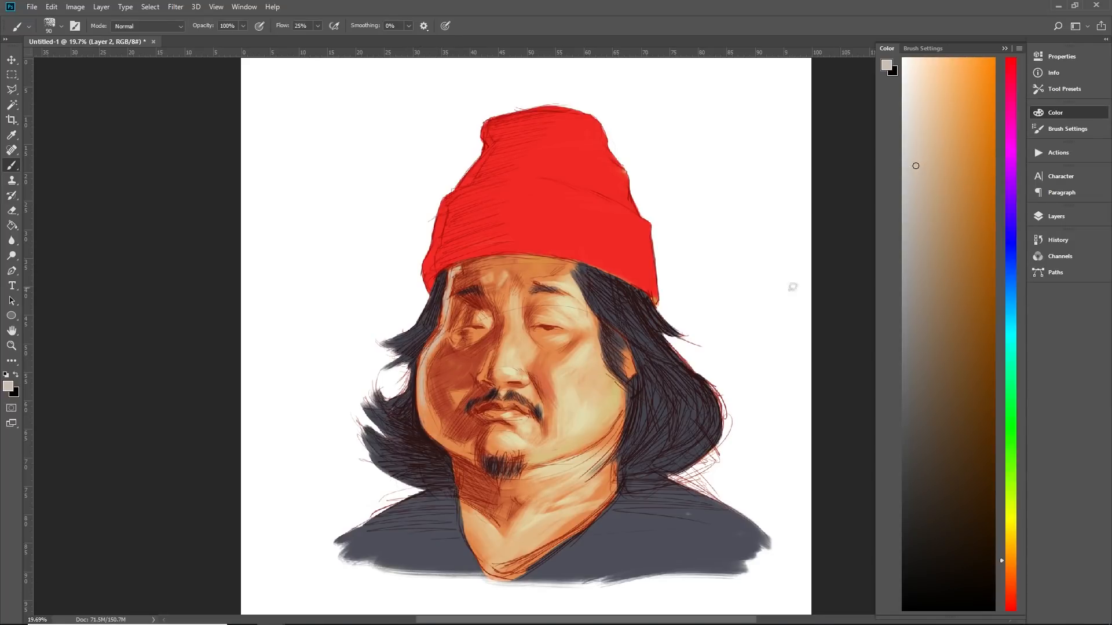
Try a pale cyan stroke over the left temple's rim light and undo it
{"action": "scroll", "coordinate": [564, 309], "scroll_direction": "down", "scroll_amount": 5}
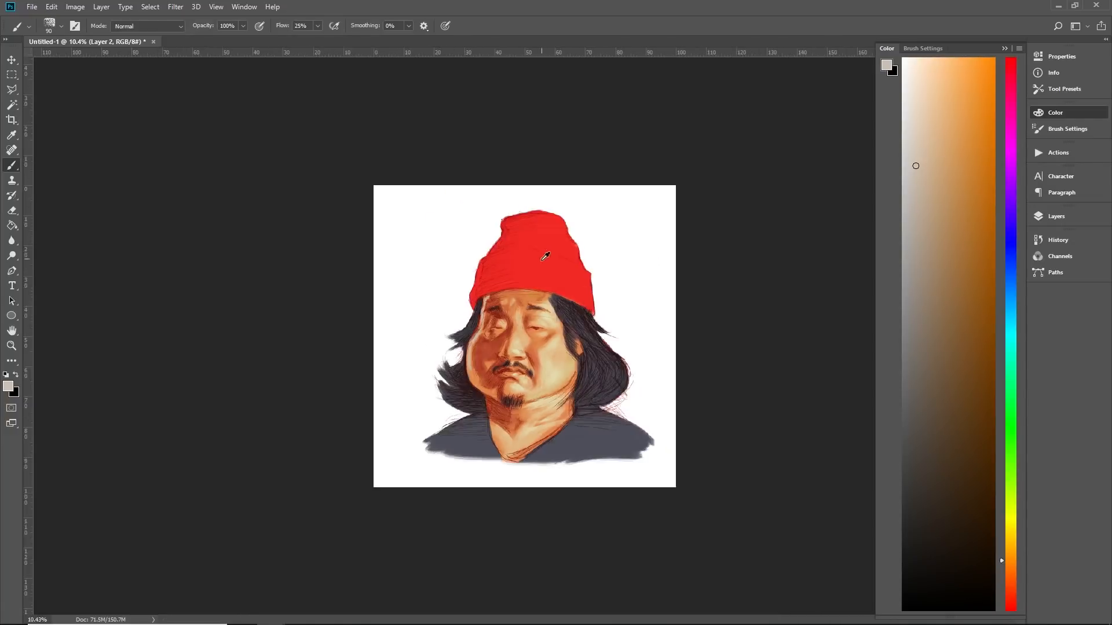
{"action": "scroll", "coordinate": [572, 280], "scroll_direction": "up", "scroll_amount": 5}
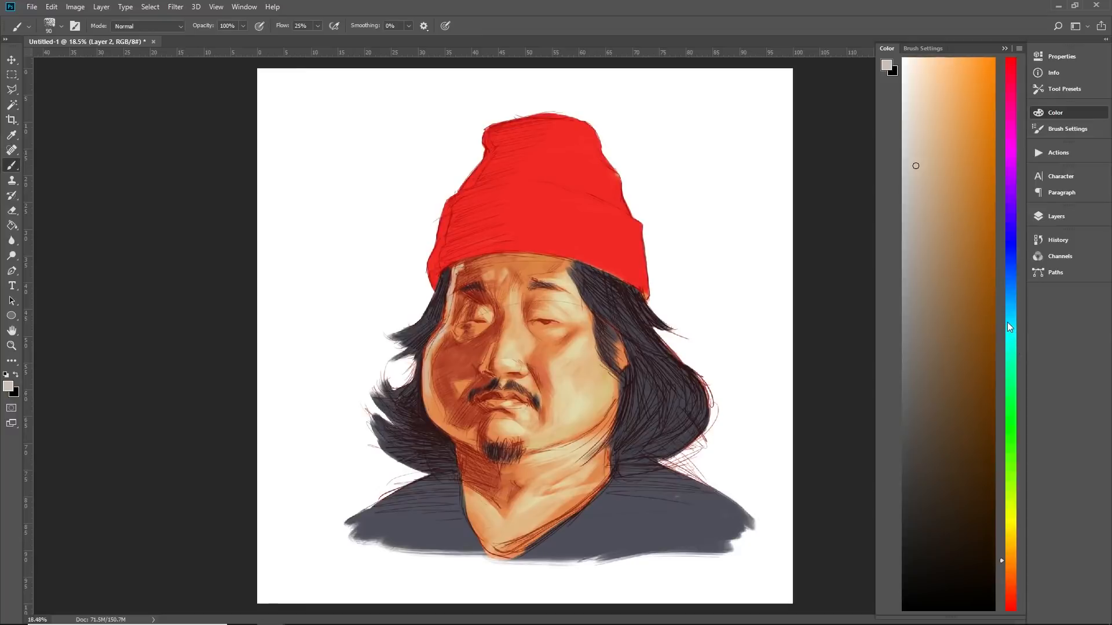
{"action": "left_click", "coordinate": [1007, 322]}
{"action": "left_click_drag", "start_coordinate": [454, 269], "coordinate": [458, 294]}
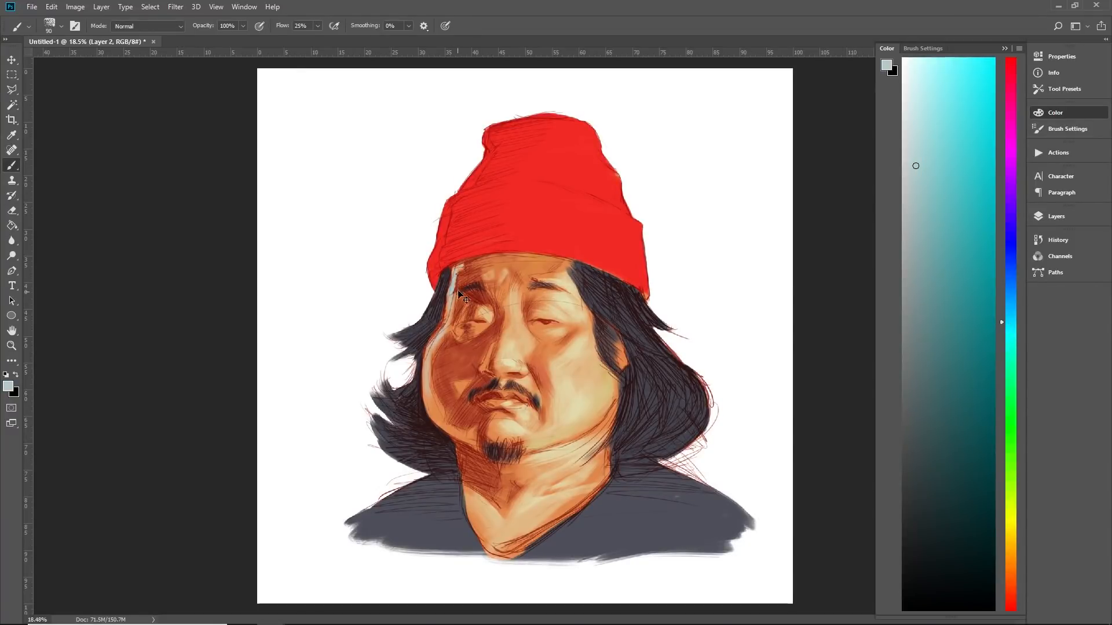
{"action": "key", "text": "ctrl+z"}
Sample the pinkish beige of the left temple's highlight and extend the rim light along the left cheek and jaw
{"action": "key", "text": "alt"}
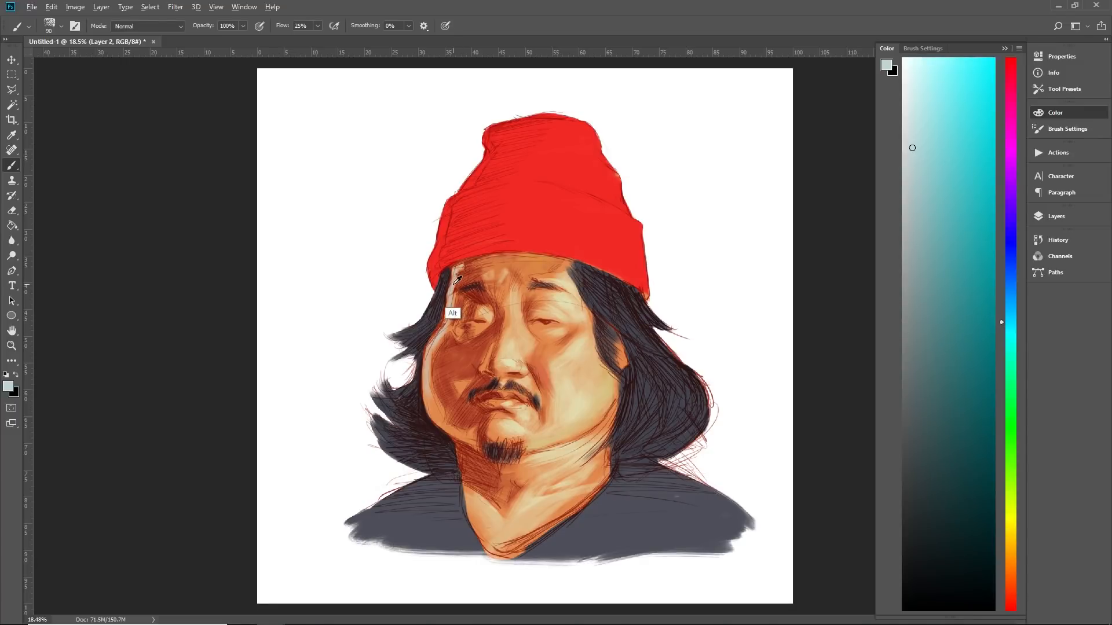
{"action": "left_click", "coordinate": [455, 283], "text": "alt"}
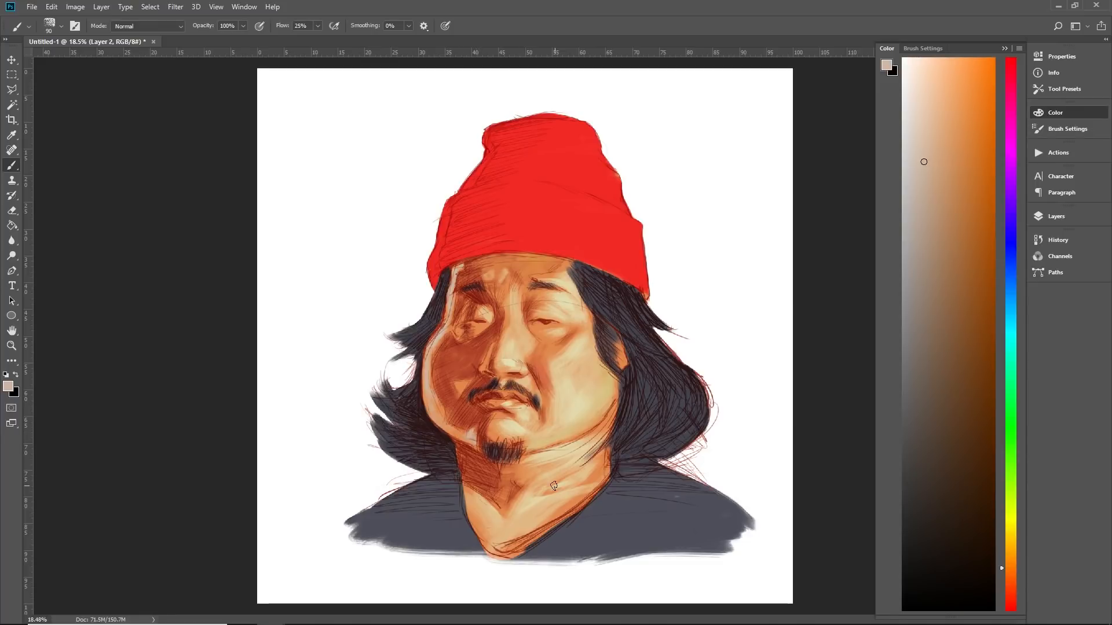
{"action": "scroll", "coordinate": [554, 486], "scroll_direction": "down", "scroll_amount": 8}
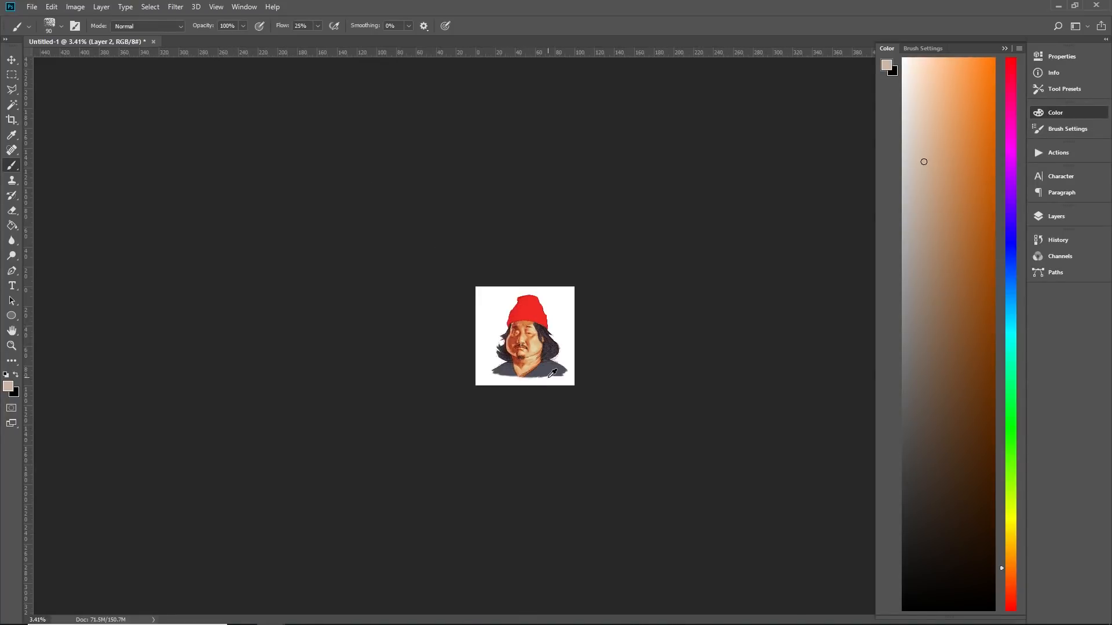
{"action": "scroll", "coordinate": [538, 290], "scroll_direction": "up", "scroll_amount": 3}
{"action": "scroll", "coordinate": [542, 286], "scroll_direction": "up", "scroll_amount": 5}
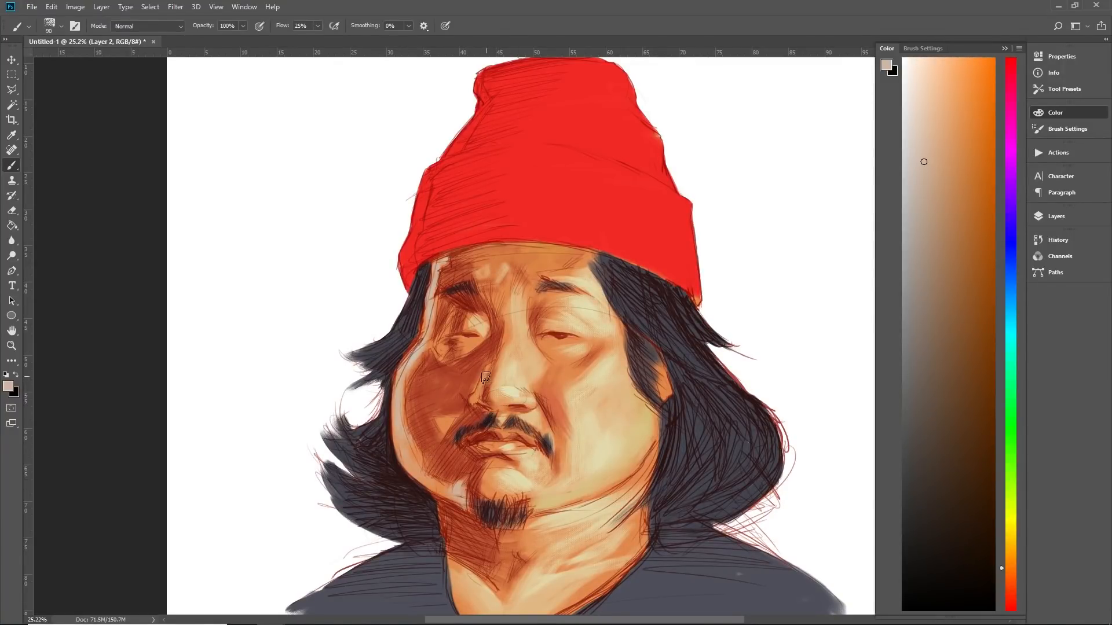
Add small beige rim highlights beside the nose and under the shaded left eye with a 60-pixel brush
{"action": "key", "text": "bracketleft"}
{"action": "scroll", "coordinate": [645, 263], "scroll_direction": "down", "scroll_amount": 5}
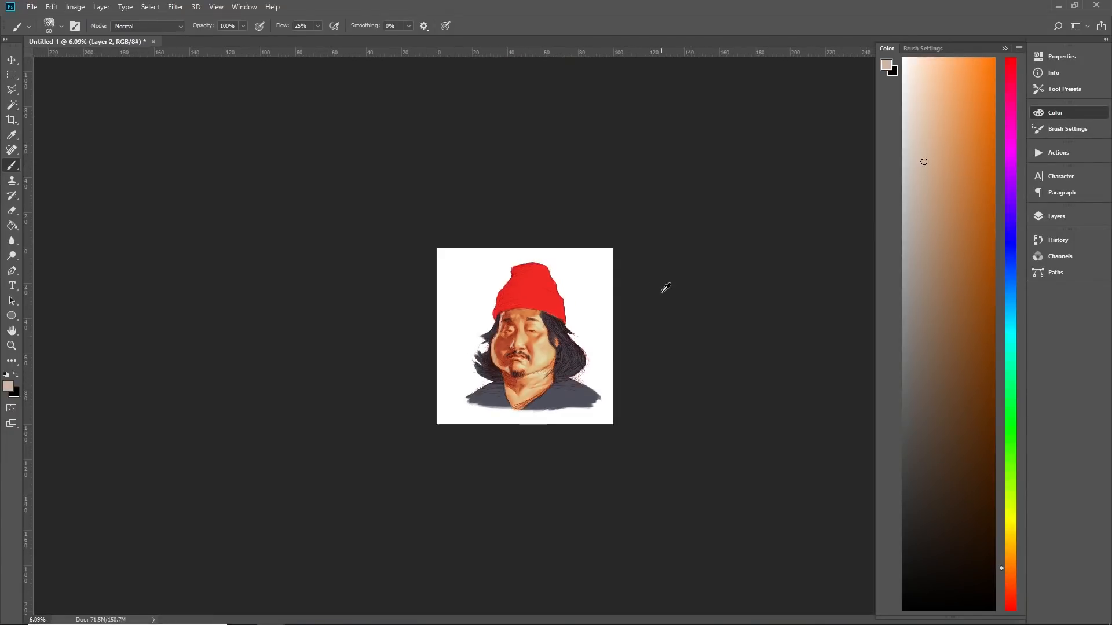
{"action": "scroll", "coordinate": [666, 288], "scroll_direction": "up", "scroll_amount": 5}
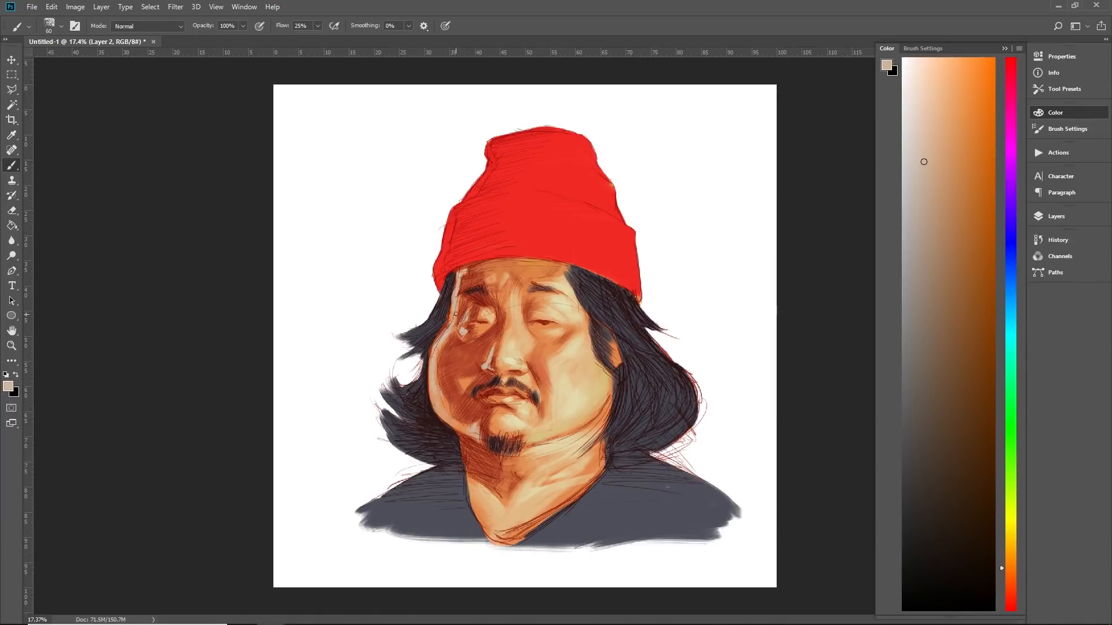
{"action": "scroll", "coordinate": [591, 273], "scroll_direction": "down", "scroll_amount": 5}
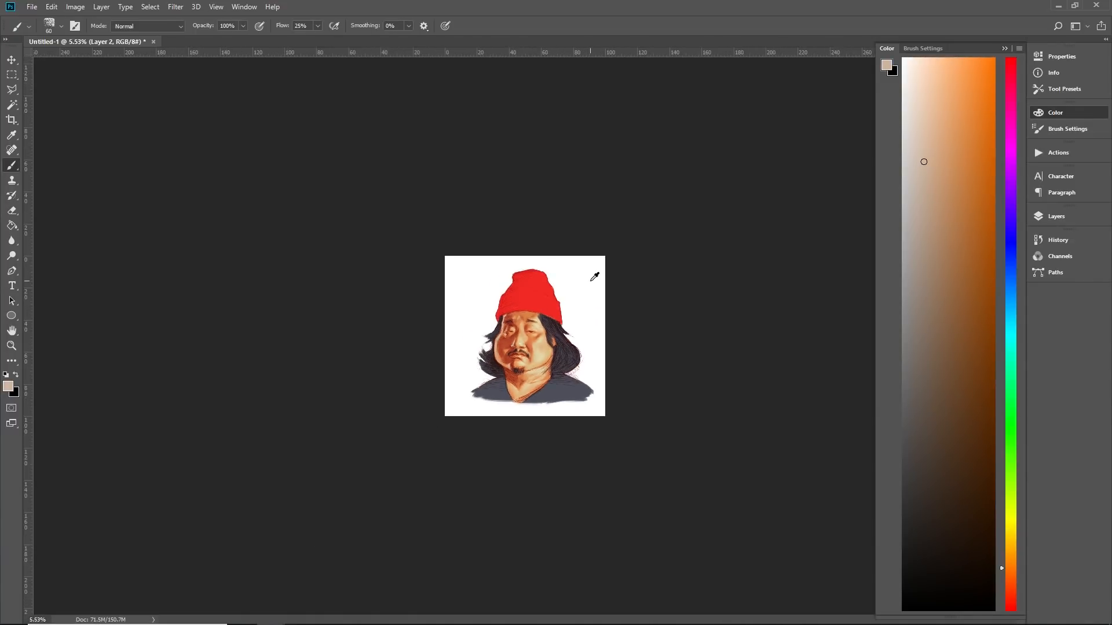
{"action": "scroll", "coordinate": [550, 278], "scroll_direction": "up", "scroll_amount": 5}
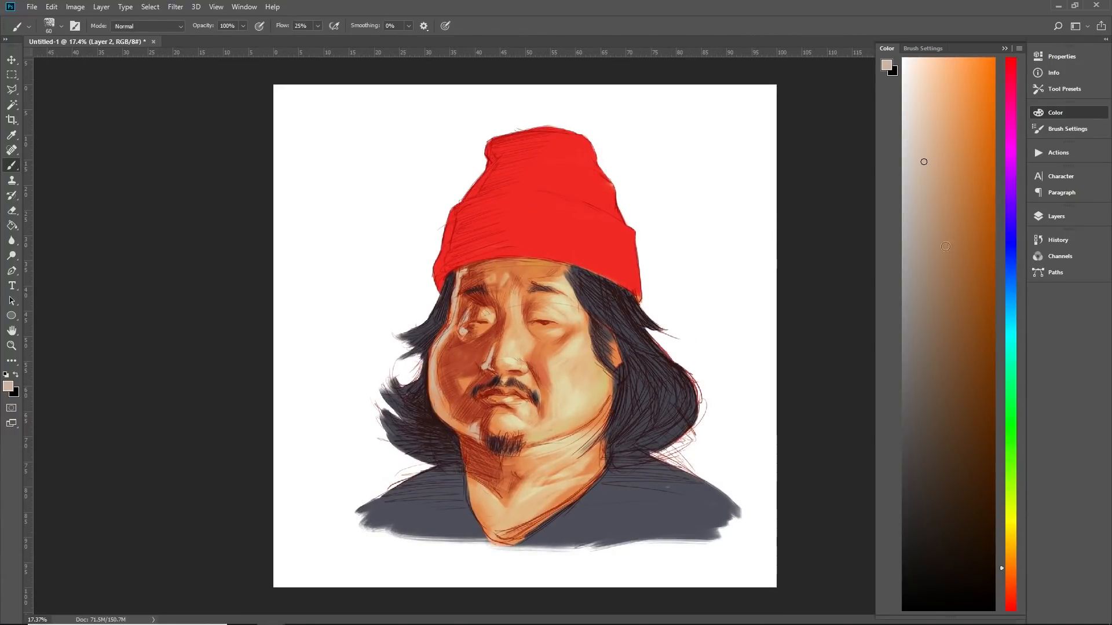
Blend pale cyan into the beanie red with a 110-pixel brush and paint a dusty-pink rim light along the beanie's left edge
{"action": "left_click", "coordinate": [1011, 322]}
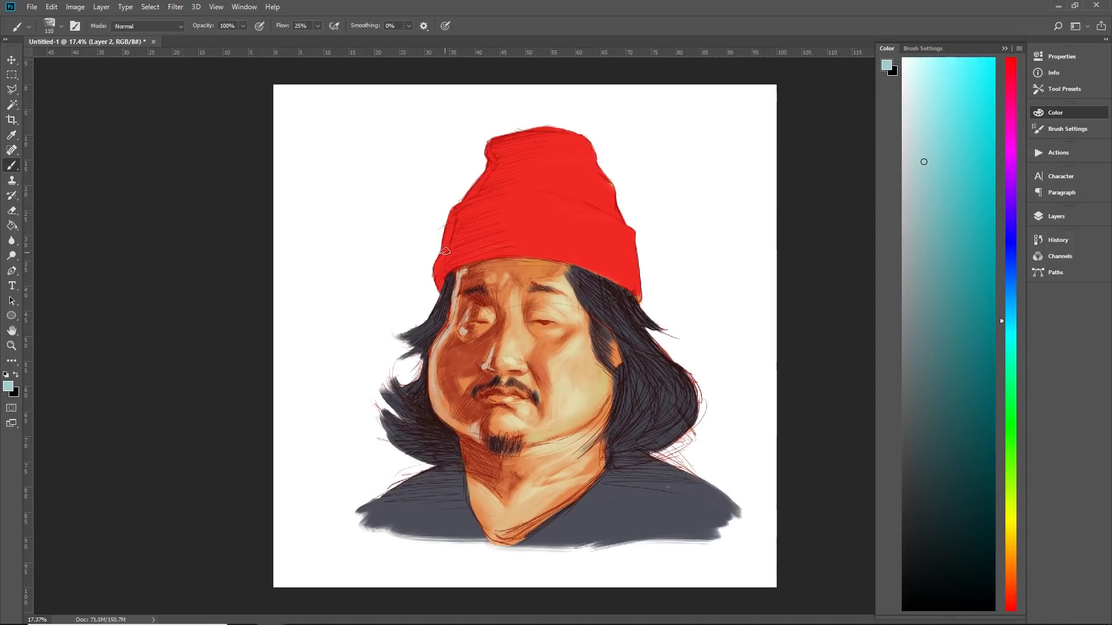
{"action": "key", "text": "alt"}
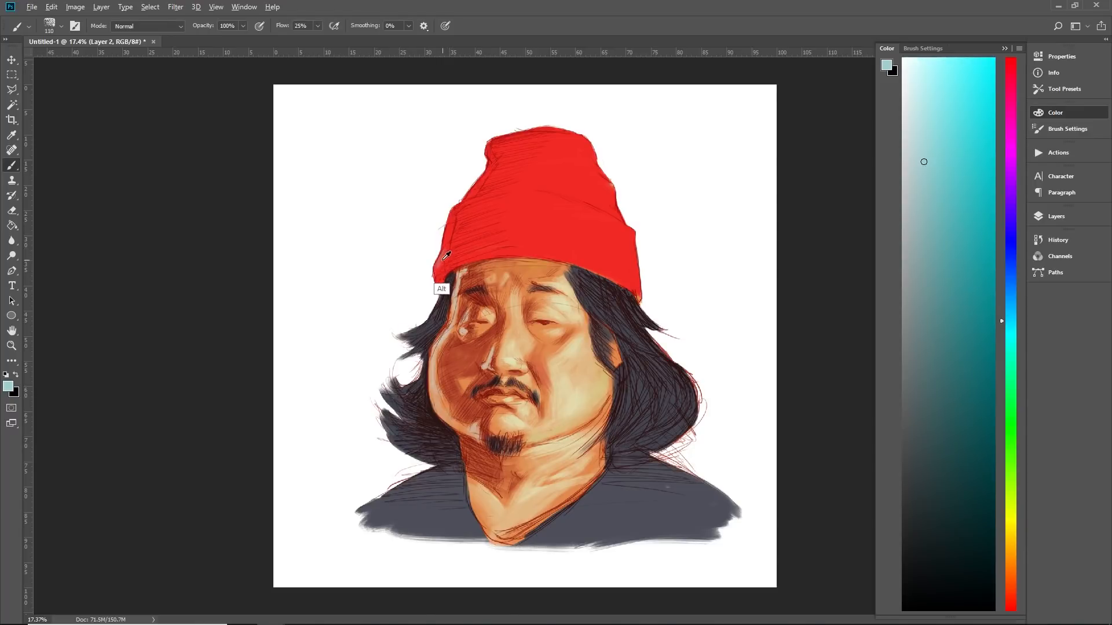
{"action": "left_click", "coordinate": [443, 253], "text": "alt"}
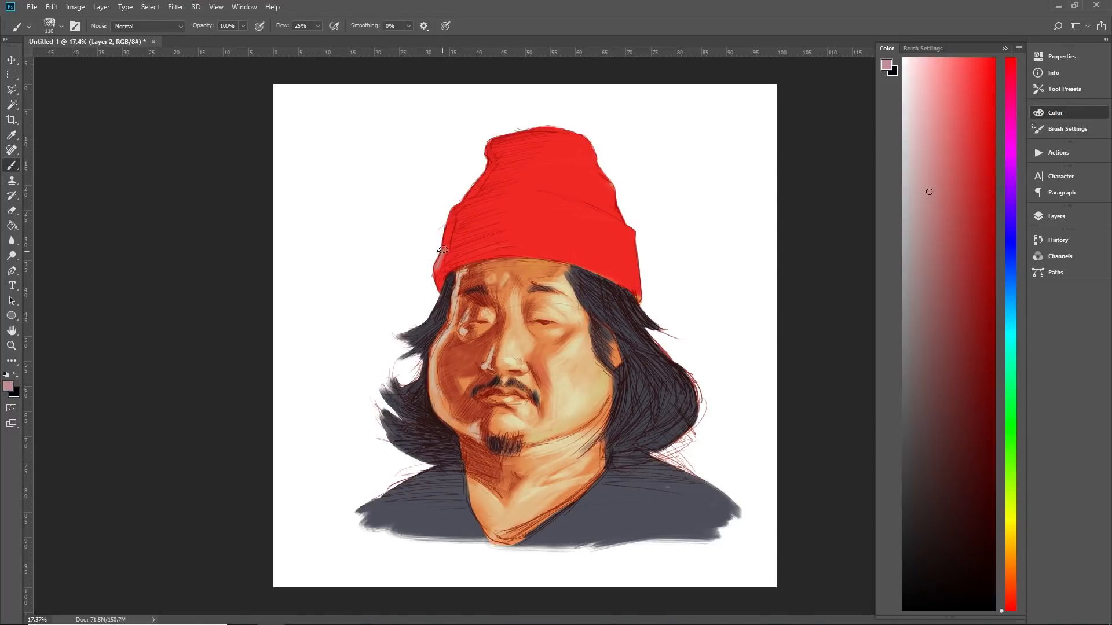
{"action": "mouse_move", "coordinate": [442, 250]}
{"action": "left_mouse_down"}
{"action": "mouse_move", "coordinate": [473, 192]}
{"action": "mouse_move", "coordinate": [452, 212]}
{"action": "mouse_move", "coordinate": [442, 273]}
{"action": "left_mouse_up"}
{"action": "key", "text": "ctrl+z"}
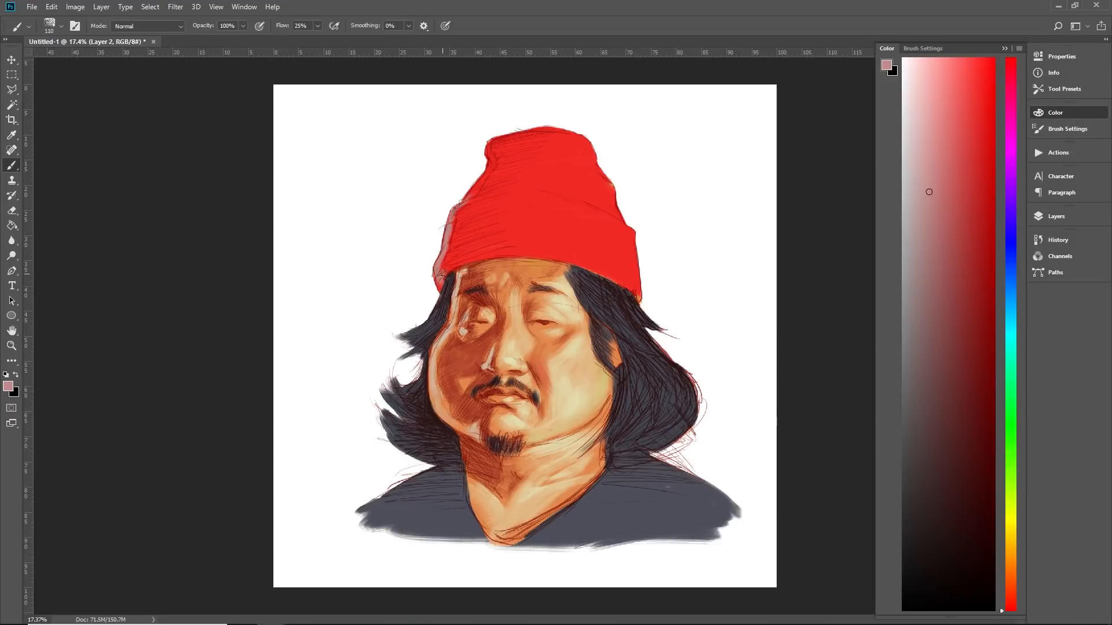
Extend the dusty-pink rim light up the beanie's left edge and along its fold, undoing the last stroke
{"action": "mouse_move", "coordinate": [466, 198]}
{"action": "left_mouse_down"}
{"action": "mouse_move", "coordinate": [488, 142]}
{"action": "mouse_move", "coordinate": [487, 158]}
{"action": "left_mouse_up"}
{"action": "mouse_move", "coordinate": [464, 207]}
{"action": "left_mouse_down"}
{"action": "mouse_move", "coordinate": [503, 194]}
{"action": "mouse_move", "coordinate": [451, 213]}
{"action": "mouse_move", "coordinate": [507, 190]}
{"action": "left_mouse_up"}
{"action": "key", "text": "ctrl+z"}
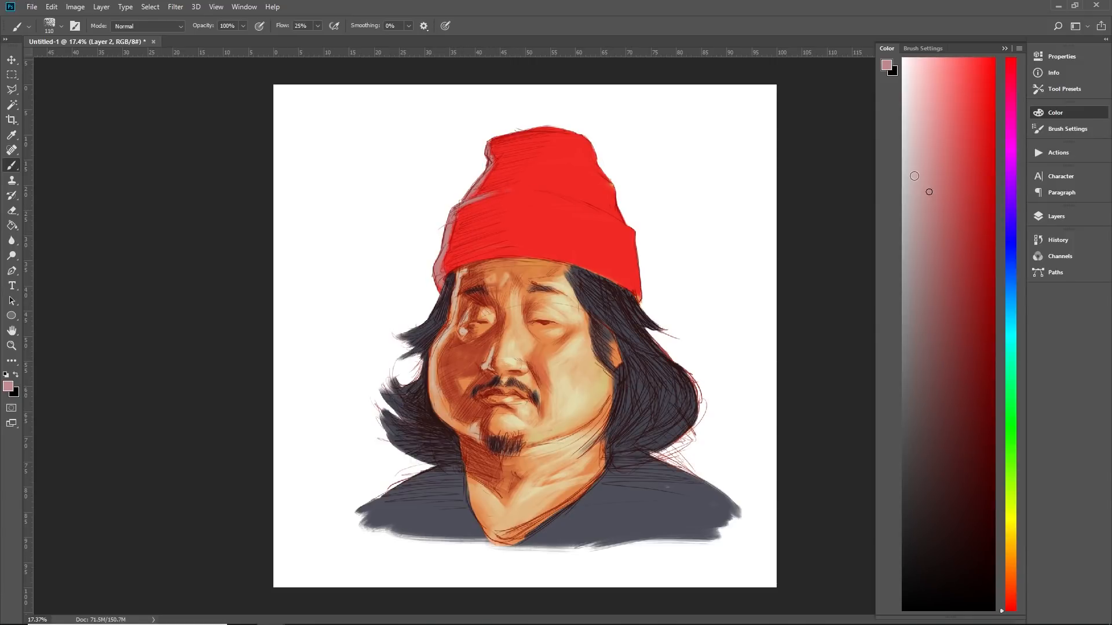
Repaint the beanie's left rim light and fold highlight in a paler grayish pink with a finer 50-pixel brush
{"action": "left_click", "coordinate": [915, 178]}
{"action": "left_click", "coordinate": [1017, 72]}
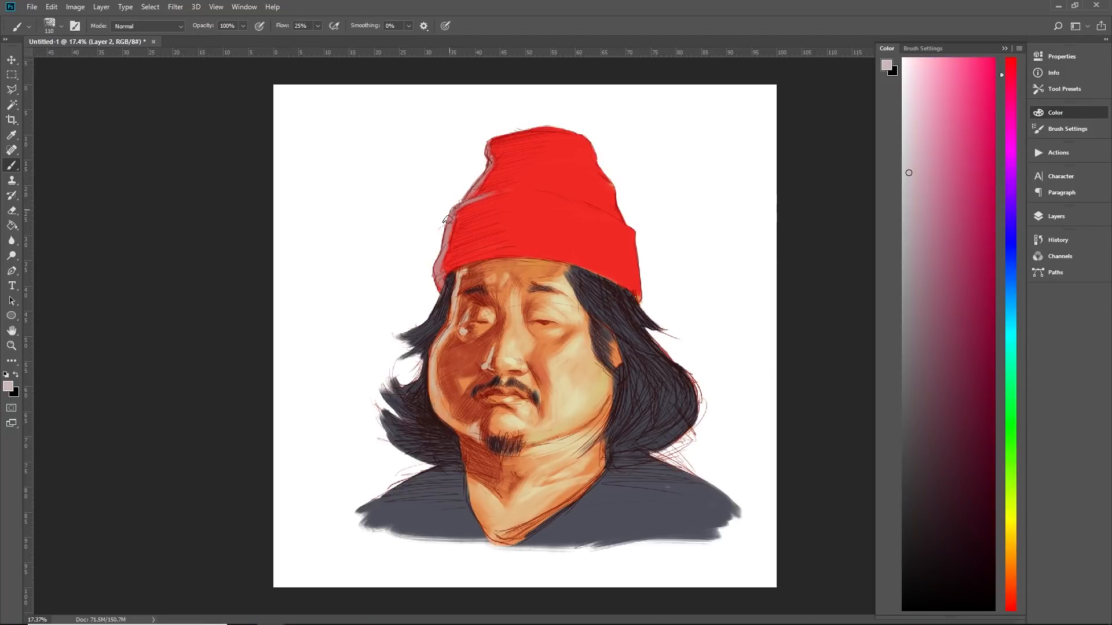
{"action": "left_click_drag", "start_coordinate": [447, 220], "coordinate": [444, 231]}
{"action": "key", "text": "ctrl+z"}
{"action": "key", "text": "["}
{"action": "key", "text": "["}
{"action": "key", "text": "ctrl+z"}
{"action": "left_click_drag", "start_coordinate": [507, 190], "coordinate": [480, 195]}
{"action": "key", "text": "ctrl+z"}
{"action": "key", "text": "ctrl+z"}
{"action": "key", "text": "ctrl+z"}
{"action": "left_click_drag", "start_coordinate": [453, 222], "coordinate": [438, 279]}
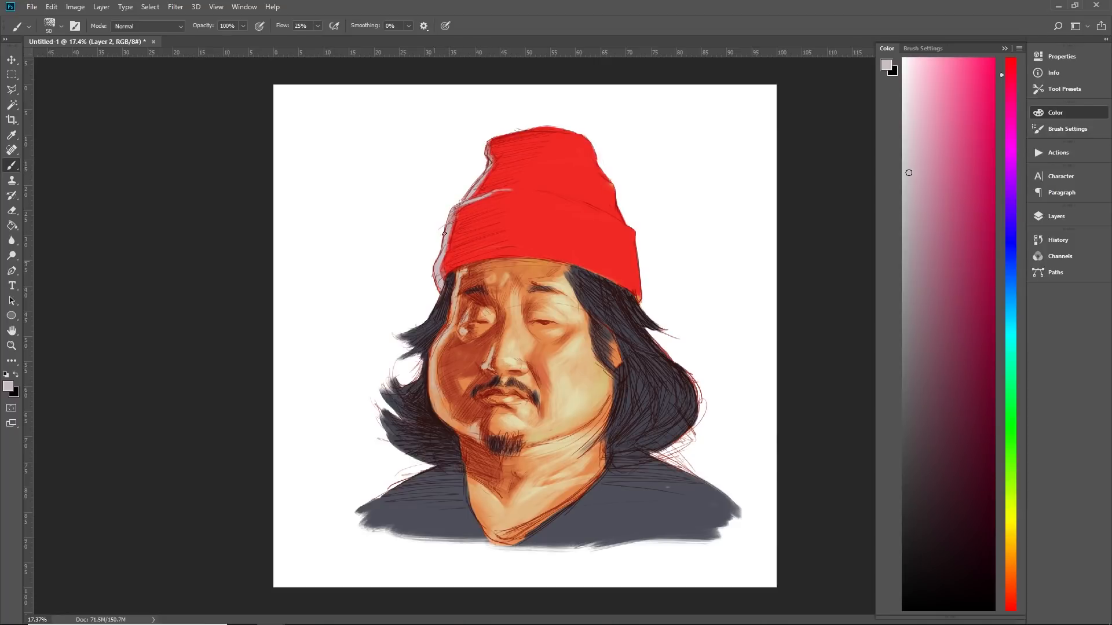
Lighten the paint color, shift its hue to cyan and paint a pale rim light along the shirt's left shoulder
{"action": "scroll", "coordinate": [633, 241], "scroll_direction": "down", "scroll_amount": 10}
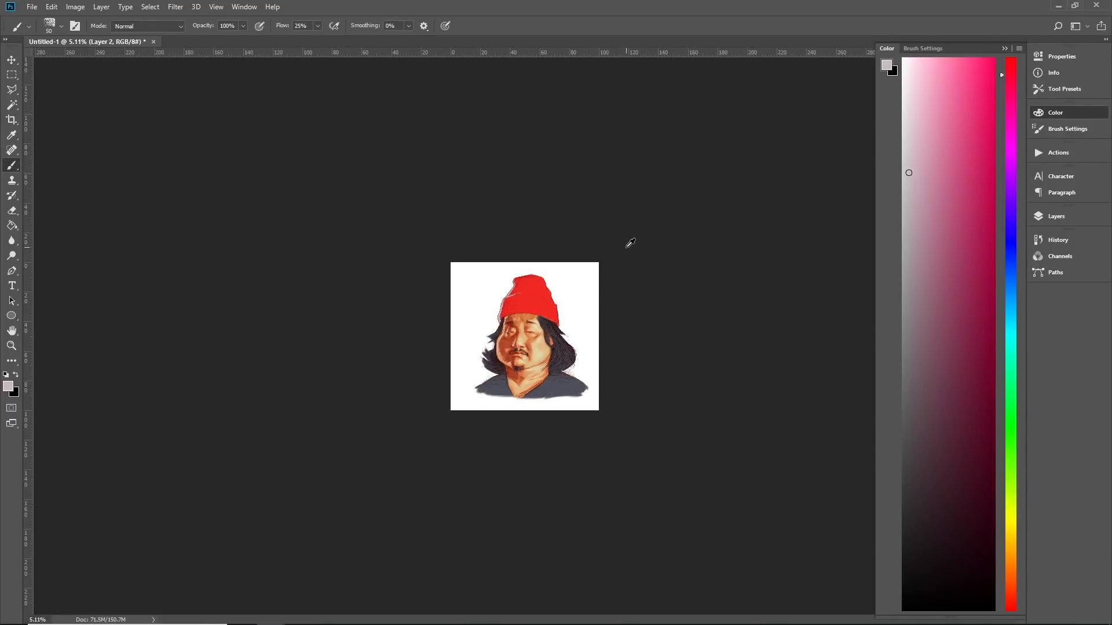
{"action": "scroll", "coordinate": [529, 241], "scroll_direction": "up", "scroll_amount": 9}
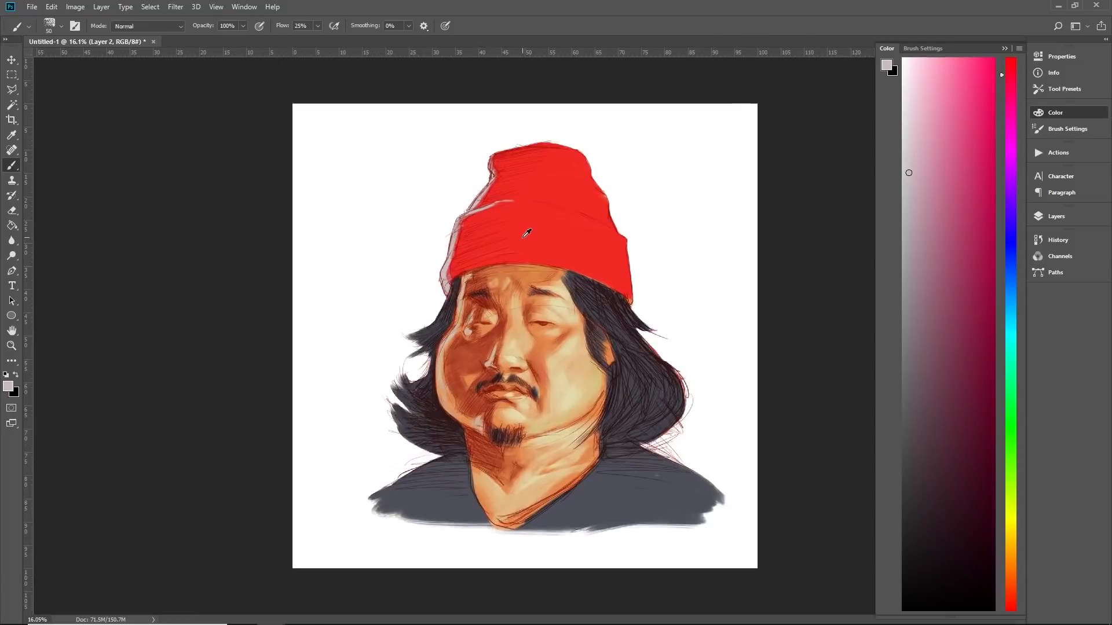
{"action": "left_click", "coordinate": [909, 157]}
{"action": "scroll", "coordinate": [638, 144], "scroll_direction": "down", "scroll_amount": 4}
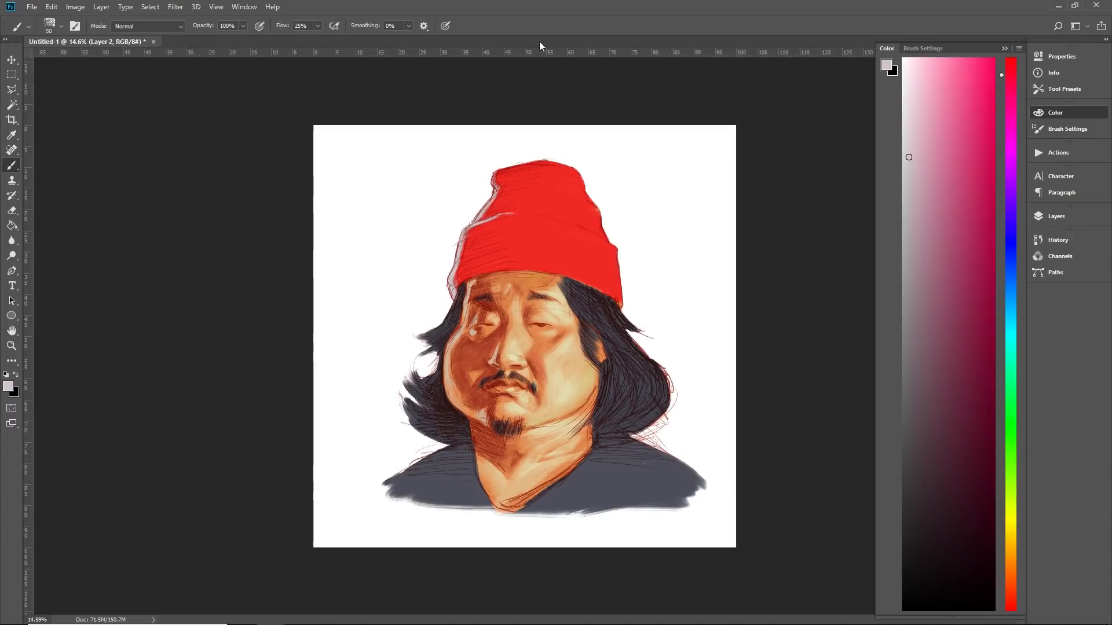
{"action": "scroll", "coordinate": [620, 226], "scroll_direction": "up", "scroll_amount": 3}
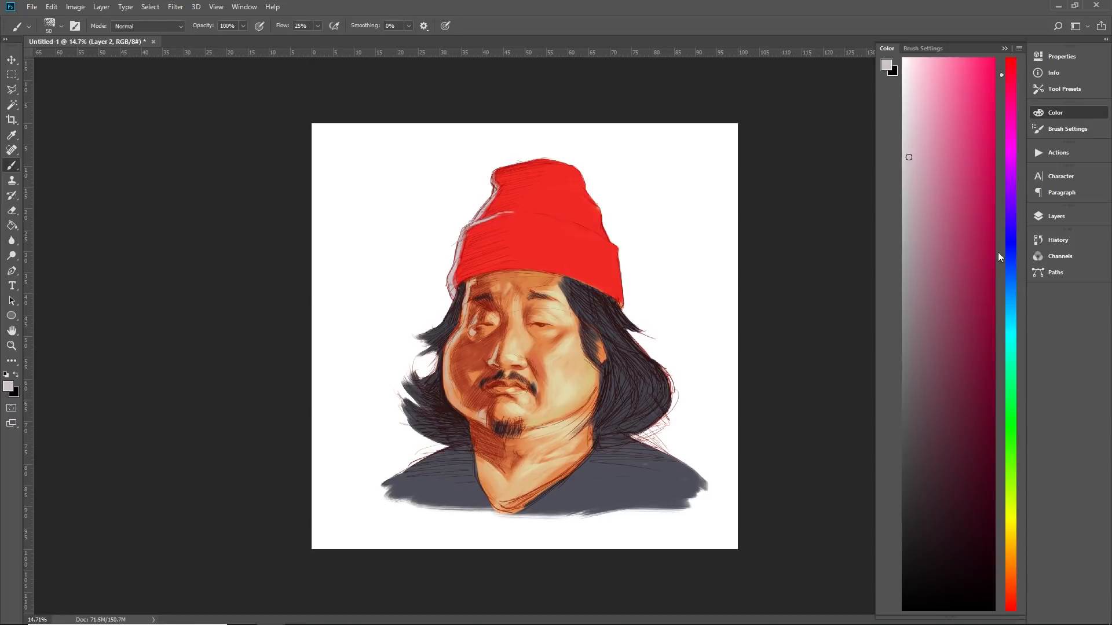
{"action": "left_click", "coordinate": [1013, 309]}
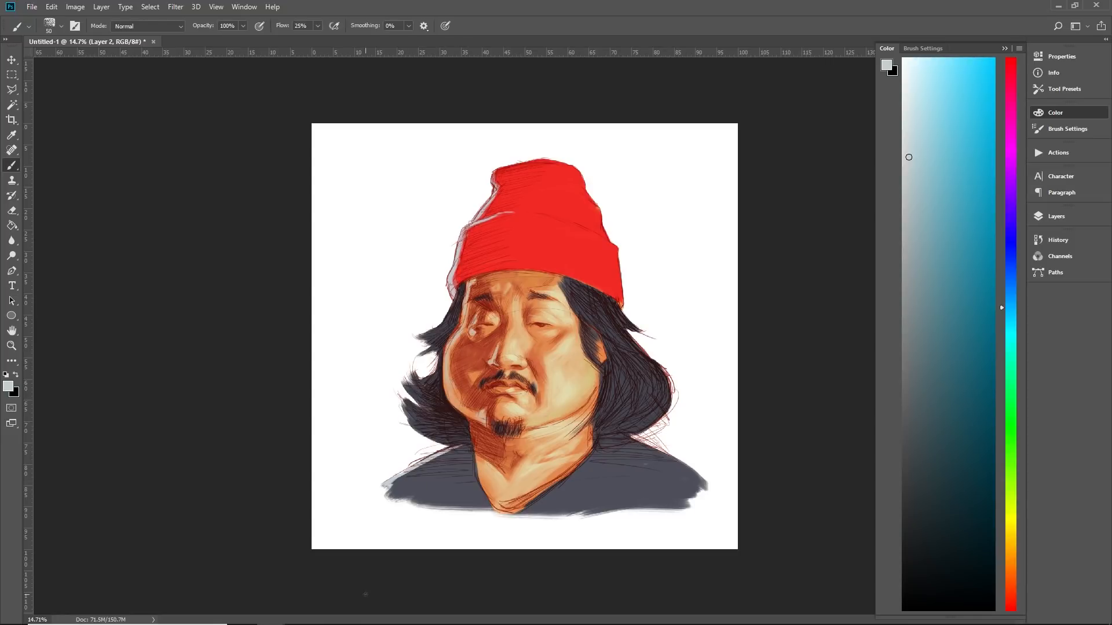
Fill the backdrop behind the portrait with a flat salmon pink
{"action": "scroll", "coordinate": [514, 419], "scroll_direction": "down", "scroll_amount": 5}
{"action": "scroll", "coordinate": [509, 414], "scroll_direction": "up", "scroll_amount": 5}
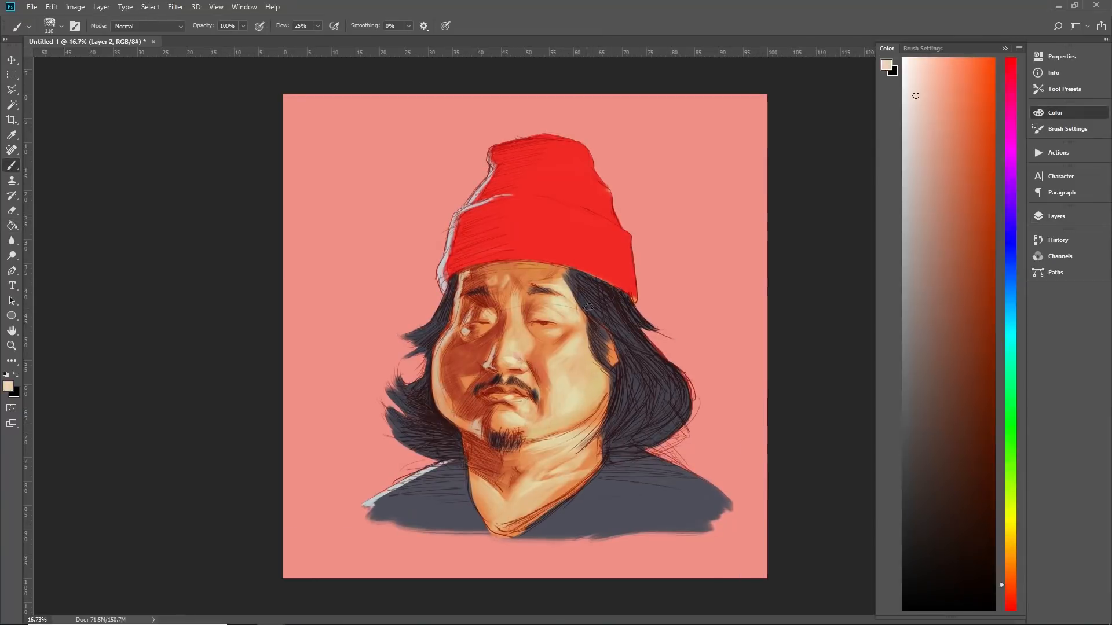
{"action": "scroll", "coordinate": [492, 364], "scroll_direction": "up", "scroll_amount": 3}
{"action": "scroll", "coordinate": [491, 363], "scroll_direction": "down", "scroll_amount": 3}
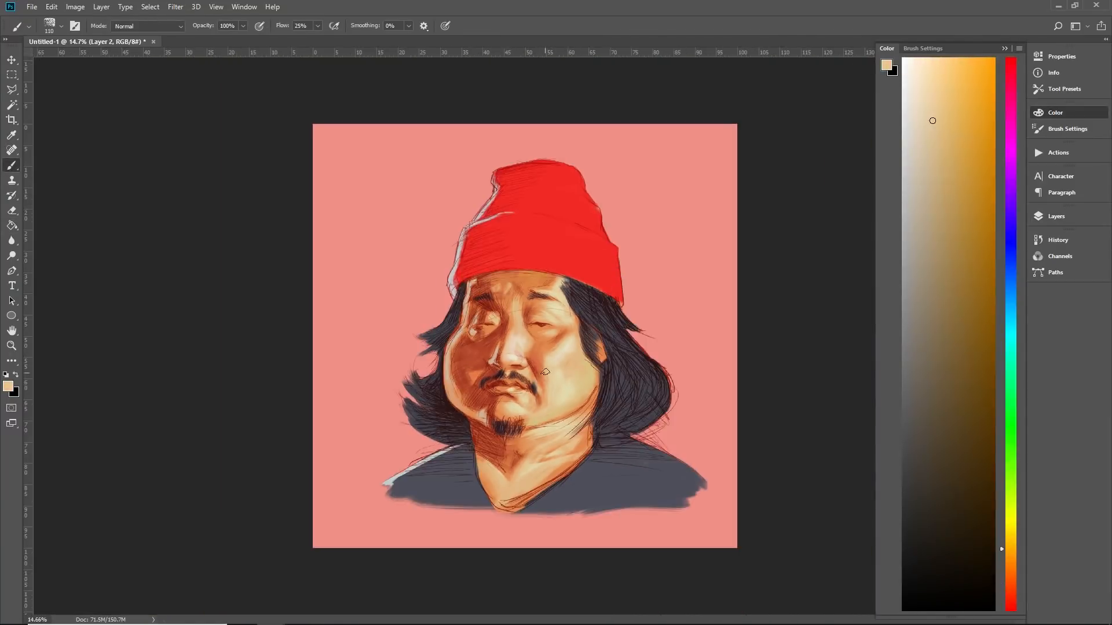
Darken the left eyebrow and the shaded skin around it with dark reddish-brown strokes
{"action": "scroll", "coordinate": [592, 344], "scroll_direction": "up", "scroll_amount": 4}
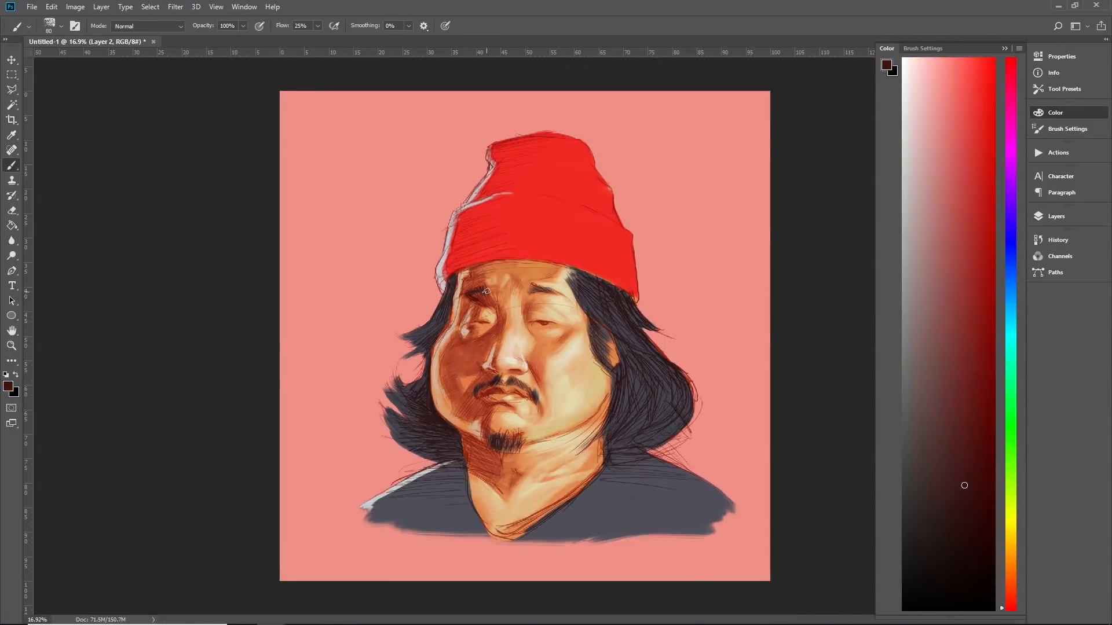
{"action": "scroll", "coordinate": [592, 344], "scroll_direction": "up", "scroll_amount": 3}
{"action": "scroll", "coordinate": [531, 317], "scroll_direction": "down", "scroll_amount": 4}
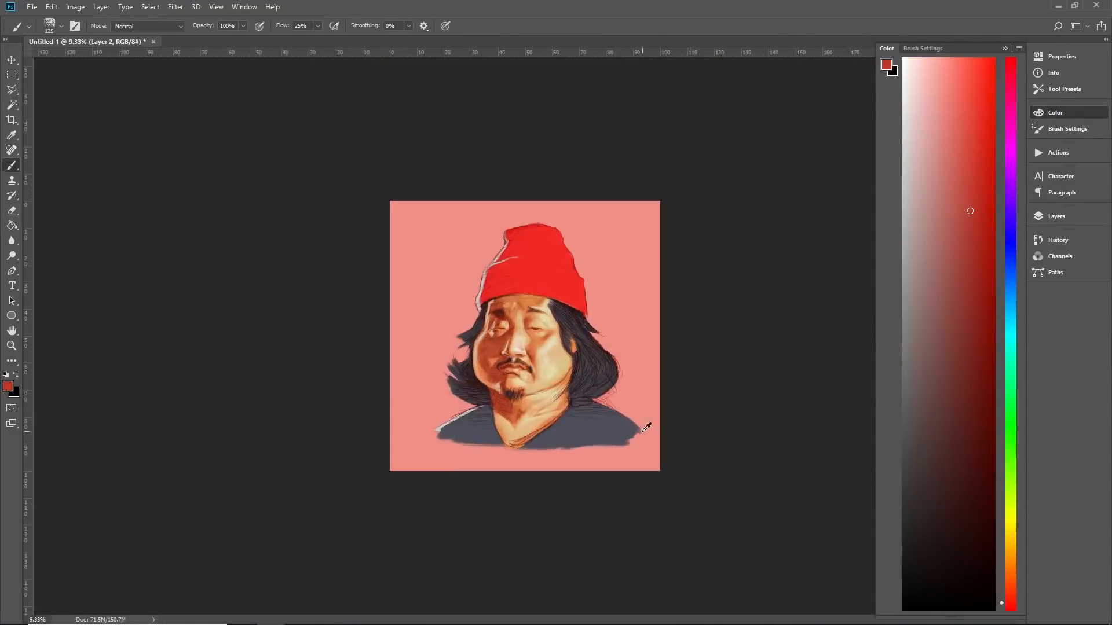
{"action": "scroll", "coordinate": [532, 317], "scroll_direction": "up", "scroll_amount": 3}
{"action": "scroll", "coordinate": [532, 316], "scroll_direction": "up", "scroll_amount": 2}
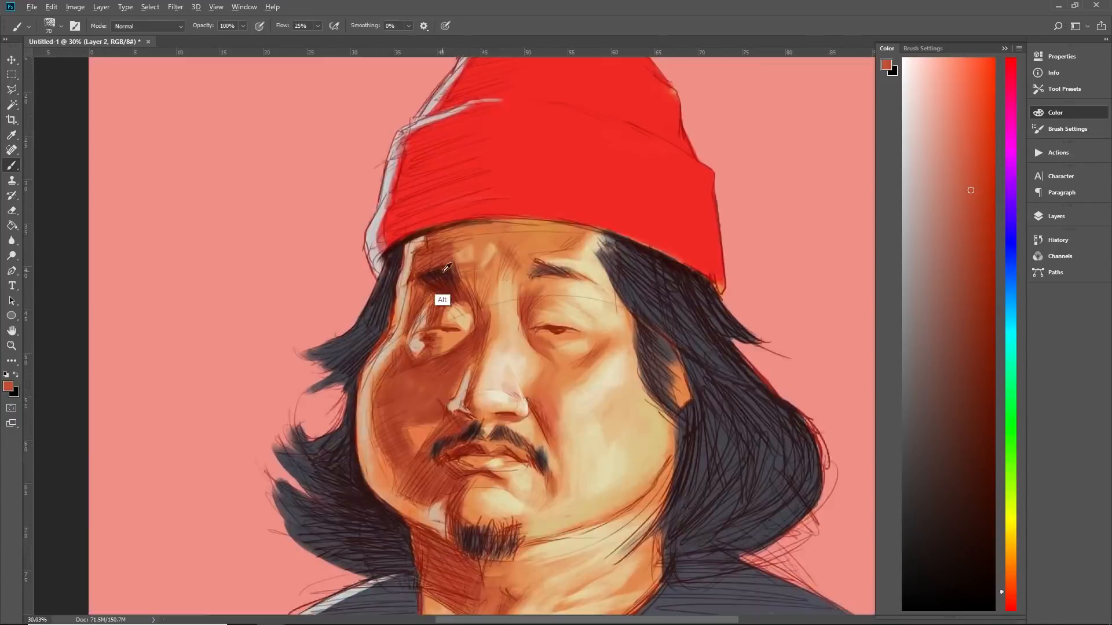
{"action": "scroll", "coordinate": [436, 300], "scroll_direction": "down", "scroll_amount": 4}
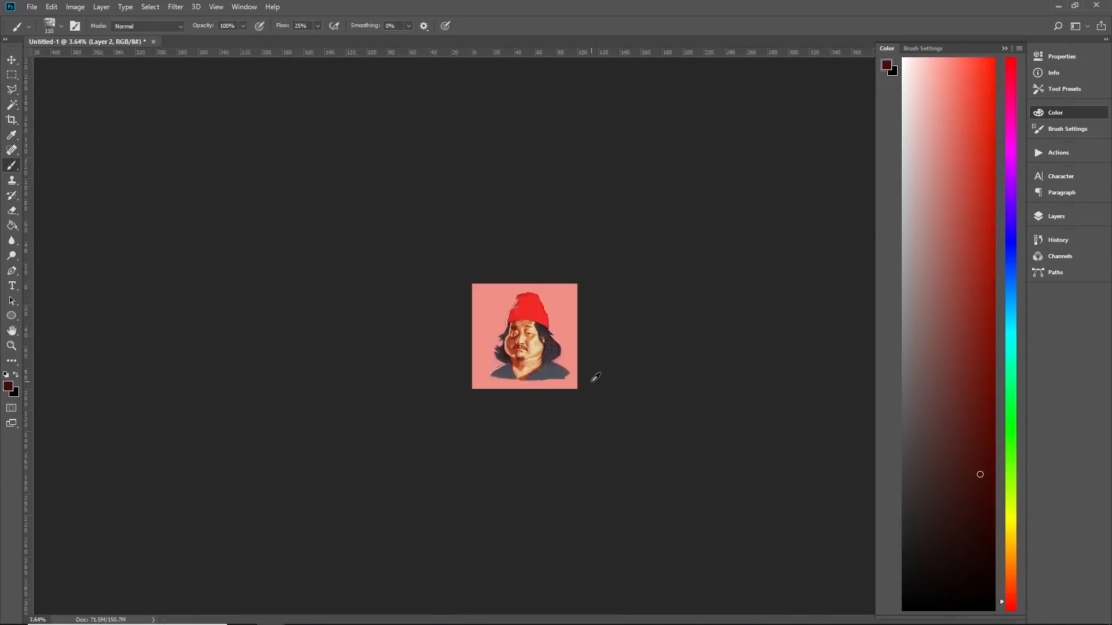
Shade the hair and the left side of the shirt in bluish near-black with a 250-pixel brush
{"action": "scroll", "coordinate": [596, 377], "scroll_direction": "up", "scroll_amount": 4}
{"action": "scroll", "coordinate": [564, 392], "scroll_direction": "up", "scroll_amount": 1}
{"action": "left_click", "coordinate": [584, 360], "text": "alt"}
{"action": "scroll", "coordinate": [583, 360], "scroll_direction": "down", "scroll_amount": 3}
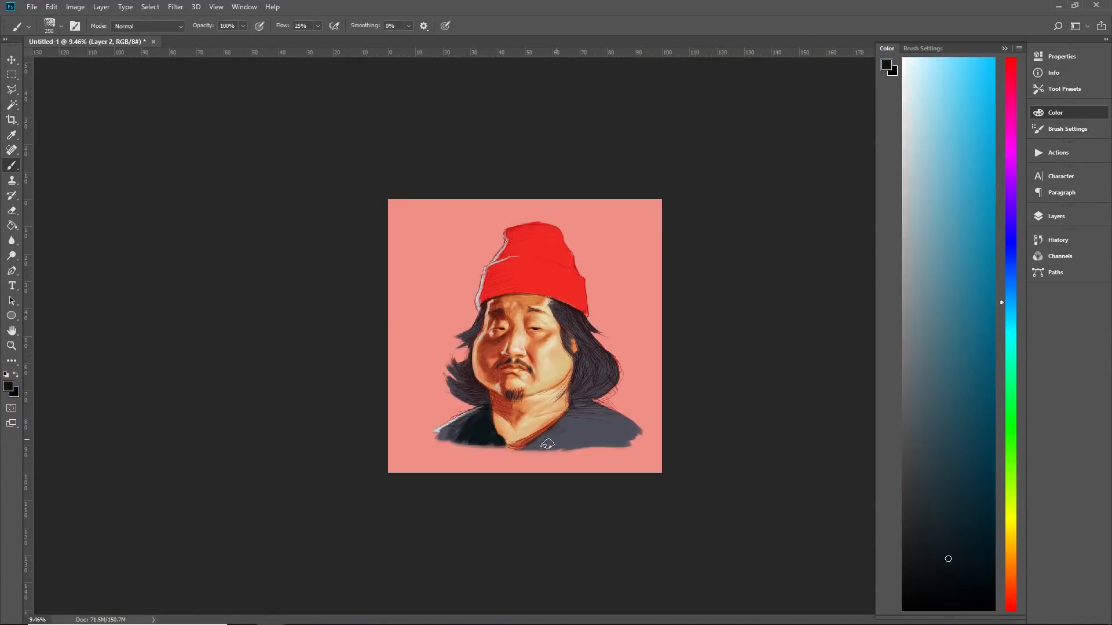
{"action": "scroll", "coordinate": [524, 335], "scroll_direction": "up", "scroll_amount": 3}
{"action": "mouse_move", "coordinate": [574, 277]}
{"action": "left_mouse_down"}
{"action": "mouse_move", "coordinate": [603, 295]}
{"action": "mouse_move", "coordinate": [658, 406]}
{"action": "left_mouse_up"}
Sample dark tones around the mouth and deepen the shading of the mustache and mouth corners
{"action": "scroll", "coordinate": [596, 336], "scroll_direction": "up", "scroll_amount": 3}
{"action": "left_click", "coordinate": [482, 435], "text": "alt"}
{"action": "scroll", "coordinate": [484, 436], "scroll_direction": "up", "scroll_amount": 2}
{"action": "scroll", "coordinate": [484, 435], "scroll_direction": "down", "scroll_amount": 2}
{"action": "left_click", "coordinate": [465, 436], "text": "alt"}
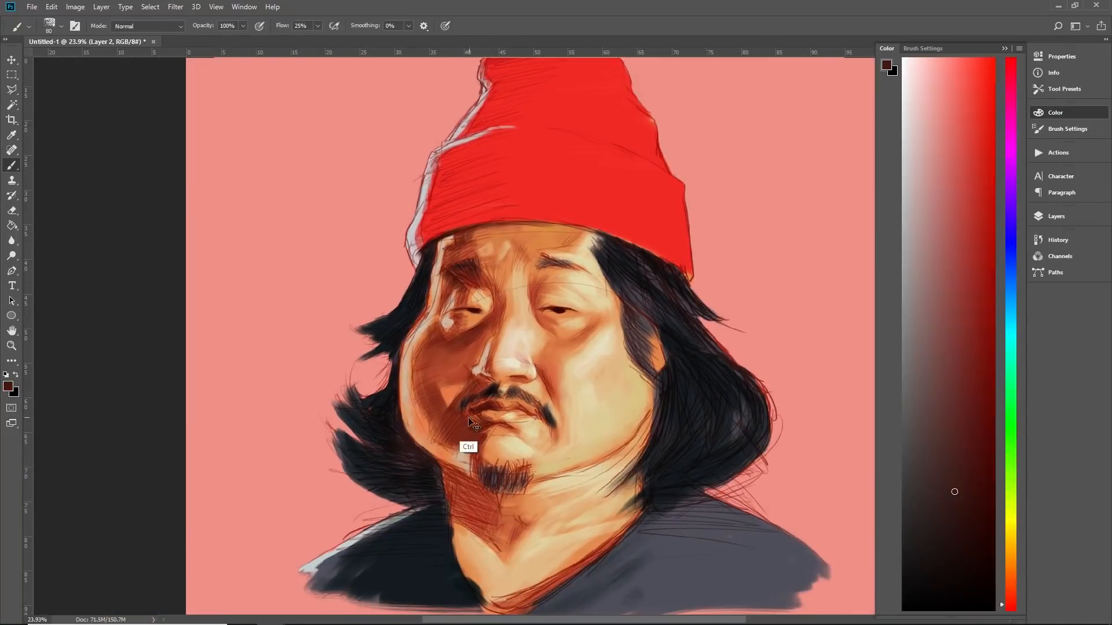
{"action": "left_click", "coordinate": [487, 426], "text": "alt"}
Sample the beanie's red and shade the beanie with slightly darker red strokes using a 300-pixel brush
{"action": "scroll", "coordinate": [524, 388], "scroll_direction": "down", "scroll_amount": 5}
{"action": "left_click", "coordinate": [565, 260], "text": "alt"}
{"action": "scroll", "coordinate": [564, 261], "scroll_direction": "up", "scroll_amount": 3}
{"action": "scroll", "coordinate": [704, 447], "scroll_direction": "down", "scroll_amount": 5}
{"action": "scroll", "coordinate": [705, 447], "scroll_direction": "up", "scroll_amount": 4}
Select Layer 3, the salmon backdrop, and activate the Gradient tool
{"action": "left_click", "coordinate": [1056, 216]}
{"action": "left_click", "coordinate": [991, 235]}
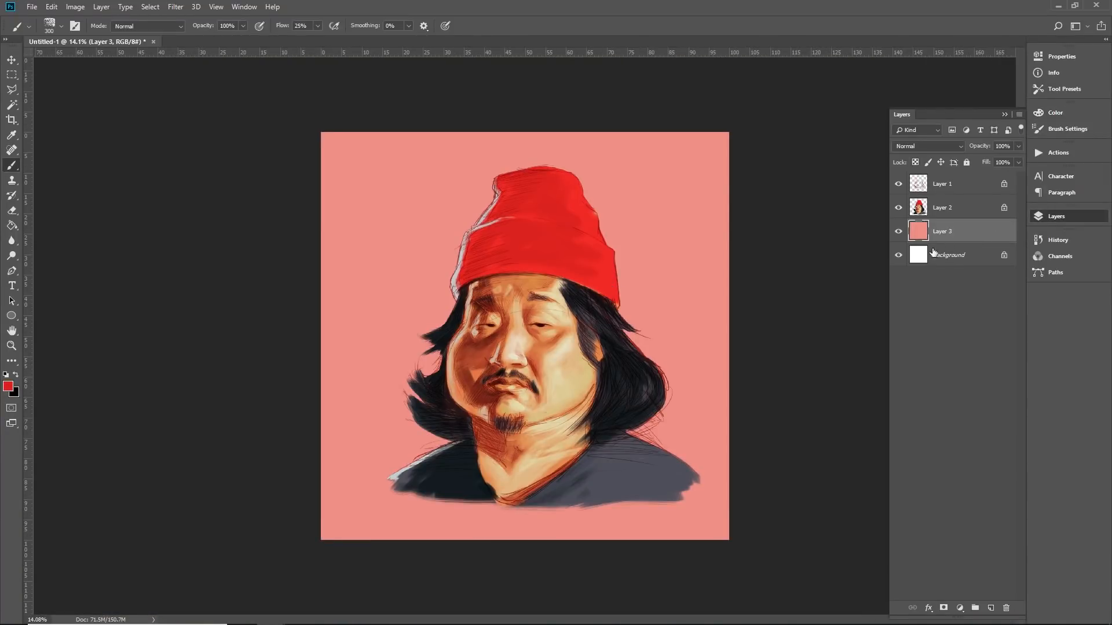
{"action": "key", "text": "bracketright"}
{"action": "key", "text": "bracketright"}
{"action": "key", "text": "bracketright"}
{"action": "key", "text": "bracketright"}
{"action": "key", "text": "bracketright"}
{"action": "key", "text": "bracketright"}
{"action": "key", "text": "bracketright"}
{"action": "key", "text": "bracketright"}
{"action": "mouse_move", "coordinate": [15, 226]}
{"action": "left_mouse_down"}
{"action": "mouse_move", "coordinate": [50, 232]}
{"action": "mouse_move", "coordinate": [12, 226]}
{"action": "mouse_move", "coordinate": [56, 214]}
{"action": "mouse_move", "coordinate": [49, 225]}
{"action": "left_mouse_up"}
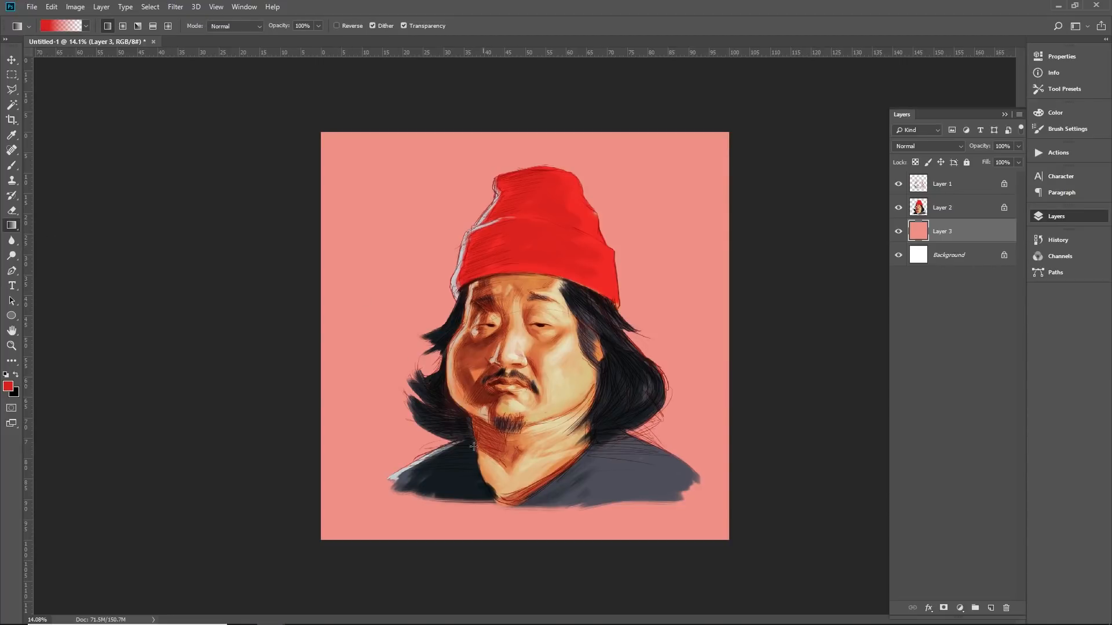
Sample the backdrop's salmon and change the foreground color to the brighter pink fc9898
{"action": "left_click", "coordinate": [373, 433], "text": "alt"}
{"action": "left_click", "coordinate": [9, 386]}
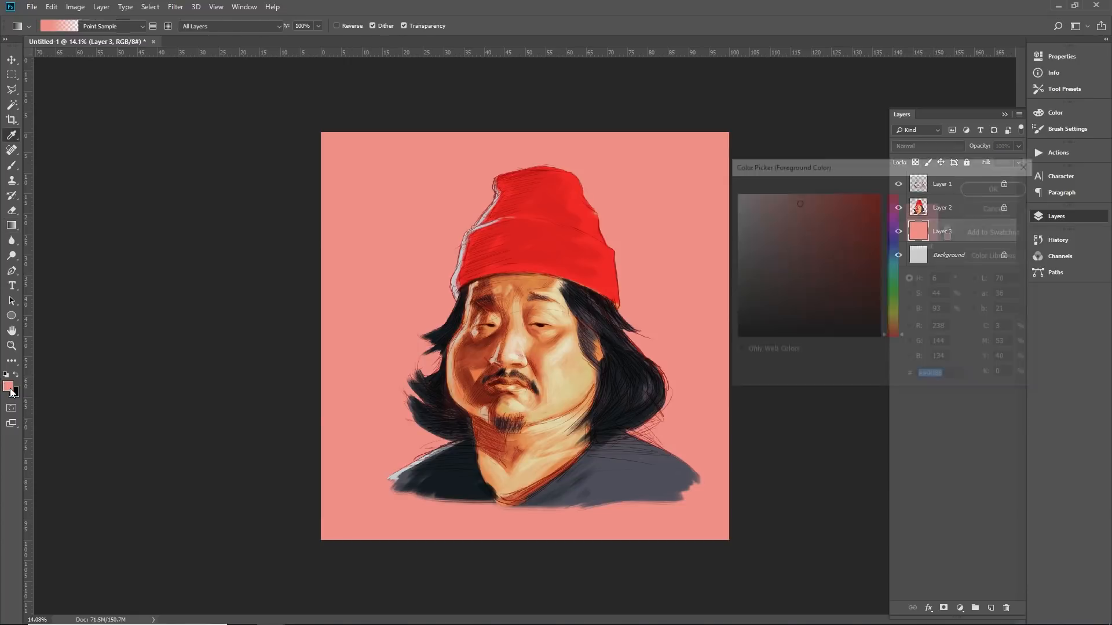
{"action": "left_click", "coordinate": [783, 194]}
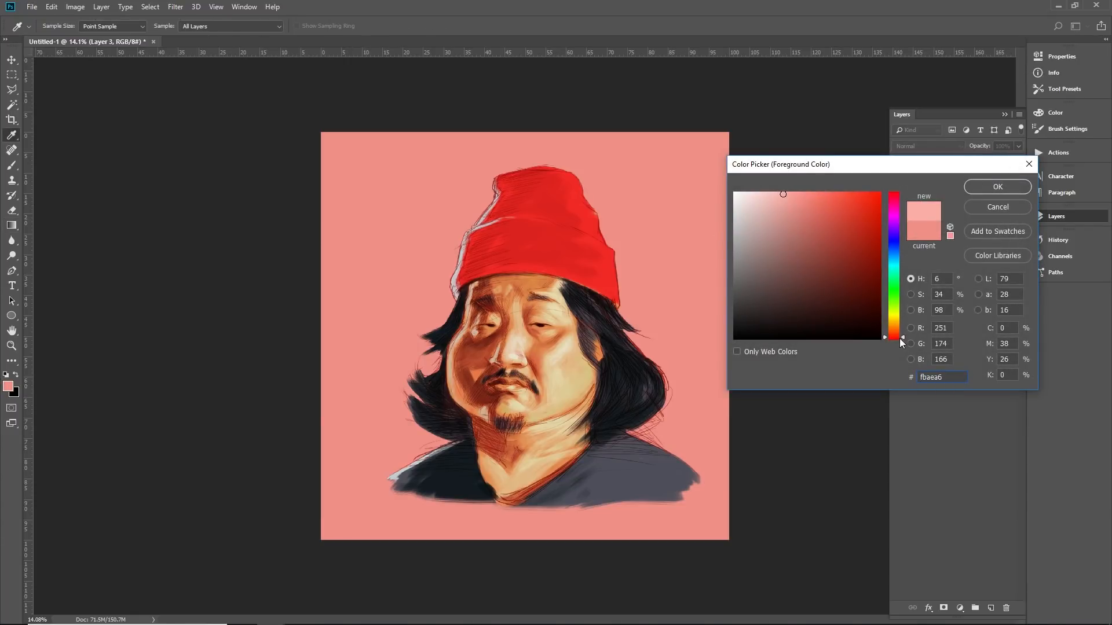
{"action": "left_click", "coordinate": [796, 198]}
{"action": "left_click", "coordinate": [888, 330]}
{"action": "left_click_drag", "start_coordinate": [887, 329], "coordinate": [890, 342]}
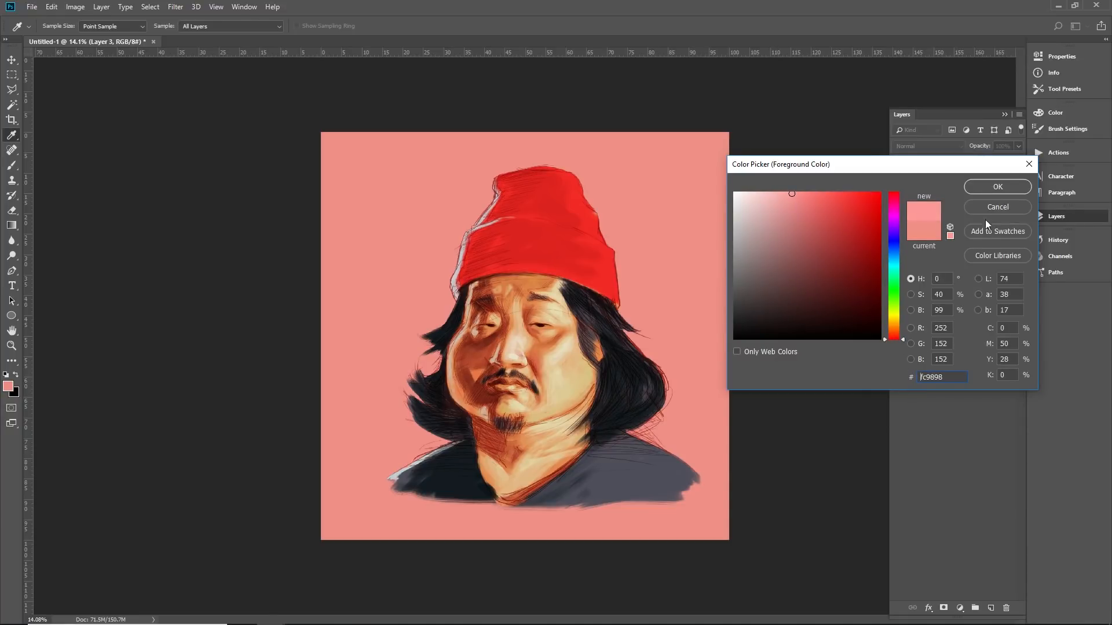
{"action": "left_click", "coordinate": [998, 187]}
Try a radial gradient in the brighter pink from the neckline up to the beanie and undo it
{"action": "key", "text": "g"}
{"action": "left_click_drag", "start_coordinate": [509, 476], "coordinate": [504, 231]}
{"action": "key", "text": "ctrl+z"}
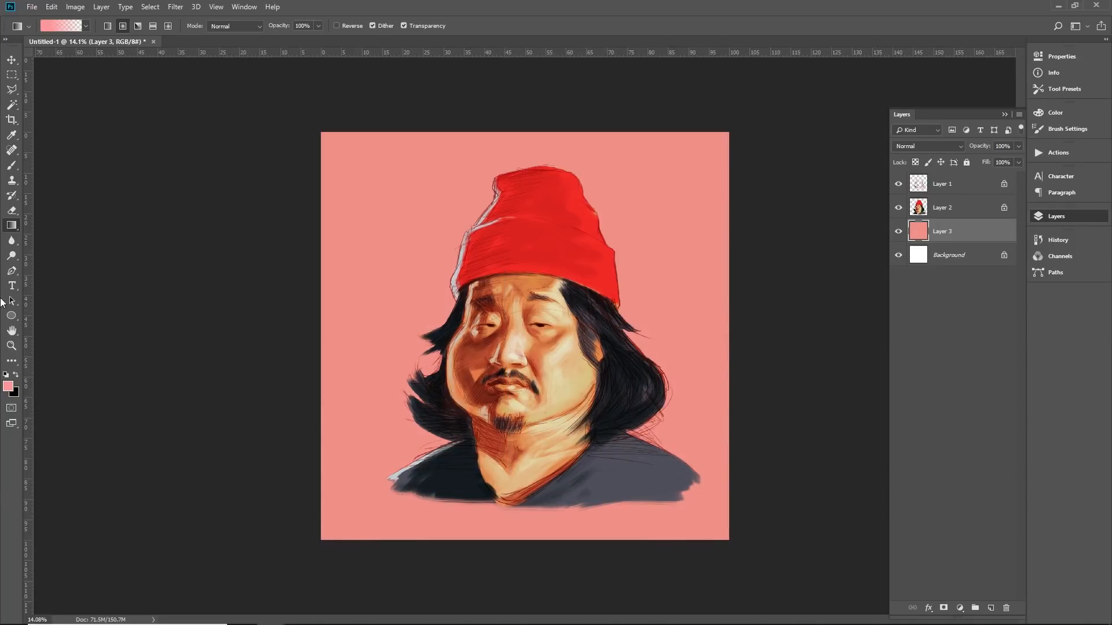
Lighten the foreground to a paler pink and apply a radial gradient to the backdrop from below the shirt up to the beanie
{"action": "left_click", "coordinate": [8, 386]}
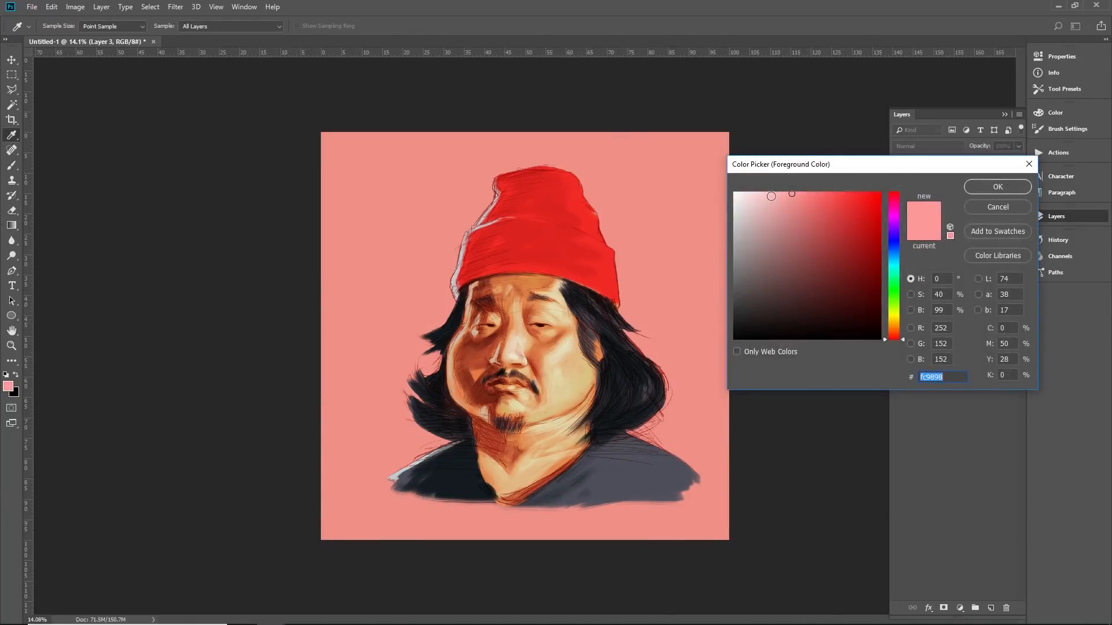
{"action": "left_click", "coordinate": [772, 196]}
{"action": "left_click", "coordinate": [997, 186]}
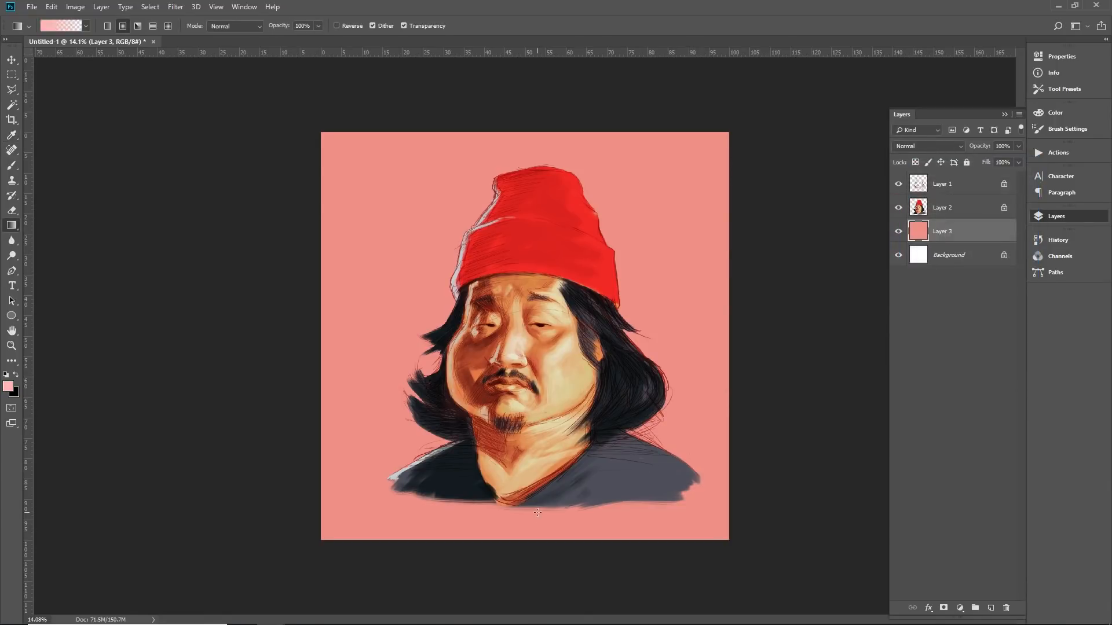
{"action": "left_click_drag", "start_coordinate": [537, 512], "coordinate": [509, 225]}
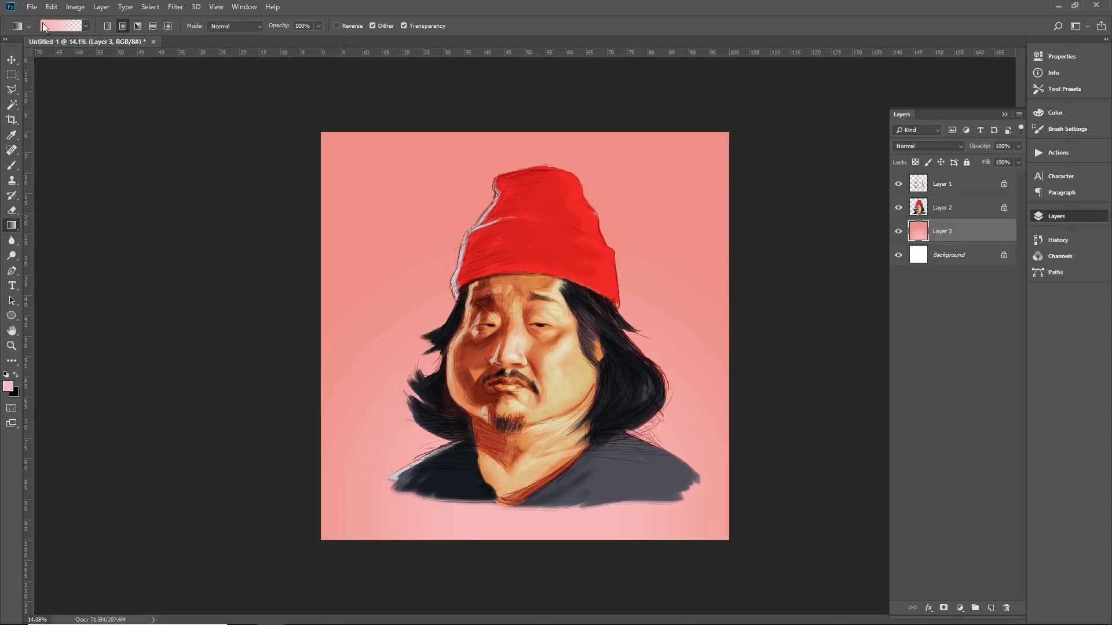
Reselect the Gradient tool and choose the foreground-to-transparent gradient preset
{"action": "right_click", "coordinate": [12, 226]}
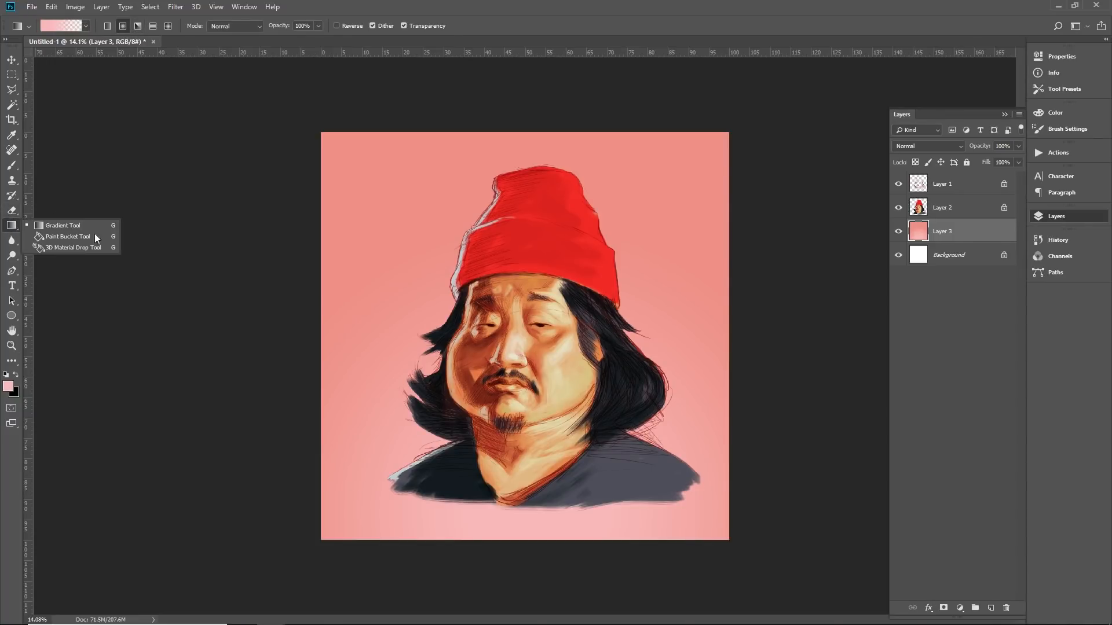
{"action": "left_click", "coordinate": [75, 228]}
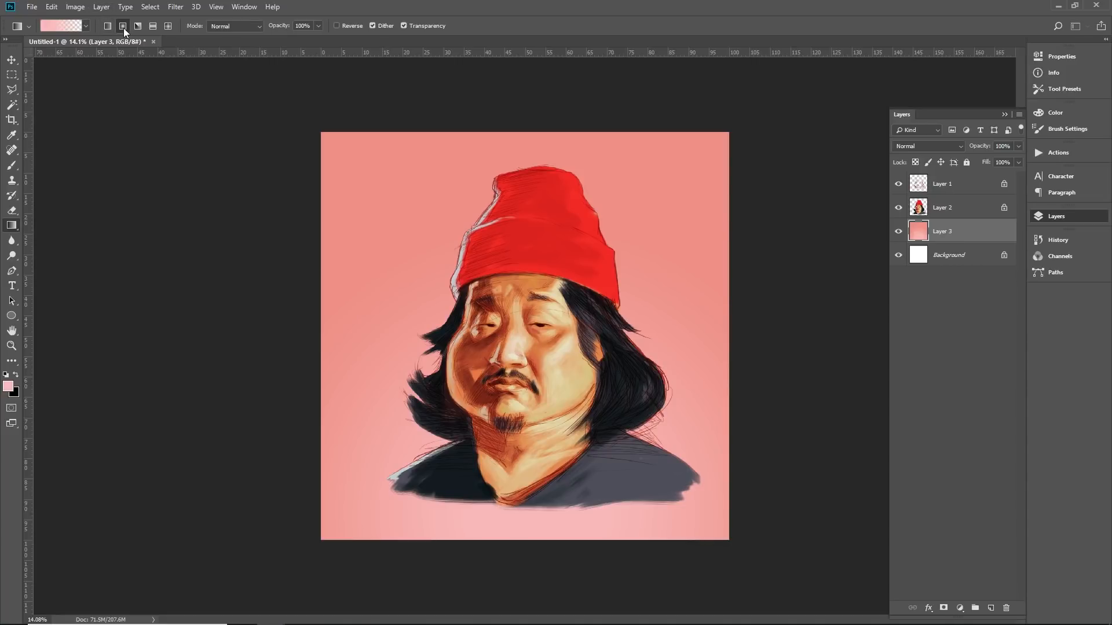
{"action": "left_click", "coordinate": [87, 27]}
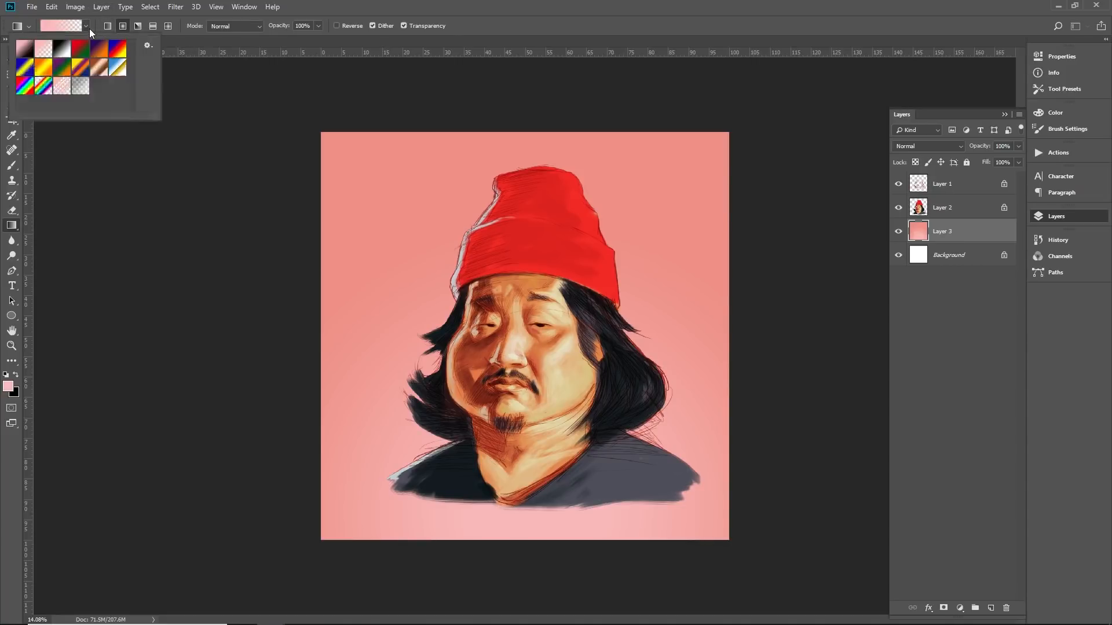
{"action": "left_click", "coordinate": [42, 53]}
{"action": "left_click", "coordinate": [216, 106]}
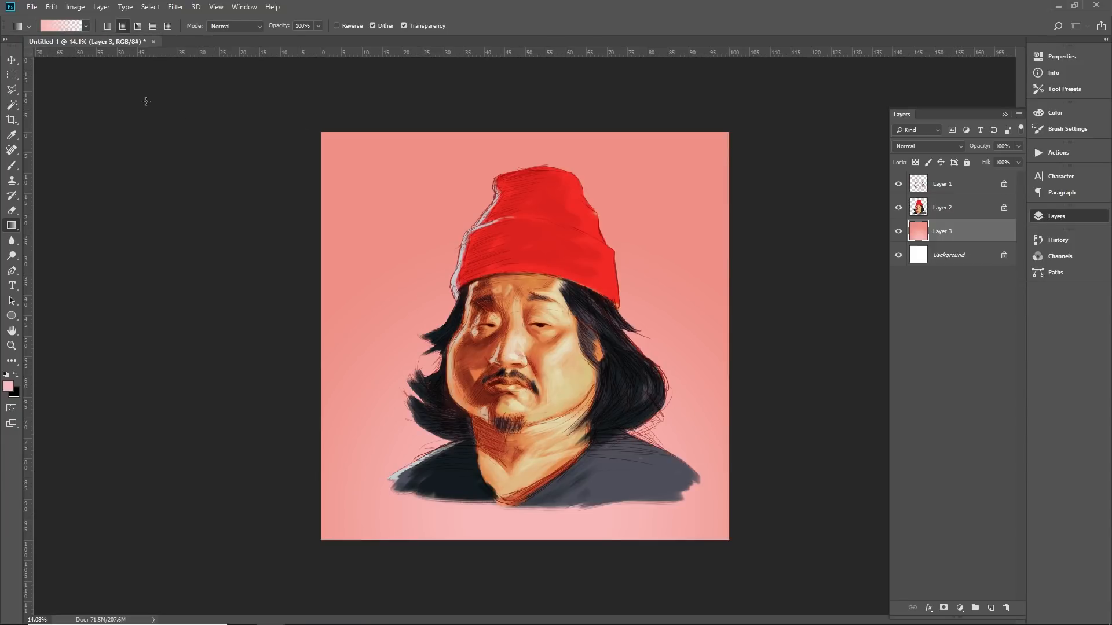
Brighten the sides and lower part of the Layer 3 background with light pink radial gradients
{"action": "left_click_drag", "start_coordinate": [377, 218], "coordinate": [412, 303]}
{"action": "left_click_drag", "start_coordinate": [525, 520], "coordinate": [443, 300]}
{"action": "left_click_drag", "start_coordinate": [647, 461], "coordinate": [713, 392]}
{"action": "scroll", "coordinate": [787, 343], "scroll_direction": "down", "scroll_amount": 10}
{"action": "scroll", "coordinate": [614, 350], "scroll_direction": "up", "scroll_amount": 4}
{"action": "scroll", "coordinate": [563, 373], "scroll_direction": "up", "scroll_amount": 3}
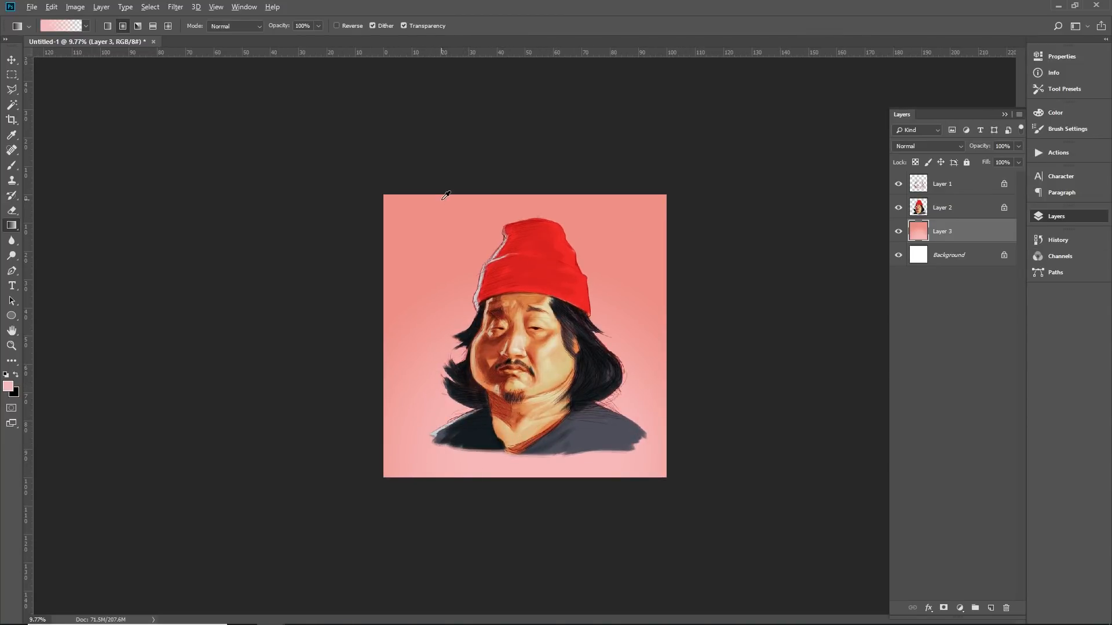
Darken the upper corners and top edge of the Layer 3 background with linear gradients in a more saturated coral red
{"action": "left_click", "coordinate": [8, 386]}
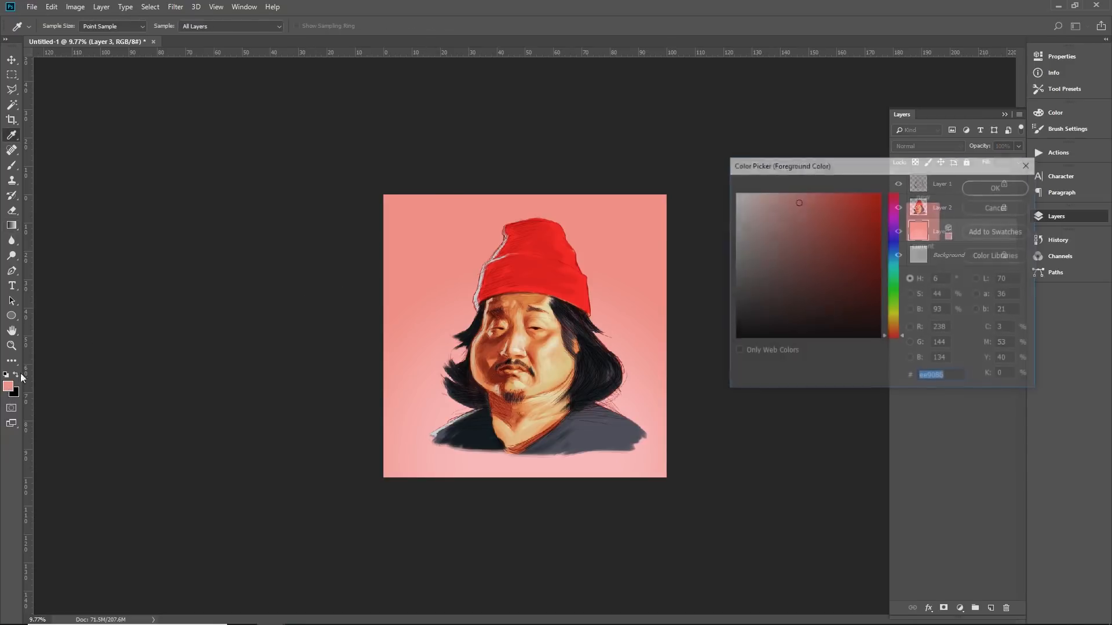
{"action": "left_click", "coordinate": [826, 205]}
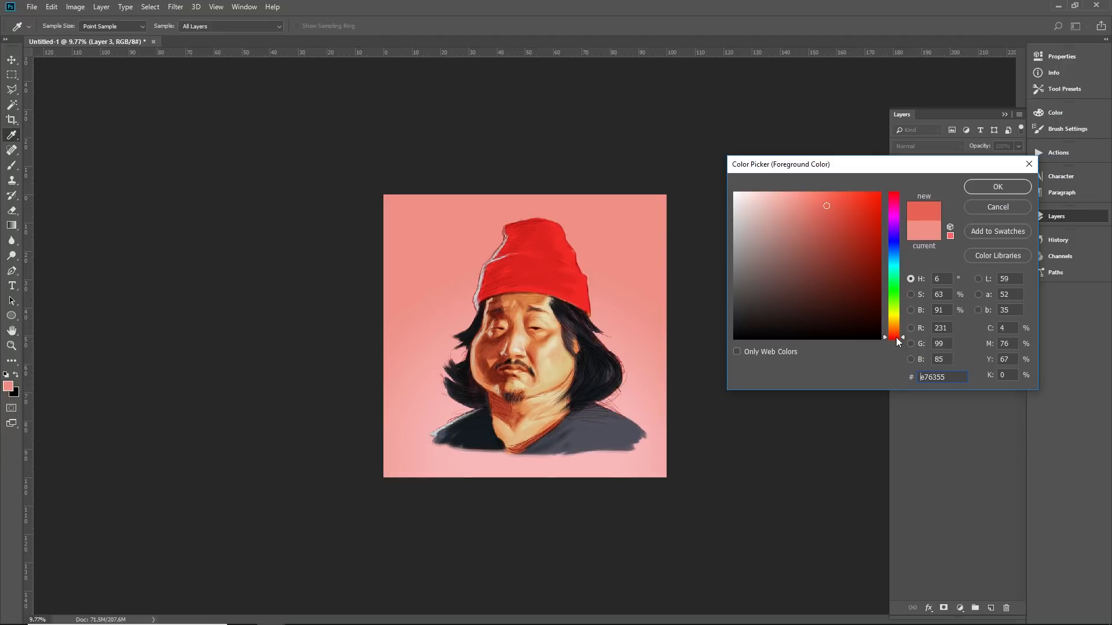
{"action": "left_click", "coordinate": [825, 208]}
{"action": "left_click", "coordinate": [998, 186]}
{"action": "key", "text": "g"}
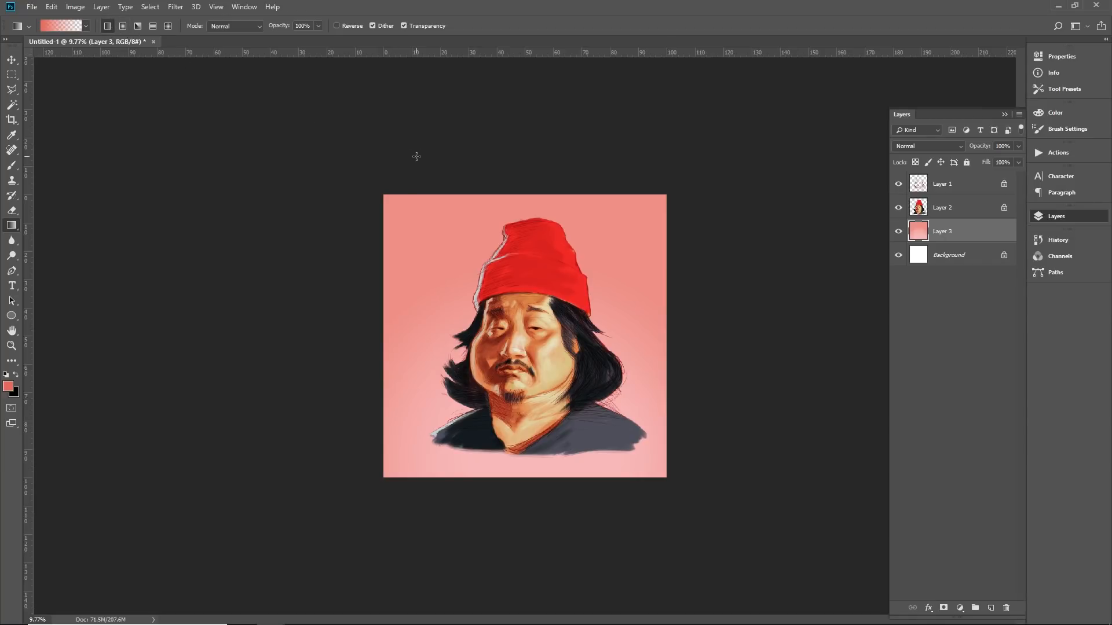
{"action": "left_click_drag", "start_coordinate": [438, 191], "coordinate": [444, 298]}
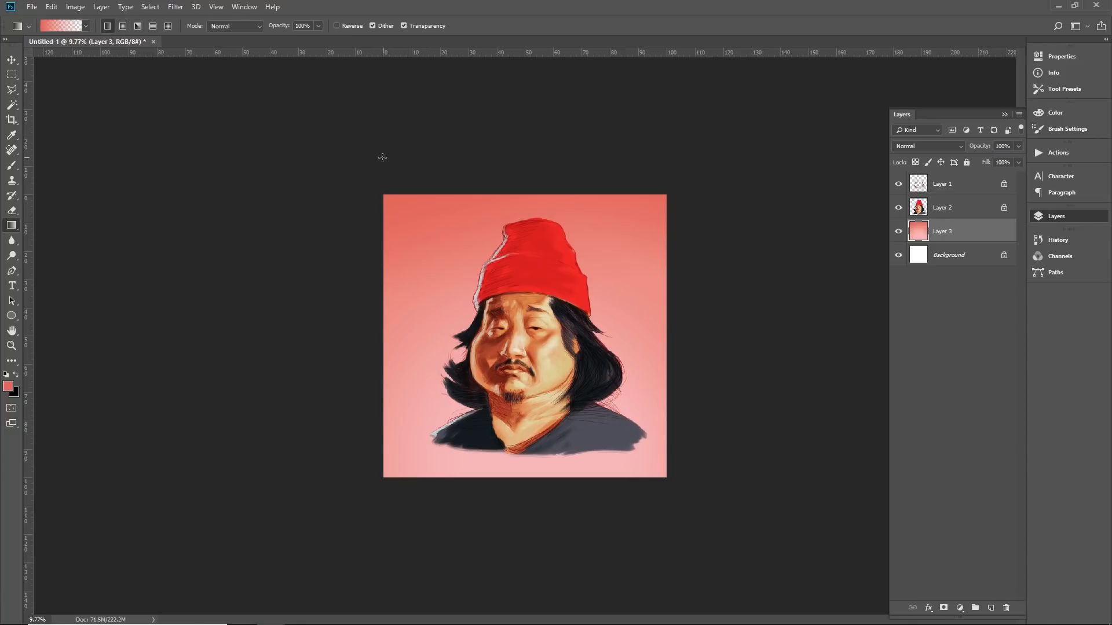
{"action": "left_click_drag", "start_coordinate": [669, 186], "coordinate": [612, 278]}
{"action": "scroll", "coordinate": [663, 301], "scroll_direction": "down", "scroll_amount": 5}
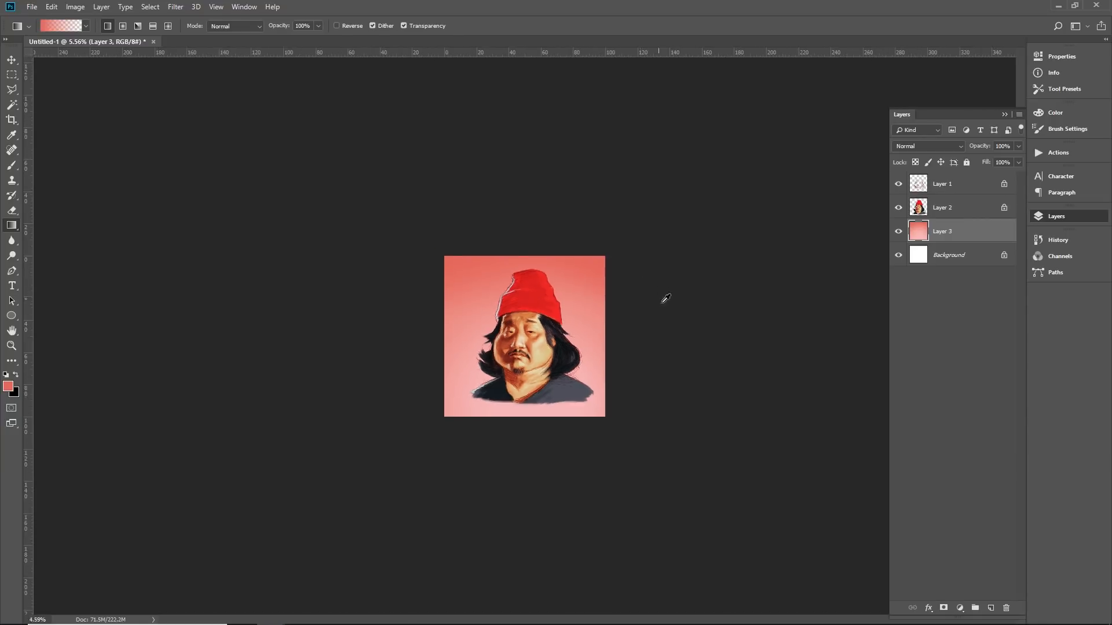
{"action": "scroll", "coordinate": [665, 332], "scroll_direction": "up", "scroll_amount": 5}
{"action": "scroll", "coordinate": [564, 371], "scroll_direction": "up", "scroll_amount": 2}
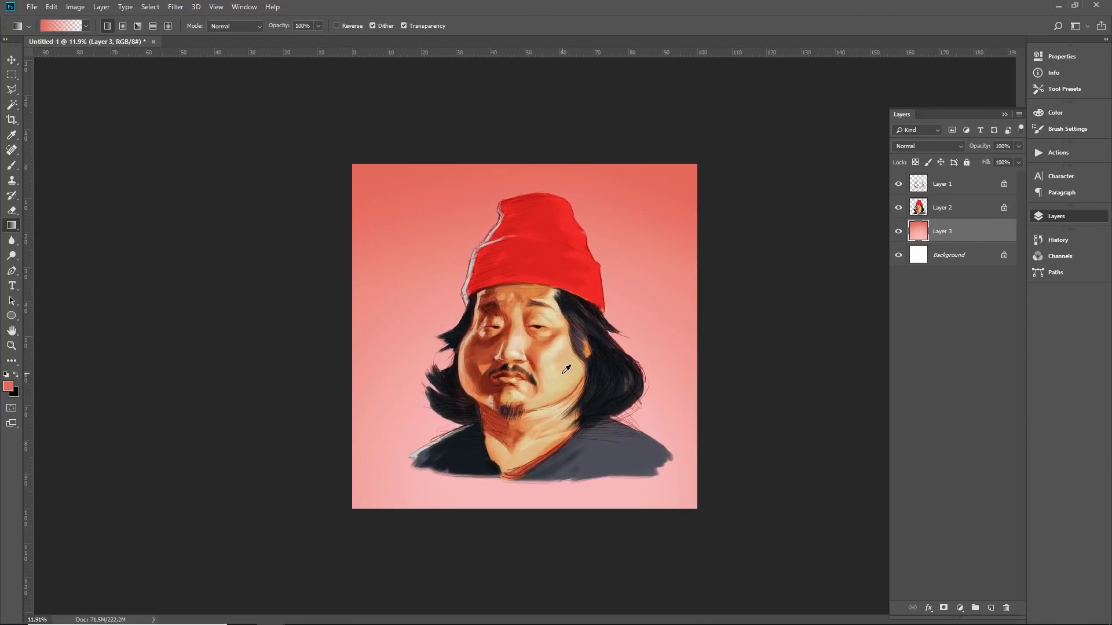
{"action": "scroll", "coordinate": [564, 371], "scroll_direction": "down", "scroll_amount": 3}
{"action": "scroll", "coordinate": [585, 331], "scroll_direction": "up", "scroll_amount": 2}
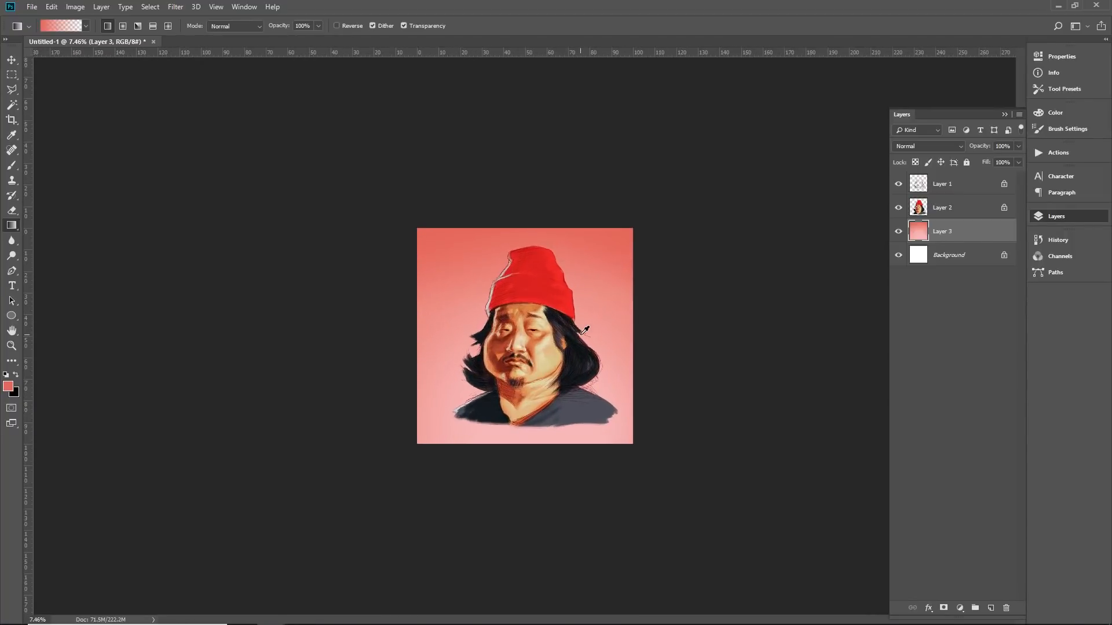
Transform Layer 1 and Layer 2 together, enlarging the portrait proportionally and repositioning it lower within the canvas
{"action": "left_click", "coordinate": [972, 212]}
{"action": "left_click", "coordinate": [958, 183], "text": "shift"}
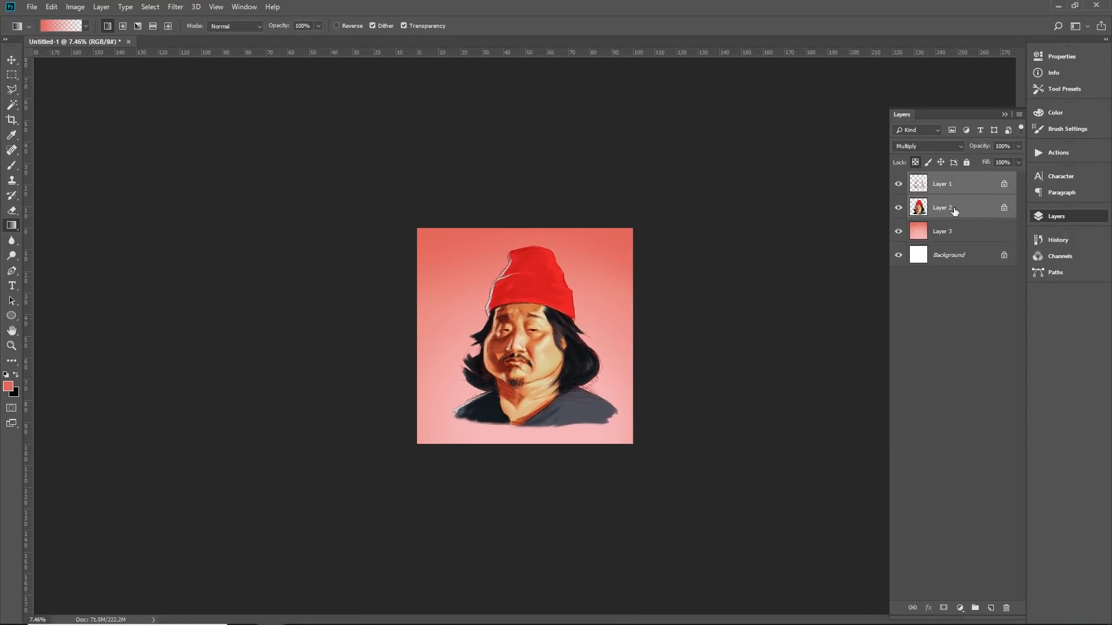
{"action": "key", "text": "ctrl+t"}
{"action": "left_click_drag", "start_coordinate": [620, 432], "coordinate": [649, 436]}
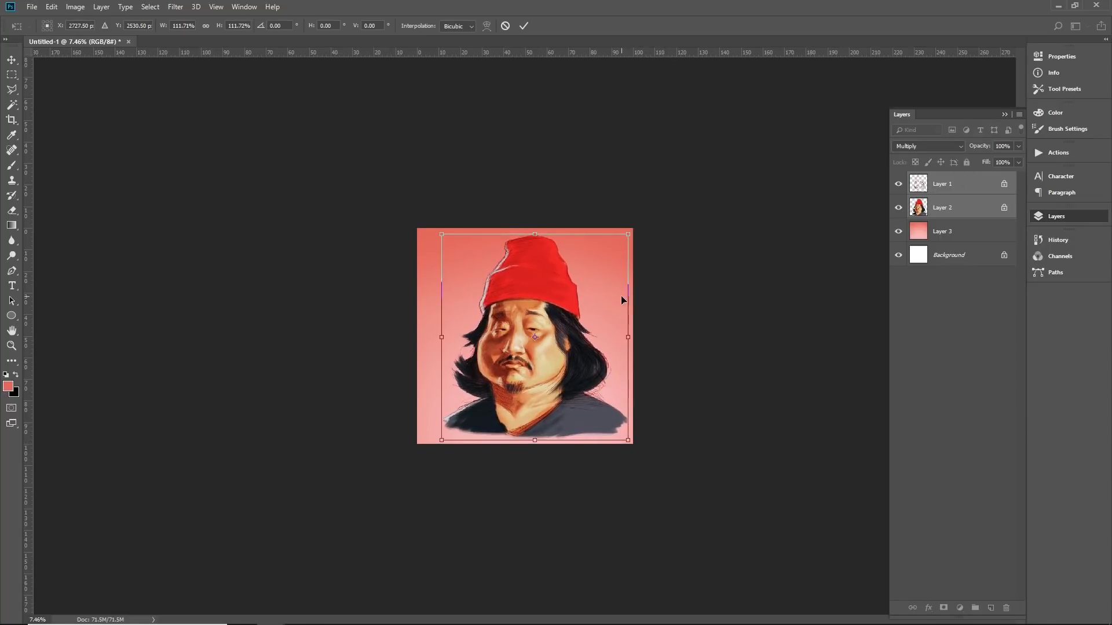
{"action": "mouse_move", "coordinate": [546, 312]}
{"action": "left_mouse_down"}
{"action": "mouse_move", "coordinate": [538, 320]}
{"action": "mouse_move", "coordinate": [541, 311]}
{"action": "left_mouse_up"}
{"action": "mouse_move", "coordinate": [624, 440]}
{"action": "left_mouse_down"}
{"action": "mouse_move", "coordinate": [637, 451]}
{"action": "mouse_move", "coordinate": [623, 437]}
{"action": "left_mouse_up"}
{"action": "mouse_move", "coordinate": [570, 372]}
{"action": "left_mouse_down"}
{"action": "mouse_move", "coordinate": [579, 392]}
{"action": "mouse_move", "coordinate": [573, 378]}
{"action": "left_mouse_up"}
{"action": "key", "text": "Return"}
{"action": "key", "text": "g"}
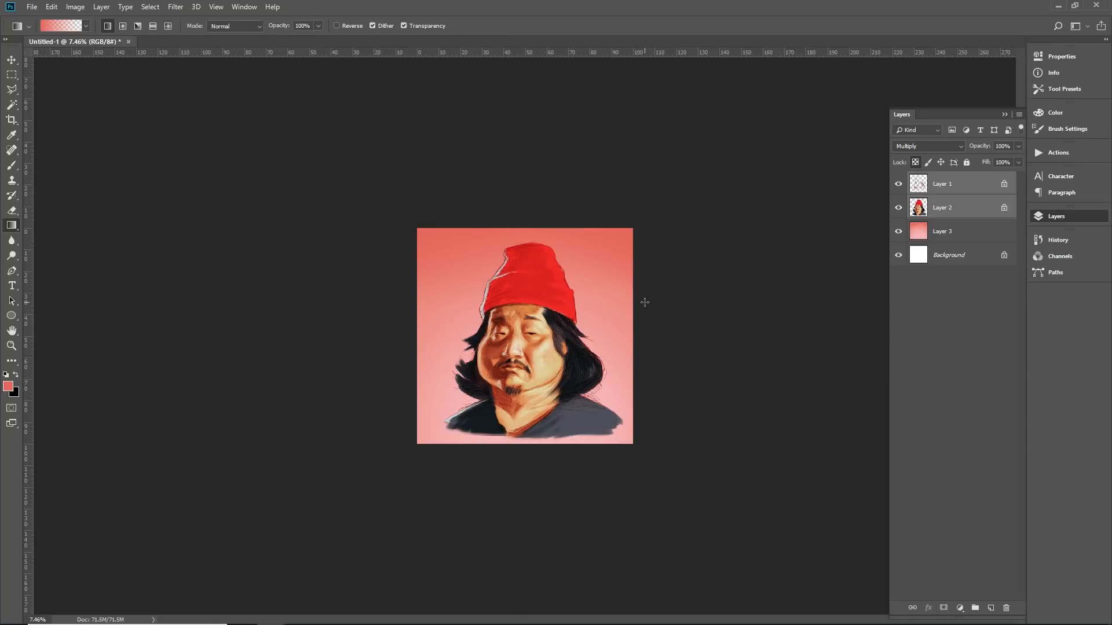
{"action": "scroll", "coordinate": [648, 307], "scroll_direction": "down", "scroll_amount": 5}
{"action": "scroll", "coordinate": [578, 325], "scroll_direction": "up", "scroll_amount": 8}
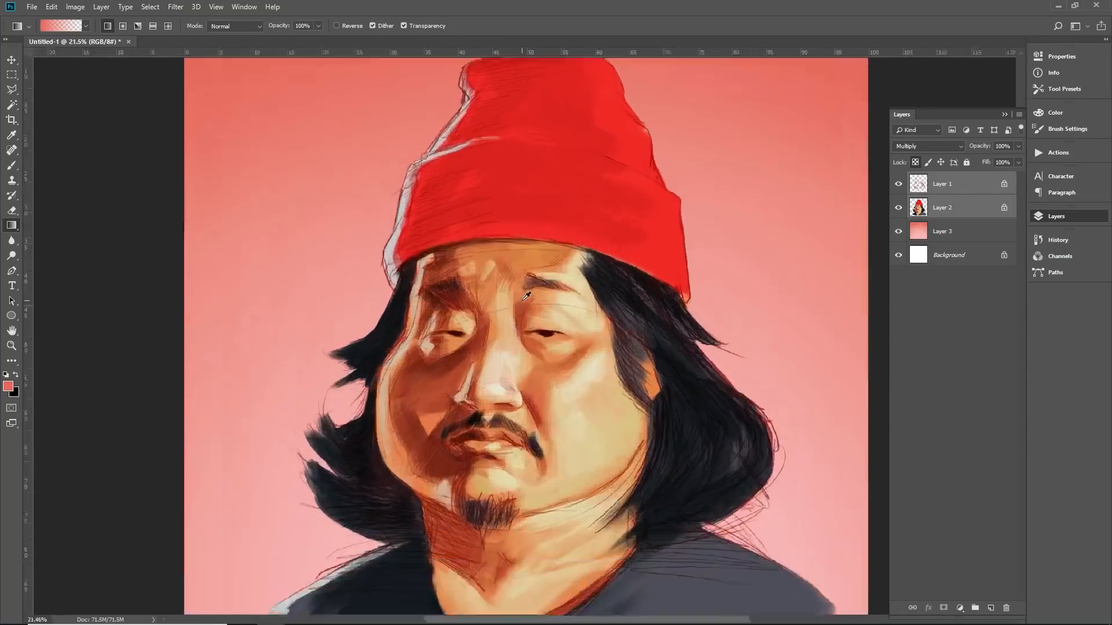
{"action": "scroll", "coordinate": [571, 285], "scroll_direction": "down", "scroll_amount": 4}
{"action": "scroll", "coordinate": [571, 285], "scroll_direction": "up", "scroll_amount": 2}
Compare the portrait with and without the Layer 1 linework at several view sizes, leaving Layer 1 visible
{"action": "left_click", "coordinate": [916, 214]}
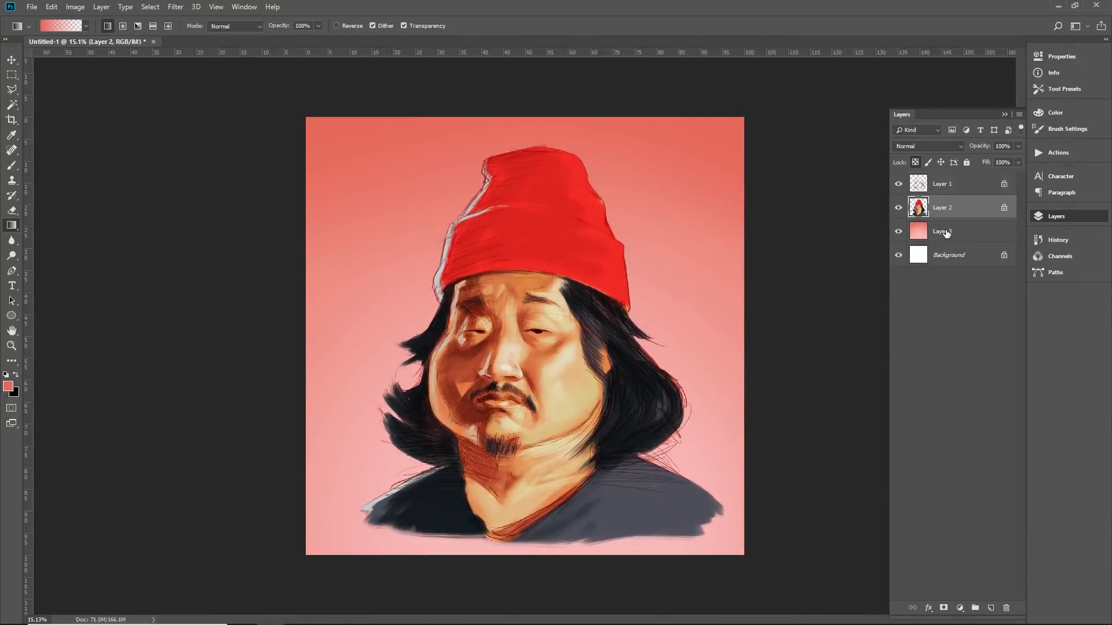
{"action": "left_click", "coordinate": [947, 232]}
{"action": "left_click", "coordinate": [955, 208]}
{"action": "left_click", "coordinate": [974, 189]}
{"action": "left_click", "coordinate": [898, 185]}
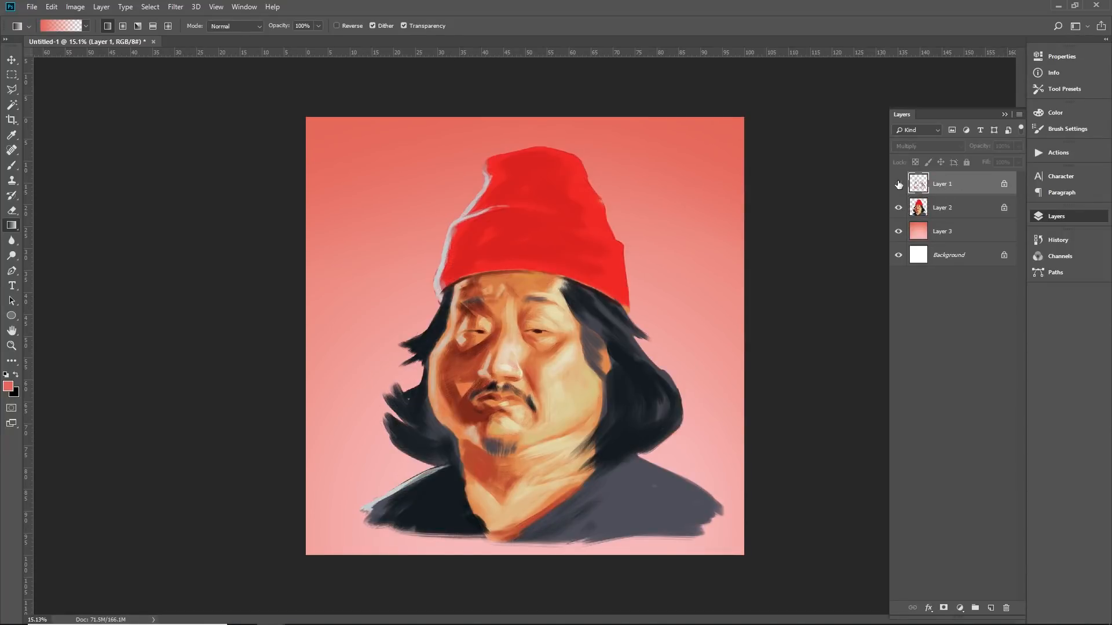
{"action": "left_click", "coordinate": [899, 184]}
{"action": "left_click", "coordinate": [898, 184]}
{"action": "scroll", "coordinate": [729, 317], "scroll_direction": "down", "scroll_amount": 4}
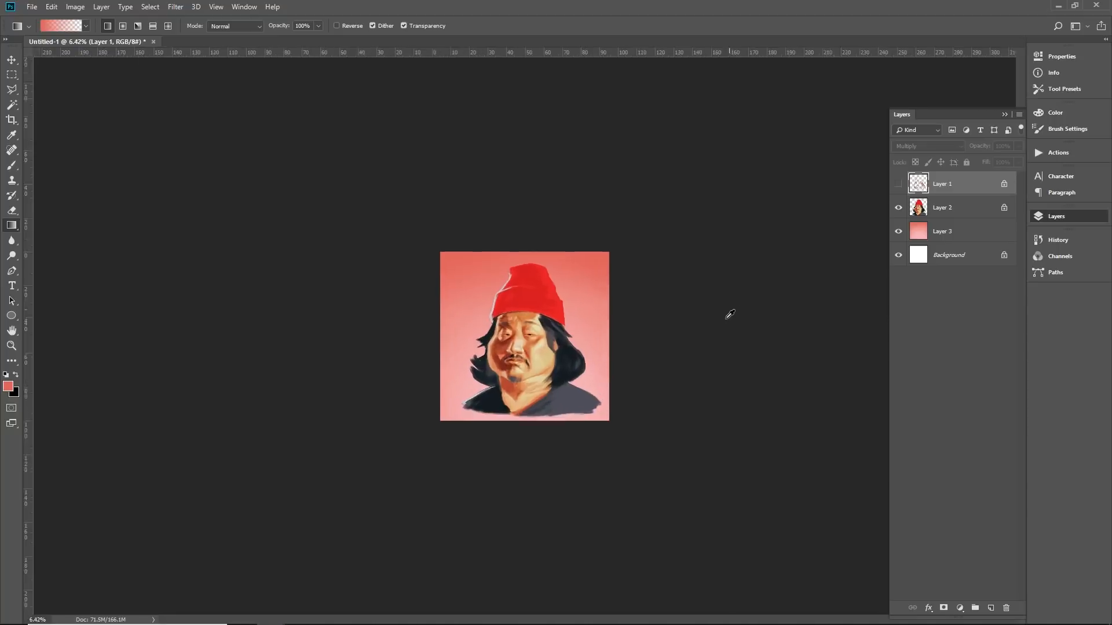
{"action": "scroll", "coordinate": [550, 328], "scroll_direction": "up", "scroll_amount": 5}
{"action": "scroll", "coordinate": [550, 328], "scroll_direction": "up", "scroll_amount": 1}
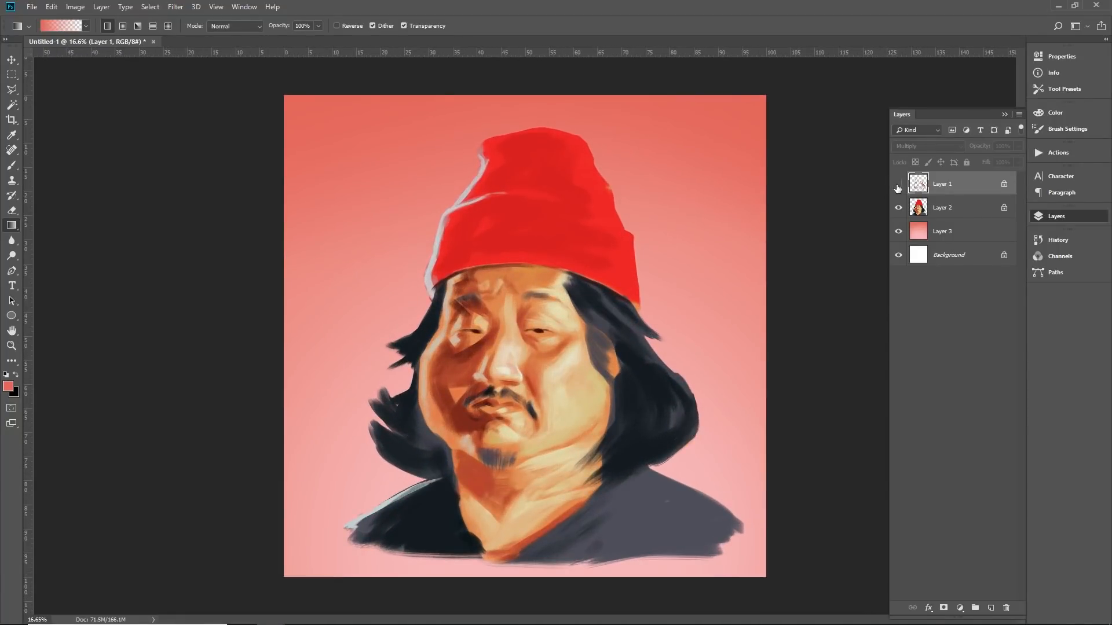
{"action": "left_click", "coordinate": [959, 207]}
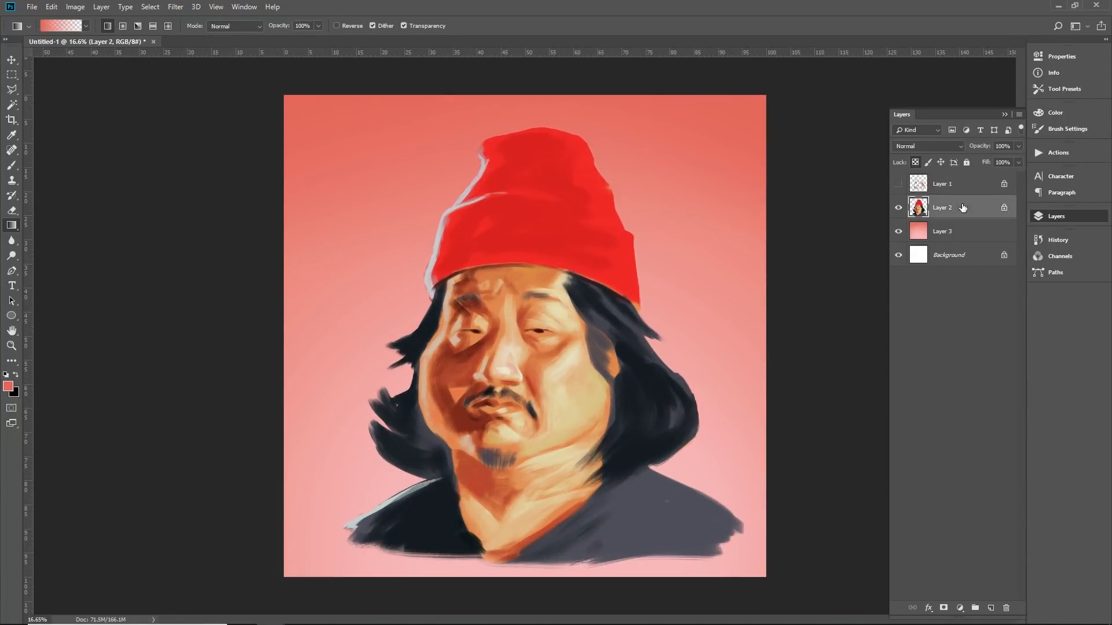
{"action": "left_click", "coordinate": [899, 184]}
{"action": "left_click", "coordinate": [898, 184]}
{"action": "left_click", "coordinate": [898, 184]}
{"action": "left_click", "coordinate": [899, 184]}
{"action": "left_click", "coordinate": [898, 184]}
{"action": "left_click", "coordinate": [898, 185]}
{"action": "scroll", "coordinate": [715, 348], "scroll_direction": "down", "scroll_amount": 6}
{"action": "scroll", "coordinate": [543, 331], "scroll_direction": "up", "scroll_amount": 6}
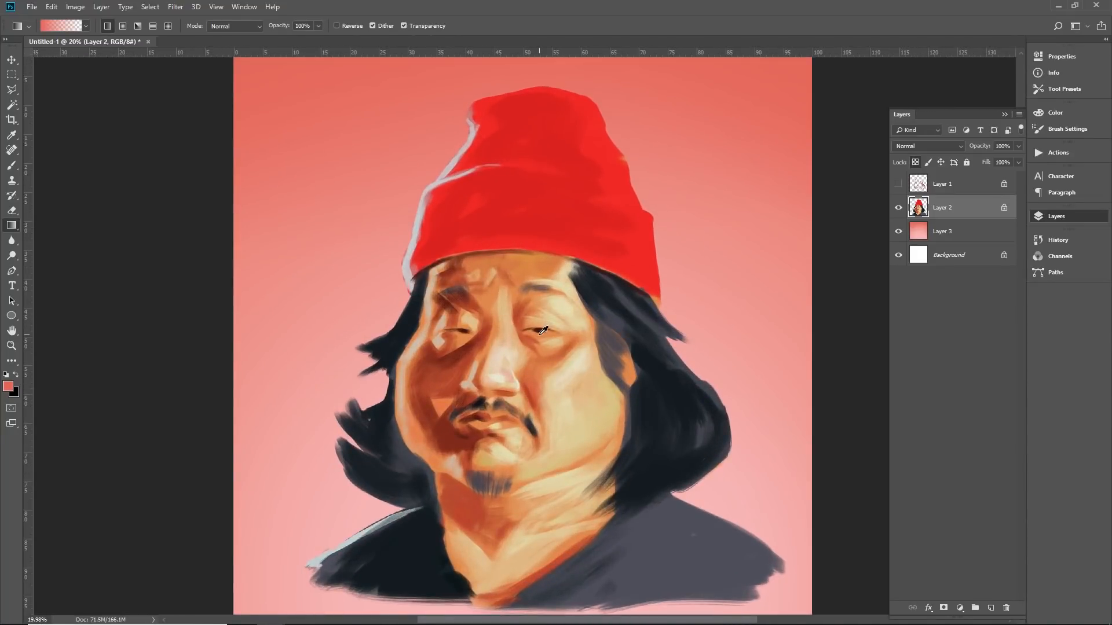
{"action": "scroll", "coordinate": [544, 328], "scroll_direction": "up", "scroll_amount": 1}
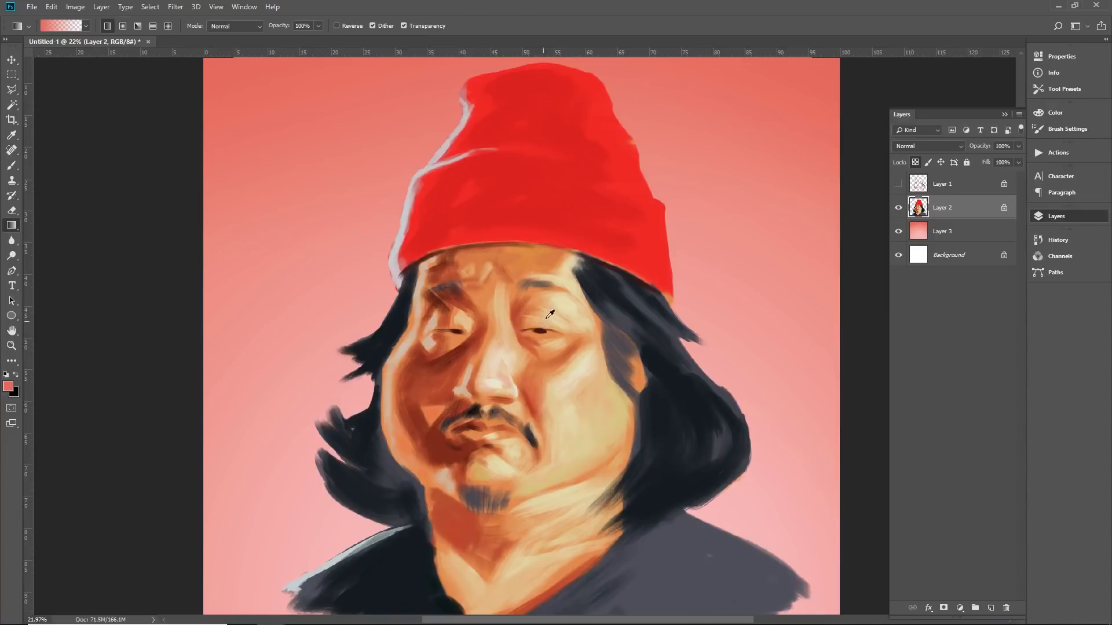
{"action": "left_click", "coordinate": [898, 184]}
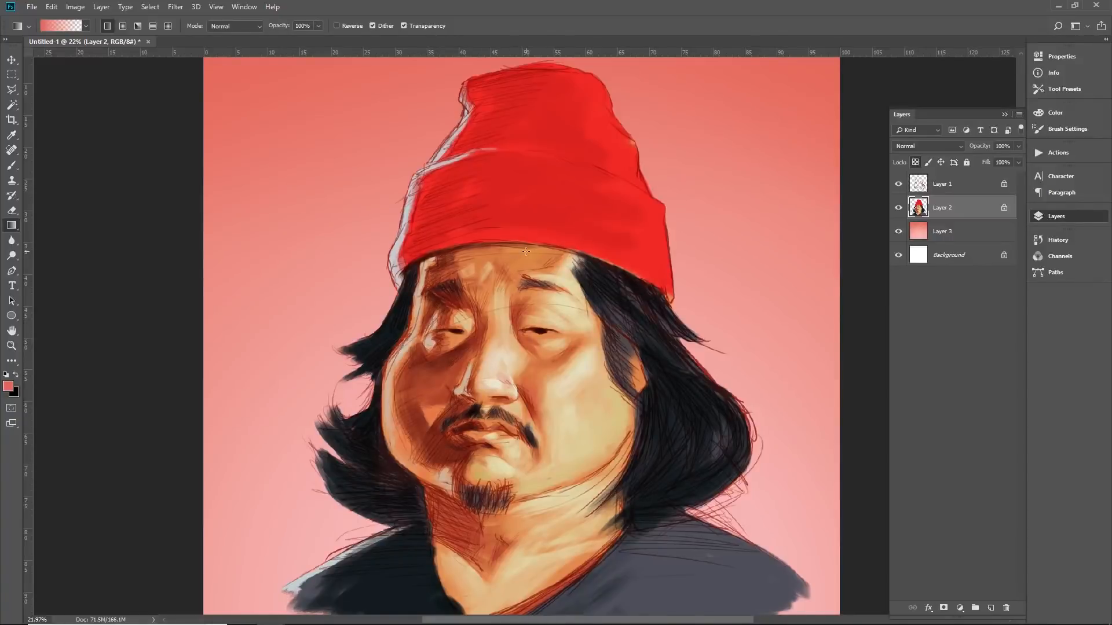
Unlock transparent pixels on Layer 1 and erase the sketch lines along the outer edge of the shadowed cheek
{"action": "left_click", "coordinate": [973, 183]}
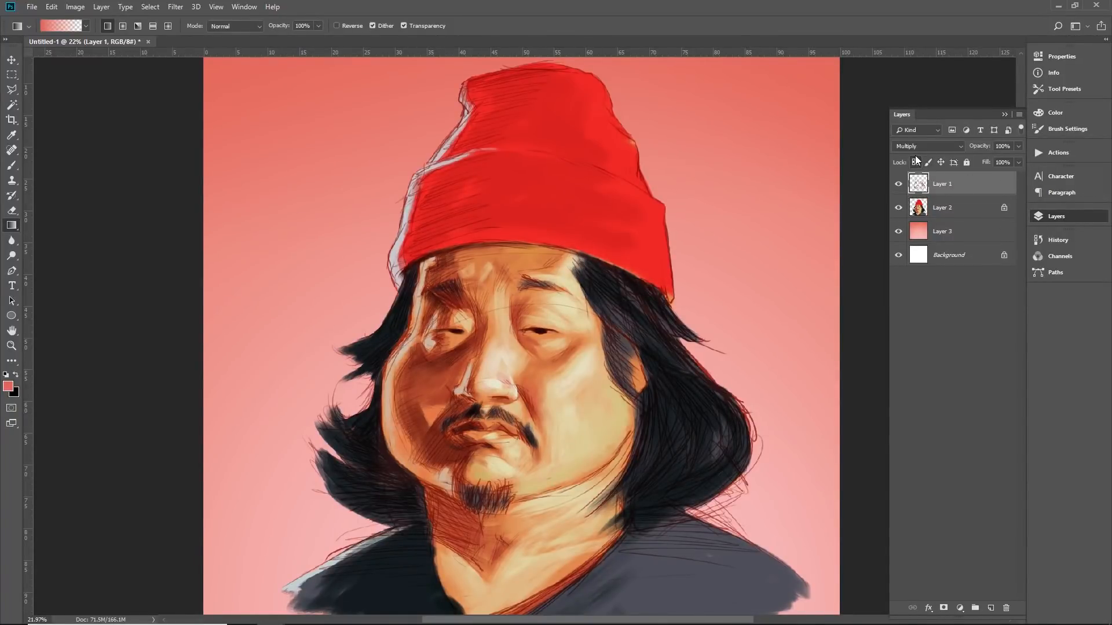
{"action": "key", "text": "e"}
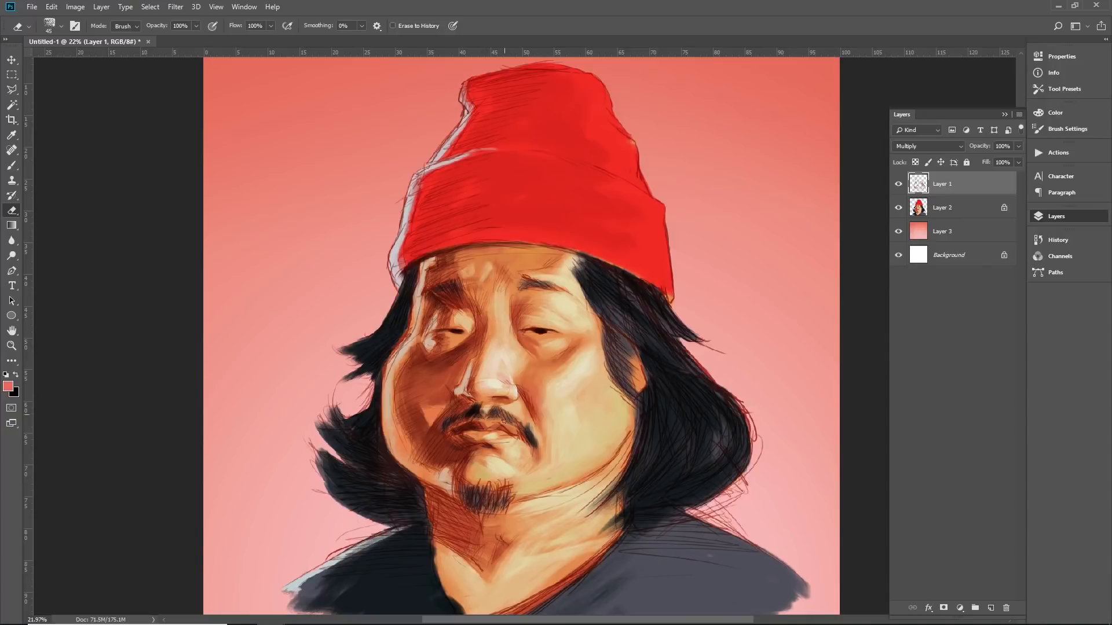
{"action": "scroll", "coordinate": [503, 435], "scroll_direction": "down", "scroll_amount": 5}
{"action": "scroll", "coordinate": [464, 351], "scroll_direction": "up", "scroll_amount": 5}
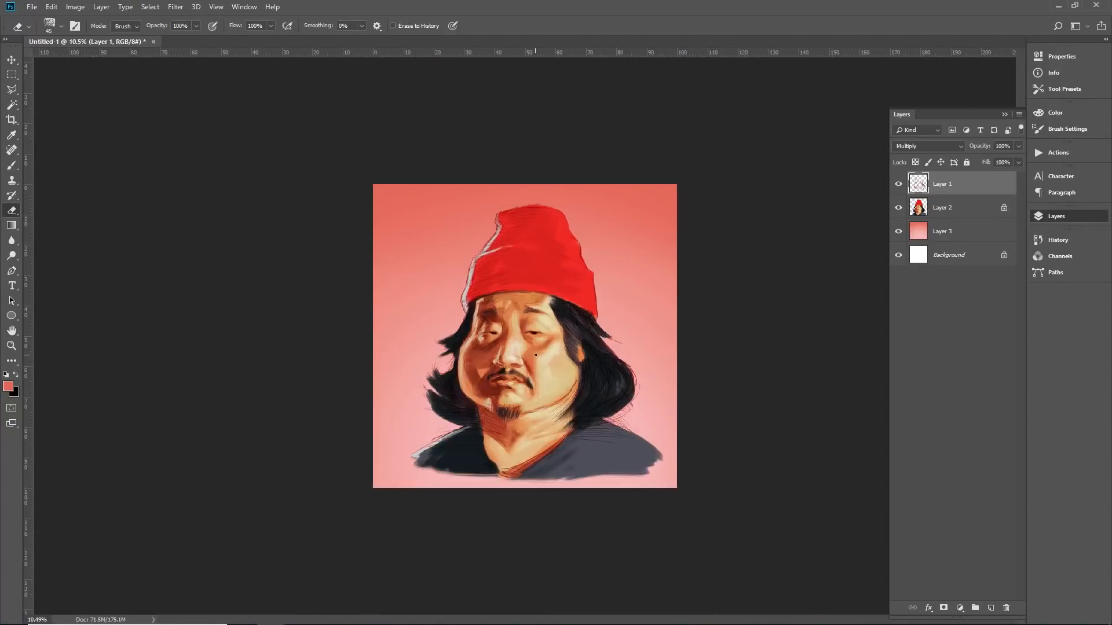
{"action": "scroll", "coordinate": [424, 354], "scroll_direction": "up", "scroll_amount": 2}
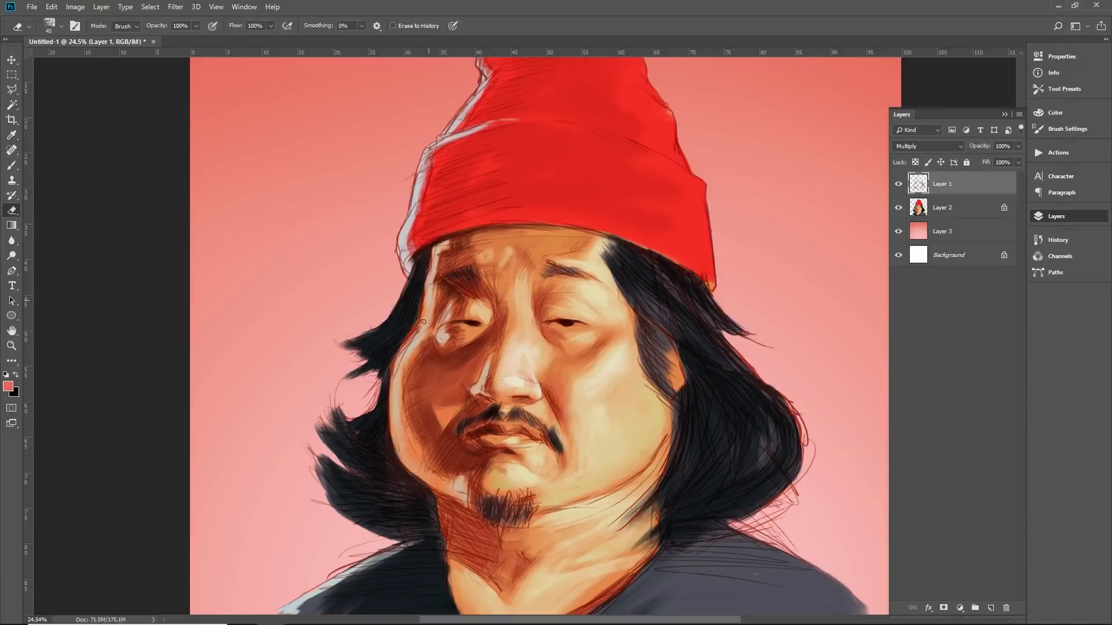
{"action": "left_click_drag", "start_coordinate": [423, 322], "coordinate": [401, 365]}
{"action": "scroll", "coordinate": [503, 449], "scroll_direction": "down", "scroll_amount": 4}
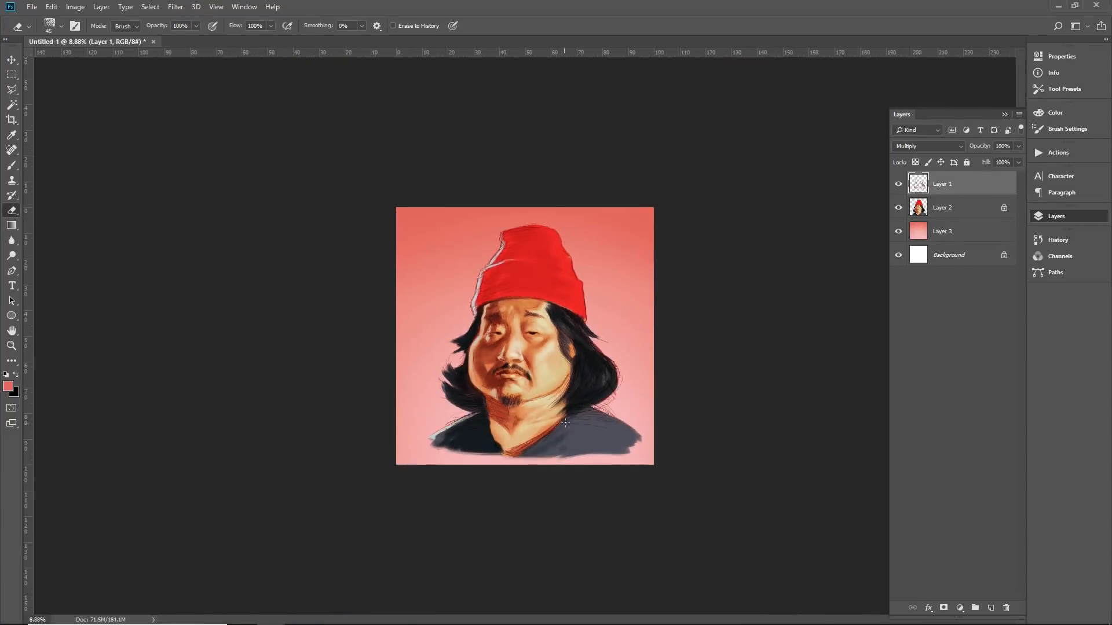
{"action": "scroll", "coordinate": [629, 437], "scroll_direction": "up", "scroll_amount": 4}
{"action": "scroll", "coordinate": [628, 437], "scroll_direction": "up", "scroll_amount": 1}
{"action": "scroll", "coordinate": [628, 437], "scroll_direction": "down", "scroll_amount": 4}
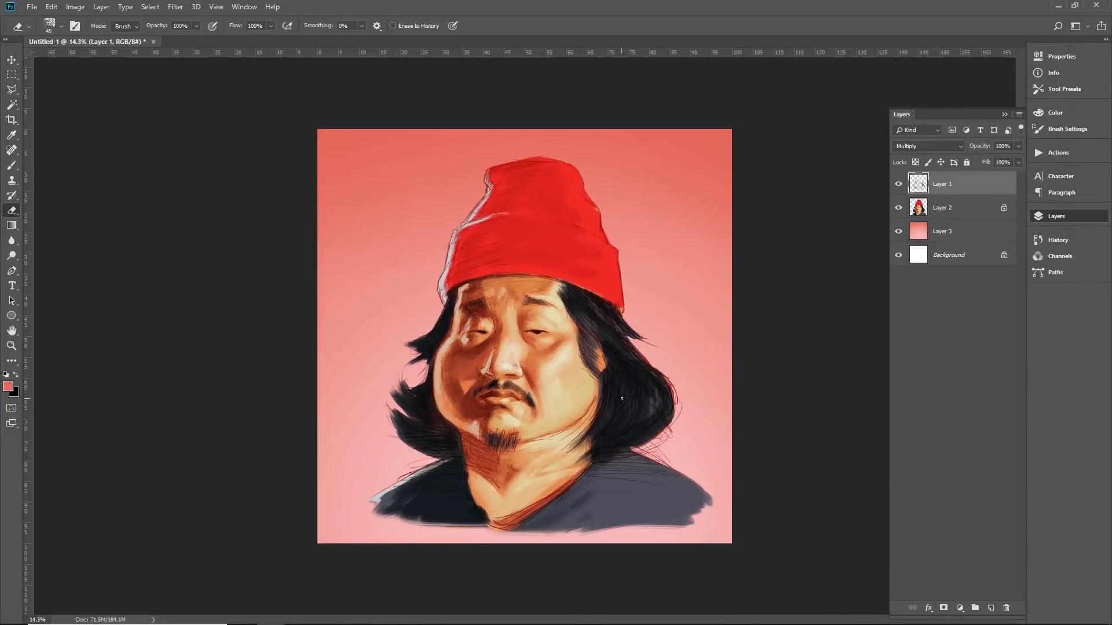
{"action": "scroll", "coordinate": [595, 376], "scroll_direction": "up", "scroll_amount": 3}
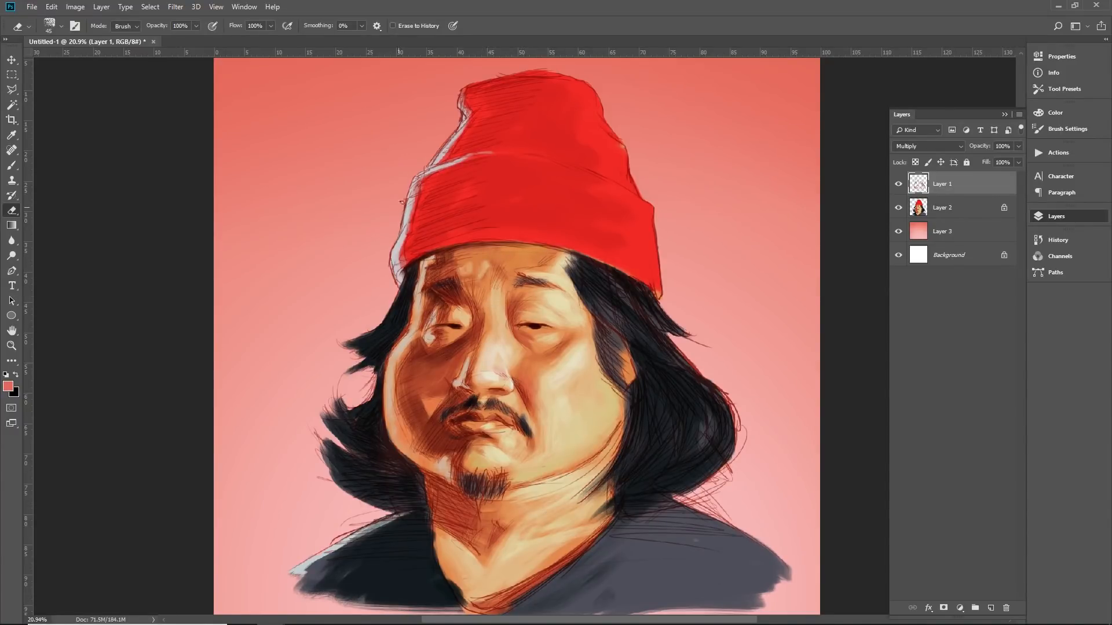
Erase the Layer 1 sketch lines along the pale rim-lit left edge of the red hat
{"action": "left_click_drag", "start_coordinate": [412, 191], "coordinate": [398, 270]}
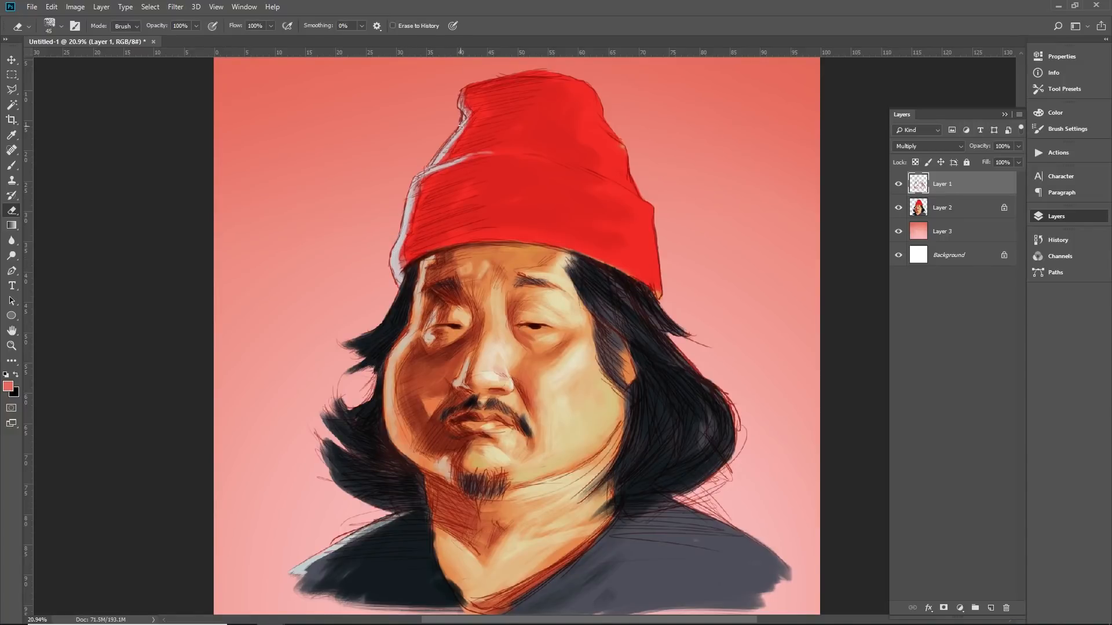
{"action": "left_click_drag", "start_coordinate": [444, 149], "coordinate": [461, 128]}
{"action": "scroll", "coordinate": [591, 168], "scroll_direction": "down", "scroll_amount": 5}
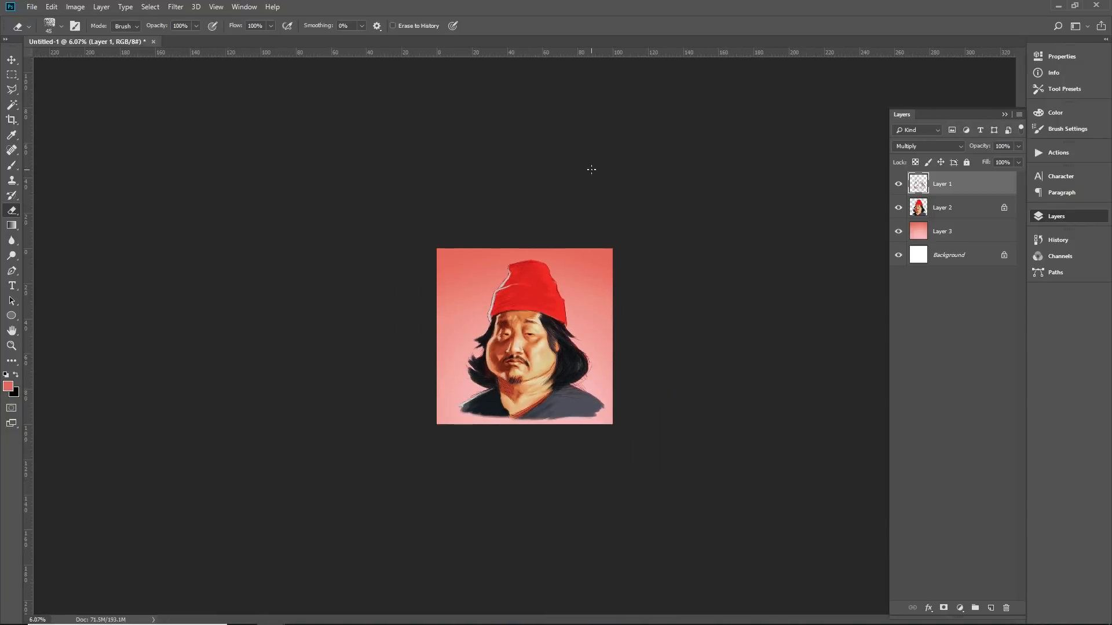
{"action": "scroll", "coordinate": [635, 329], "scroll_direction": "up", "scroll_amount": 4}
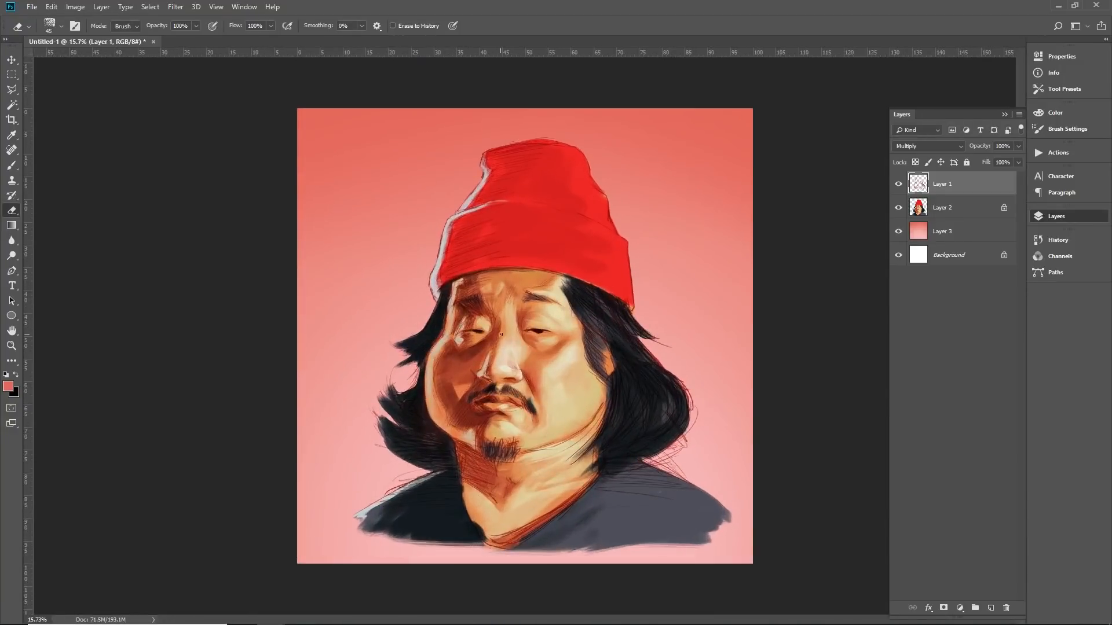
Erase the stray Layer 1 sketch lines above the dark left shoulder and compare the portrait with and without the linework
{"action": "left_click_drag", "start_coordinate": [388, 491], "coordinate": [420, 477]}
{"action": "left_click_drag", "start_coordinate": [505, 433], "coordinate": [522, 403]}
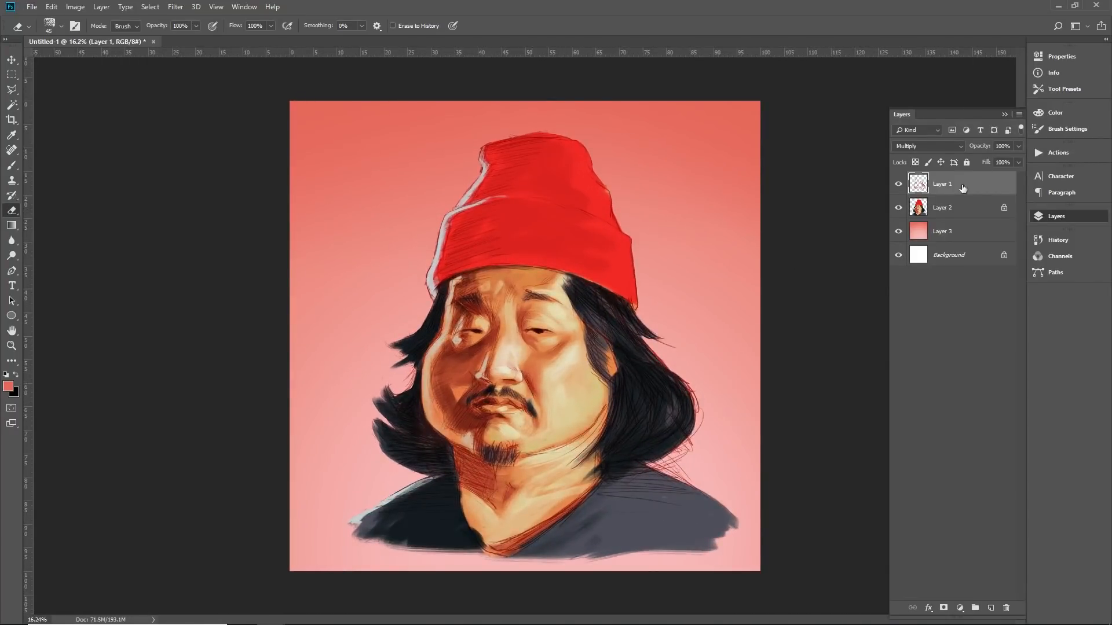
{"action": "left_click", "coordinate": [898, 183]}
{"action": "left_click", "coordinate": [898, 184]}
Add a new layer above Layer 1, paint a shadow beneath the hat brim with dark hair colour, and undo the last change
{"action": "key", "text": "ctrl+shift+n"}
{"action": "key", "text": "Return"}
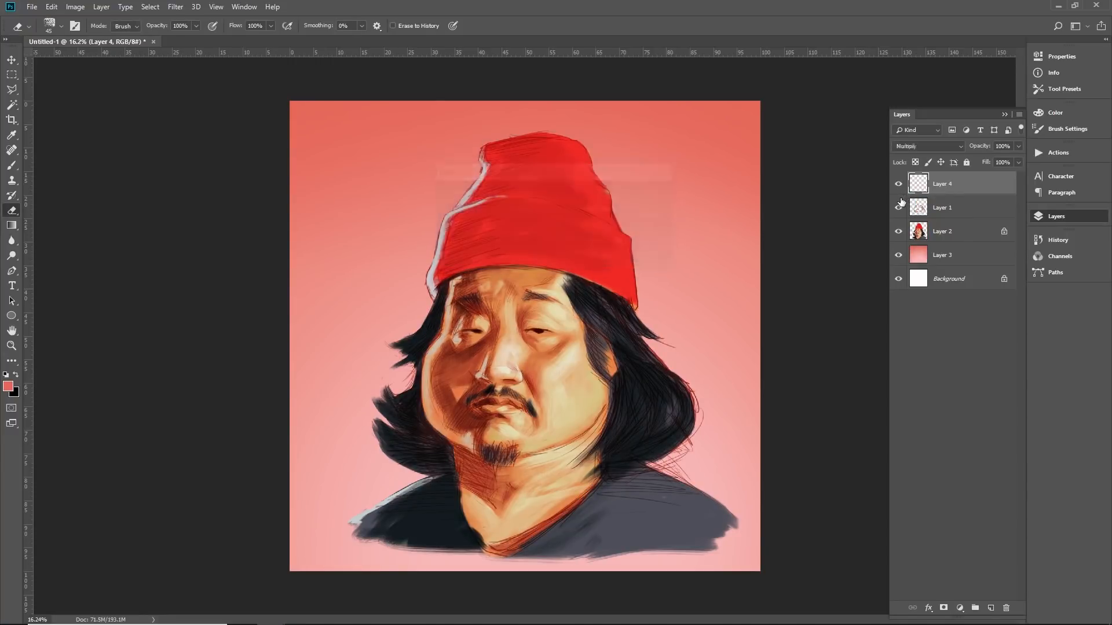
{"action": "mouse_move", "coordinate": [757, 340]}
{"action": "left_mouse_down"}
{"action": "mouse_move", "coordinate": [720, 340]}
{"action": "mouse_move", "coordinate": [757, 340]}
{"action": "left_mouse_up"}
{"action": "key", "text": "b"}
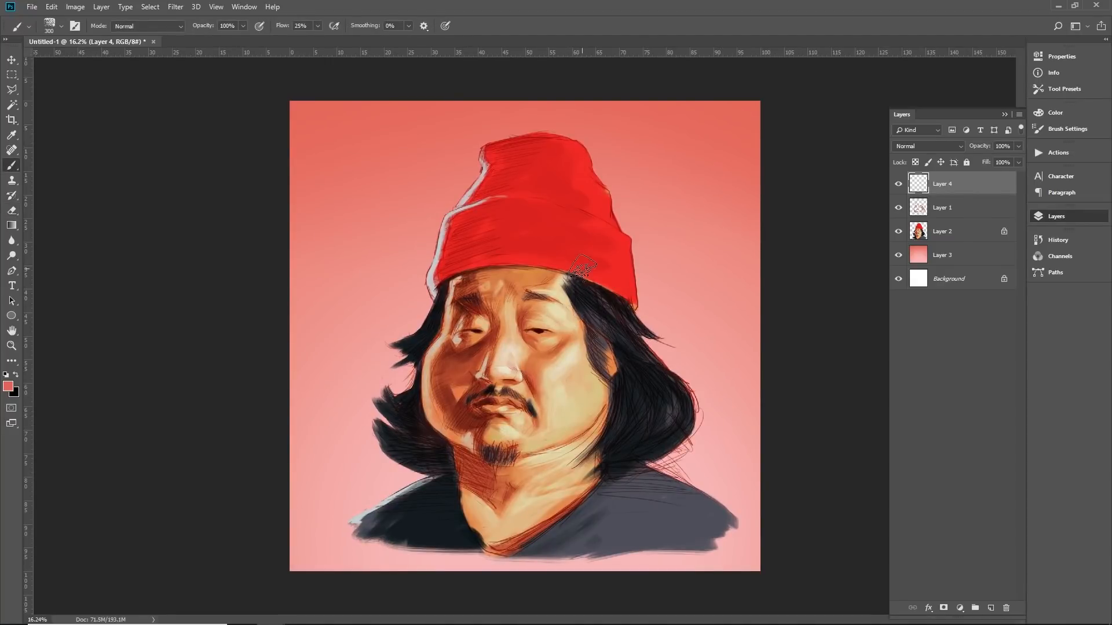
{"action": "left_click_drag", "start_coordinate": [579, 262], "coordinate": [539, 278]}
{"action": "left_click", "coordinate": [585, 282], "text": "alt"}
{"action": "left_click_drag", "start_coordinate": [526, 270], "coordinate": [560, 274]}
{"action": "scroll", "coordinate": [551, 426], "scroll_direction": "down", "scroll_amount": 10}
{"action": "scroll", "coordinate": [598, 245], "scroll_direction": "up", "scroll_amount": 13}
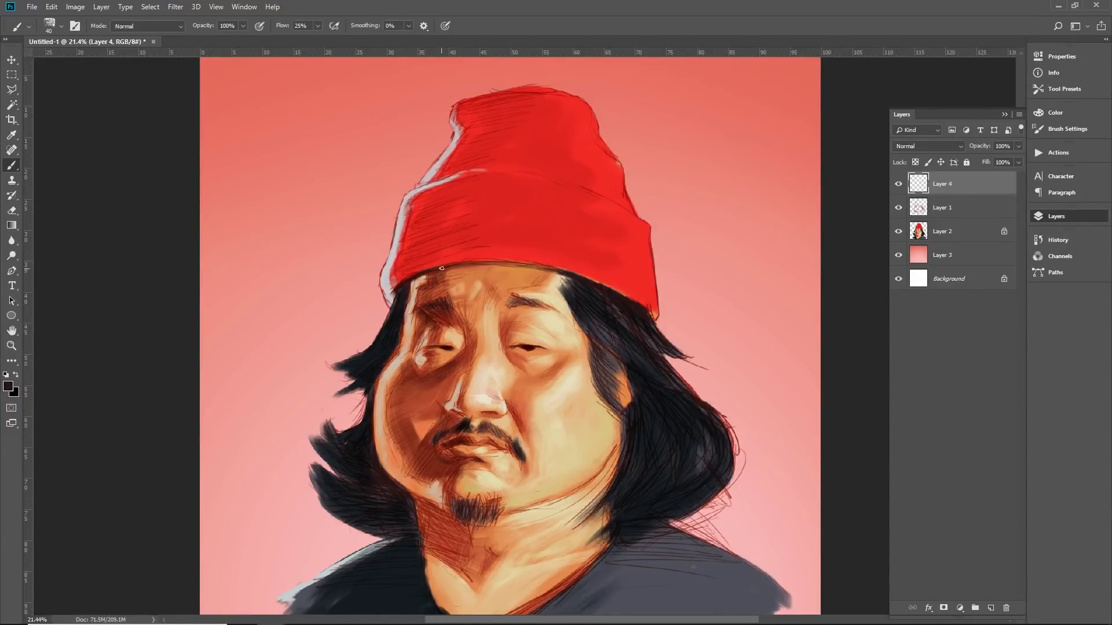
{"action": "key", "text": "ctrl+alt+z"}
{"action": "scroll", "coordinate": [501, 316], "scroll_direction": "down", "scroll_amount": 10}
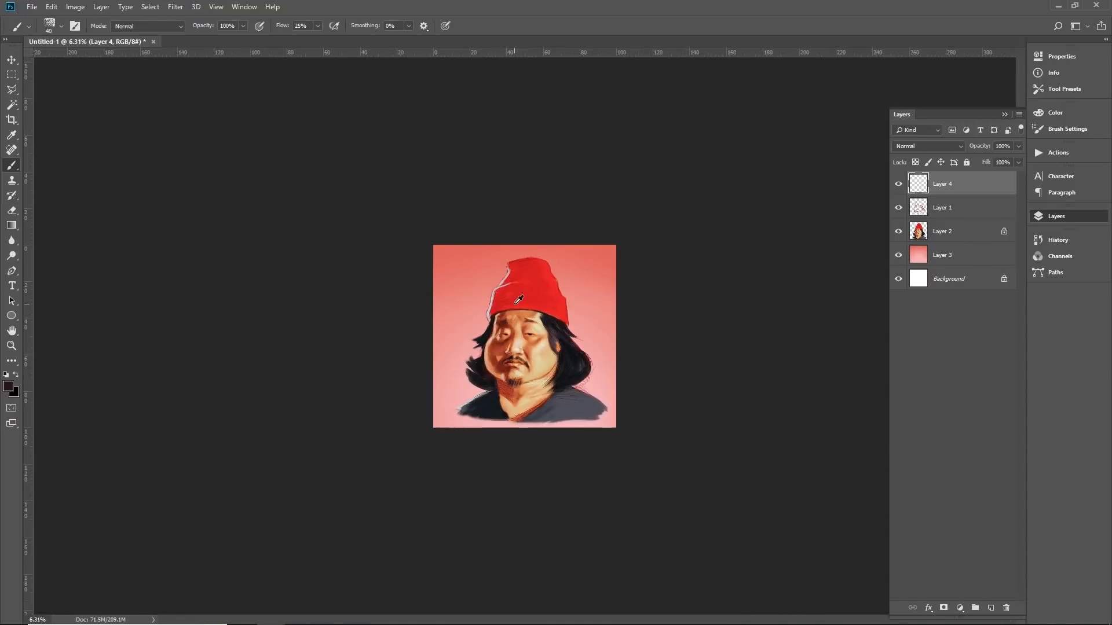
Paint dark reddish-brown shading around the shadowed eye and the side of the nose on Layer 4 with a size 60 brush
{"action": "scroll", "coordinate": [579, 372], "scroll_direction": "up", "scroll_amount": 8}
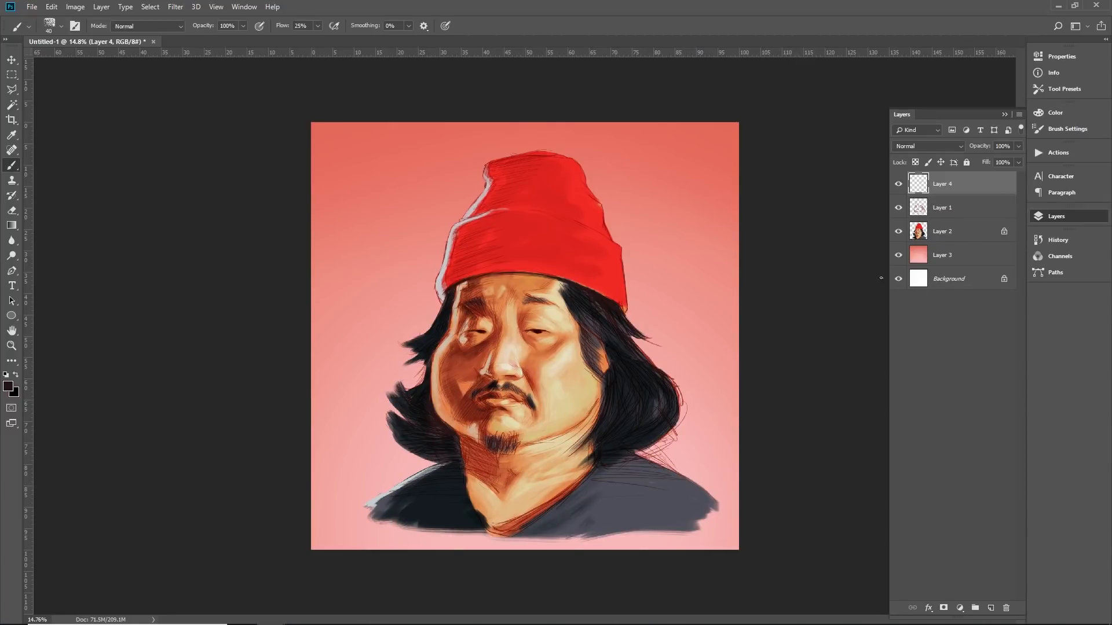
{"action": "scroll", "coordinate": [456, 322], "scroll_direction": "up", "scroll_amount": 2}
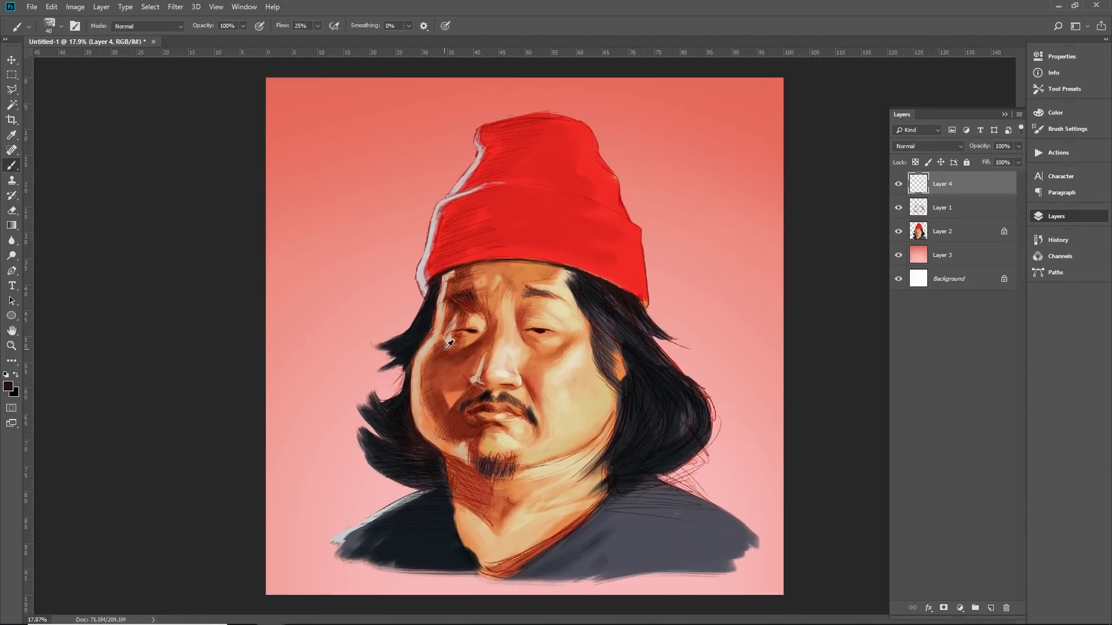
{"action": "left_click", "coordinate": [452, 326], "text": "alt"}
{"action": "scroll", "coordinate": [820, 333], "scroll_direction": "down", "scroll_amount": 13}
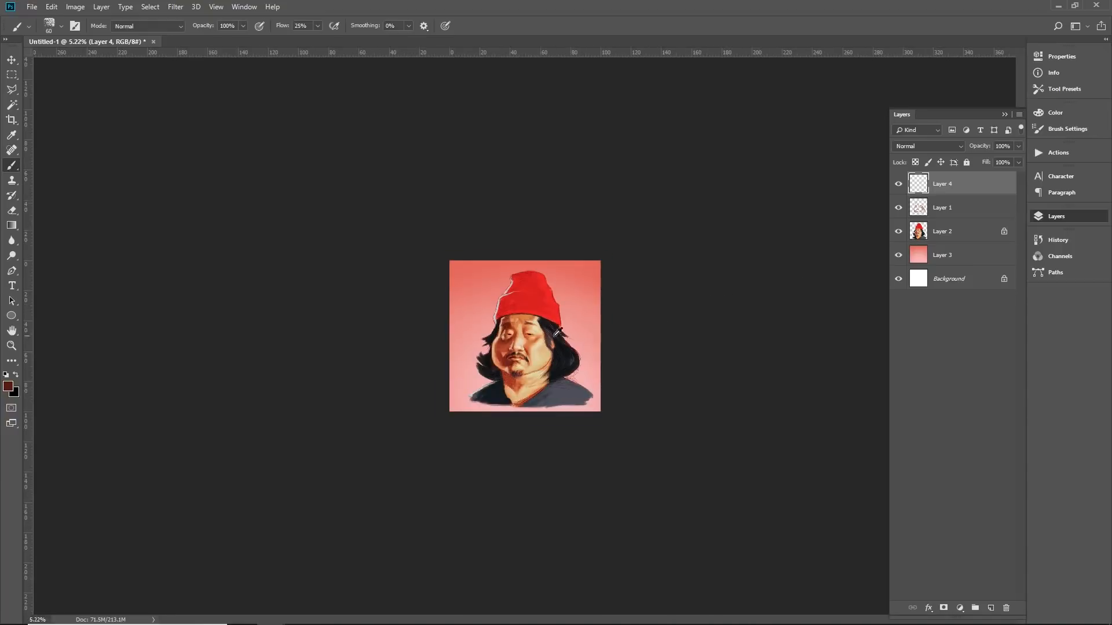
{"action": "scroll", "coordinate": [521, 339], "scroll_direction": "up", "scroll_amount": 15}
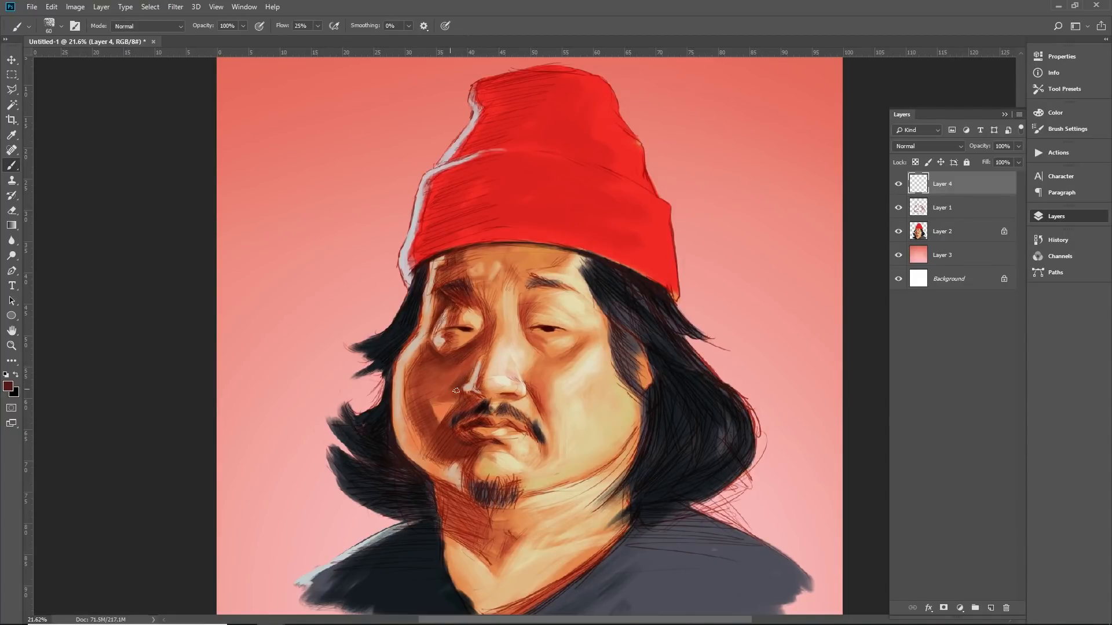
{"action": "scroll", "coordinate": [523, 524], "scroll_direction": "down", "scroll_amount": 10}
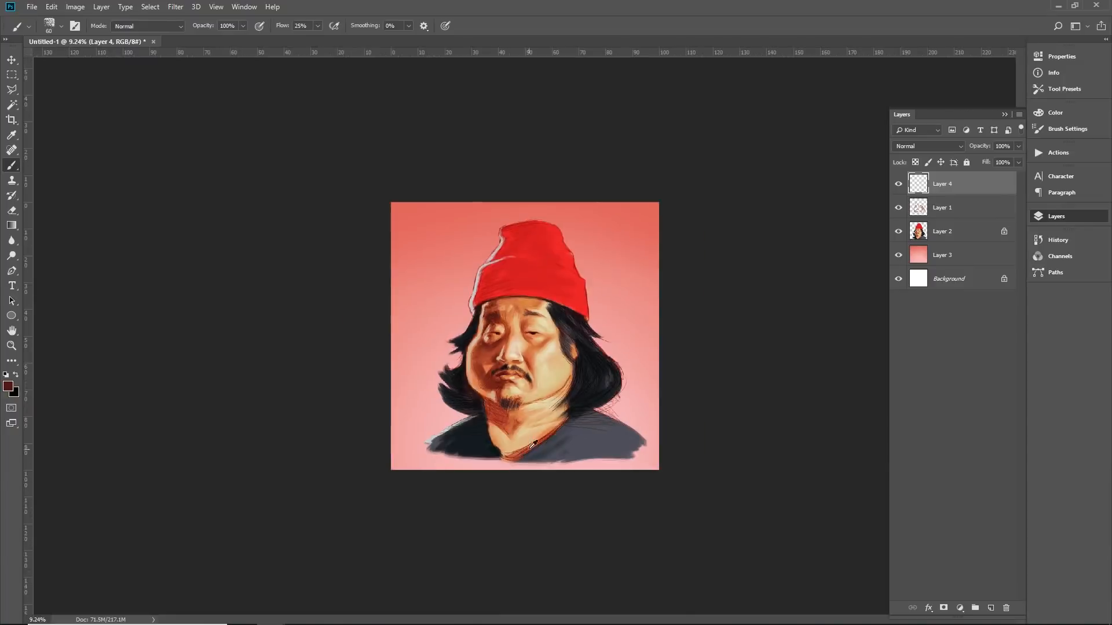
{"action": "scroll", "coordinate": [509, 398], "scroll_direction": "up", "scroll_amount": 8}
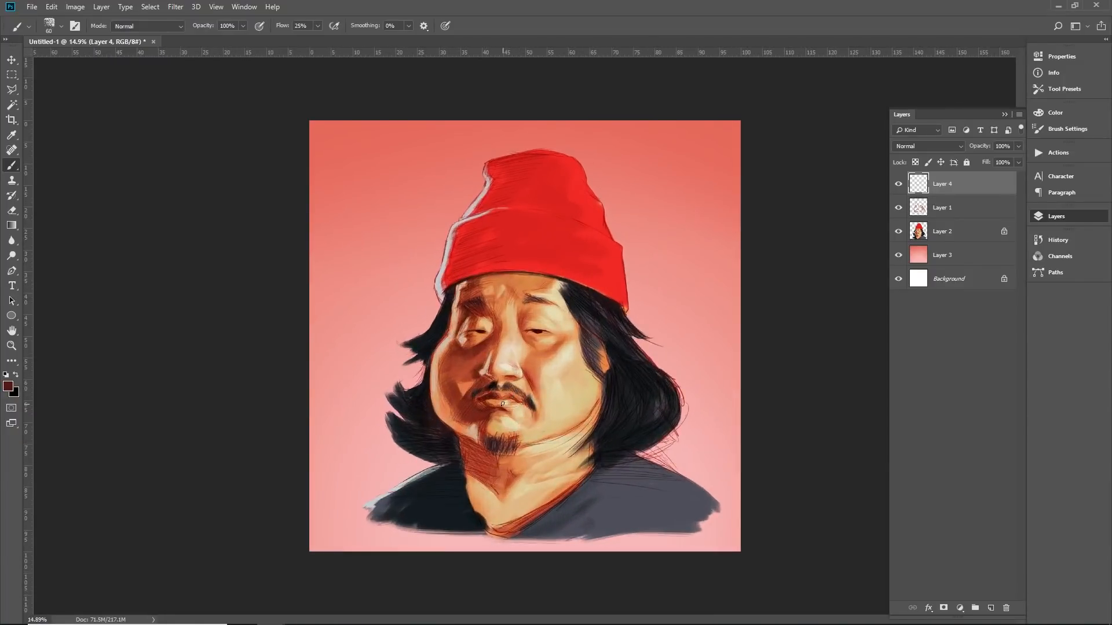
Blend dark reddish brown over the sketch hatching on the shadowed cheek with a size 125 brush
{"action": "left_click", "coordinate": [490, 385], "text": "alt"}
{"action": "scroll", "coordinate": [508, 422], "scroll_direction": "down", "scroll_amount": 5}
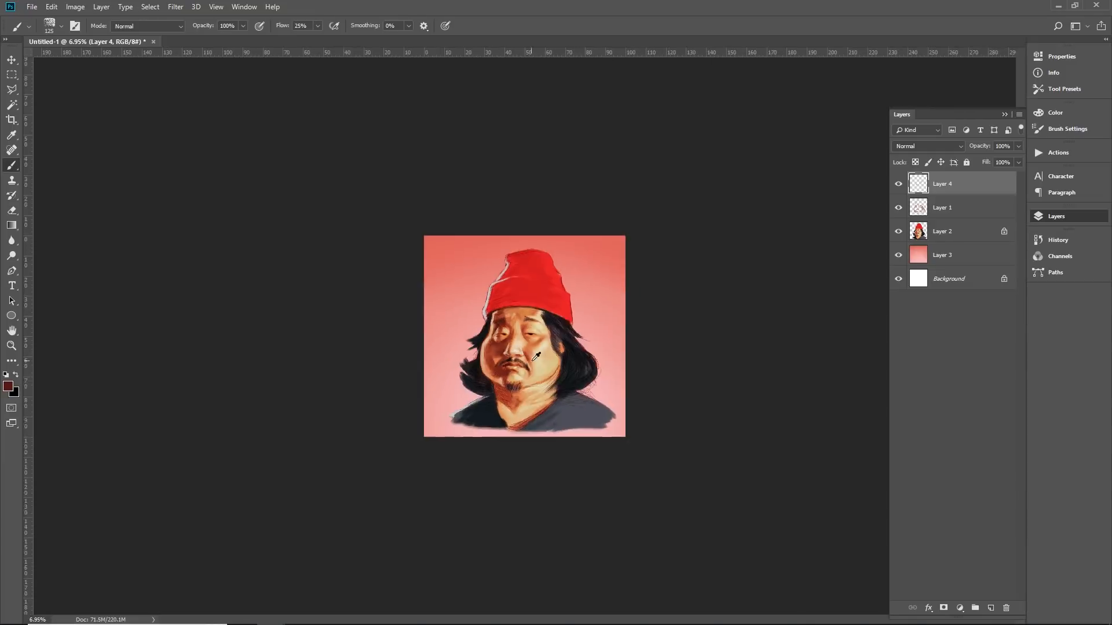
{"action": "scroll", "coordinate": [598, 351], "scroll_direction": "down", "scroll_amount": 2}
{"action": "scroll", "coordinate": [599, 350], "scroll_direction": "up", "scroll_amount": 7}
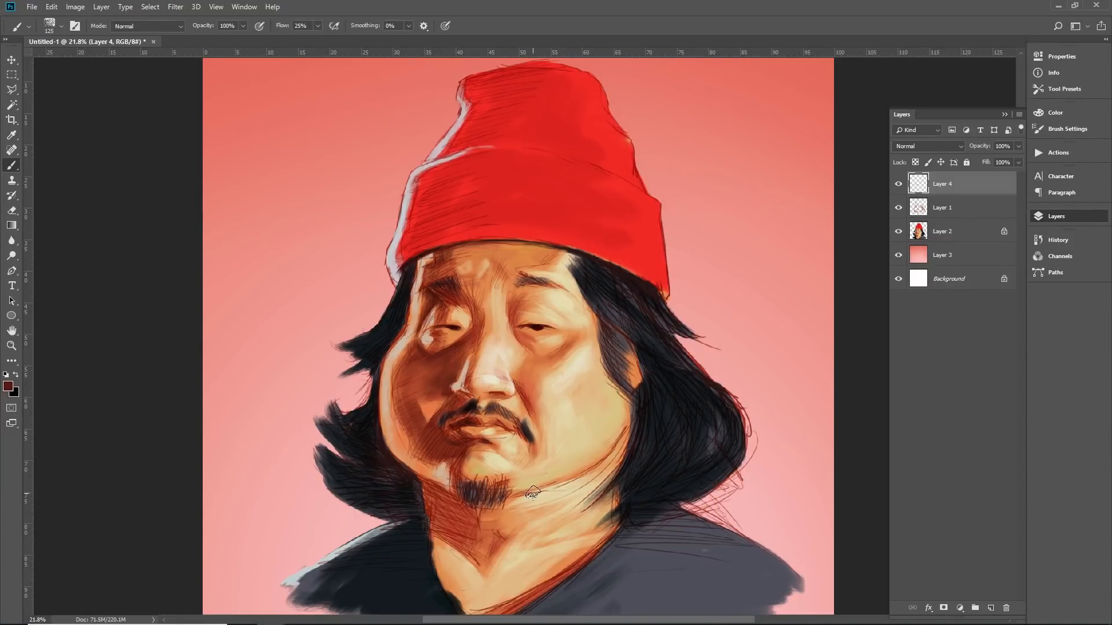
{"action": "scroll", "coordinate": [551, 484], "scroll_direction": "down", "scroll_amount": 10}
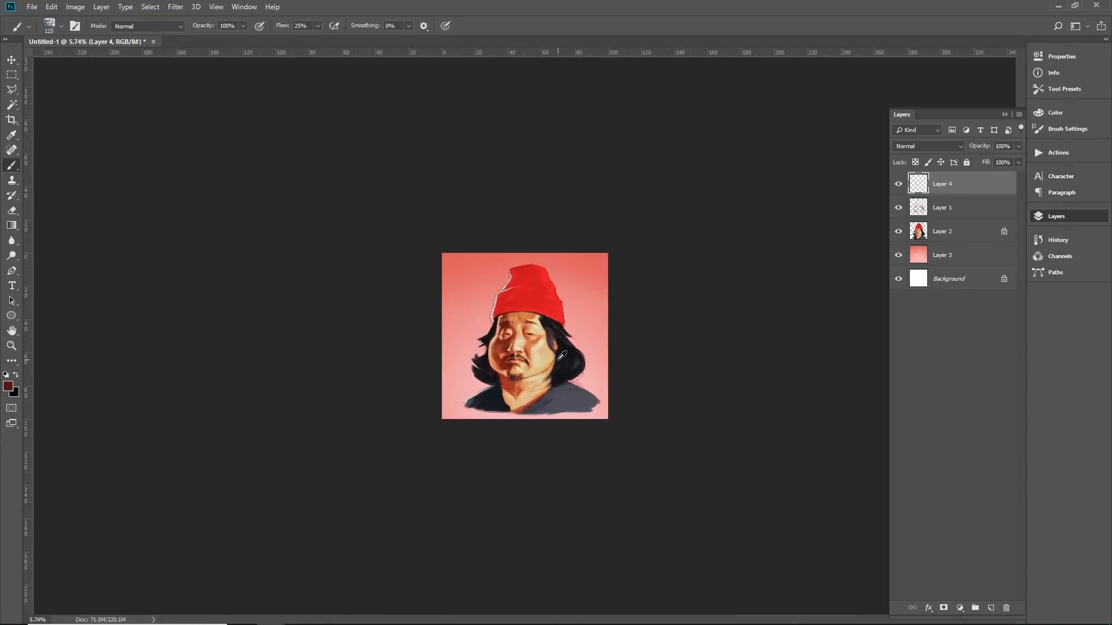
{"action": "scroll", "coordinate": [562, 355], "scroll_direction": "up", "scroll_amount": 10}
{"action": "scroll", "coordinate": [526, 357], "scroll_direction": "up", "scroll_amount": 1}
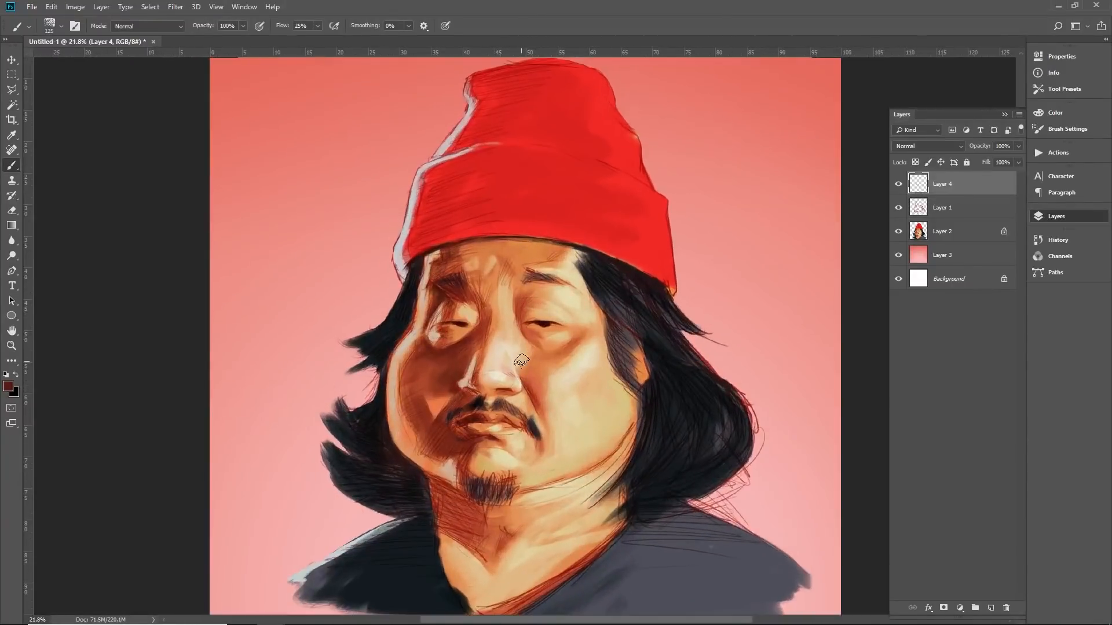
Paint darker red shading over the hat's sketch hatching and add loose strands along the hair's outer edges with a size 60 brush
{"action": "key", "text": "bracketleft"}
{"action": "key", "text": "bracketleft"}
{"action": "key", "text": "bracketleft"}
{"action": "key", "text": "bracketleft"}
{"action": "key", "text": "ctrl"}
{"action": "scroll", "coordinate": [574, 322], "scroll_direction": "down", "scroll_amount": 8}
{"action": "scroll", "coordinate": [596, 305], "scroll_direction": "up", "scroll_amount": 7}
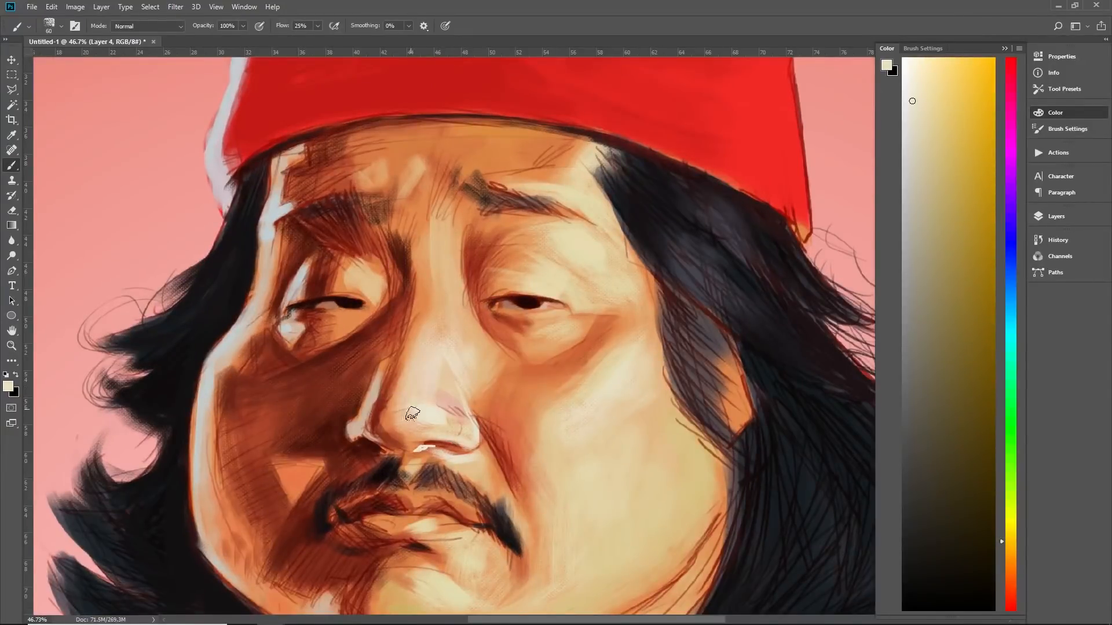
Soften the highlights on the tip and side of the nose with pale cream and pale pink sampled from the painting
{"action": "left_click_drag", "start_coordinate": [412, 414], "coordinate": [435, 423]}
{"action": "left_click", "coordinate": [449, 428], "text": "alt"}
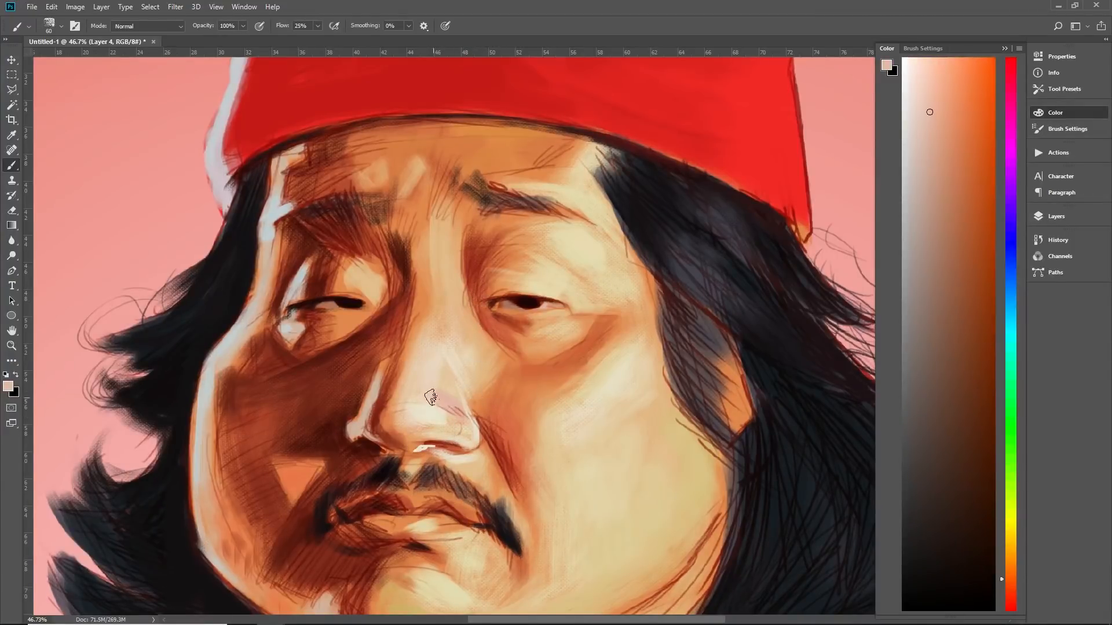
{"action": "mouse_move", "coordinate": [430, 397]}
{"action": "left_mouse_down"}
{"action": "mouse_move", "coordinate": [442, 393]}
{"action": "mouse_move", "coordinate": [462, 422]}
{"action": "mouse_move", "coordinate": [440, 409]}
{"action": "mouse_move", "coordinate": [475, 422]}
{"action": "left_mouse_up"}
{"action": "scroll", "coordinate": [468, 352], "scroll_direction": "down", "scroll_amount": 5}
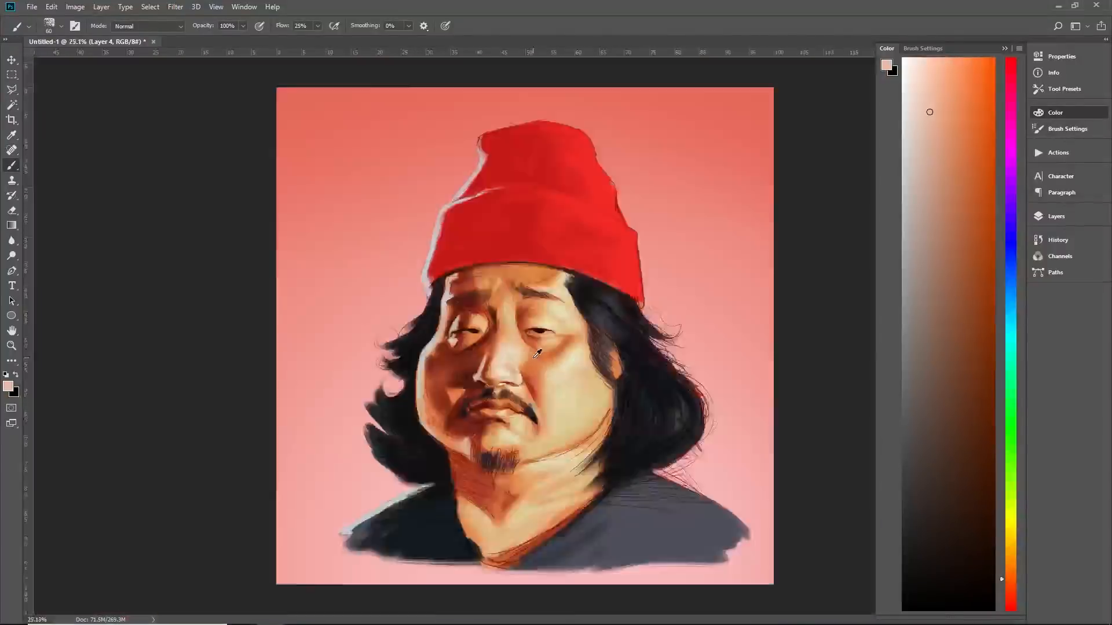
{"action": "scroll", "coordinate": [530, 341], "scroll_direction": "up", "scroll_amount": 5}
{"action": "scroll", "coordinate": [537, 324], "scroll_direction": "down", "scroll_amount": 5}
{"action": "scroll", "coordinate": [534, 321], "scroll_direction": "up", "scroll_amount": 4}
{"action": "scroll", "coordinate": [528, 323], "scroll_direction": "down", "scroll_amount": 1}
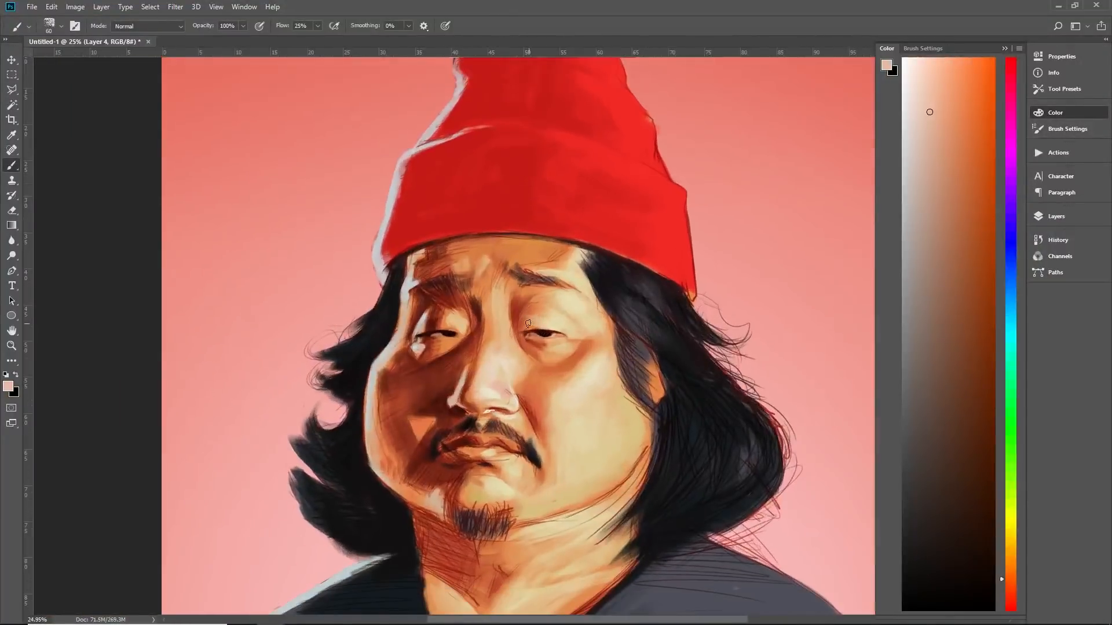
Try to rotate the canvas view, and minimize and restore the program window
{"action": "key", "text": "r"}
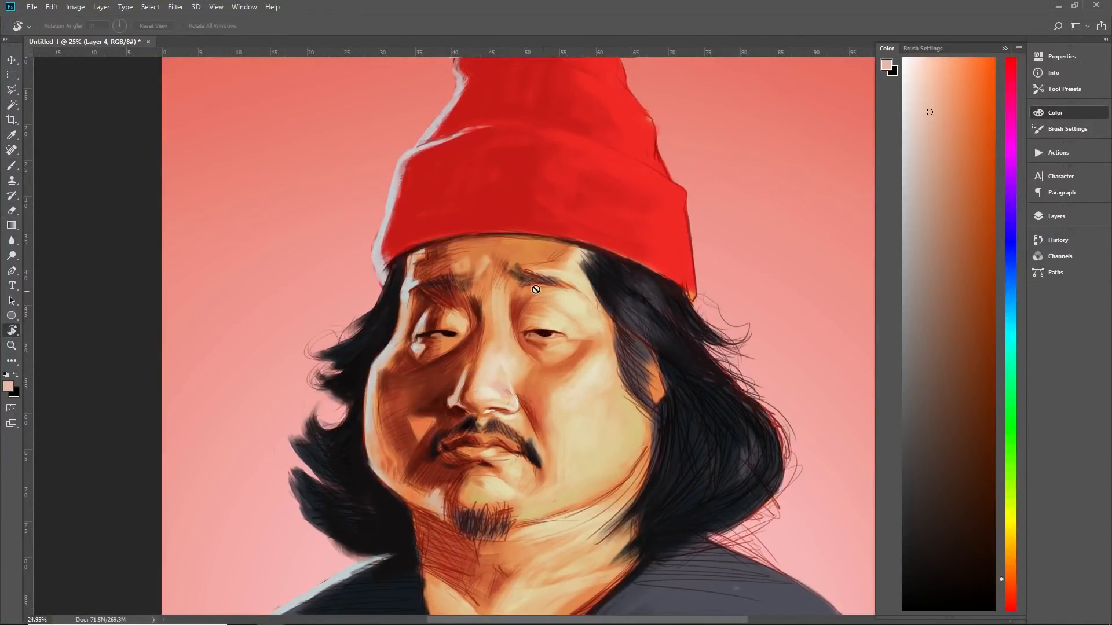
{"action": "left_click", "coordinate": [273, 213]}
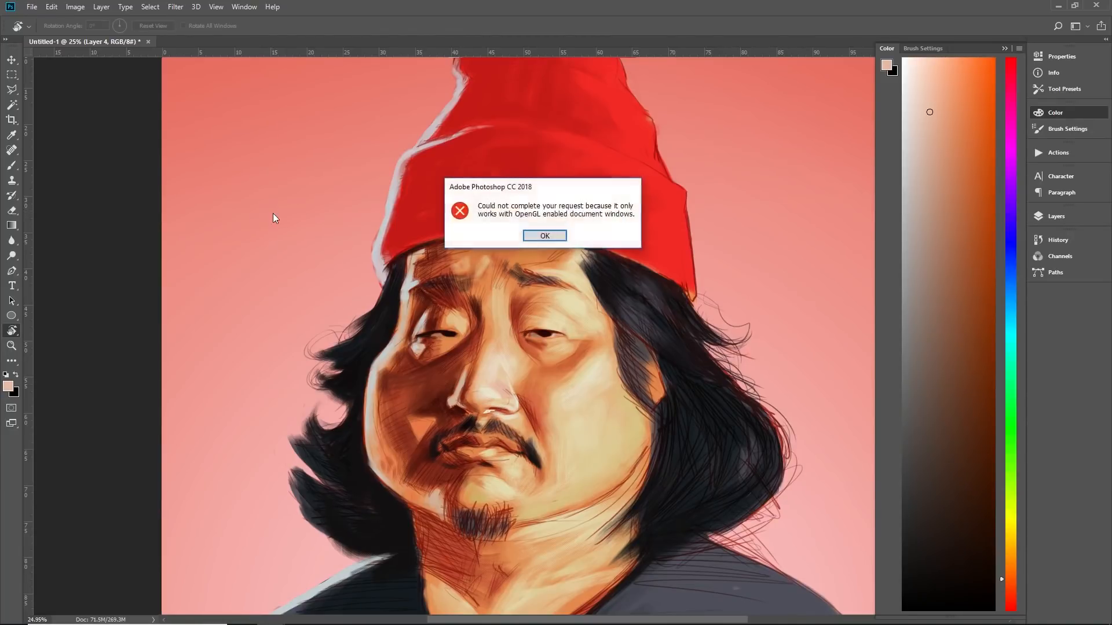
{"action": "left_click", "coordinate": [544, 236]}
{"action": "key", "text": "b"}
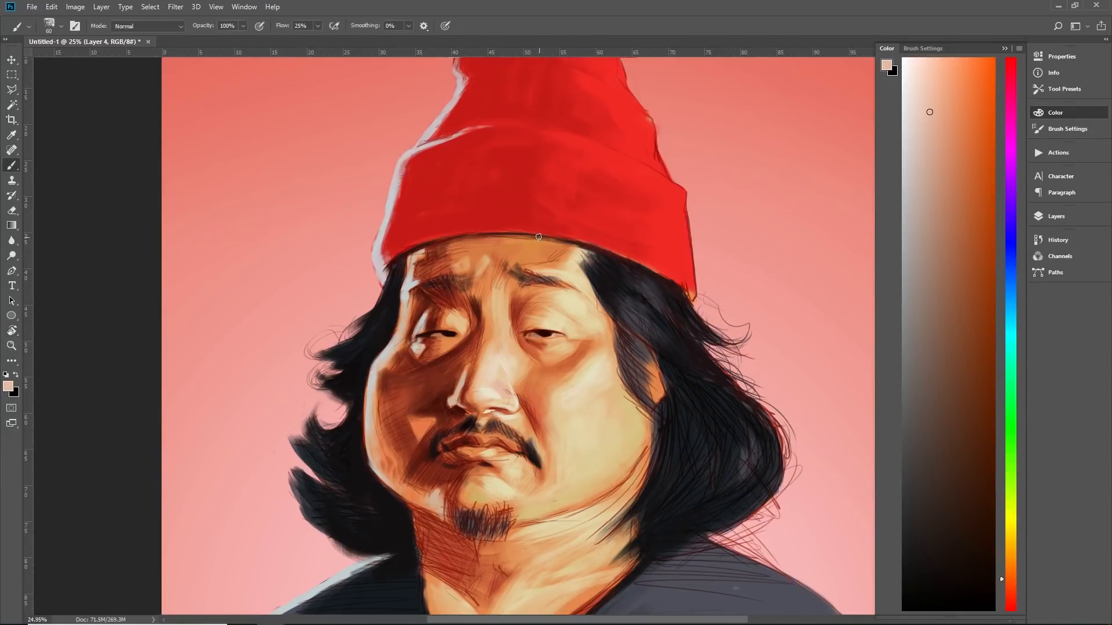
{"action": "left_click_drag", "start_coordinate": [611, 415], "coordinate": [566, 379]}
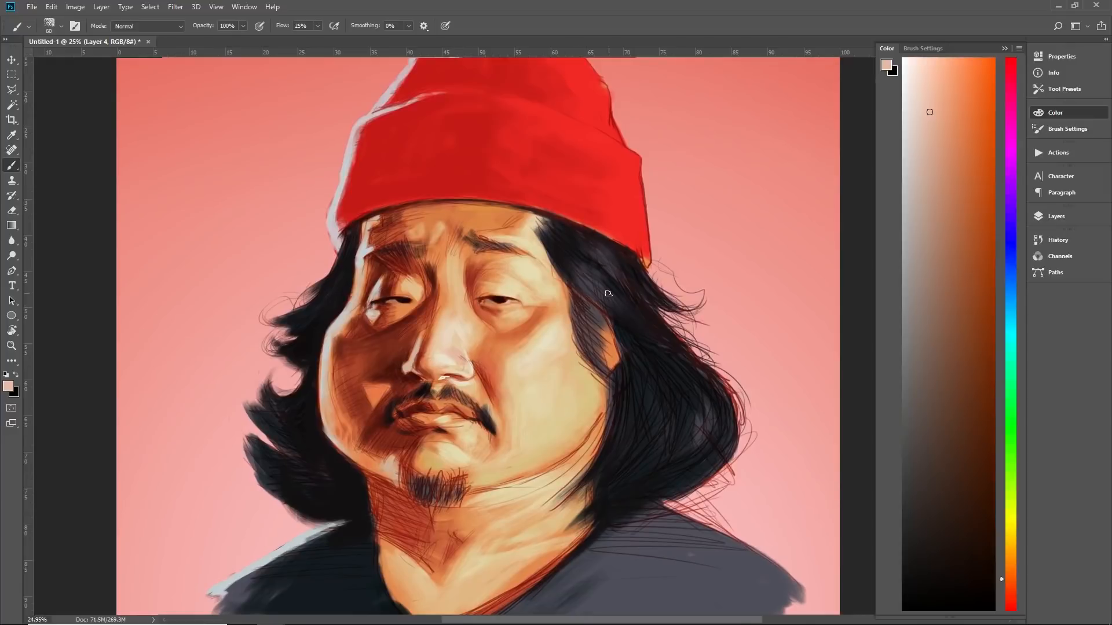
{"action": "left_click", "coordinate": [1058, 5]}
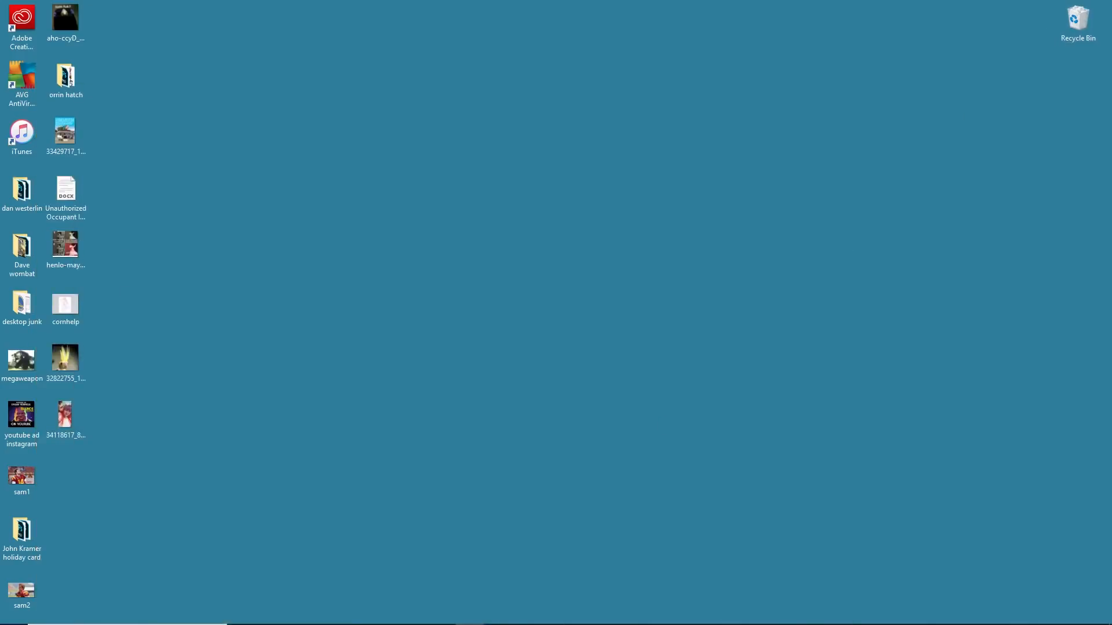
{"action": "left_click", "coordinate": [270, 614]}
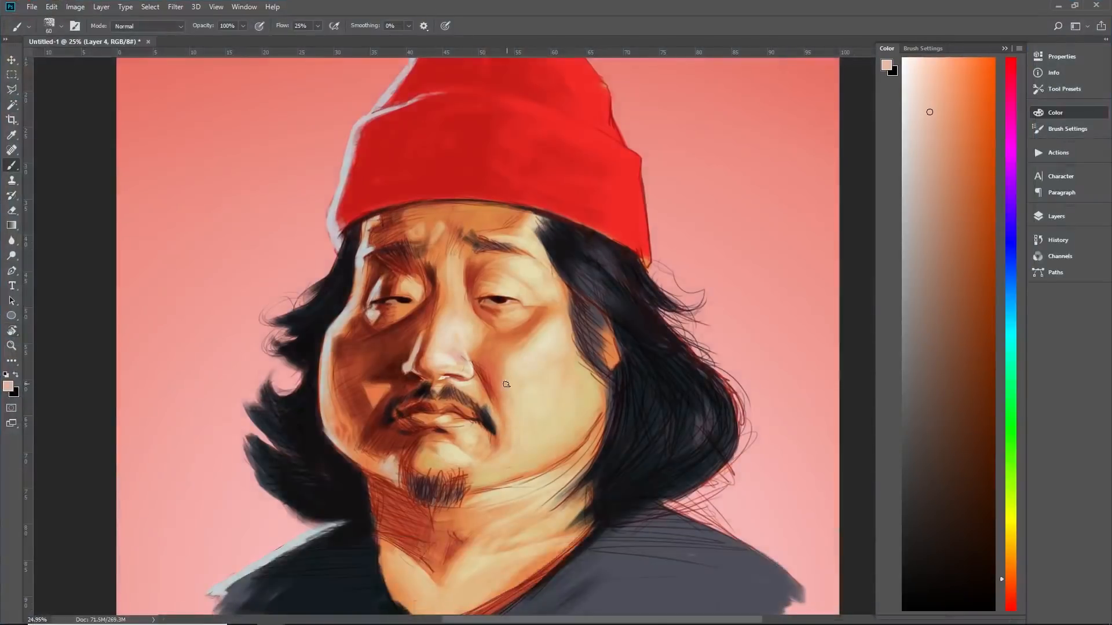
Try rotating the canvas view once more and return to the Brush tool over the face
{"action": "key", "text": "r"}
{"action": "left_click", "coordinate": [522, 321]}
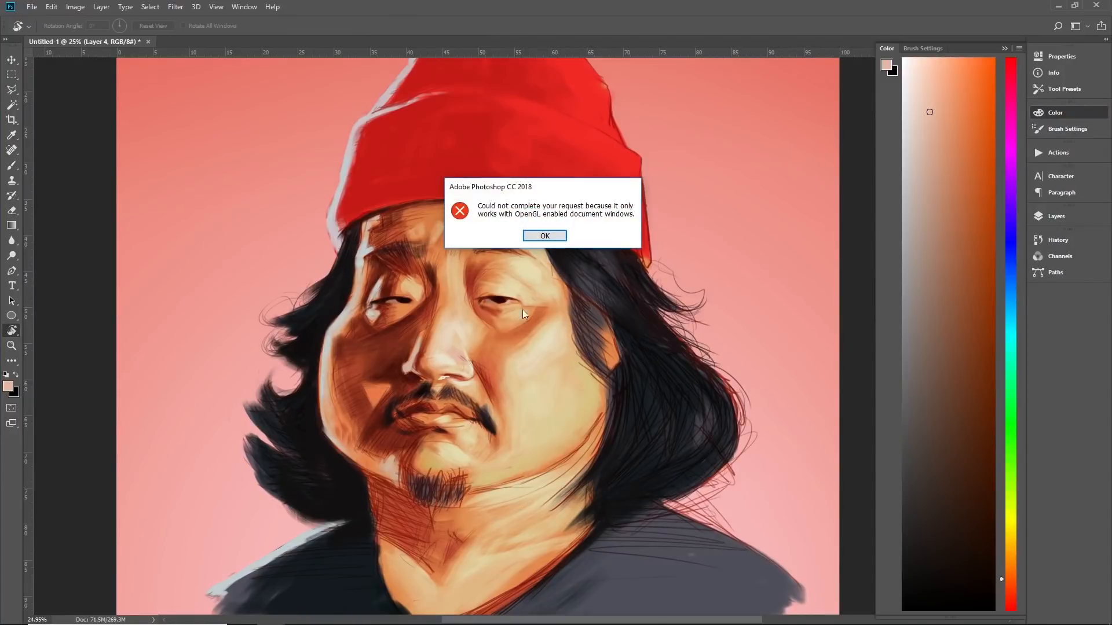
{"action": "left_click", "coordinate": [544, 237]}
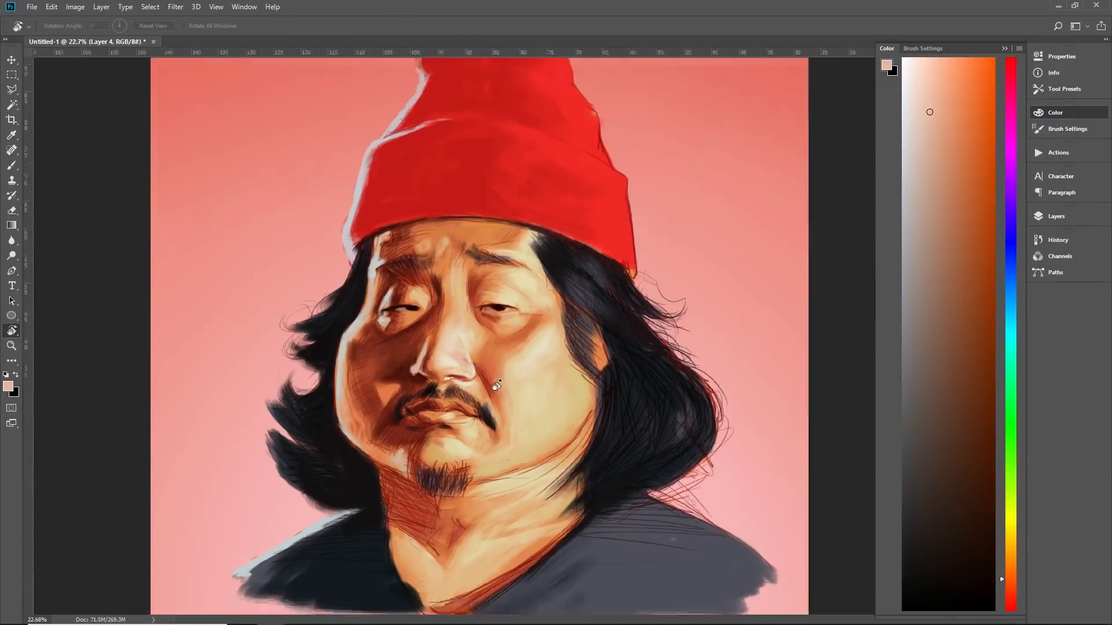
{"action": "left_click_drag", "start_coordinate": [501, 333], "coordinate": [465, 268]}
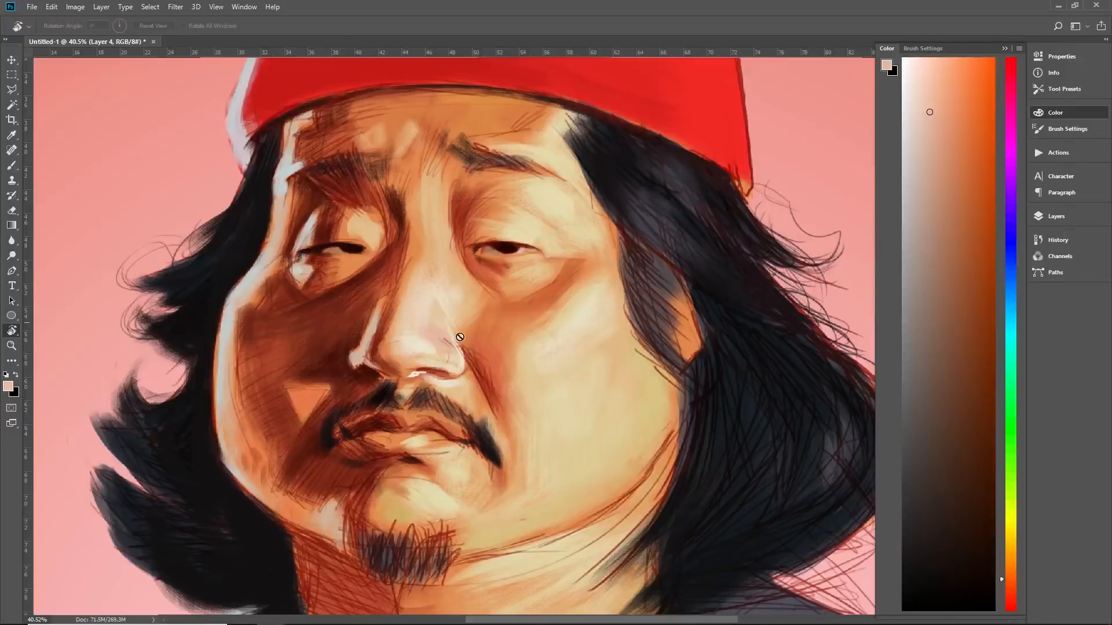
{"action": "scroll", "coordinate": [485, 361], "scroll_direction": "down", "scroll_amount": 1}
{"action": "scroll", "coordinate": [485, 361], "scroll_direction": "up", "scroll_amount": 1}
{"action": "scroll", "coordinate": [408, 361], "scroll_direction": "up", "scroll_amount": 2}
{"action": "scroll", "coordinate": [463, 393], "scroll_direction": "up", "scroll_amount": 1}
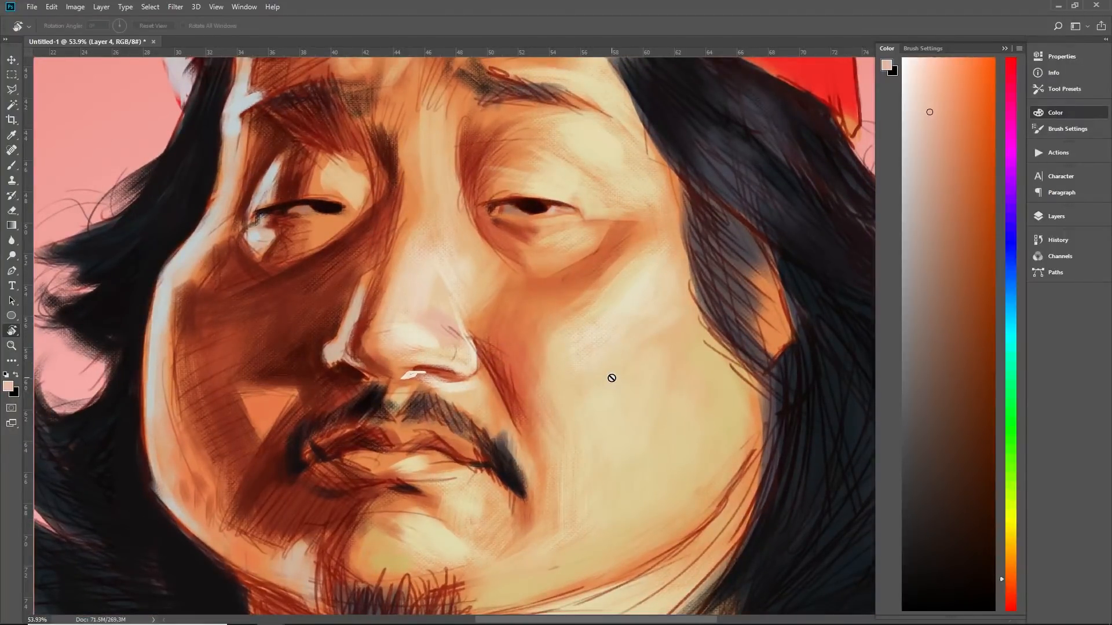
{"action": "key", "text": "b"}
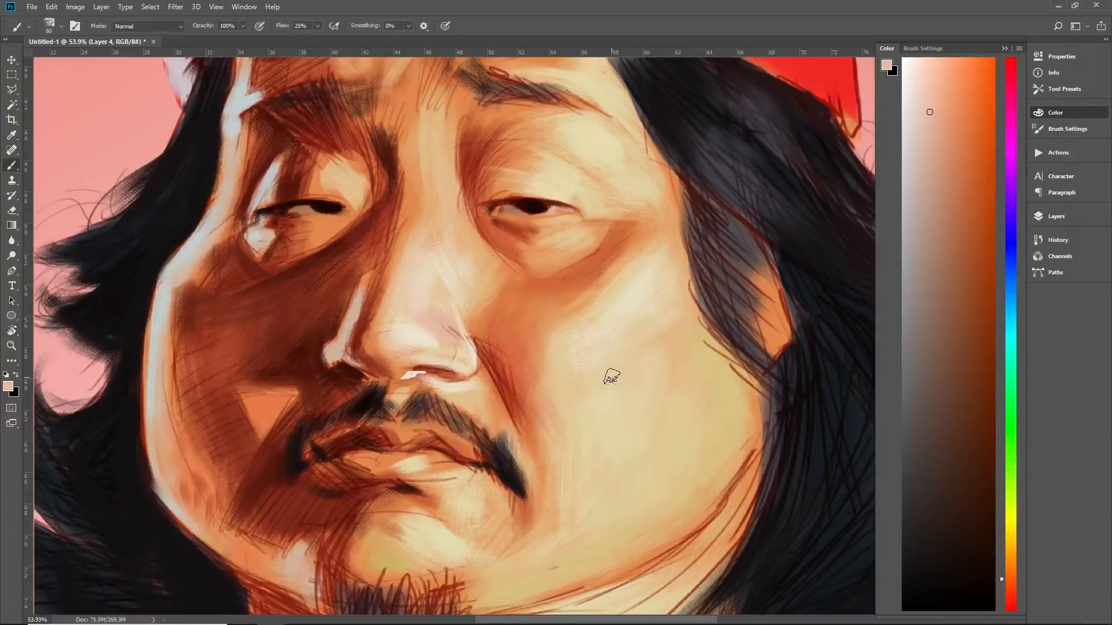
Flip the whole canvas horizontally and check the mirrored portrait at small and large size
{"action": "scroll", "coordinate": [651, 325], "scroll_direction": "down", "scroll_amount": 3}
{"action": "scroll", "coordinate": [592, 177], "scroll_direction": "down", "scroll_amount": 4}
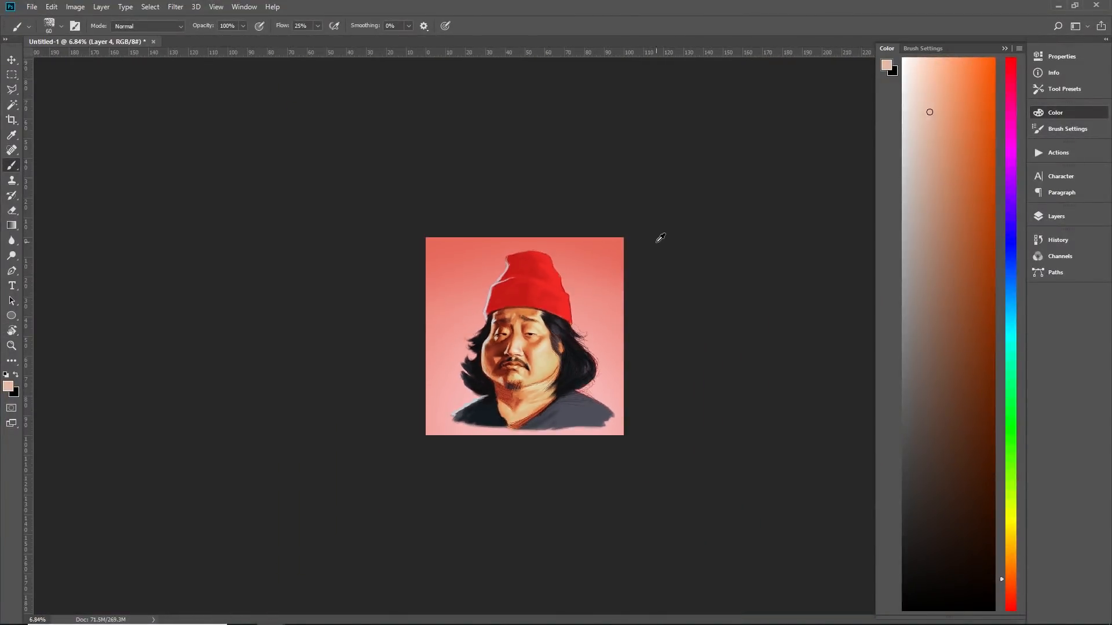
{"action": "scroll", "coordinate": [567, 328], "scroll_direction": "up", "scroll_amount": 4}
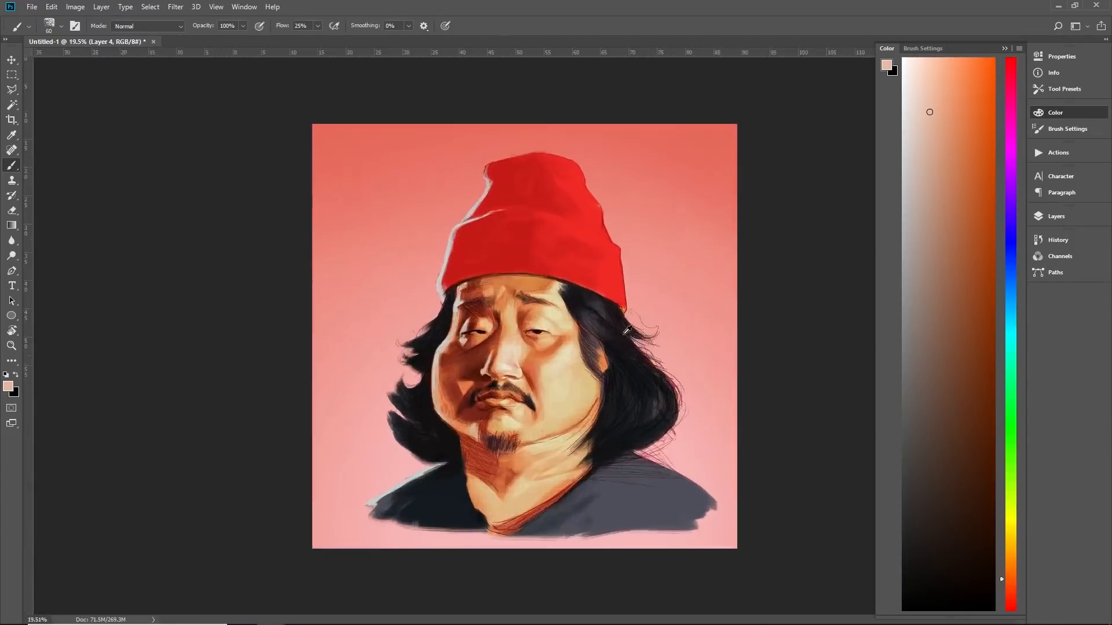
{"action": "left_click", "coordinate": [75, 6]}
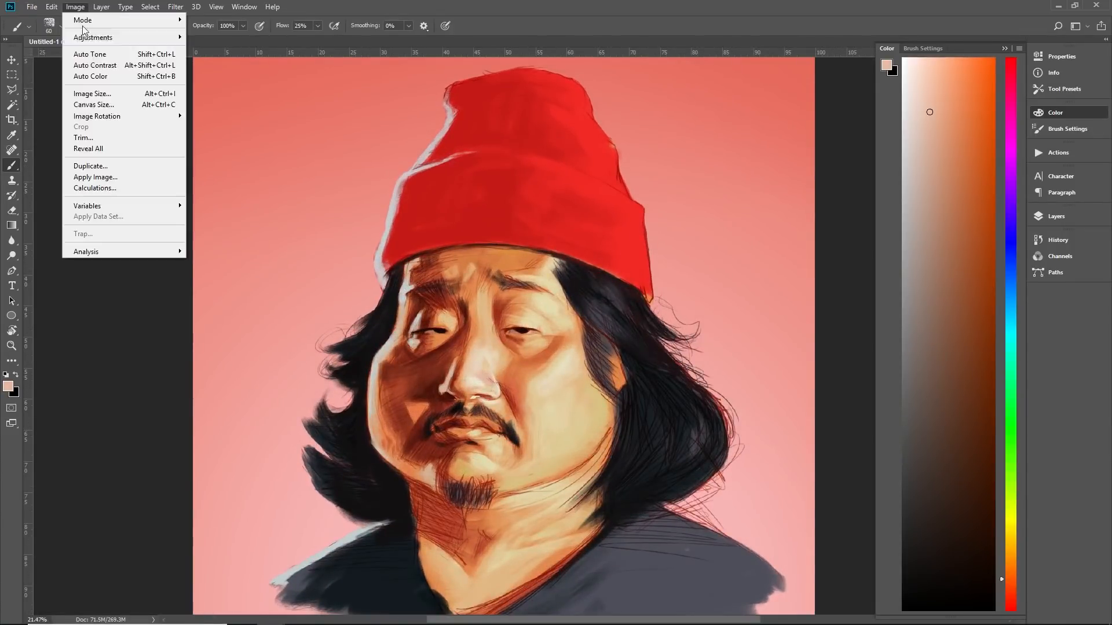
{"action": "mouse_move", "coordinate": [100, 112]}
{"action": "left_click", "coordinate": [258, 166]}
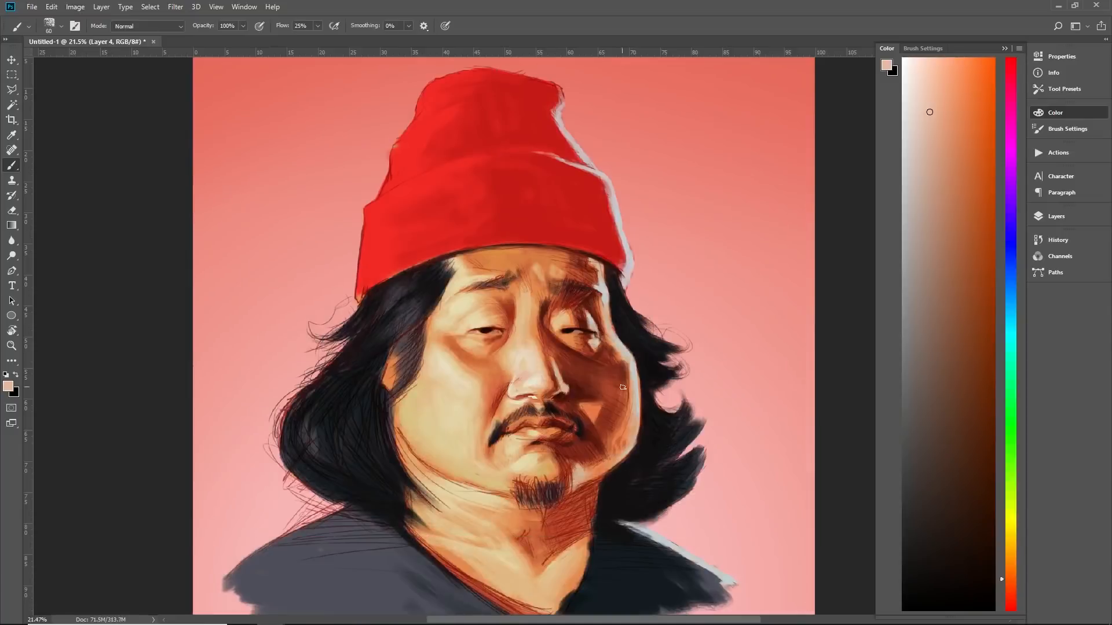
{"action": "scroll", "coordinate": [687, 355], "scroll_direction": "down", "scroll_amount": 5}
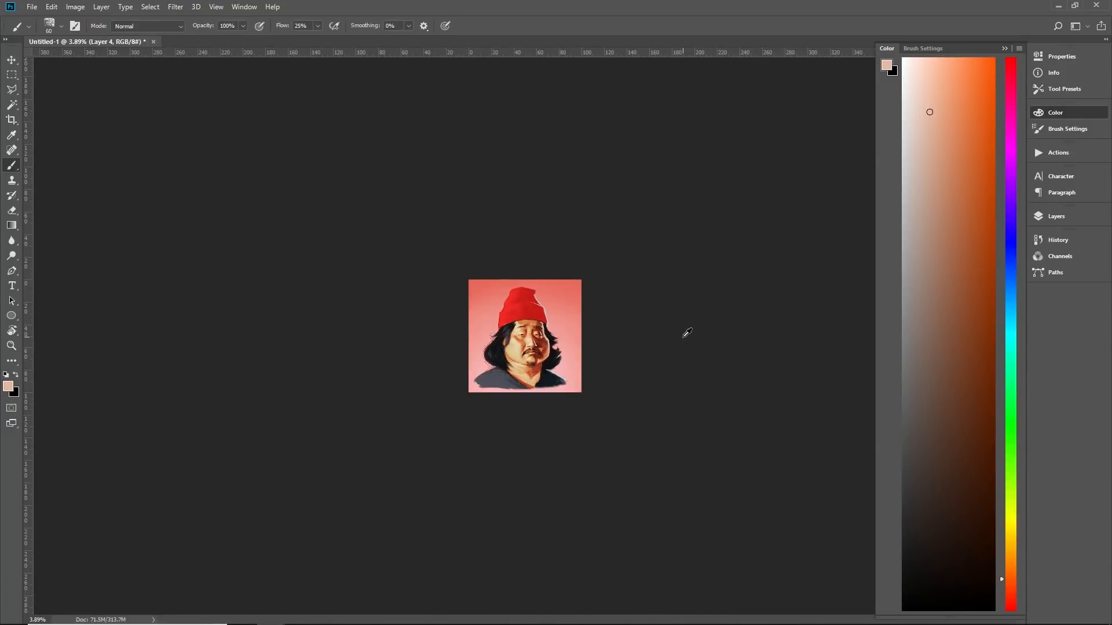
{"action": "scroll", "coordinate": [687, 333], "scroll_direction": "up", "scroll_amount": 5}
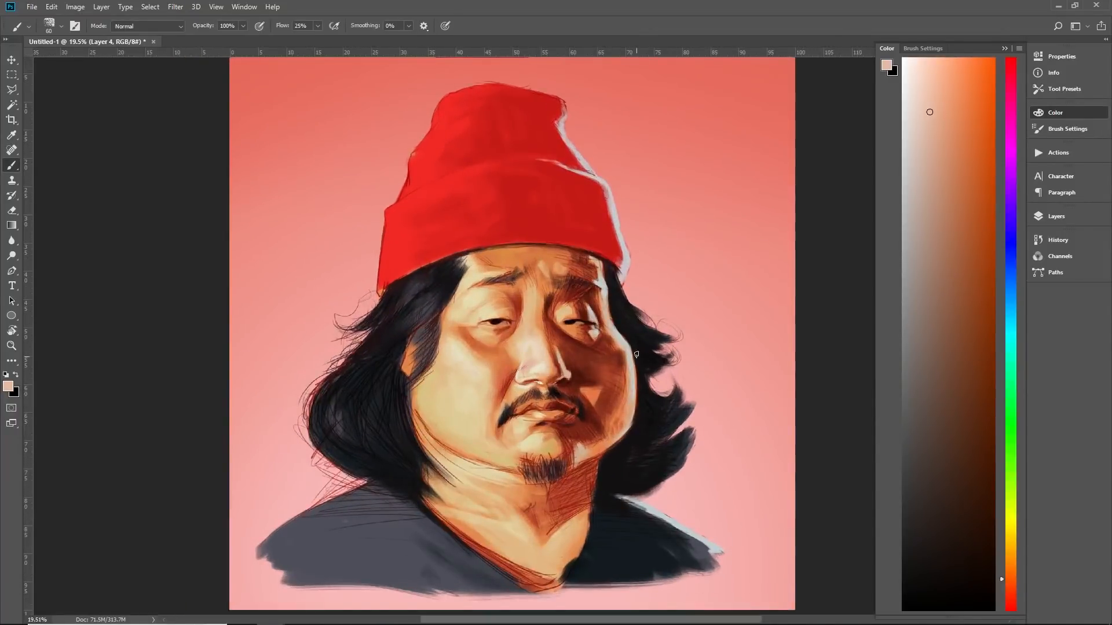
Sample near-black from the hair and clean up the hair edge beside the rim-lit cheek
{"action": "left_click", "coordinate": [629, 357], "text": "alt"}
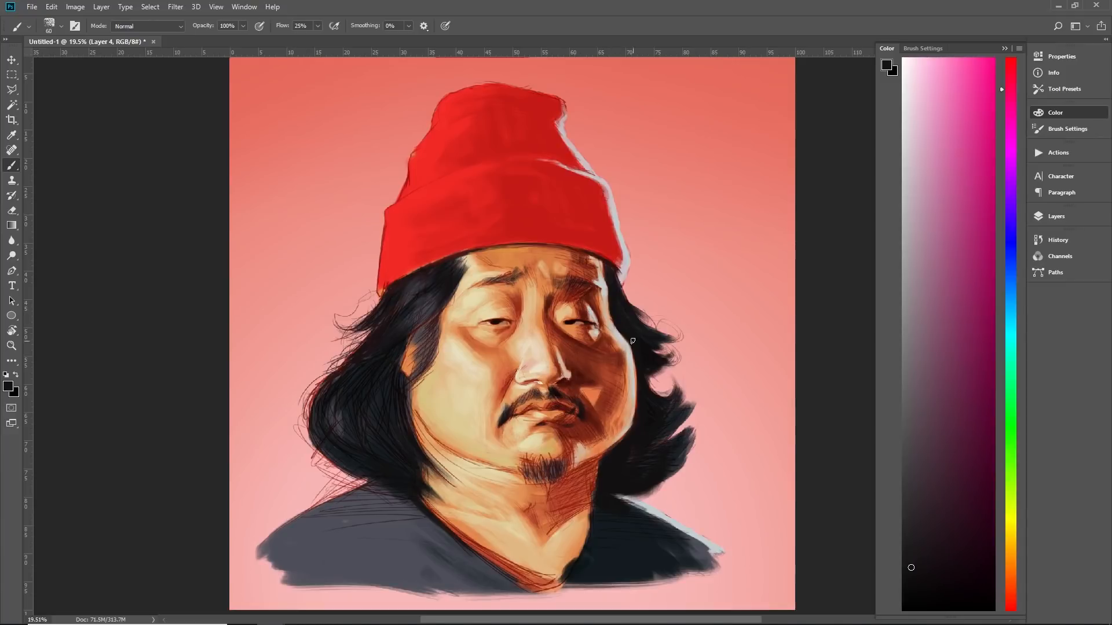
{"action": "left_click_drag", "start_coordinate": [635, 354], "coordinate": [639, 399]}
{"action": "scroll", "coordinate": [789, 360], "scroll_direction": "down", "scroll_amount": 16}
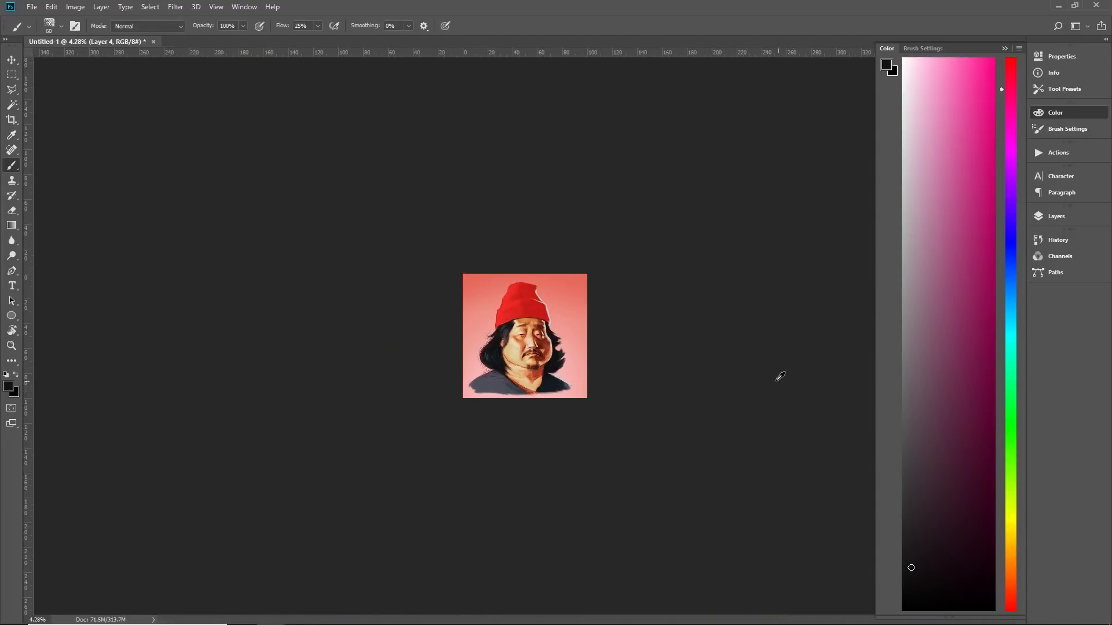
Sample tan, orange and peach skin tones from around the shaded eye and touch up its upper eyelid
{"action": "scroll", "coordinate": [724, 370], "scroll_direction": "up", "scroll_amount": 10}
{"action": "scroll", "coordinate": [684, 355], "scroll_direction": "up", "scroll_amount": 10}
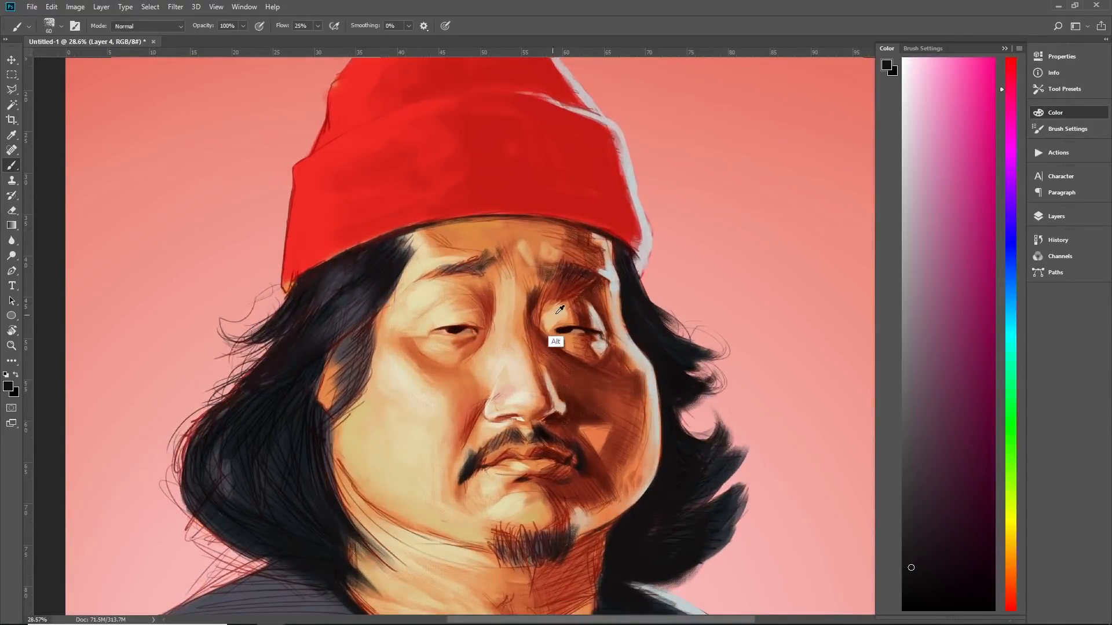
{"action": "left_click", "coordinate": [557, 342], "text": "alt"}
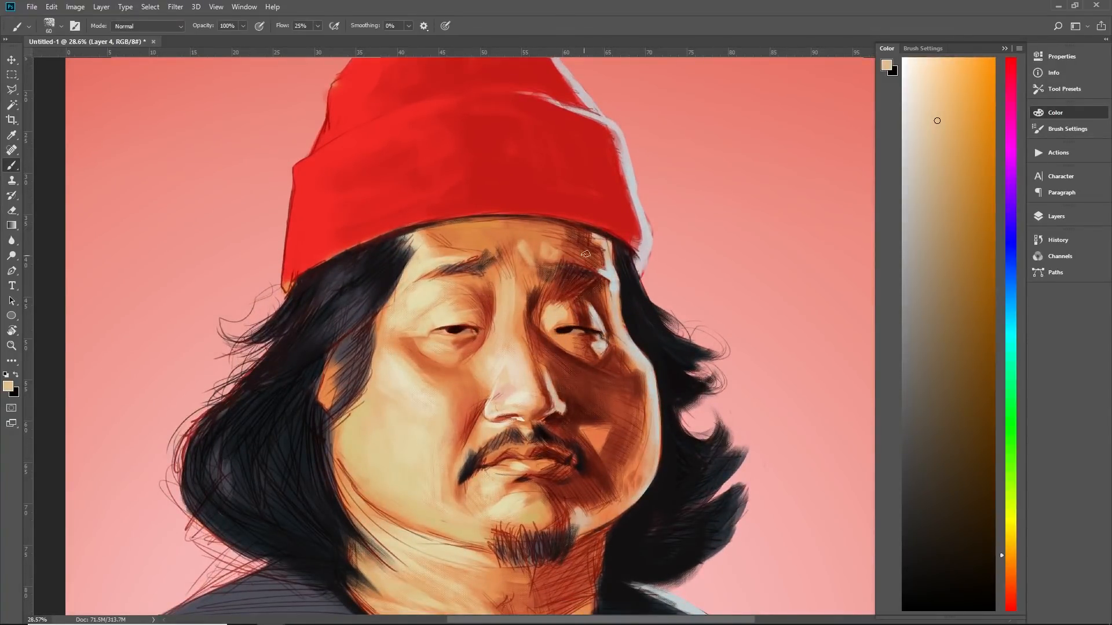
{"action": "key", "text": "ctrl+z"}
{"action": "mouse_move", "coordinate": [545, 346]}
{"action": "left_mouse_down"}
{"action": "mouse_move", "coordinate": [575, 352]}
{"action": "mouse_move", "coordinate": [563, 354]}
{"action": "left_mouse_up"}
{"action": "key", "text": "ctrl+z"}
{"action": "left_click", "coordinate": [576, 340], "text": "alt"}
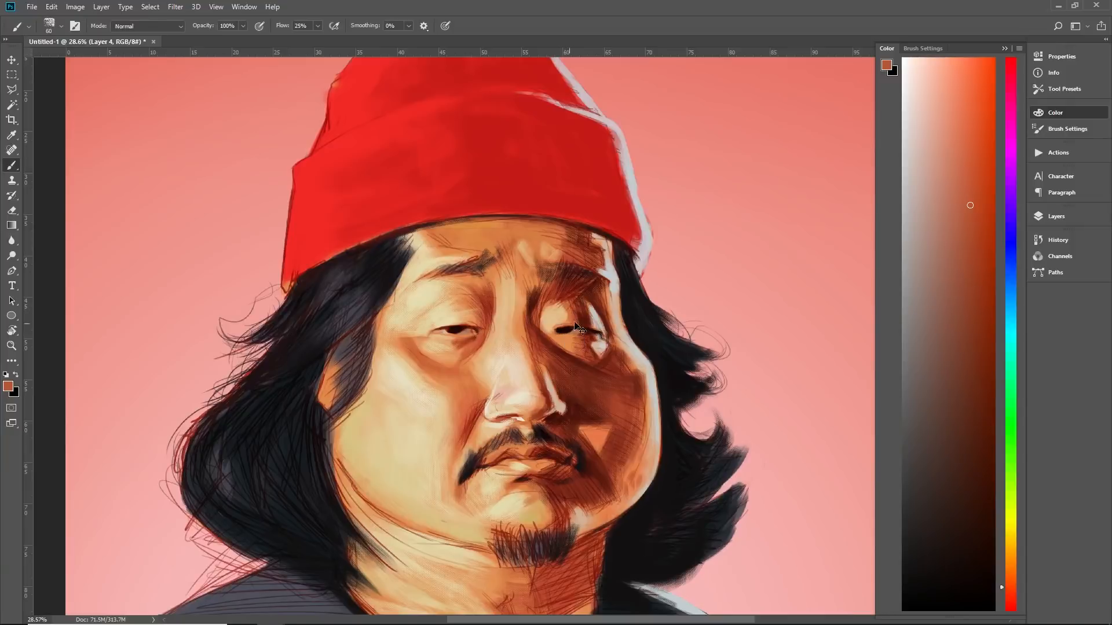
{"action": "left_click", "coordinate": [568, 311], "text": "alt"}
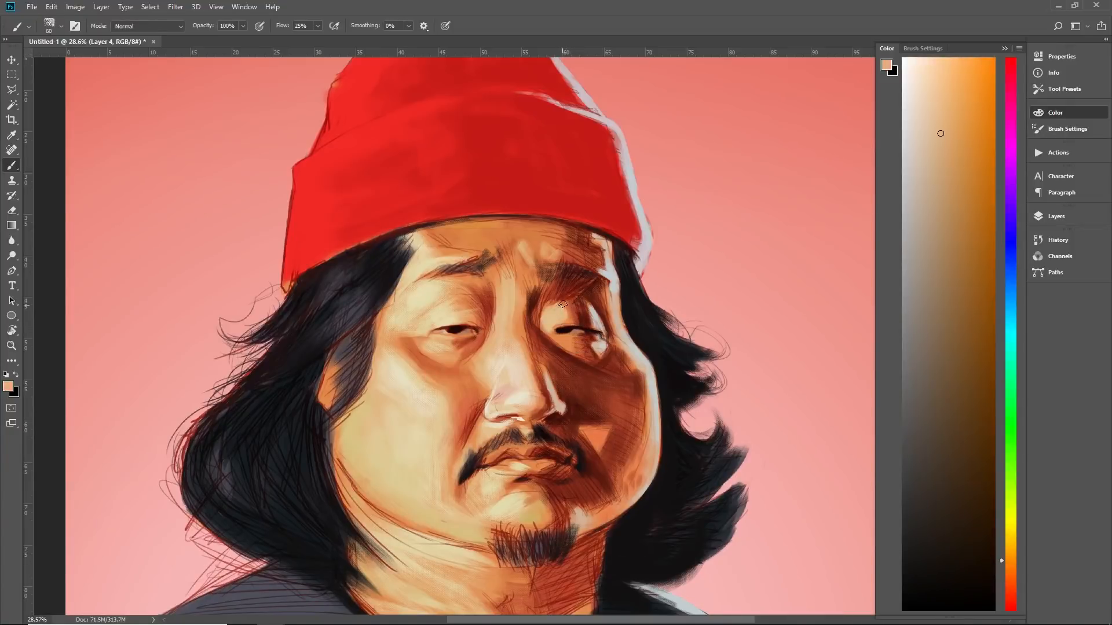
{"action": "left_click", "coordinate": [569, 316], "text": "alt"}
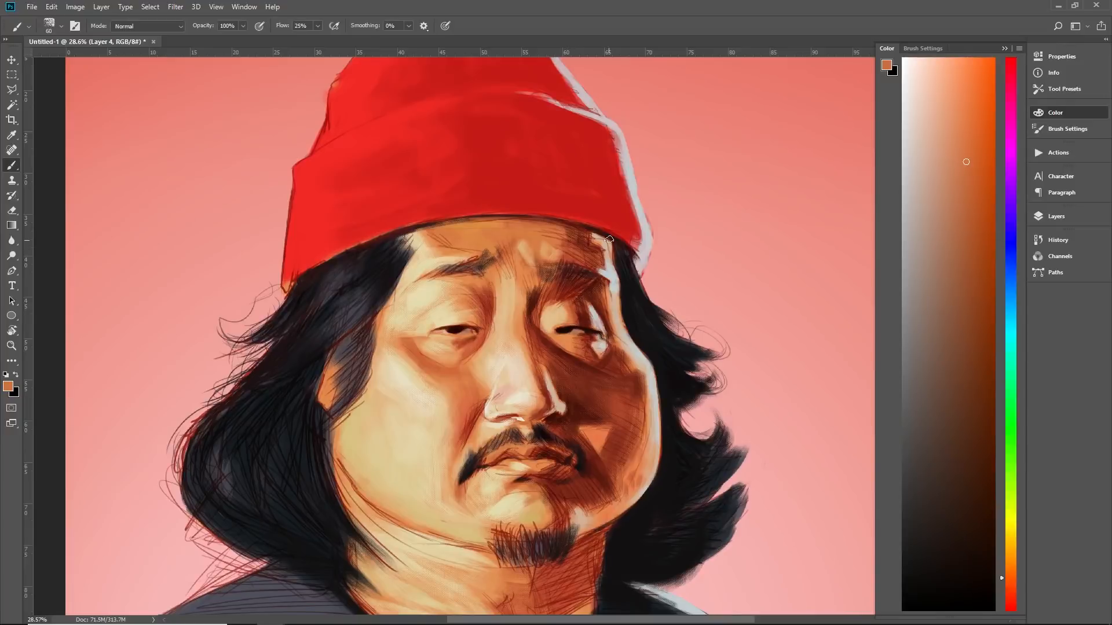
Examine the portrait at thumbnail size and close up, comparing the two eyes and the shaded side of the face
{"action": "scroll", "coordinate": [609, 239], "scroll_direction": "down", "scroll_amount": 6}
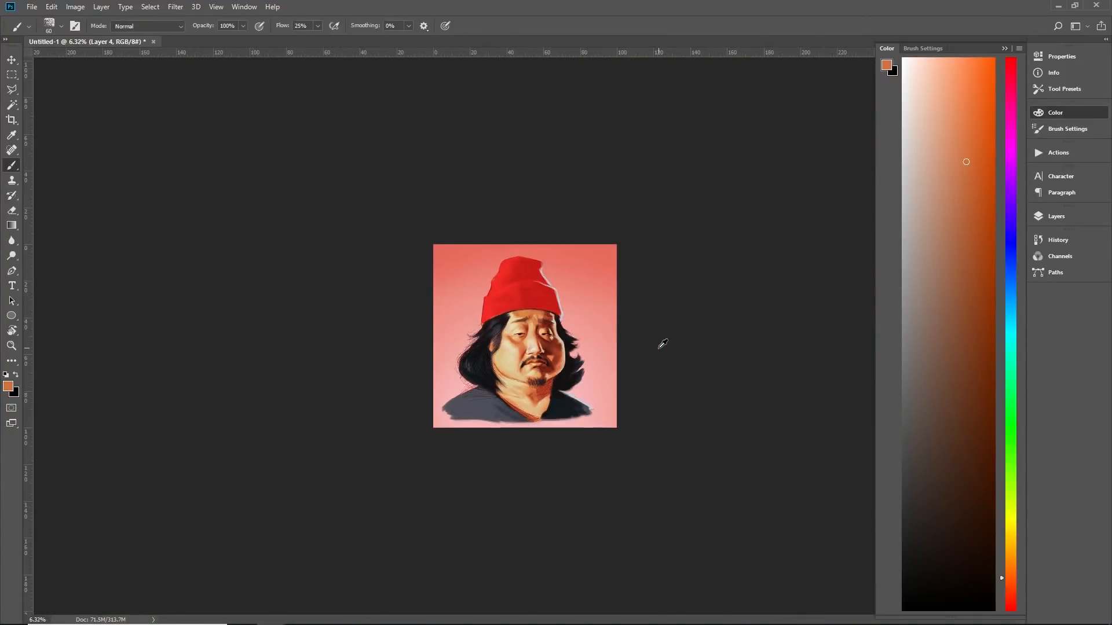
{"action": "scroll", "coordinate": [663, 344], "scroll_direction": "up", "scroll_amount": 5}
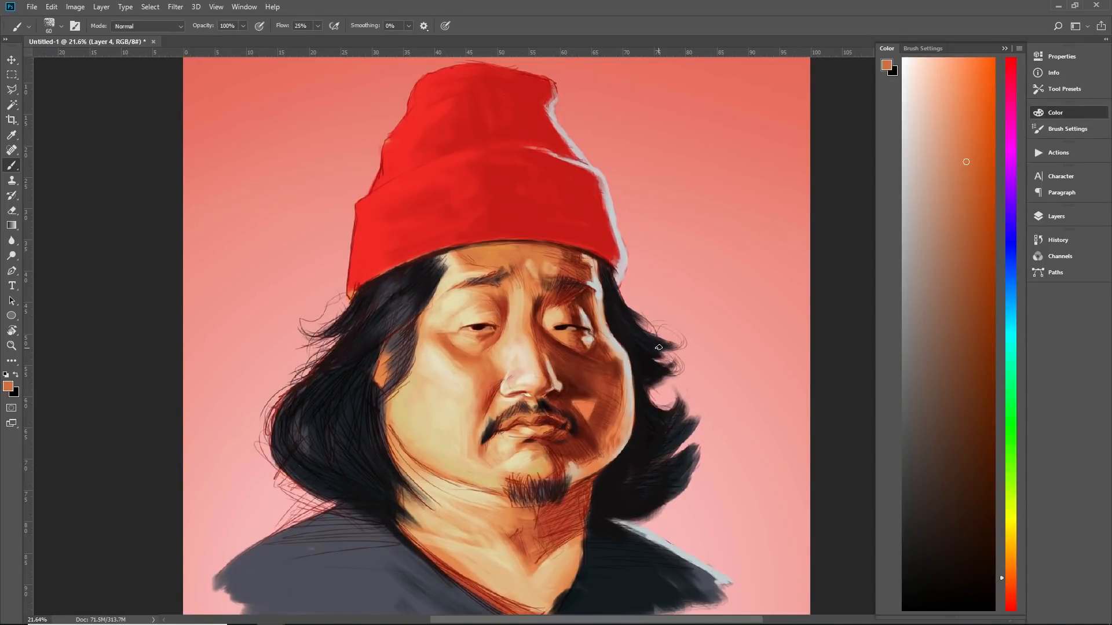
{"action": "scroll", "coordinate": [658, 348], "scroll_direction": "up", "scroll_amount": 1}
{"action": "scroll", "coordinate": [611, 334], "scroll_direction": "up", "scroll_amount": 2}
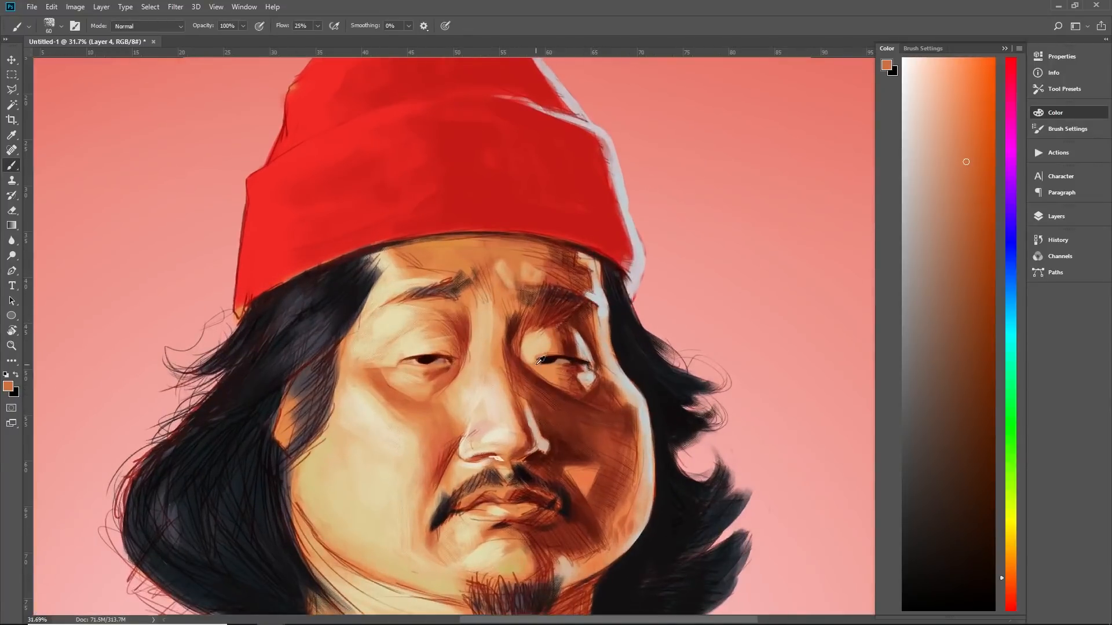
{"action": "scroll", "coordinate": [543, 359], "scroll_direction": "up", "scroll_amount": 1}
{"action": "scroll", "coordinate": [542, 360], "scroll_direction": "up", "scroll_amount": 1}
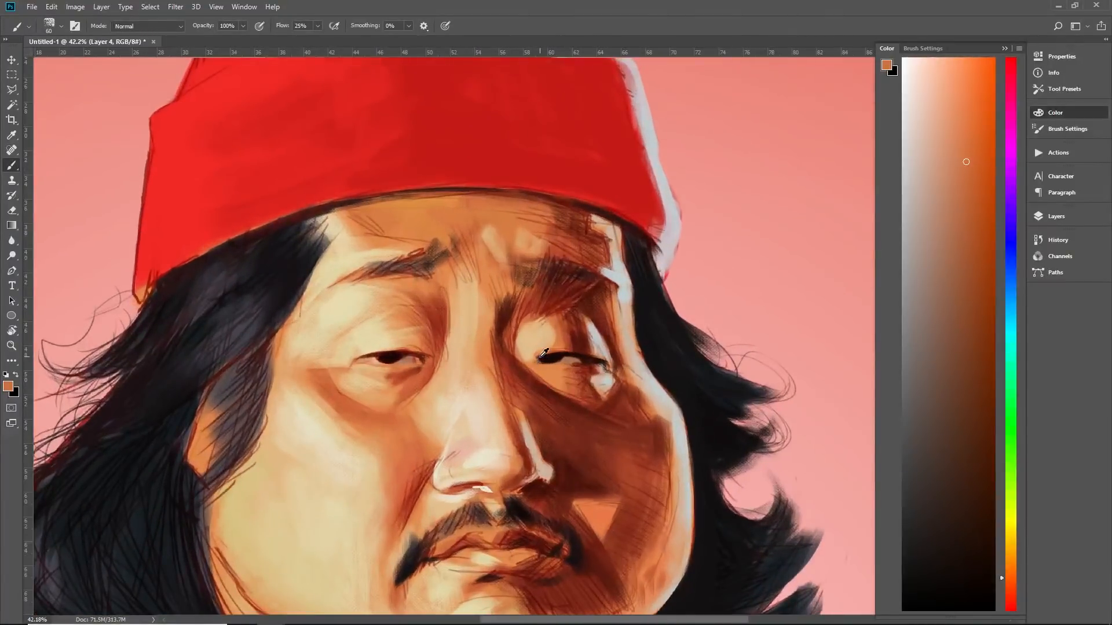
{"action": "scroll", "coordinate": [571, 378], "scroll_direction": "down", "scroll_amount": 4}
{"action": "scroll", "coordinate": [598, 365], "scroll_direction": "down", "scroll_amount": 5}
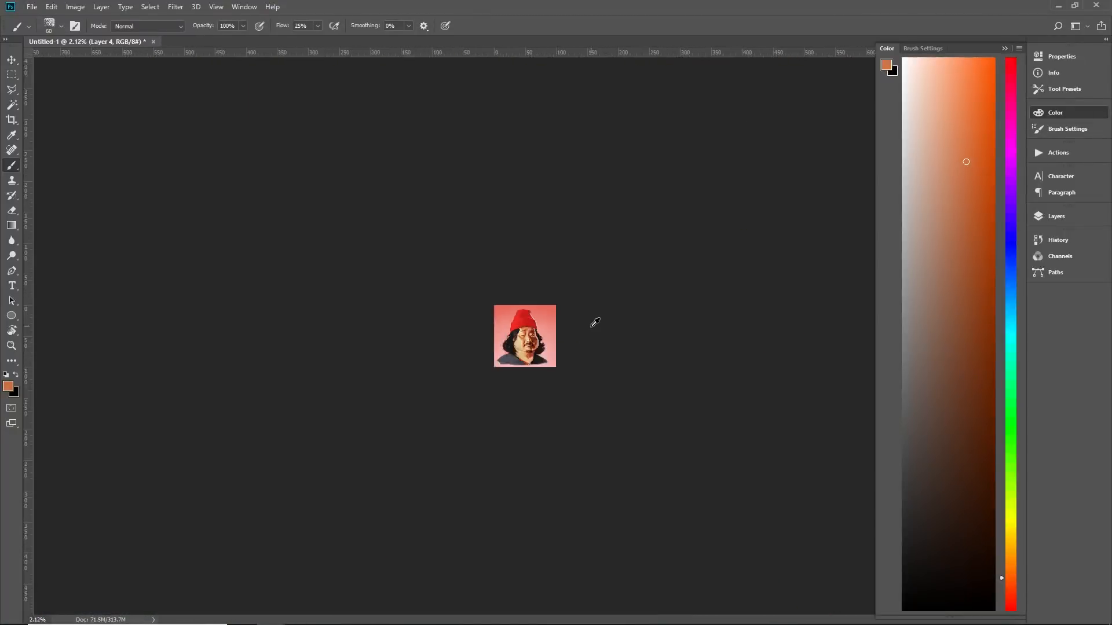
{"action": "scroll", "coordinate": [582, 324], "scroll_direction": "up", "scroll_amount": 2}
{"action": "scroll", "coordinate": [585, 338], "scroll_direction": "up", "scroll_amount": 8}
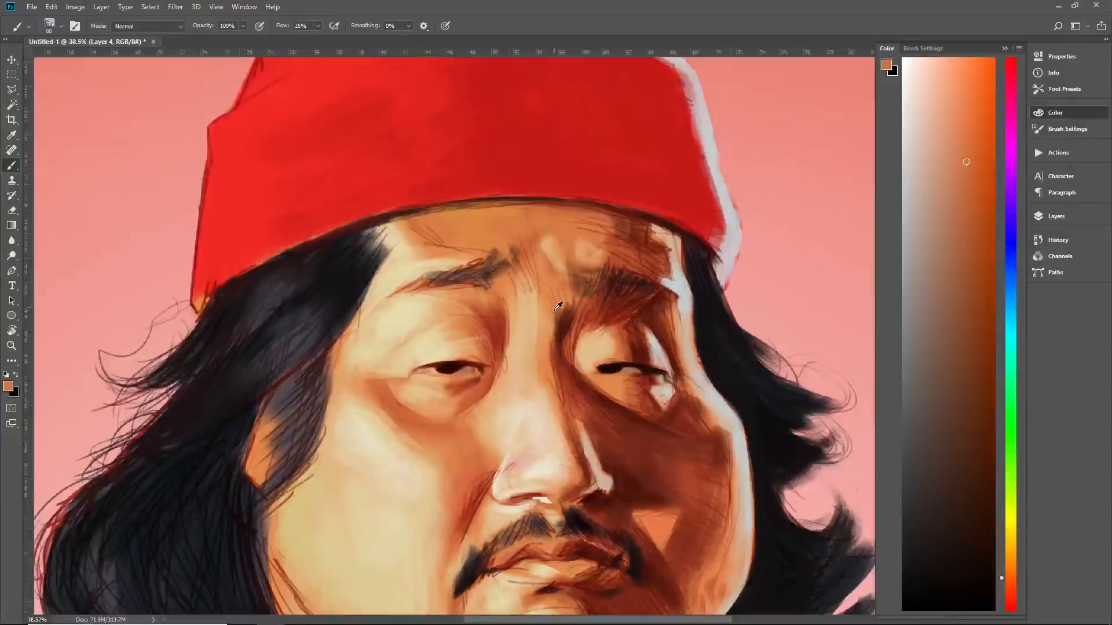
{"action": "scroll", "coordinate": [557, 311], "scroll_direction": "down", "scroll_amount": 1}
{"action": "left_click_drag", "start_coordinate": [563, 336], "coordinate": [504, 353]}
{"action": "right_click", "coordinate": [503, 352]}
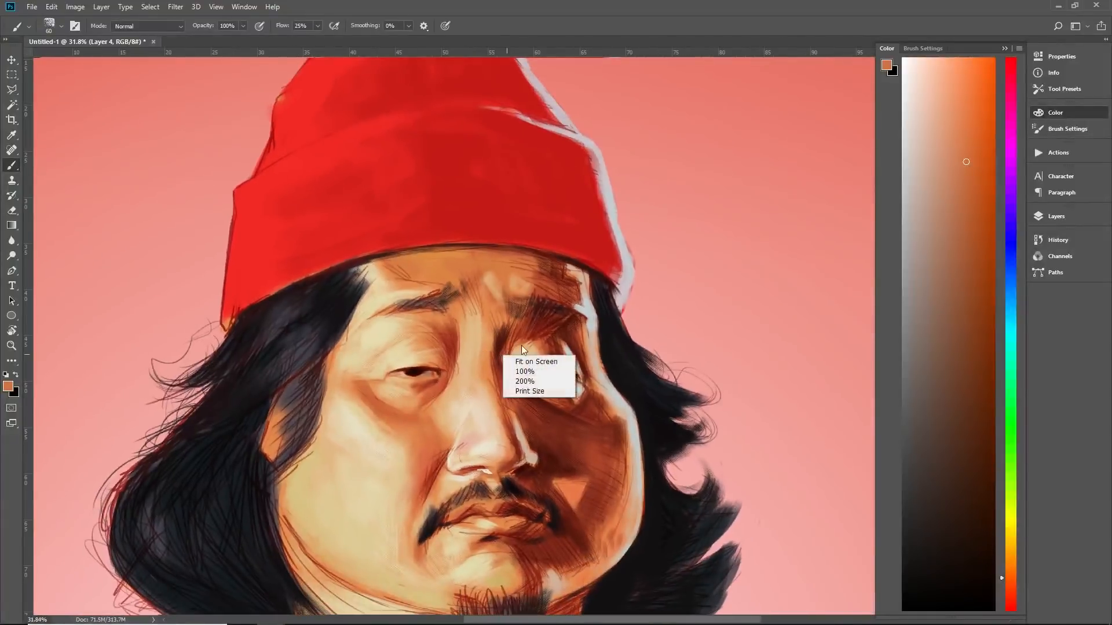
{"action": "left_click", "coordinate": [548, 309]}
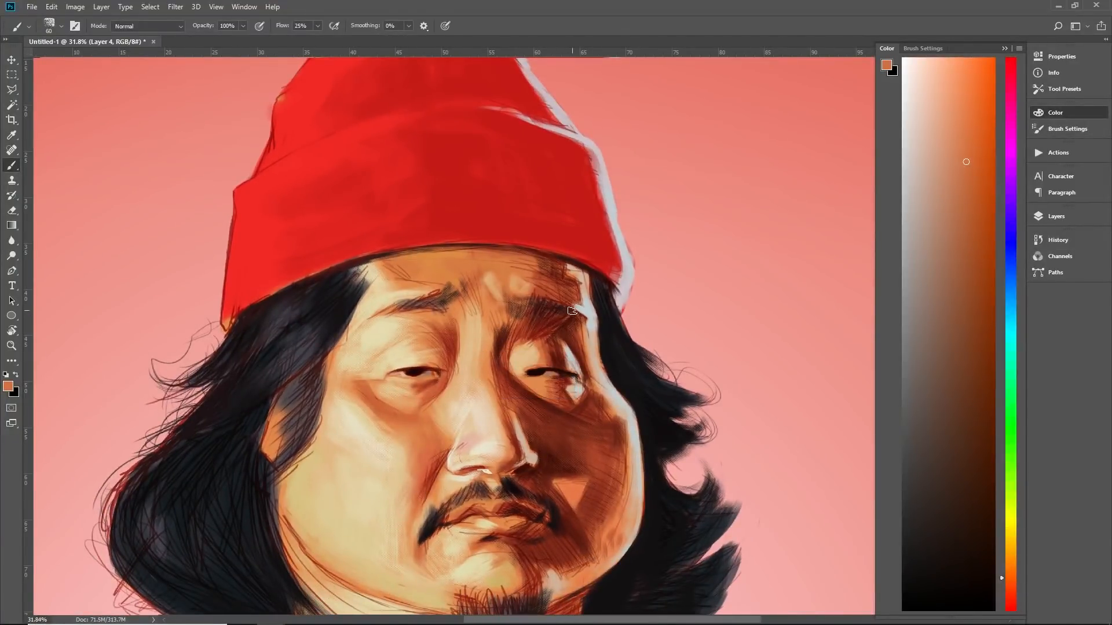
Sample a light peach and a lid tone beside the shaded eye, and check the horizontally flipped portrait at small size
{"action": "left_click", "coordinate": [519, 385], "text": "alt"}
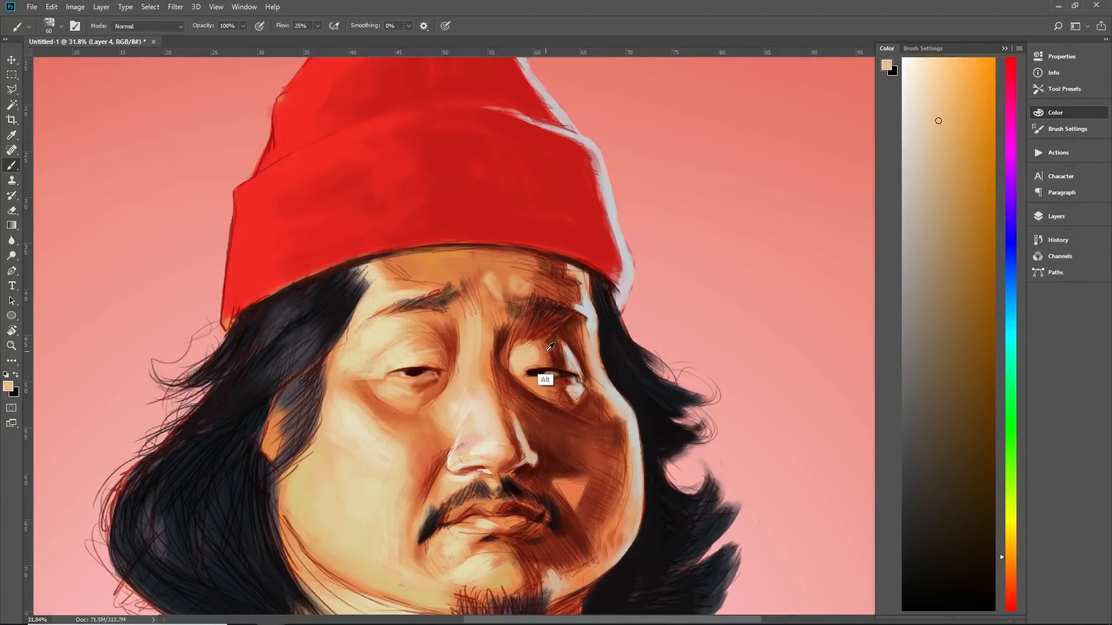
{"action": "left_click", "coordinate": [524, 344], "text": "alt"}
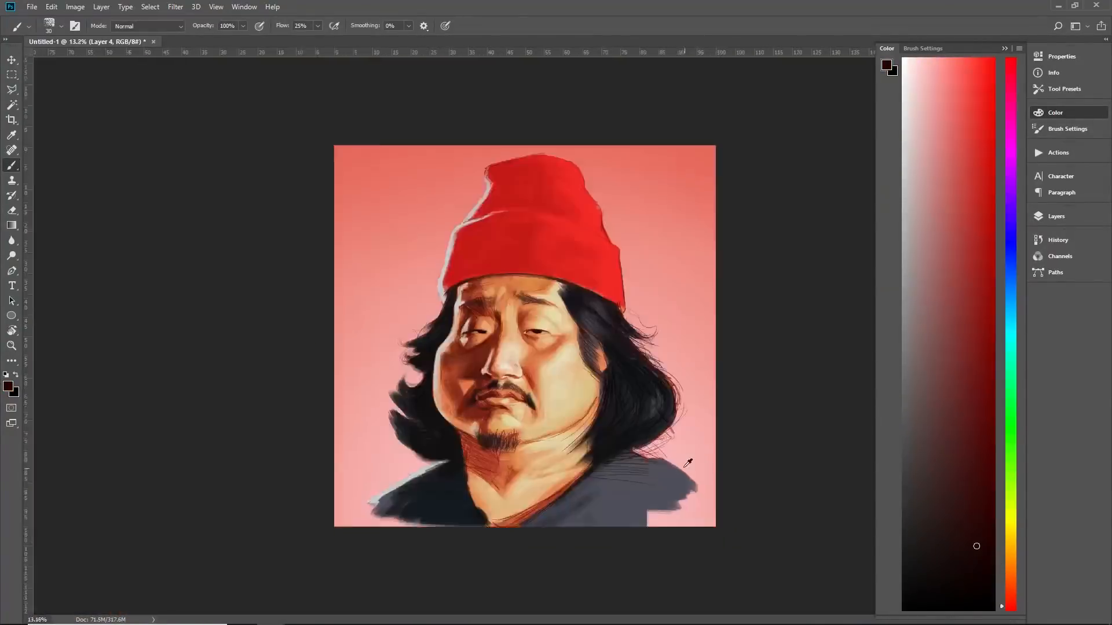
{"action": "scroll", "coordinate": [694, 458], "scroll_direction": "down", "scroll_amount": 3}
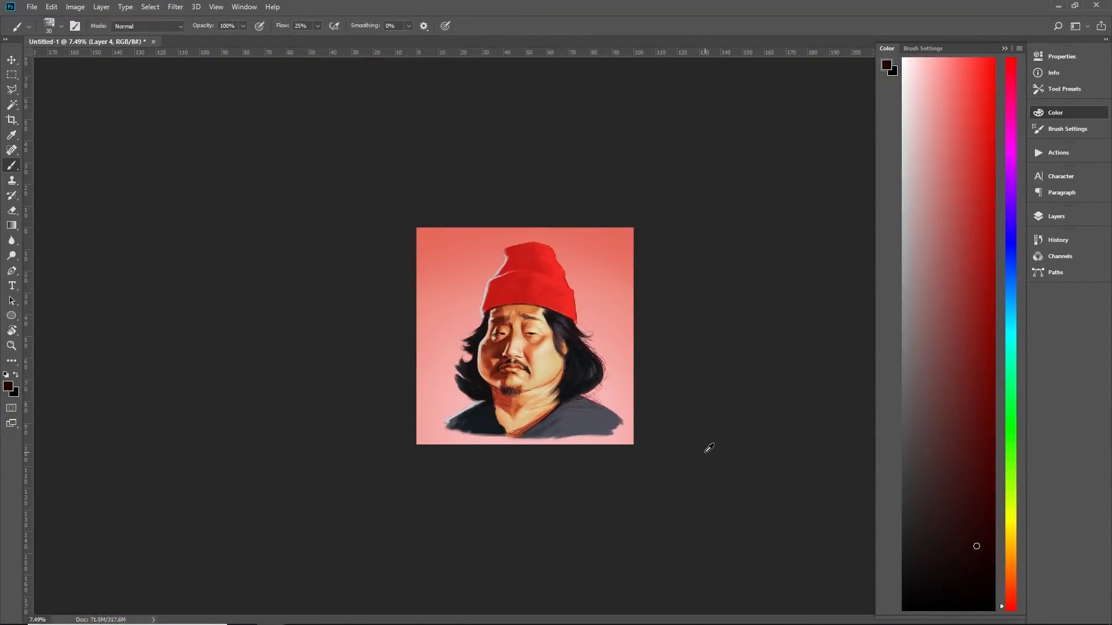
Sample near-black from the iris of the lit eye and darken the iris's inner edge
{"action": "scroll", "coordinate": [502, 348], "scroll_direction": "up", "scroll_amount": 10}
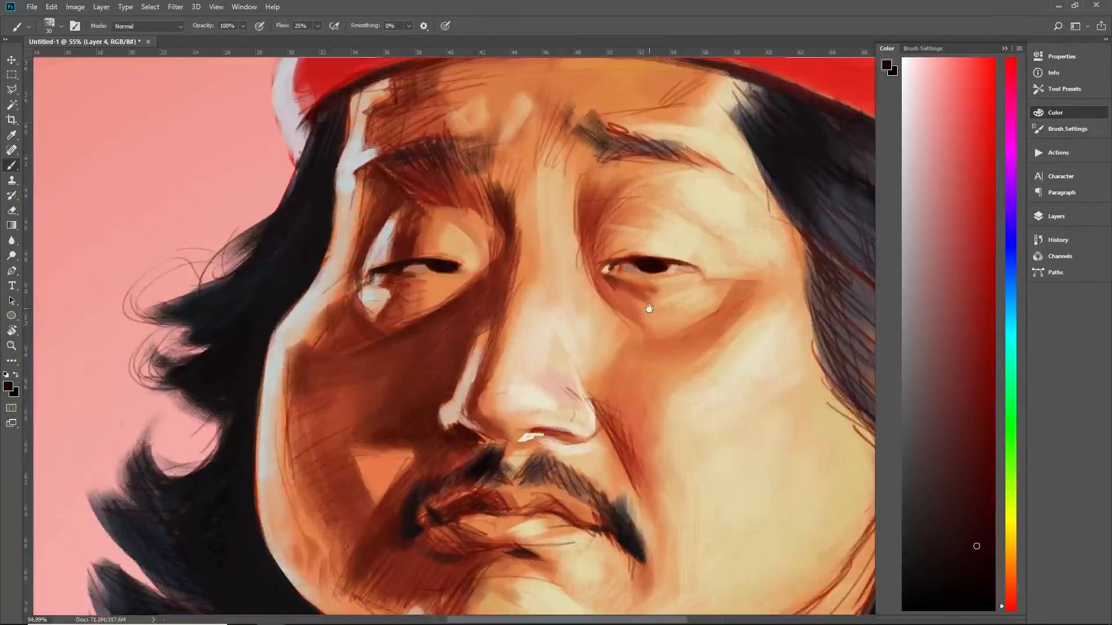
{"action": "left_click_drag", "start_coordinate": [650, 309], "coordinate": [621, 345]}
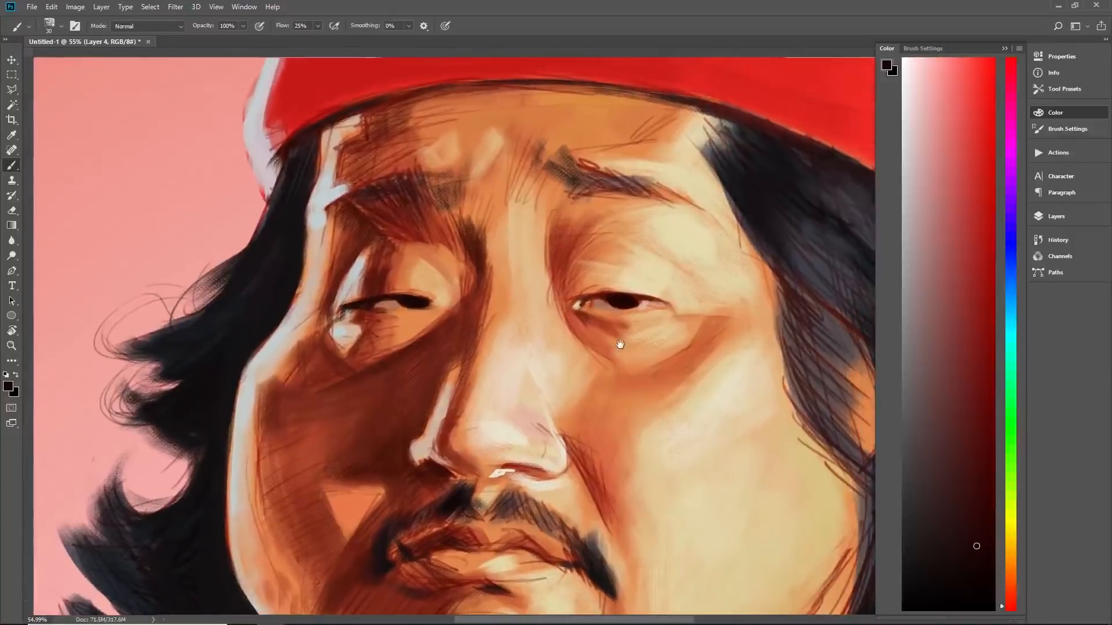
{"action": "scroll", "coordinate": [621, 345], "scroll_direction": "up", "scroll_amount": 3}
{"action": "key", "text": "ctrl+r"}
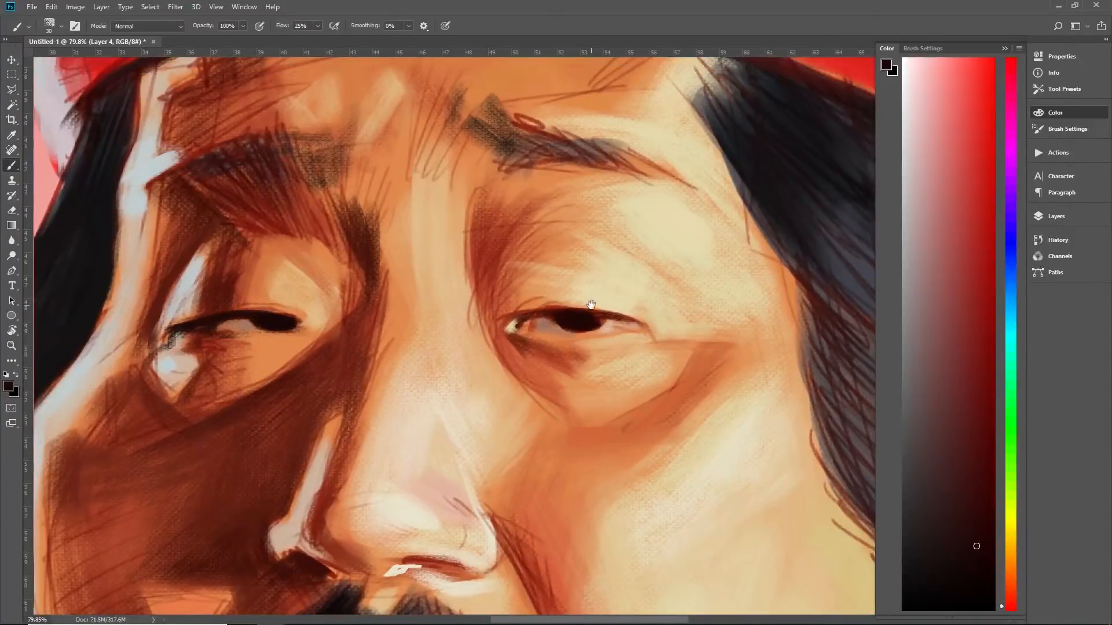
{"action": "left_click", "coordinate": [557, 321], "text": "alt"}
{"action": "left_click_drag", "start_coordinate": [542, 318], "coordinate": [533, 328]}
Paint a small off-white catchlight in the lit eye's pupil with the size 25 brush at 100% flow
{"action": "key", "text": "."}
{"action": "left_click", "coordinate": [634, 283], "text": "alt"}
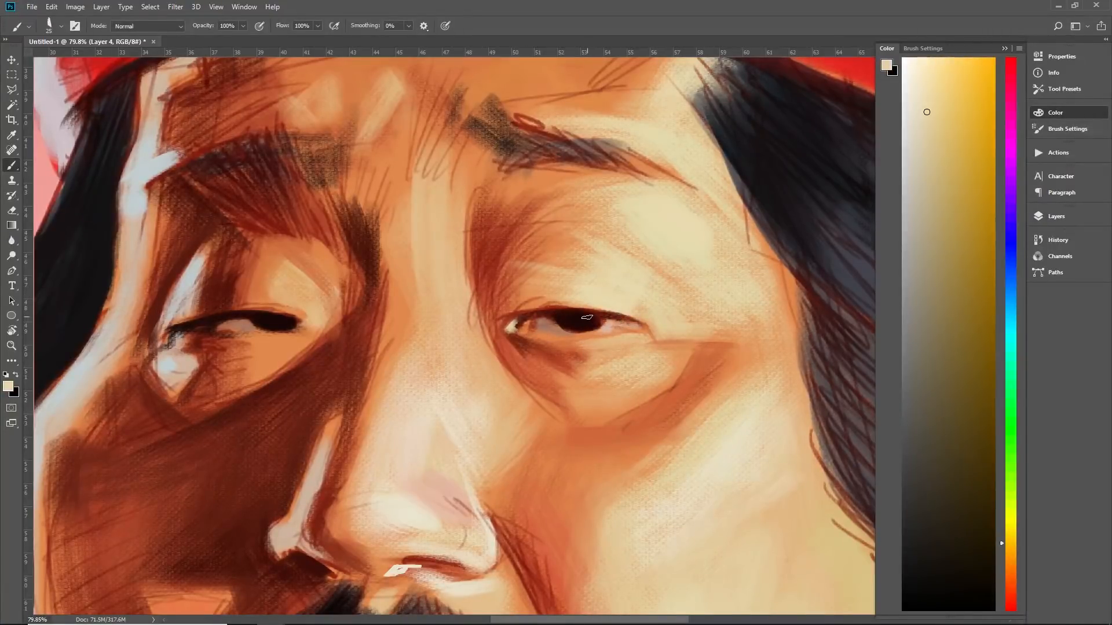
{"action": "left_click", "coordinate": [907, 106]}
{"action": "left_click", "coordinate": [914, 113]}
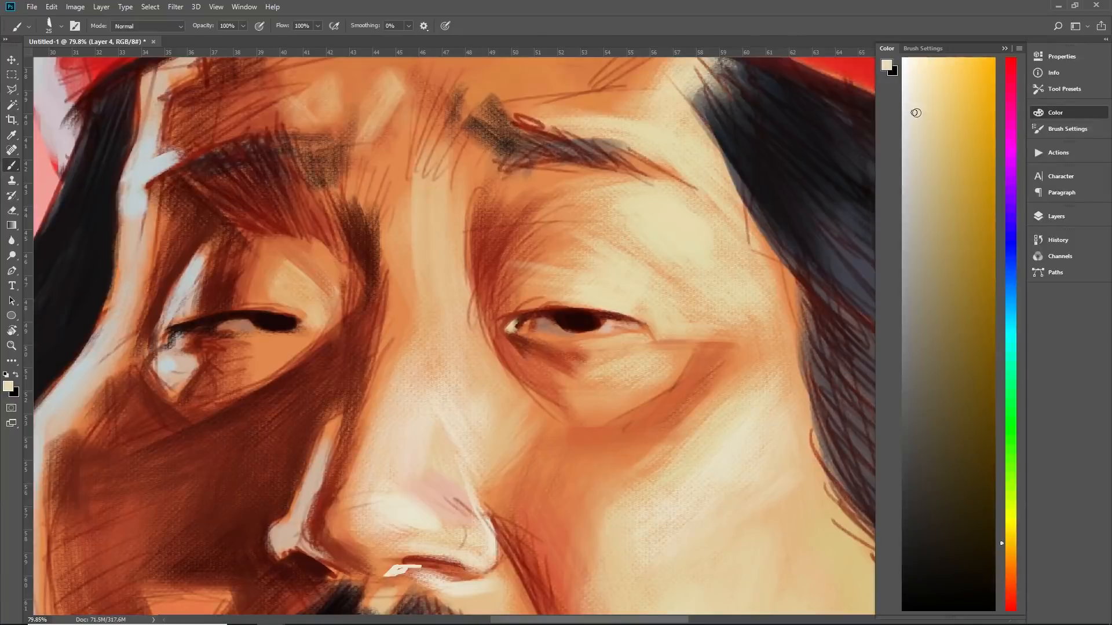
{"action": "left_click", "coordinate": [587, 317]}
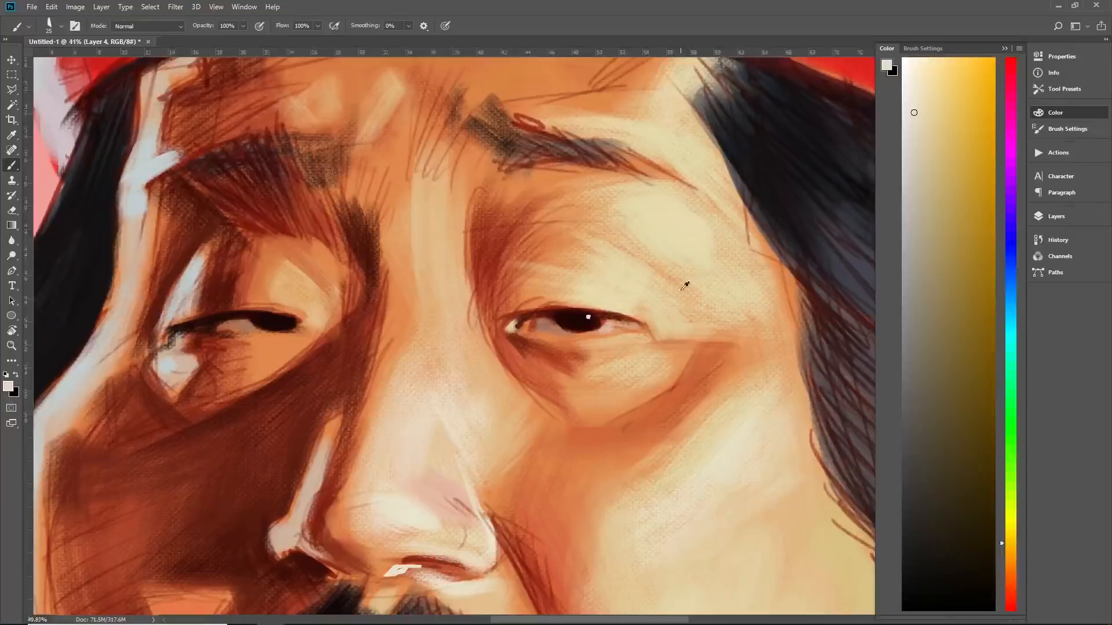
{"action": "scroll", "coordinate": [683, 280], "scroll_direction": "down", "scroll_amount": 5}
{"action": "scroll", "coordinate": [687, 290], "scroll_direction": "up", "scroll_amount": 5}
{"action": "scroll", "coordinate": [691, 299], "scroll_direction": "up", "scroll_amount": 2}
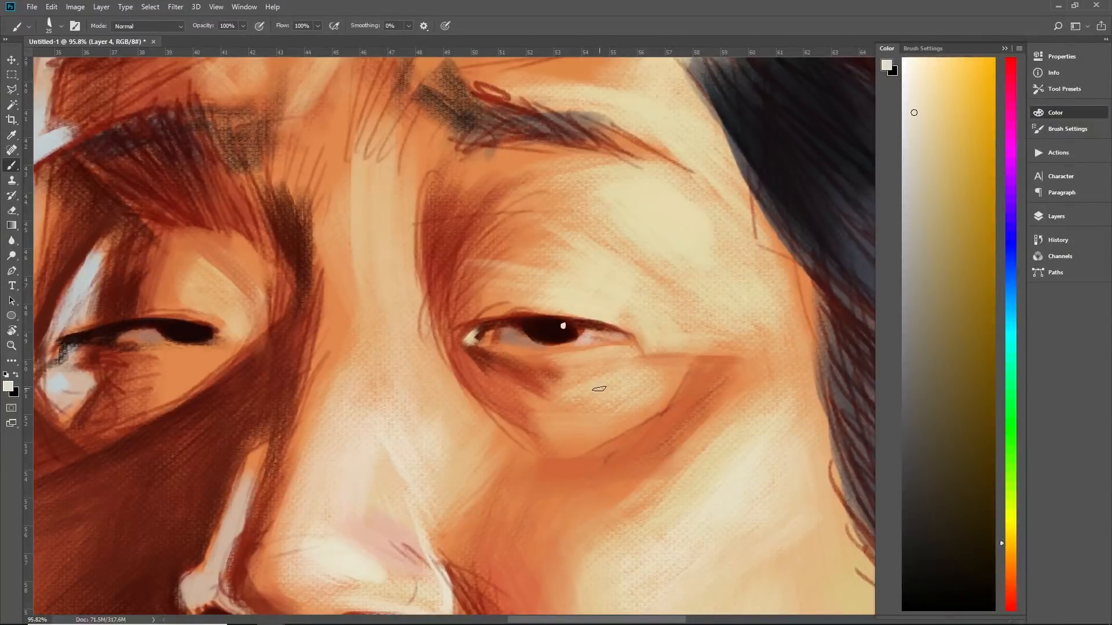
Switch back to the textured brush at 25% flow, reduce it to size 15, and sample pale pink from the eye white
{"action": "key", "text": "["}
{"action": "key", "text": "."}
{"action": "key", "text": "["}
{"action": "key", "text": "["}
{"action": "key", "text": "["}
{"action": "key", "text": "["}
{"action": "key", "text": "["}
{"action": "key", "text": "["}
{"action": "key", "text": "["}
{"action": "key", "text": "["}
{"action": "key", "text": "["}
{"action": "key", "text": "["}
{"action": "key", "text": "["}
{"action": "key", "text": "["}
{"action": "left_click", "coordinate": [585, 327], "text": "alt"}
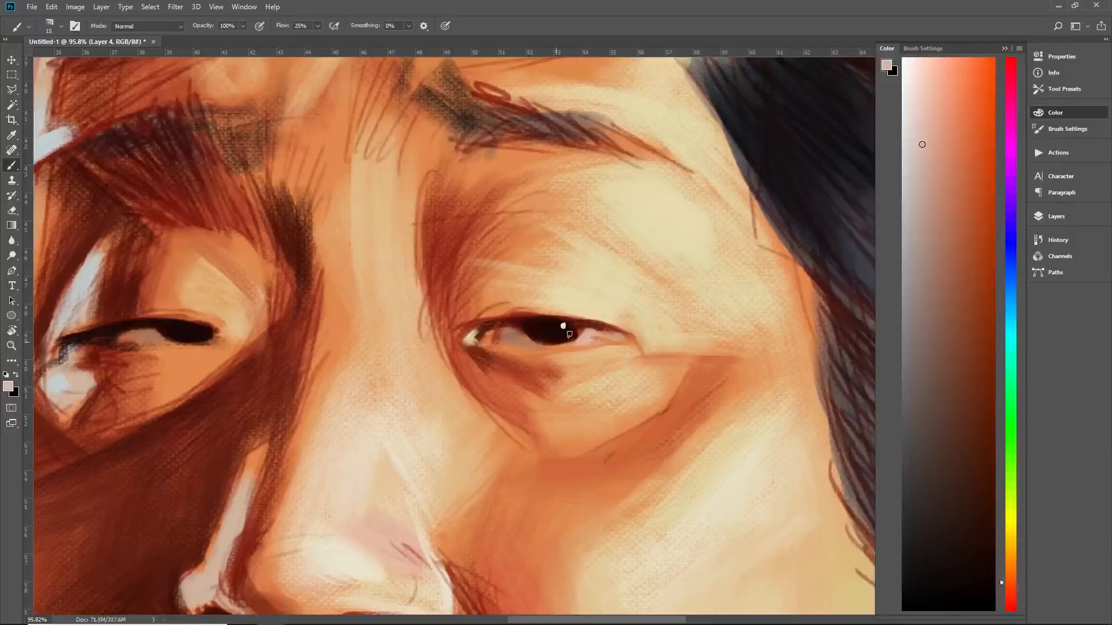
Pick a reddish brown and paint a warm glow into the lower part of the lit eye's iris
{"action": "left_click", "coordinate": [546, 372], "text": "alt"}
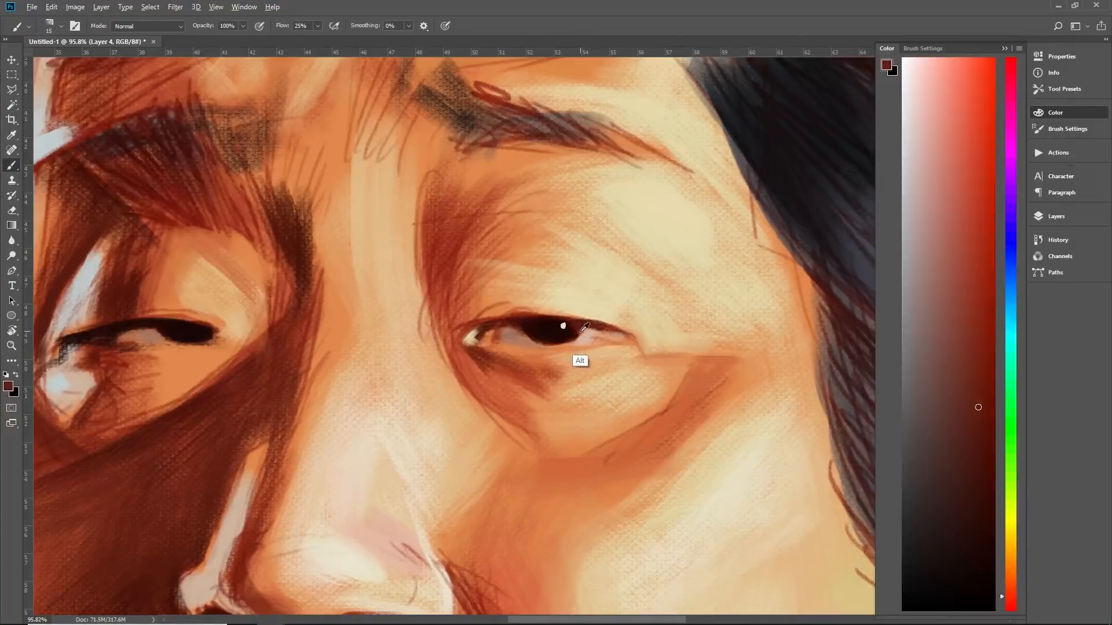
{"action": "left_click", "coordinate": [576, 335], "text": "alt"}
{"action": "left_click", "coordinate": [979, 271]}
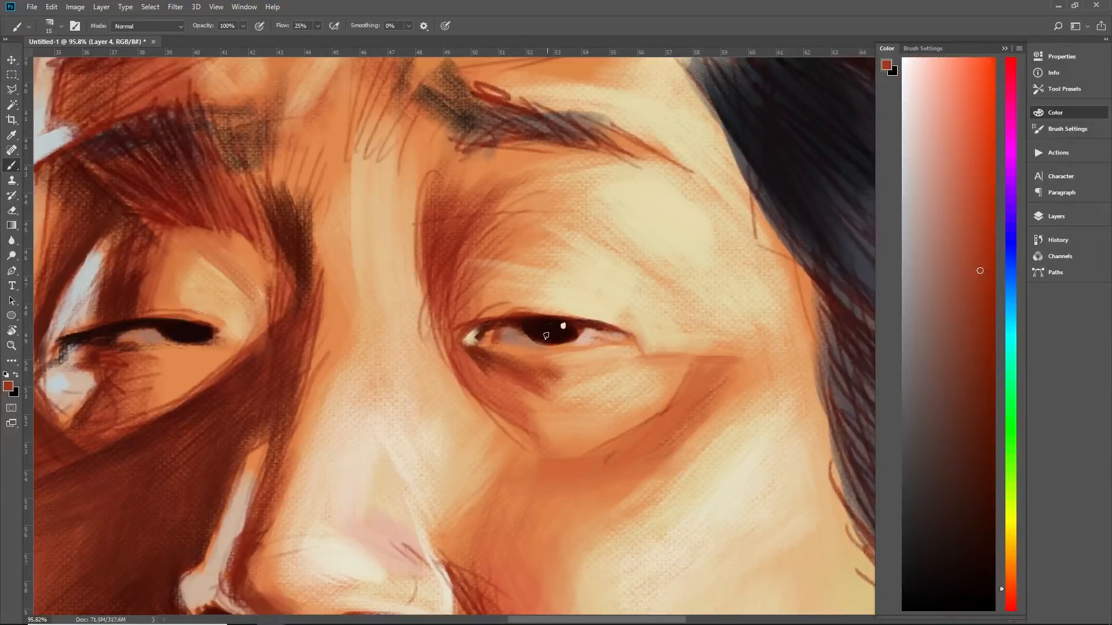
{"action": "left_click", "coordinate": [550, 344], "text": "alt"}
{"action": "left_click_drag", "start_coordinate": [541, 337], "coordinate": [552, 343]}
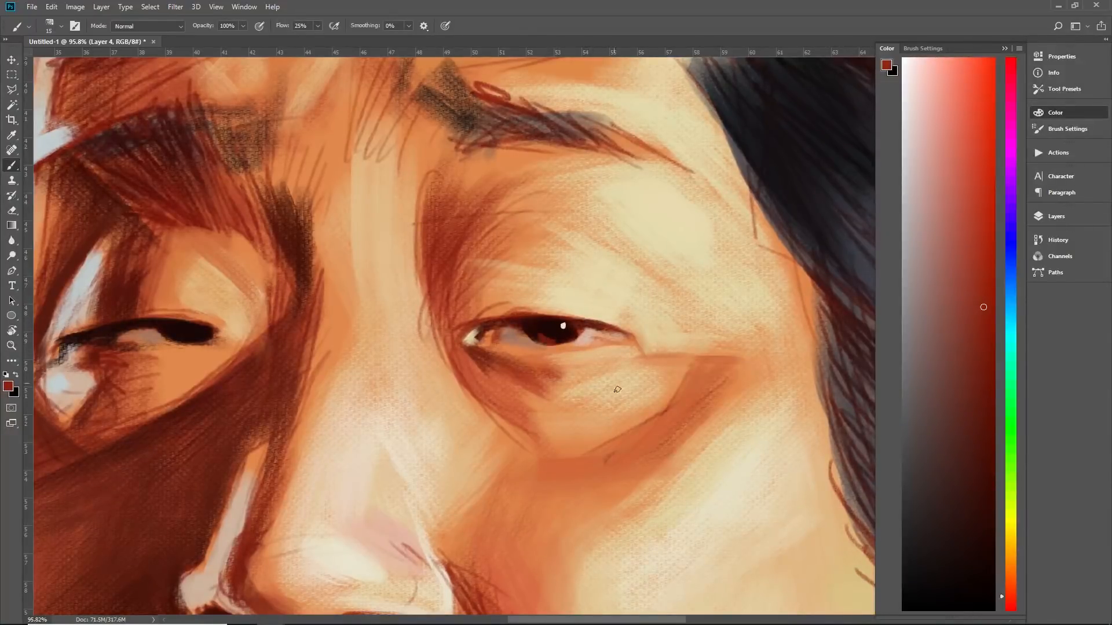
Undo the last red iris strokes and repaint the lower iris with dark tones sampled from the eye
{"action": "key", "text": "ctrl+z"}
{"action": "key", "text": "ctrl+z"}
{"action": "left_click_drag", "start_coordinate": [596, 293], "coordinate": [533, 367]}
{"action": "key", "text": "ctrl+z"}
{"action": "left_click", "coordinate": [555, 337], "text": "alt"}
{"action": "left_click", "coordinate": [546, 336], "text": "alt"}
{"action": "left_click", "coordinate": [559, 330], "text": "alt"}
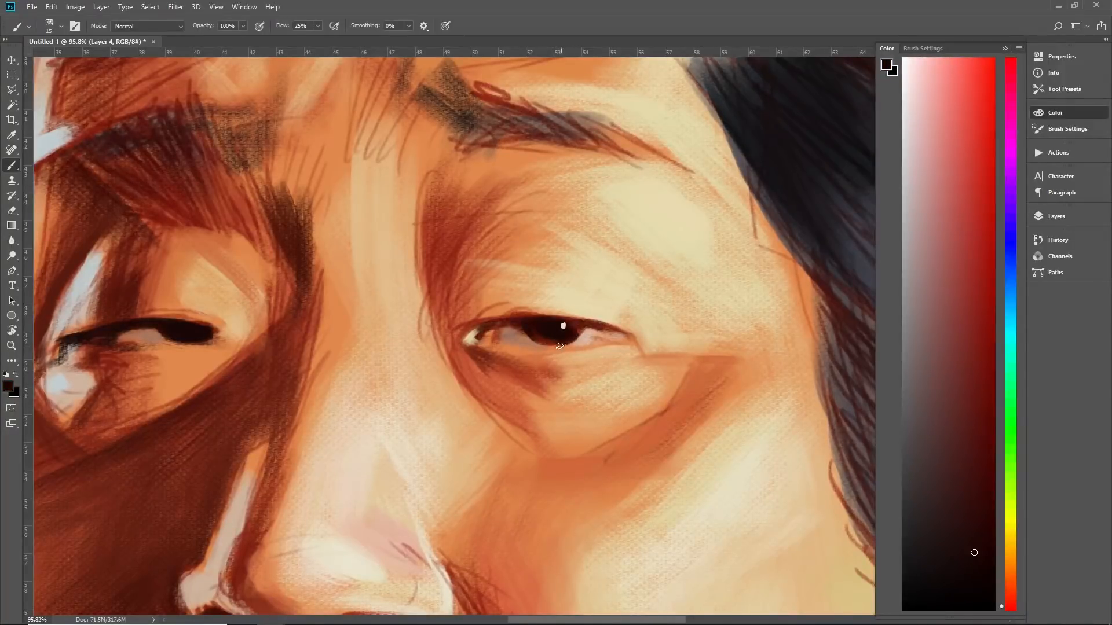
Sample dark red from below the lit eye and near-black, and refine the lower edge of the iris
{"action": "left_click_drag", "start_coordinate": [615, 246], "coordinate": [596, 275]}
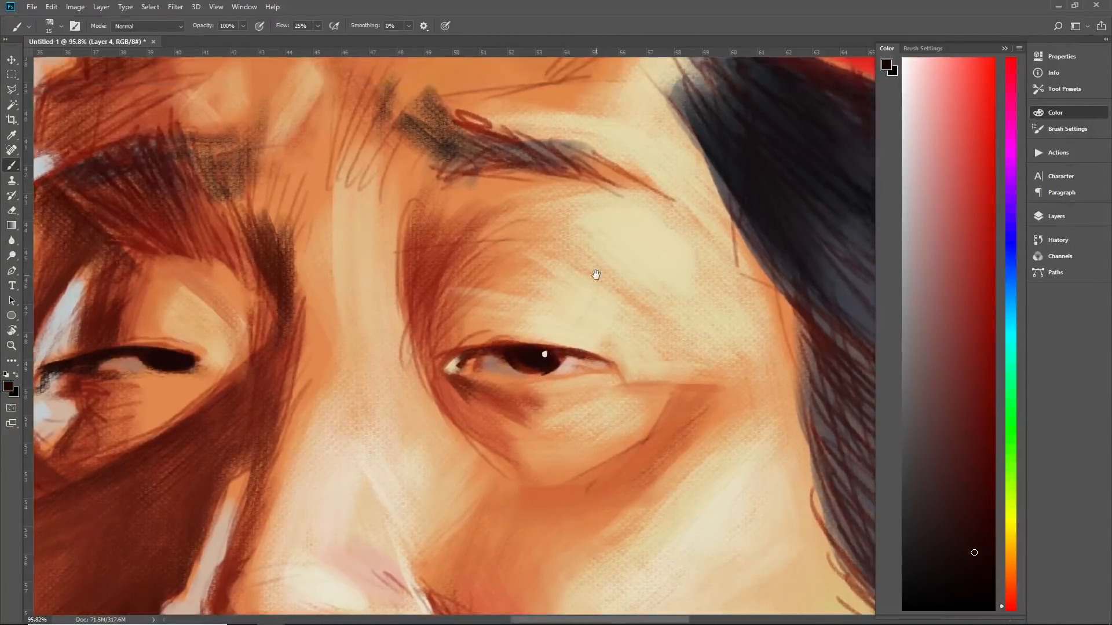
{"action": "left_click", "coordinate": [523, 396], "text": "alt"}
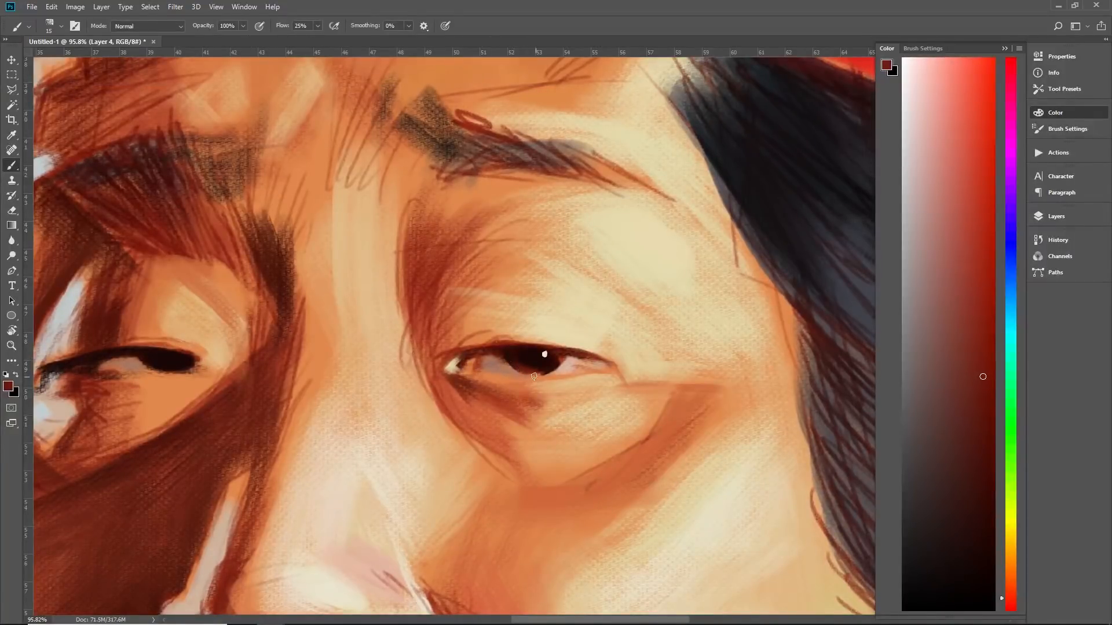
{"action": "left_click", "coordinate": [525, 384], "text": "alt"}
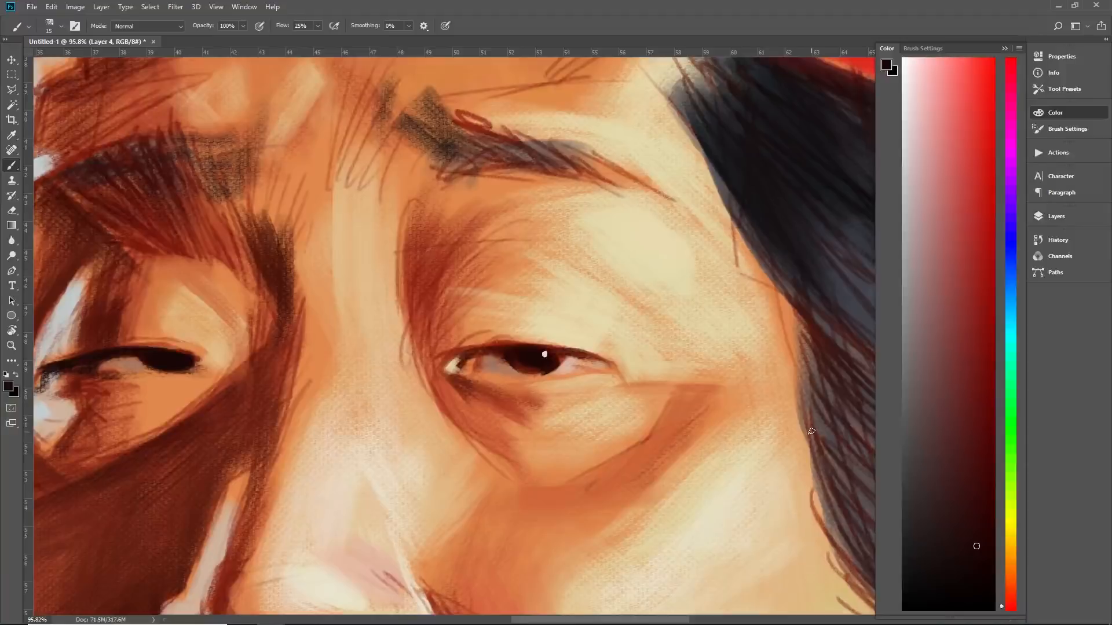
Sample dark red, near-black and muted pink-brown tones around the lit eye and refine its iris, lash line and eye white
{"action": "left_click_drag", "start_coordinate": [730, 422], "coordinate": [690, 434]}
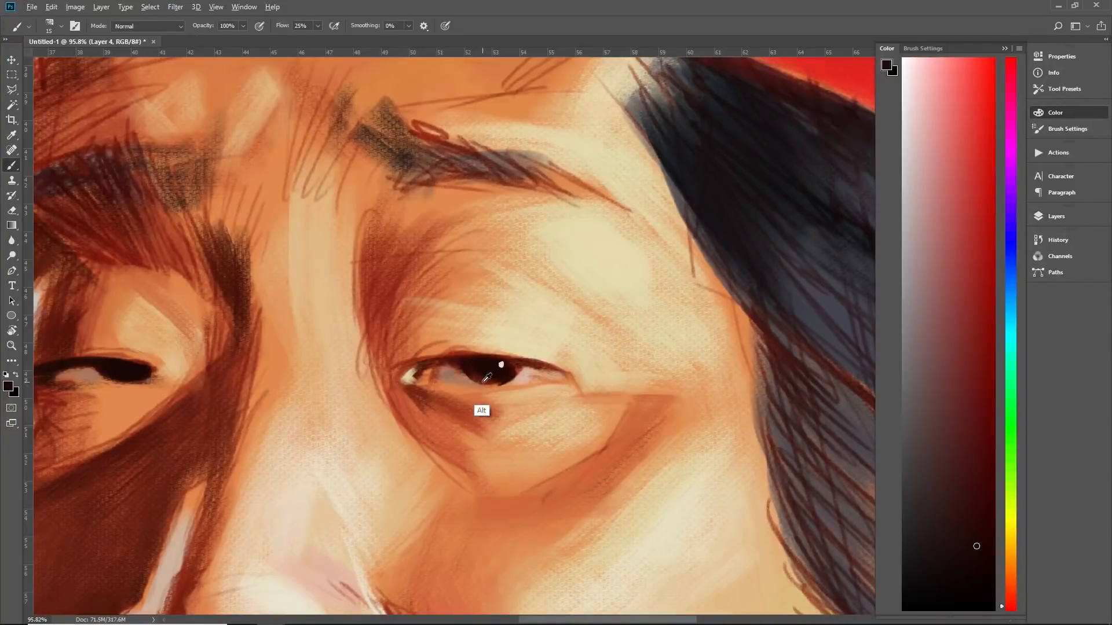
{"action": "left_click", "coordinate": [484, 379], "text": "alt"}
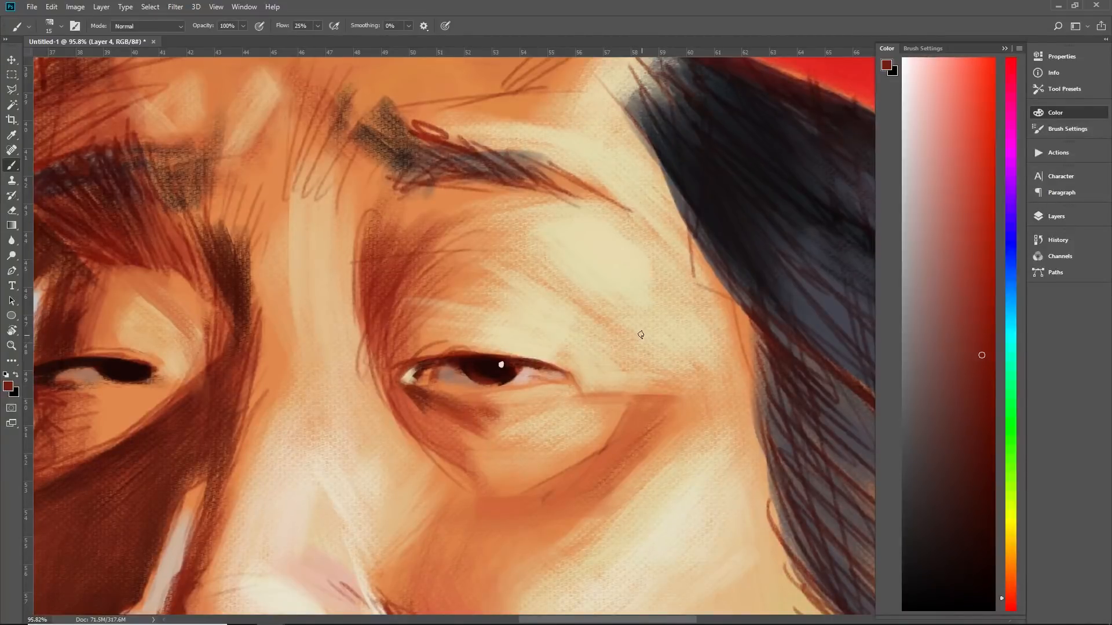
{"action": "left_click", "coordinate": [492, 360], "text": "alt"}
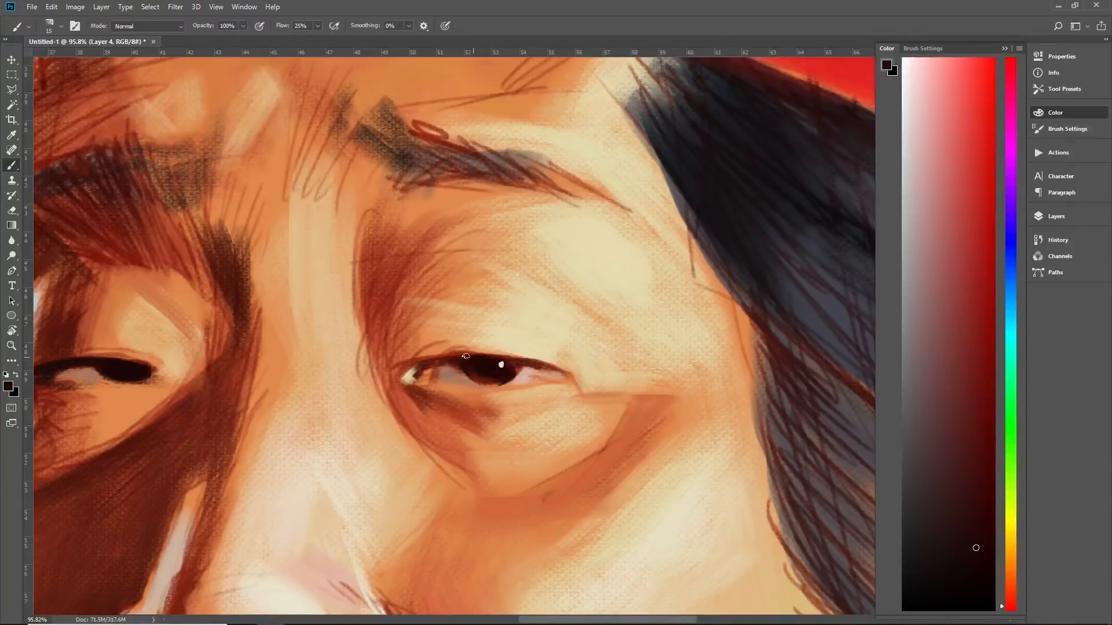
{"action": "left_click", "coordinate": [460, 406], "text": "alt"}
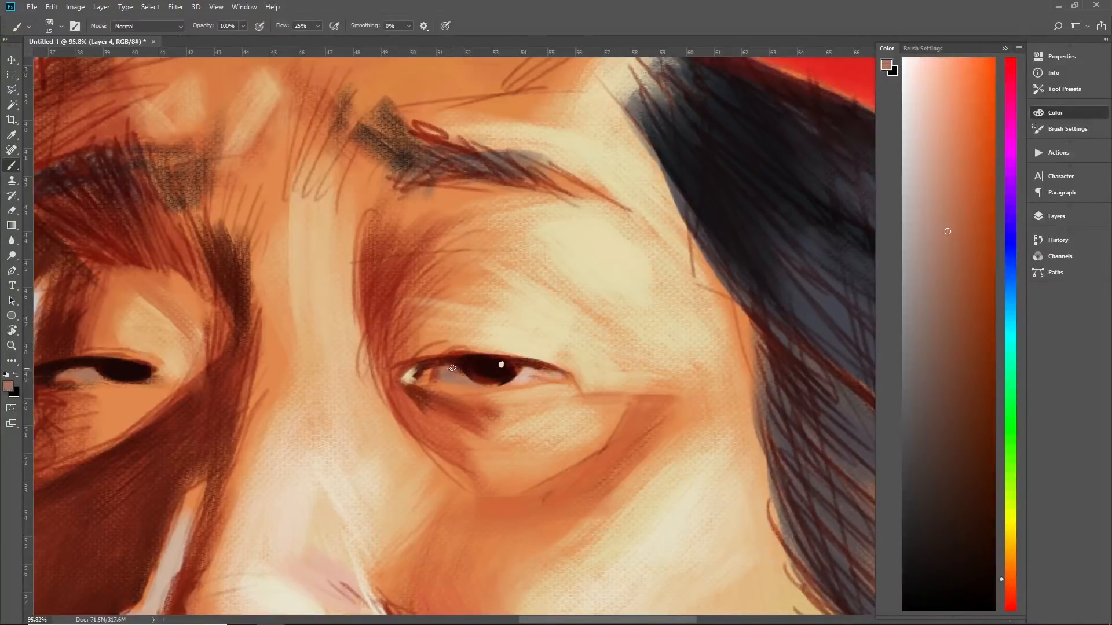
{"action": "left_click", "coordinate": [454, 368], "text": "alt"}
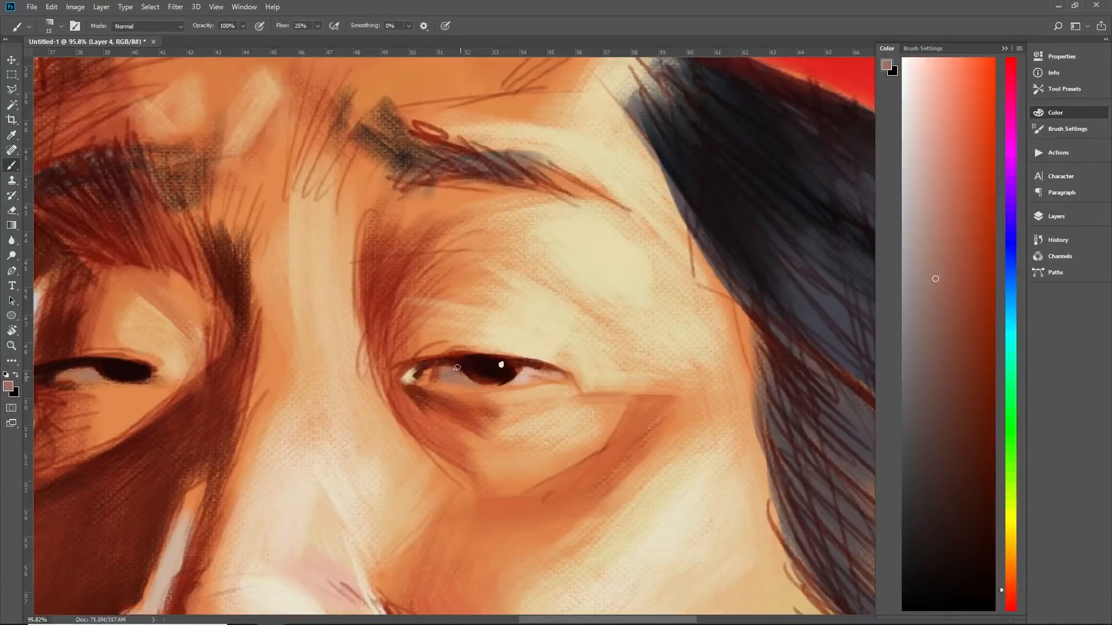
{"action": "left_click", "coordinate": [484, 383], "text": "alt"}
Enlarge the brush to size 80, sample reddish-brown skin tones from the face, and deepen the shading around the lit eye
{"action": "scroll", "coordinate": [520, 315], "scroll_direction": "down", "scroll_amount": 8}
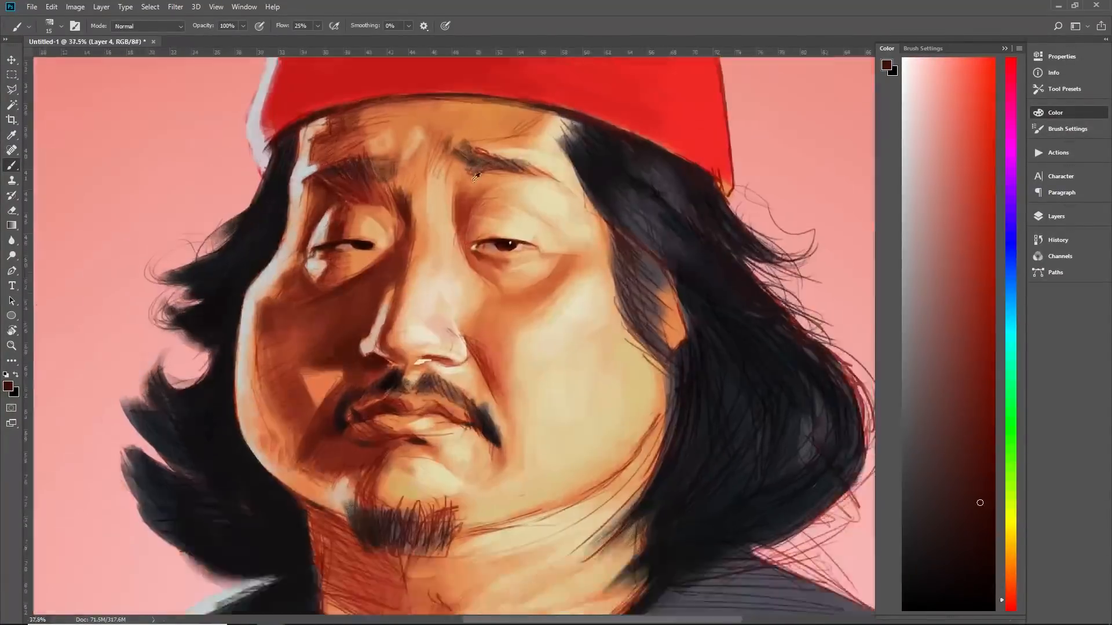
{"action": "left_click", "coordinate": [567, 361], "text": "alt"}
{"action": "key", "text": "bracketright"}
{"action": "key", "text": "bracketright"}
{"action": "key", "text": "bracketright"}
{"action": "key", "text": "bracketright"}
{"action": "key", "text": "bracketright"}
{"action": "key", "text": "bracketright"}
{"action": "key", "text": "bracketright"}
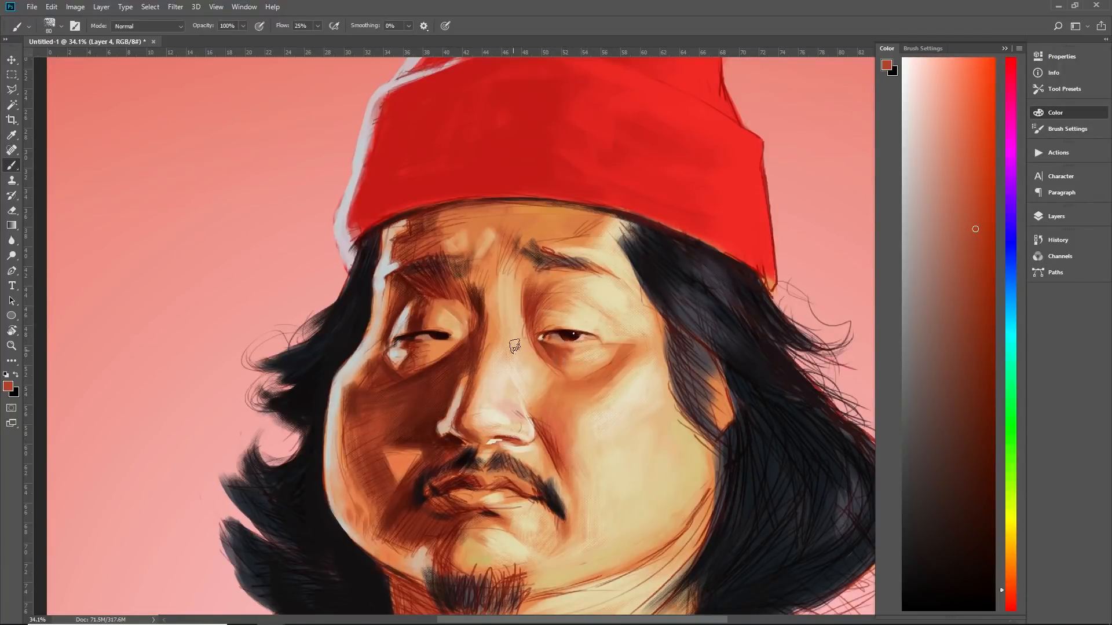
{"action": "left_click", "coordinate": [552, 472], "text": "alt"}
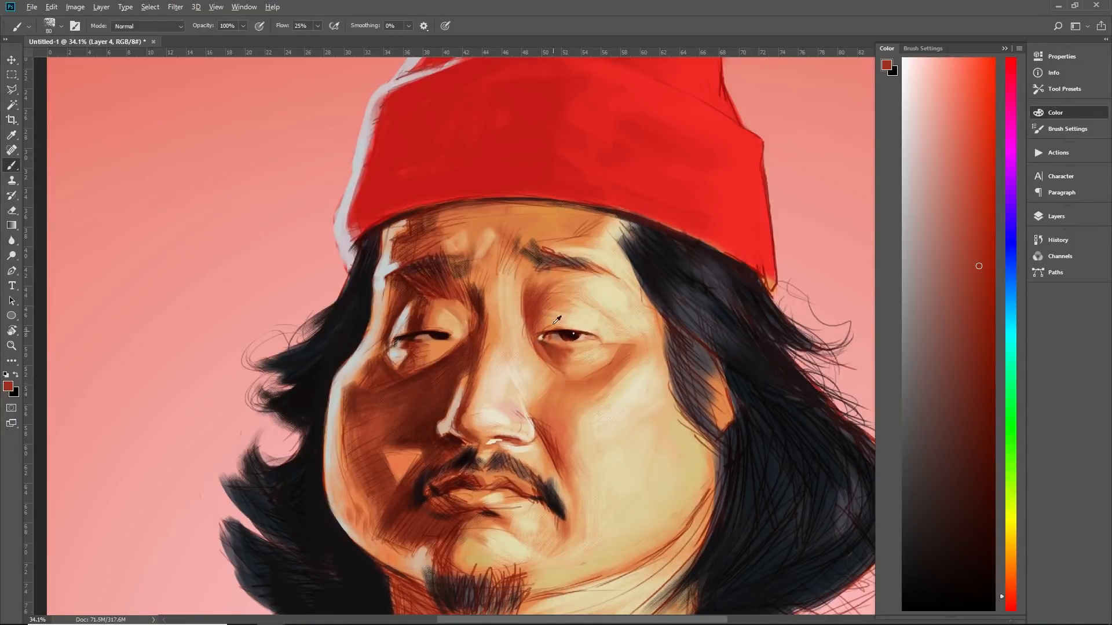
{"action": "scroll", "coordinate": [643, 316], "scroll_direction": "down", "scroll_amount": 6}
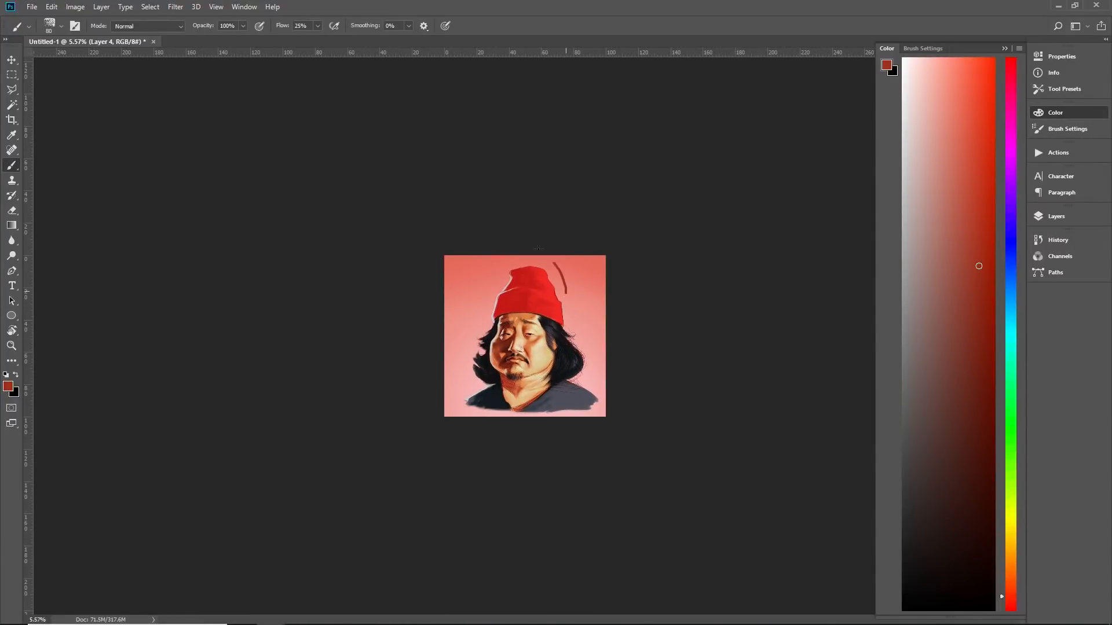
{"action": "mouse_move", "coordinate": [539, 248]}
{"action": "left_mouse_down"}
{"action": "mouse_move", "coordinate": [450, 322]}
{"action": "mouse_move", "coordinate": [470, 478]}
{"action": "left_mouse_up"}
{"action": "key", "text": "ctrl+z"}
Examine the portrait from thumbnail size to close-up, judging how the lit eye reads within the whole face
{"action": "scroll", "coordinate": [623, 303], "scroll_direction": "up", "scroll_amount": 2}
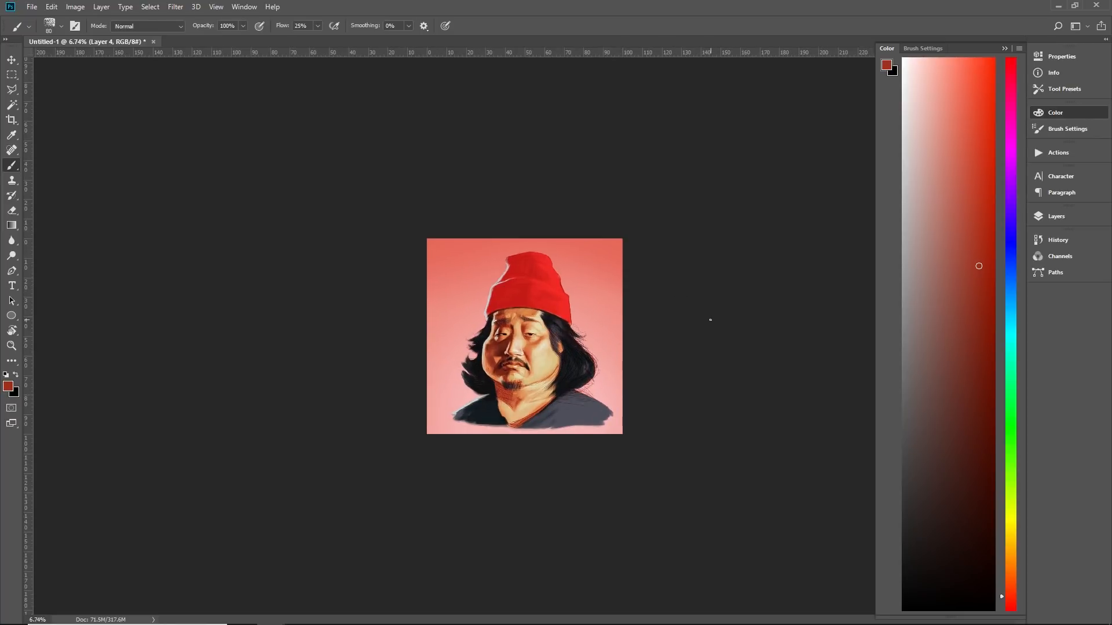
{"action": "scroll", "coordinate": [647, 349], "scroll_direction": "down", "scroll_amount": 3}
{"action": "scroll", "coordinate": [629, 355], "scroll_direction": "up", "scroll_amount": 2}
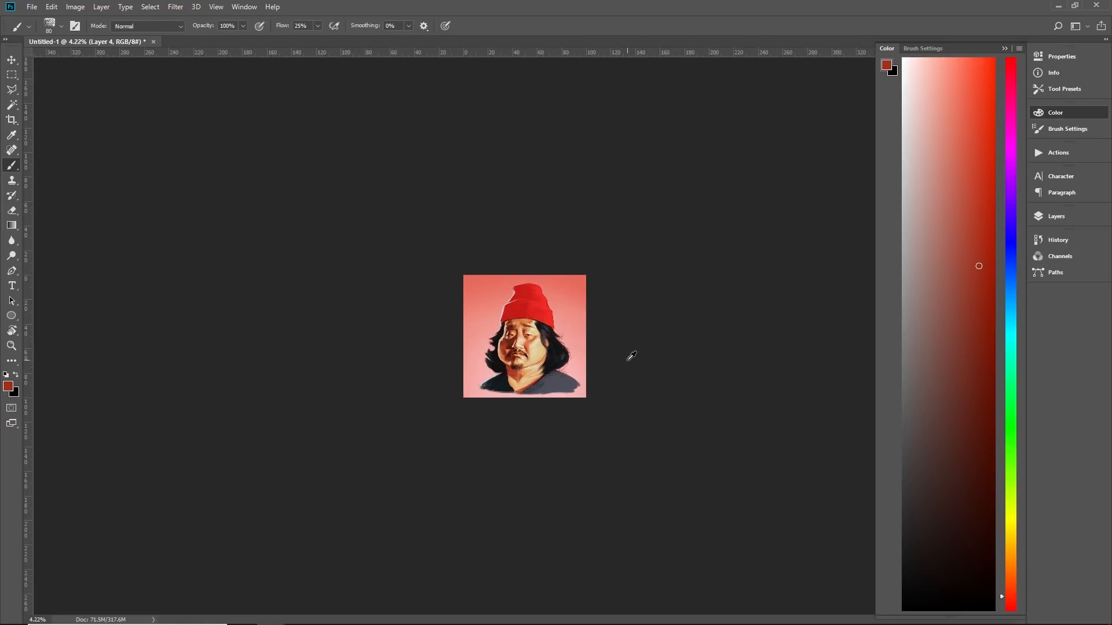
{"action": "scroll", "coordinate": [631, 356], "scroll_direction": "up", "scroll_amount": 4}
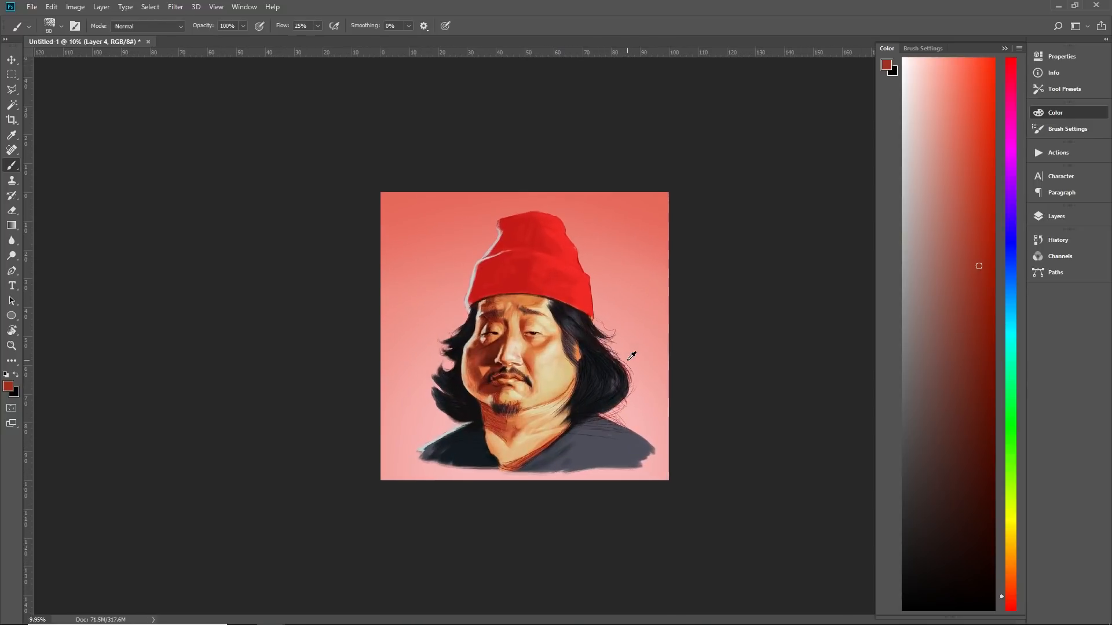
{"action": "scroll", "coordinate": [625, 350], "scroll_direction": "up", "scroll_amount": 2}
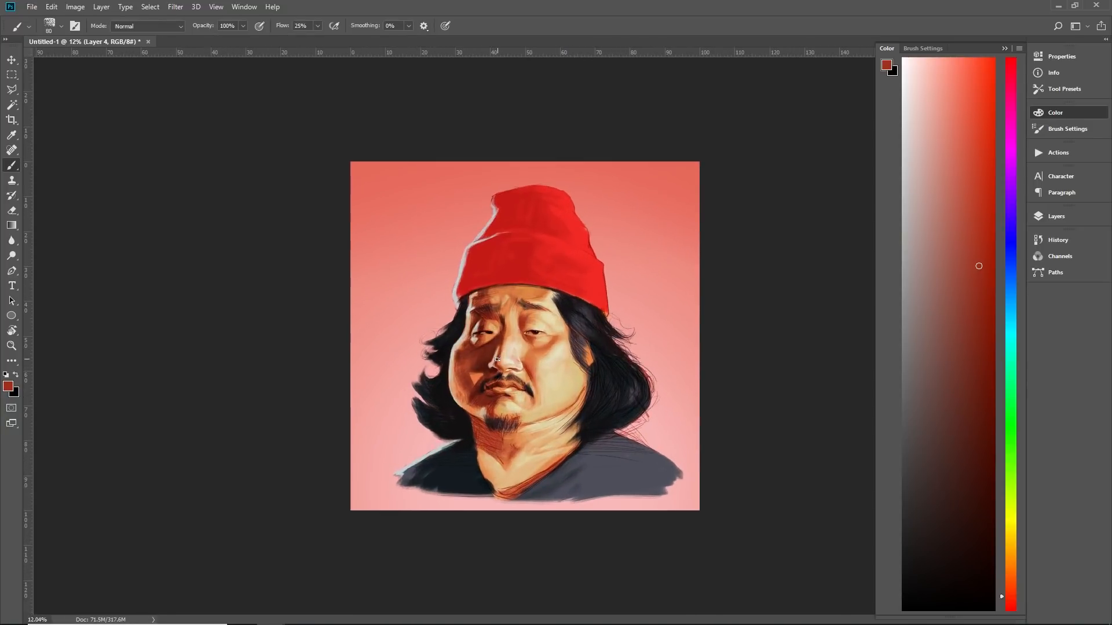
{"action": "scroll", "coordinate": [561, 328], "scroll_direction": "up", "scroll_amount": 8}
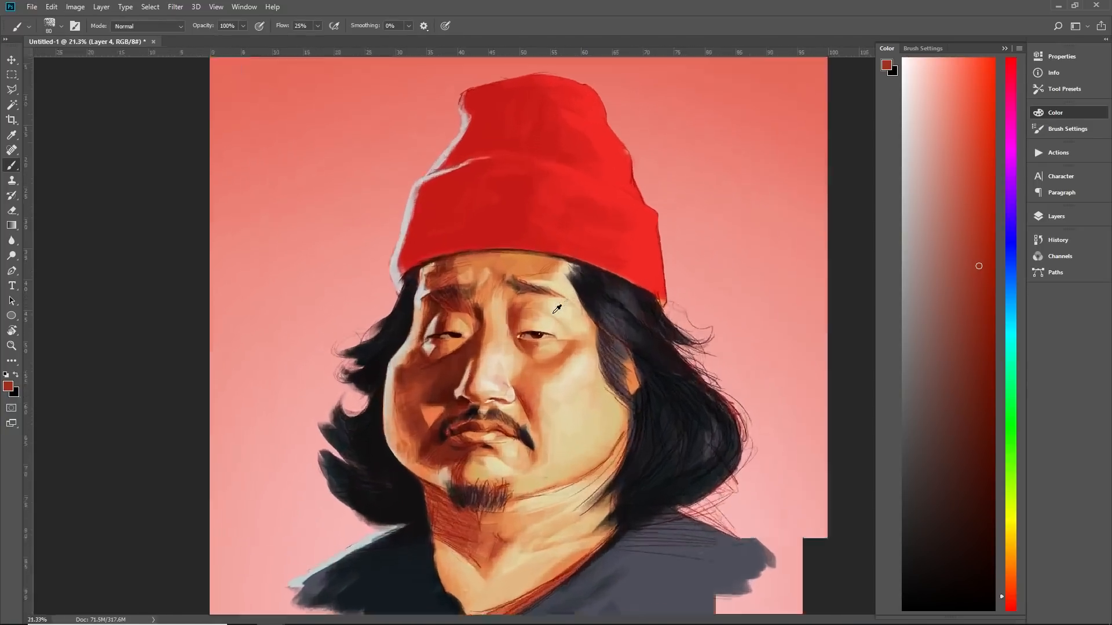
{"action": "scroll", "coordinate": [664, 321], "scroll_direction": "up", "scroll_amount": 1}
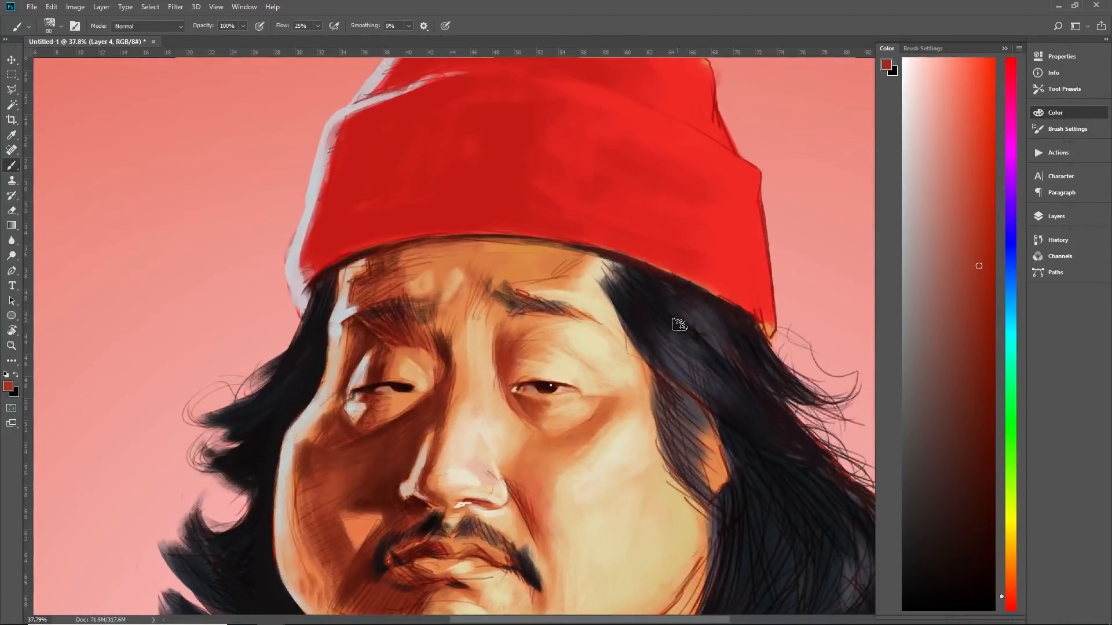
{"action": "scroll", "coordinate": [593, 327], "scroll_direction": "up", "scroll_amount": 1}
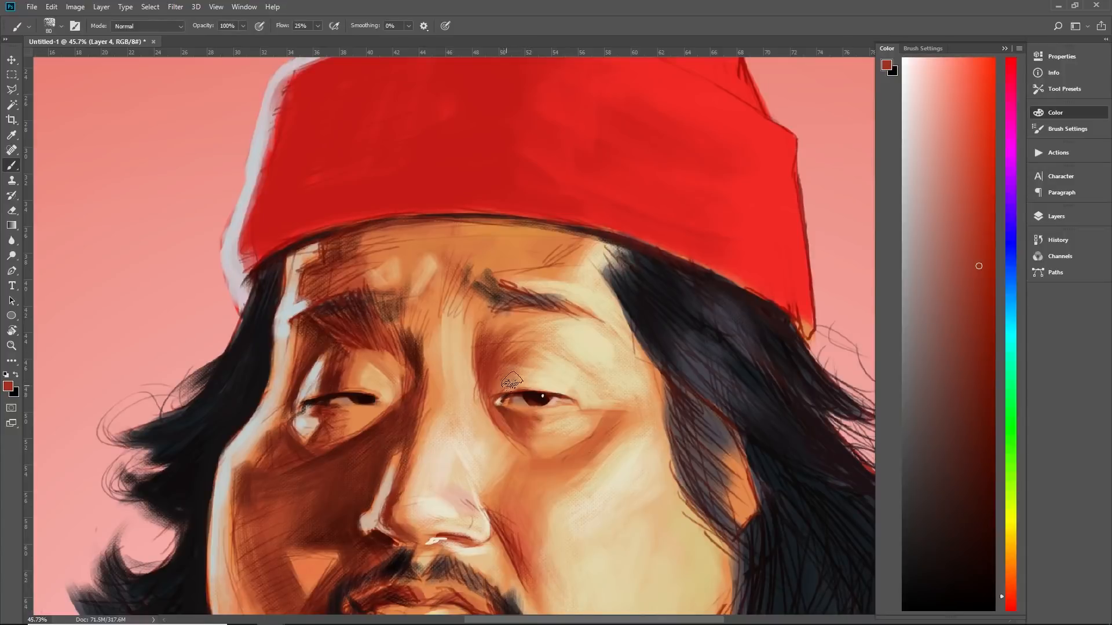
{"action": "scroll", "coordinate": [540, 361], "scroll_direction": "down", "scroll_amount": 10}
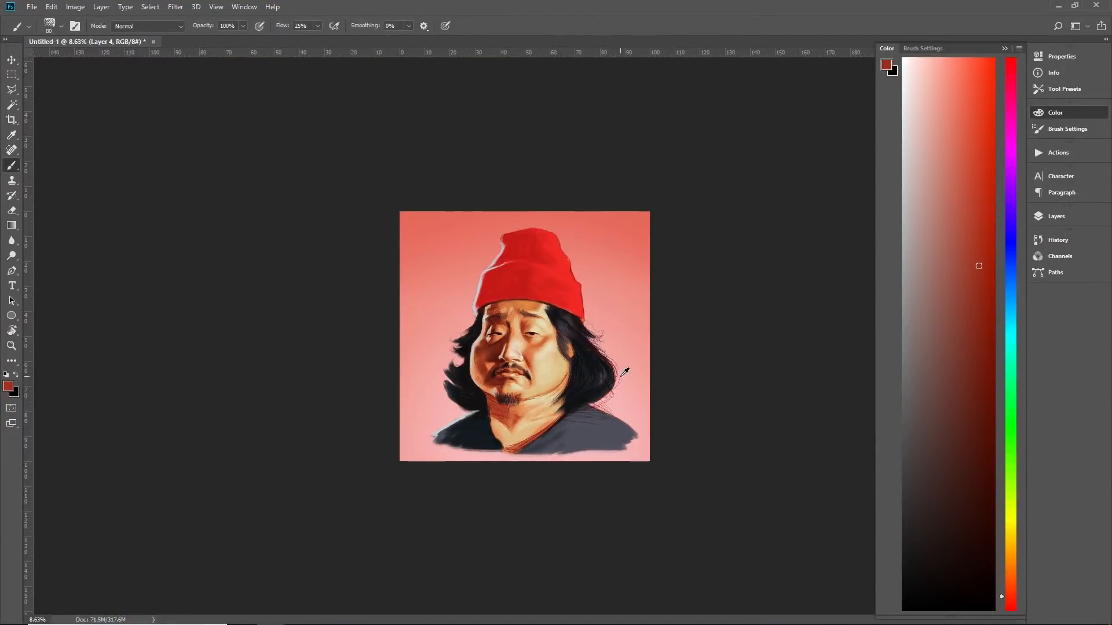
{"action": "scroll", "coordinate": [624, 372], "scroll_direction": "down", "scroll_amount": 2}
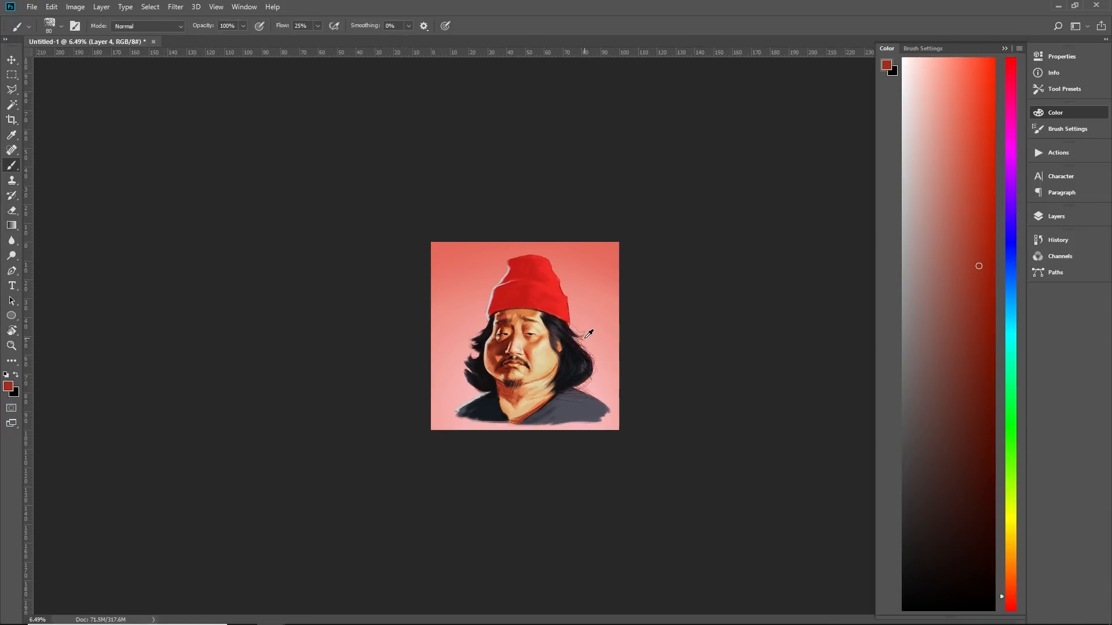
Reduce the brush to size 70, sample orange and reddish brown from the skin, and blend the shading on the lit eye's upper lid
{"action": "scroll", "coordinate": [559, 331], "scroll_direction": "up", "scroll_amount": 6}
{"action": "scroll", "coordinate": [559, 331], "scroll_direction": "up", "scroll_amount": 4}
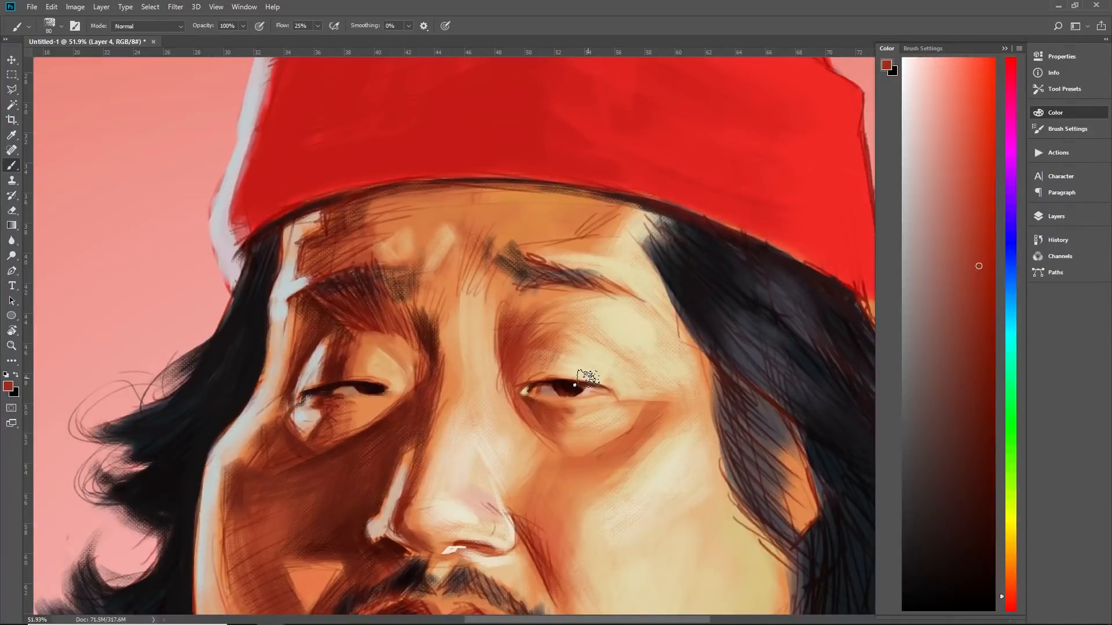
{"action": "left_click", "coordinate": [608, 496], "text": "alt"}
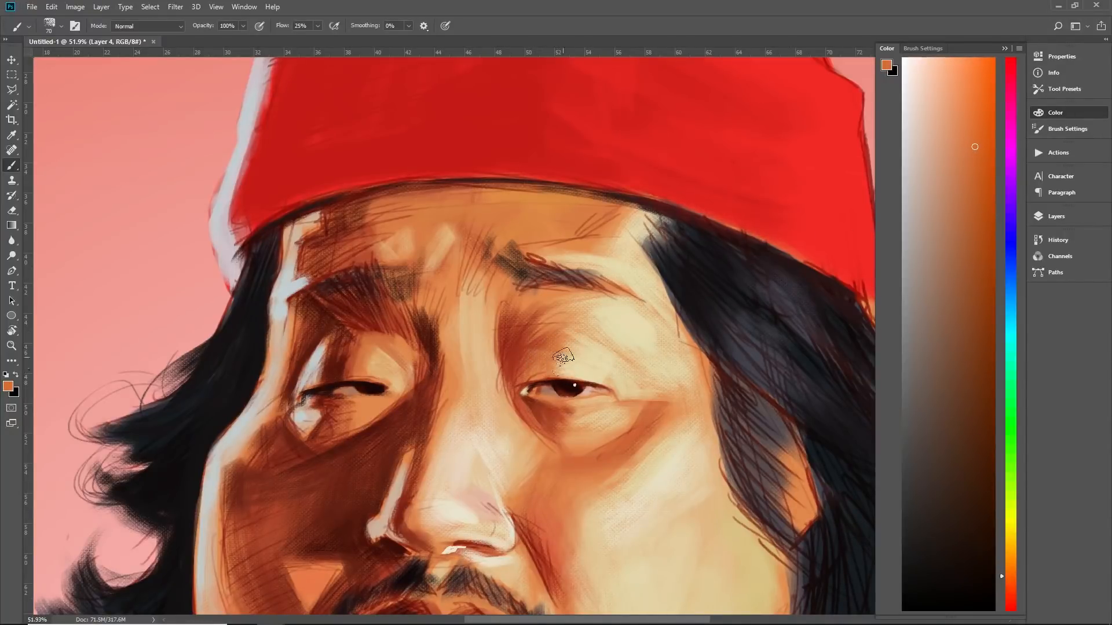
{"action": "left_click", "coordinate": [543, 341], "text": "alt"}
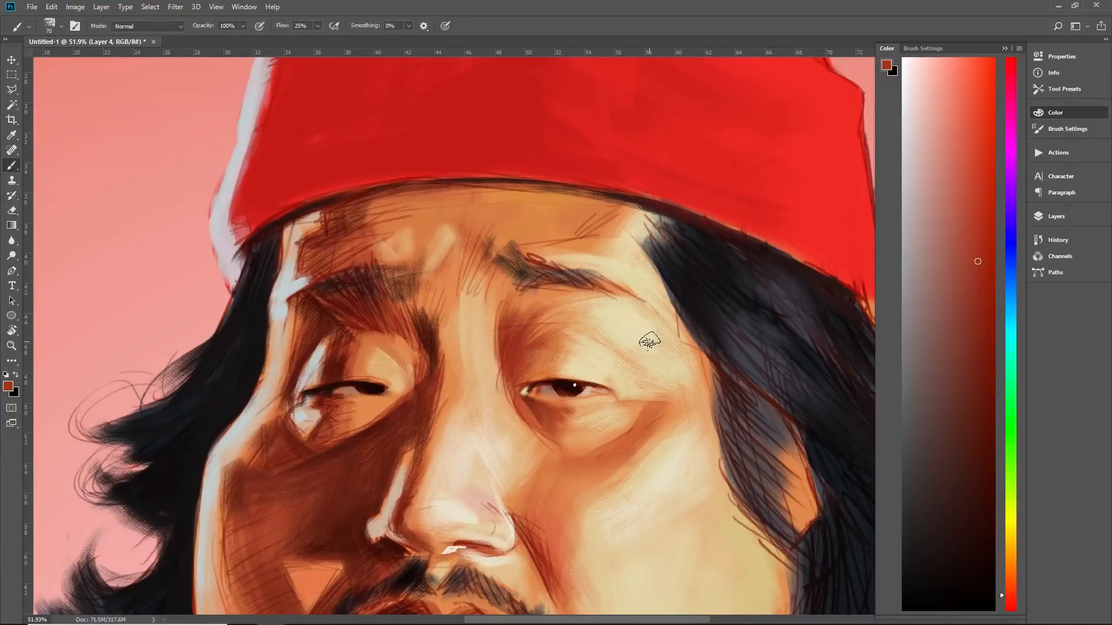
Sample mid and lighter orange from the lit eye's upper lid and soften the tones between the lid and brow
{"action": "scroll", "coordinate": [649, 342], "scroll_direction": "down", "scroll_amount": 5}
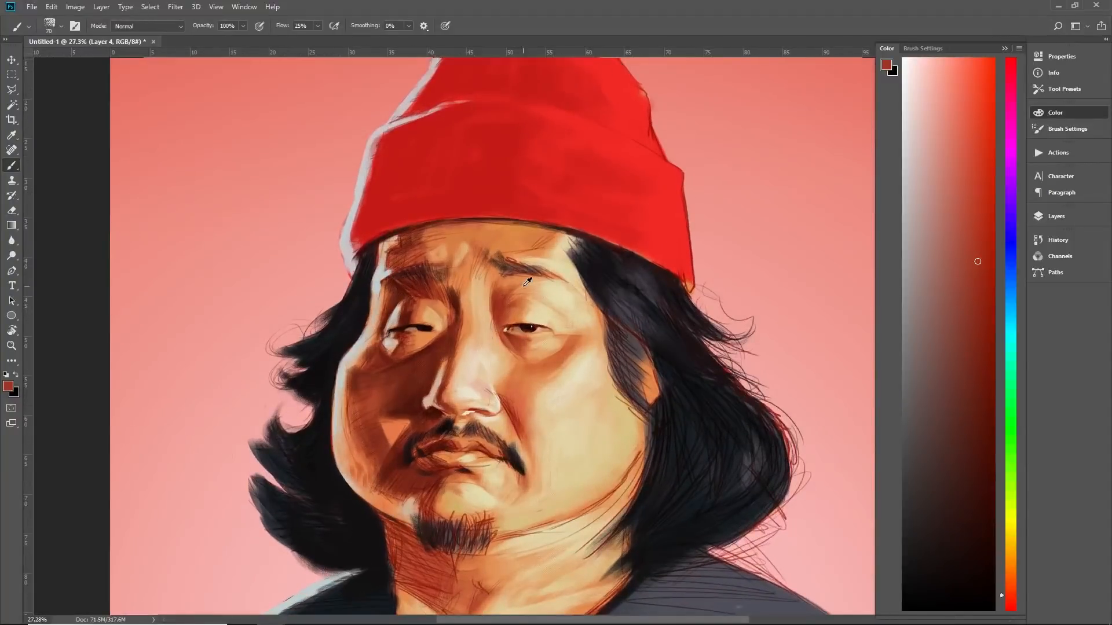
{"action": "scroll", "coordinate": [529, 282], "scroll_direction": "up", "scroll_amount": 1}
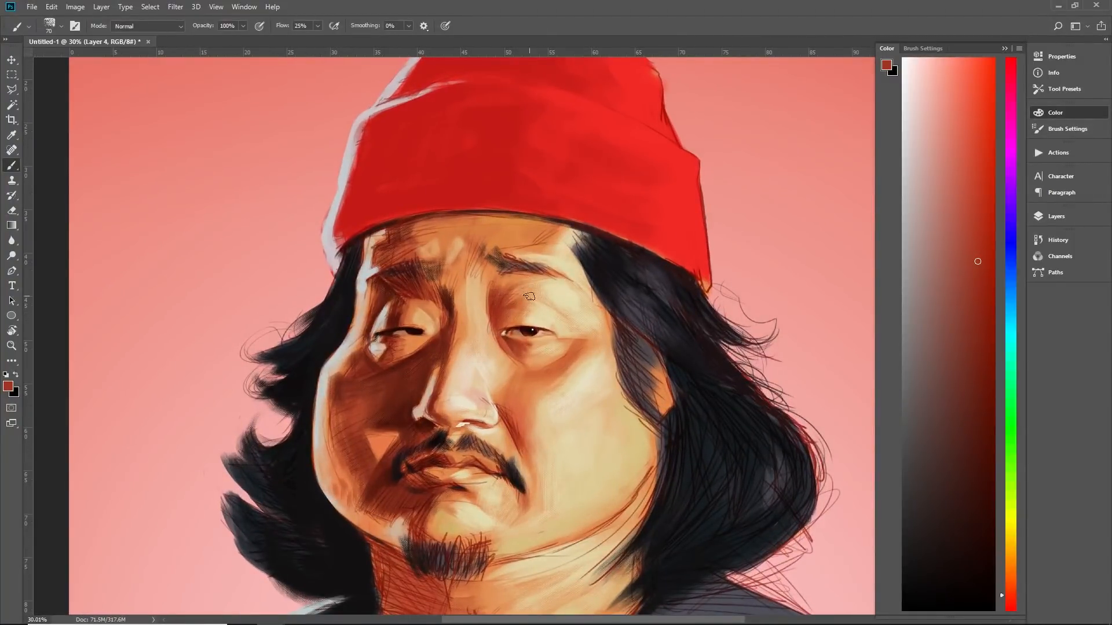
{"action": "left_click", "coordinate": [527, 300], "text": "alt"}
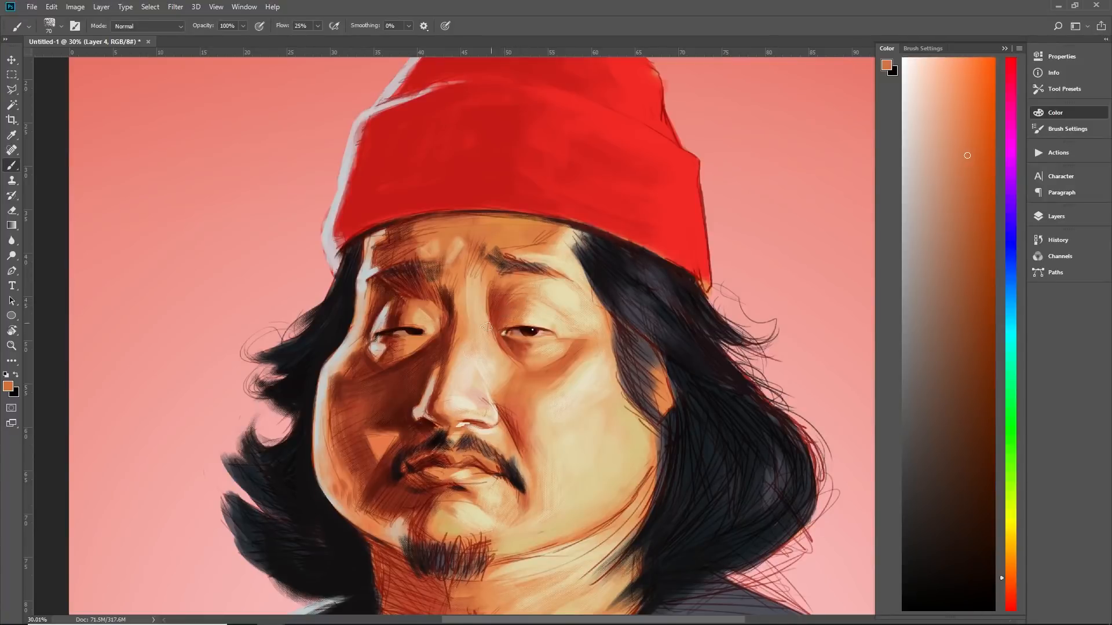
{"action": "left_click_drag", "start_coordinate": [619, 373], "coordinate": [622, 384]}
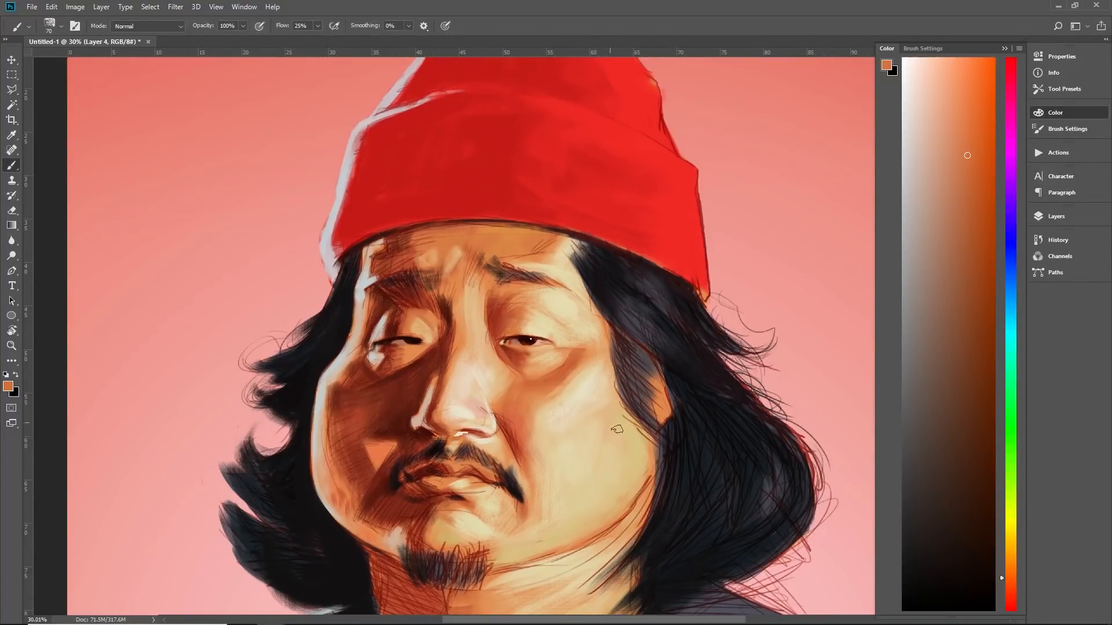
{"action": "scroll", "coordinate": [707, 340], "scroll_direction": "up", "scroll_amount": 2}
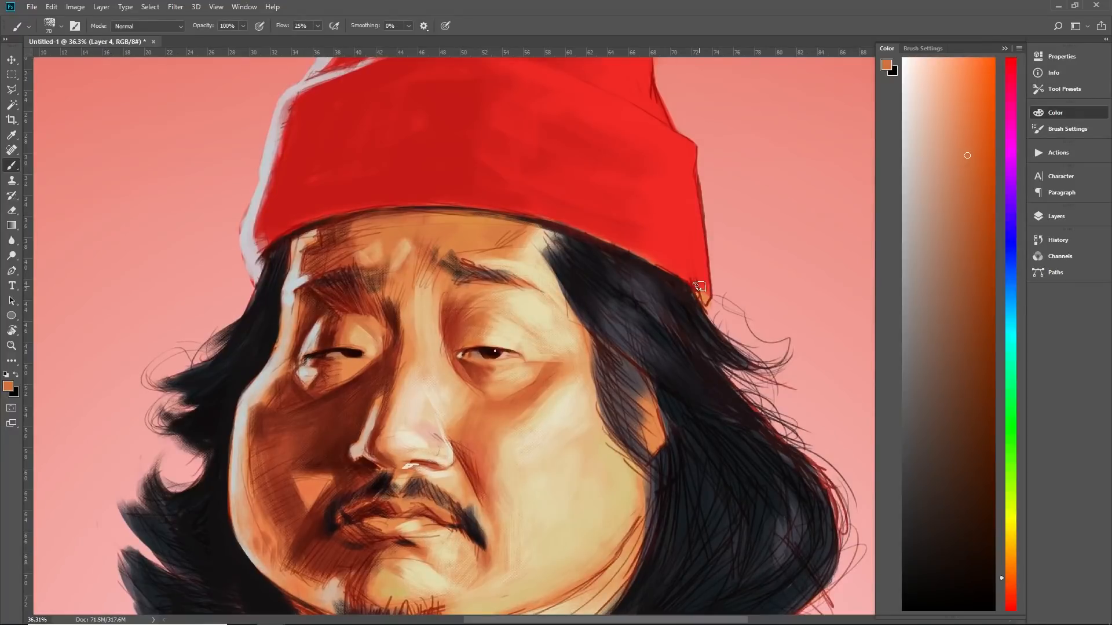
{"action": "left_click", "coordinate": [495, 316], "text": "alt"}
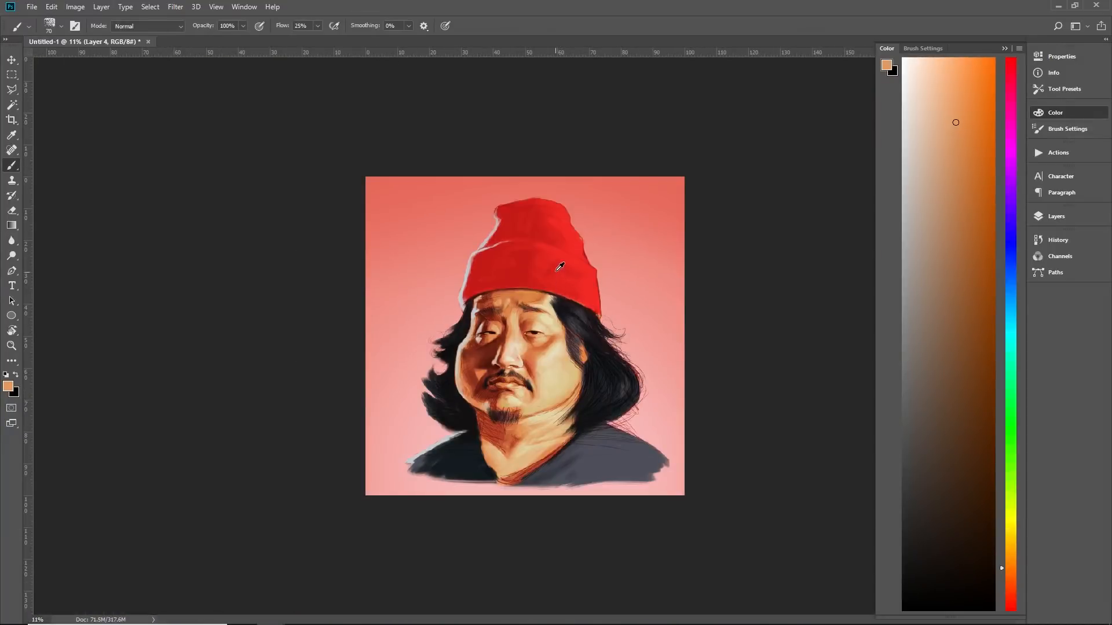
Sample reddish brown near the inner corner of the lit eye and strengthen the shadows around the eye socket
{"action": "scroll", "coordinate": [560, 266], "scroll_direction": "up", "scroll_amount": 5}
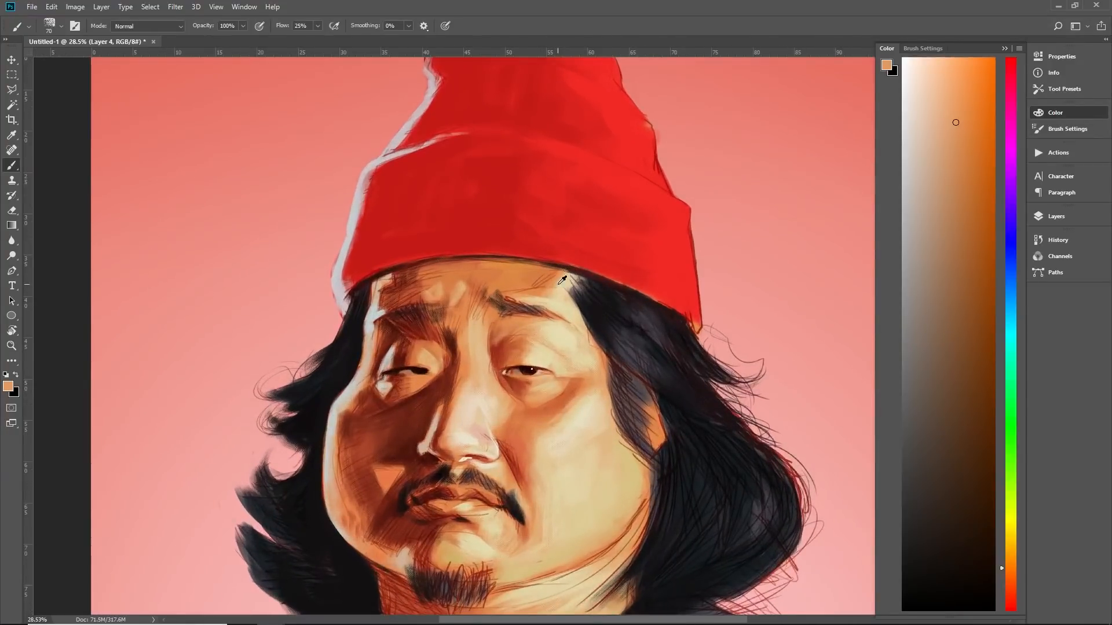
{"action": "left_click", "coordinate": [510, 370], "text": "alt"}
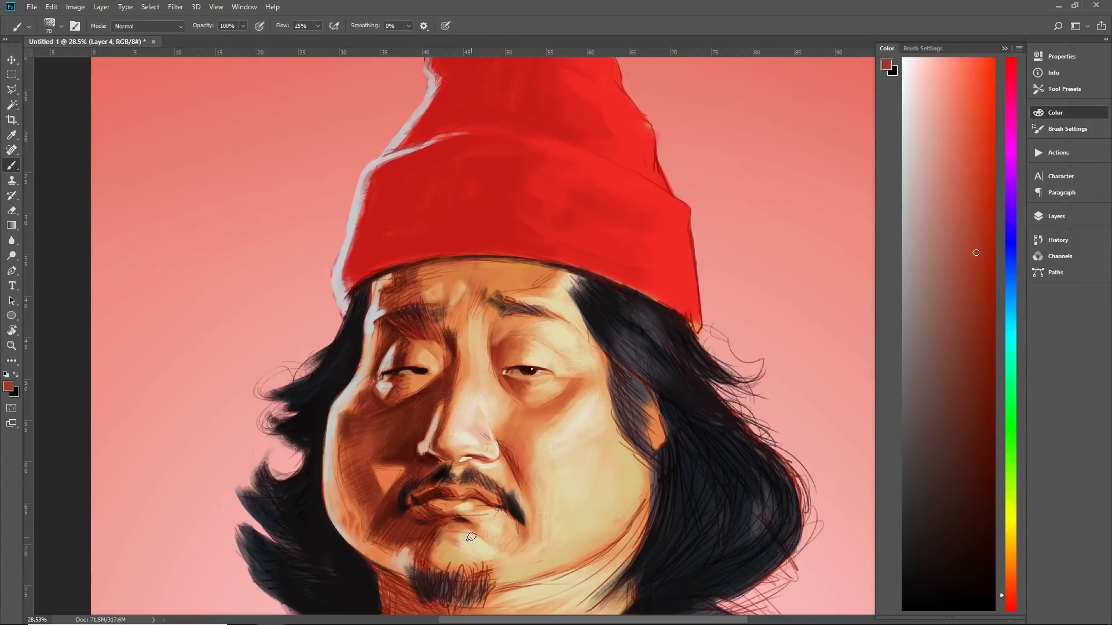
{"action": "scroll", "coordinate": [471, 537], "scroll_direction": "up", "scroll_amount": 3}
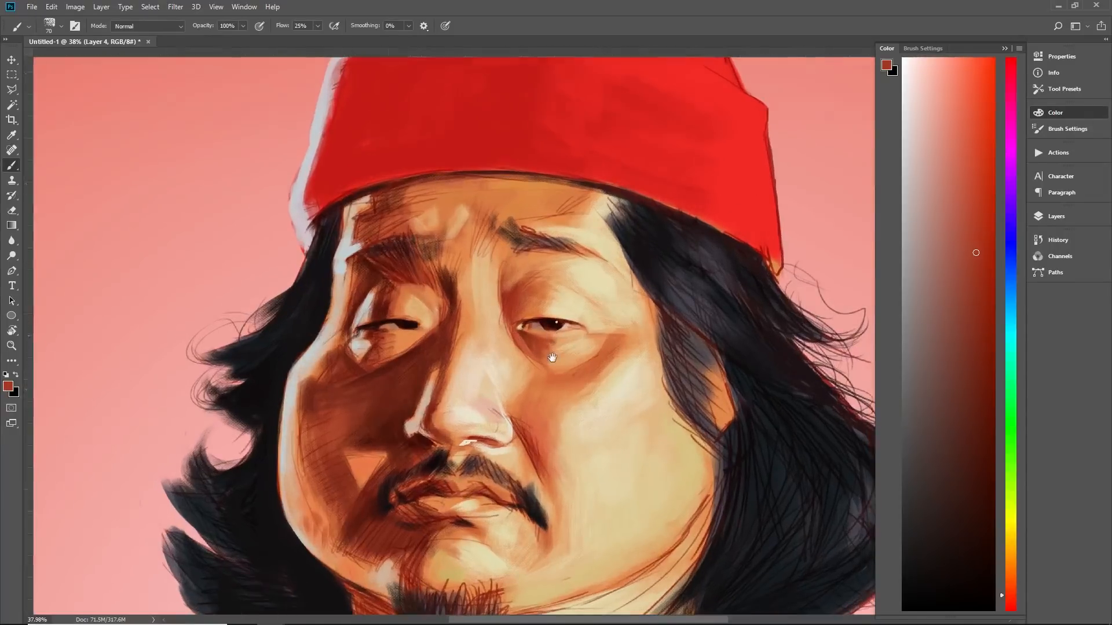
{"action": "left_click_drag", "start_coordinate": [552, 332], "coordinate": [568, 418]}
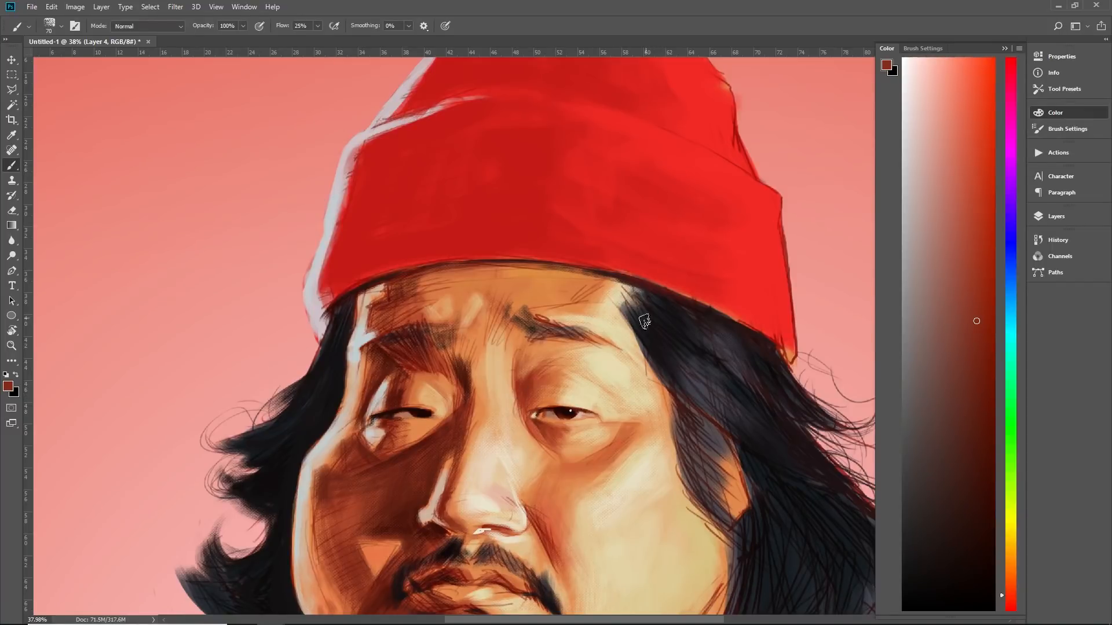
{"action": "mouse_move", "coordinate": [642, 349]}
{"action": "left_mouse_down"}
{"action": "mouse_move", "coordinate": [635, 321]}
{"action": "mouse_move", "coordinate": [617, 317]}
{"action": "left_mouse_up"}
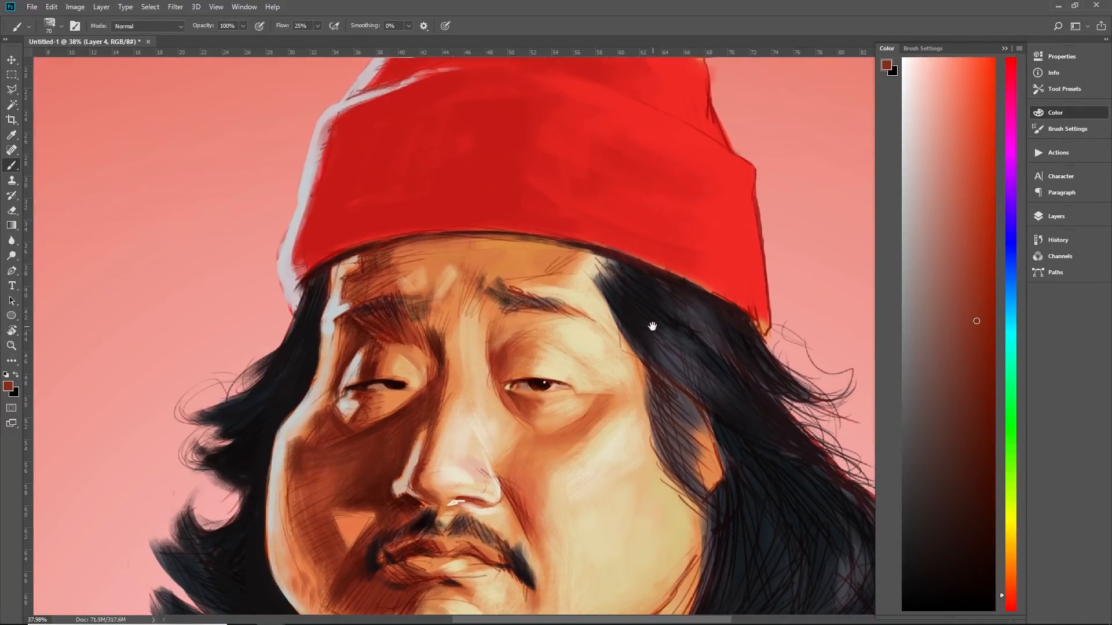
Sample dark brown tones around the inner end of the eyebrow over the lit eye and refine that end of the brow
{"action": "left_click", "coordinate": [501, 313], "text": "alt"}
{"action": "left_click", "coordinate": [505, 300], "text": "alt"}
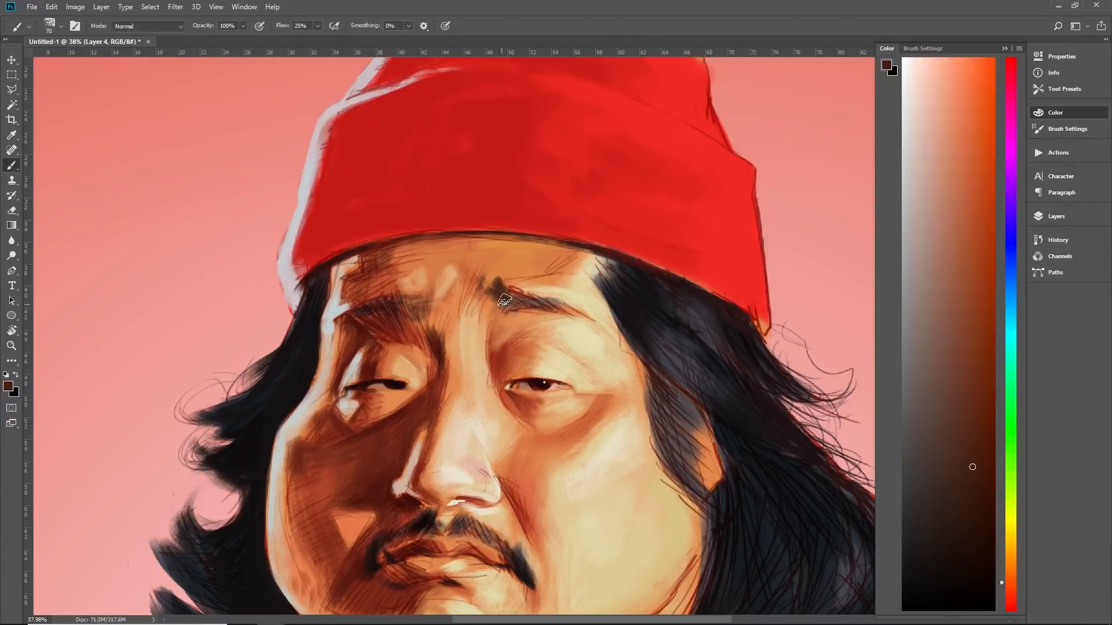
{"action": "left_click", "coordinate": [515, 291], "text": "alt"}
Enlarge the brush to size 100, sample orange and dark reddish brown from the face, and deepen the shadow on the shaded cheek
{"action": "scroll", "coordinate": [528, 318], "scroll_direction": "down", "scroll_amount": 10}
{"action": "scroll", "coordinate": [564, 388], "scroll_direction": "up", "scroll_amount": 6}
{"action": "left_click", "coordinate": [564, 388], "text": "alt"}
{"action": "key", "text": "bracketright"}
{"action": "key", "text": "bracketright"}
{"action": "key", "text": "bracketright"}
{"action": "scroll", "coordinate": [577, 430], "scroll_direction": "down", "scroll_amount": 10}
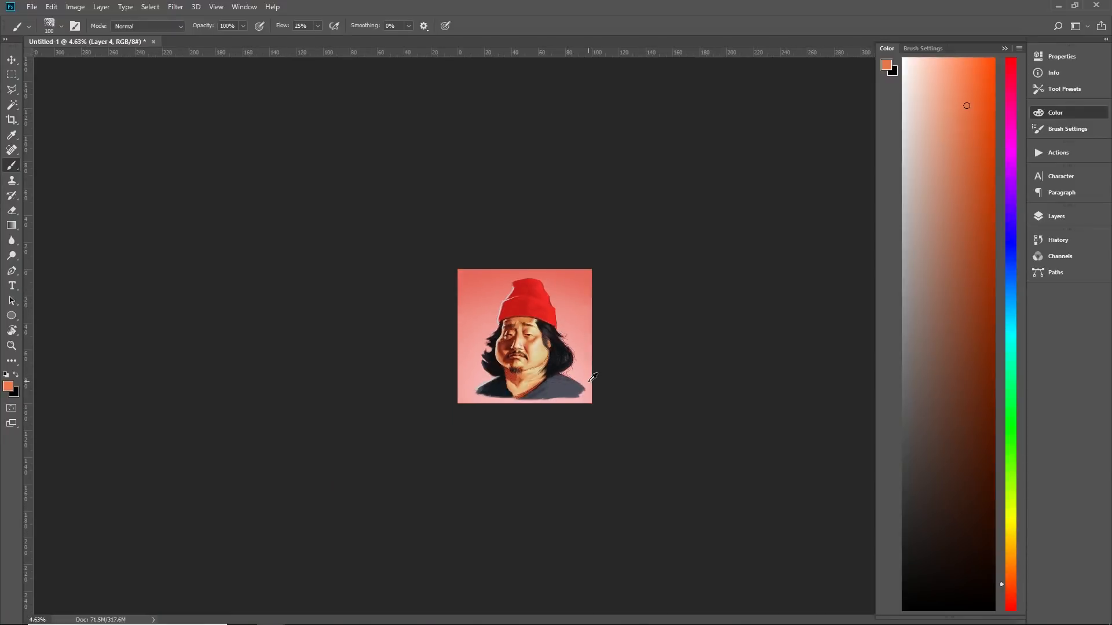
{"action": "scroll", "coordinate": [592, 377], "scroll_direction": "up", "scroll_amount": 8}
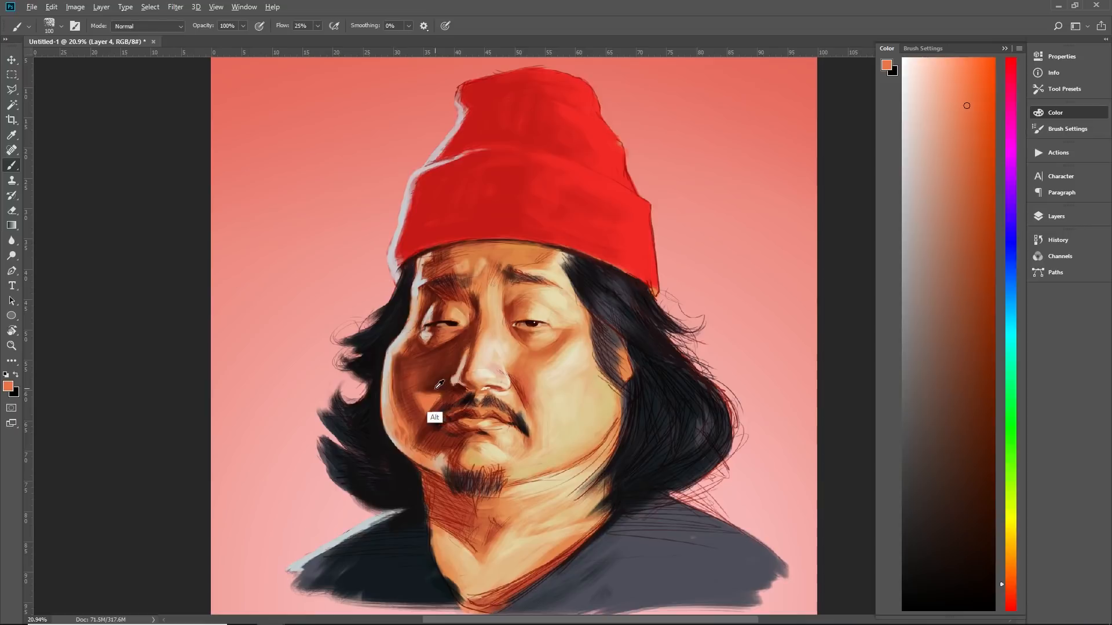
{"action": "left_click", "coordinate": [435, 415], "text": "alt"}
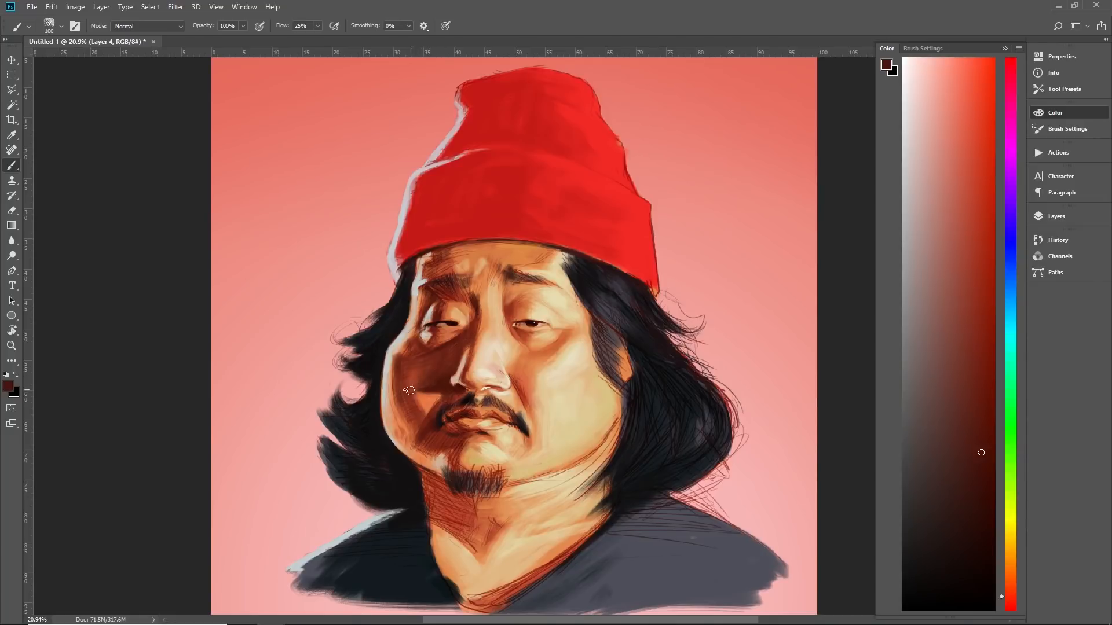
Sample orange and dark brown around the lit triangle on the shaded cheek and reshape that patch of light
{"action": "scroll", "coordinate": [466, 427], "scroll_direction": "down", "scroll_amount": 3}
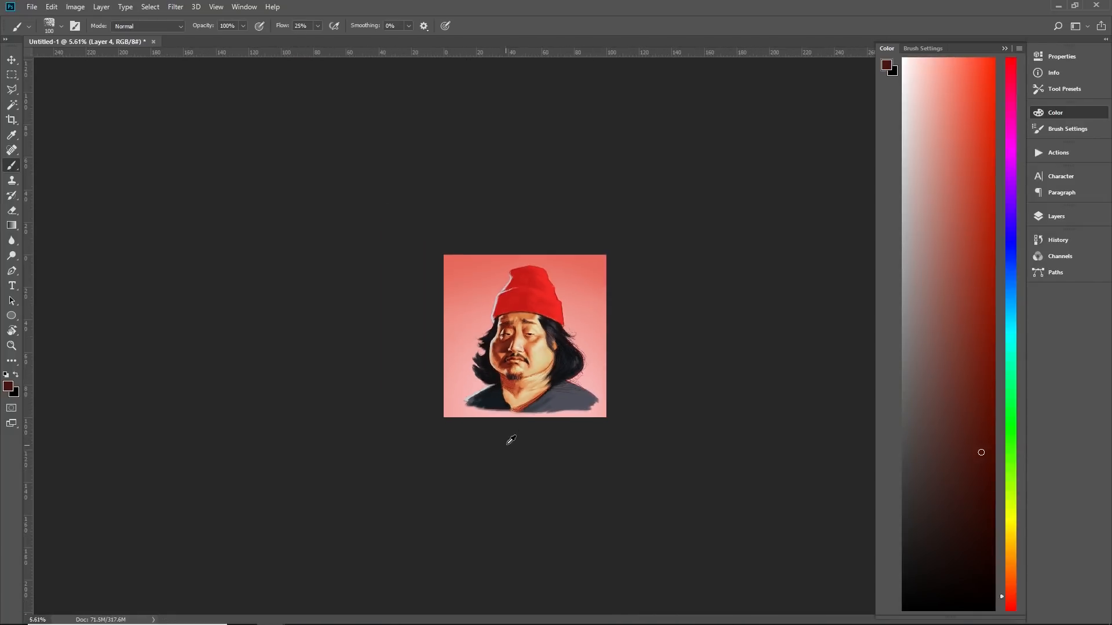
{"action": "scroll", "coordinate": [506, 442], "scroll_direction": "up", "scroll_amount": 5}
{"action": "scroll", "coordinate": [504, 393], "scroll_direction": "up", "scroll_amount": 1}
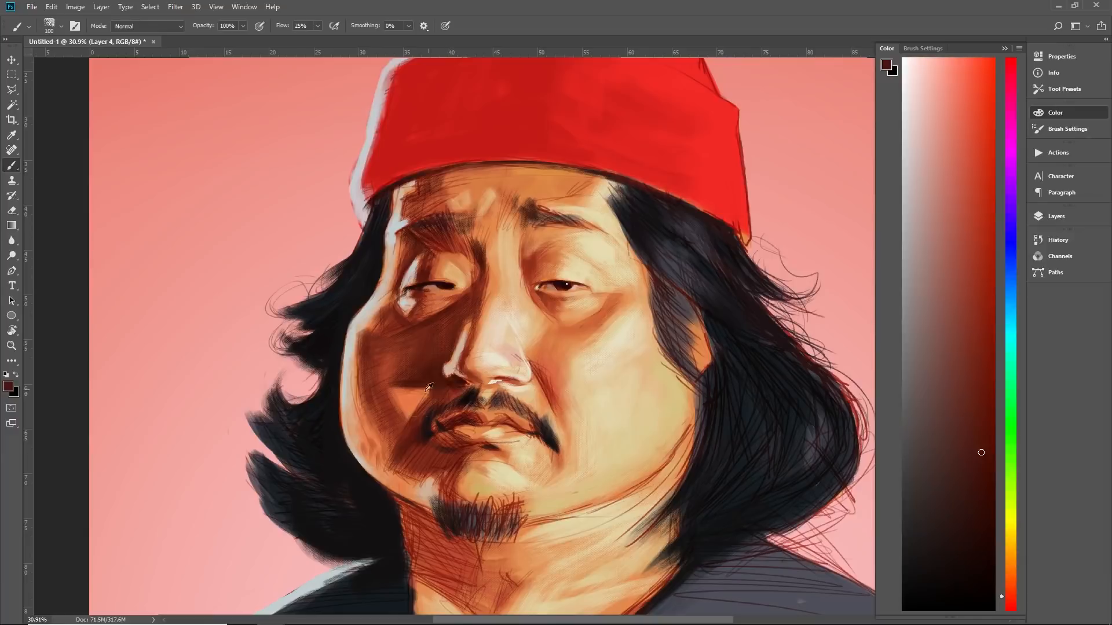
{"action": "left_click", "coordinate": [403, 394], "text": "alt"}
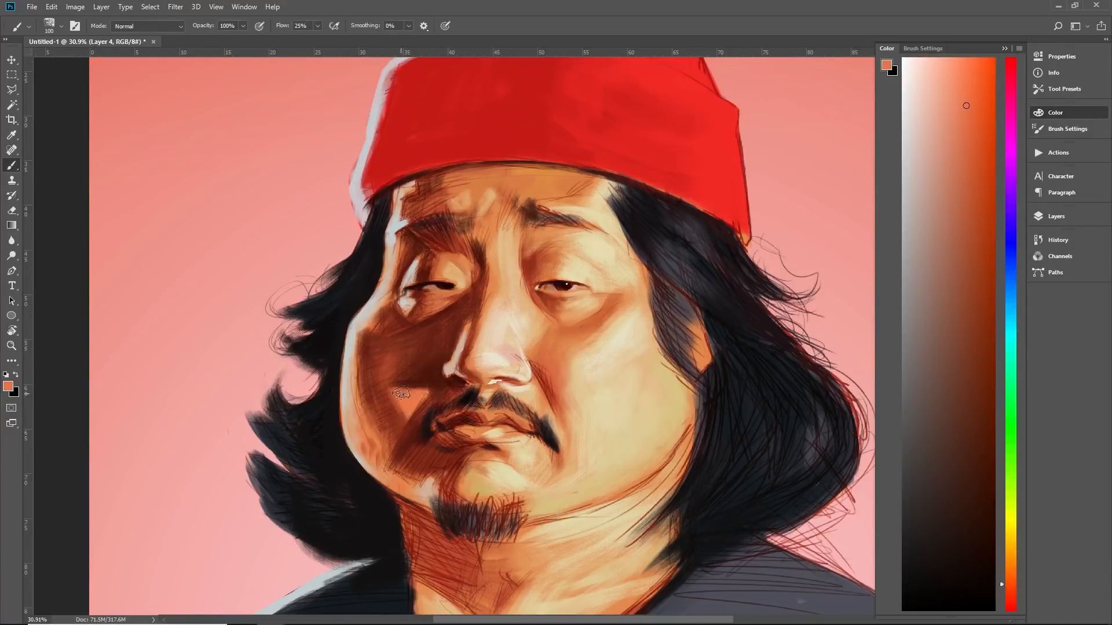
{"action": "left_click", "coordinate": [433, 405], "text": "alt"}
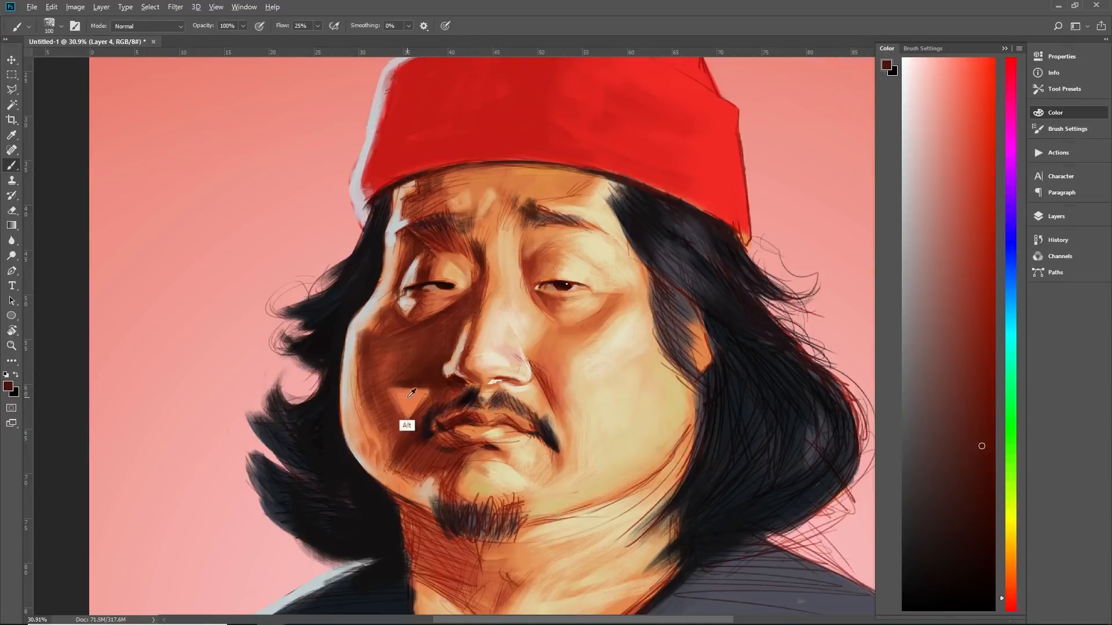
{"action": "left_click", "coordinate": [407, 424], "text": "alt"}
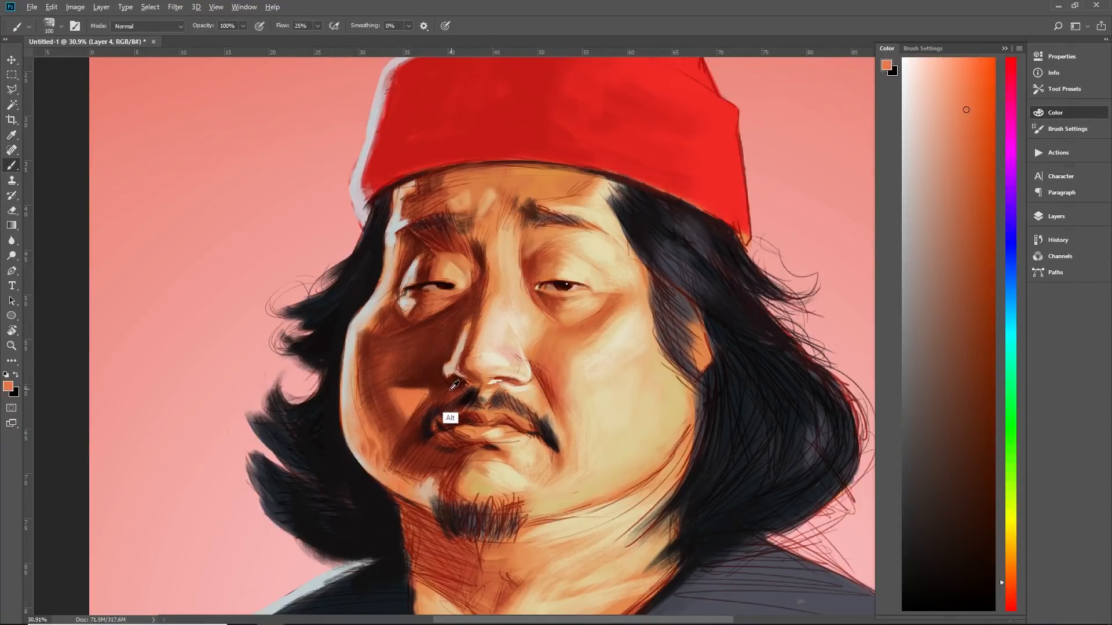
Sample orange and reddish brown beside the nose and mouth and define the edges of the shaded cheek's lit triangle
{"action": "left_click", "coordinate": [447, 417], "text": "alt"}
{"action": "left_click", "coordinate": [405, 398], "text": "alt"}
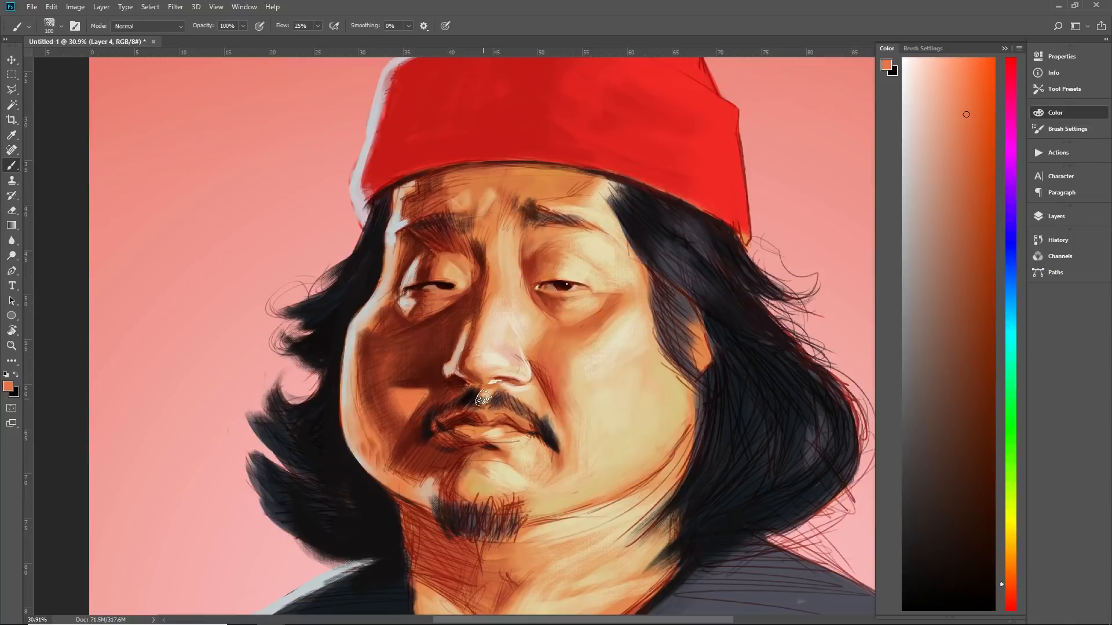
{"action": "left_click", "coordinate": [418, 395], "text": "alt"}
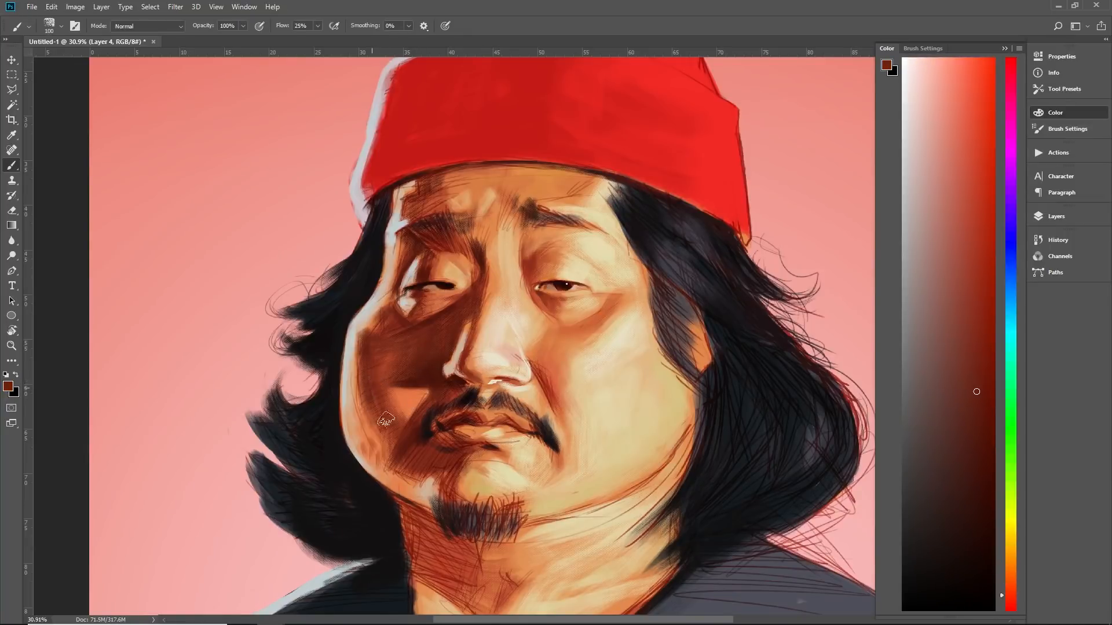
{"action": "left_click", "coordinate": [385, 389], "text": "alt"}
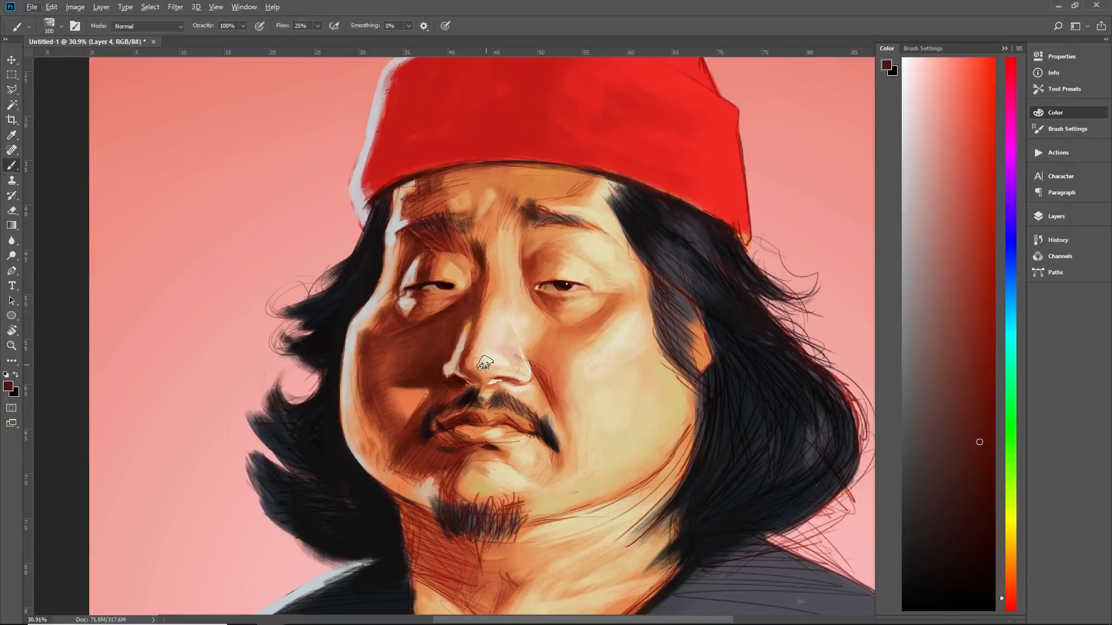
Sample reddish-orange and brown midtones from the shaded cheek and blend the lit triangle into the surrounding shadow
{"action": "left_click", "coordinate": [394, 434], "text": "alt"}
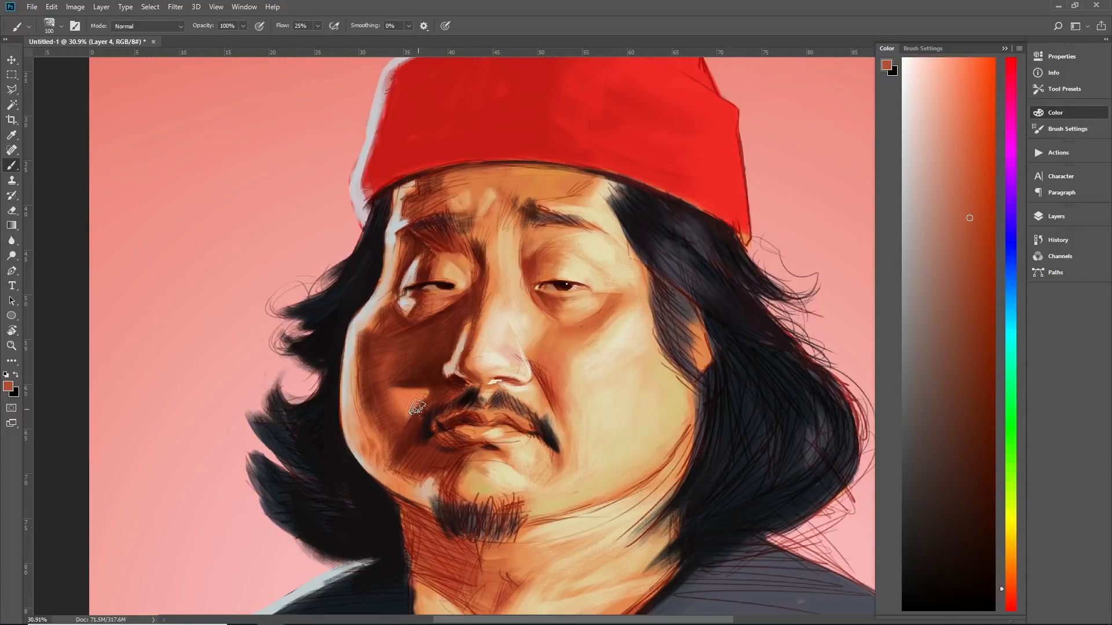
{"action": "left_click", "coordinate": [370, 395], "text": "alt"}
{"action": "left_click", "coordinate": [377, 392], "text": "alt"}
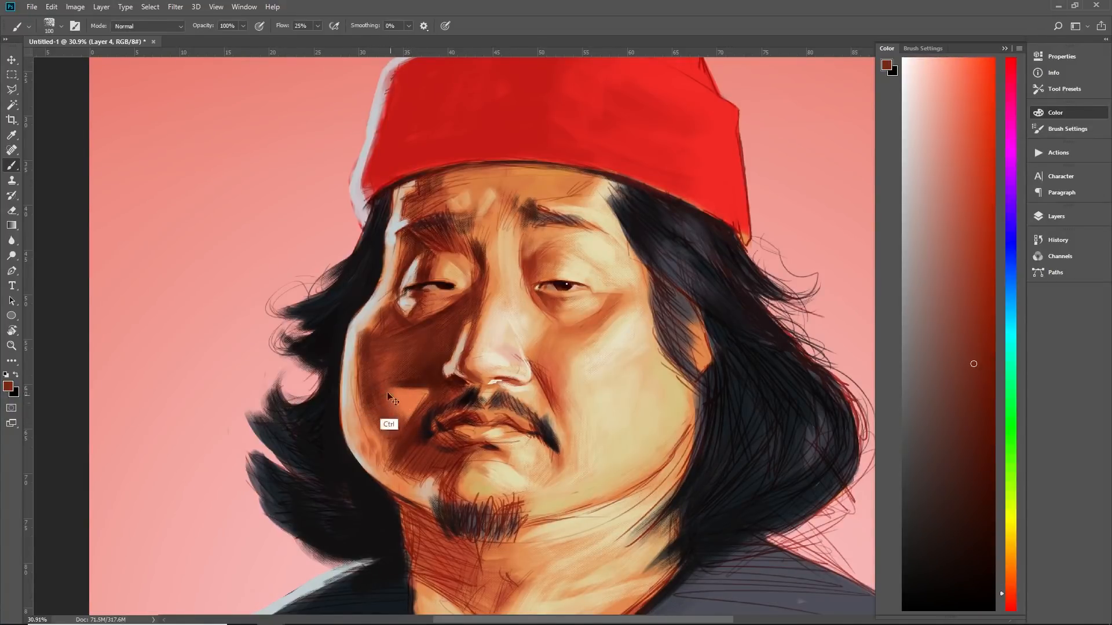
{"action": "left_click", "coordinate": [400, 448], "text": "alt"}
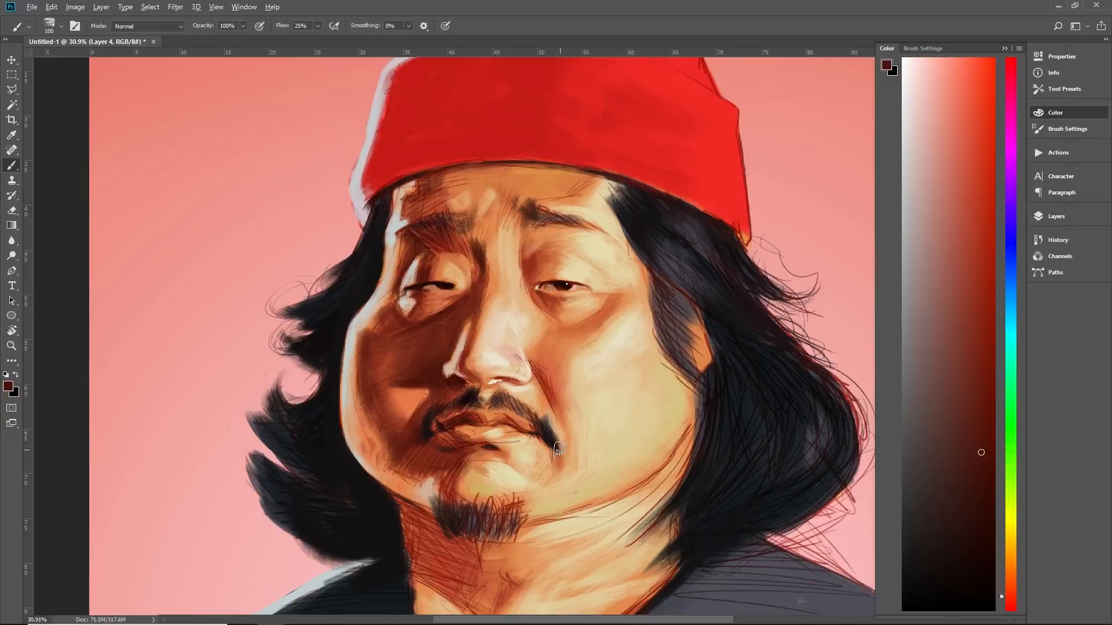
Check the whole portrait, then sample reddish brown from the shaded cheek and paint the shadow down towards the mouth corner
{"action": "scroll", "coordinate": [560, 450], "scroll_direction": "down", "scroll_amount": 6}
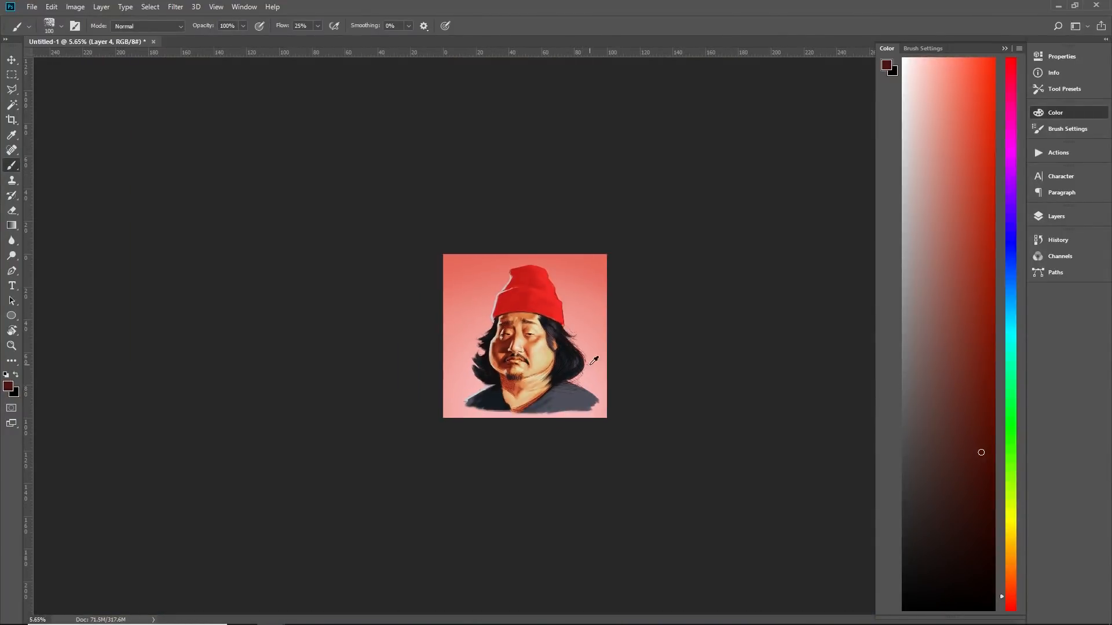
{"action": "scroll", "coordinate": [504, 351], "scroll_direction": "up", "scroll_amount": 12}
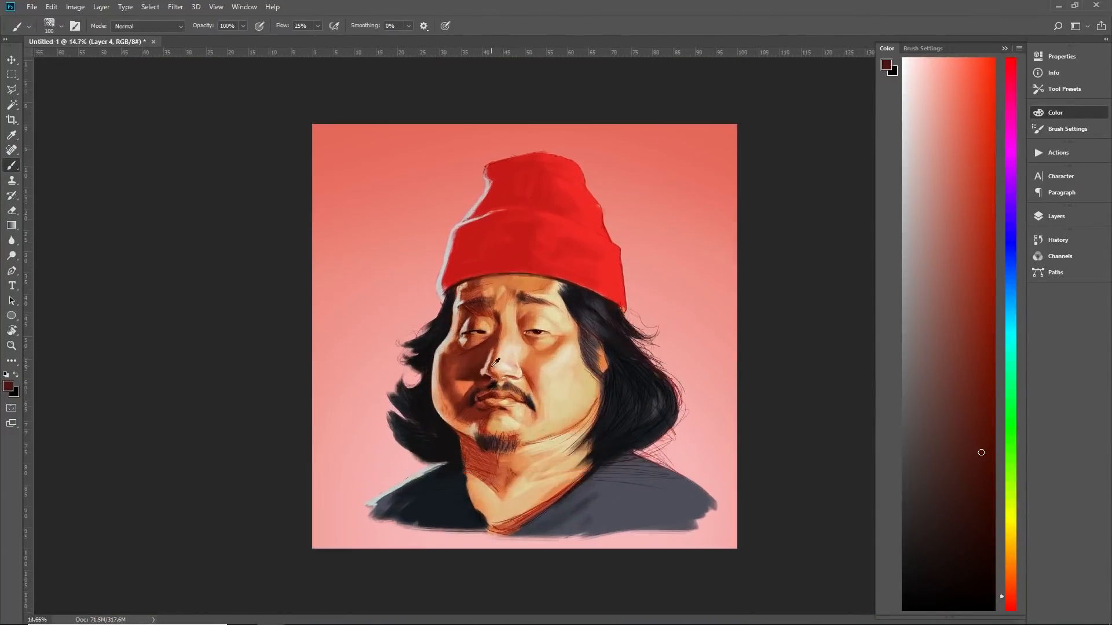
{"action": "scroll", "coordinate": [498, 433], "scroll_direction": "down", "scroll_amount": 2}
{"action": "scroll", "coordinate": [501, 430], "scroll_direction": "down", "scroll_amount": 3}
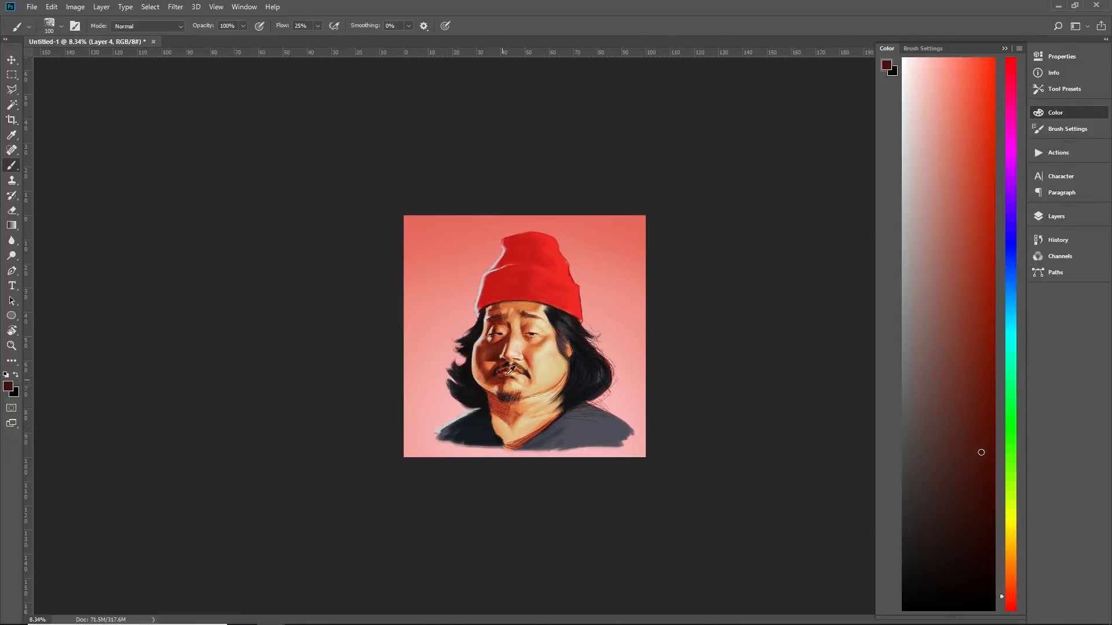
{"action": "scroll", "coordinate": [550, 378], "scroll_direction": "up", "scroll_amount": 8}
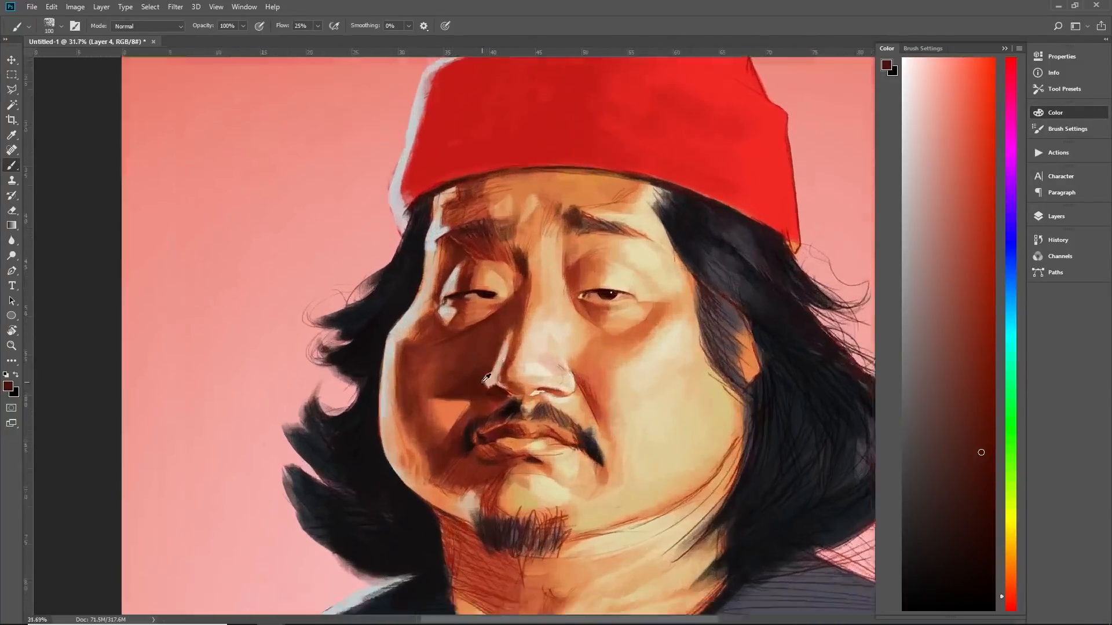
{"action": "left_click", "coordinate": [451, 371], "text": "alt"}
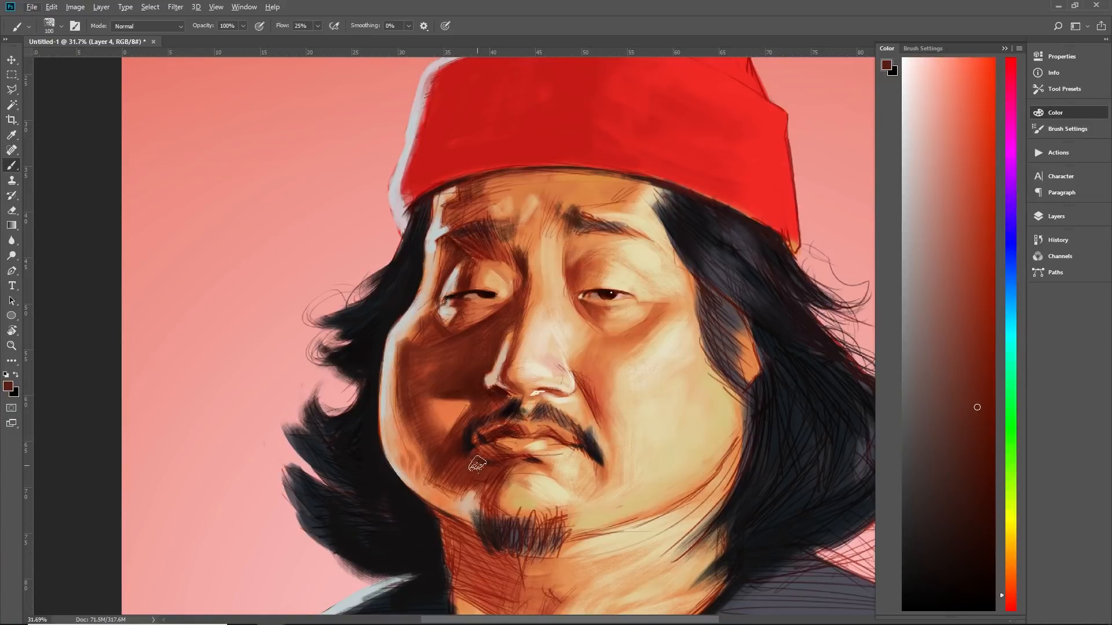
Sample near-black and dark brown at the shaded mouth corner, reduce the brush to size 60, and darken the shadow there
{"action": "left_click", "coordinate": [474, 443], "text": "alt"}
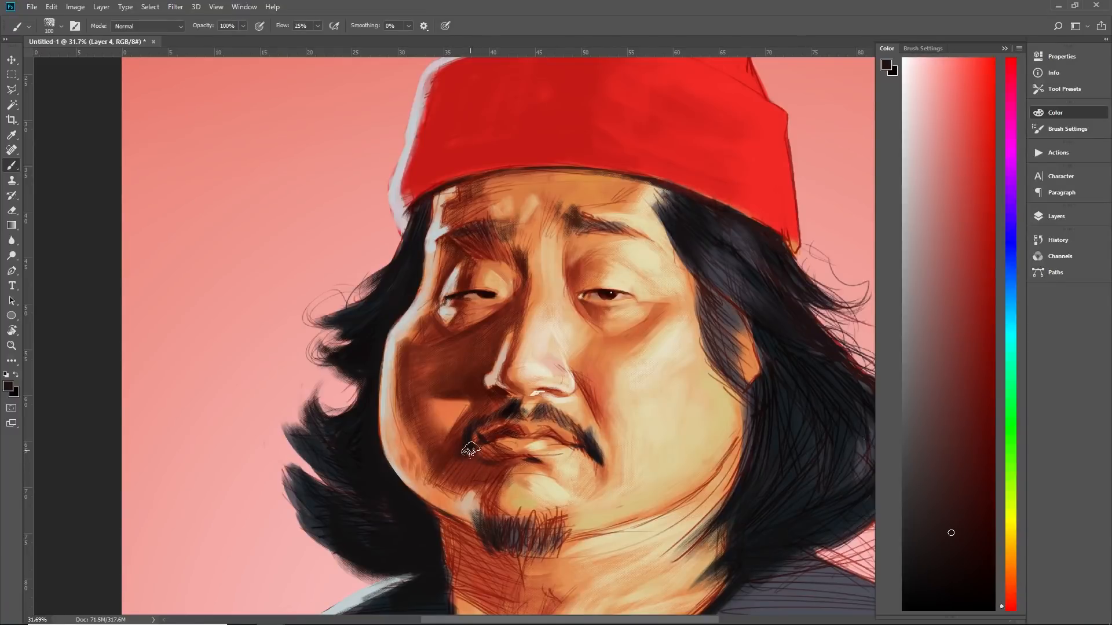
{"action": "left_click_drag", "start_coordinate": [473, 450], "coordinate": [458, 464]}
{"action": "left_click", "coordinate": [472, 471], "text": "alt"}
{"action": "key", "text": "bracketleft"}
{"action": "key", "text": "bracketleft"}
{"action": "key", "text": "bracketleft"}
{"action": "left_click", "coordinate": [491, 451], "text": "alt"}
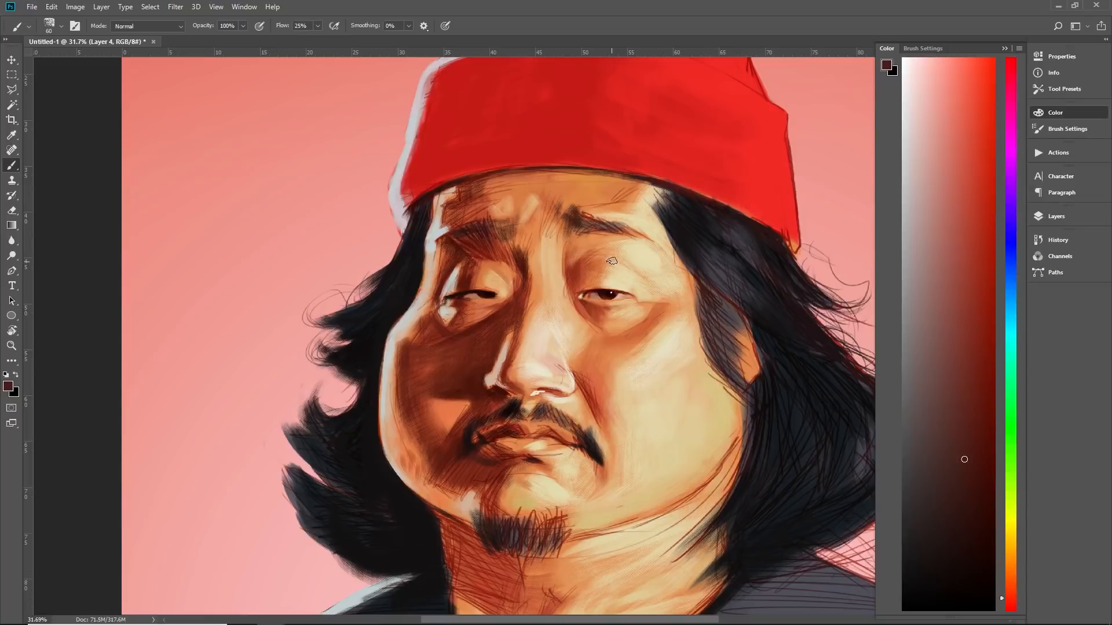
Darken the upper lip's shadow and strengthen the shaded half of the mustache with sampled near-black tones
{"action": "left_click_drag", "start_coordinate": [528, 430], "coordinate": [511, 434]}
{"action": "left_click", "coordinate": [479, 428], "text": "alt"}
{"action": "left_click", "coordinate": [527, 396], "text": "alt"}
{"action": "left_click_drag", "start_coordinate": [514, 405], "coordinate": [472, 430]}
Sample a pale highlight and a reddish brown at the shaded eye and refine its outer corner and upper lid
{"action": "scroll", "coordinate": [588, 349], "scroll_direction": "down", "scroll_amount": 8}
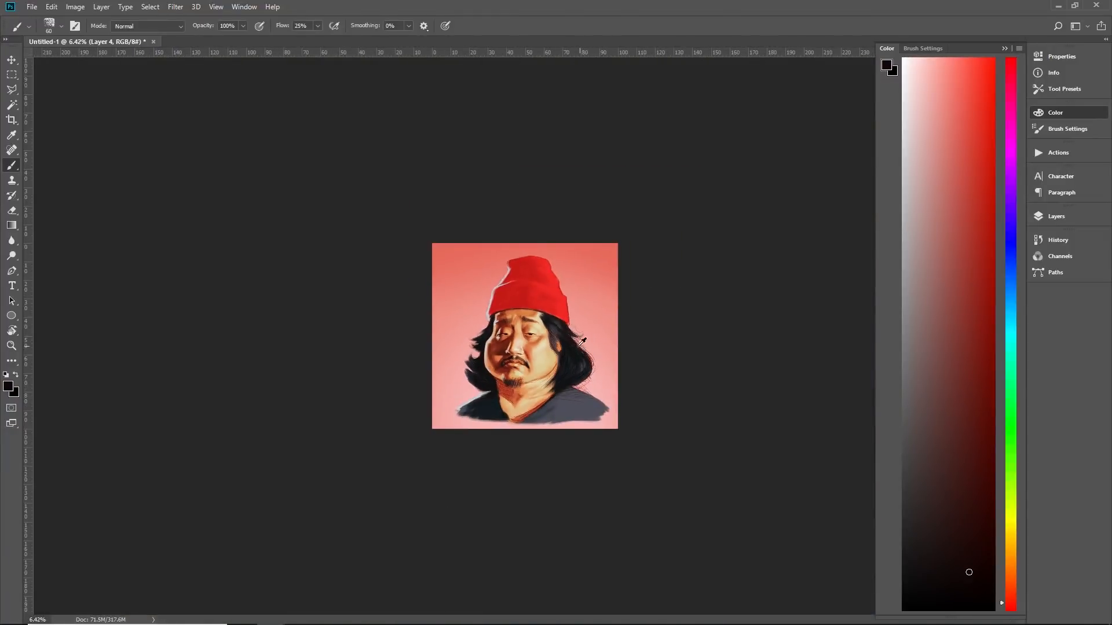
{"action": "scroll", "coordinate": [582, 342], "scroll_direction": "up", "scroll_amount": 7}
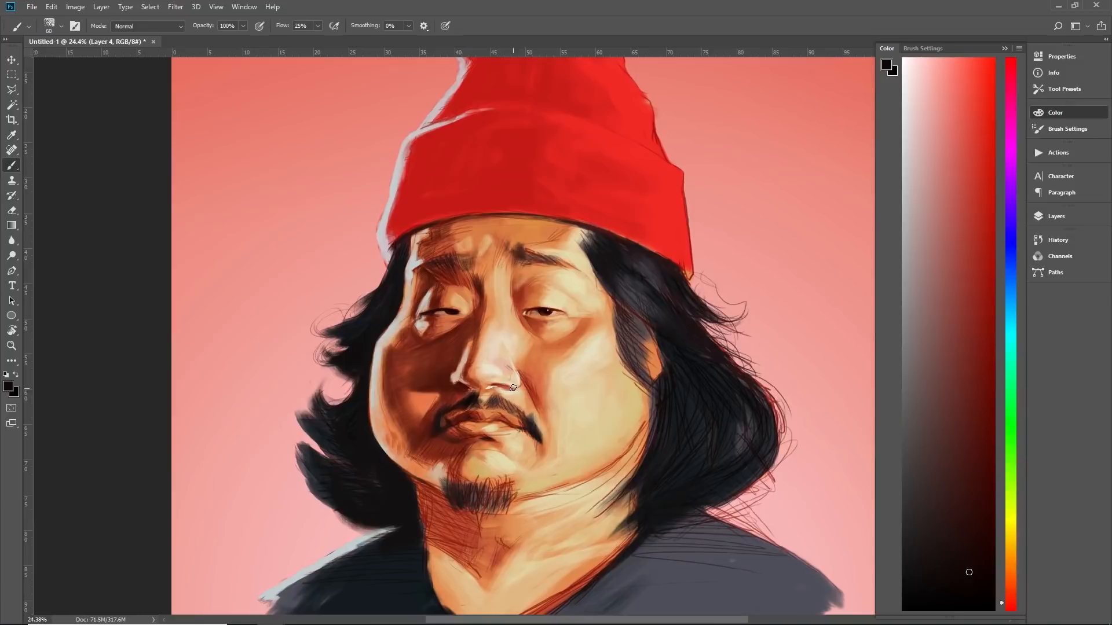
{"action": "left_click", "coordinate": [425, 305], "text": "alt"}
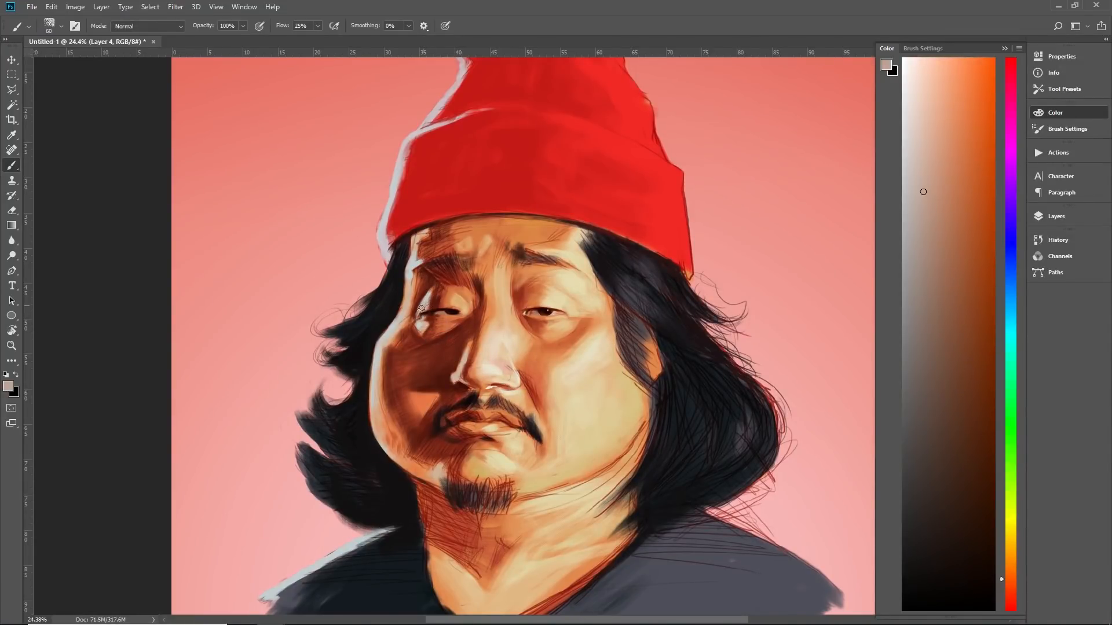
{"action": "left_click", "coordinate": [430, 308], "text": "alt"}
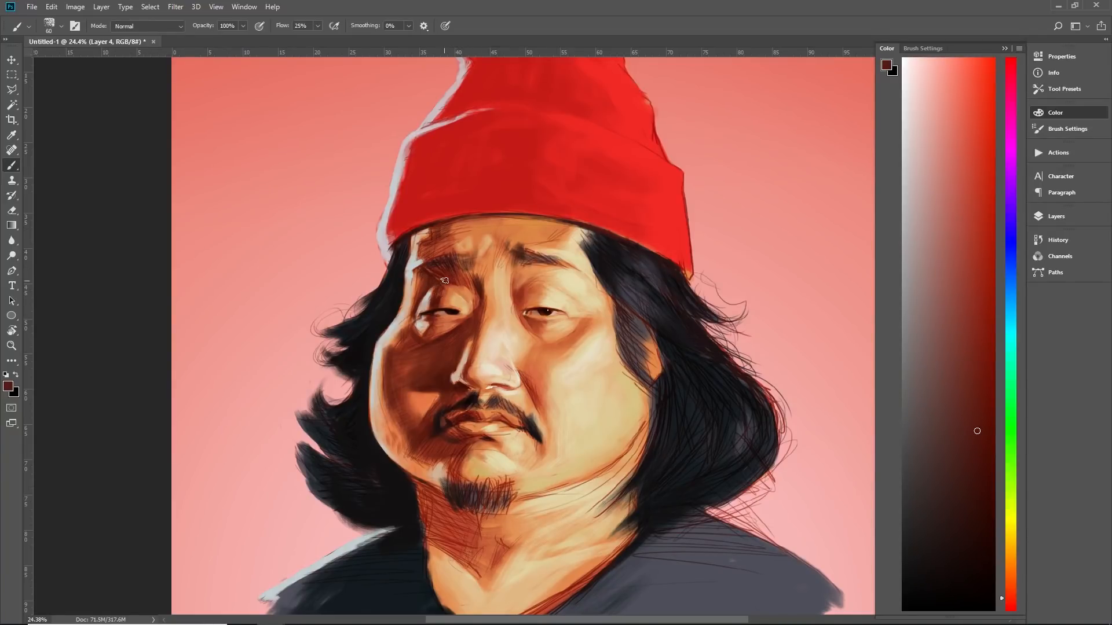
Enlarge the brush to size 110, sample orange and pale yellow from the skin, and paint over sketch lines on the lit forehead
{"action": "scroll", "coordinate": [432, 402], "scroll_direction": "down", "scroll_amount": 10}
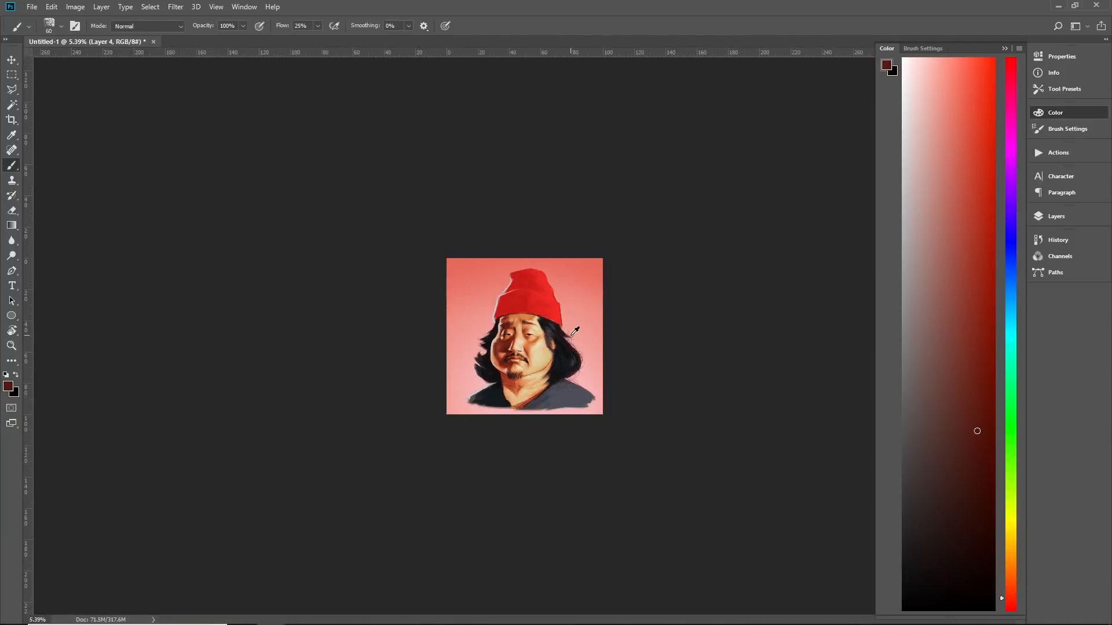
{"action": "scroll", "coordinate": [500, 375], "scroll_direction": "up", "scroll_amount": 3}
{"action": "scroll", "coordinate": [502, 372], "scroll_direction": "up", "scroll_amount": 8}
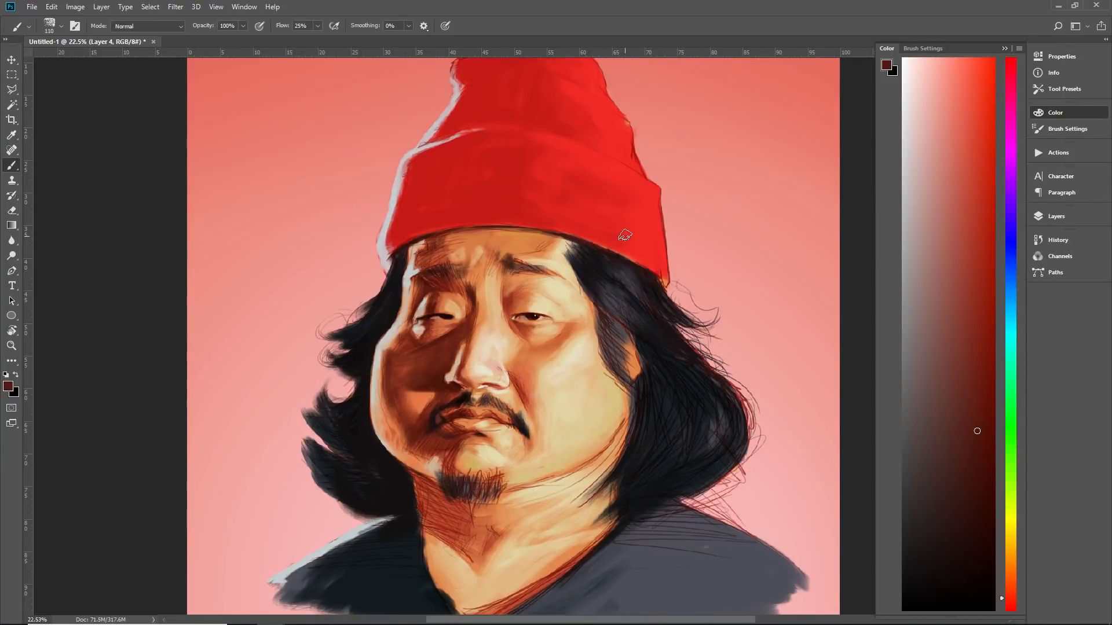
{"action": "key", "text": "alt"}
{"action": "left_click", "coordinate": [546, 244], "text": "alt"}
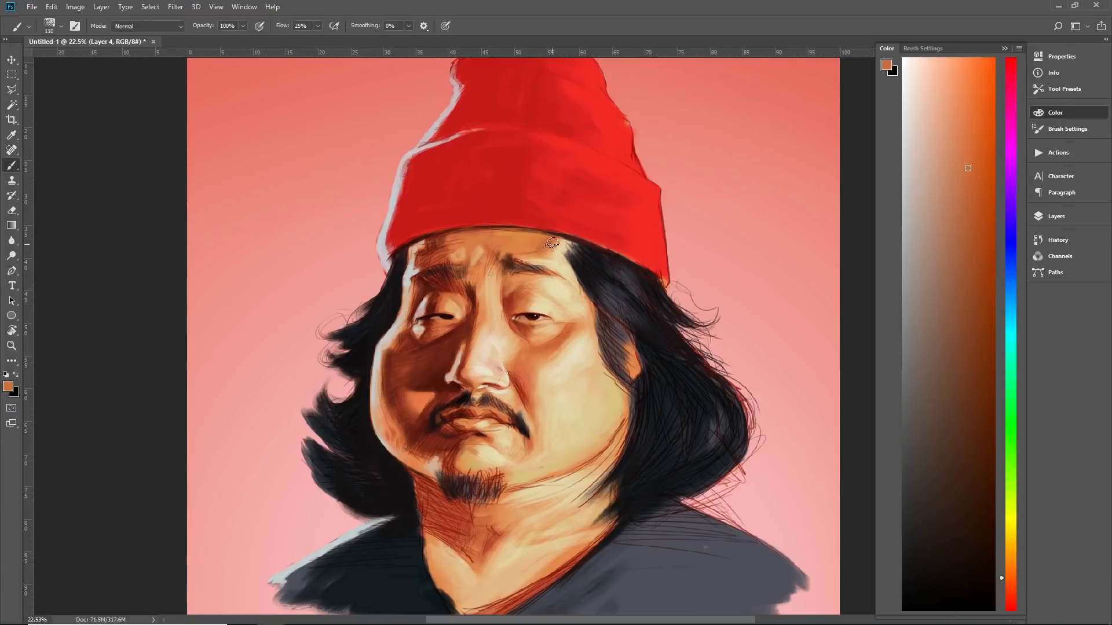
{"action": "left_click", "coordinate": [567, 293], "text": "alt"}
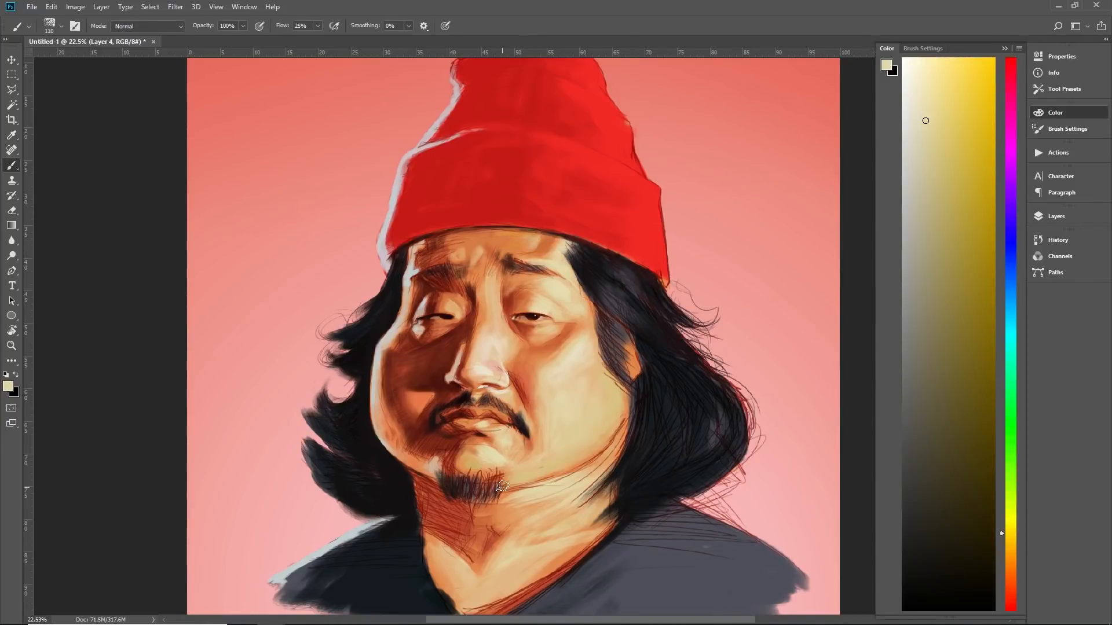
Sample dark brown from the shaded eyebrow and the hairline and touch up the brow and the forehead's edge
{"action": "scroll", "coordinate": [502, 487], "scroll_direction": "down", "scroll_amount": 5}
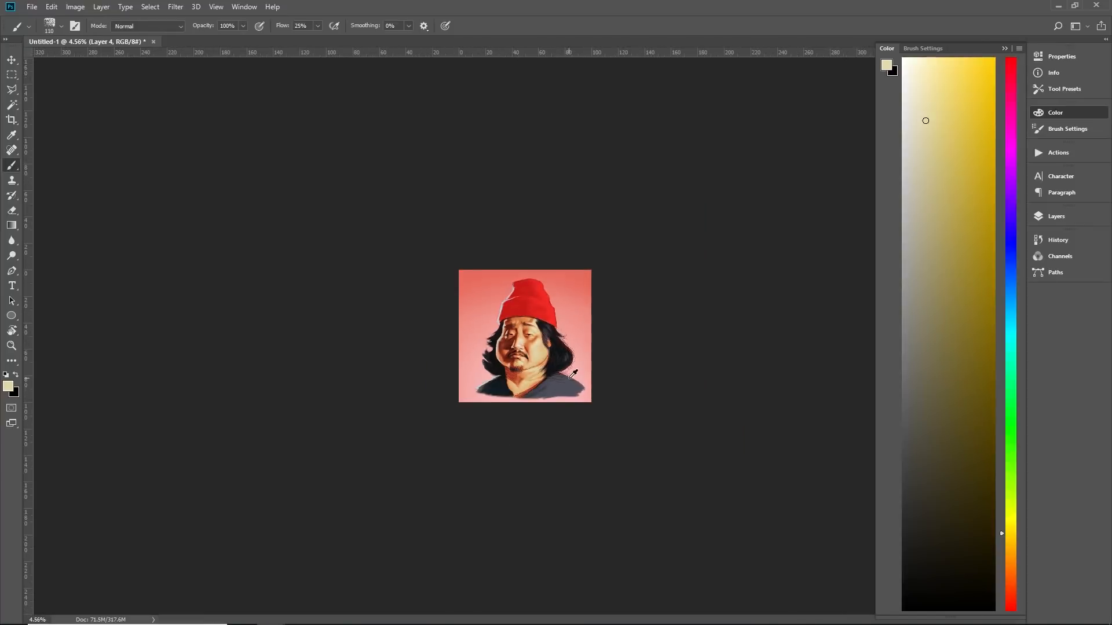
{"action": "scroll", "coordinate": [573, 374], "scroll_direction": "up", "scroll_amount": 5}
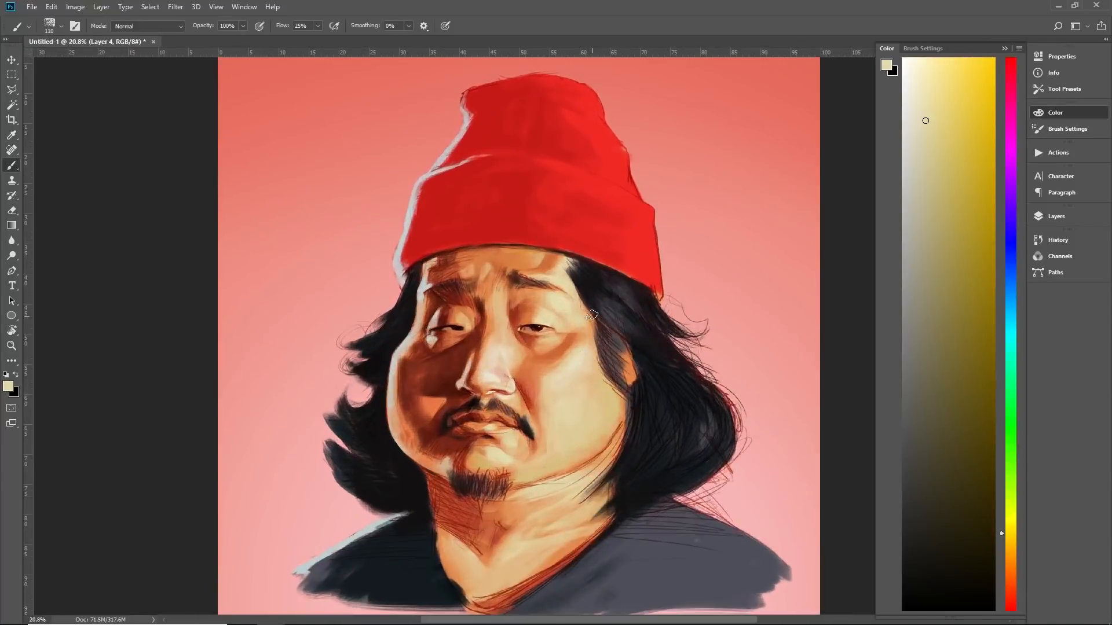
{"action": "left_click", "coordinate": [444, 281], "text": "alt"}
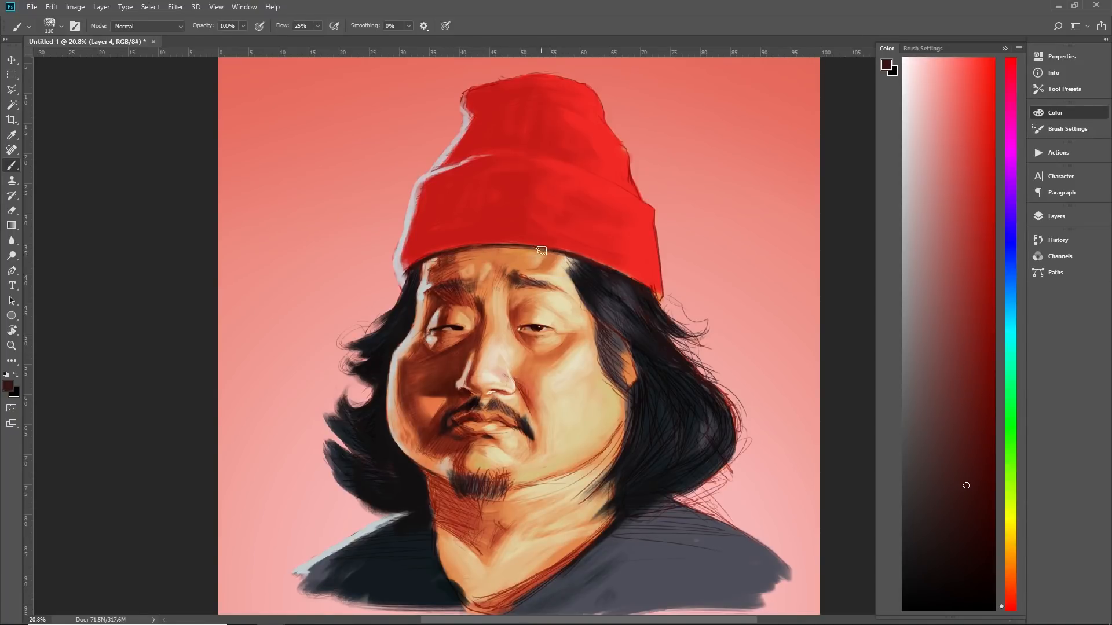
{"action": "left_click", "coordinate": [582, 262], "text": "alt"}
Sample a reddish brown from the shaded cheek and paint it into the cheek's shadow
{"action": "scroll", "coordinate": [566, 285], "scroll_direction": "down", "scroll_amount": 10}
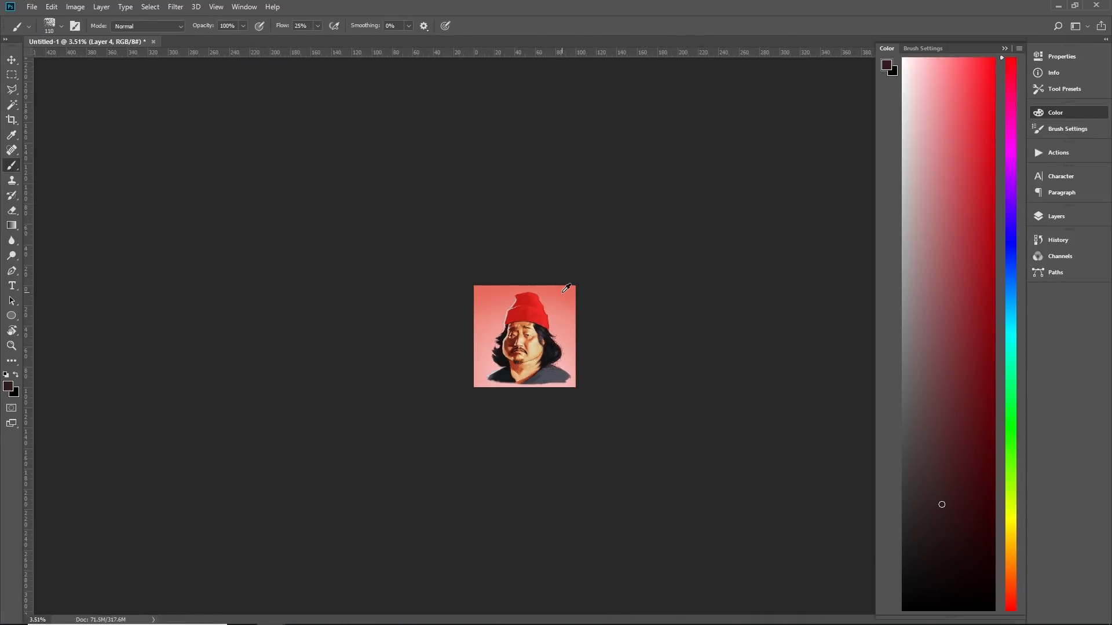
{"action": "scroll", "coordinate": [477, 341], "scroll_direction": "up", "scroll_amount": 10}
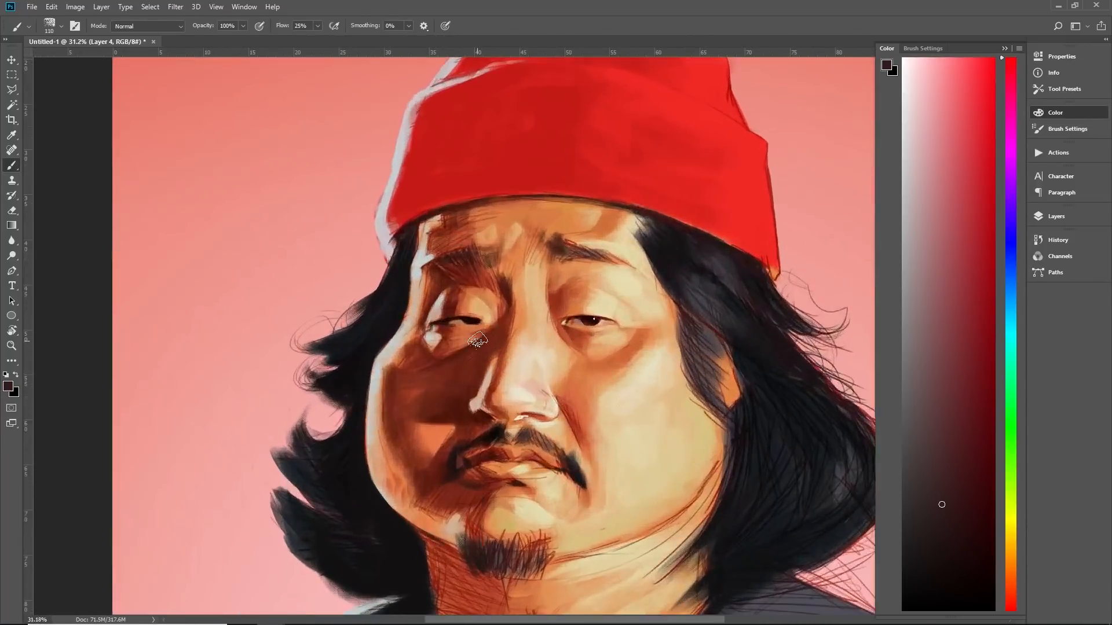
{"action": "left_click", "coordinate": [427, 395], "text": "alt"}
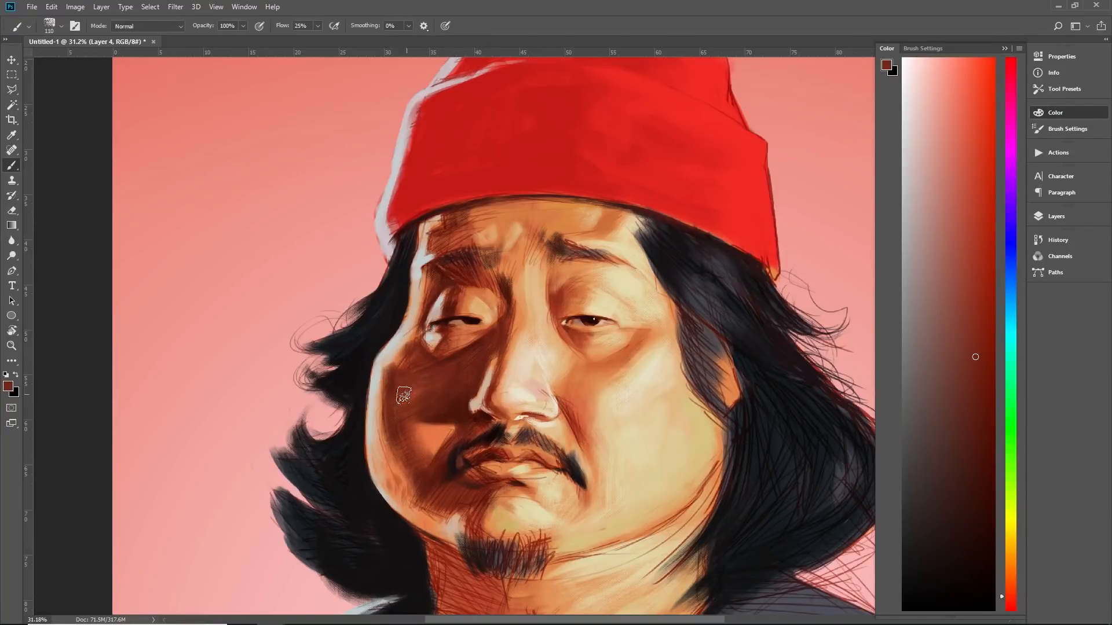
{"action": "scroll", "coordinate": [603, 246], "scroll_direction": "down", "scroll_amount": 5}
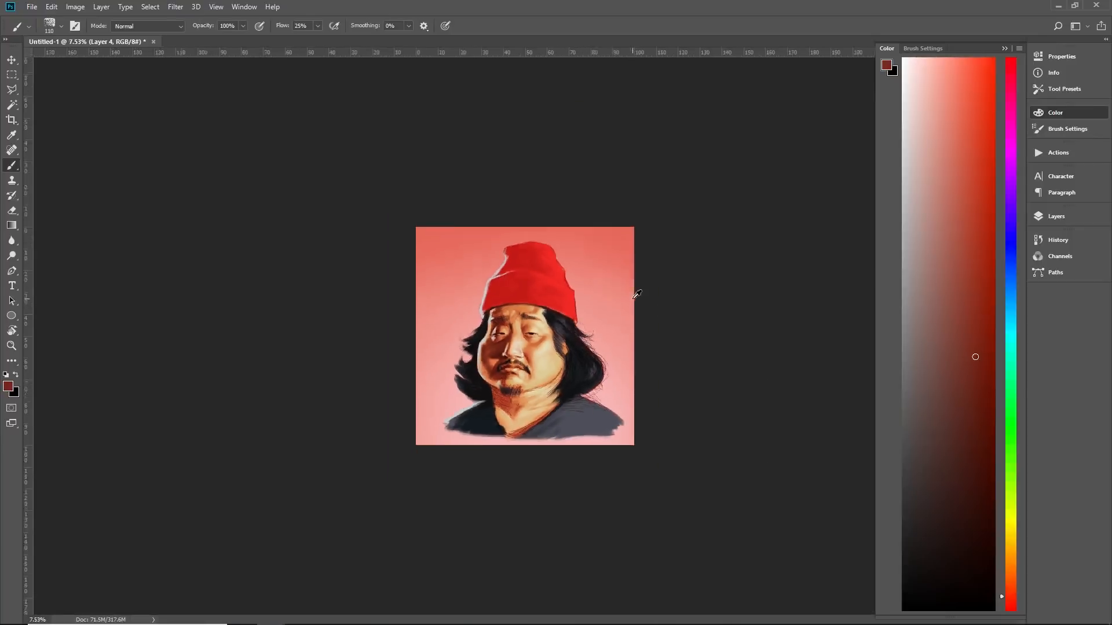
{"action": "scroll", "coordinate": [585, 339], "scroll_direction": "up", "scroll_amount": 2}
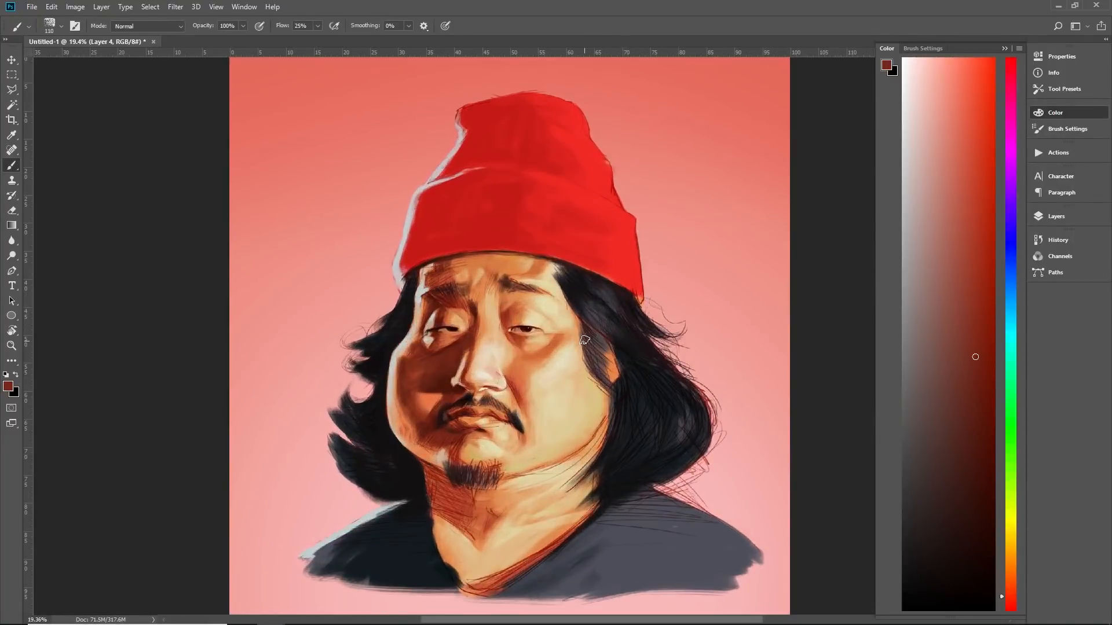
Sample near-black from the dark facial hair and darken the goatee with short brush strokes
{"action": "left_click", "coordinate": [421, 455], "text": "alt"}
{"action": "key", "text": "ctrl"}
{"action": "left_click", "coordinate": [460, 431], "text": "alt"}
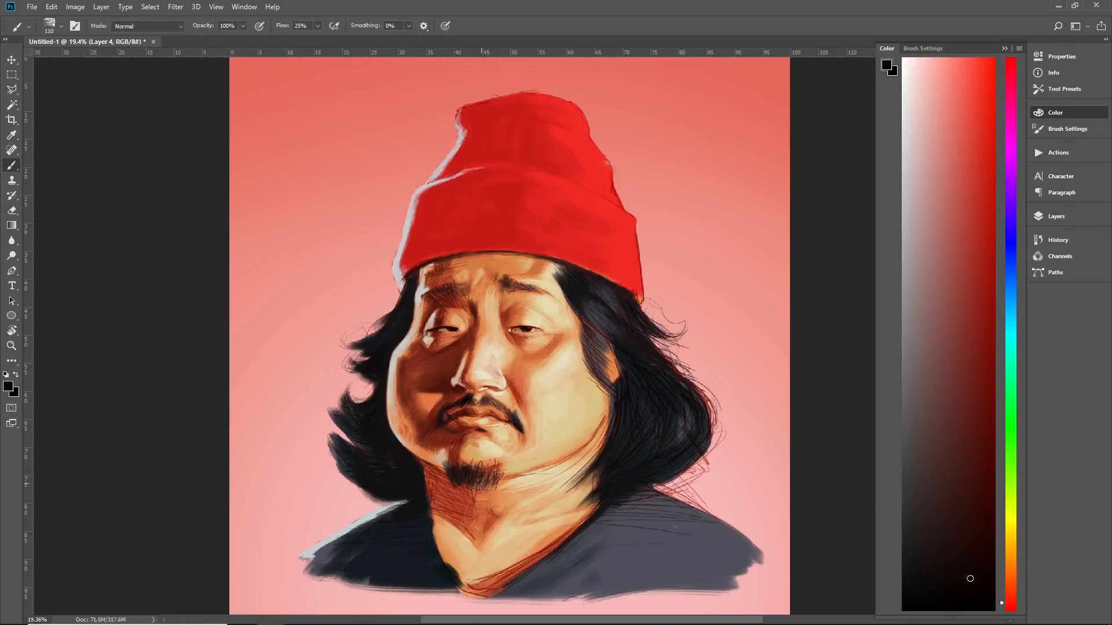
{"action": "left_click_drag", "start_coordinate": [496, 463], "coordinate": [498, 471]}
{"action": "scroll", "coordinate": [542, 402], "scroll_direction": "down", "scroll_amount": 10}
{"action": "scroll", "coordinate": [627, 398], "scroll_direction": "up", "scroll_amount": 10}
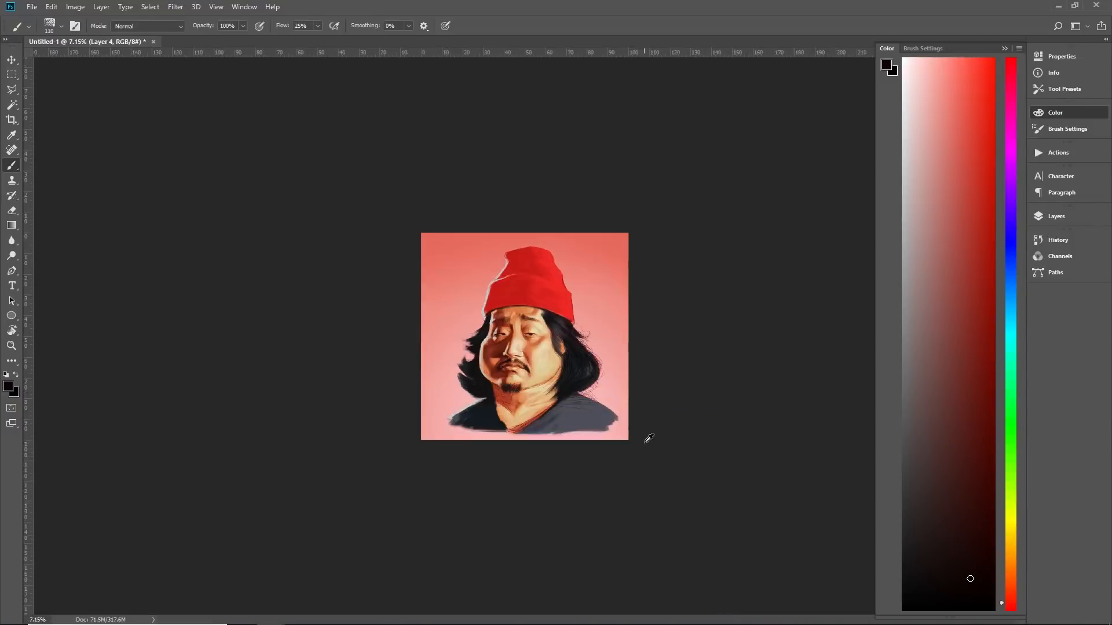
Sample pale peach and neighbouring skin tones and paint over sketch lines on the lit side of the face
{"action": "left_click", "coordinate": [591, 399], "text": "alt"}
{"action": "scroll", "coordinate": [602, 347], "scroll_direction": "down", "scroll_amount": 2}
{"action": "left_click", "coordinate": [585, 371], "text": "alt"}
{"action": "left_click", "coordinate": [565, 365], "text": "alt"}
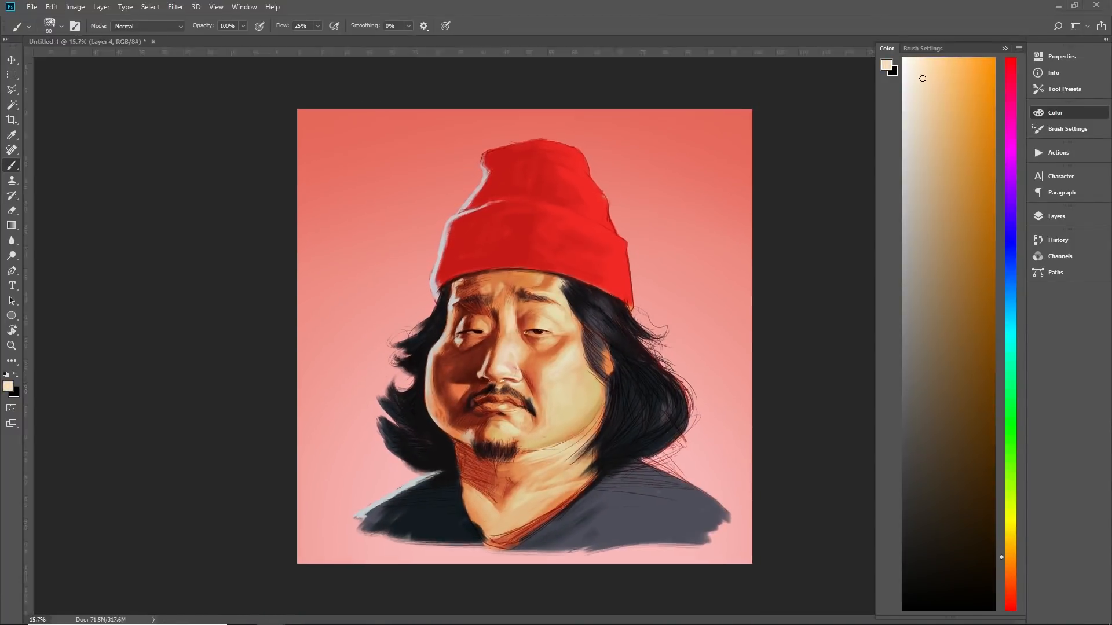
{"action": "scroll", "coordinate": [534, 347], "scroll_direction": "up", "scroll_amount": 3}
{"action": "left_click", "coordinate": [534, 380], "text": "alt"}
{"action": "scroll", "coordinate": [521, 313], "scroll_direction": "up", "scroll_amount": 4}
Shrink the brush, sample a dark reddish brown, and refine the strokes around the furrowed brow
{"action": "left_click", "coordinate": [516, 292], "text": "alt"}
{"action": "left_click", "coordinate": [508, 290], "text": "alt"}
{"action": "key", "text": "bracketleft"}
{"action": "key", "text": "bracketleft"}
{"action": "key", "text": "bracketleft"}
{"action": "key", "text": "bracketleft"}
{"action": "left_click_drag", "start_coordinate": [648, 327], "coordinate": [602, 319]}
{"action": "left_click", "coordinate": [484, 290], "text": "alt"}
{"action": "scroll", "coordinate": [603, 316], "scroll_direction": "down", "scroll_amount": 10}
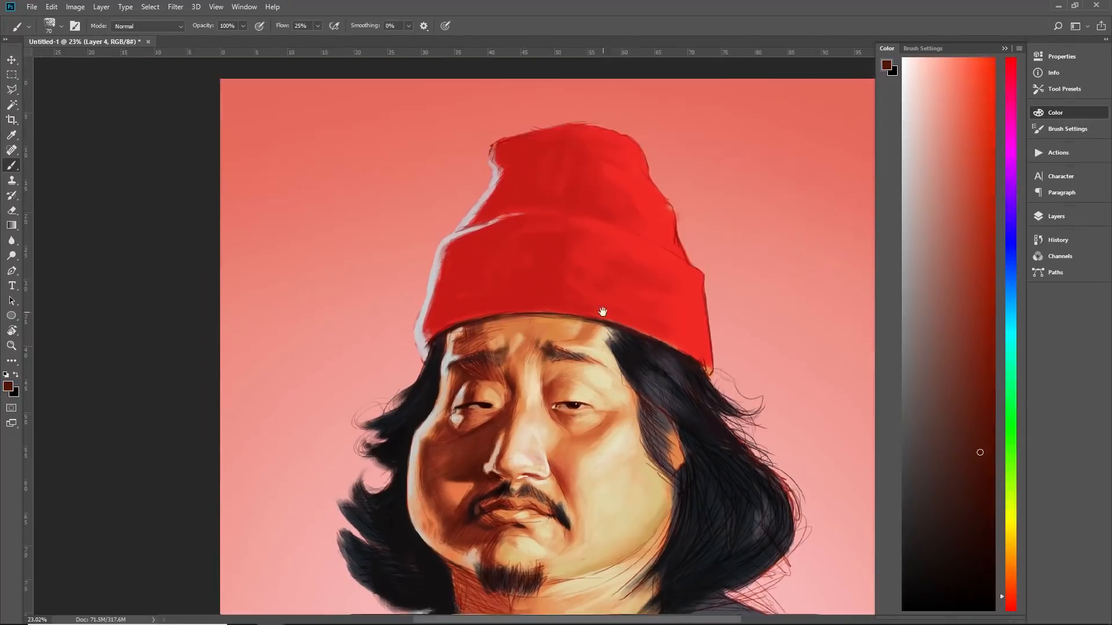
Enlarge the brush to size 90, sample orange tones from the neck, and paint over the hatching in the neck's shadow
{"action": "left_click", "coordinate": [578, 307], "text": "alt"}
{"action": "scroll", "coordinate": [567, 289], "scroll_direction": "up", "scroll_amount": 10}
{"action": "left_click", "coordinate": [457, 316], "text": "alt"}
{"action": "key", "text": "bracketright"}
{"action": "key", "text": "bracketright"}
{"action": "scroll", "coordinate": [556, 243], "scroll_direction": "down", "scroll_amount": 3}
{"action": "left_click", "coordinate": [591, 428], "text": "alt"}
{"action": "scroll", "coordinate": [579, 440], "scroll_direction": "up", "scroll_amount": 3}
{"action": "left_click", "coordinate": [536, 497], "text": "alt"}
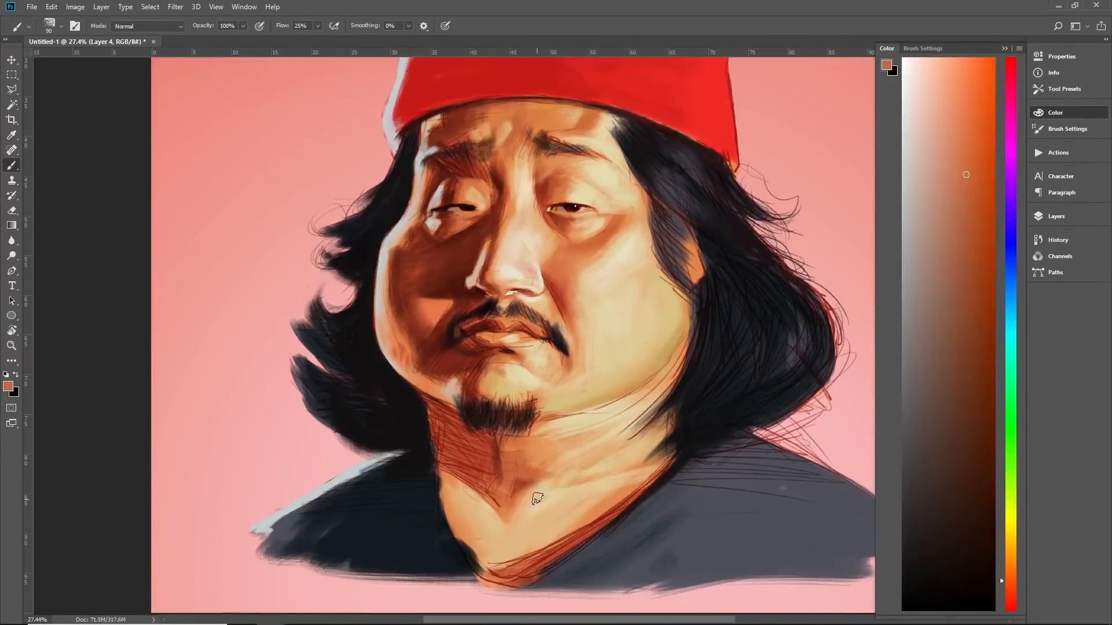
{"action": "scroll", "coordinate": [536, 475], "scroll_direction": "down", "scroll_amount": 2}
{"action": "left_click", "coordinate": [462, 526], "text": "alt"}
{"action": "left_click_drag", "start_coordinate": [461, 525], "coordinate": [434, 481]}
{"action": "scroll", "coordinate": [463, 475], "scroll_direction": "up", "scroll_amount": 2}
{"action": "scroll", "coordinate": [475, 347], "scroll_direction": "down", "scroll_amount": 1}
Sample a dark reddish brown and paint over the hatching in the eyebrow on the shaded side
{"action": "left_click", "coordinate": [483, 312], "text": "alt"}
{"action": "scroll", "coordinate": [556, 303], "scroll_direction": "down", "scroll_amount": 3}
{"action": "left_click", "coordinate": [546, 301], "text": "alt"}
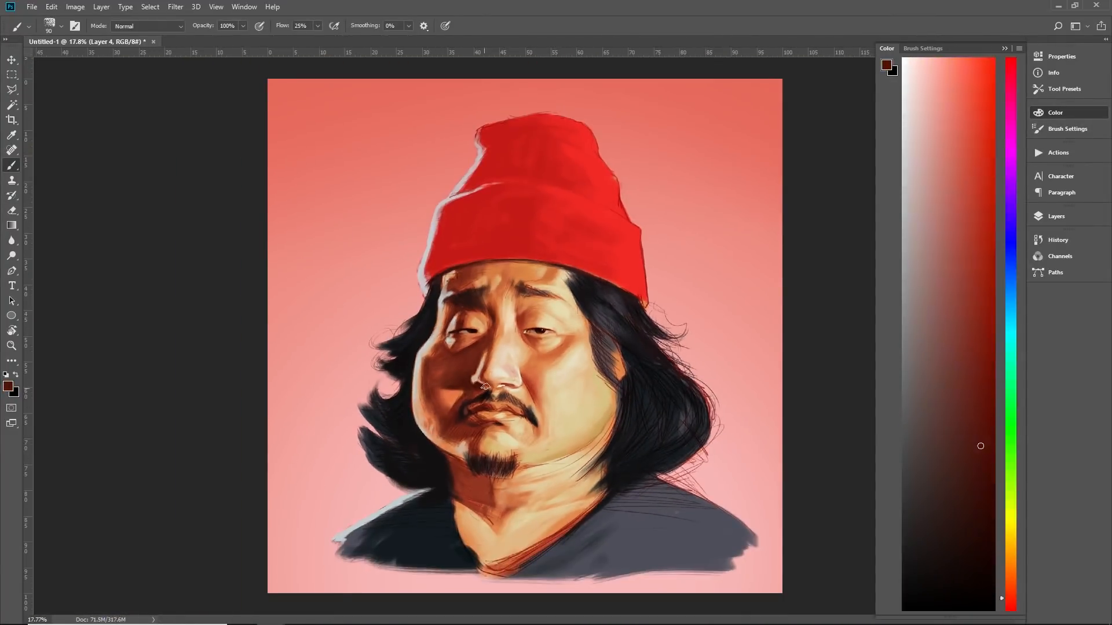
{"action": "scroll", "coordinate": [614, 452], "scroll_direction": "up", "scroll_amount": 3}
{"action": "left_click", "coordinate": [606, 427], "text": "alt"}
Reduce the brush to size 35, sample near-black, and sharpen the shaded eyebrow and facial hair
{"action": "left_click", "coordinate": [492, 383], "text": "alt"}
{"action": "key", "text": "bracketleft"}
{"action": "key", "text": "bracketleft"}
{"action": "key", "text": "bracketleft"}
{"action": "key", "text": "bracketleft"}
{"action": "key", "text": "bracketleft"}
{"action": "key", "text": "bracketleft"}
{"action": "key", "text": "bracketleft"}
{"action": "scroll", "coordinate": [564, 377], "scroll_direction": "down", "scroll_amount": 5}
{"action": "left_click", "coordinate": [603, 371], "text": "alt"}
Save the painting as a layered Photoshop file named bobbylee in the bobbylee folder with Maximize Compatibility on
{"action": "key", "text": "ctrl+s"}
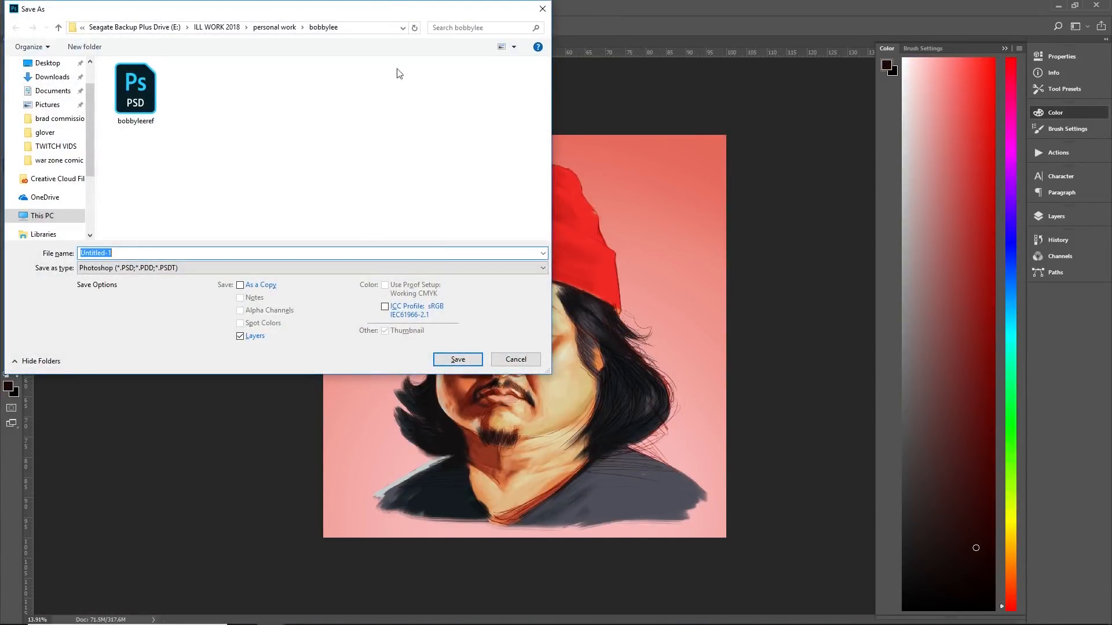
{"action": "left_click_drag", "start_coordinate": [371, 20], "coordinate": [431, 73]}
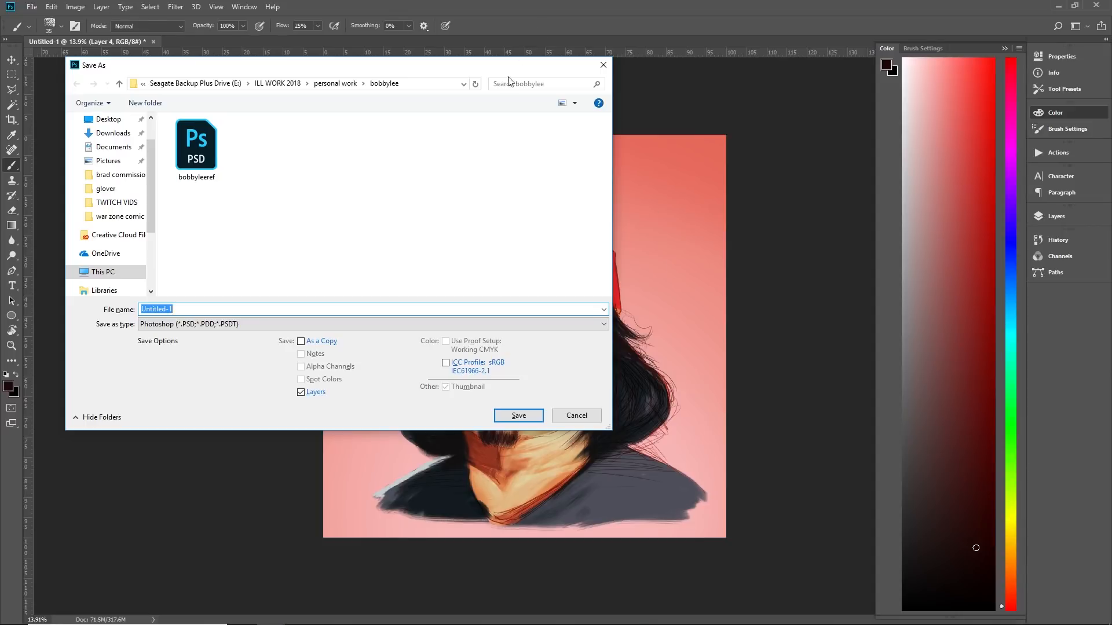
{"action": "left_click_drag", "start_coordinate": [520, 74], "coordinate": [574, 106]}
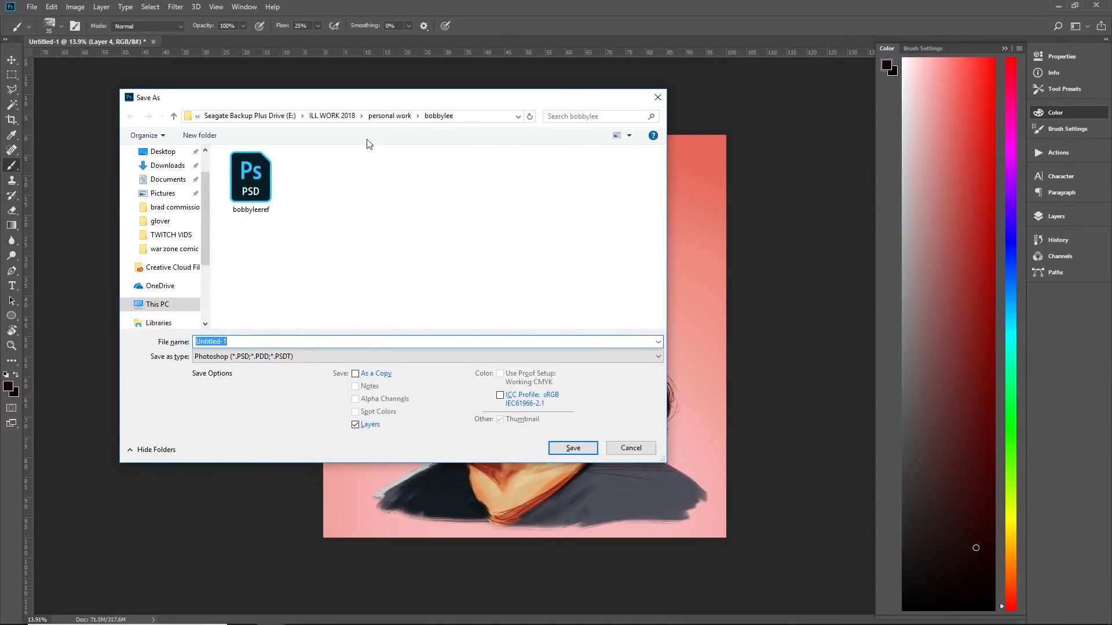
{"action": "type", "text": "bobbylee"}
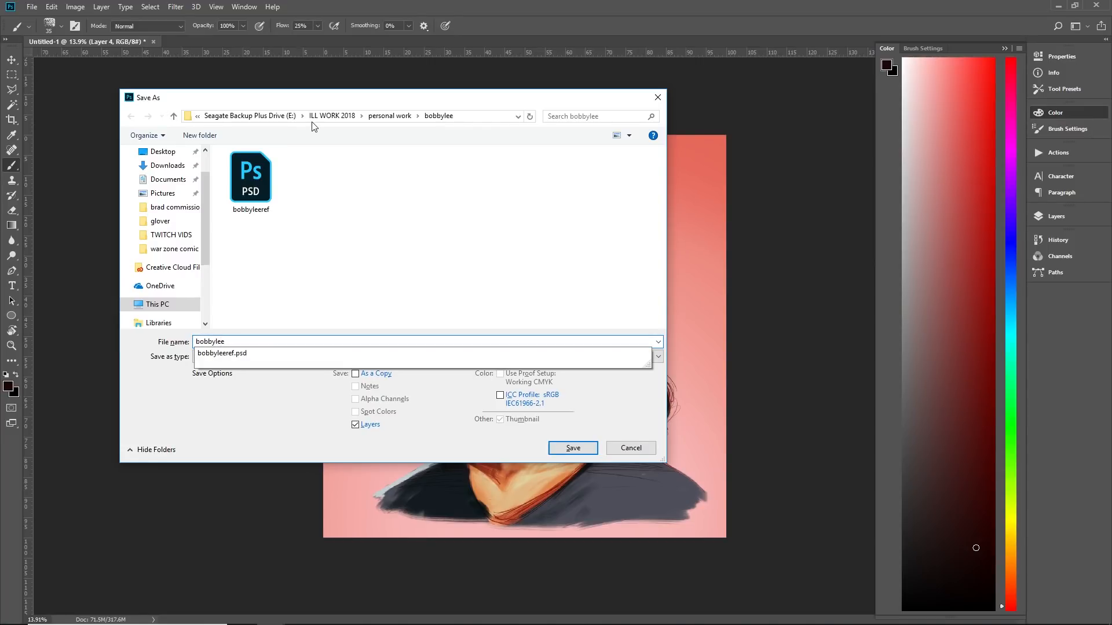
{"action": "key", "text": "Return"}
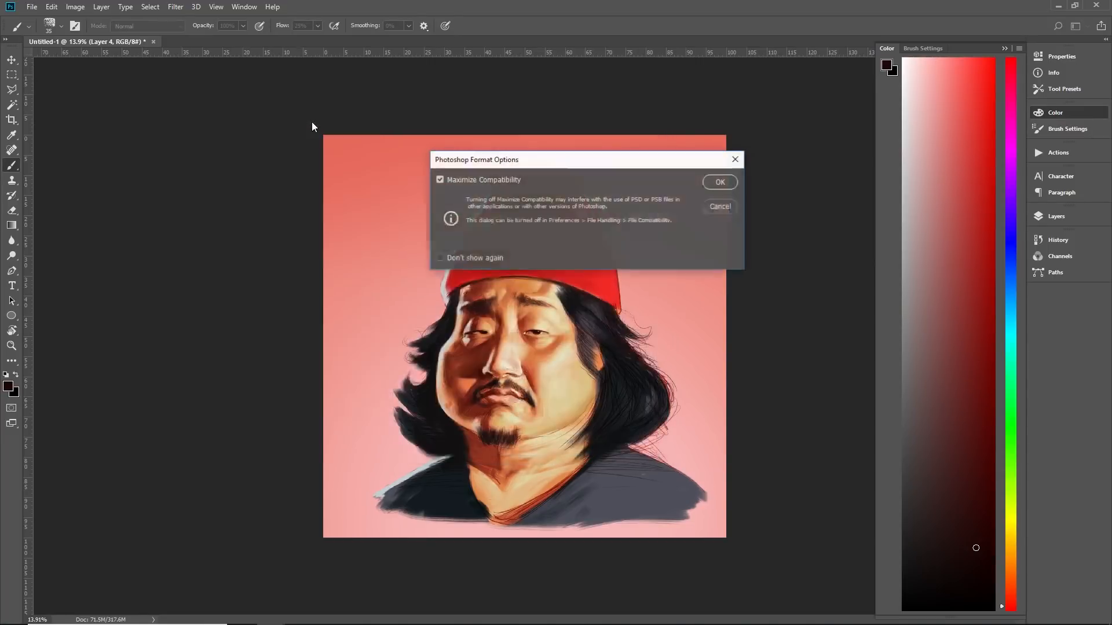
{"action": "key", "text": "Return"}
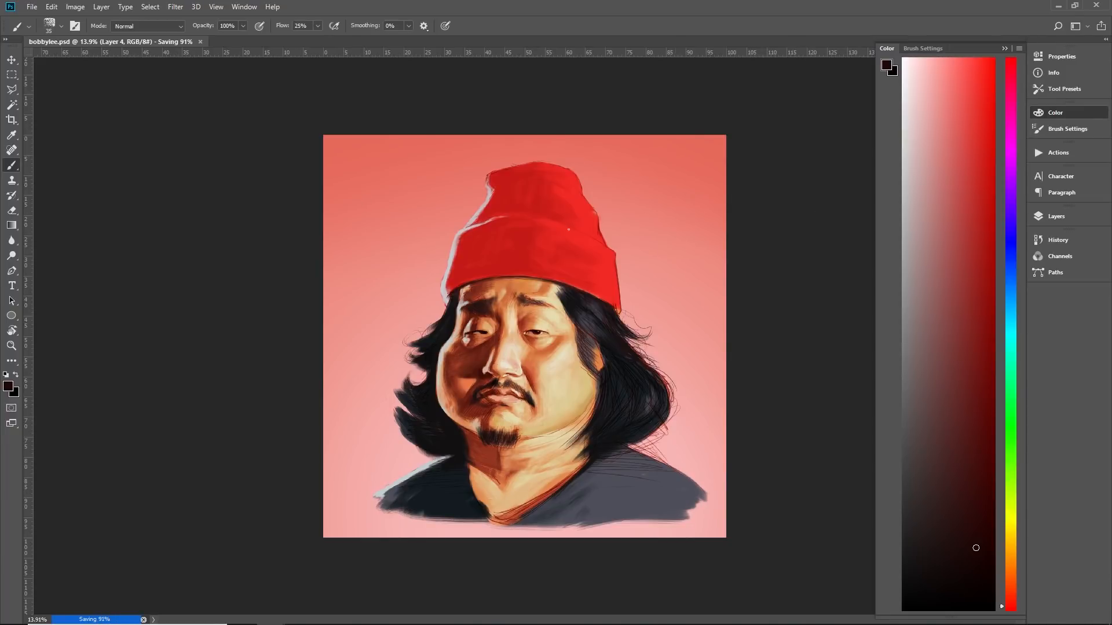
{"action": "scroll", "coordinate": [491, 200], "scroll_direction": "up", "scroll_amount": 1}
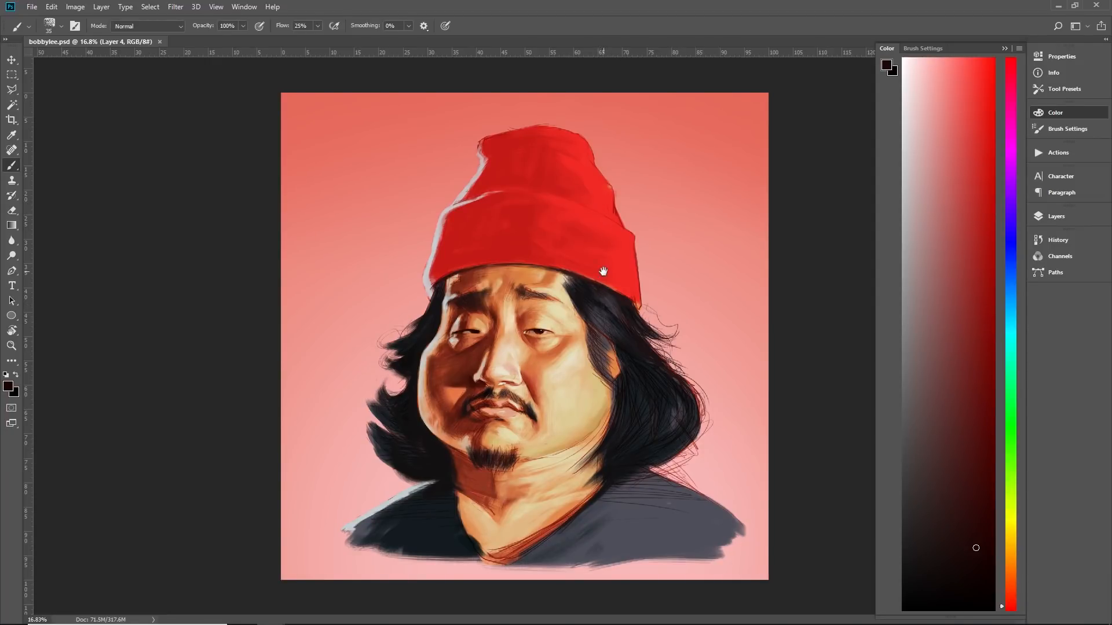
{"action": "scroll", "coordinate": [605, 275], "scroll_direction": "down", "scroll_amount": 1}
{"action": "scroll", "coordinate": [611, 283], "scroll_direction": "up", "scroll_amount": 2}
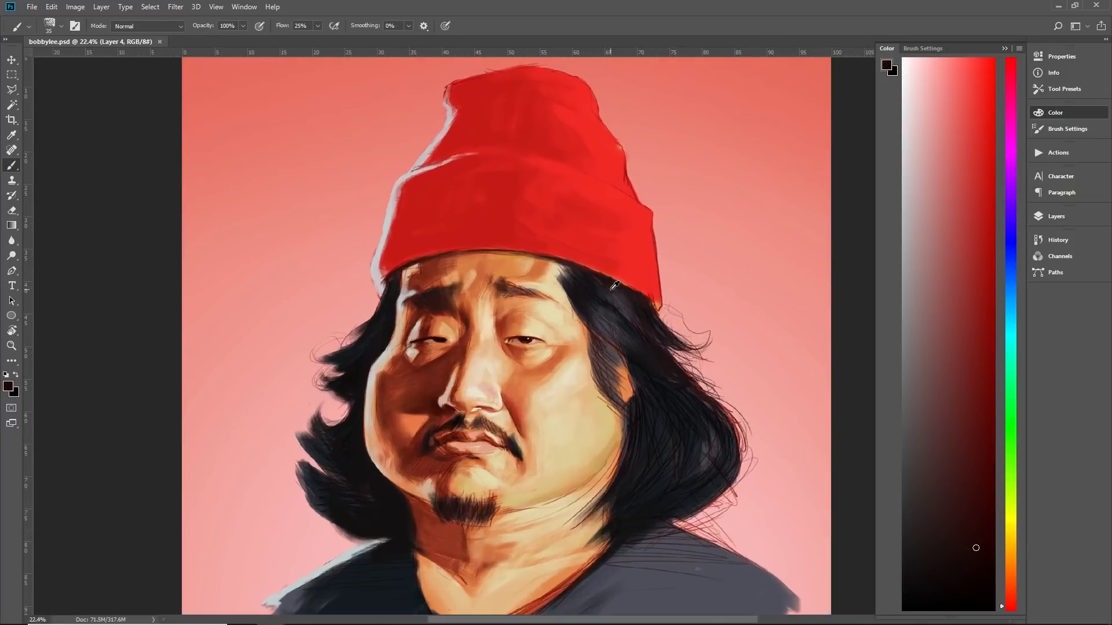
{"action": "scroll", "coordinate": [614, 286], "scroll_direction": "up", "scroll_amount": 1}
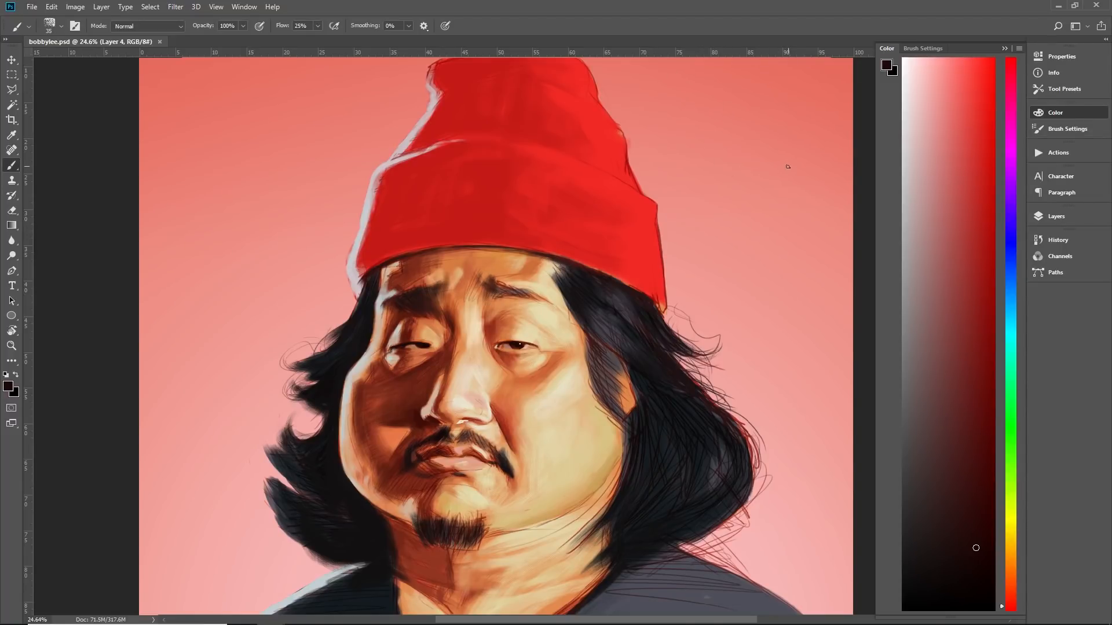
{"action": "mouse_move", "coordinate": [740, 217]}
{"action": "left_mouse_down"}
{"action": "mouse_move", "coordinate": [744, 234]}
{"action": "mouse_move", "coordinate": [738, 214]}
{"action": "mouse_move", "coordinate": [717, 275]}
{"action": "mouse_move", "coordinate": [729, 235]}
{"action": "left_mouse_up"}
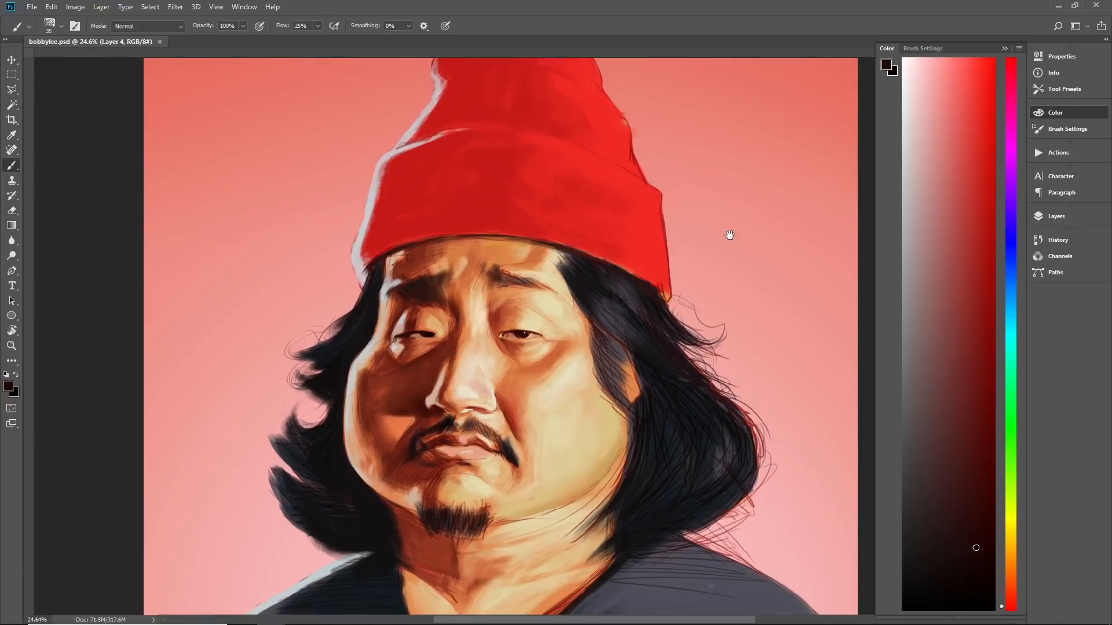
{"action": "key", "text": "ctrl+r"}
{"action": "key", "text": "ctrl+r"}
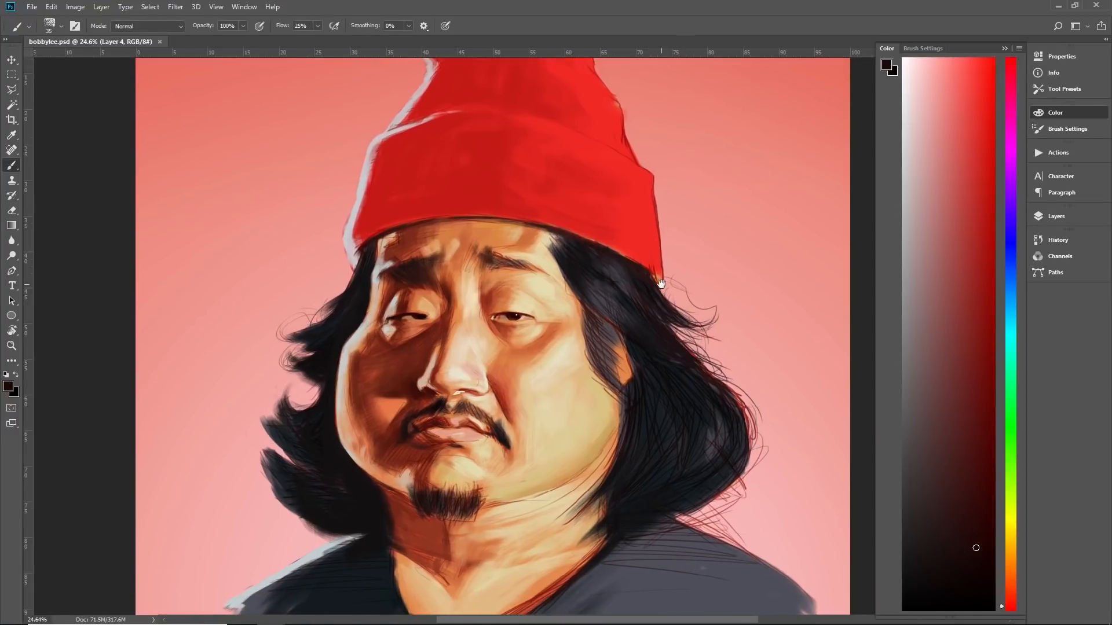
{"action": "left_click_drag", "start_coordinate": [663, 262], "coordinate": [664, 270]}
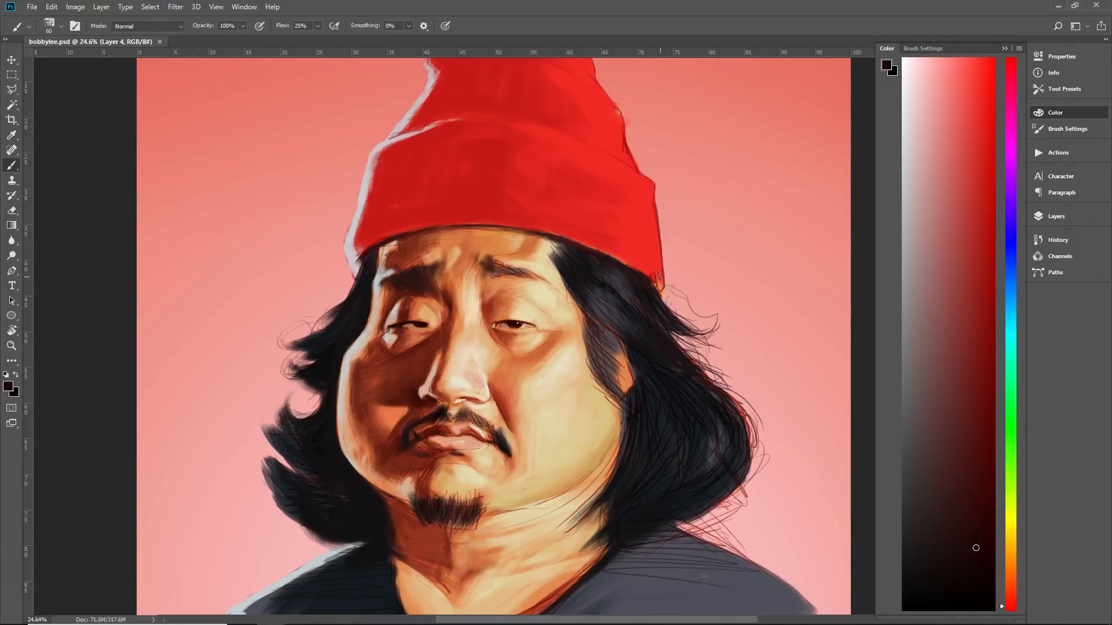
With the brush at size 60, sample the beanie's bright red and clean up the cuff's lower corner on the lit side
{"action": "left_click", "coordinate": [658, 277], "text": "alt"}
{"action": "scroll", "coordinate": [617, 250], "scroll_direction": "down", "scroll_amount": 8}
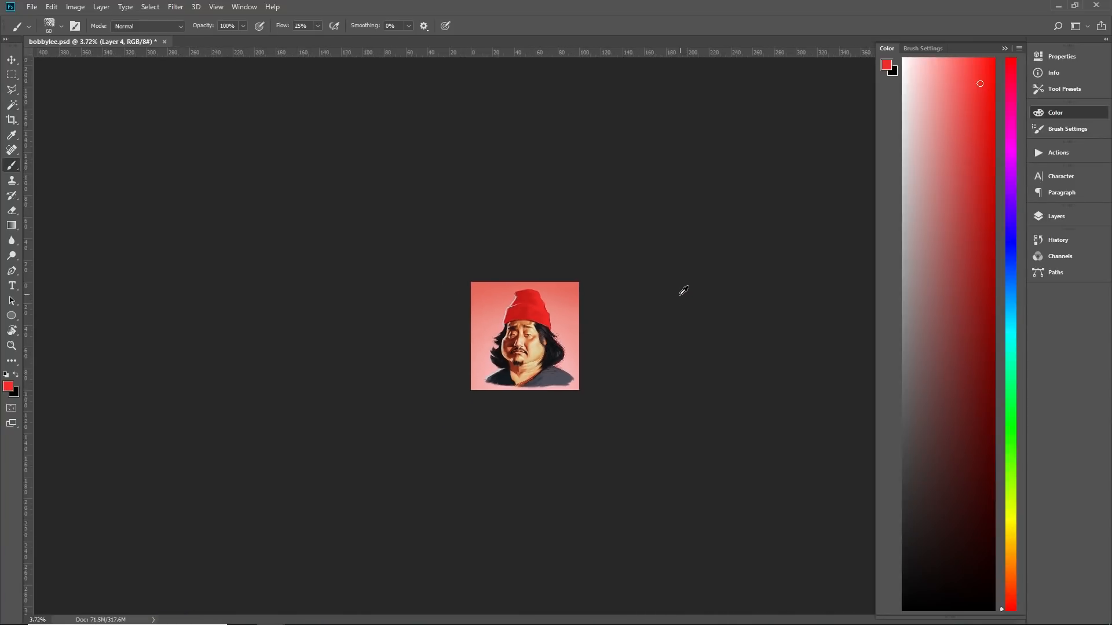
{"action": "scroll", "coordinate": [683, 292], "scroll_direction": "up", "scroll_amount": 5}
{"action": "scroll", "coordinate": [592, 329], "scroll_direction": "up", "scroll_amount": 5}
{"action": "left_click_drag", "start_coordinate": [591, 331], "coordinate": [653, 385]}
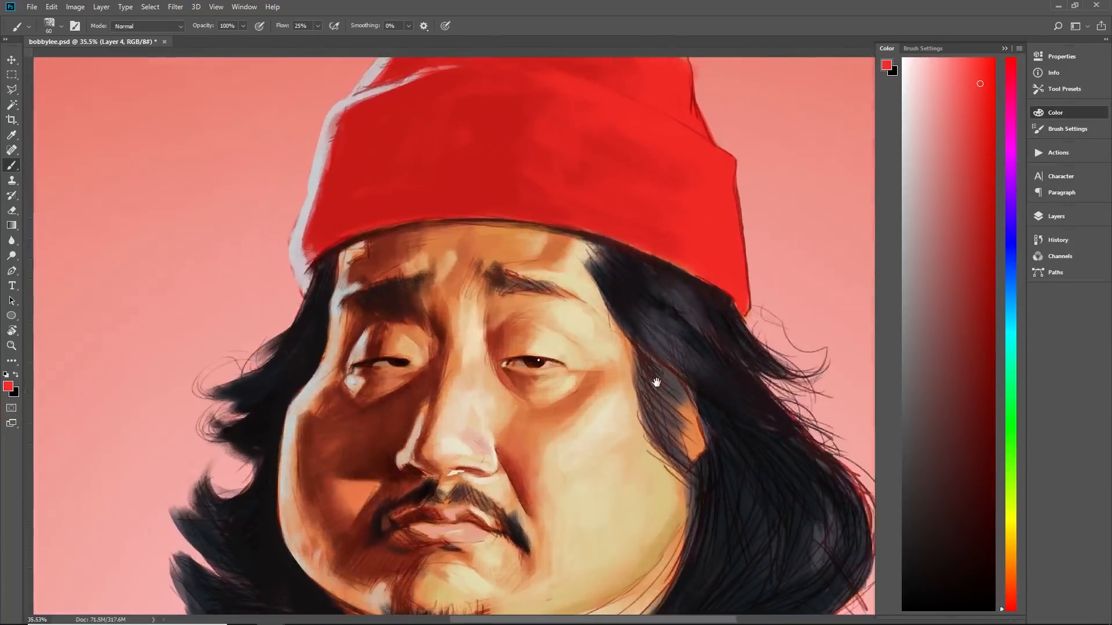
{"action": "scroll", "coordinate": [623, 322], "scroll_direction": "down", "scroll_amount": 3}
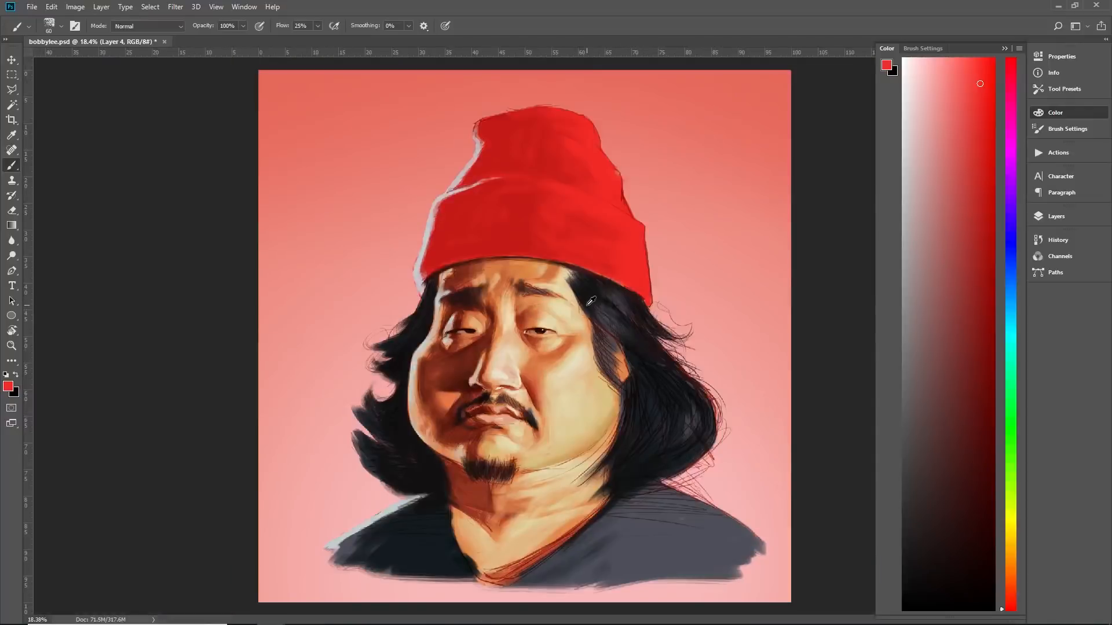
Sample orange and light tan from the skin between the eyebrows and smooth the forehead there at brush size 90
{"action": "scroll", "coordinate": [590, 301], "scroll_direction": "up", "scroll_amount": 3}
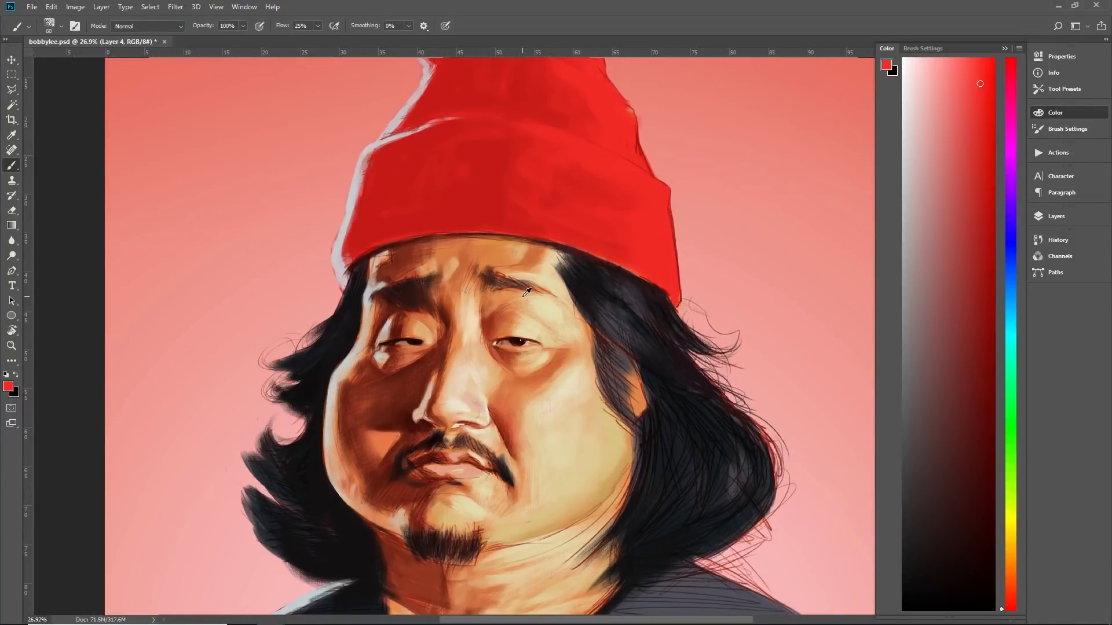
{"action": "left_click", "coordinate": [472, 285], "text": "alt"}
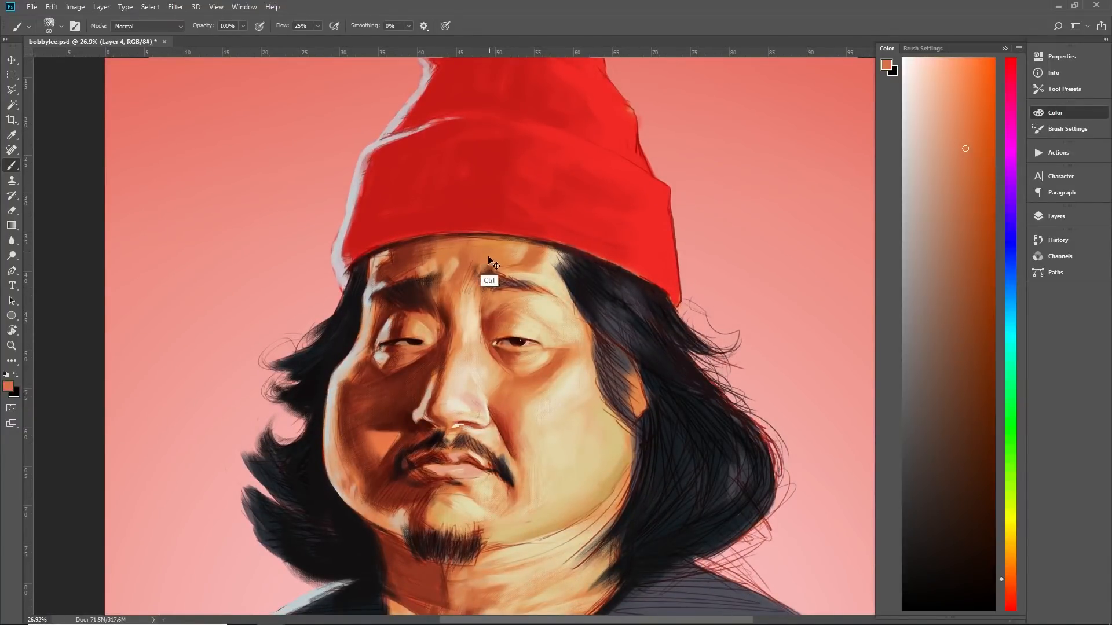
{"action": "left_click", "coordinate": [495, 272], "text": "alt"}
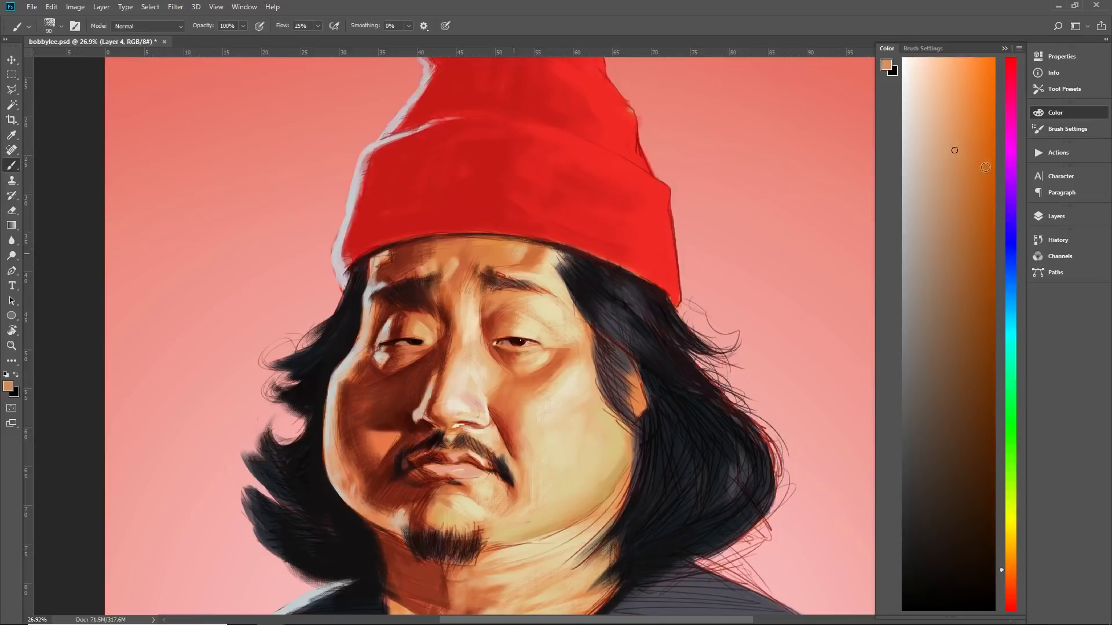
Select the sketch layer, Layer 1, and erase leftover sketch lines around the chin and neck with the Eraser
{"action": "left_click", "coordinate": [952, 210]}
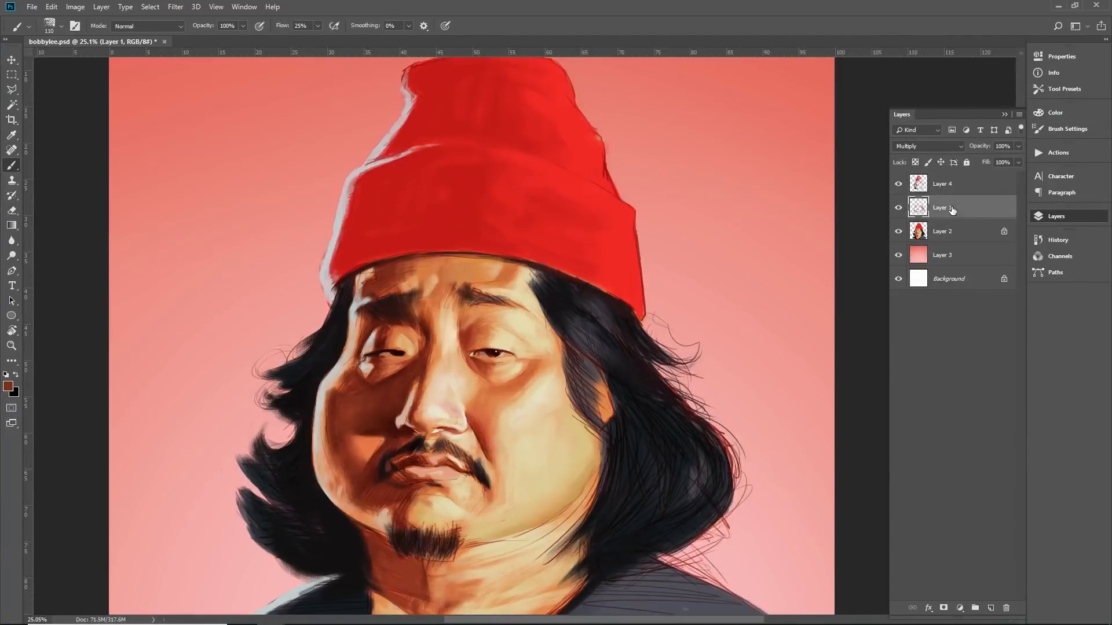
{"action": "key", "text": "e"}
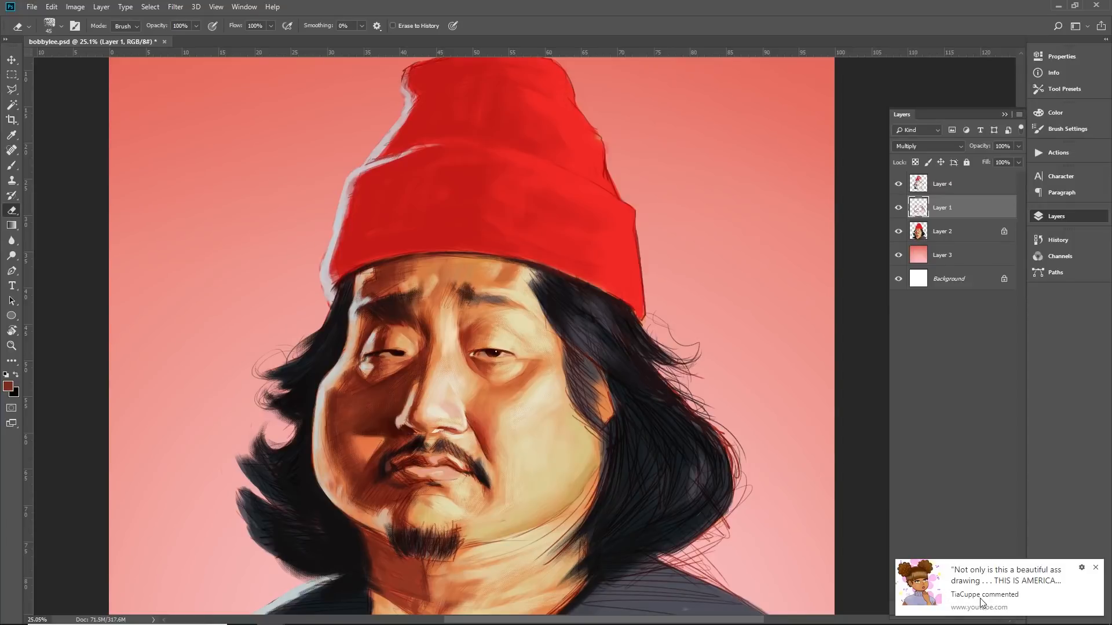
{"action": "left_click", "coordinate": [1097, 566]}
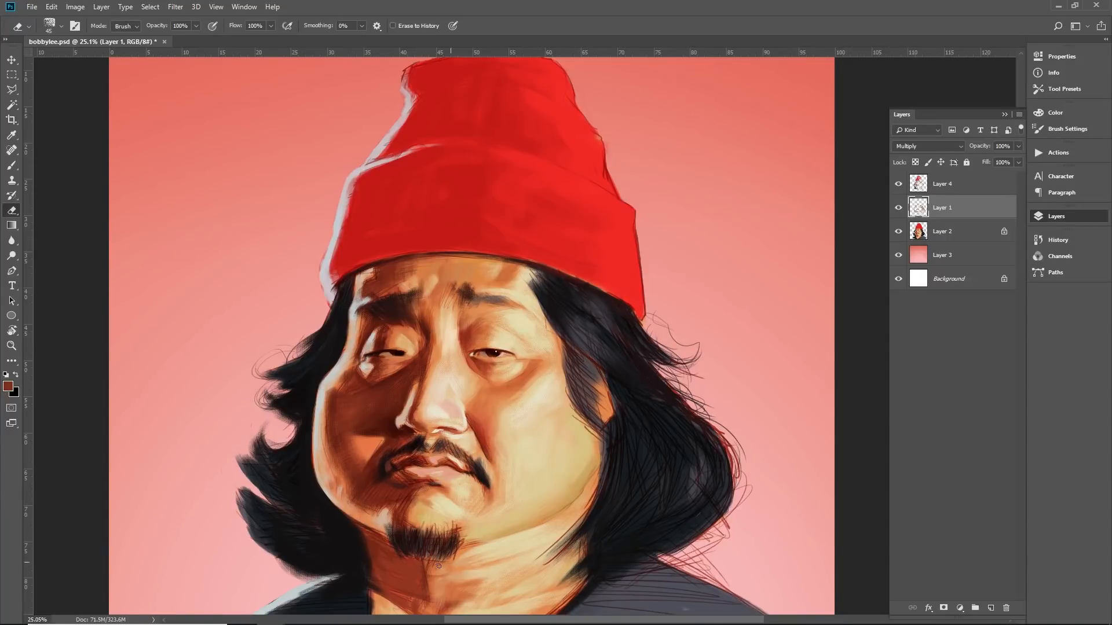
{"action": "scroll", "coordinate": [448, 602], "scroll_direction": "down", "scroll_amount": 20}
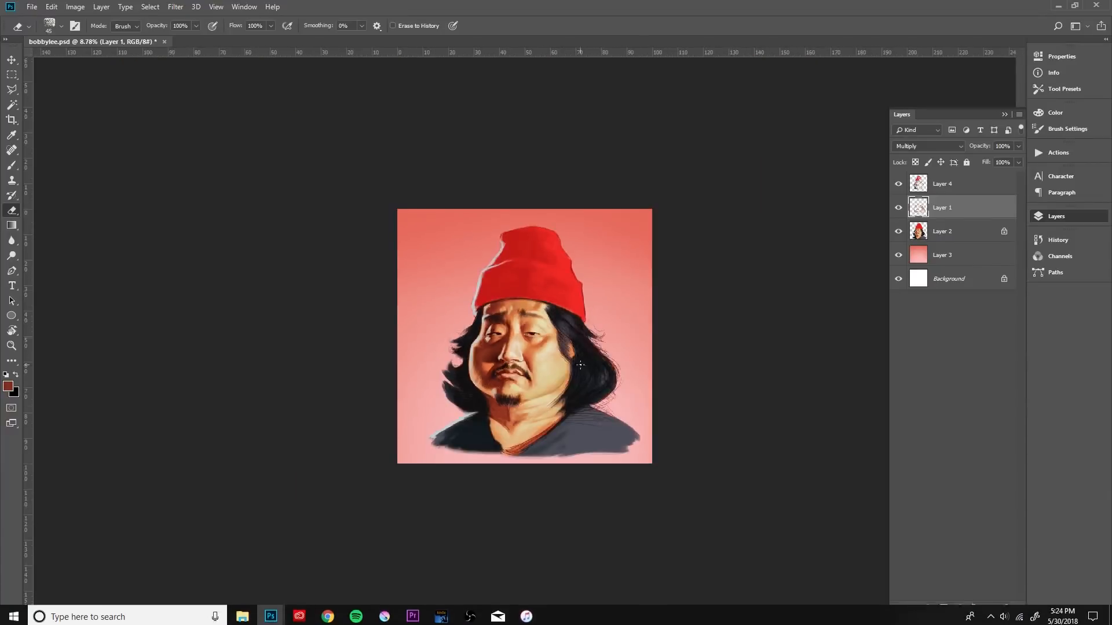
Return to Layer 4 with the Brush at size 60 and paint near-black over the sideburn hair beside the ear
{"action": "scroll", "coordinate": [580, 364], "scroll_direction": "up", "scroll_amount": 18}
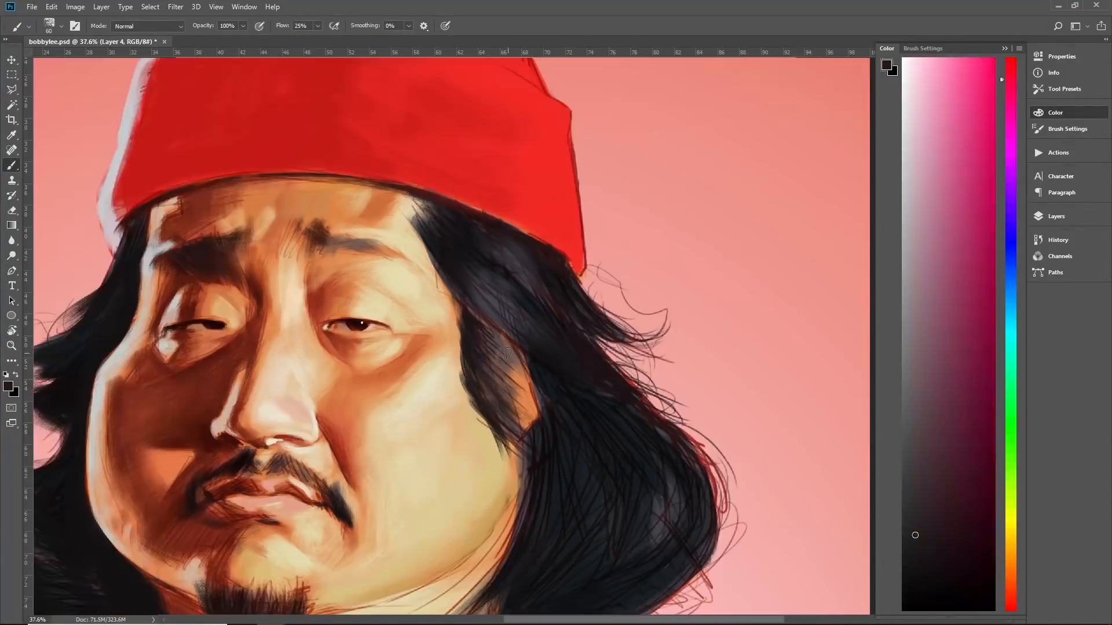
{"action": "left_click_drag", "start_coordinate": [507, 352], "coordinate": [512, 399]}
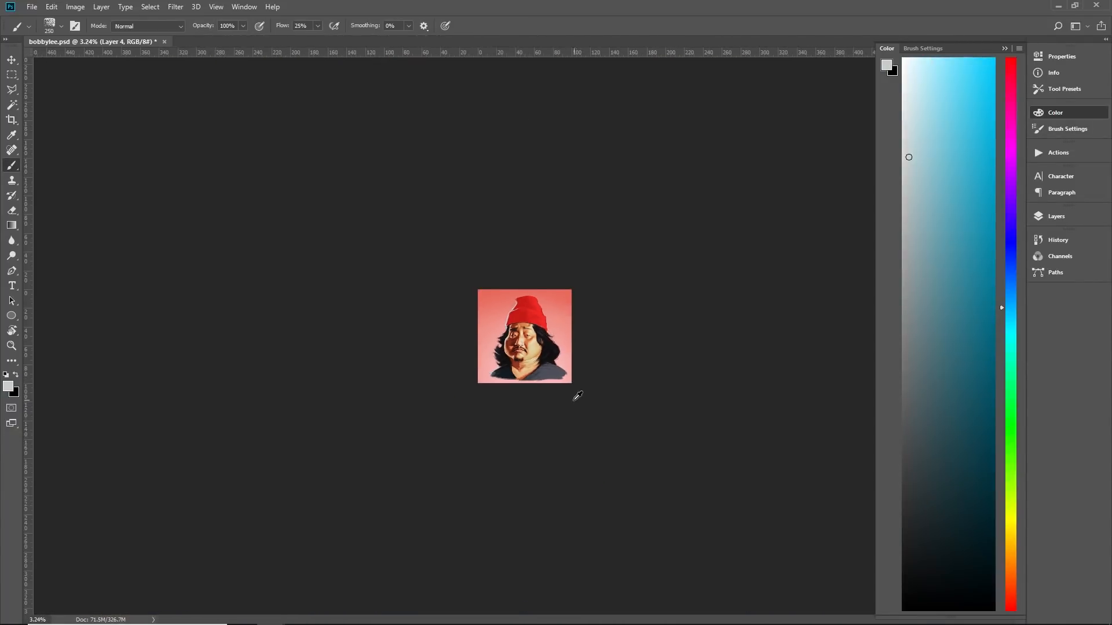
Sample the shirt's near-black and paint a rough lower edge beneath the collar with the brush at size 150
{"action": "key", "text": "ctrl+0"}
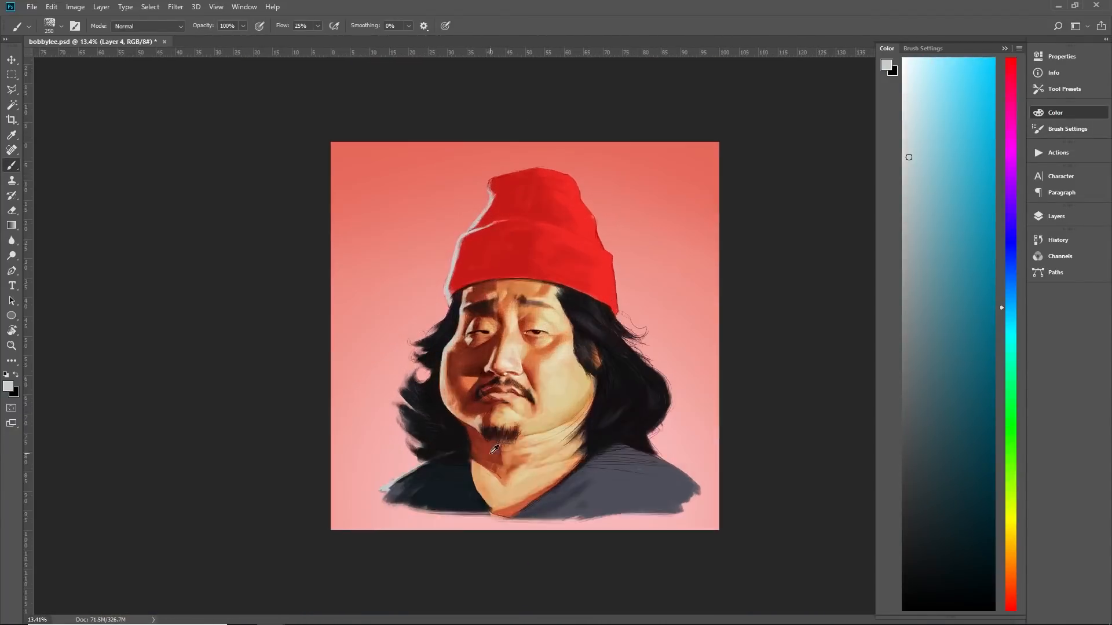
{"action": "left_click", "coordinate": [455, 568], "text": "alt"}
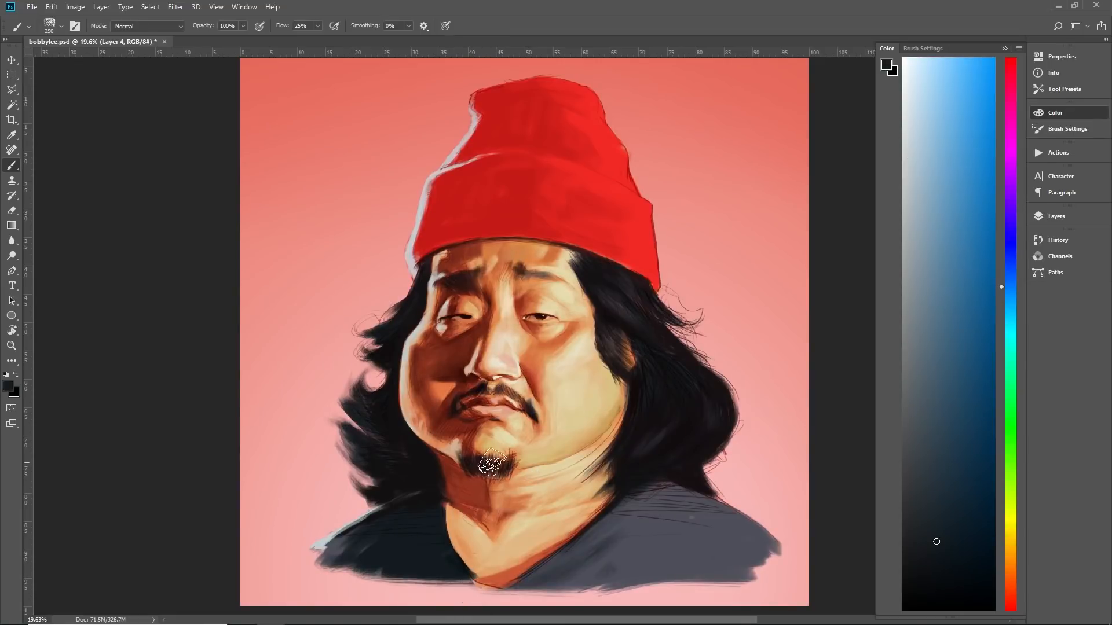
{"action": "key", "text": "bracketleft"}
{"action": "key", "text": "bracketleft"}
{"action": "key", "text": "bracketleft"}
{"action": "key", "text": "ctrl+z"}
{"action": "mouse_move", "coordinate": [456, 575]}
{"action": "left_mouse_down"}
{"action": "mouse_move", "coordinate": [503, 596]}
{"action": "mouse_move", "coordinate": [429, 592]}
{"action": "left_mouse_up"}
{"action": "key", "text": "ctrl+z"}
{"action": "left_click", "coordinate": [439, 592], "text": "alt"}
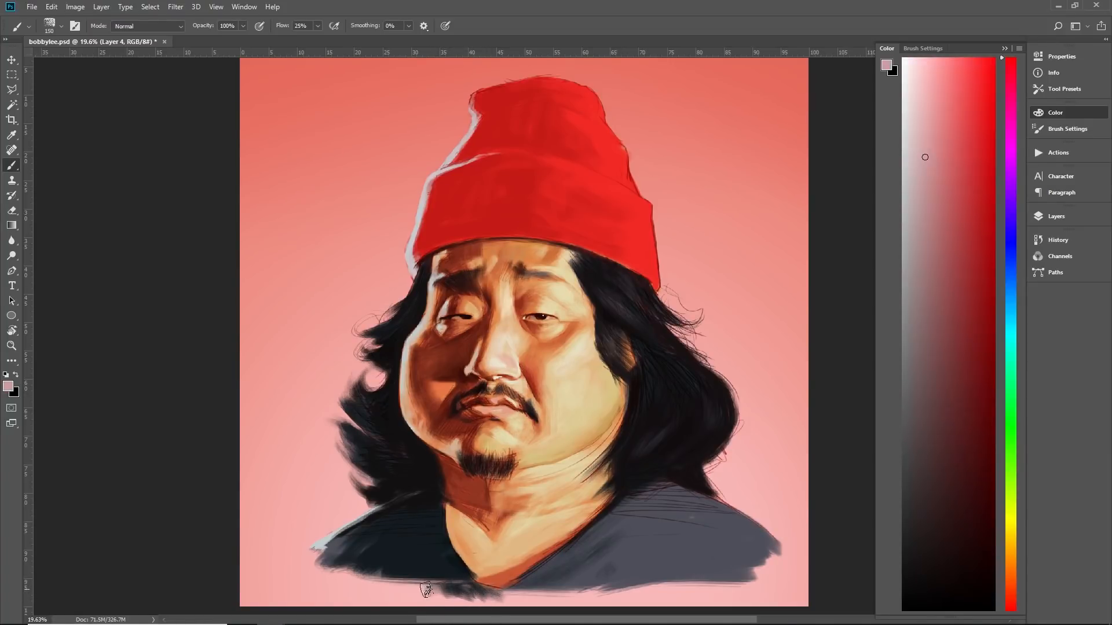
Sample muted mauve-grays and blend the shirt's lower edge into the pink background on the shadowed side at brush size 110
{"action": "left_click", "coordinate": [387, 576], "text": "alt"}
{"action": "mouse_move", "coordinate": [386, 576]}
{"action": "left_mouse_down"}
{"action": "mouse_move", "coordinate": [418, 588]}
{"action": "mouse_move", "coordinate": [418, 569]}
{"action": "mouse_move", "coordinate": [429, 575]}
{"action": "left_mouse_up"}
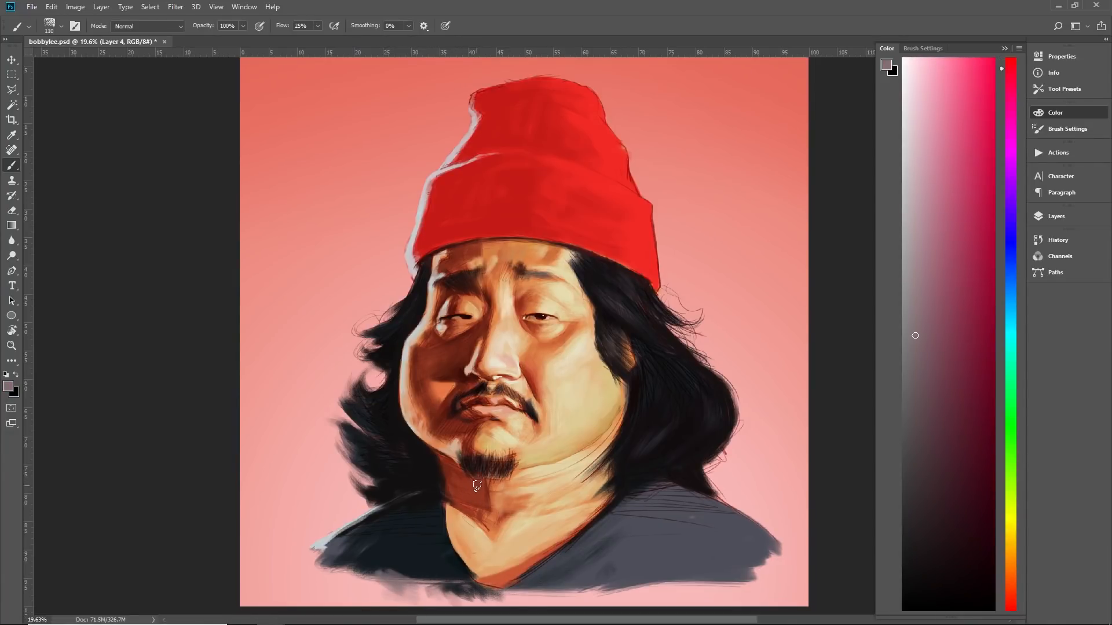
{"action": "left_click", "coordinate": [406, 578], "text": "alt"}
{"action": "left_click_drag", "start_coordinate": [396, 577], "coordinate": [428, 565]}
{"action": "left_click", "coordinate": [396, 603], "text": "alt"}
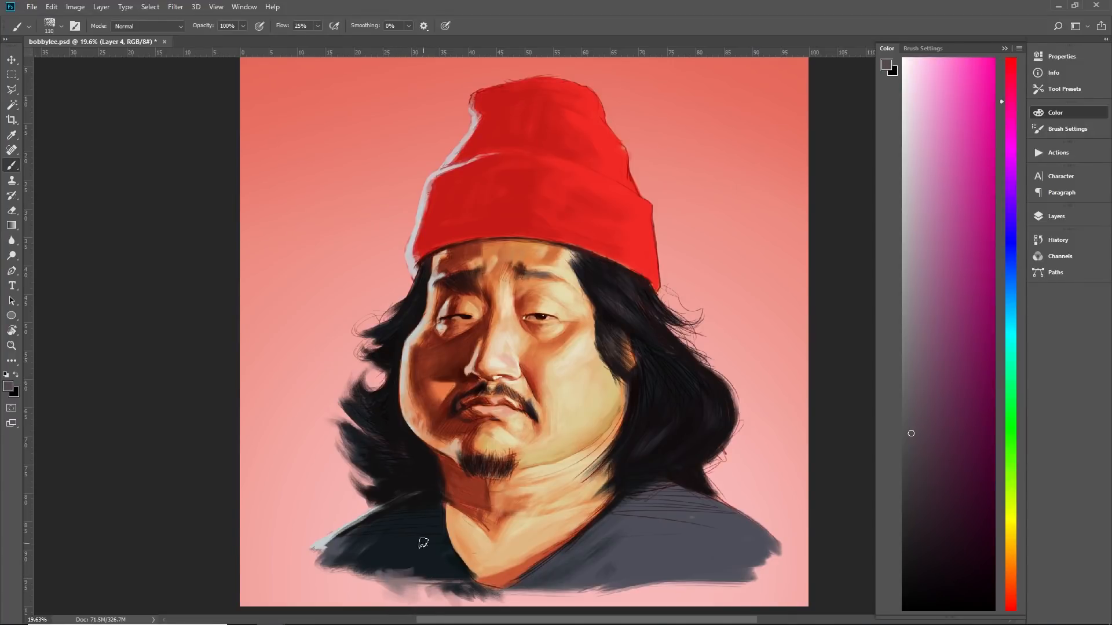
With the brush at size 175, sample near-black and dark gray and paint a soft, fading hem below the shadowed shoulder
{"action": "left_click", "coordinate": [435, 584], "text": "alt"}
{"action": "key", "text": "bracketright"}
{"action": "key", "text": "bracketright"}
{"action": "left_click", "coordinate": [432, 574], "text": "alt"}
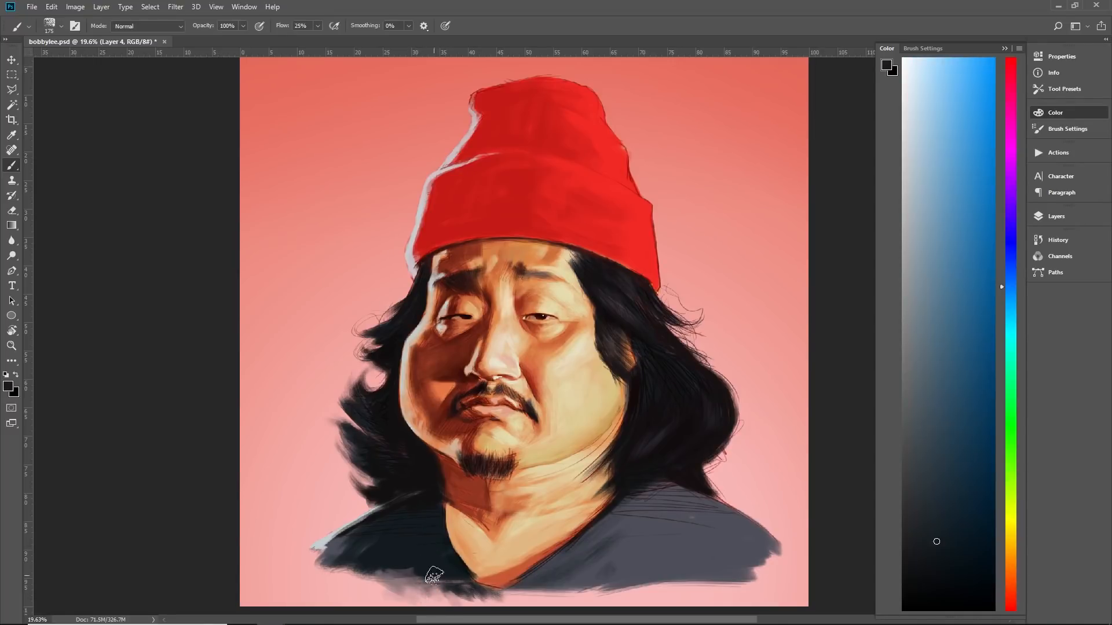
{"action": "left_click", "coordinate": [341, 576], "text": "alt"}
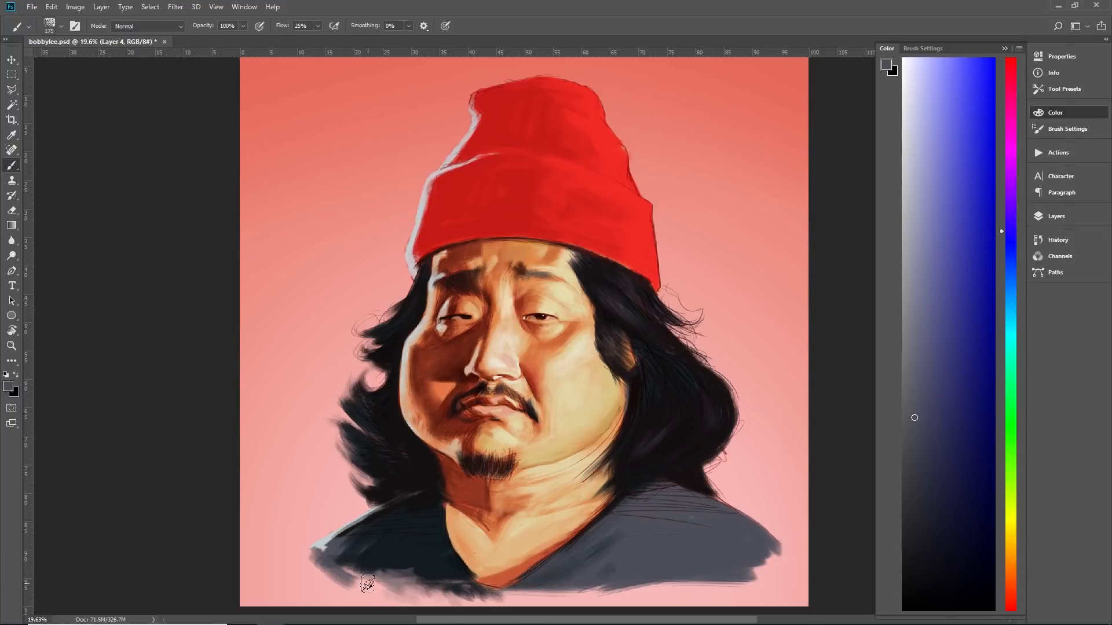
{"action": "left_click", "coordinate": [395, 582], "text": "alt"}
{"action": "mouse_move", "coordinate": [348, 580]}
{"action": "left_mouse_down"}
{"action": "mouse_move", "coordinate": [338, 591]}
{"action": "mouse_move", "coordinate": [347, 578]}
{"action": "mouse_move", "coordinate": [385, 591]}
{"action": "left_mouse_up"}
{"action": "left_click", "coordinate": [353, 566], "text": "alt"}
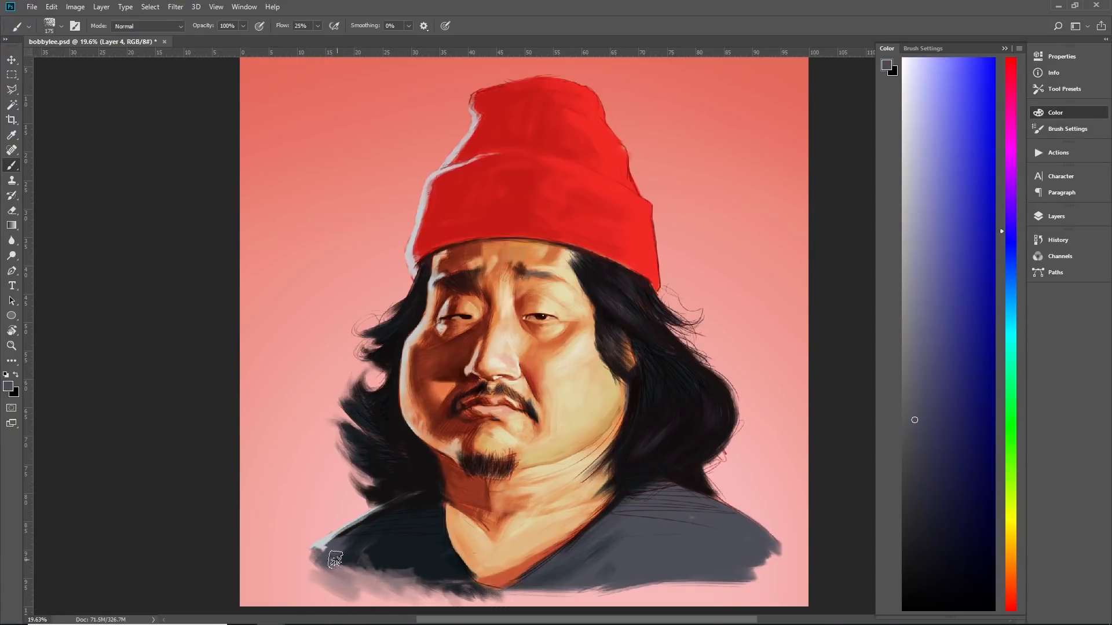
Sample the lit shirt's blue-gray and paint a ragged, faded lower edge below that shoulder, undoing unwanted strokes
{"action": "scroll", "coordinate": [745, 367], "scroll_direction": "down", "scroll_amount": 6}
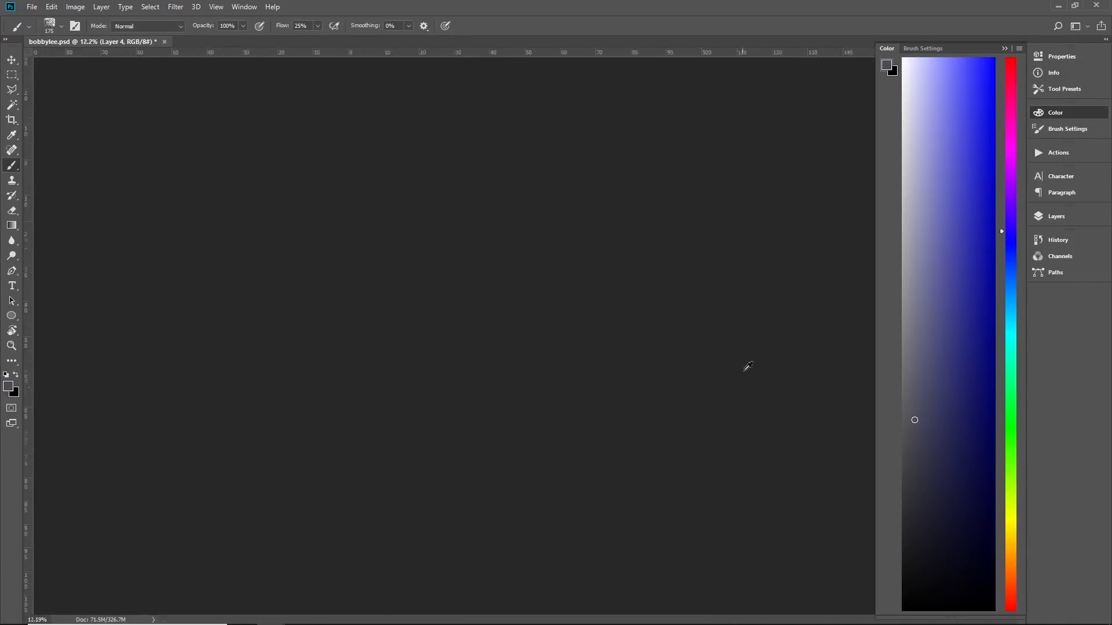
{"action": "scroll", "coordinate": [670, 415], "scroll_direction": "up", "scroll_amount": 5}
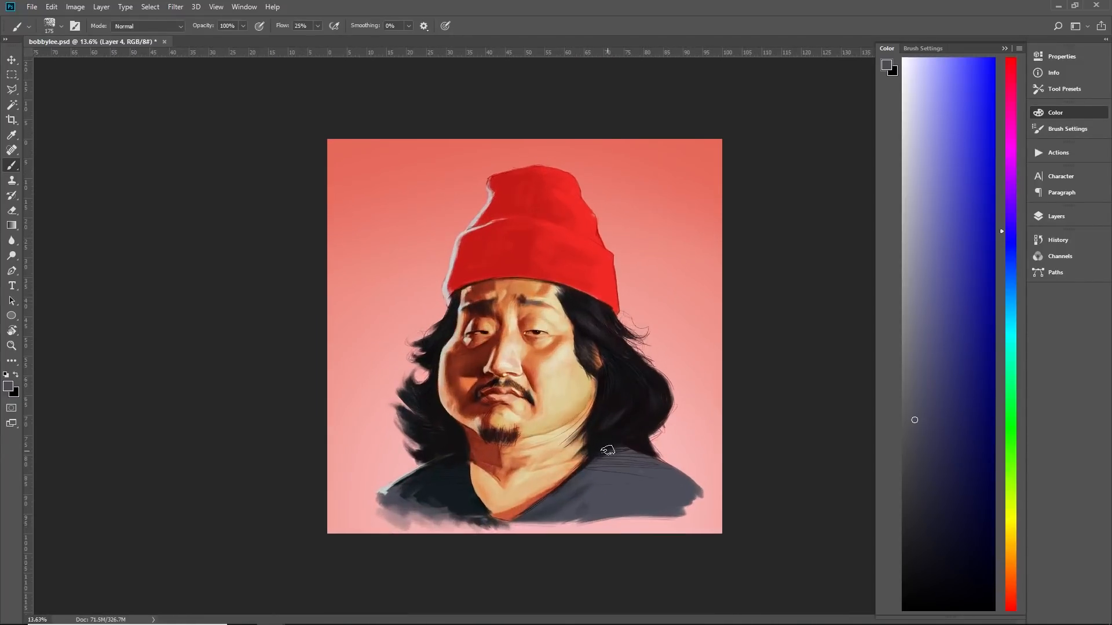
{"action": "left_click", "coordinate": [704, 512], "text": "alt"}
{"action": "key", "text": "ctrl+alt+z"}
{"action": "mouse_move", "coordinate": [699, 497]}
{"action": "left_mouse_down"}
{"action": "mouse_move", "coordinate": [633, 527]}
{"action": "mouse_move", "coordinate": [703, 497]}
{"action": "mouse_move", "coordinate": [675, 522]}
{"action": "mouse_move", "coordinate": [618, 523]}
{"action": "mouse_move", "coordinate": [634, 522]}
{"action": "left_mouse_up"}
{"action": "key", "text": "ctrl+alt+z"}
{"action": "left_click", "coordinate": [689, 504], "text": "alt"}
{"action": "left_click", "coordinate": [596, 525], "text": "alt"}
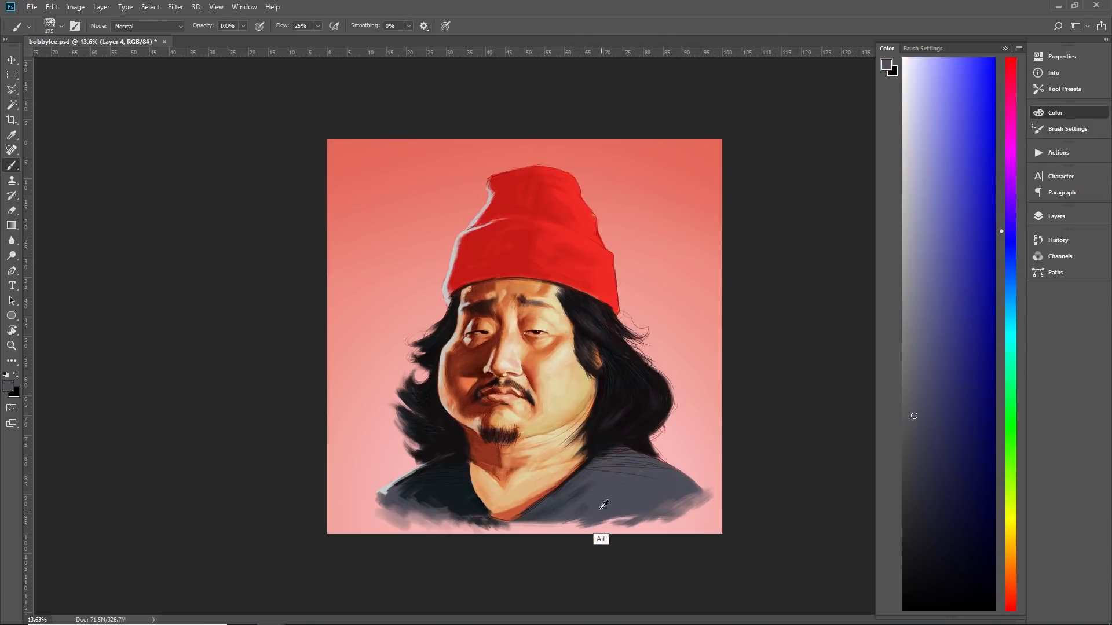
Sample dark gray, near-black and mauve tones and blend the shirt's hem beneath the V-neck toward the lit side
{"action": "left_click", "coordinate": [537, 535], "text": "alt"}
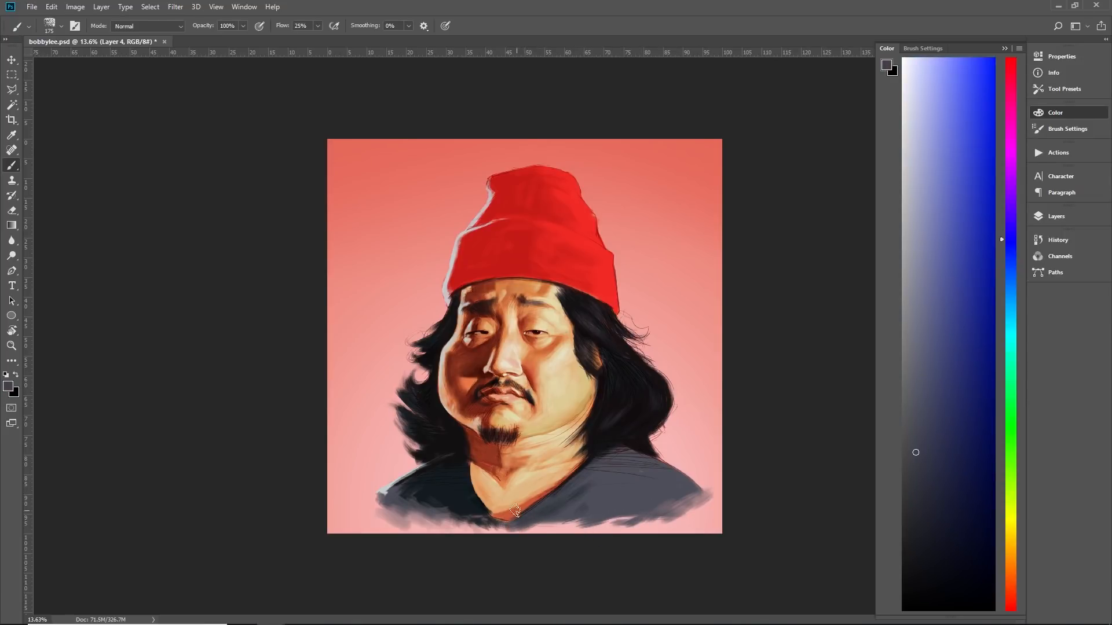
{"action": "left_click", "coordinate": [474, 505], "text": "alt"}
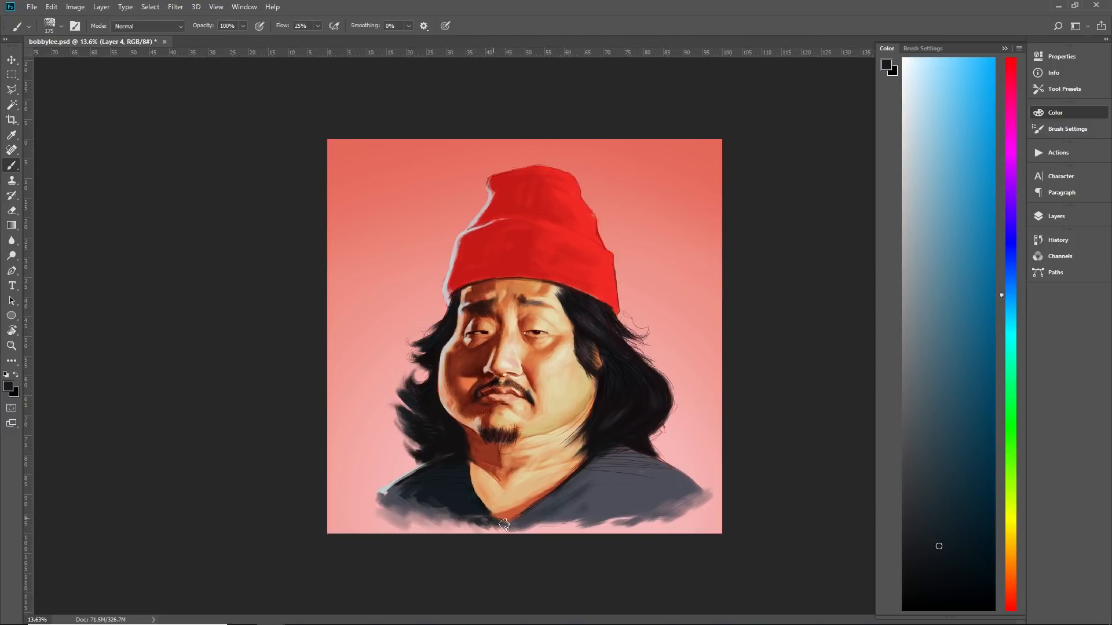
{"action": "left_click", "coordinate": [546, 530], "text": "alt"}
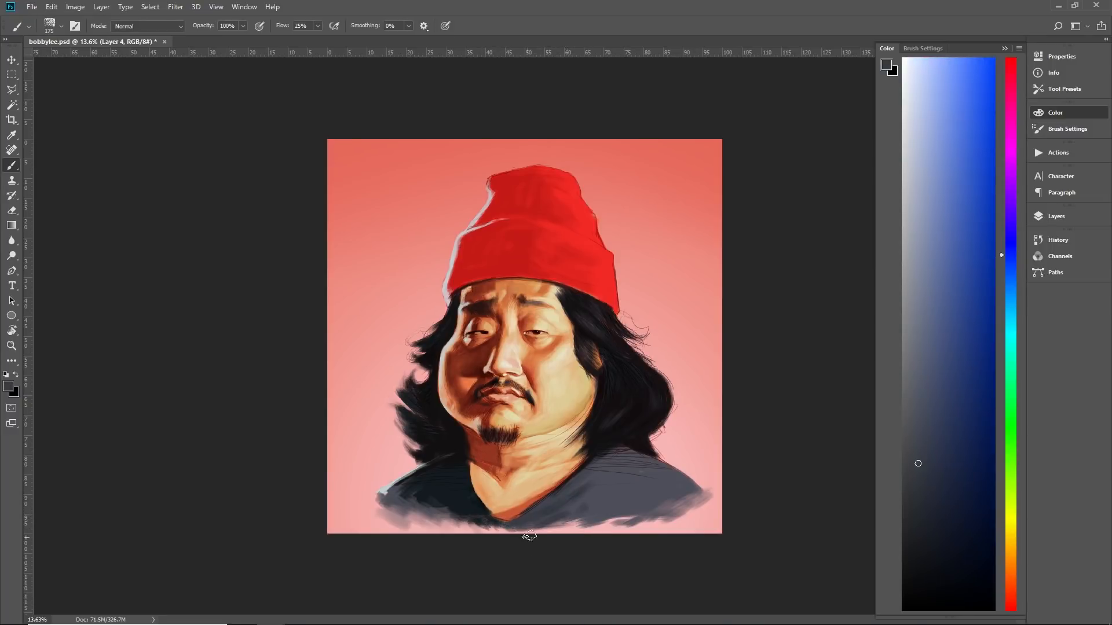
{"action": "left_click", "coordinate": [574, 513], "text": "alt"}
{"action": "key", "text": "ctrl+alt"}
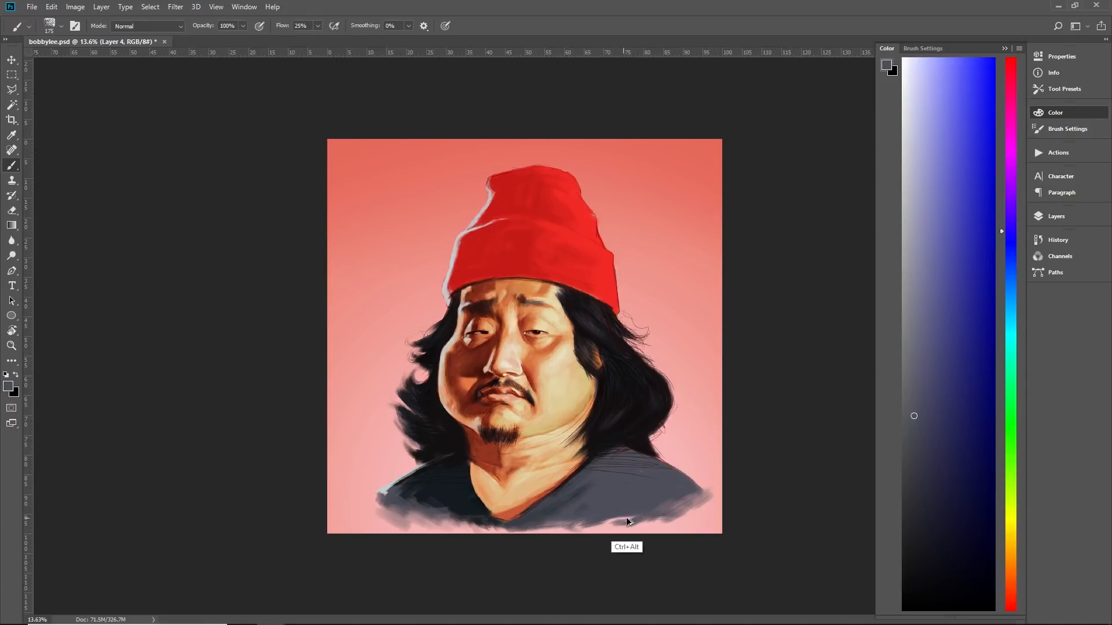
{"action": "left_click", "coordinate": [609, 525], "text": "alt"}
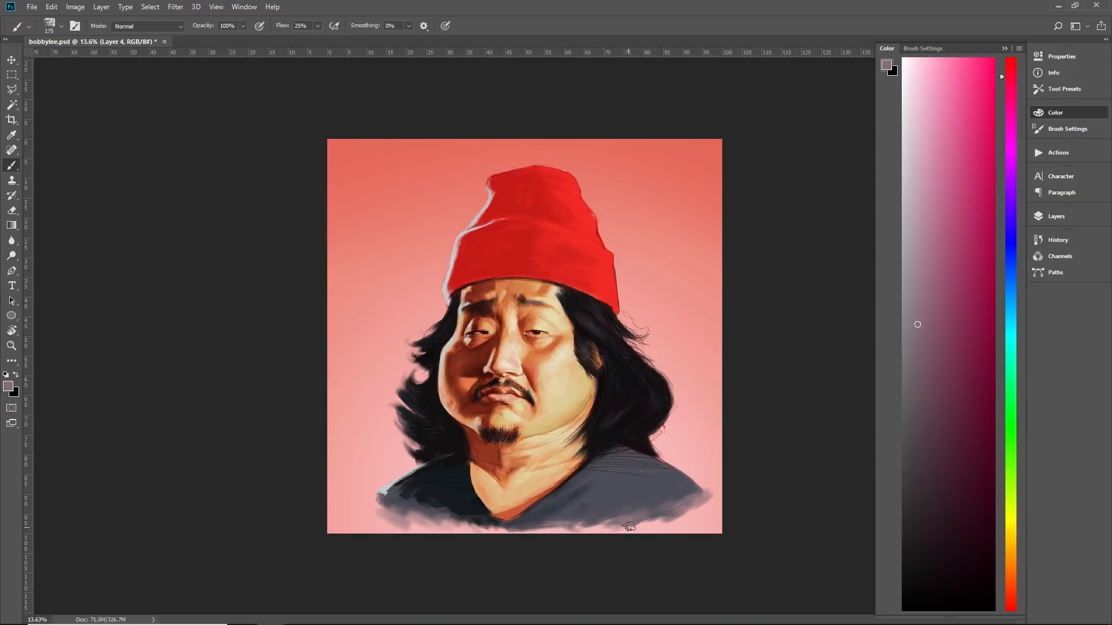
Sample the shirt's blue-gray and paint over the sketch lines across the lit shoulder at brush size 175
{"action": "scroll", "coordinate": [666, 375], "scroll_direction": "down", "scroll_amount": 5}
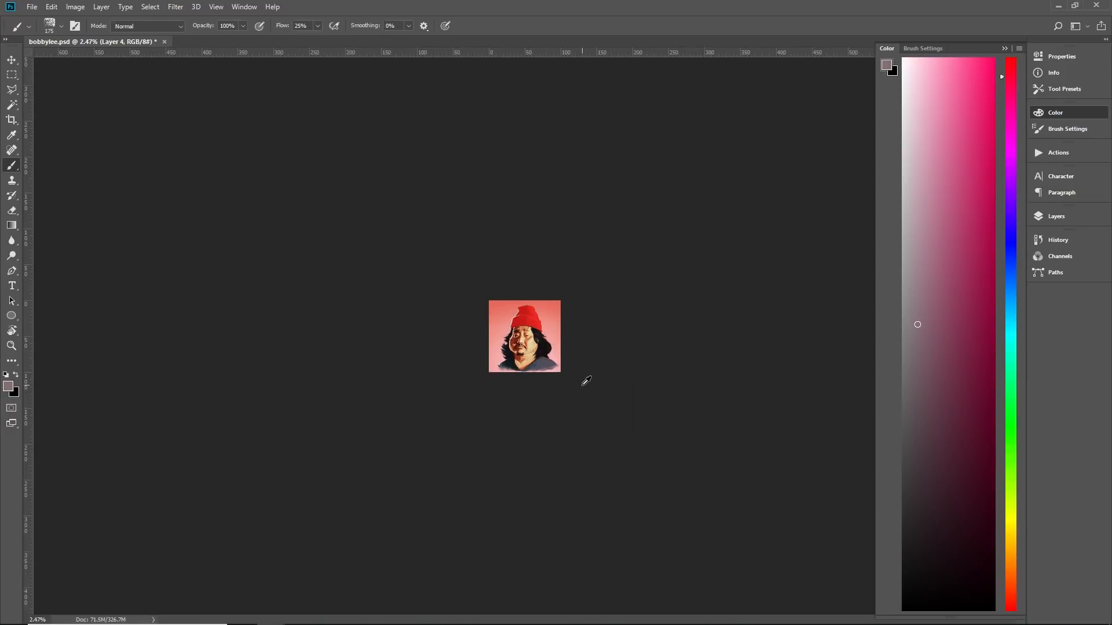
{"action": "scroll", "coordinate": [584, 380], "scroll_direction": "up", "scroll_amount": 4}
{"action": "scroll", "coordinate": [577, 383], "scroll_direction": "up", "scroll_amount": 3}
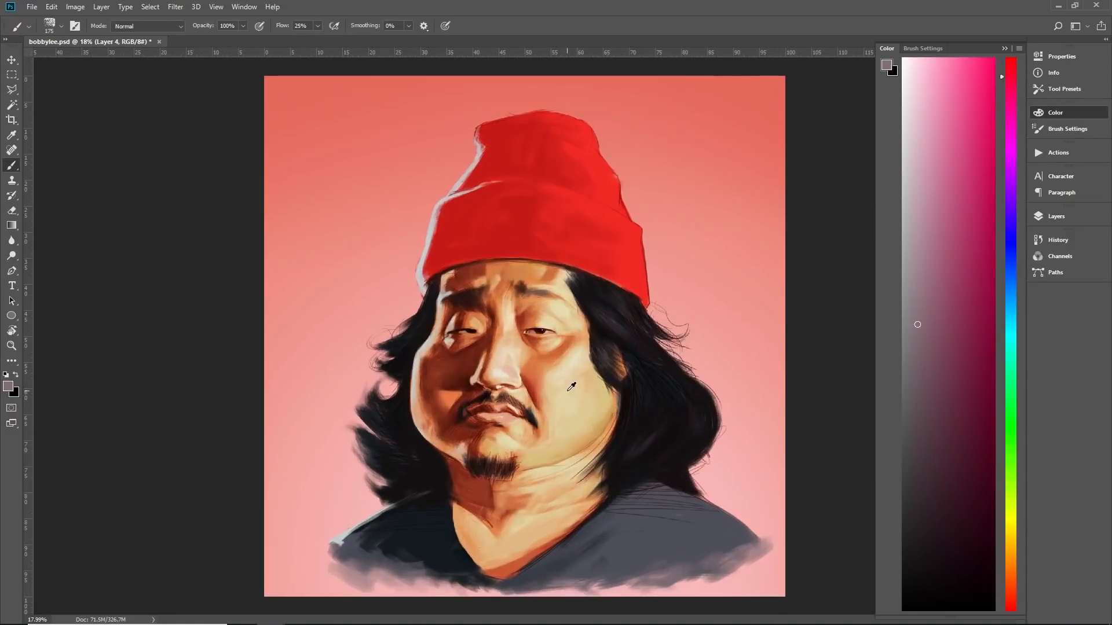
{"action": "left_click", "coordinate": [680, 556], "text": "alt"}
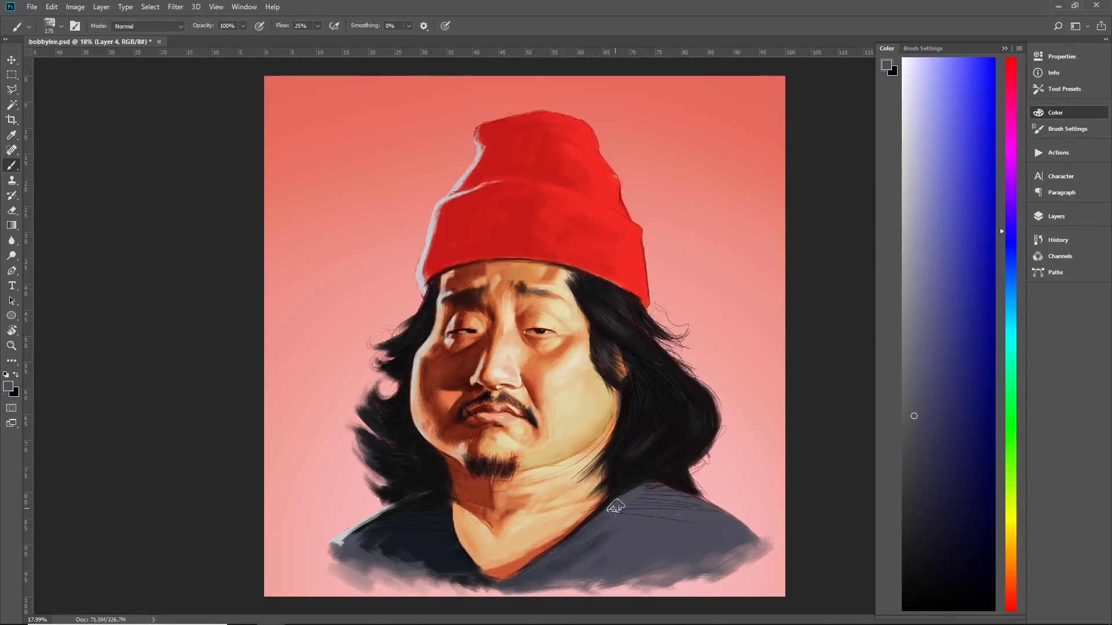
{"action": "mouse_move", "coordinate": [616, 504]}
{"action": "left_mouse_down"}
{"action": "mouse_move", "coordinate": [642, 492]}
{"action": "mouse_move", "coordinate": [621, 509]}
{"action": "mouse_move", "coordinate": [638, 512]}
{"action": "mouse_move", "coordinate": [644, 490]}
{"action": "mouse_move", "coordinate": [690, 508]}
{"action": "mouse_move", "coordinate": [650, 489]}
{"action": "mouse_move", "coordinate": [741, 533]}
{"action": "mouse_move", "coordinate": [639, 508]}
{"action": "mouse_move", "coordinate": [651, 518]}
{"action": "mouse_move", "coordinate": [630, 516]}
{"action": "mouse_move", "coordinate": [685, 503]}
{"action": "left_mouse_up"}
{"action": "scroll", "coordinate": [709, 455], "scroll_direction": "down", "scroll_amount": 13}
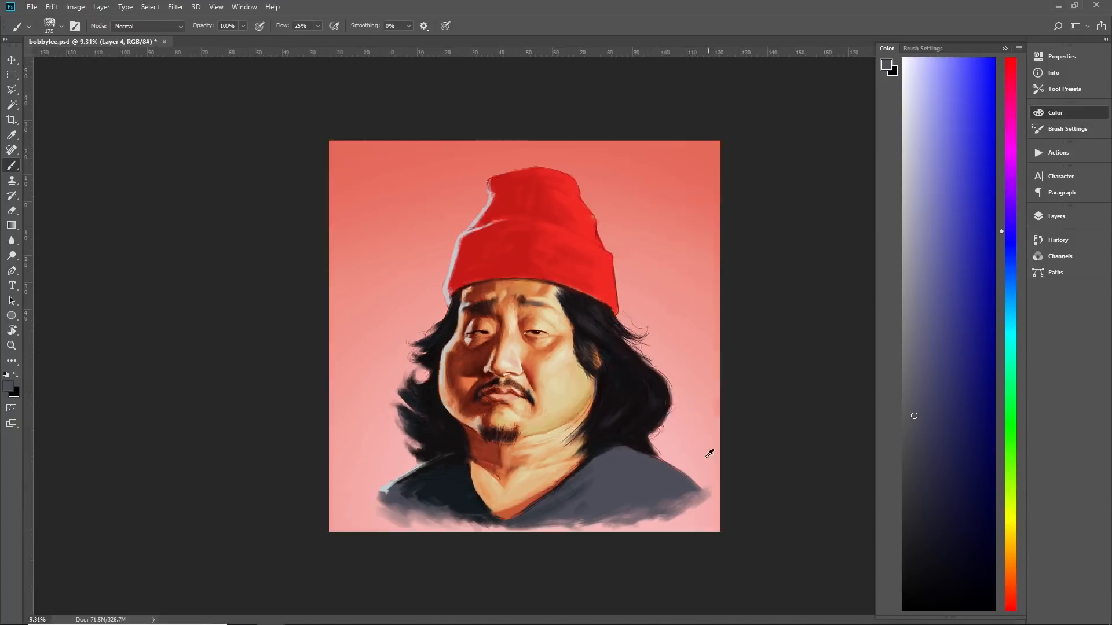
Try painting sampled near-black where the hair meets the neck and lit shoulder, and undo the strokes
{"action": "scroll", "coordinate": [665, 460], "scroll_direction": "up", "scroll_amount": 12}
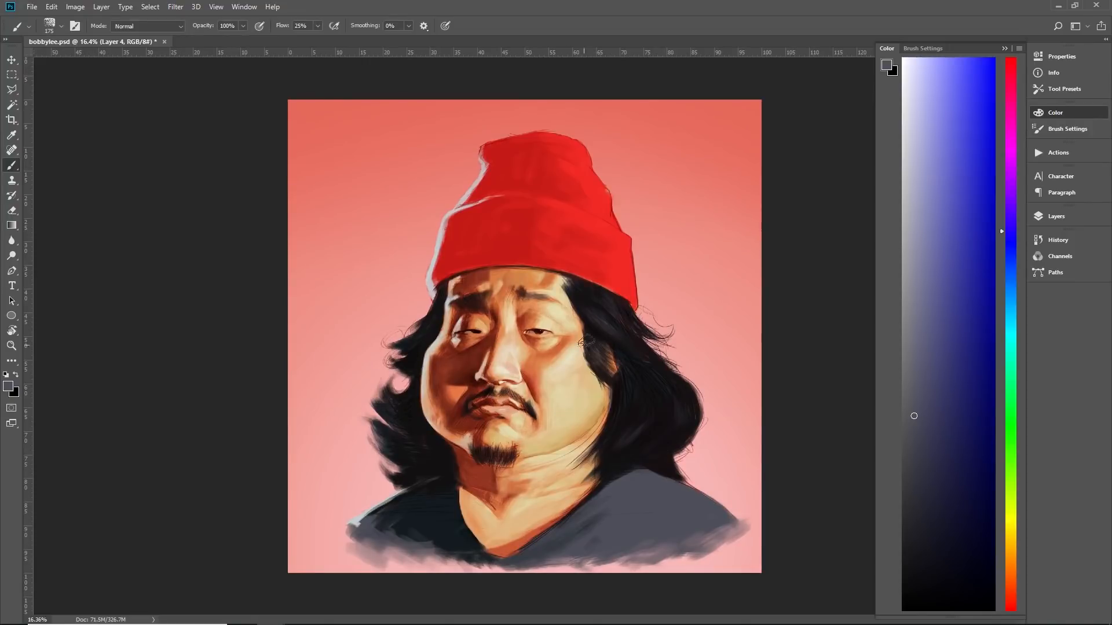
{"action": "key", "text": "alt"}
{"action": "left_click", "coordinate": [651, 435], "text": "alt"}
{"action": "key", "text": "ctrl"}
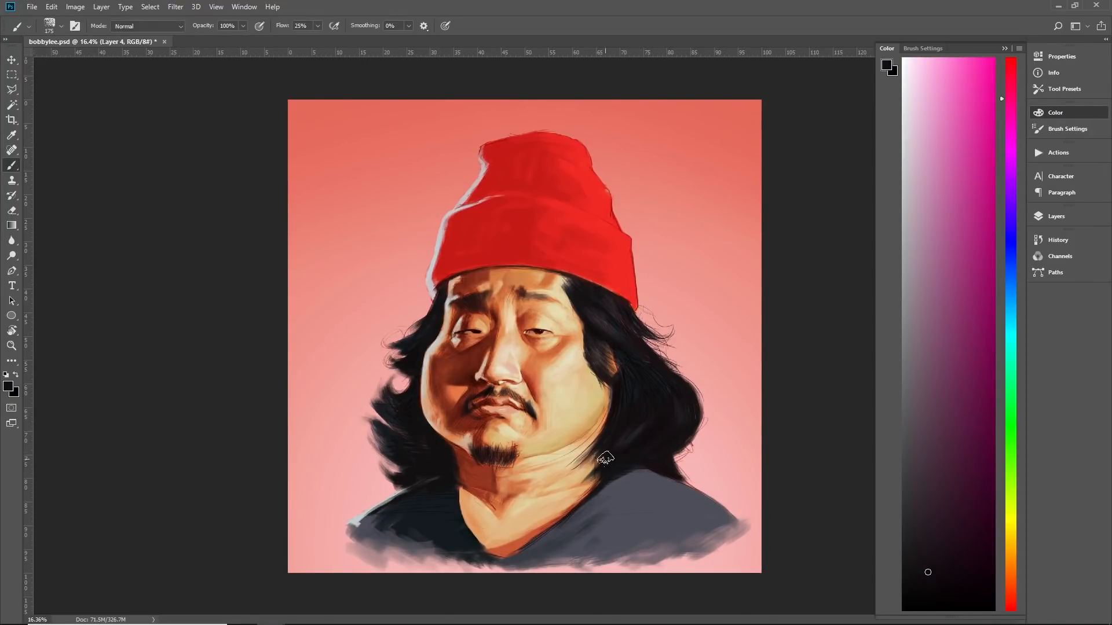
{"action": "mouse_move", "coordinate": [649, 473]}
{"action": "left_mouse_down"}
{"action": "mouse_move", "coordinate": [603, 488]}
{"action": "mouse_move", "coordinate": [627, 484]}
{"action": "mouse_move", "coordinate": [612, 471]}
{"action": "mouse_move", "coordinate": [605, 482]}
{"action": "left_mouse_up"}
{"action": "key", "text": "ctrl+z"}
{"action": "key", "text": "ctrl+z"}
{"action": "key", "text": "ctrl+z"}
Reduce the brush to size 70, sample light tan from between the eyebrows and touch up the nose bridge
{"action": "scroll", "coordinate": [688, 433], "scroll_direction": "down", "scroll_amount": 5}
{"action": "scroll", "coordinate": [692, 428], "scroll_direction": "down", "scroll_amount": 8}
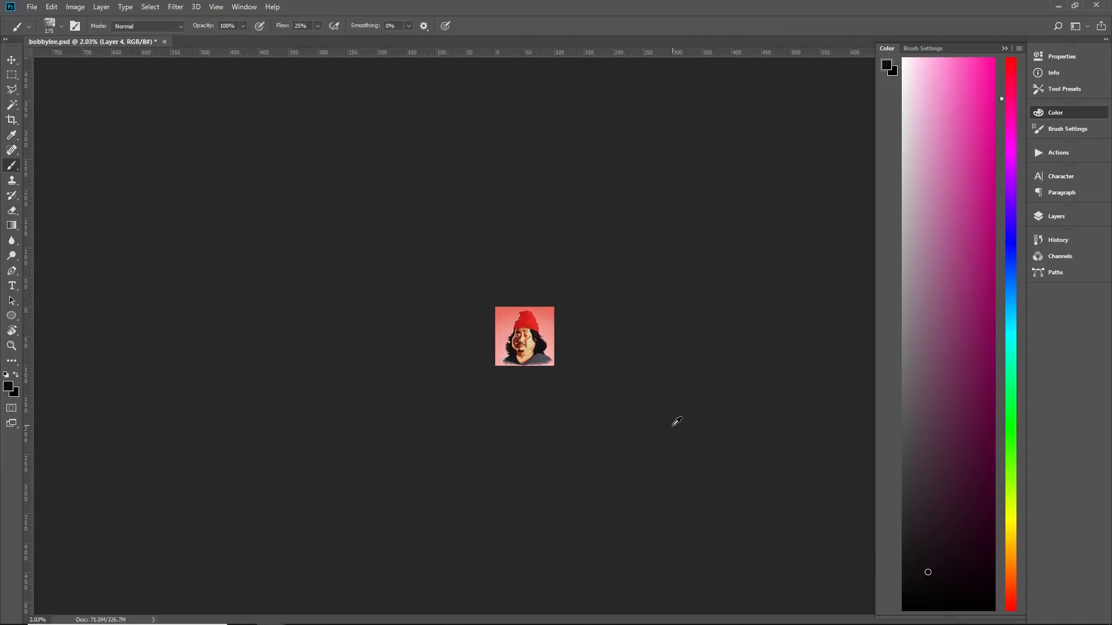
{"action": "scroll", "coordinate": [677, 422], "scroll_direction": "up", "scroll_amount": 8}
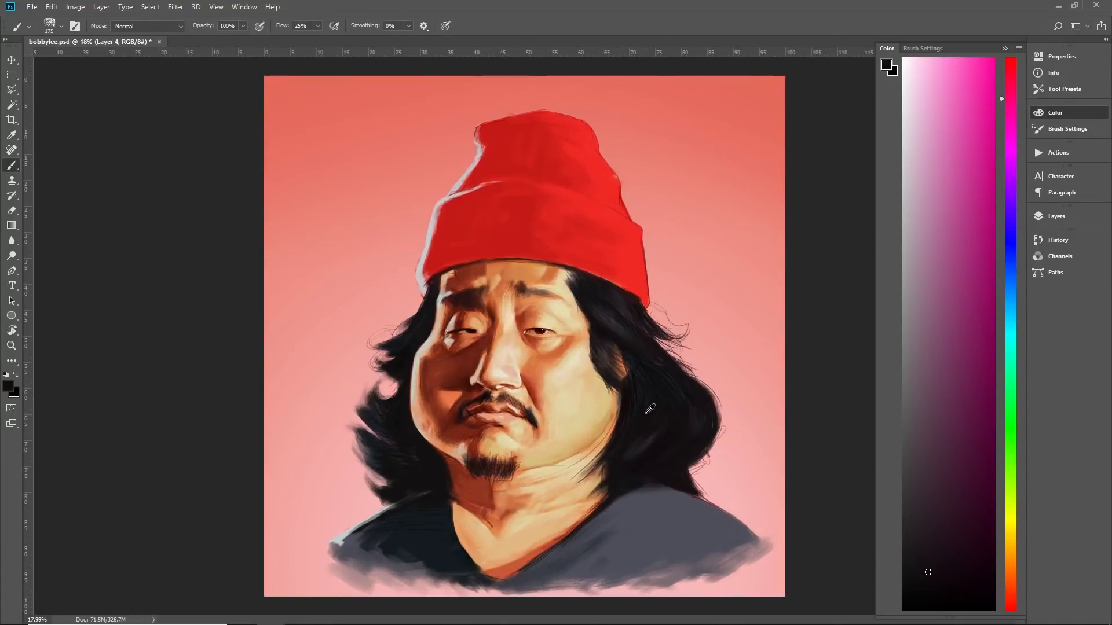
{"action": "scroll", "coordinate": [648, 409], "scroll_direction": "up", "scroll_amount": 6}
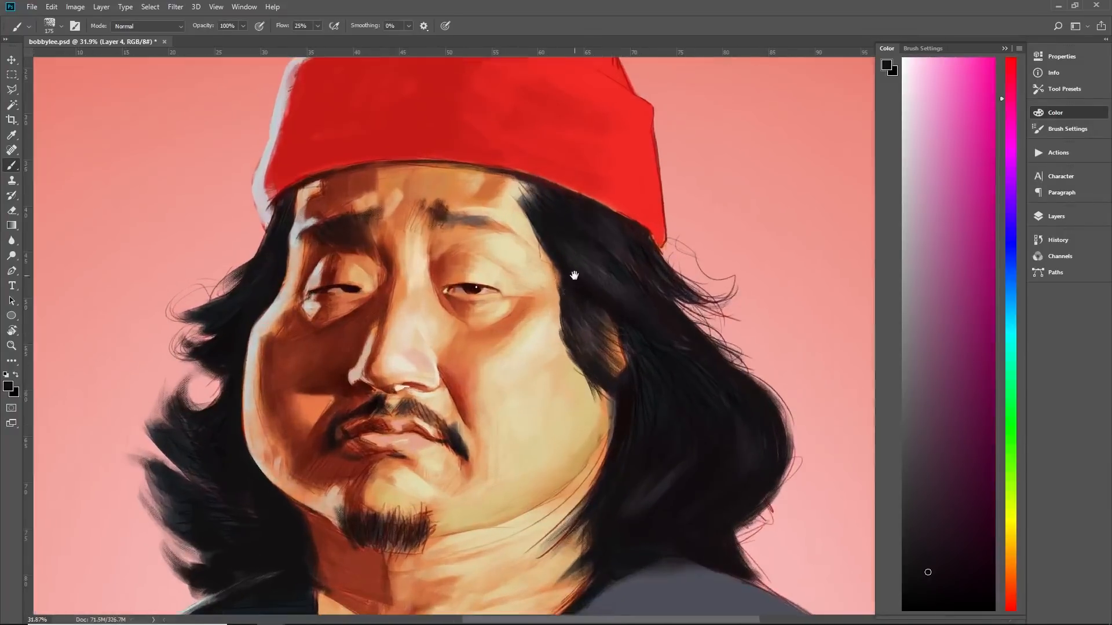
{"action": "left_click_drag", "start_coordinate": [574, 275], "coordinate": [603, 335]}
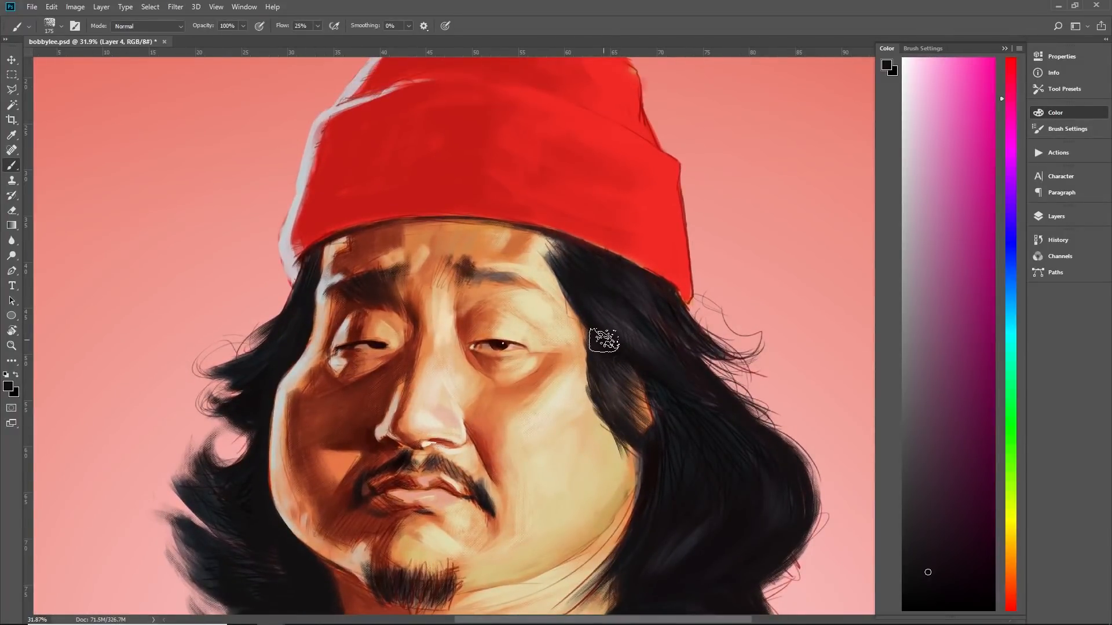
{"action": "key", "text": "bracketleft"}
{"action": "key", "text": "bracketleft"}
{"action": "key", "text": "bracketleft"}
{"action": "left_click", "coordinate": [441, 283], "text": "alt"}
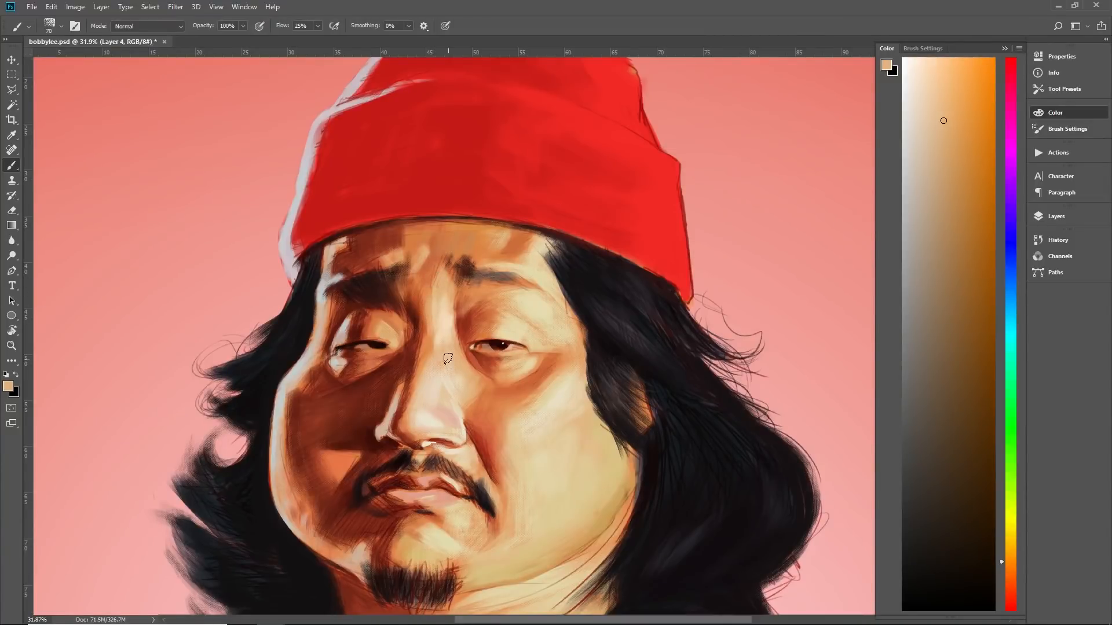
Sample orange and pale cream from the skin beside the lit eye and retouch the face at brush size 70
{"action": "scroll", "coordinate": [424, 341], "scroll_direction": "down", "scroll_amount": 12}
{"action": "scroll", "coordinate": [555, 370], "scroll_direction": "up", "scroll_amount": 11}
{"action": "left_click", "coordinate": [555, 371], "text": "alt"}
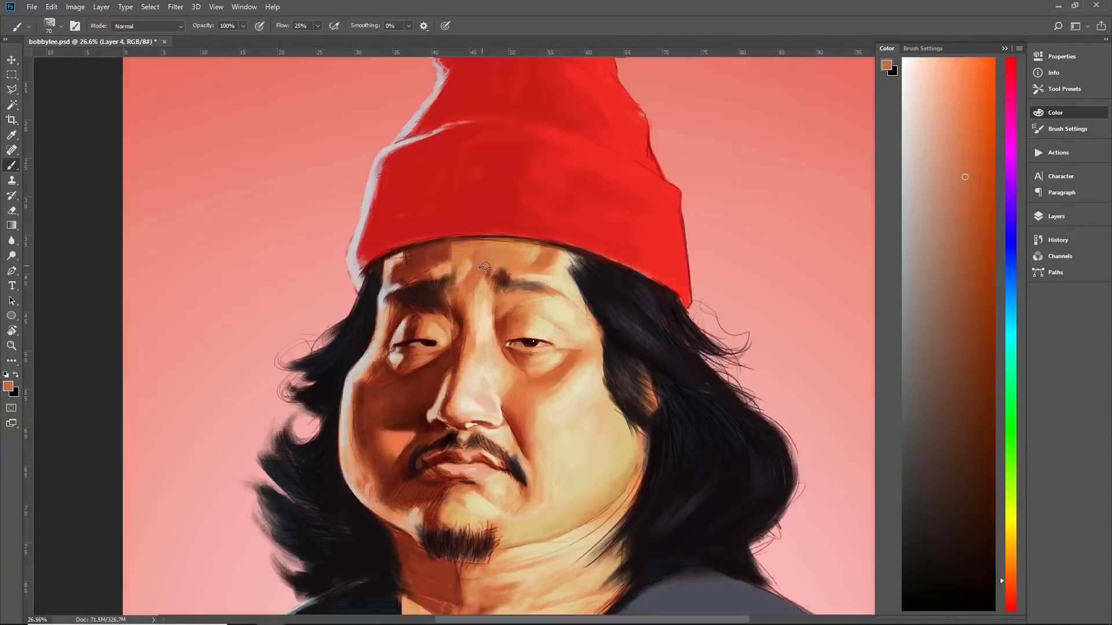
{"action": "left_click", "coordinate": [555, 347], "text": "alt"}
{"action": "scroll", "coordinate": [559, 343], "scroll_direction": "down", "scroll_amount": 5}
Select the background gradient layer, Layer 3, and set the foreground color to a light pink slightly brighter than f5aeab
{"action": "left_click", "coordinate": [1074, 216]}
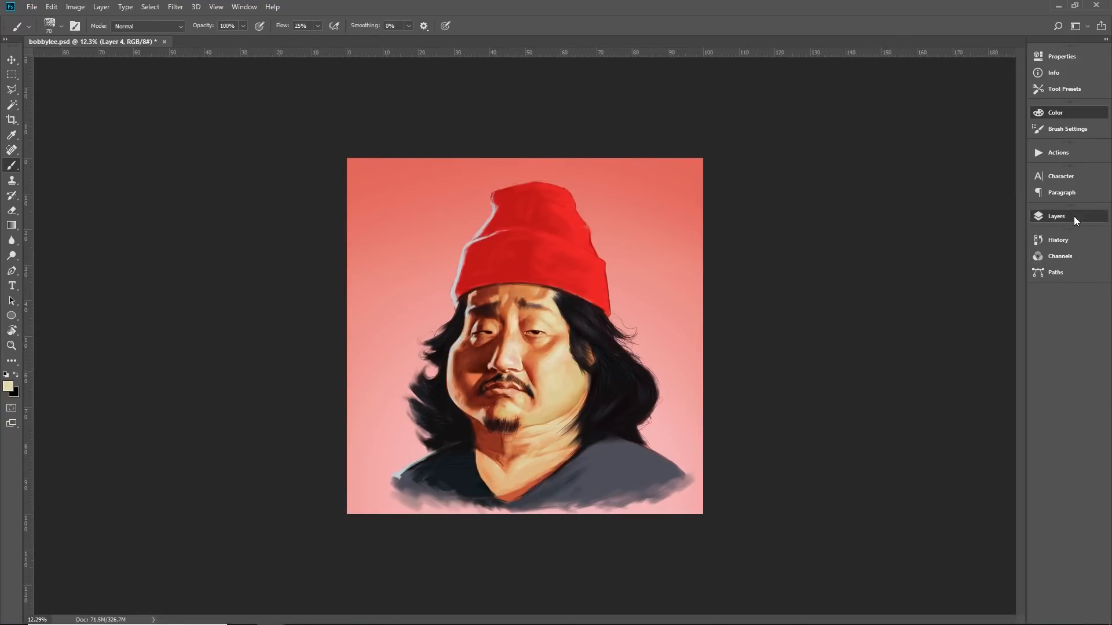
{"action": "left_click", "coordinate": [945, 254]}
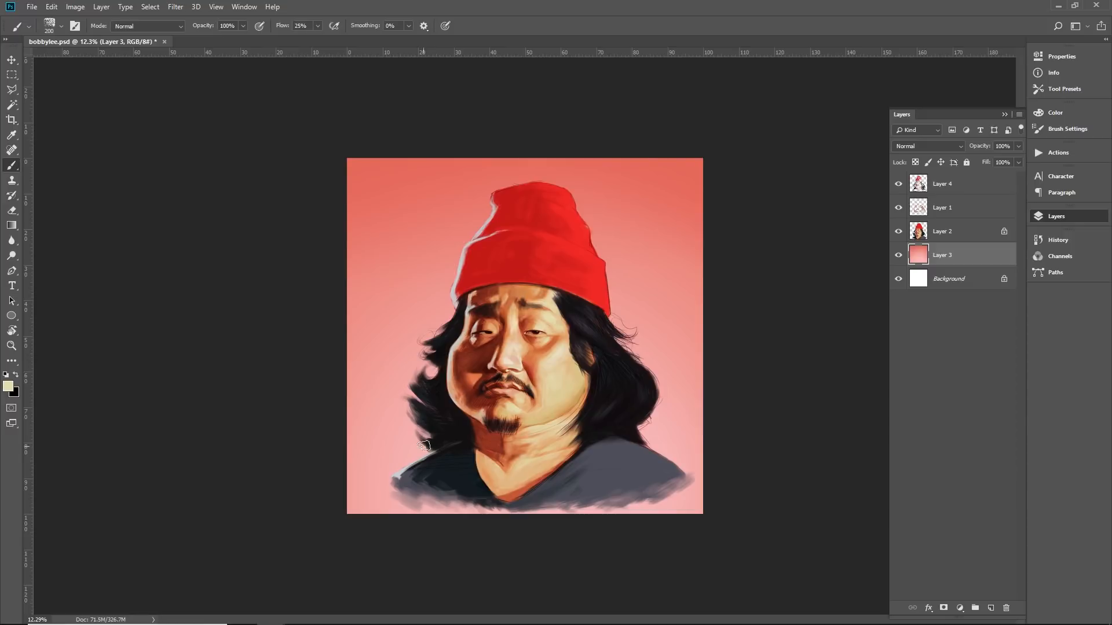
{"action": "left_click", "coordinate": [12, 386]}
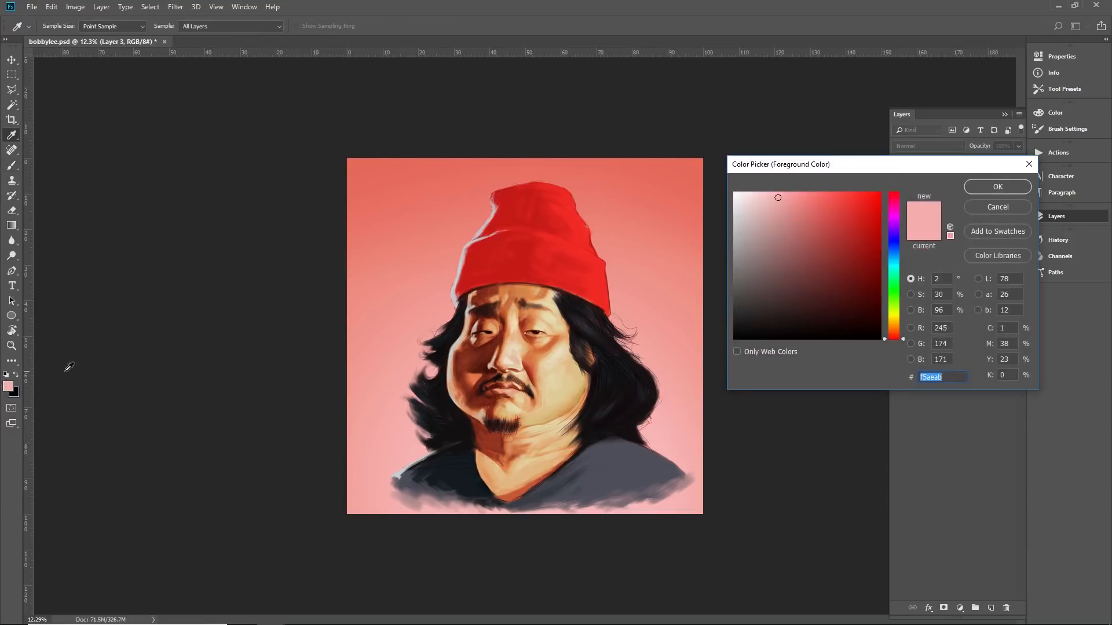
{"action": "left_click_drag", "start_coordinate": [775, 198], "coordinate": [772, 191]}
{"action": "left_click", "coordinate": [998, 185]}
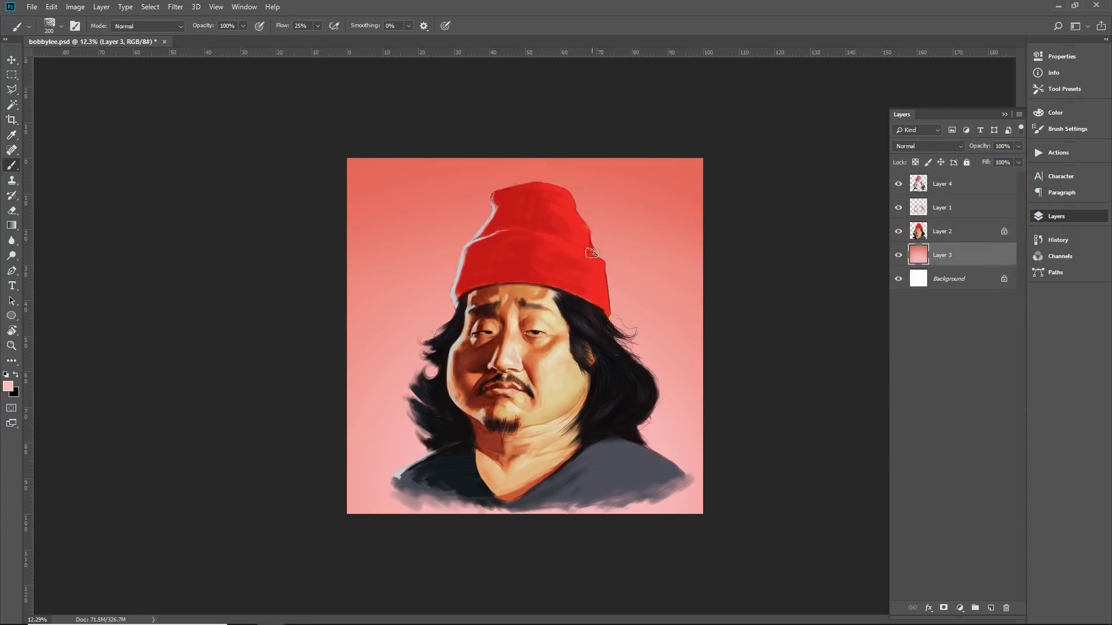
Apply light pink radial gradients in Overlay mode to Layer 3 to brighten the lower background on both sides of the head
{"action": "left_click", "coordinate": [11, 225]}
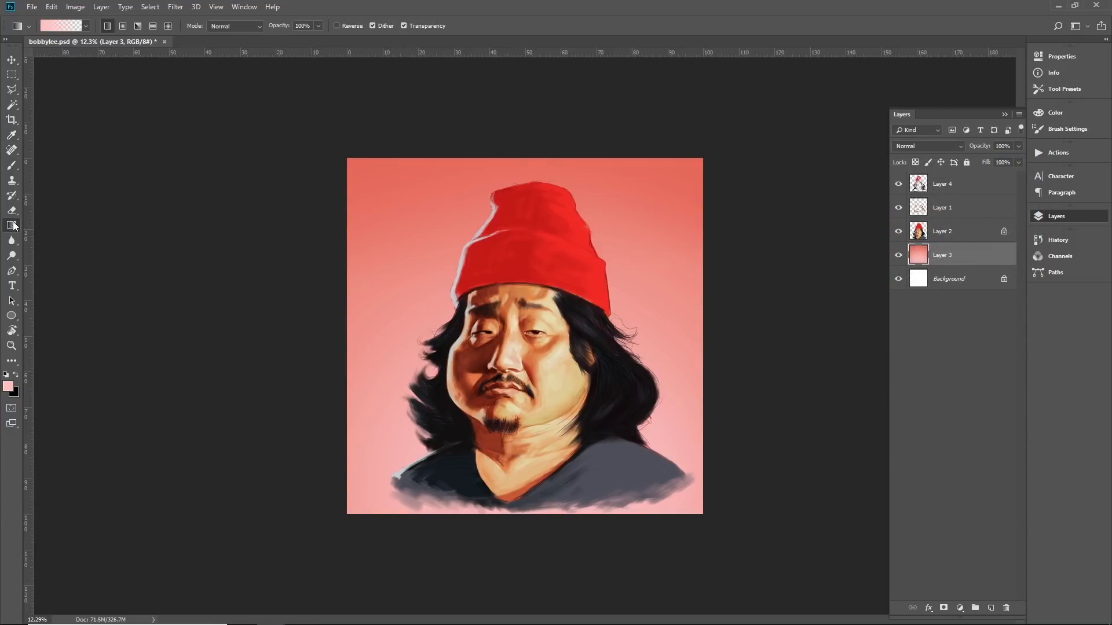
{"action": "left_click", "coordinate": [233, 27]}
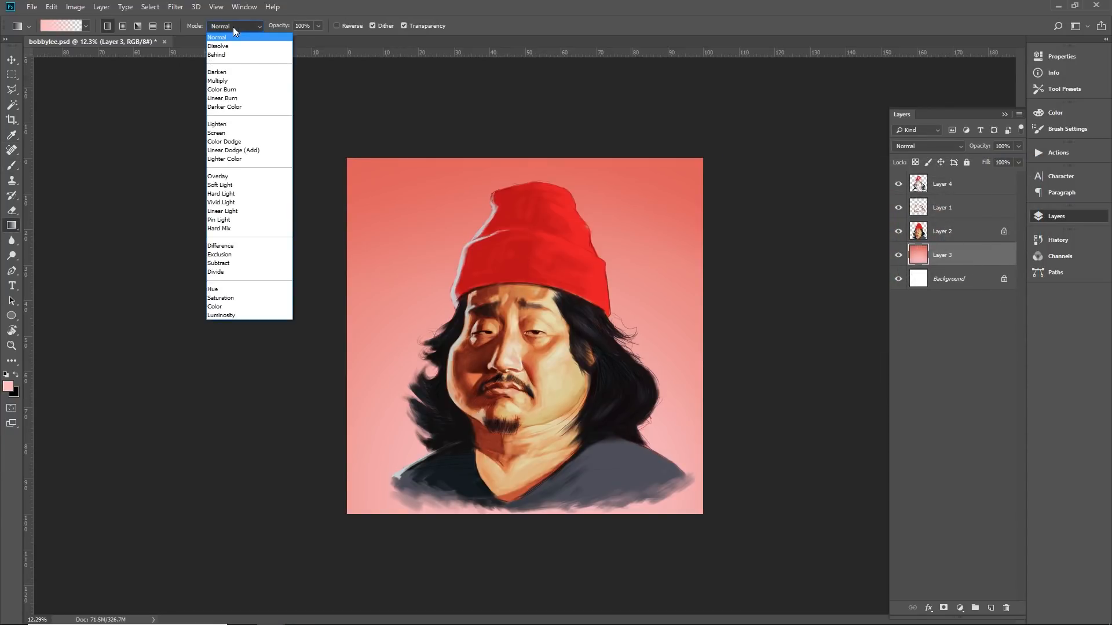
{"action": "left_click", "coordinate": [233, 26]}
{"action": "left_click", "coordinate": [232, 27]}
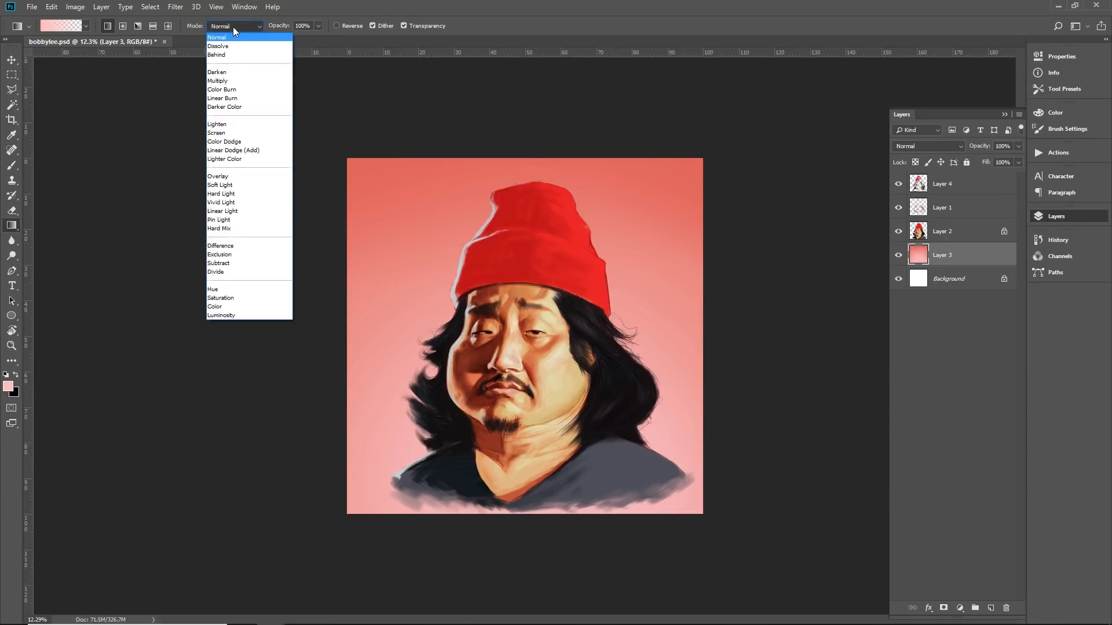
{"action": "left_click", "coordinate": [240, 177]}
{"action": "left_click_drag", "start_coordinate": [403, 427], "coordinate": [359, 364]}
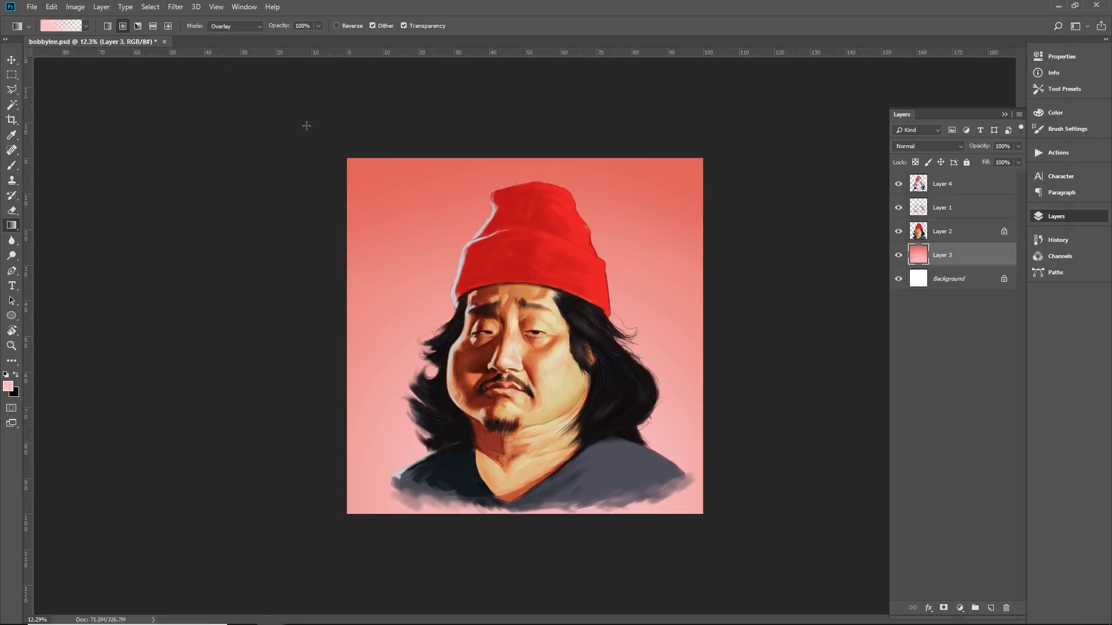
{"action": "left_click_drag", "start_coordinate": [399, 386], "coordinate": [356, 295]}
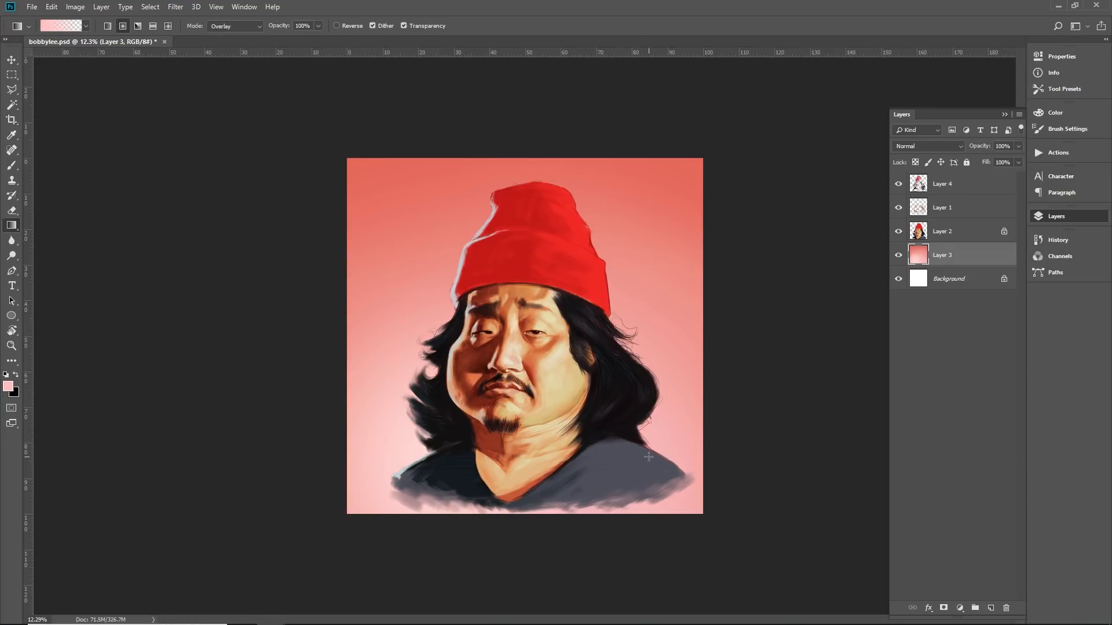
{"action": "left_click_drag", "start_coordinate": [699, 382], "coordinate": [701, 379]}
{"action": "scroll", "coordinate": [718, 370], "scroll_direction": "down", "scroll_amount": 6}
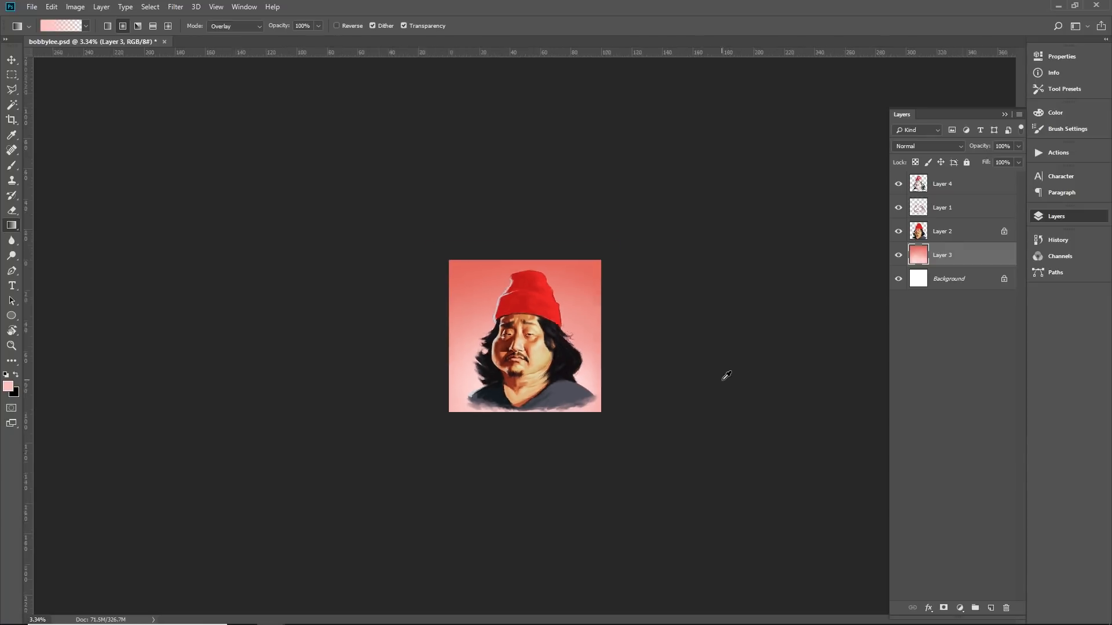
{"action": "scroll", "coordinate": [640, 362], "scroll_direction": "up", "scroll_amount": 5}
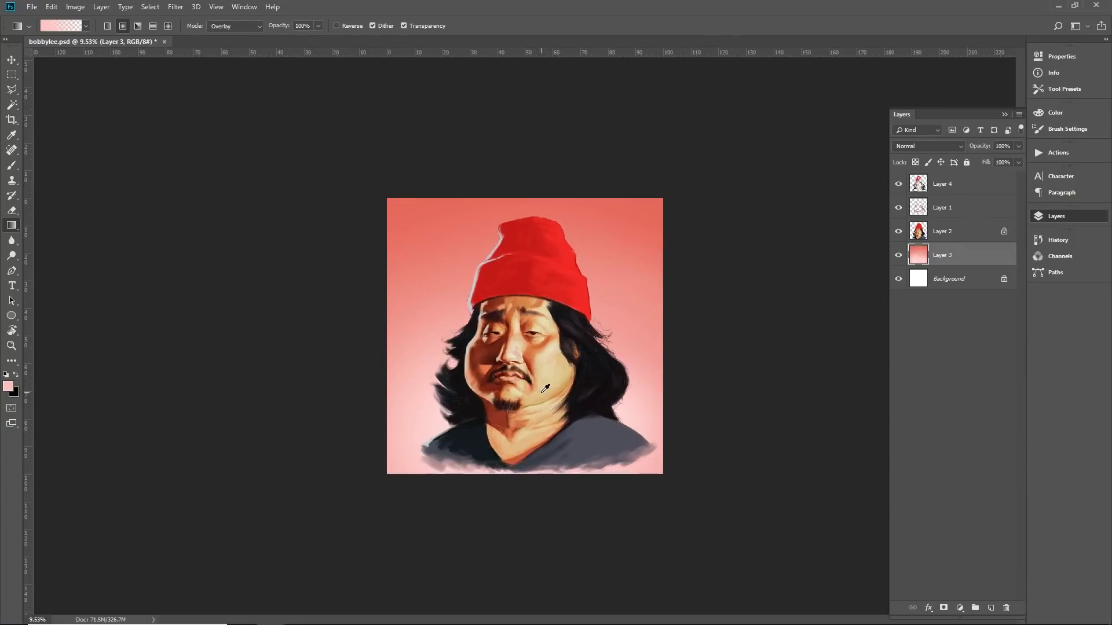
{"action": "scroll", "coordinate": [544, 372], "scroll_direction": "up", "scroll_amount": 1}
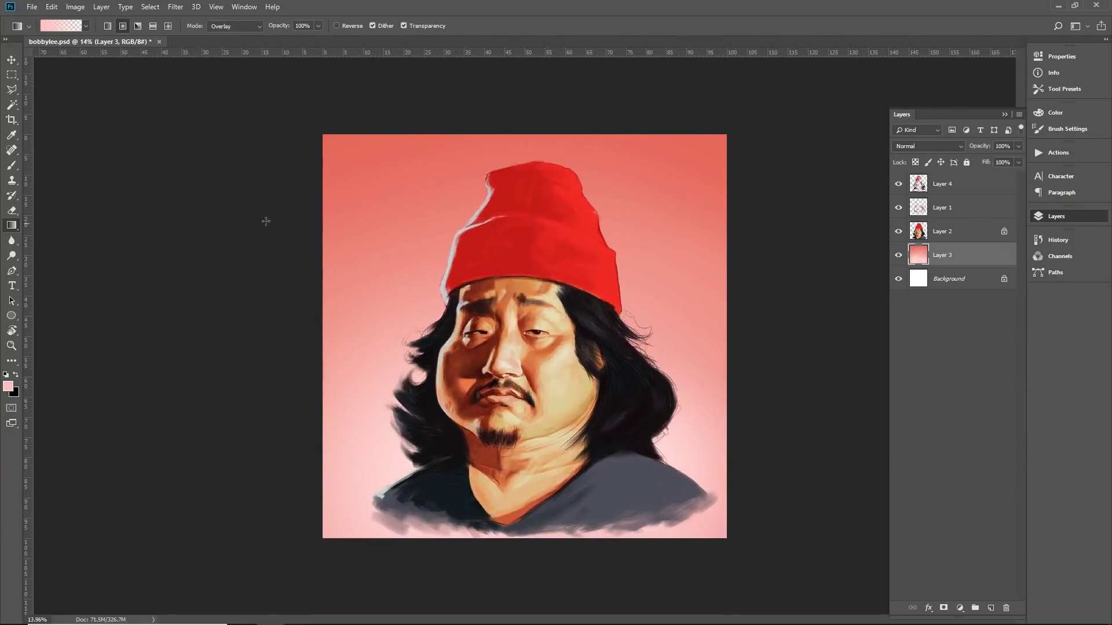
Switch the Gradient tool to linear and sample the coral red from the background's upper-left corner
{"action": "right_click", "coordinate": [11, 225]}
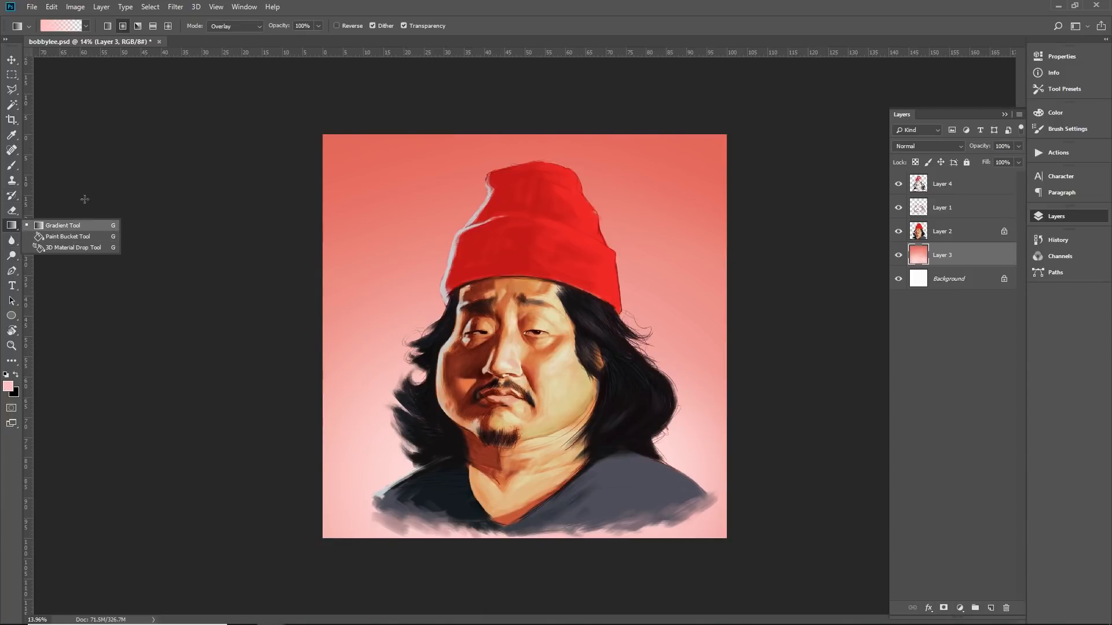
{"action": "left_click", "coordinate": [109, 25]}
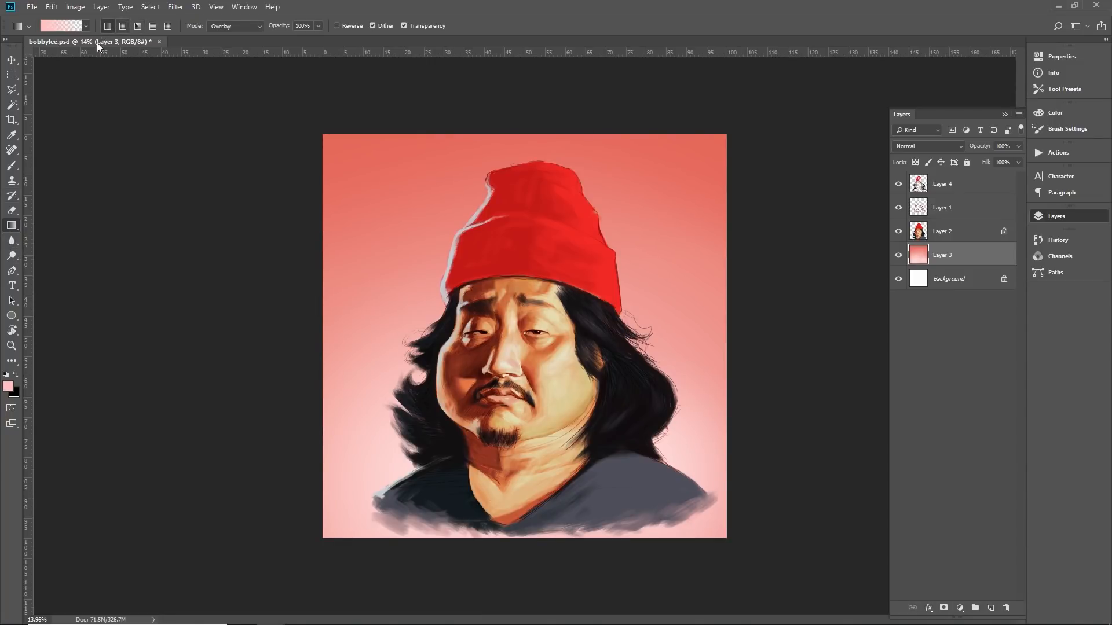
{"action": "left_click", "coordinate": [355, 144], "text": "alt"}
Try a linear Color Burn gradient running diagonally inward from the background's upper-left corner, and undo it
{"action": "left_click", "coordinate": [235, 26]}
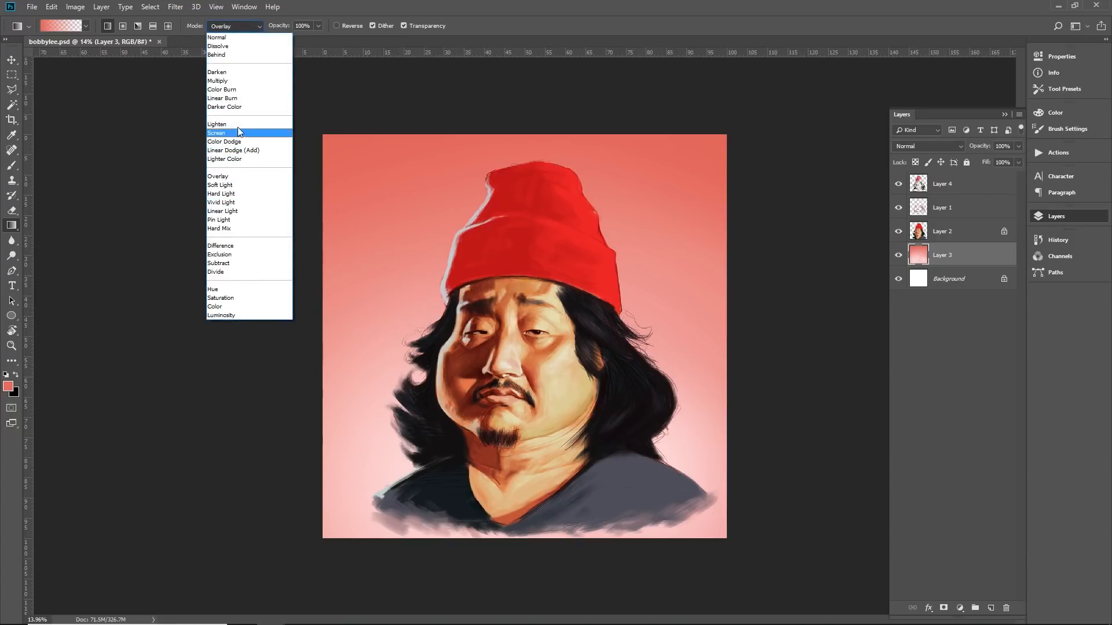
{"action": "left_click", "coordinate": [222, 89]}
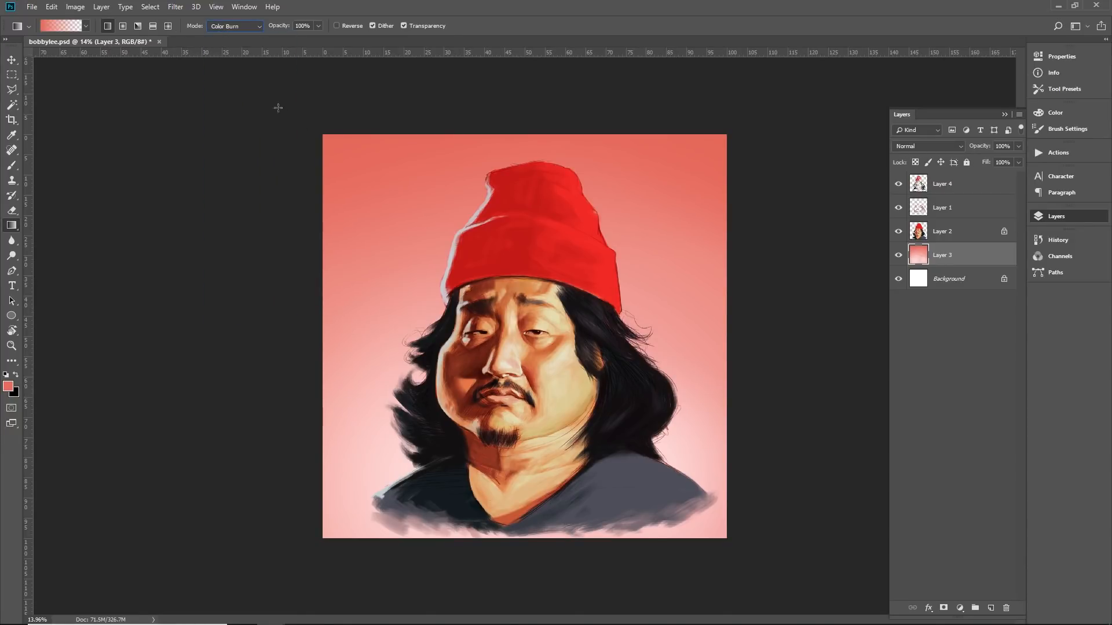
{"action": "mouse_move", "coordinate": [324, 136]}
{"action": "left_mouse_down"}
{"action": "mouse_move", "coordinate": [412, 260]}
{"action": "mouse_move", "coordinate": [422, 300]}
{"action": "left_mouse_up"}
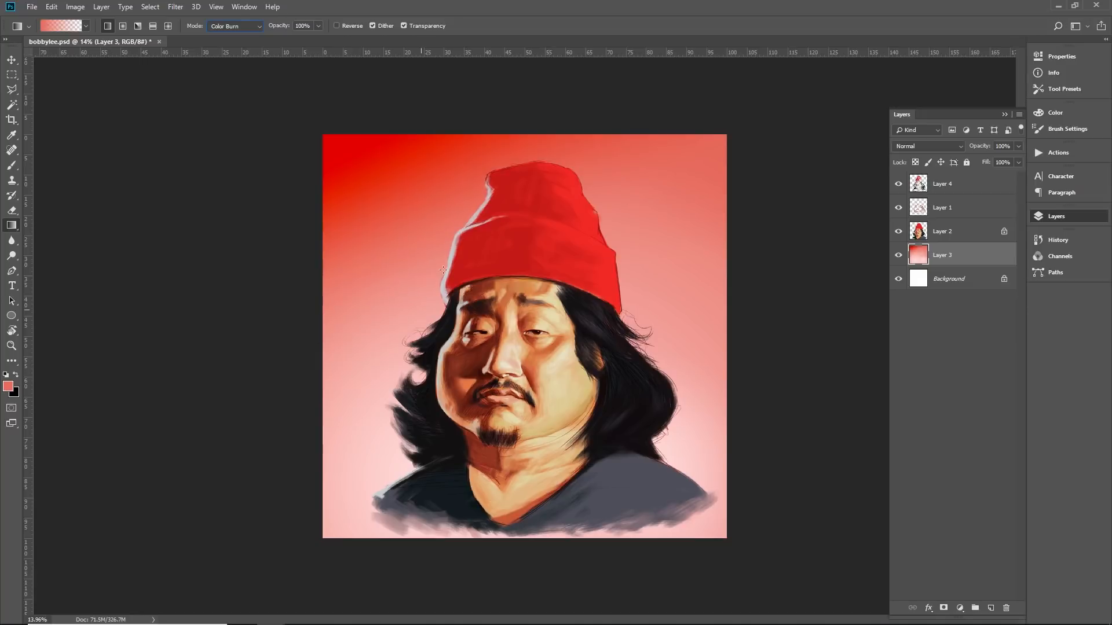
{"action": "left_click", "coordinate": [217, 26]}
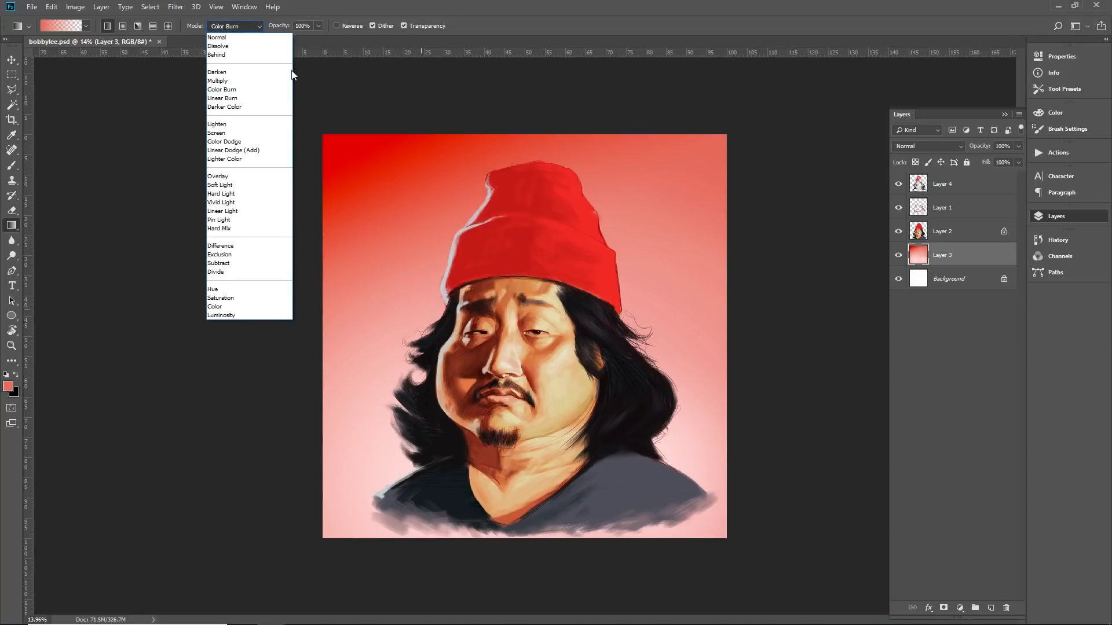
{"action": "left_click", "coordinate": [373, 89]}
{"action": "key", "text": "ctrl+z"}
Set the gradient mode to Multiply, try coral gradients diagonally from the upper left and down from the top edge, and undo them
{"action": "left_click", "coordinate": [258, 27]}
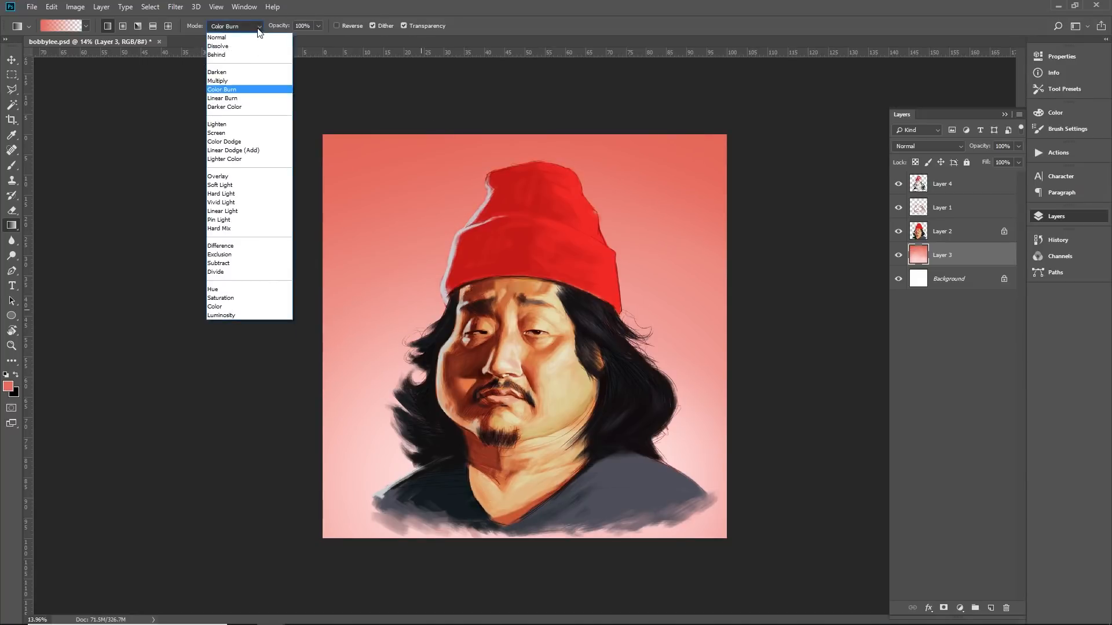
{"action": "left_click", "coordinate": [241, 80]}
{"action": "left_click_drag", "start_coordinate": [357, 185], "coordinate": [458, 340]}
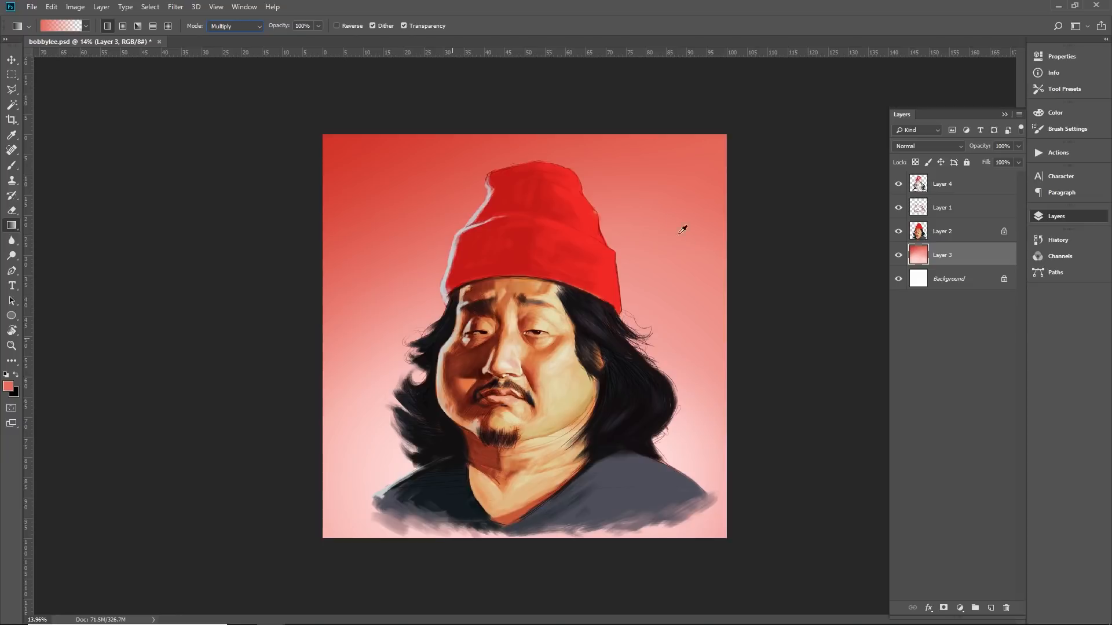
{"action": "key", "text": "ctrl+z"}
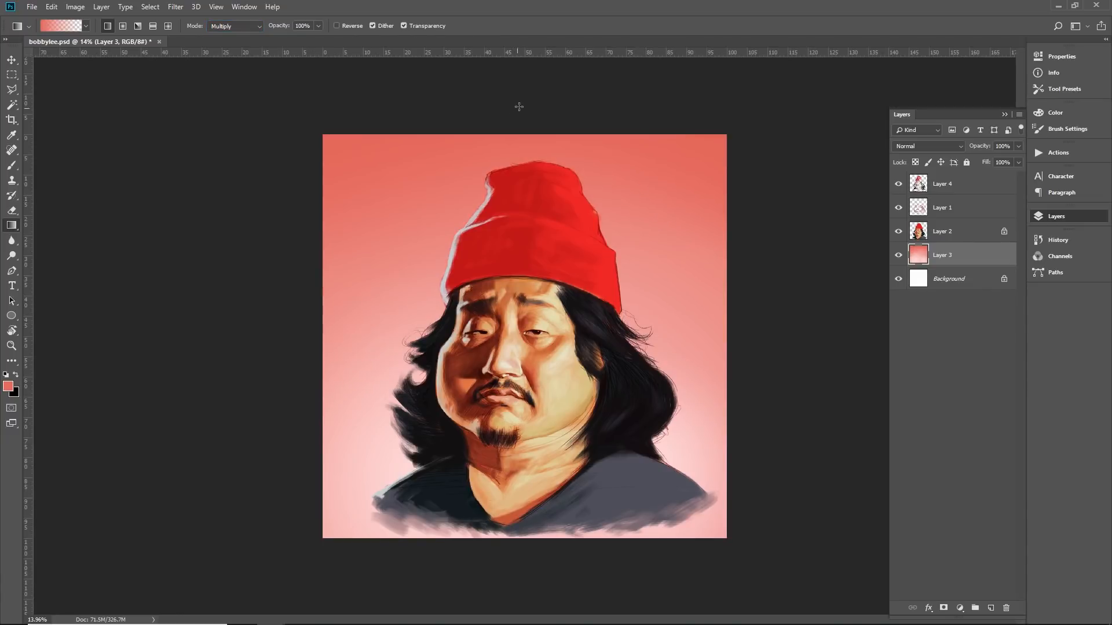
{"action": "left_click_drag", "start_coordinate": [527, 135], "coordinate": [525, 292]}
{"action": "scroll", "coordinate": [597, 230], "scroll_direction": "down", "scroll_amount": 5}
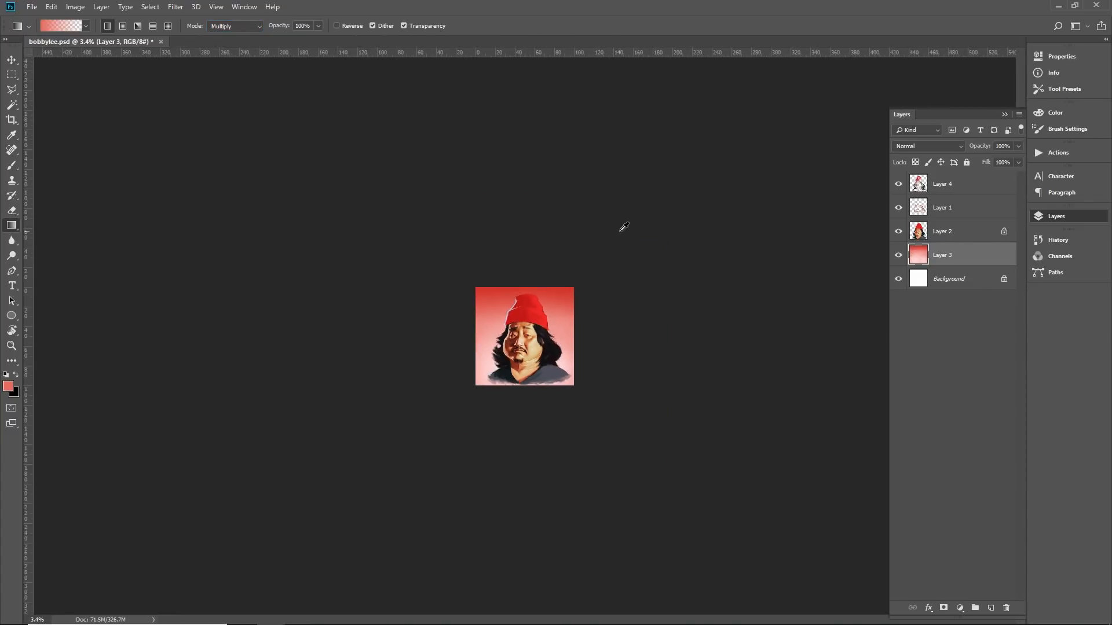
{"action": "scroll", "coordinate": [623, 226], "scroll_direction": "up", "scroll_amount": 4}
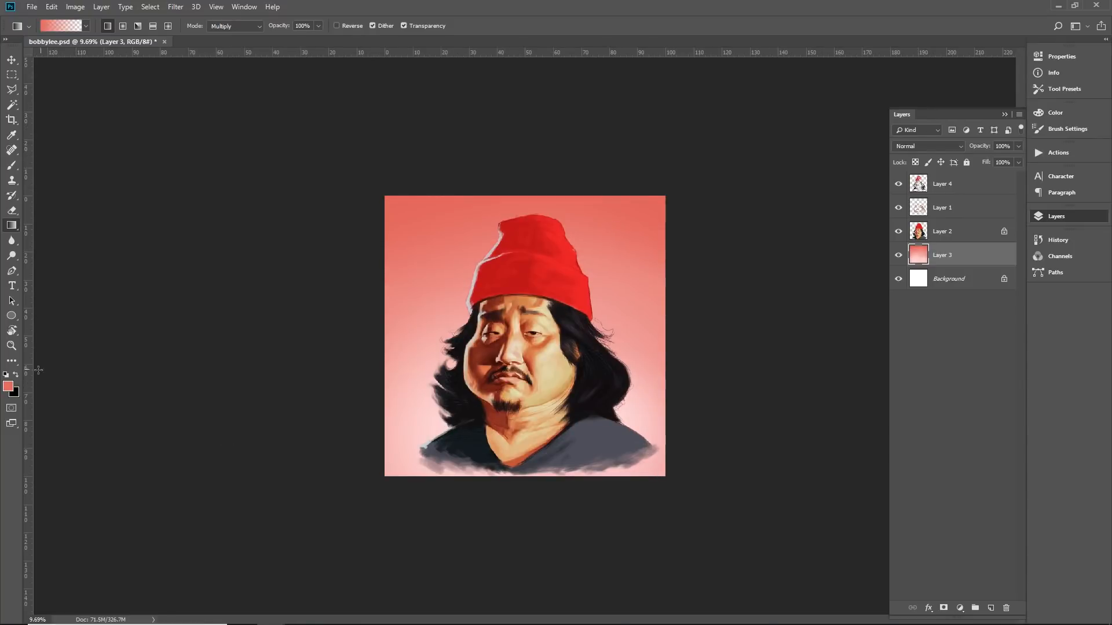
Set the foreground color to d28c84 and darken the background's top edge and upper corners with linear Multiply gradients
{"action": "left_click", "coordinate": [8, 388]}
{"action": "left_click", "coordinate": [788, 218]}
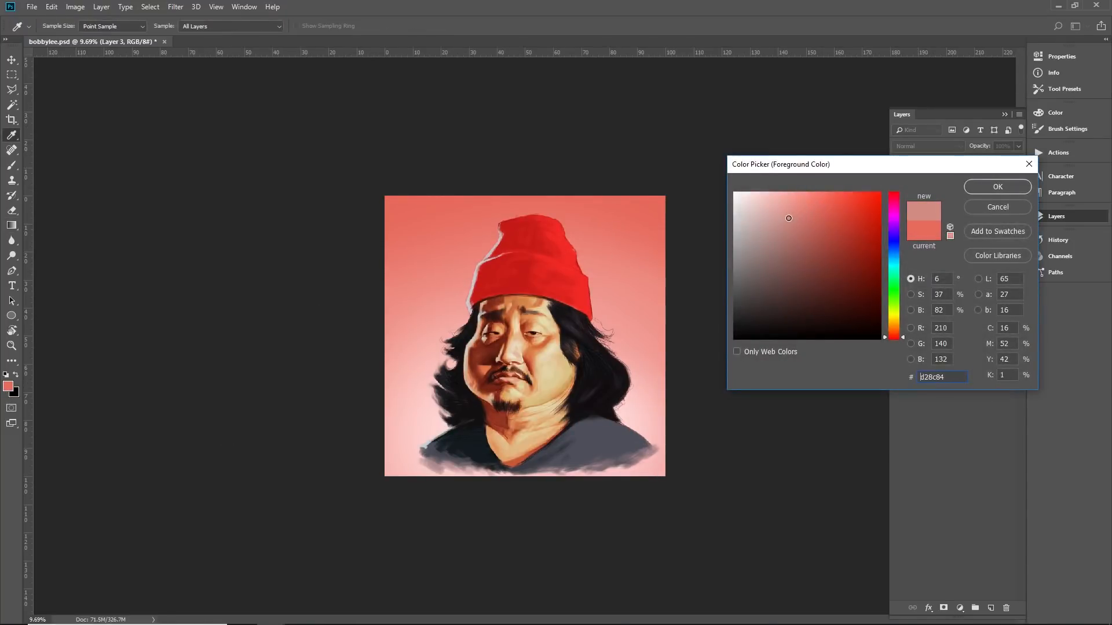
{"action": "left_click", "coordinate": [997, 193]}
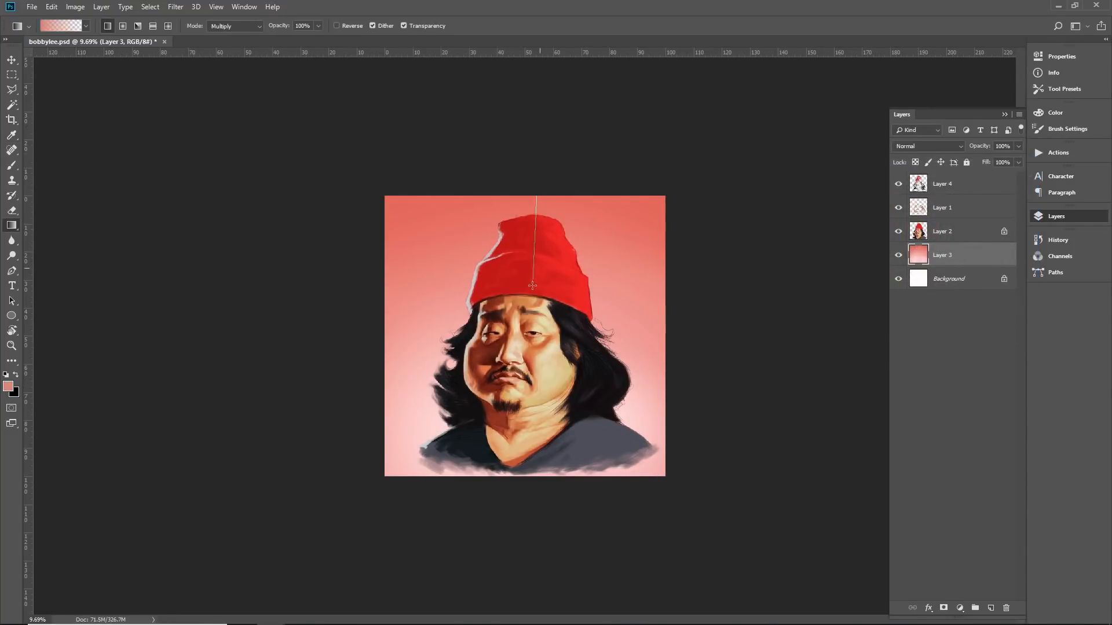
{"action": "left_click_drag", "start_coordinate": [532, 286], "coordinate": [533, 293]}
{"action": "left_click_drag", "start_coordinate": [622, 317], "coordinate": [621, 318]}
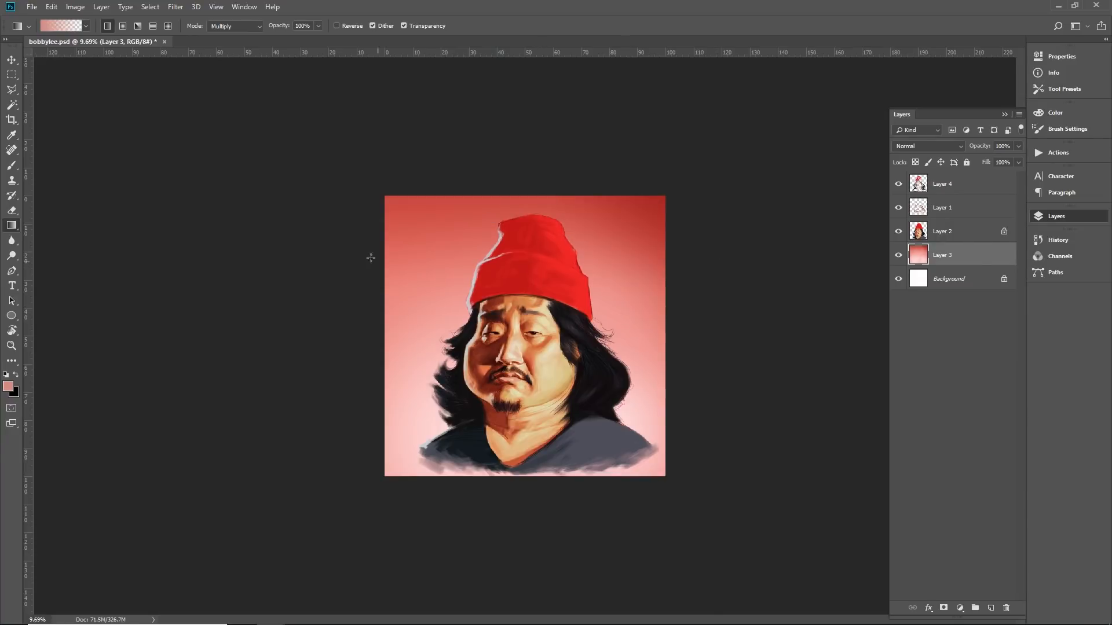
{"action": "scroll", "coordinate": [441, 280], "scroll_direction": "down", "scroll_amount": 5}
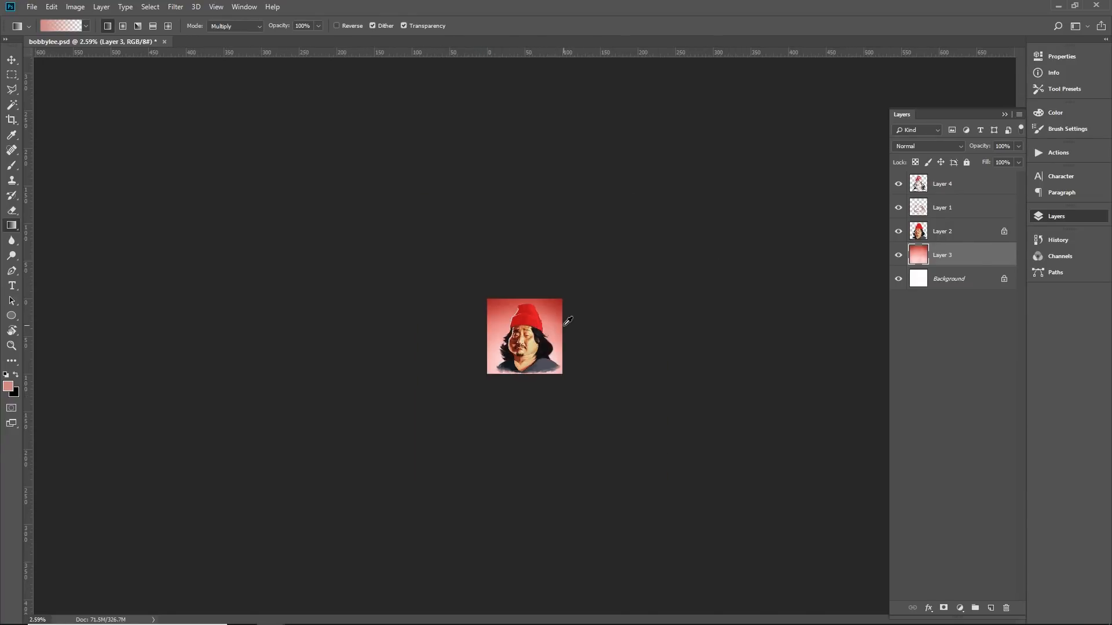
{"action": "scroll", "coordinate": [578, 325], "scroll_direction": "up", "scroll_amount": 6}
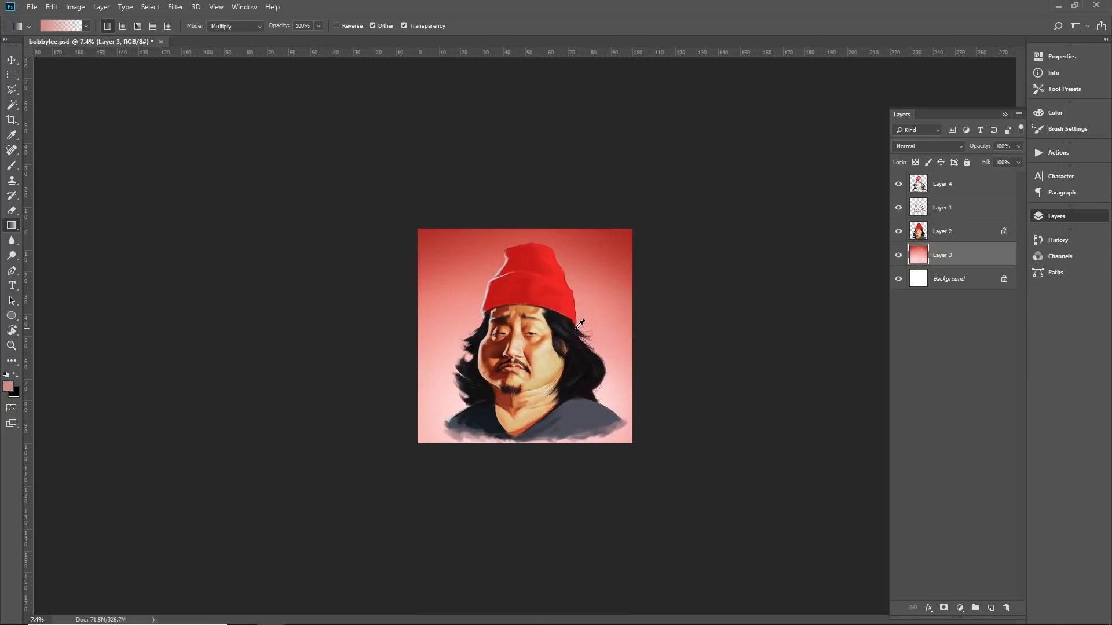
{"action": "scroll", "coordinate": [584, 323], "scroll_direction": "down", "scroll_amount": 6}
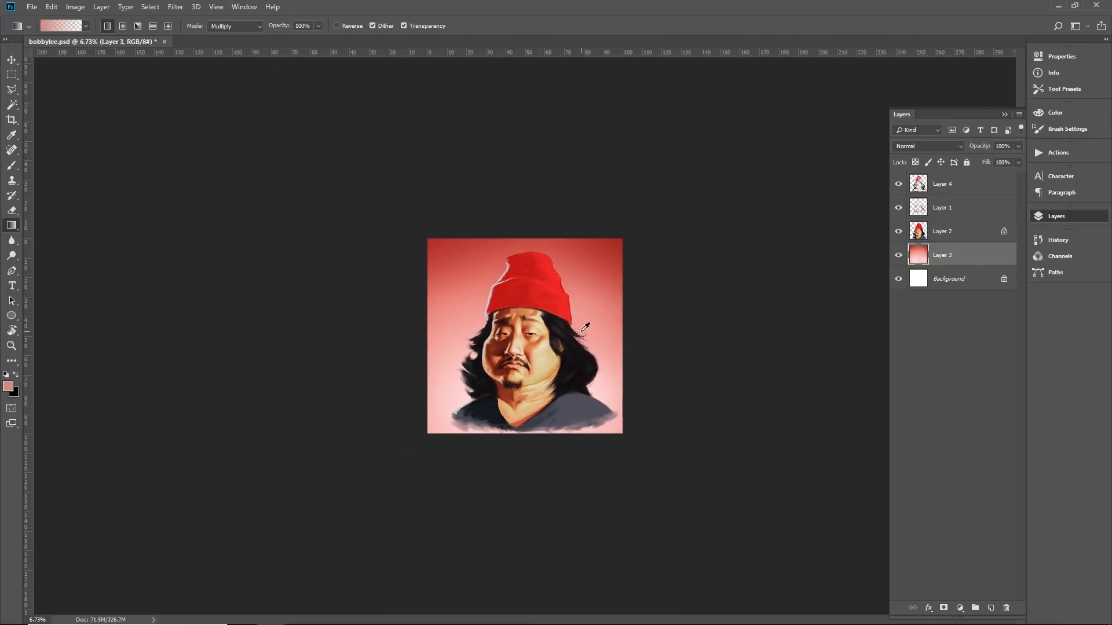
{"action": "scroll", "coordinate": [594, 342], "scroll_direction": "up", "scroll_amount": 7}
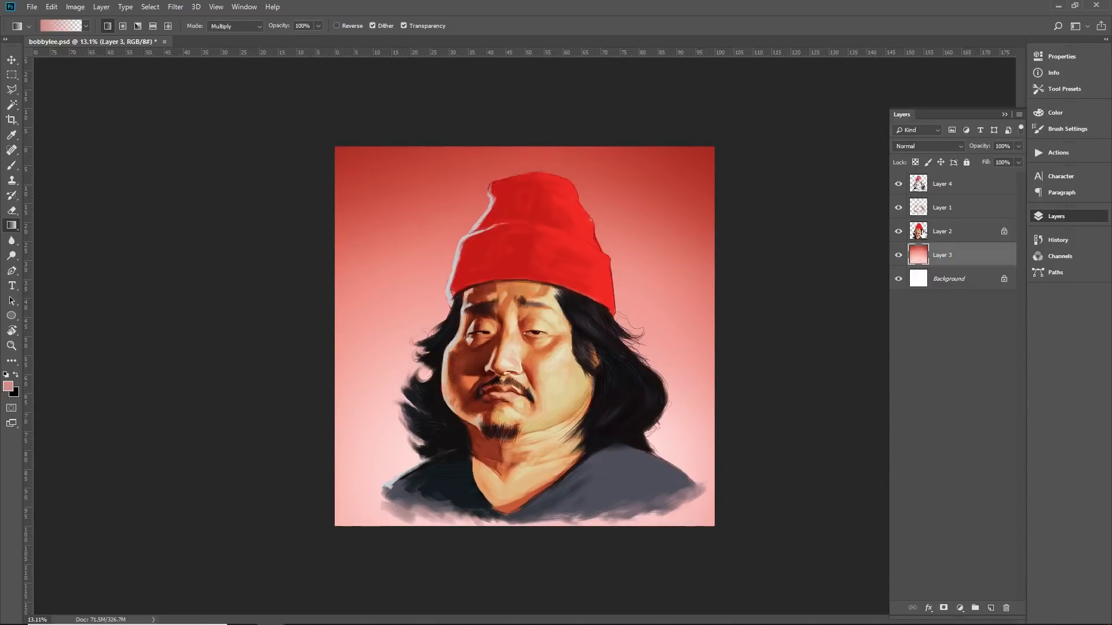
Examine the portrait with Layer 2 hidden and shown to compare the underlying paint with the overpainting, leaving the layer visible
{"action": "left_click", "coordinate": [919, 232]}
{"action": "left_click", "coordinate": [898, 231]}
{"action": "left_click", "coordinate": [898, 231]}
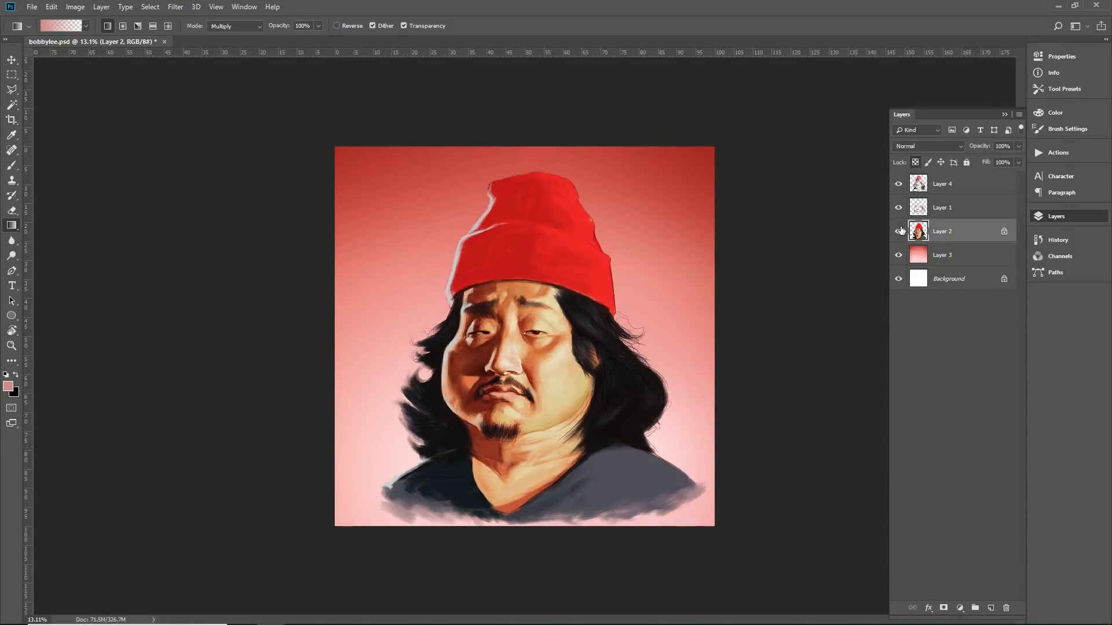
{"action": "left_click", "coordinate": [899, 231]}
{"action": "scroll", "coordinate": [766, 286], "scroll_direction": "down", "scroll_amount": 5}
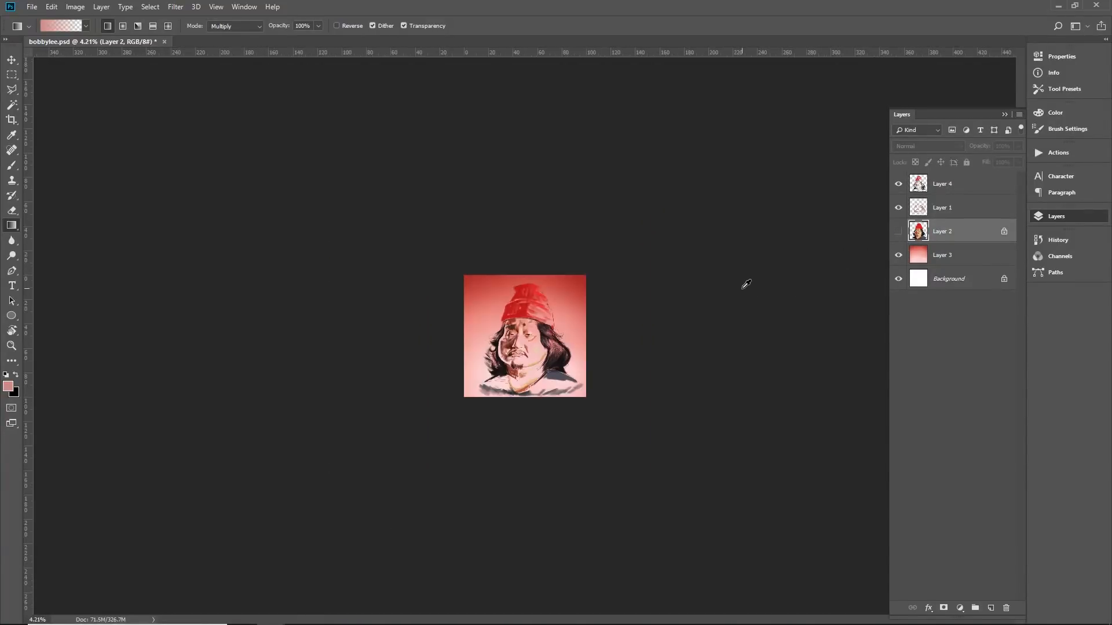
{"action": "scroll", "coordinate": [746, 284], "scroll_direction": "up", "scroll_amount": 2}
{"action": "left_click", "coordinate": [898, 231]}
{"action": "left_click", "coordinate": [898, 231]}
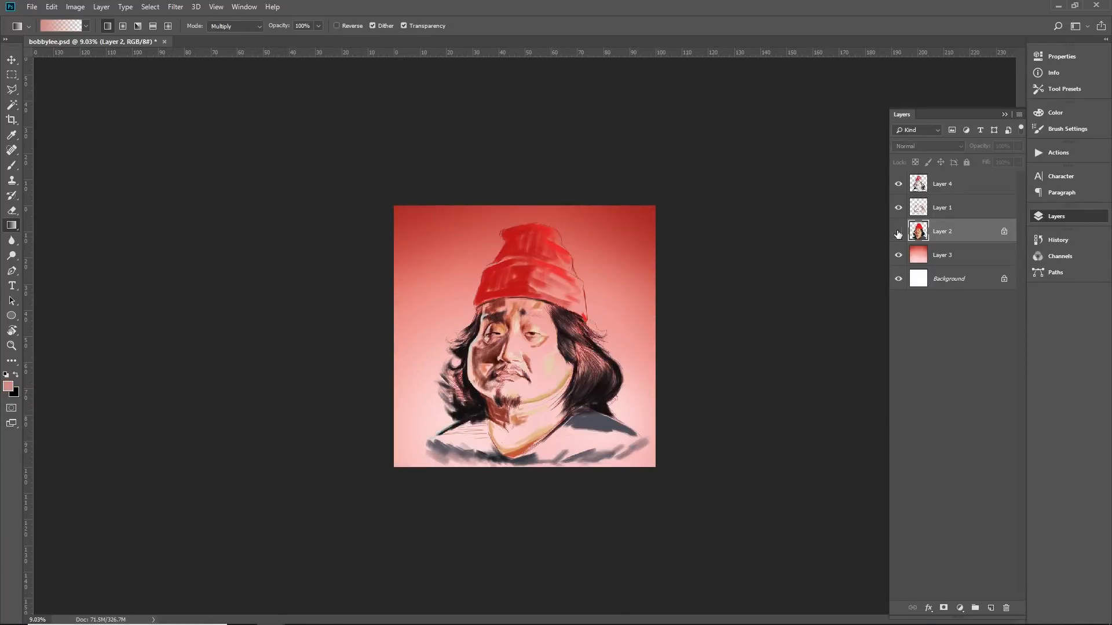
{"action": "left_click", "coordinate": [898, 231]}
{"action": "left_click", "coordinate": [899, 231]}
{"action": "left_click", "coordinate": [898, 231]}
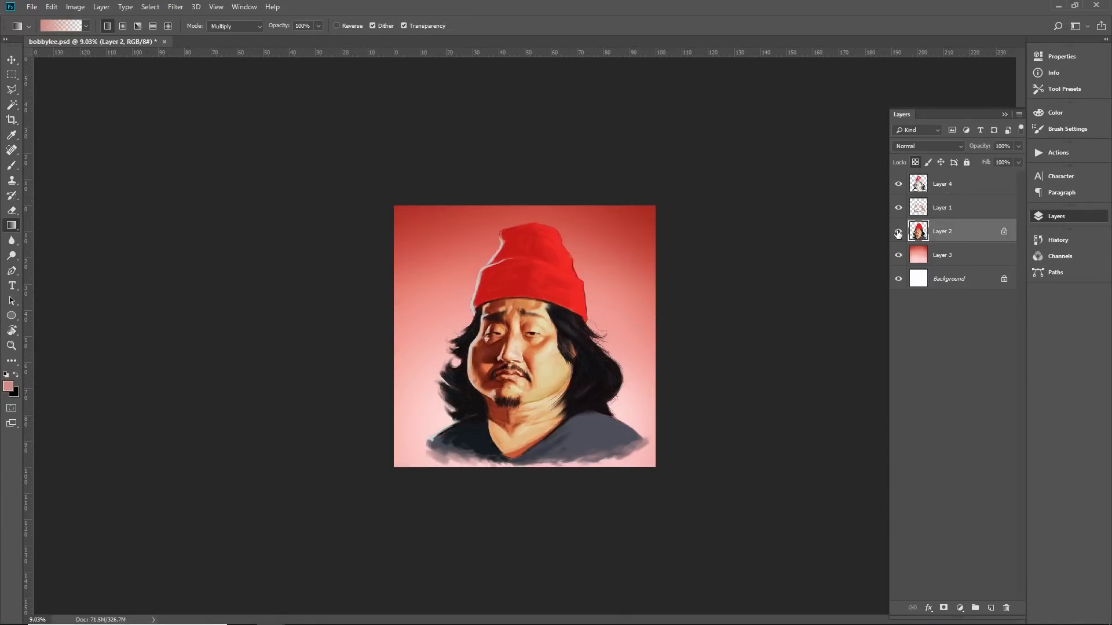
{"action": "scroll", "coordinate": [648, 305], "scroll_direction": "down", "scroll_amount": 3}
{"action": "scroll", "coordinate": [635, 301], "scroll_direction": "up", "scroll_amount": 3}
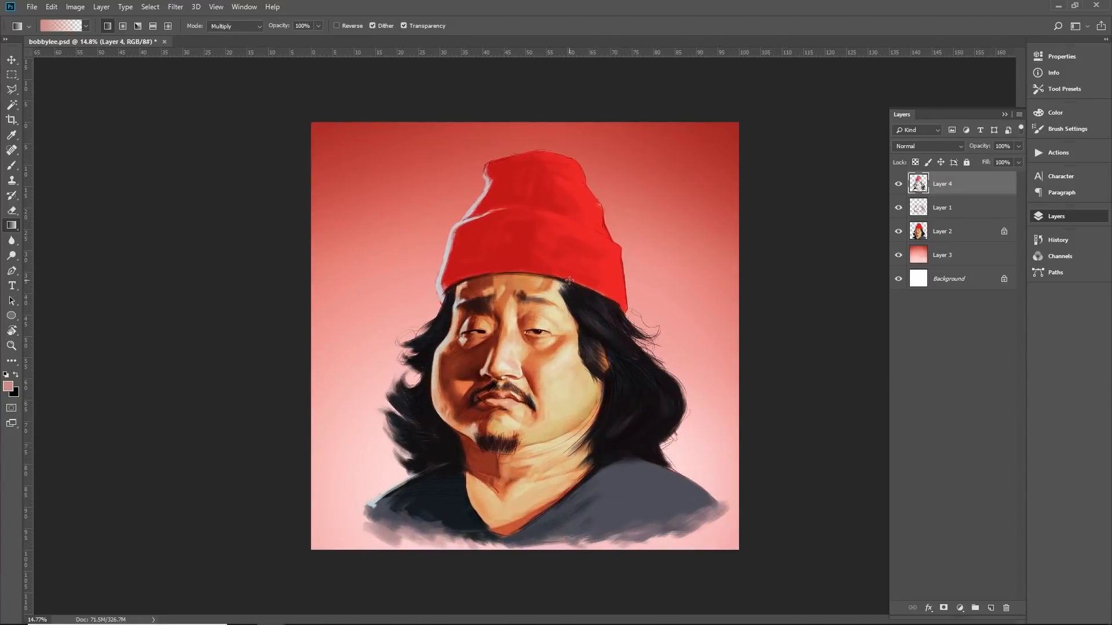
On Layer 4, sample the skin tone beneath the lower lip and retouch that area with the brush at size 50
{"action": "key", "text": "b"}
{"action": "scroll", "coordinate": [418, 383], "scroll_direction": "up", "scroll_amount": 3}
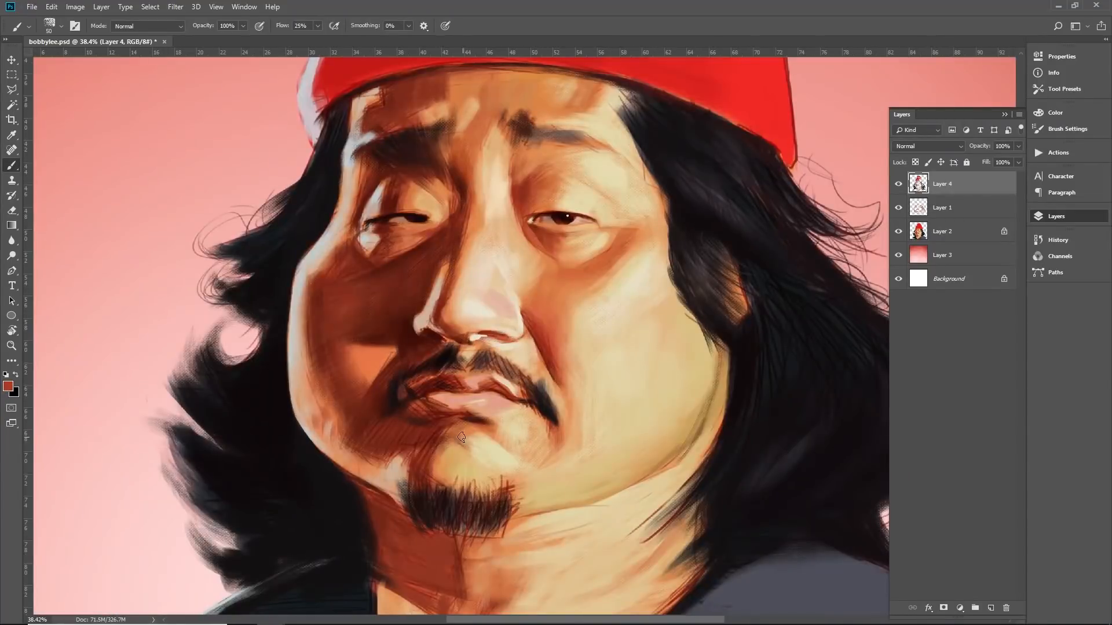
{"action": "left_click", "coordinate": [462, 440], "text": "alt"}
{"action": "left_click_drag", "start_coordinate": [457, 441], "coordinate": [471, 435]}
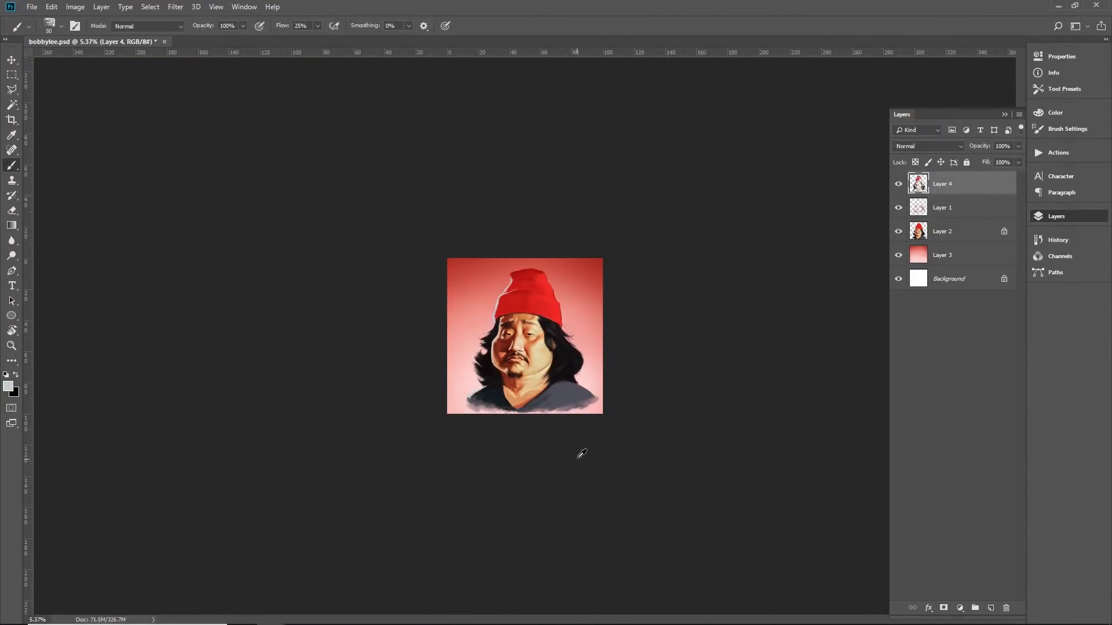
{"action": "scroll", "coordinate": [582, 369], "scroll_direction": "up", "scroll_amount": 12}
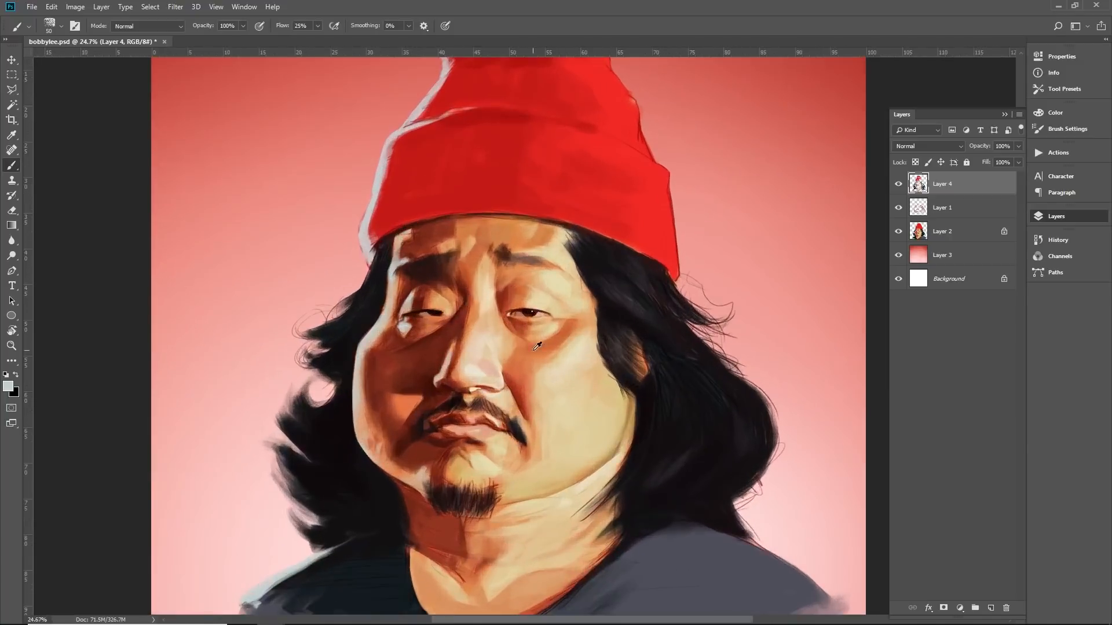
{"action": "left_click_drag", "start_coordinate": [509, 285], "coordinate": [513, 302]}
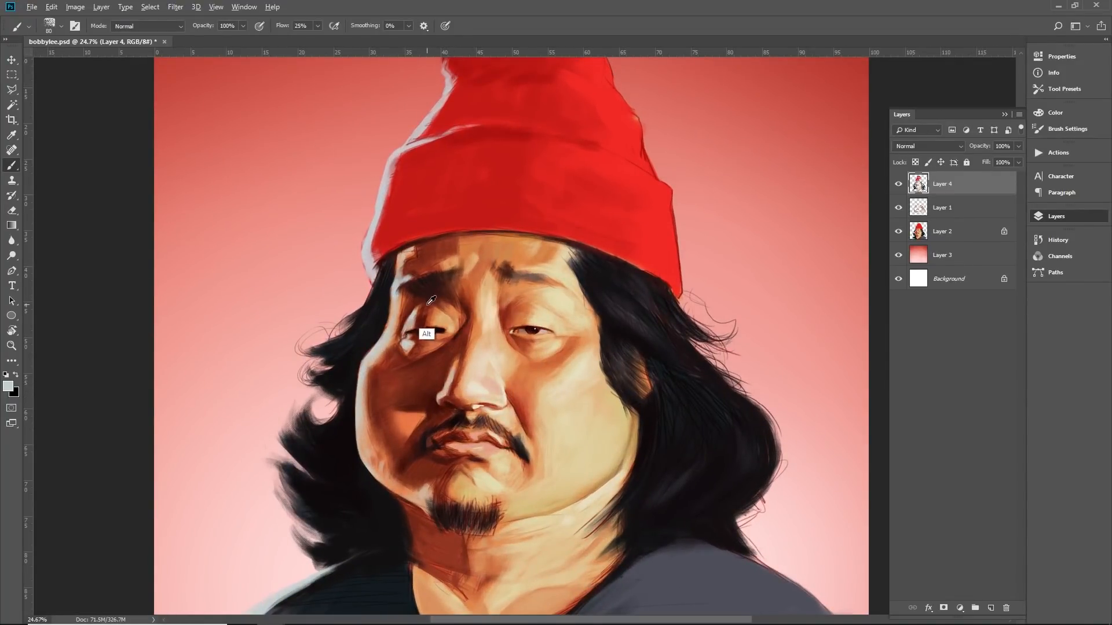
Flatten all the portrait's layers into a single background layer
{"action": "left_click", "coordinate": [431, 324], "text": "alt"}
{"action": "right_click", "coordinate": [935, 178]}
{"action": "left_click", "coordinate": [992, 498]}
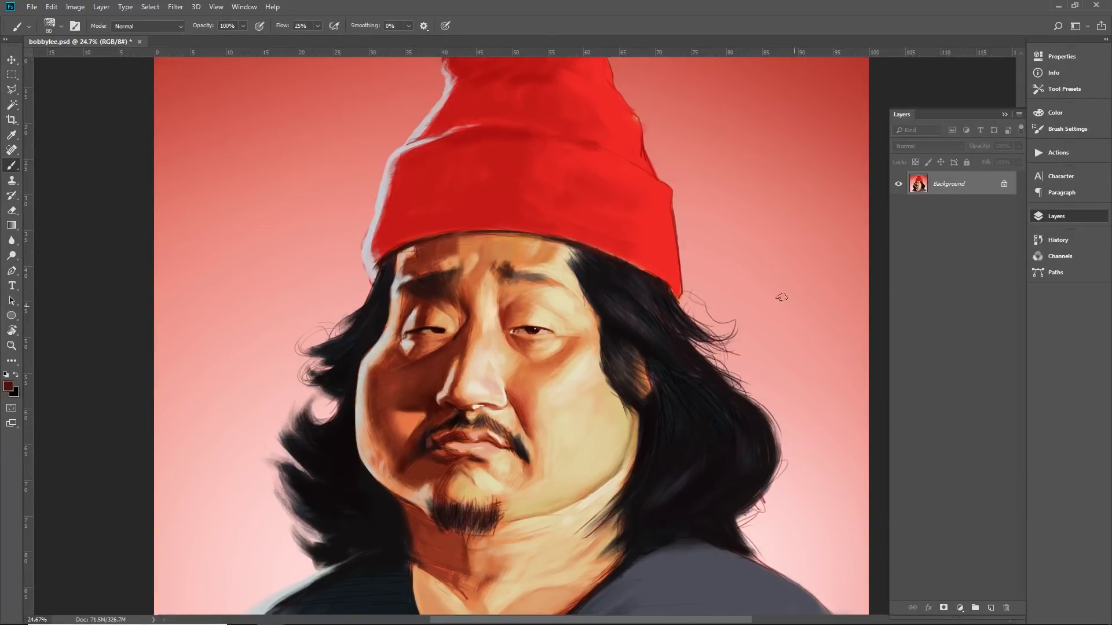
Sample tones along the shirt's lower left edge and repaint its faded bottom there with the brush at size 250
{"action": "scroll", "coordinate": [695, 299], "scroll_direction": "down", "scroll_amount": 15}
{"action": "scroll", "coordinate": [680, 320], "scroll_direction": "up", "scroll_amount": 1}
{"action": "scroll", "coordinate": [692, 310], "scroll_direction": "down", "scroll_amount": 1}
{"action": "scroll", "coordinate": [692, 310], "scroll_direction": "up", "scroll_amount": 4}
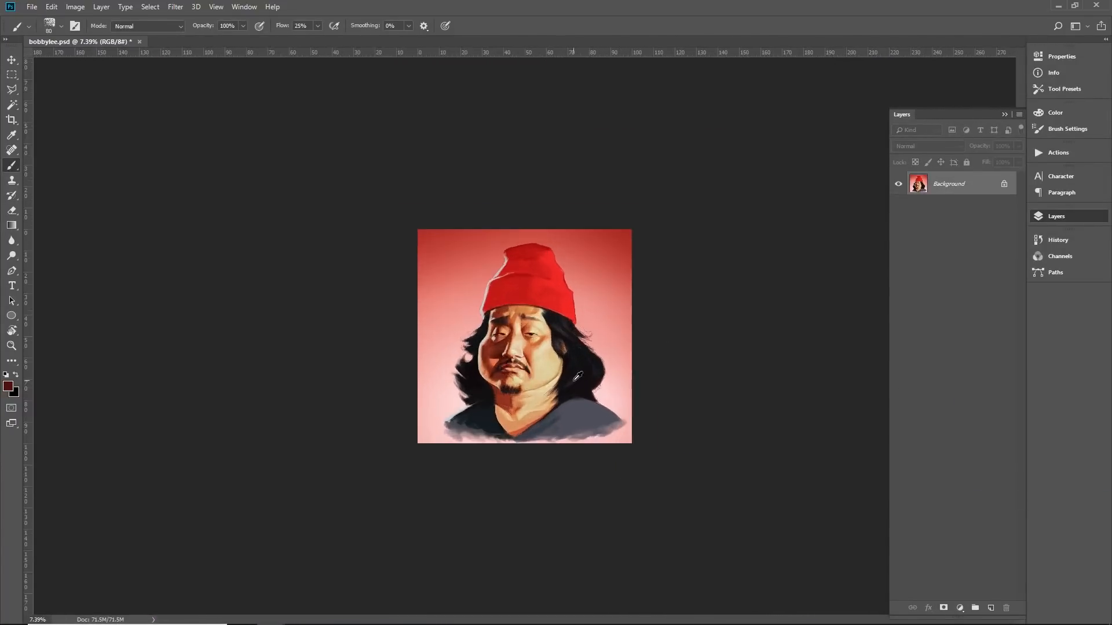
{"action": "scroll", "coordinate": [578, 377], "scroll_direction": "up", "scroll_amount": 2}
{"action": "left_click", "coordinate": [440, 492], "text": "alt"}
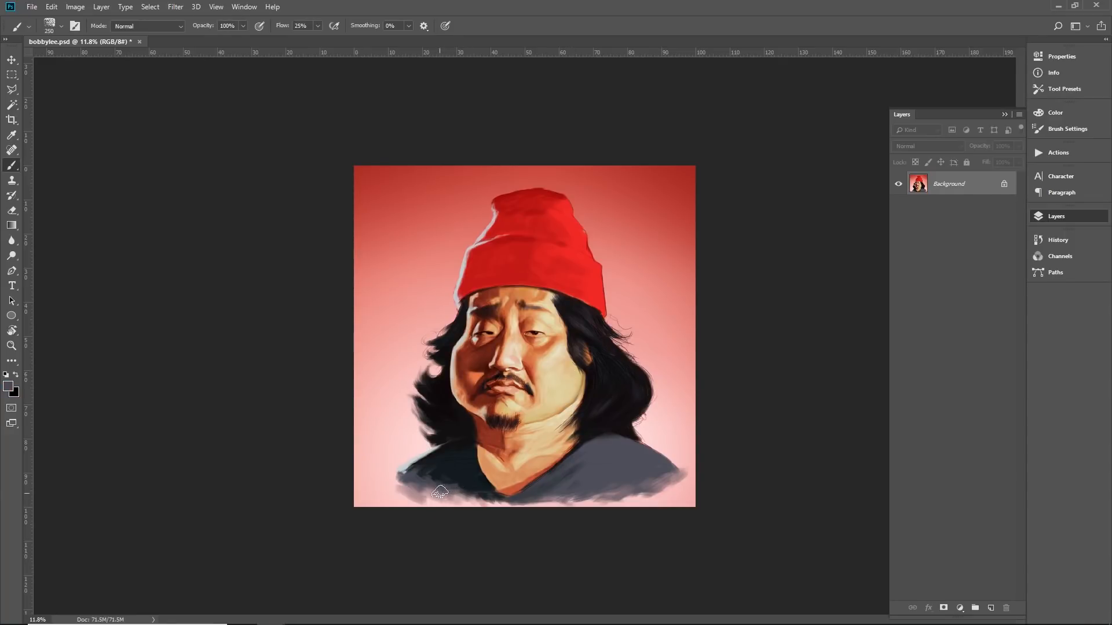
{"action": "key", "text": "alt"}
{"action": "left_click", "coordinate": [439, 494], "text": "alt"}
{"action": "key", "text": "alt"}
{"action": "key", "text": "alt"}
Sample the shirt's greys and blend its faded bottom edge beneath the neckline and the shoulder on the right at brush size 250
{"action": "left_click", "coordinate": [621, 492], "text": "alt"}
{"action": "left_click", "coordinate": [605, 496], "text": "alt"}
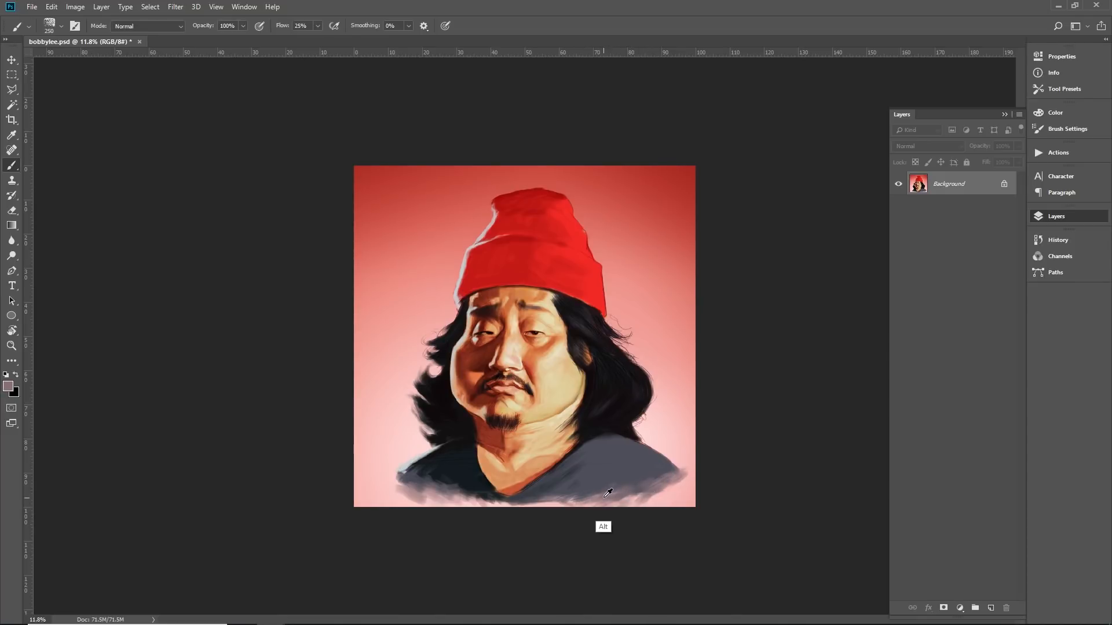
{"action": "mouse_move", "coordinate": [594, 488]}
{"action": "left_mouse_down"}
{"action": "mouse_move", "coordinate": [570, 509]}
{"action": "mouse_move", "coordinate": [564, 501]}
{"action": "mouse_move", "coordinate": [564, 517]}
{"action": "left_mouse_up"}
{"action": "left_click", "coordinate": [561, 490], "text": "alt"}
{"action": "left_click", "coordinate": [556, 503], "text": "alt"}
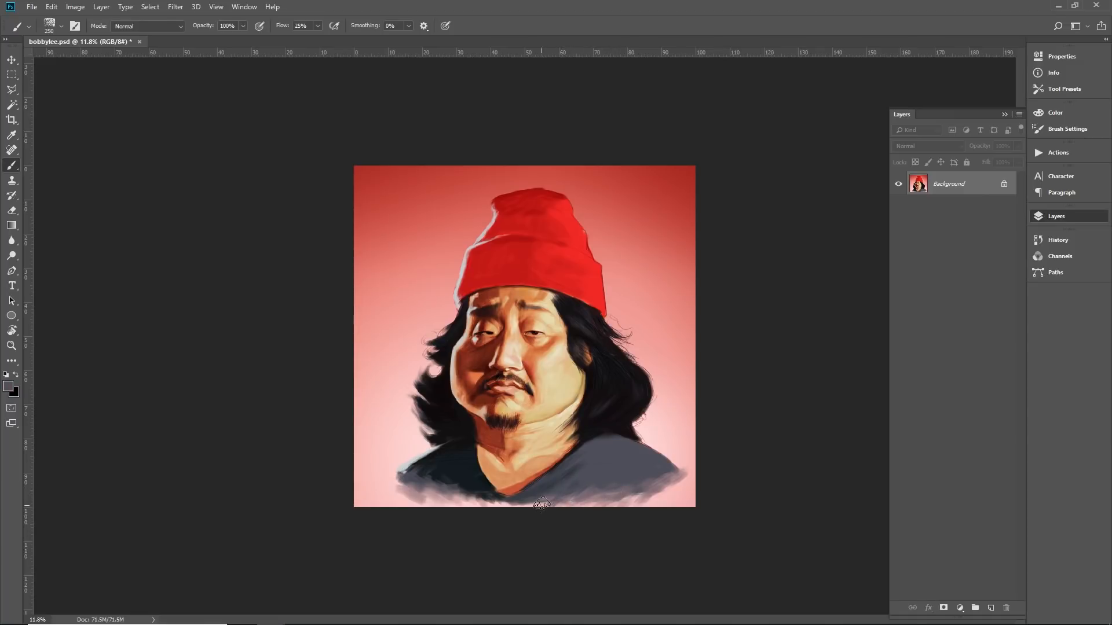
{"action": "left_click", "coordinate": [557, 503], "text": "alt"}
{"action": "left_click_drag", "start_coordinate": [558, 497], "coordinate": [519, 508]}
{"action": "left_click", "coordinate": [544, 483], "text": "alt"}
Apply Auto Tone to the flattened portrait
{"action": "scroll", "coordinate": [656, 347], "scroll_direction": "down", "scroll_amount": 5}
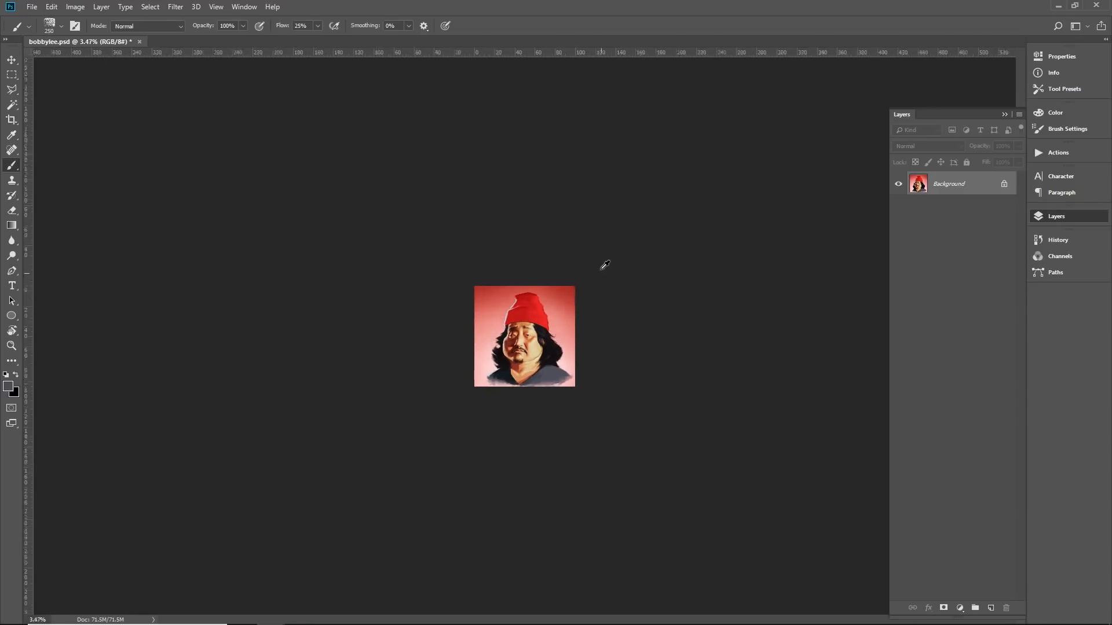
{"action": "scroll", "coordinate": [603, 265], "scroll_direction": "up", "scroll_amount": 6}
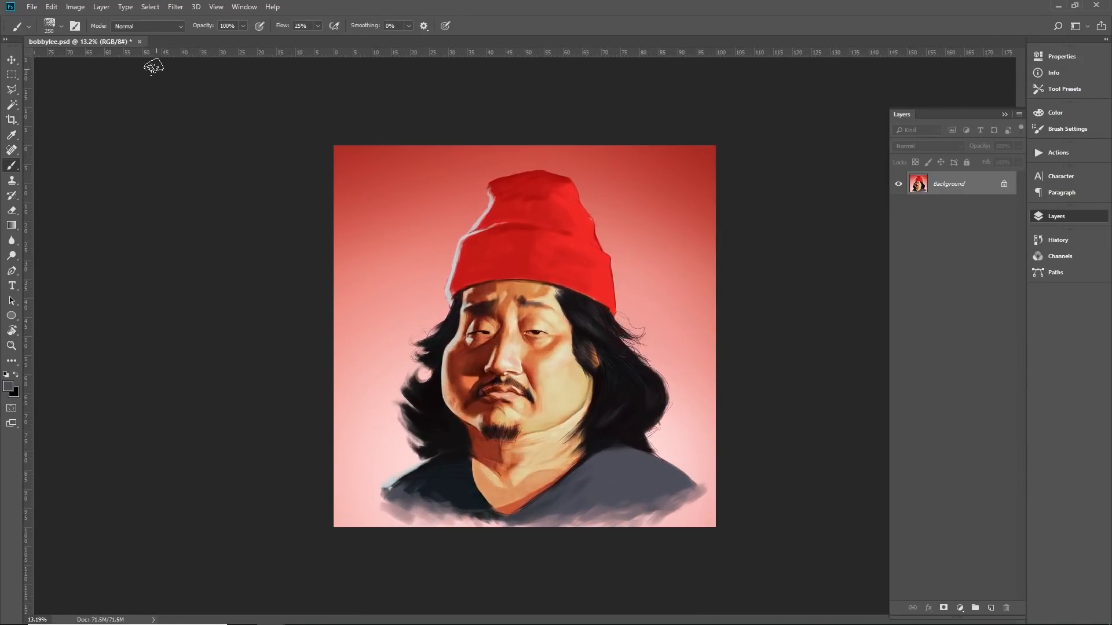
{"action": "left_click", "coordinate": [76, 7]}
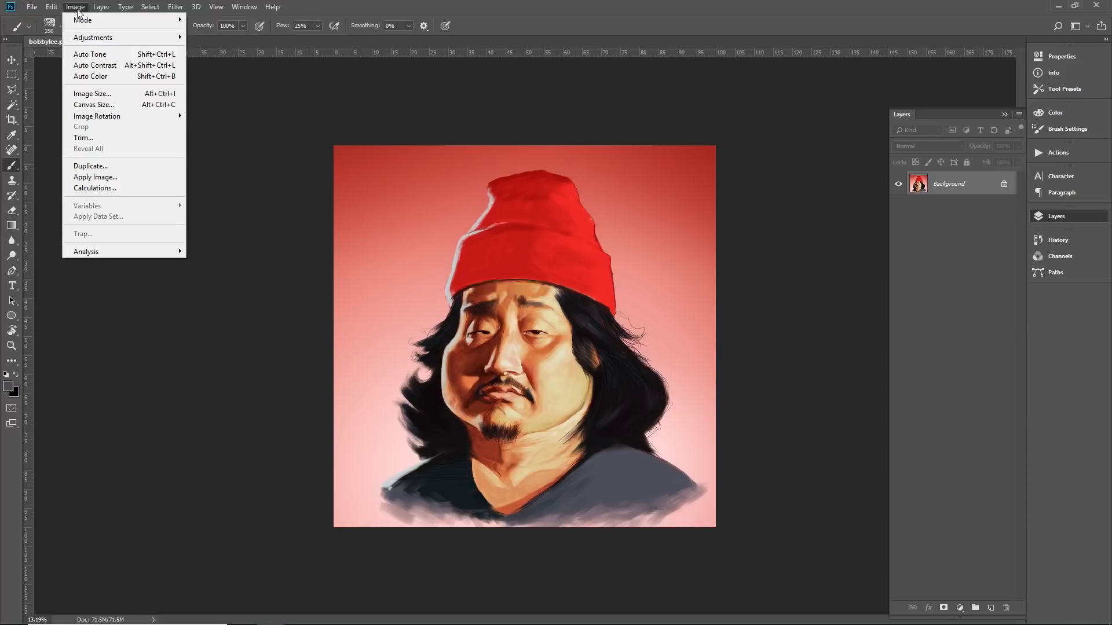
{"action": "left_click", "coordinate": [90, 54]}
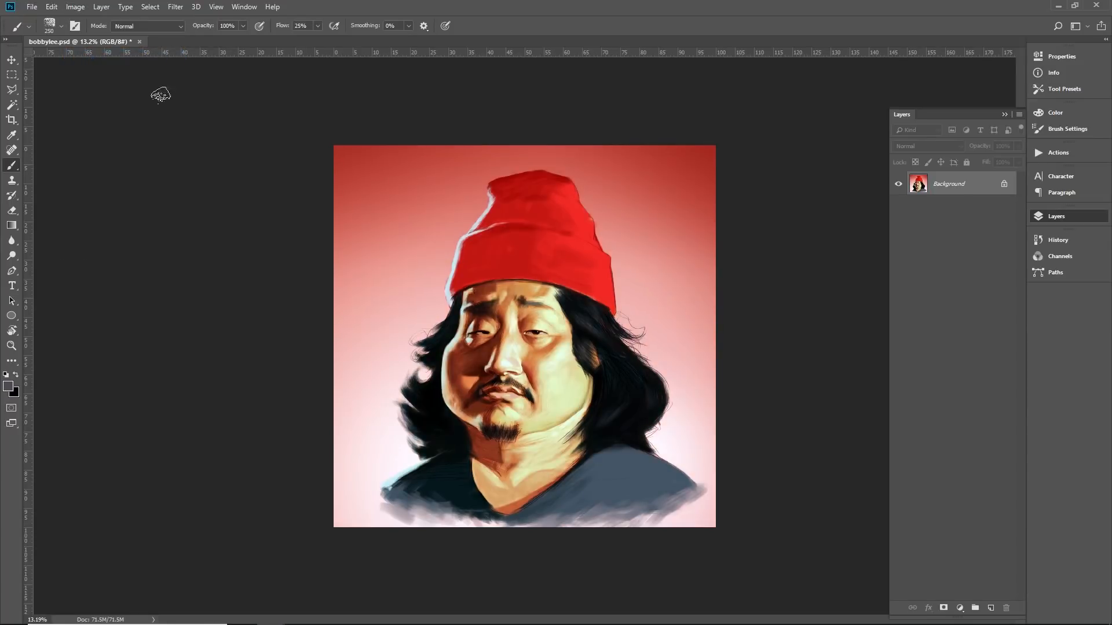
Examine the Auto Tone colors across the whole portrait and close up on the face
{"action": "scroll", "coordinate": [650, 370], "scroll_direction": "down", "scroll_amount": 3}
{"action": "scroll", "coordinate": [653, 308], "scroll_direction": "down", "scroll_amount": 2}
{"action": "scroll", "coordinate": [527, 312], "scroll_direction": "up", "scroll_amount": 8}
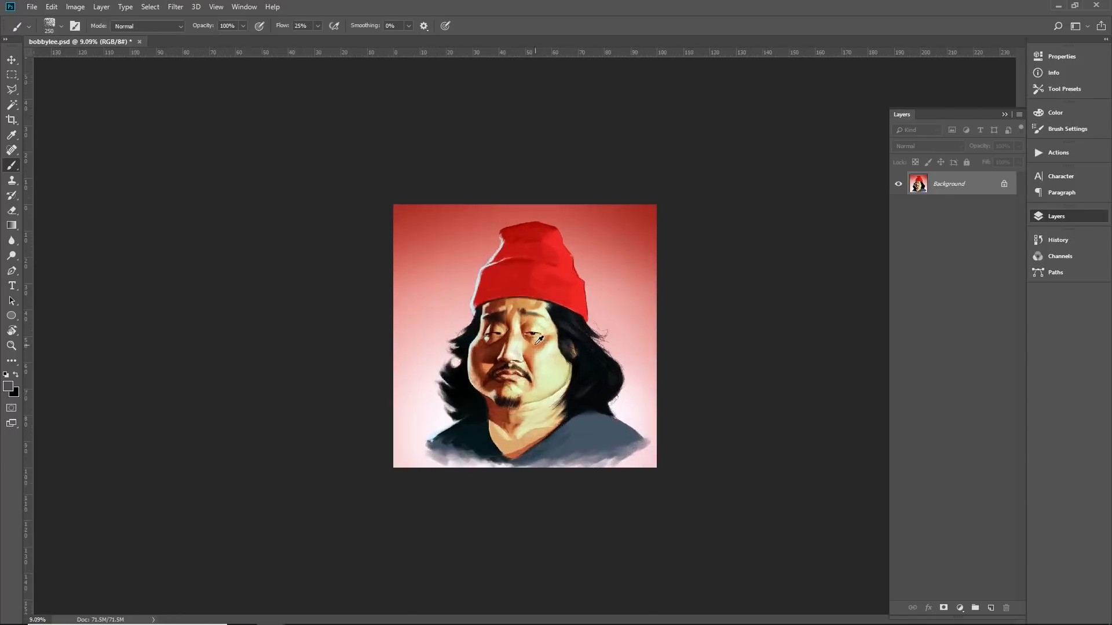
{"action": "scroll", "coordinate": [527, 312], "scroll_direction": "up", "scroll_amount": 3}
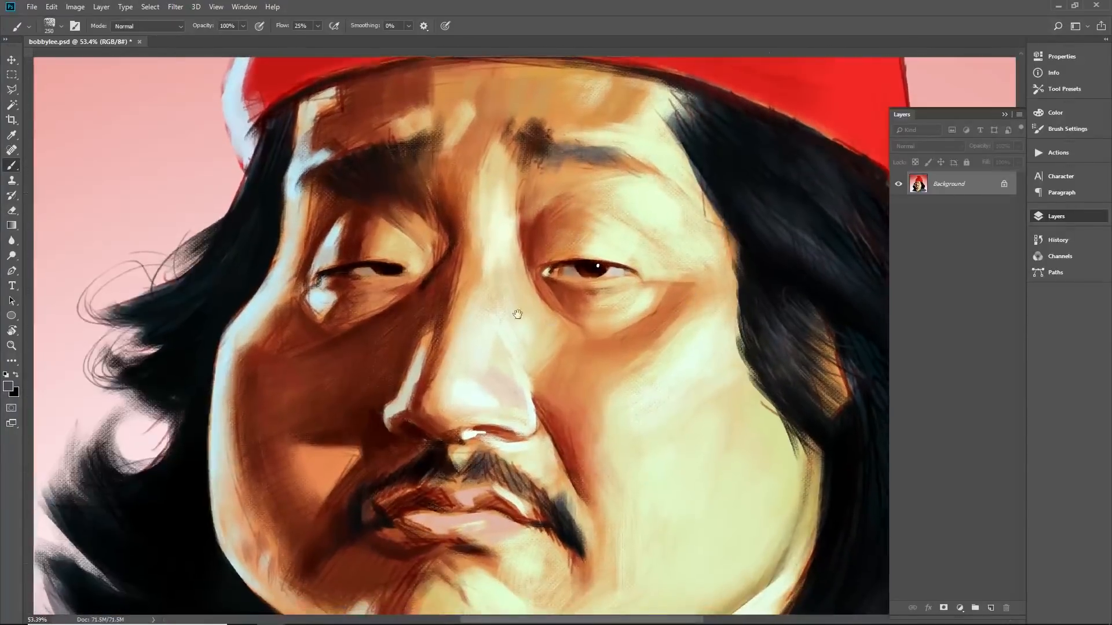
{"action": "mouse_move", "coordinate": [517, 314]}
{"action": "left_mouse_down"}
{"action": "mouse_move", "coordinate": [452, 214]}
{"action": "mouse_move", "coordinate": [487, 247]}
{"action": "left_mouse_up"}
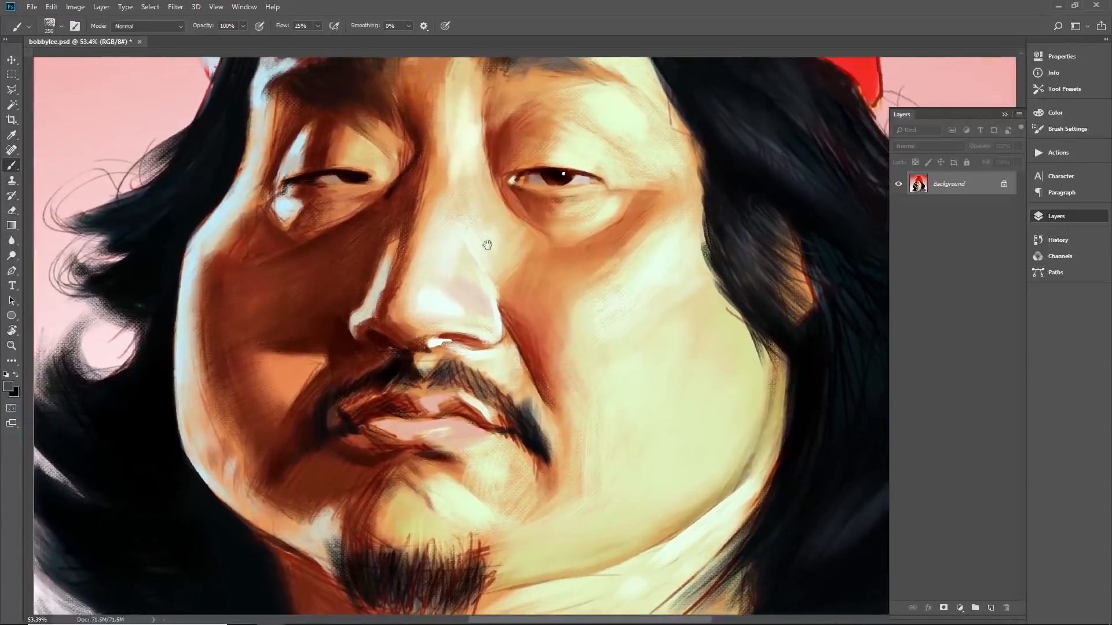
{"action": "mouse_move", "coordinate": [635, 258]}
{"action": "left_mouse_down"}
{"action": "mouse_move", "coordinate": [630, 274]}
{"action": "mouse_move", "coordinate": [586, 283]}
{"action": "left_mouse_up"}
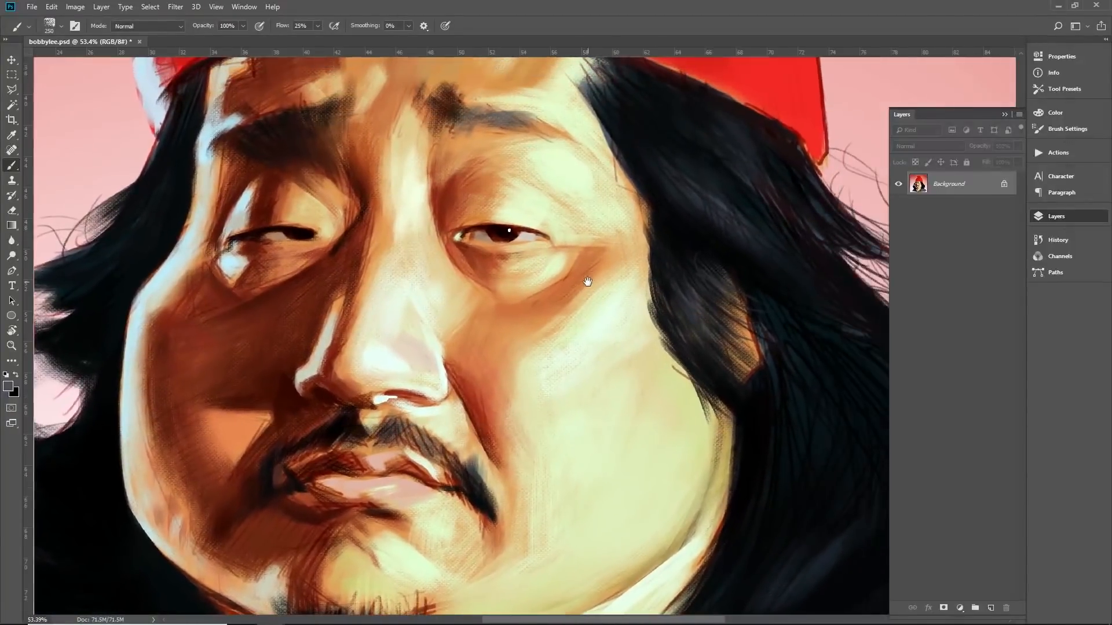
{"action": "left_click_drag", "start_coordinate": [676, 245], "coordinate": [691, 292]}
{"action": "key", "text": "ctrl+r"}
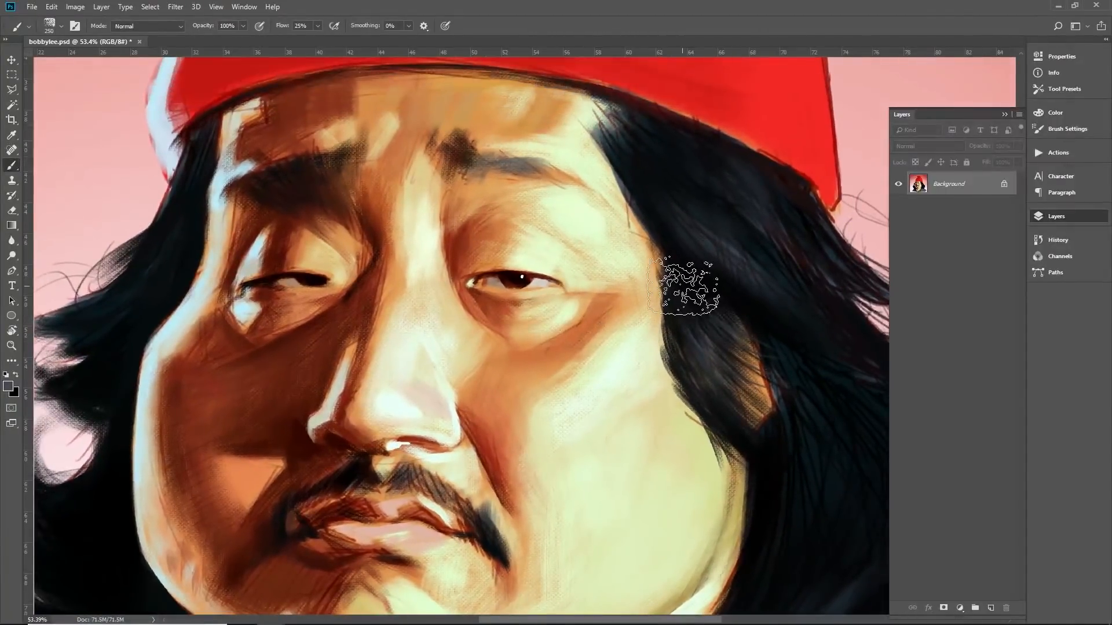
{"action": "scroll", "coordinate": [683, 286], "scroll_direction": "down", "scroll_amount": 6}
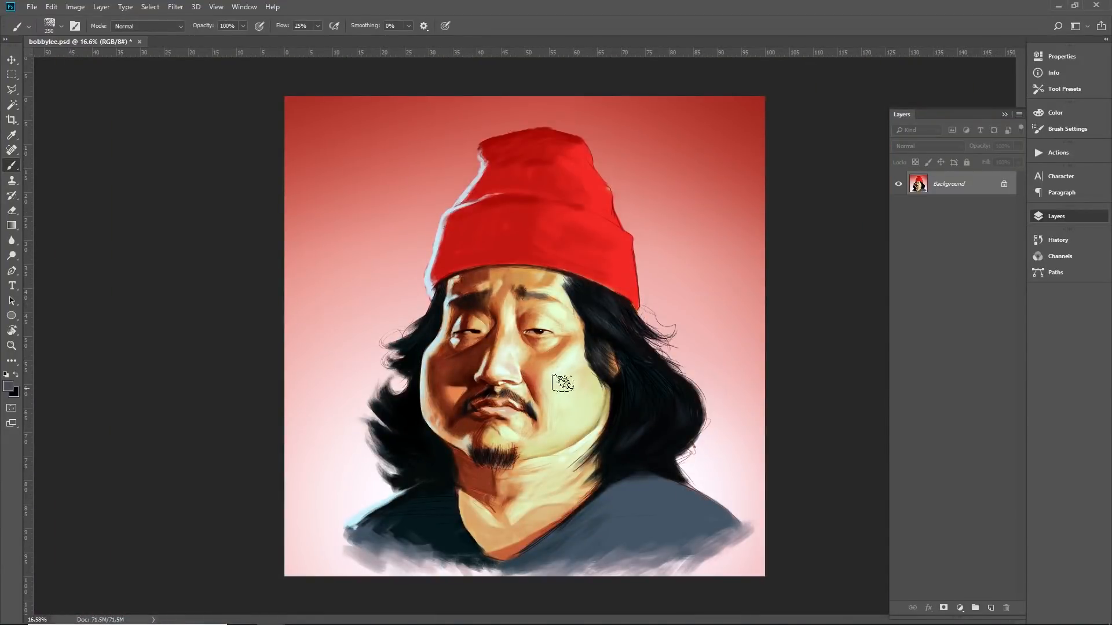
Compare the portrait with and without Auto Tone, leaving the adjustment undone
{"action": "key", "text": "ctrl+z"}
{"action": "key", "text": "ctrl+z"}
{"action": "key", "text": "ctrl+z"}
{"action": "key", "text": "ctrl+z"}
{"action": "key", "text": "ctrl+z"}
{"action": "key", "text": "ctrl+z"}
{"action": "key", "text": "ctrl+z"}
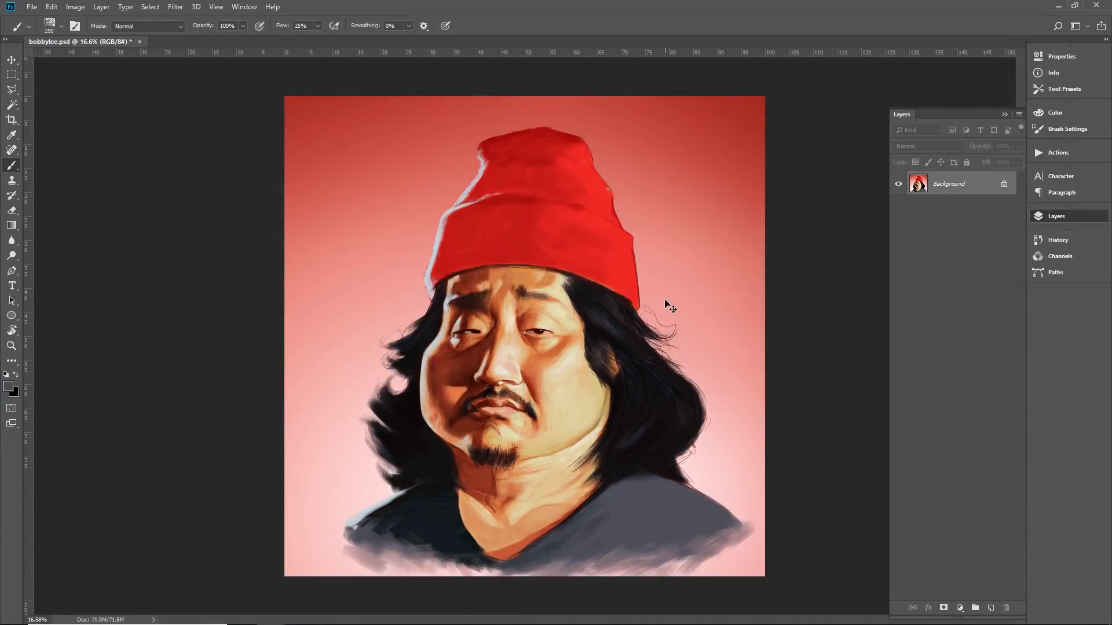
{"action": "key", "text": "ctrl+z"}
{"action": "key", "text": "ctrl+z"}
{"action": "key", "text": "ctrl+z"}
{"action": "key", "text": "ctrl+z"}
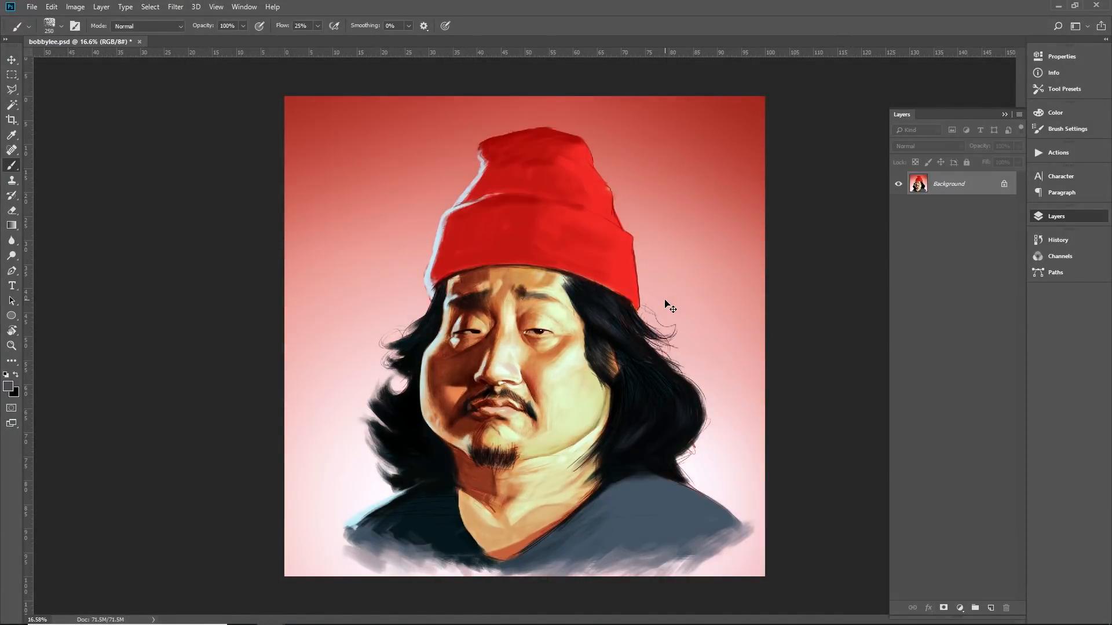
{"action": "scroll", "coordinate": [647, 332], "scroll_direction": "down", "scroll_amount": 12}
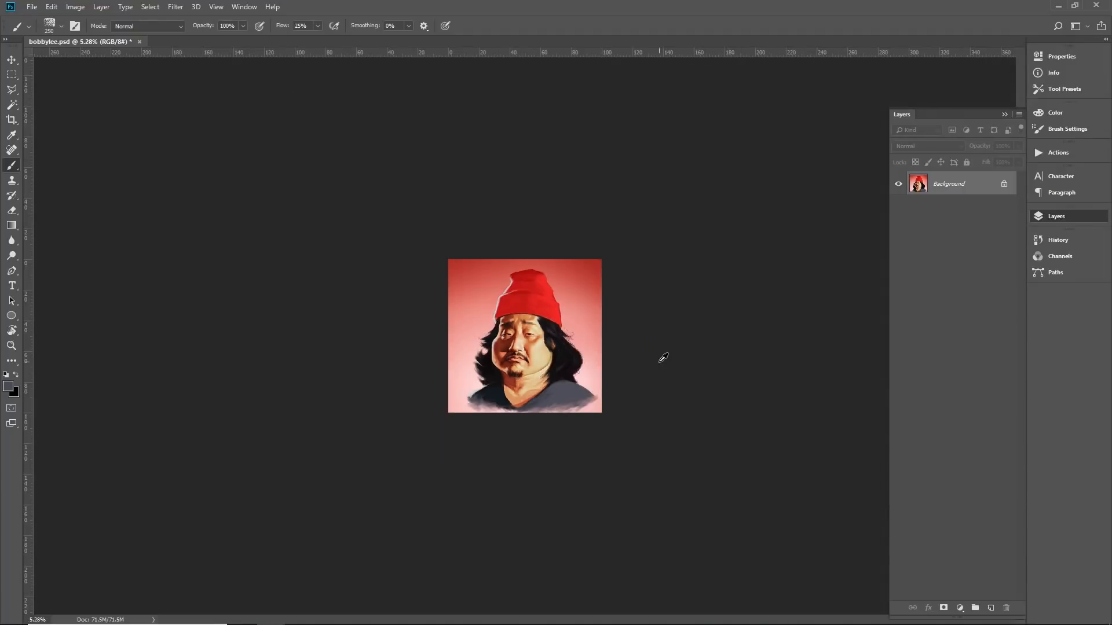
{"action": "scroll", "coordinate": [608, 368], "scroll_direction": "up", "scroll_amount": 13}
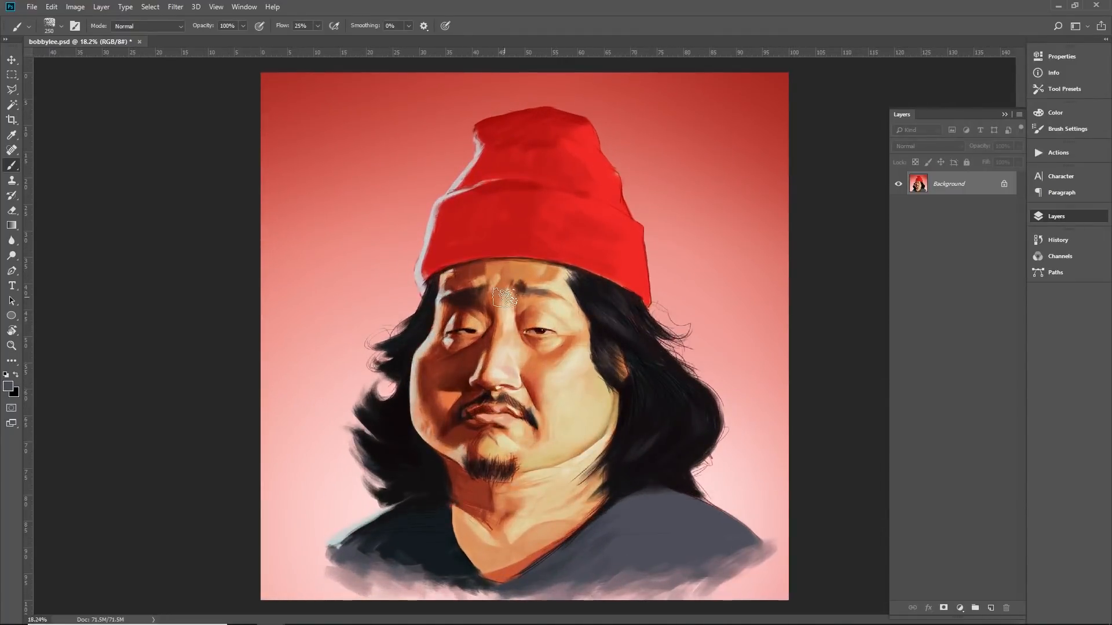
Choose a near-white color and paint a highlight on the tip of the nose with the brush at sizes 70 and 60
{"action": "key", "text": "bracketleft"}
{"action": "key", "text": "bracketleft"}
{"action": "key", "text": "bracketleft"}
{"action": "left_click", "coordinate": [502, 399], "text": "alt"}
{"action": "left_click", "coordinate": [1069, 113]}
{"action": "left_click", "coordinate": [910, 77]}
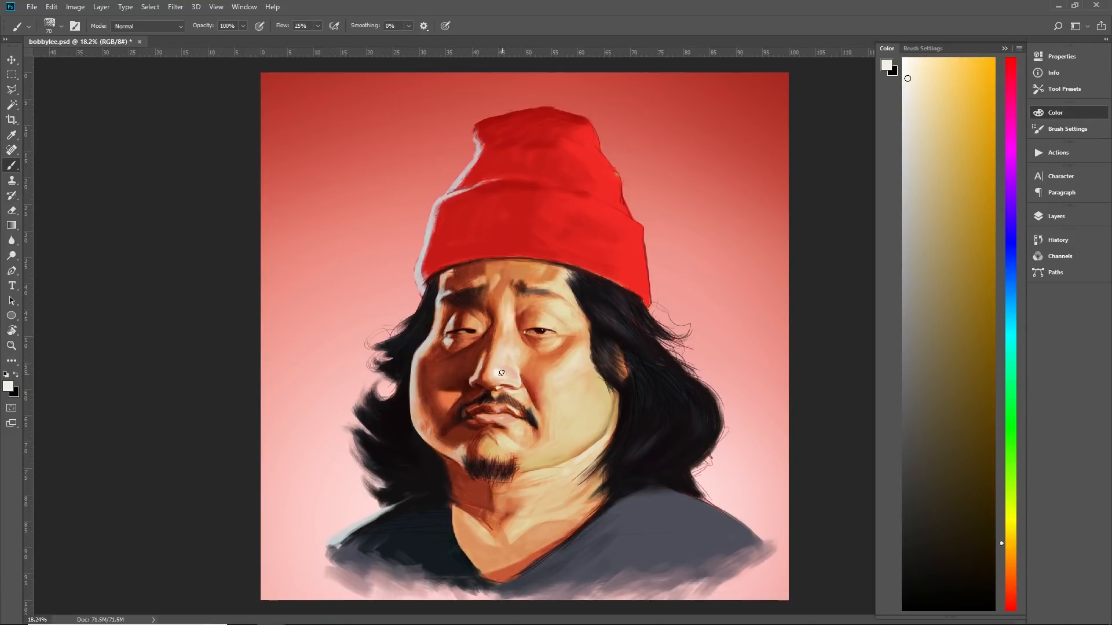
{"action": "scroll", "coordinate": [637, 325], "scroll_direction": "down", "scroll_amount": 6}
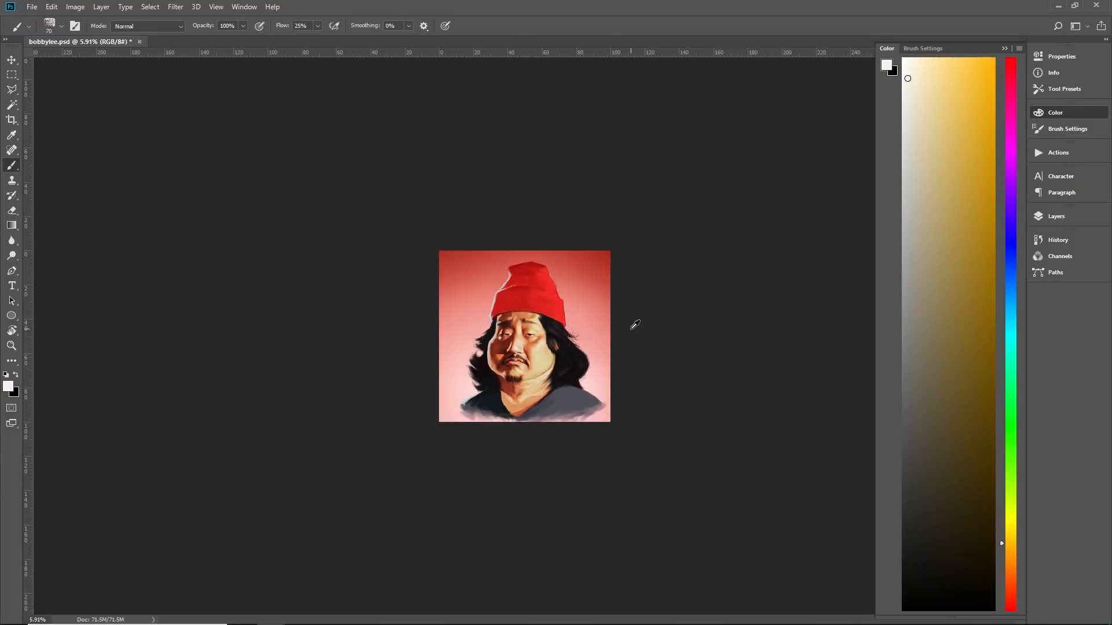
{"action": "scroll", "coordinate": [641, 326], "scroll_direction": "up", "scroll_amount": 6}
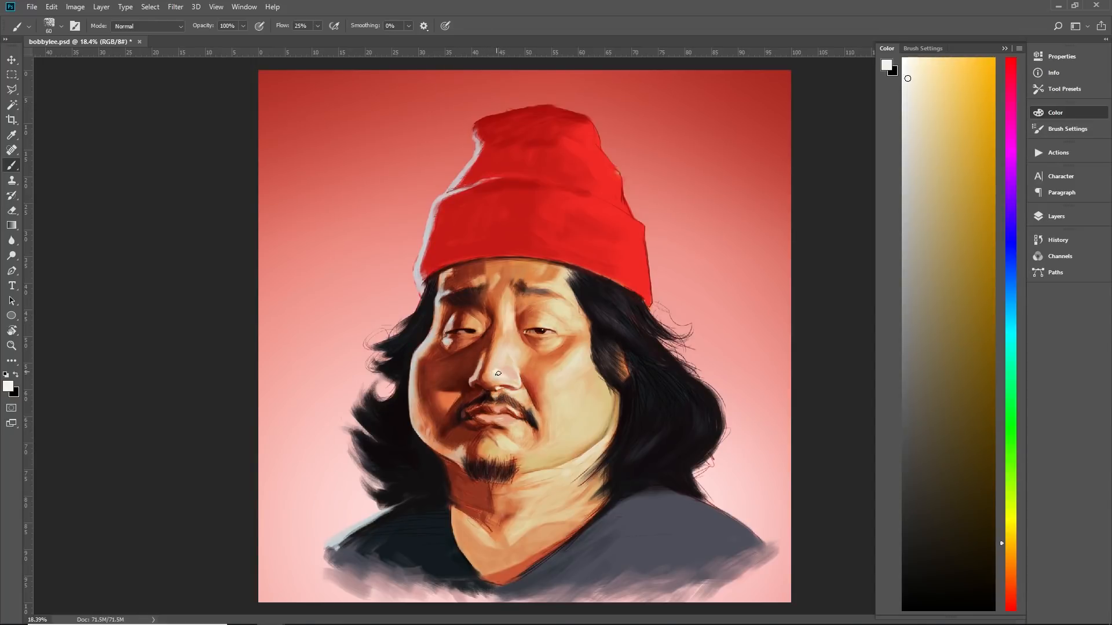
{"action": "left_click", "coordinate": [508, 365], "text": "alt"}
{"action": "scroll", "coordinate": [536, 427], "scroll_direction": "down", "scroll_amount": 3}
{"action": "scroll", "coordinate": [553, 457], "scroll_direction": "up", "scroll_amount": 10}
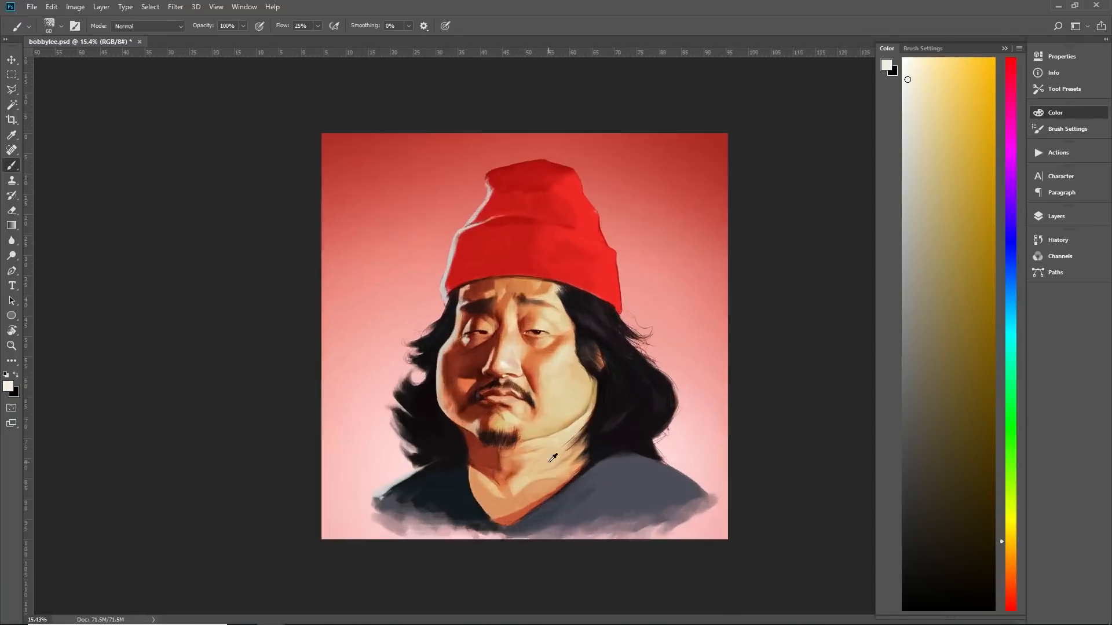
Refine the lower lip's highlight at brush size 40, sampling the lip's pink and pale tones
{"action": "left_click_drag", "start_coordinate": [550, 457], "coordinate": [604, 516]}
{"action": "key", "text": "ctrl+r"}
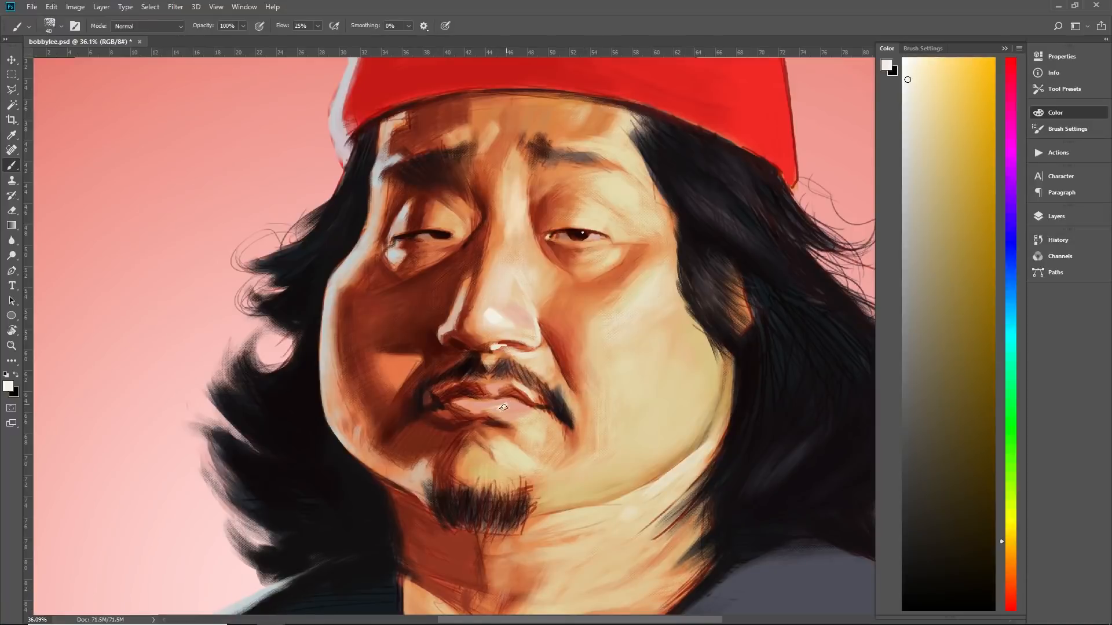
{"action": "key", "text": "ctrl+z"}
{"action": "key", "text": "ctrl+z"}
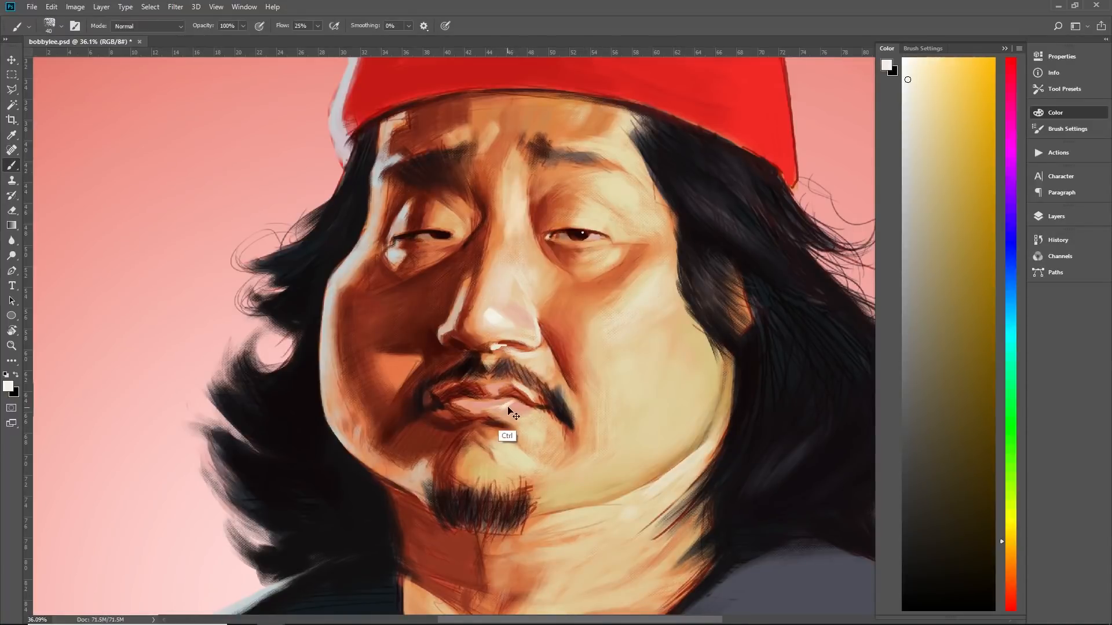
{"action": "left_click", "coordinate": [507, 402], "text": "alt"}
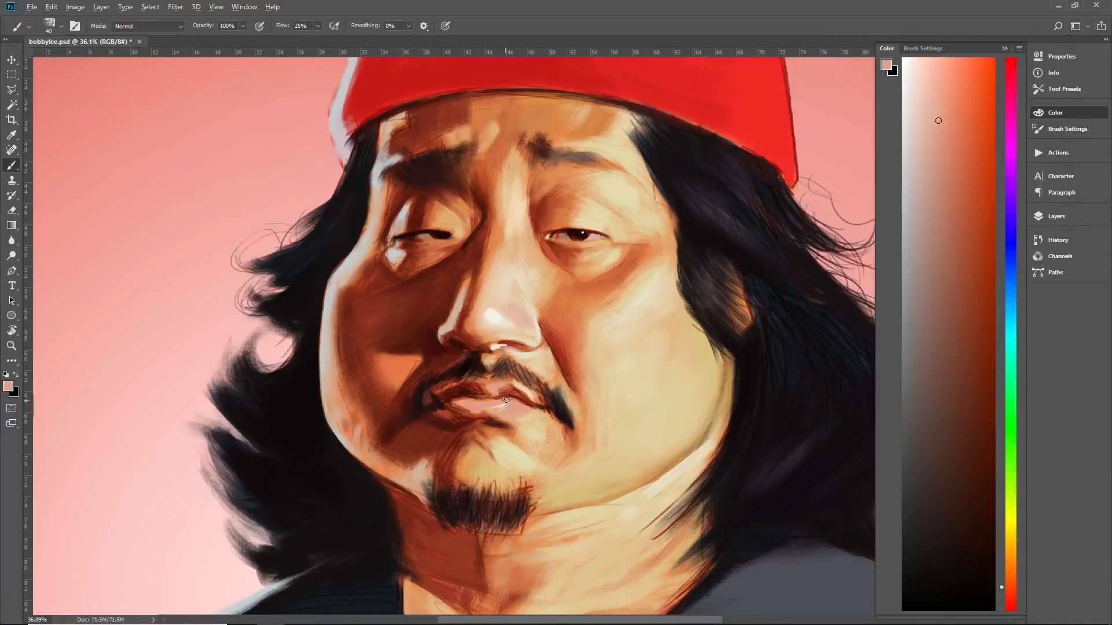
{"action": "left_click", "coordinate": [504, 404], "text": "alt"}
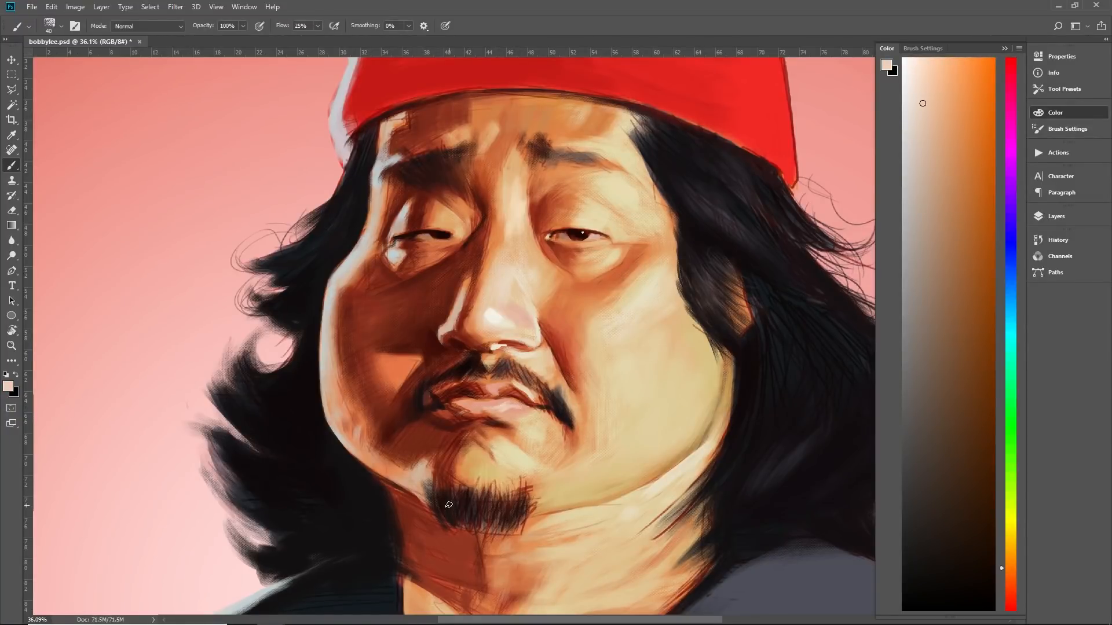
Sample light skin tones from the nose and retouch the facial highlights with the brush at sizes 45 to 50
{"action": "left_click", "coordinate": [495, 306], "text": "alt"}
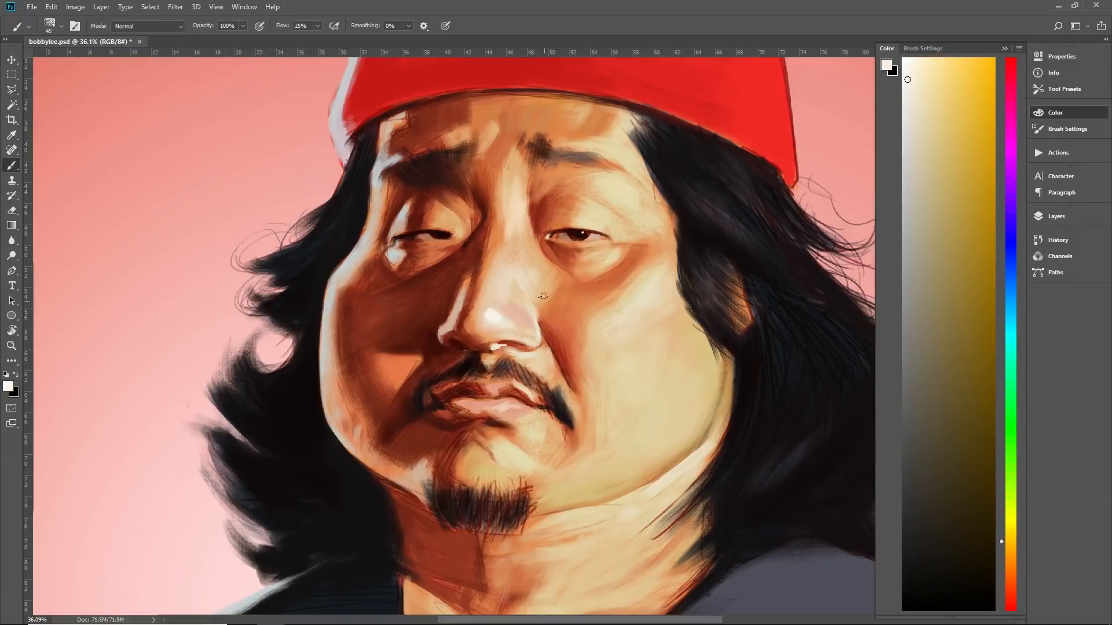
{"action": "left_click", "coordinate": [493, 304], "text": "alt"}
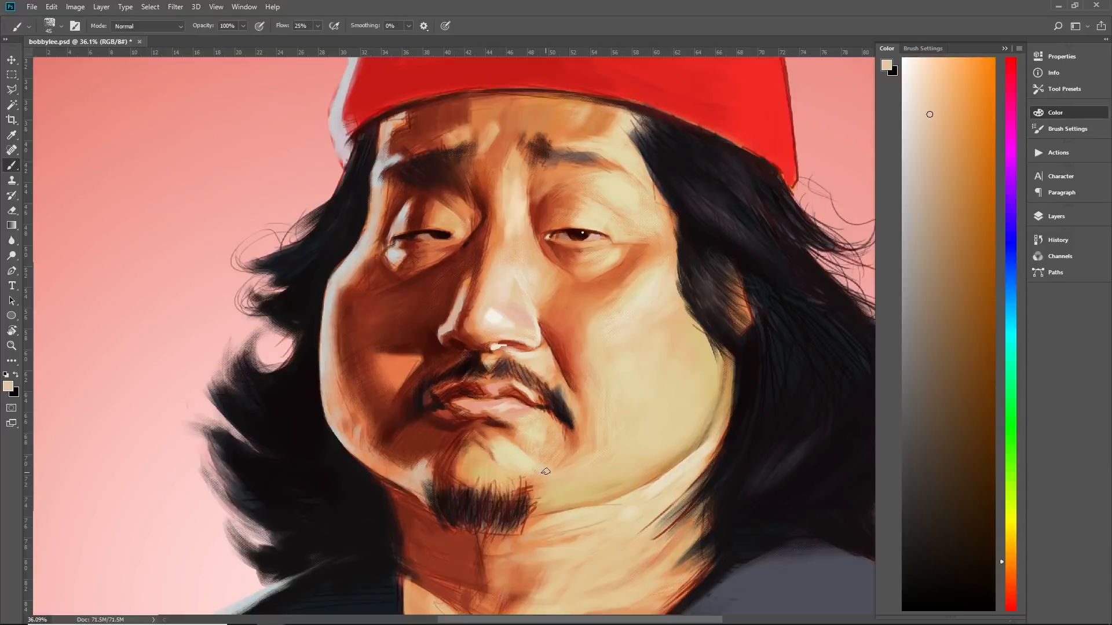
{"action": "left_click", "coordinate": [495, 341], "text": "alt"}
{"action": "left_click_drag", "start_coordinate": [572, 143], "coordinate": [563, 156]}
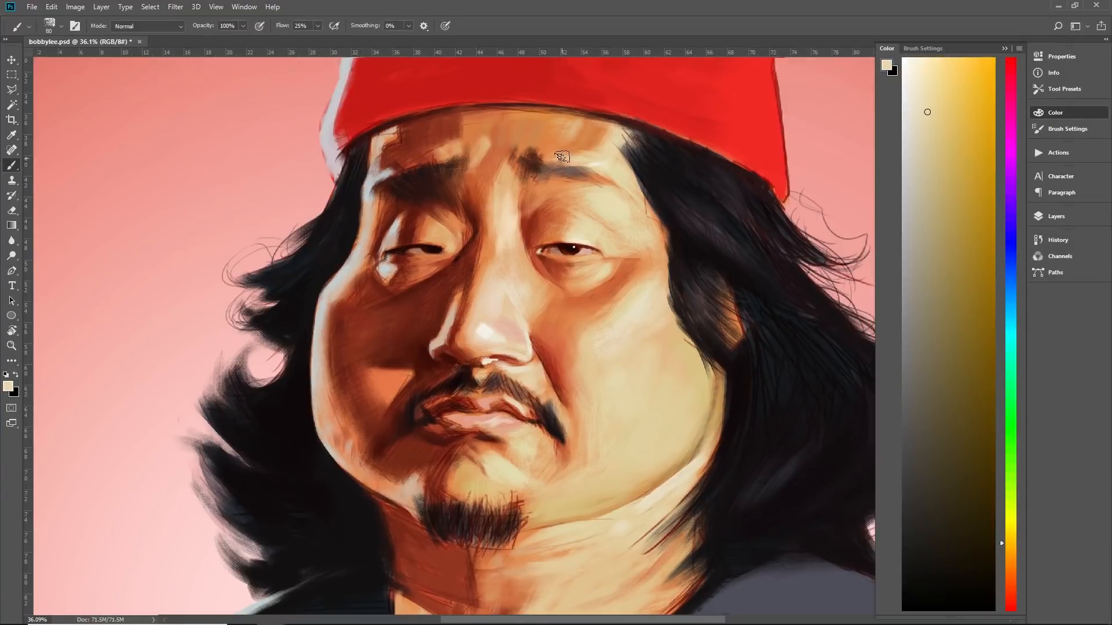
{"action": "left_click", "coordinate": [561, 156], "text": "alt"}
Enlarge the brush to 200, sample the shirt's grey and paint lighter folds across the shoulder on the right
{"action": "scroll", "coordinate": [561, 155], "scroll_direction": "down", "scroll_amount": 3}
{"action": "key", "text": "bracketright"}
{"action": "key", "text": "bracketright"}
{"action": "key", "text": "bracketright"}
{"action": "key", "text": "bracketright"}
{"action": "left_click", "coordinate": [481, 435], "text": "alt"}
{"action": "scroll", "coordinate": [480, 435], "scroll_direction": "down", "scroll_amount": 4}
{"action": "scroll", "coordinate": [484, 432], "scroll_direction": "down", "scroll_amount": 5}
{"action": "scroll", "coordinate": [504, 211], "scroll_direction": "up", "scroll_amount": 8}
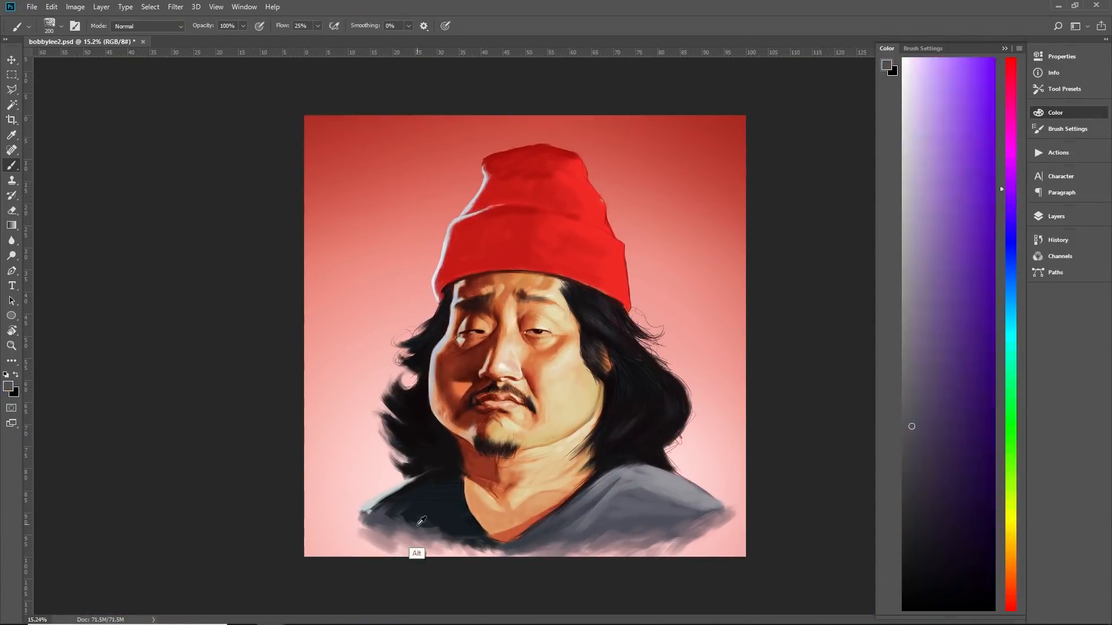
Sample a near-black tone and deepen the shirt's dark shoulder on the left with the brush at size 200
{"action": "left_click", "coordinate": [686, 434], "text": "alt"}
{"action": "scroll", "coordinate": [685, 434], "scroll_direction": "down", "scroll_amount": 3}
{"action": "left_click", "coordinate": [362, 541], "text": "alt"}
{"action": "scroll", "coordinate": [363, 541], "scroll_direction": "up", "scroll_amount": 5}
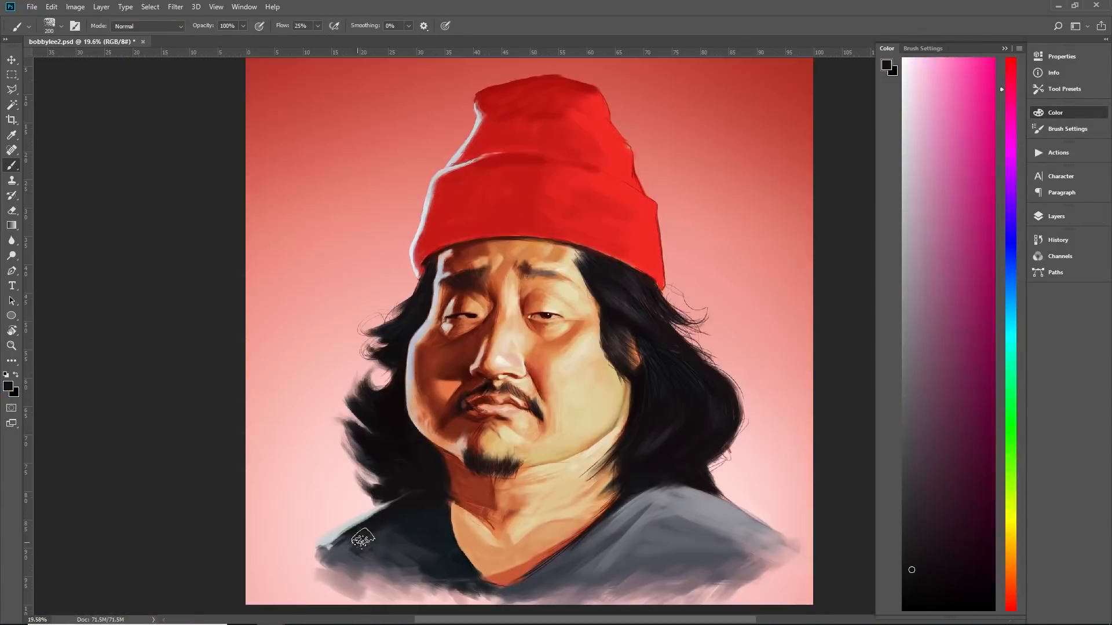
Sample the hat's red and retouch the hat, reducing the brush to size 50
{"action": "scroll", "coordinate": [511, 169], "scroll_direction": "down", "scroll_amount": 4}
{"action": "left_click", "coordinate": [511, 169], "text": "alt"}
{"action": "key", "text": "bracketleft"}
{"action": "key", "text": "bracketleft"}
{"action": "key", "text": "bracketleft"}
{"action": "key", "text": "bracketleft"}
{"action": "key", "text": "bracketleft"}
{"action": "key", "text": "bracketleft"}
{"action": "key", "text": "bracketleft"}
{"action": "scroll", "coordinate": [606, 403], "scroll_direction": "up", "scroll_amount": 6}
{"action": "scroll", "coordinate": [611, 398], "scroll_direction": "up", "scroll_amount": 1}
{"action": "left_click", "coordinate": [476, 472], "text": "alt"}
{"action": "left_click", "coordinate": [518, 454], "text": "alt"}
{"action": "key", "text": "bracketleft"}
{"action": "key", "text": "bracketleft"}
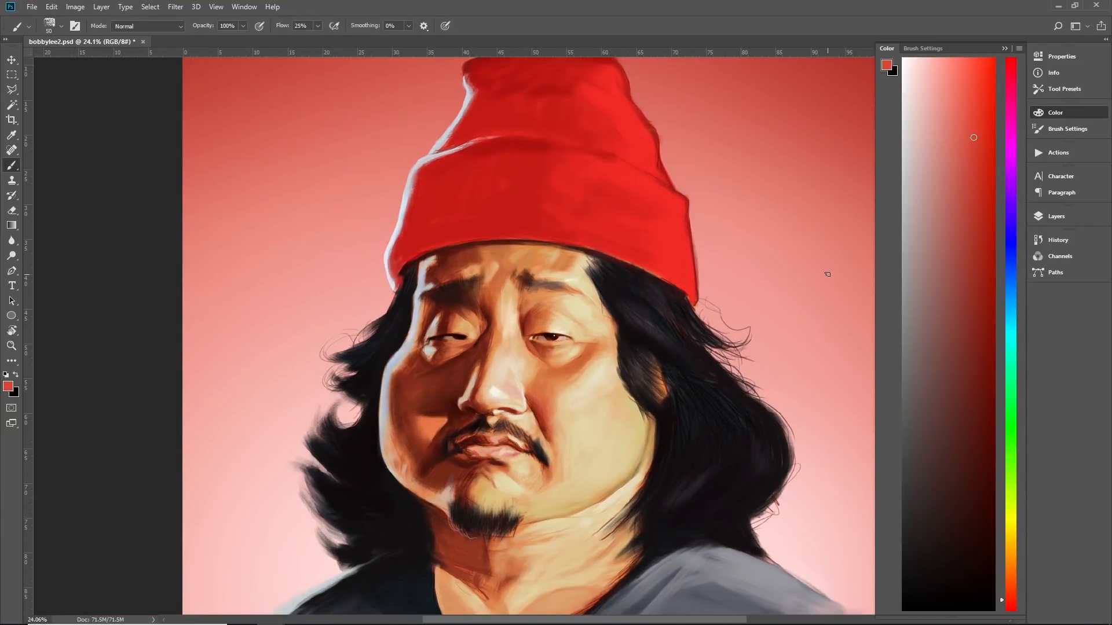
Sample light and dark red tones around the mouth and refine the lips' shading and highlights, switching to a finer brush at size 25
{"action": "scroll", "coordinate": [556, 412], "scroll_direction": "up", "scroll_amount": 3}
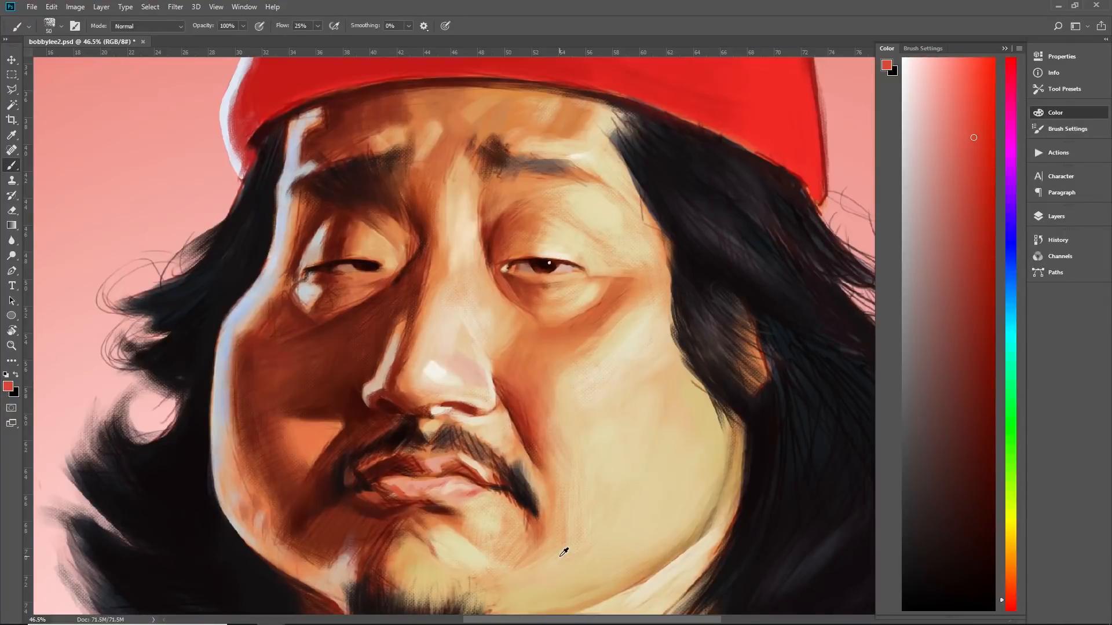
{"action": "left_click", "coordinate": [472, 497], "text": "alt"}
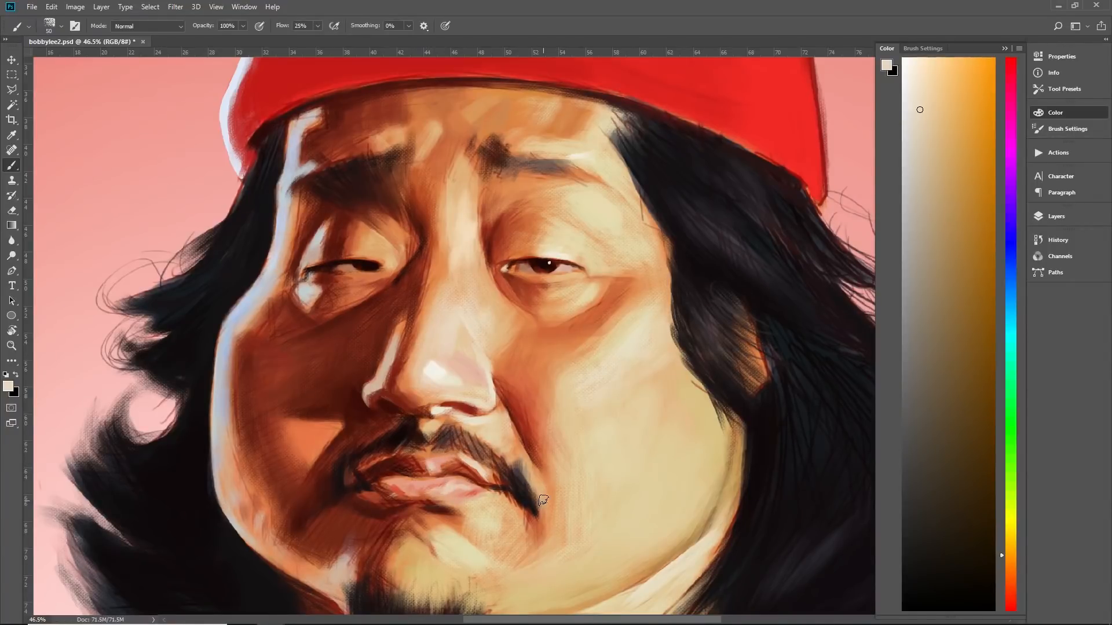
{"action": "left_click", "coordinate": [420, 461], "text": "alt"}
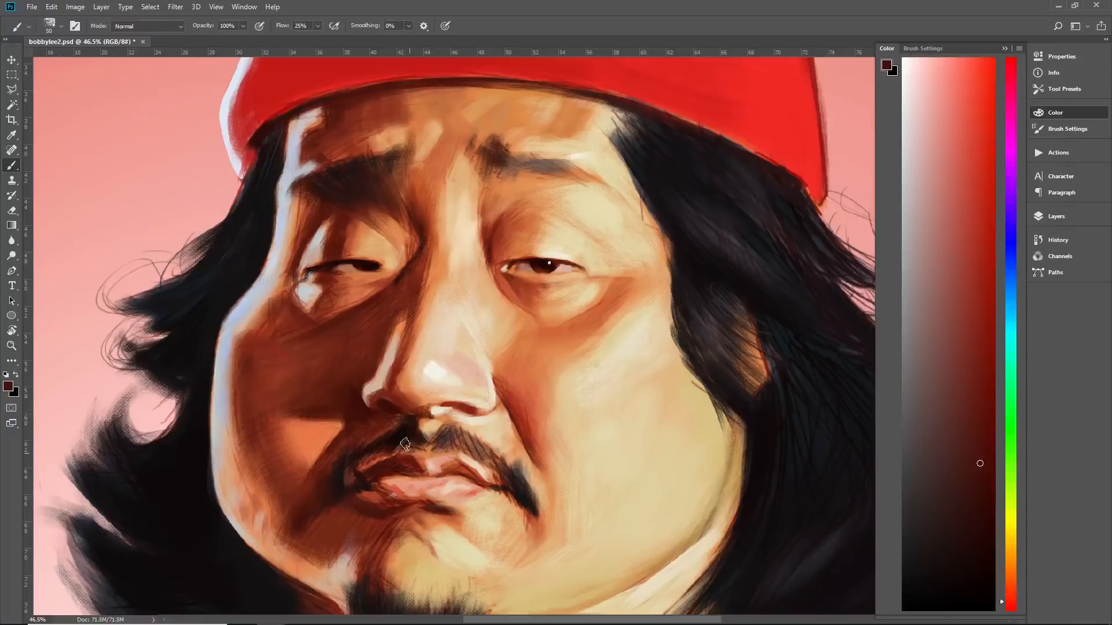
{"action": "key", "text": "period"}
{"action": "left_click", "coordinate": [508, 416], "text": "alt"}
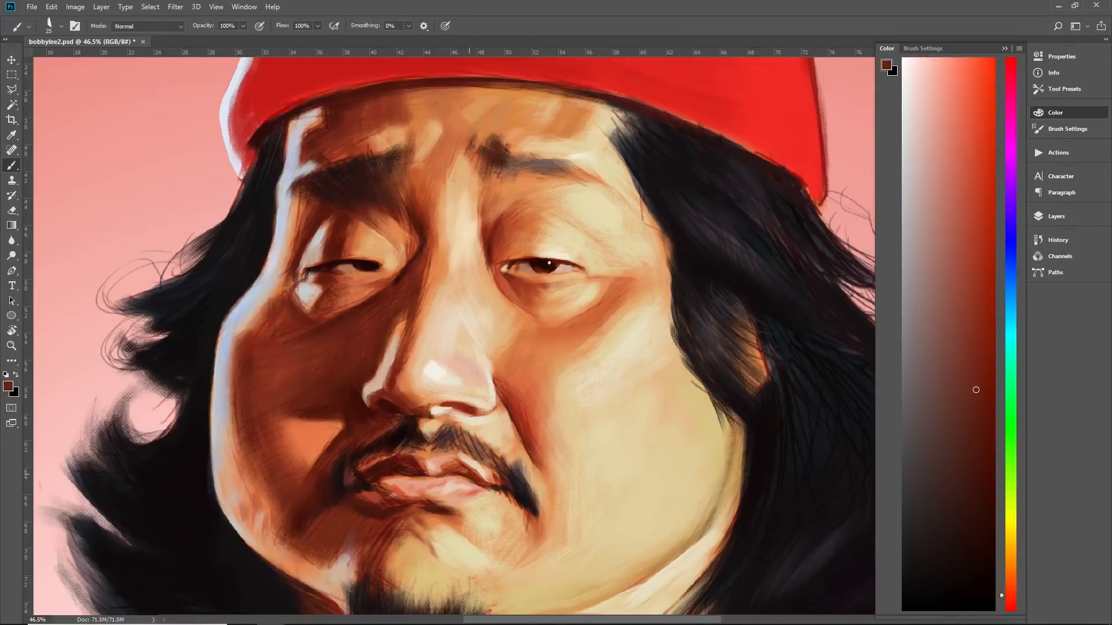
{"action": "left_click", "coordinate": [461, 502], "text": "alt"}
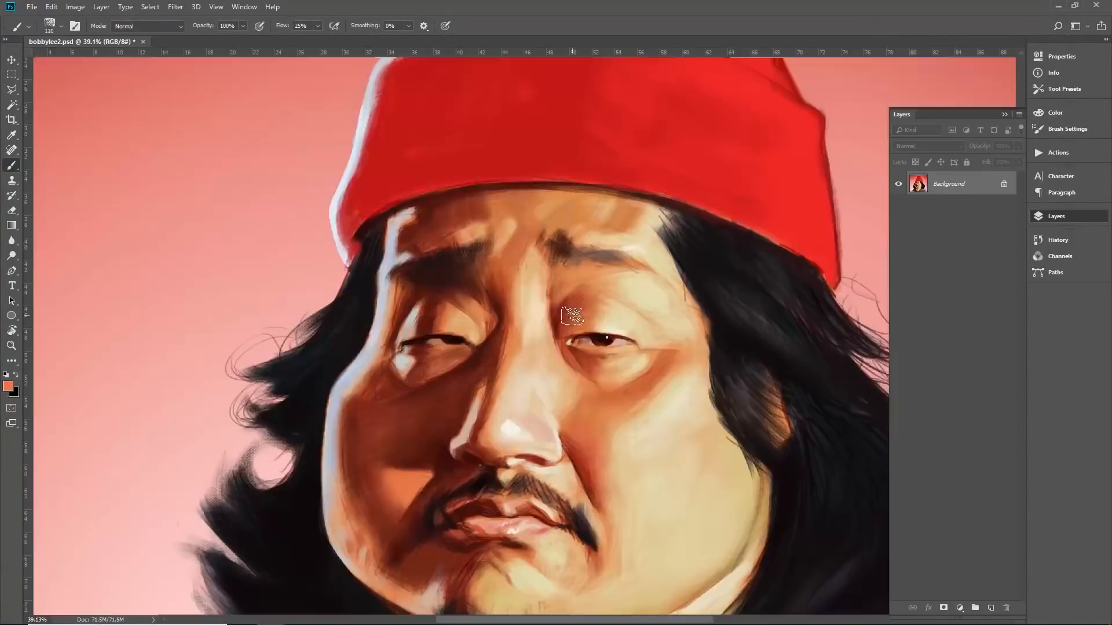
{"action": "scroll", "coordinate": [491, 512], "scroll_direction": "down", "scroll_amount": 5}
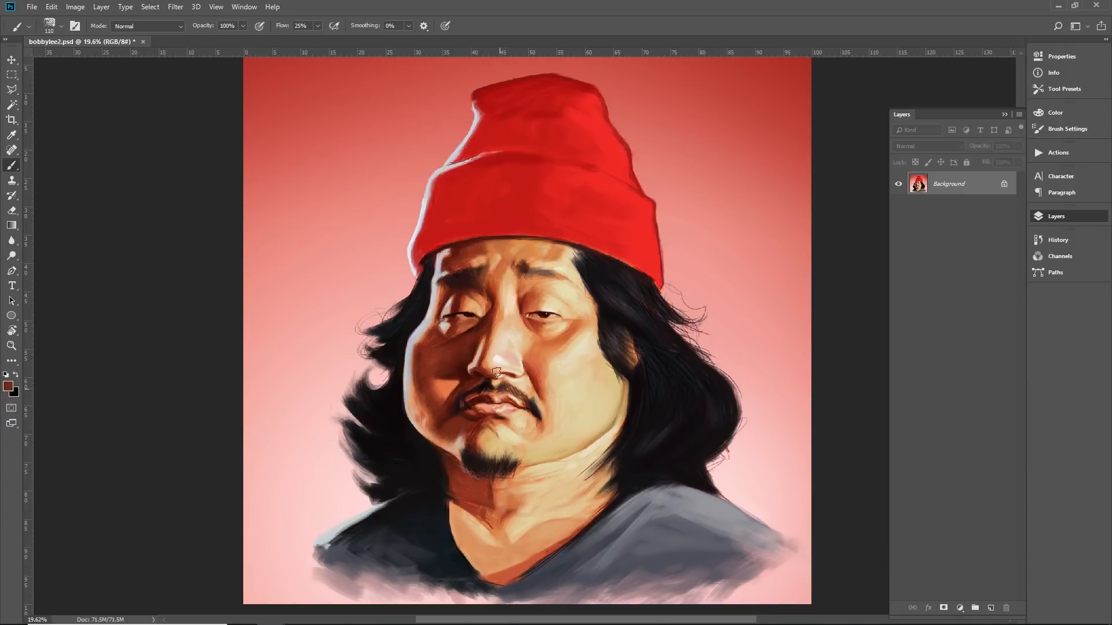
{"action": "mouse_move", "coordinate": [559, 256]}
{"action": "left_mouse_down"}
{"action": "mouse_move", "coordinate": [569, 313]}
{"action": "mouse_move", "coordinate": [566, 296]}
{"action": "left_mouse_up"}
{"action": "key", "text": "ctrl+r"}
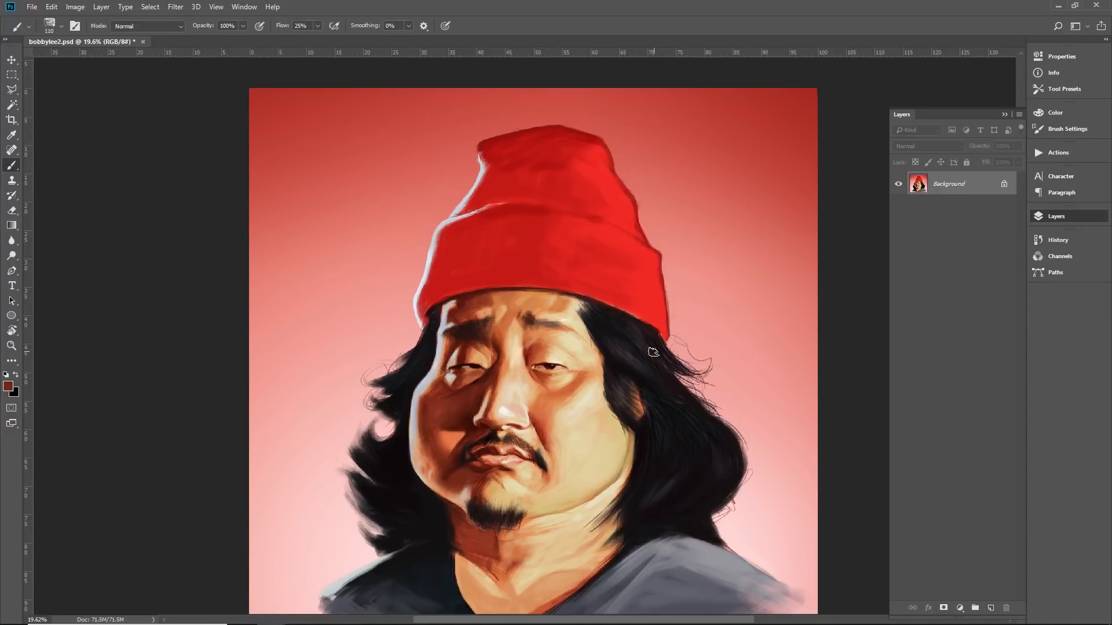
{"action": "scroll", "coordinate": [676, 392], "scroll_direction": "down", "scroll_amount": 2}
{"action": "scroll", "coordinate": [579, 377], "scroll_direction": "up", "scroll_amount": 3}
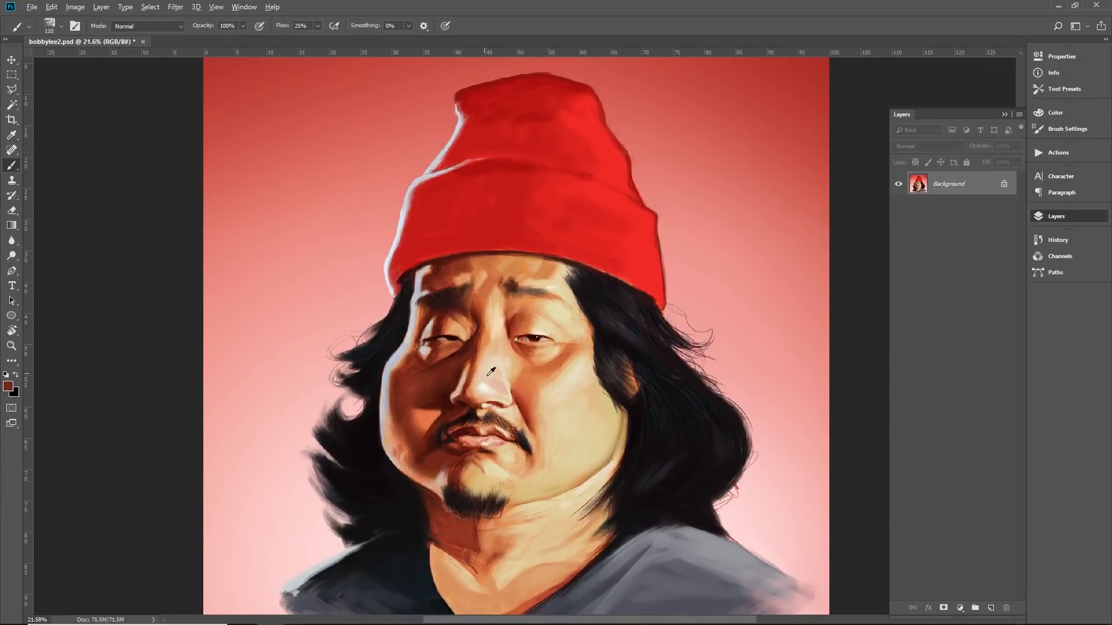
{"action": "scroll", "coordinate": [579, 385], "scroll_direction": "up", "scroll_amount": 2}
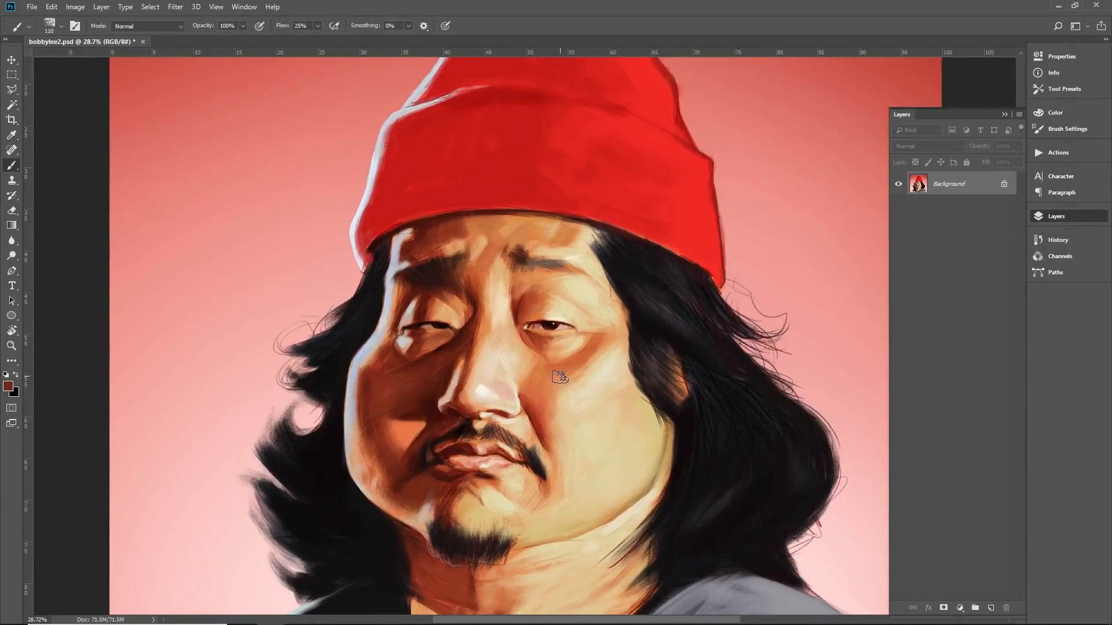